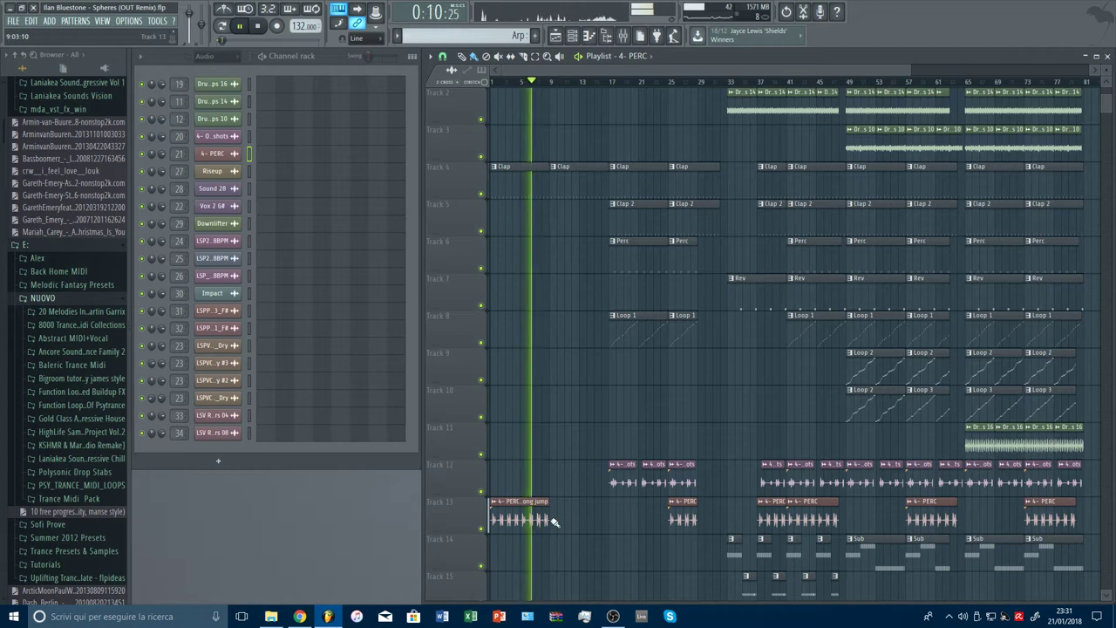
Place 4- PERC clips on Track 13 to fill the gaps at bars 9 to 25, 49 to 57 and 65 to 73.
left_click_drag(553, 522, 632, 523)
left_click(869, 514)
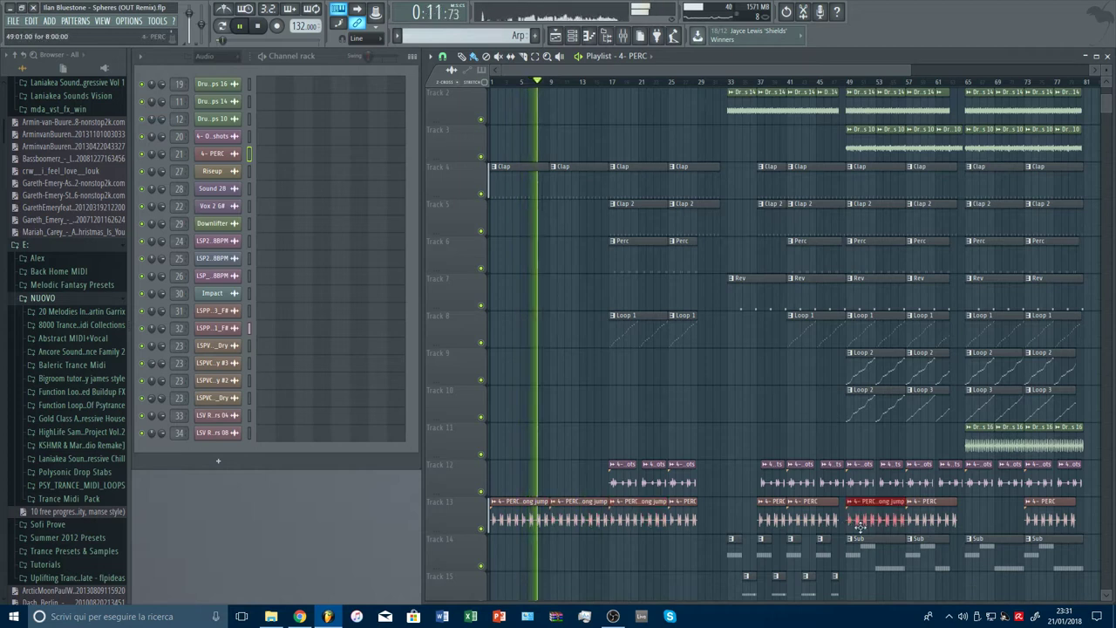
left_click(966, 519)
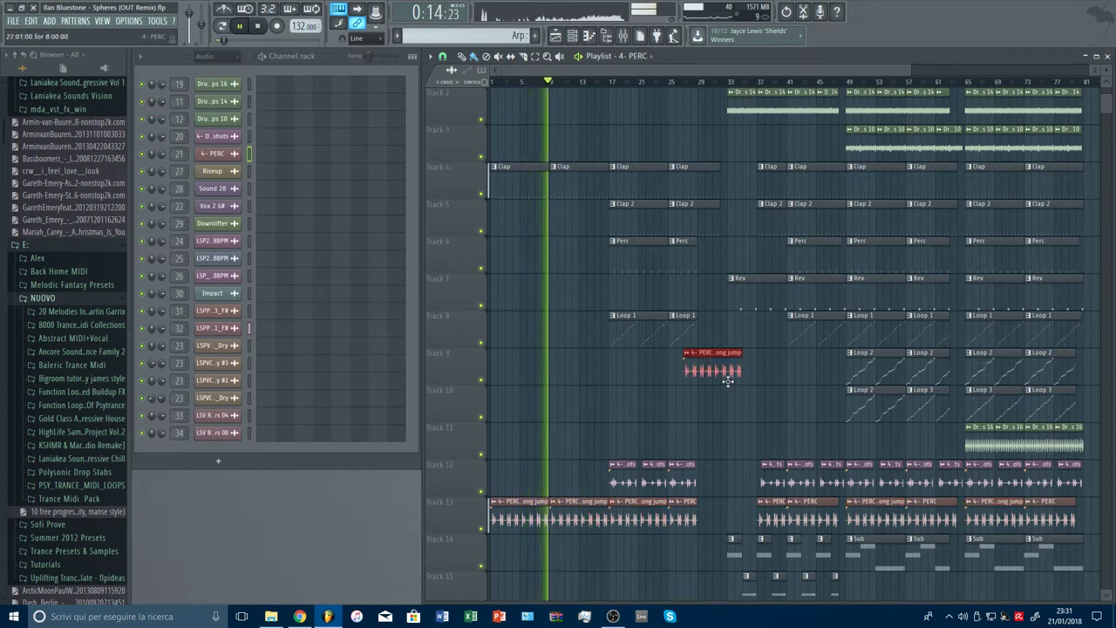
Insert an empty playlist track directly below the 4- PERC clips on Track 13.
scroll(715, 385, "down", 2)
scroll(715, 385, "up", 1)
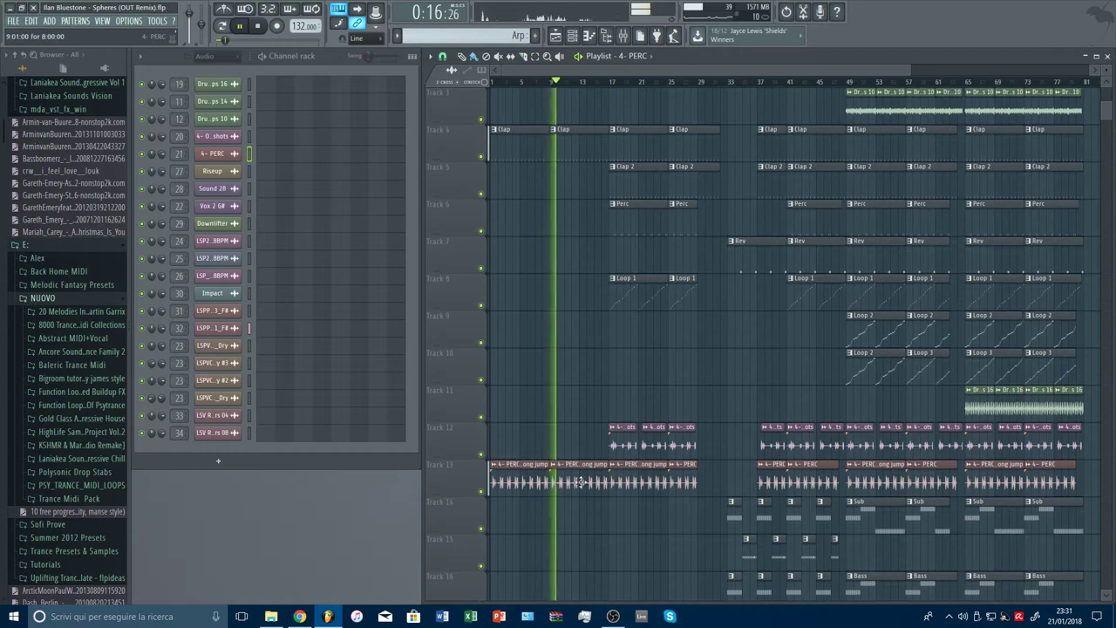
right_click(442, 514)
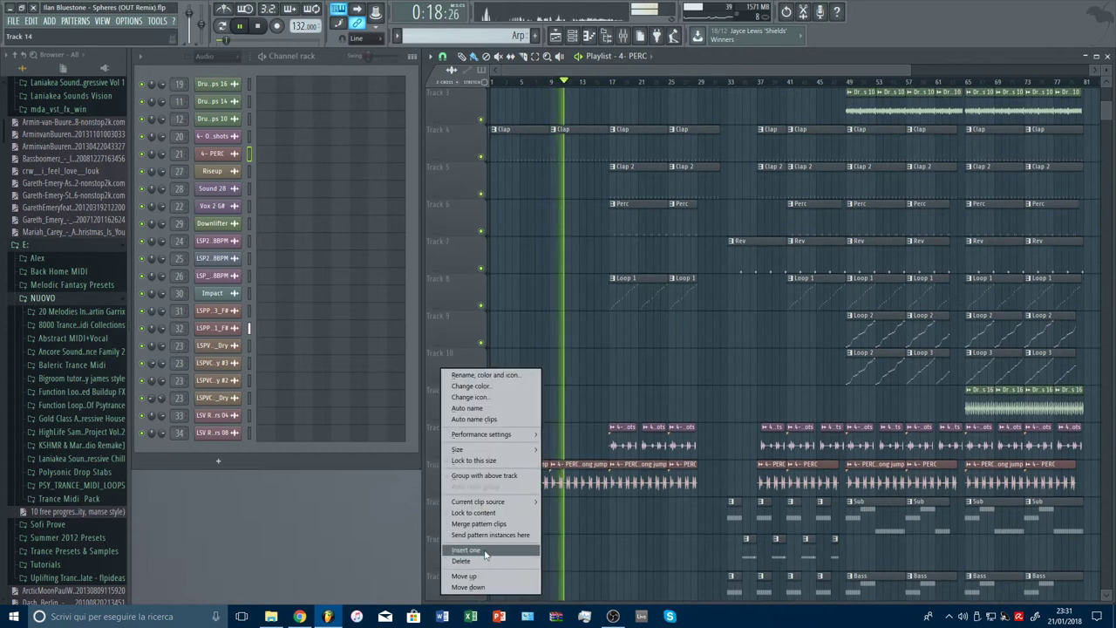
left_click(484, 551)
Create a bars 1 to 17 automation clip for the band 7 frequency of 4- PERC's Fruity parametric EQ 2 and place it on Track 14.
left_click_drag(609, 82, 492, 82)
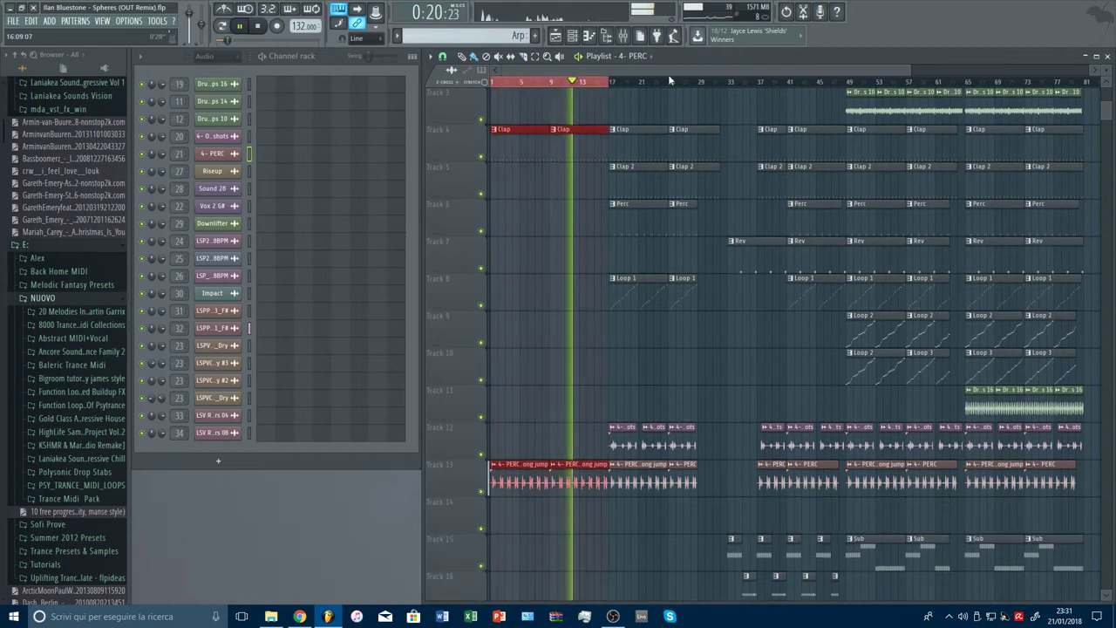
left_click(622, 35)
left_click(693, 323)
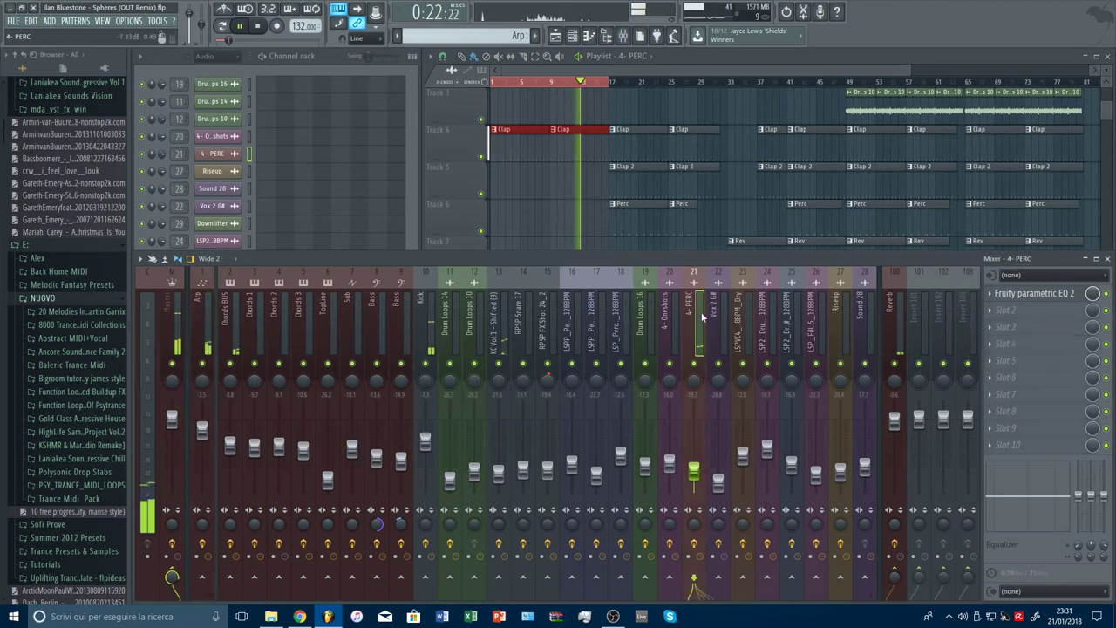
left_click(1037, 294)
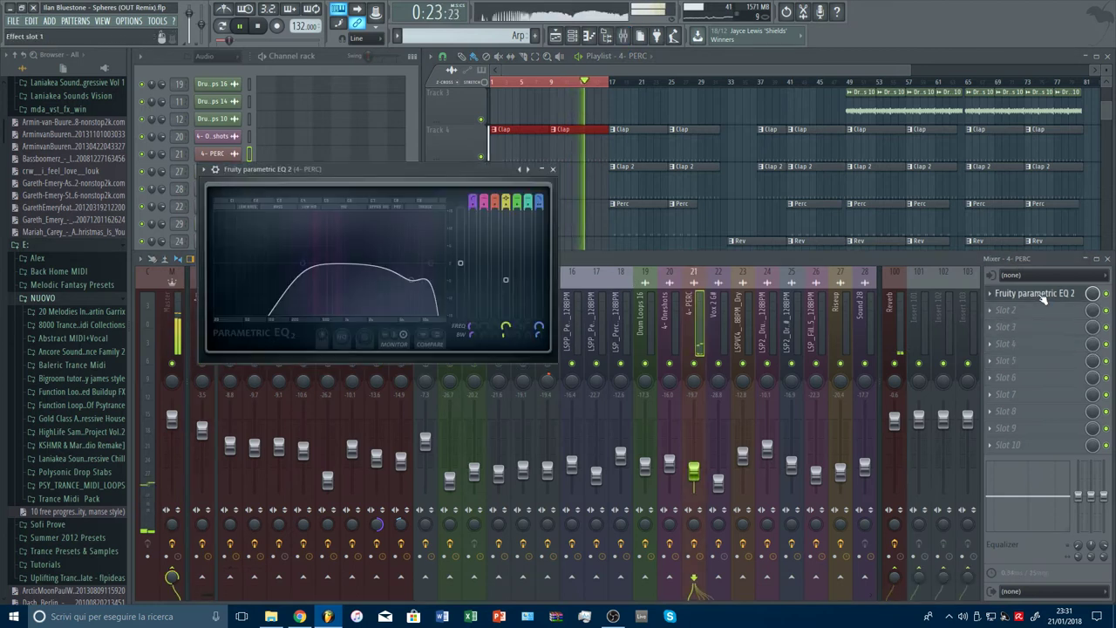
right_click(539, 329)
left_click(580, 403)
left_click_drag(560, 101, 496, 527)
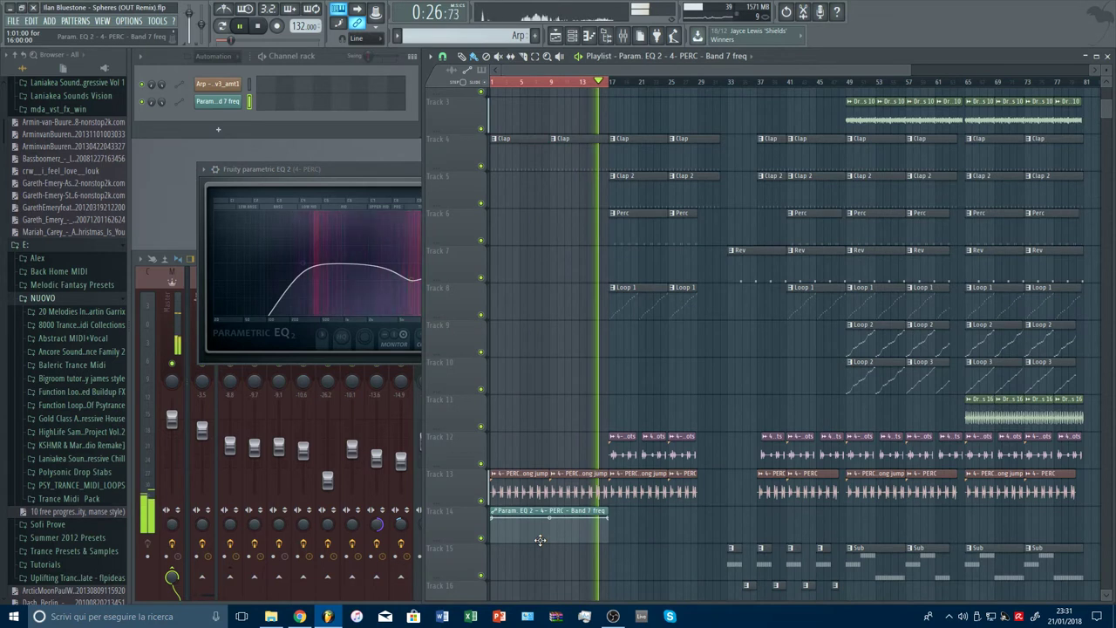
Shape the band 7 frequency automation into a curve rising gradually from low at bar 1 to high at bar 17, and close the EQ.
left_click(495, 82)
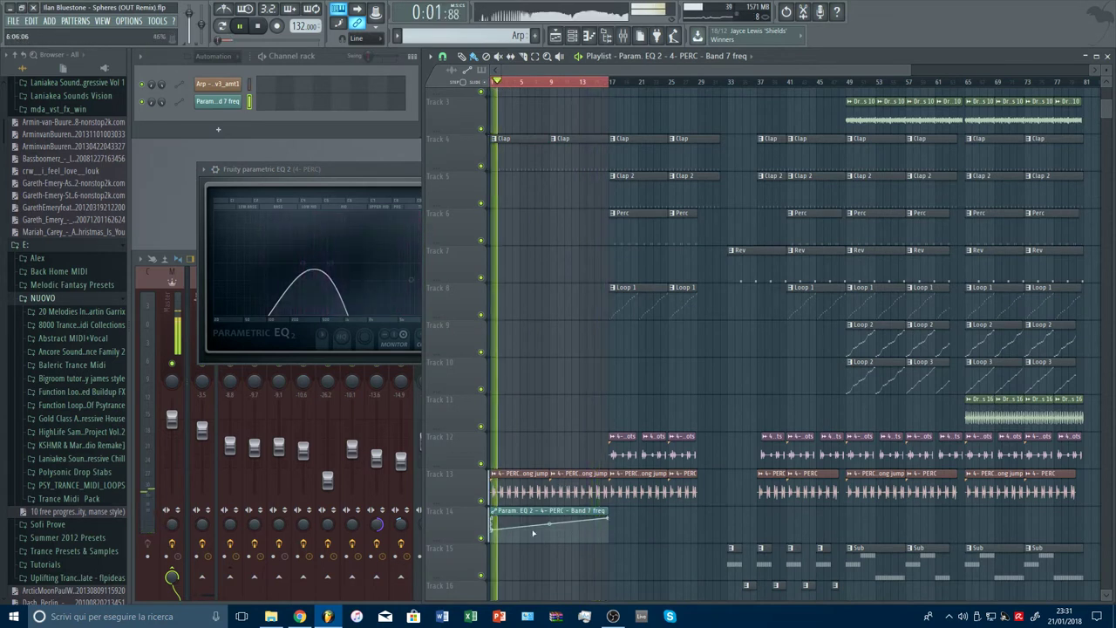
left_click_drag(549, 524, 492, 531)
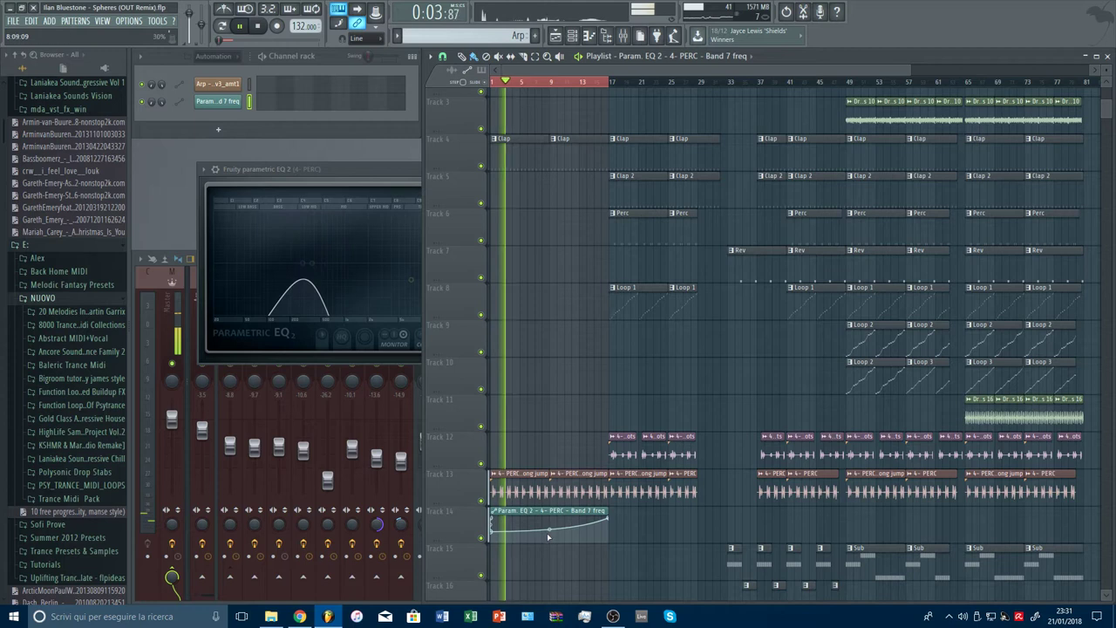
left_click_drag(303, 262, 315, 263)
key("Escape")
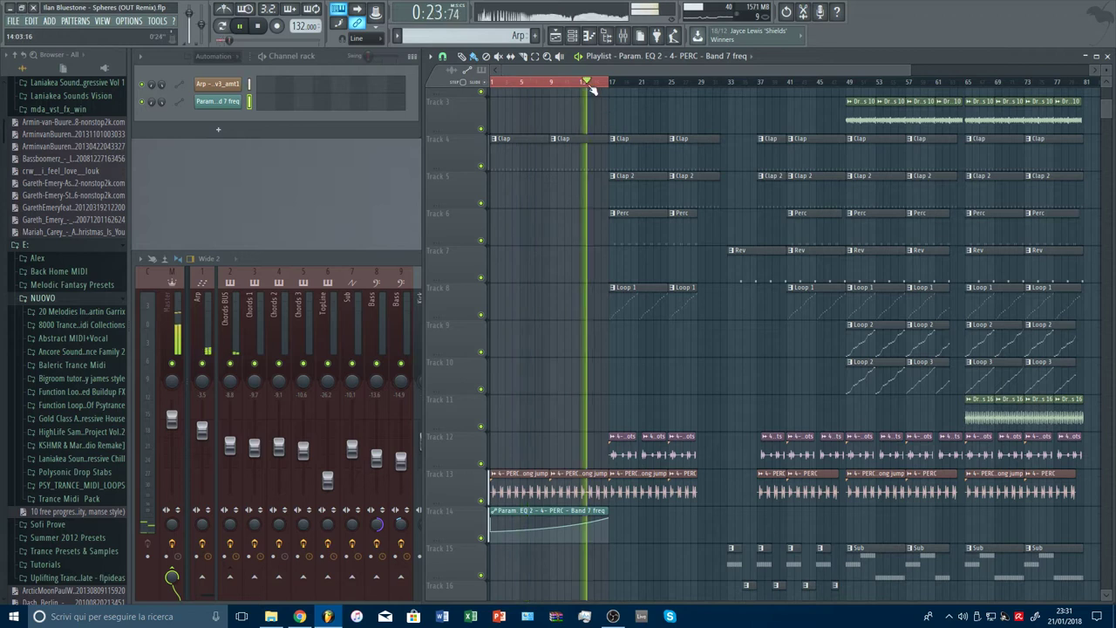
Shorten the Kick clip before bar 17 on Track 1 to end at about bar 16, and play the transition.
scroll(725, 238, "down", 7)
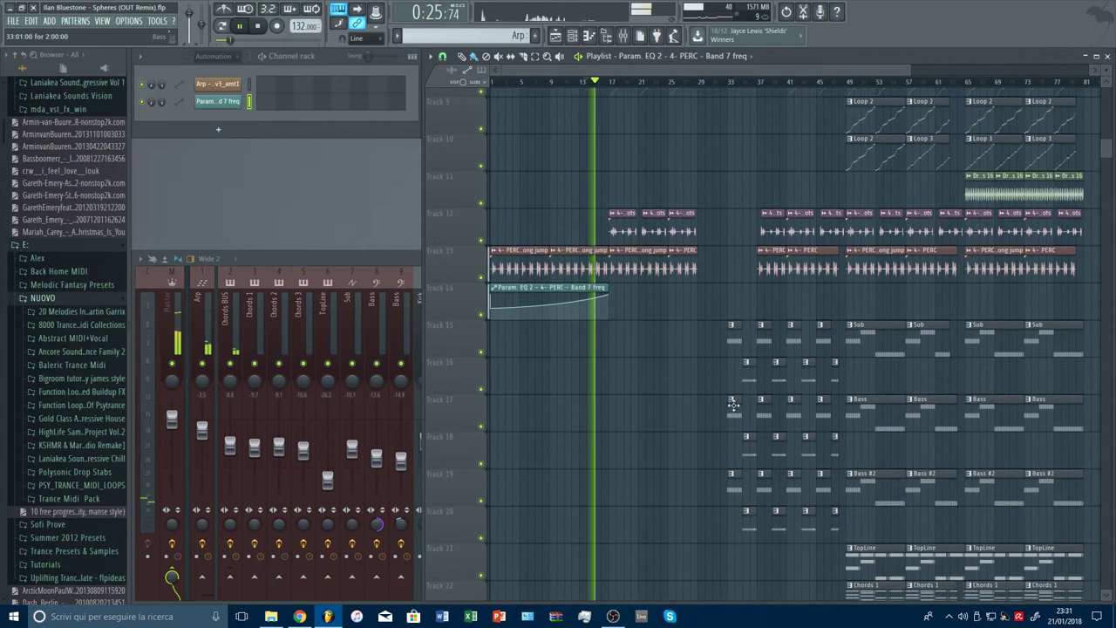
scroll(608, 83, "up", 5)
scroll(667, 239, "up", 9)
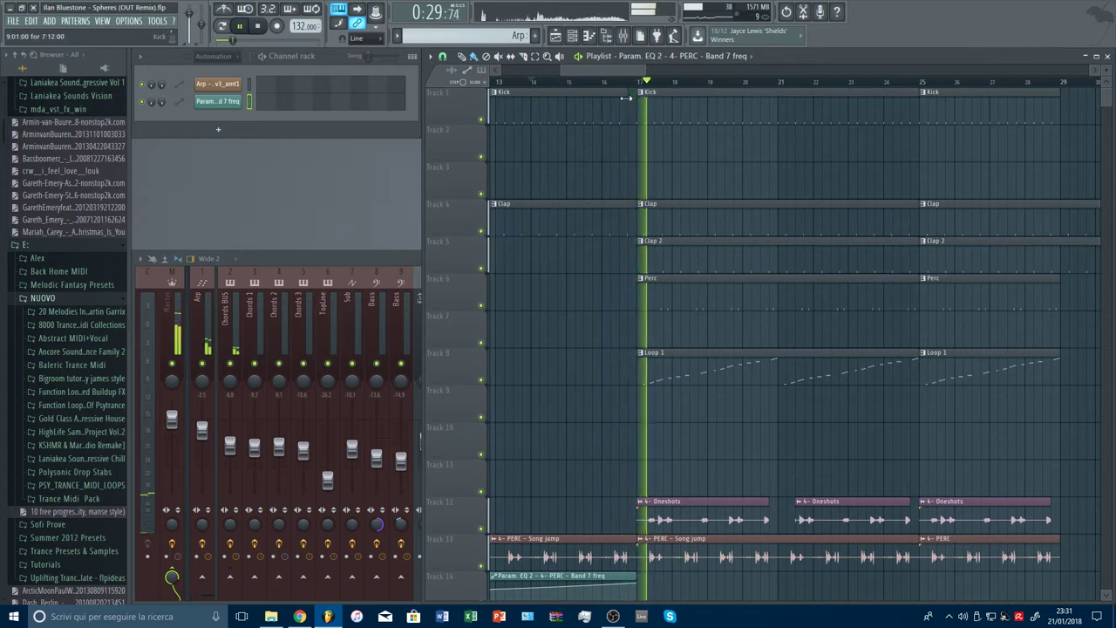
left_click(593, 83)
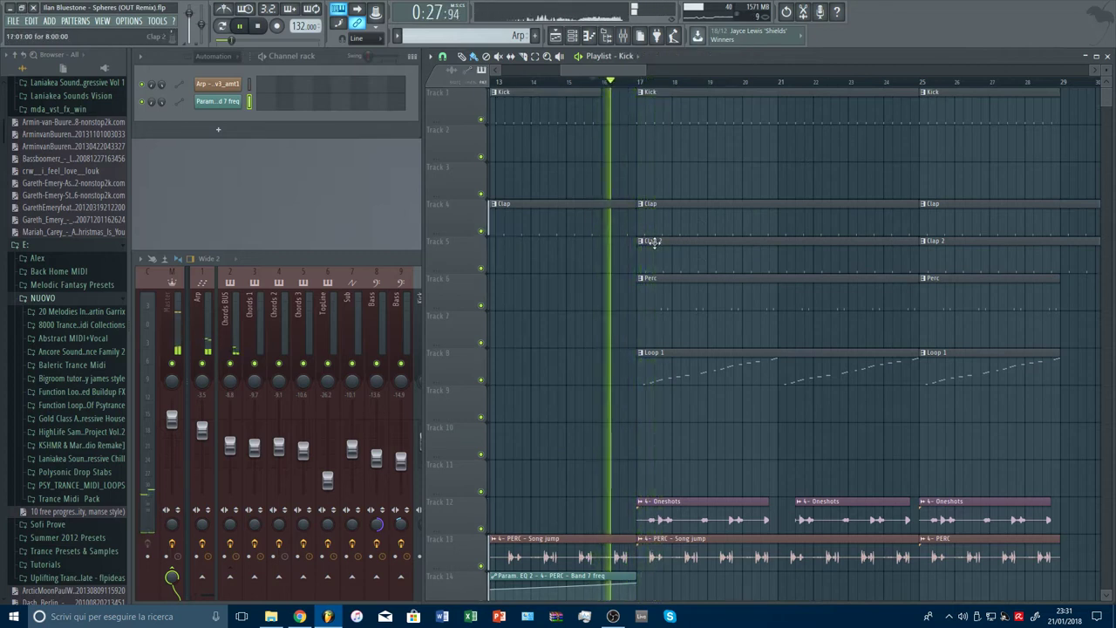
left_click(591, 83)
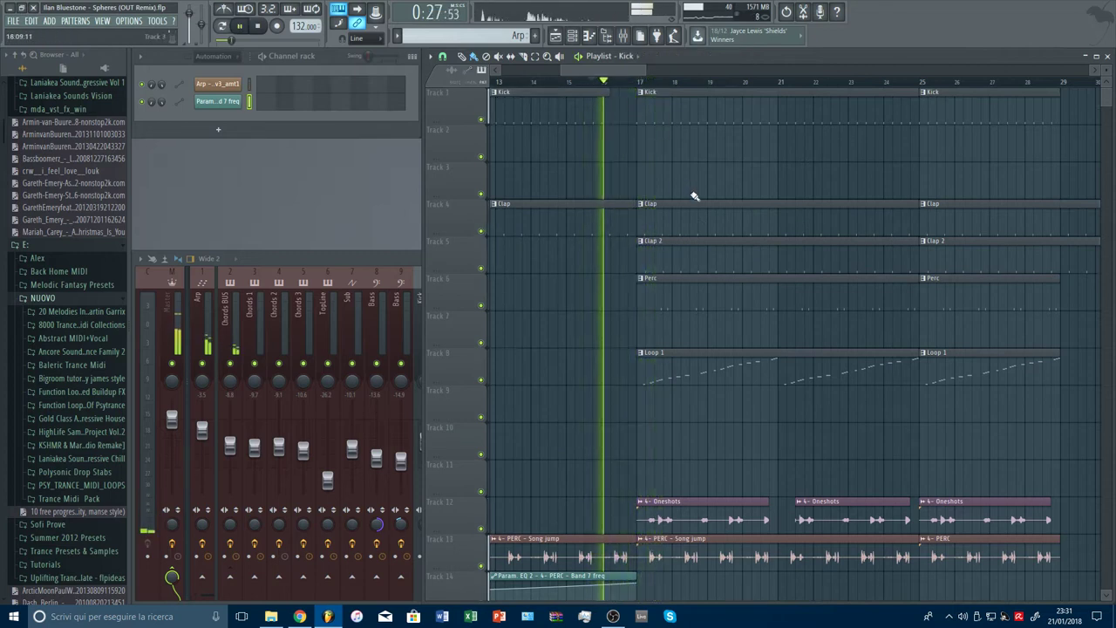
Examine the clap, percussion, loop and one-shot tracks from bar 17 during playback, and show the arrangement up to bar 89.
scroll(708, 288, "down", 7)
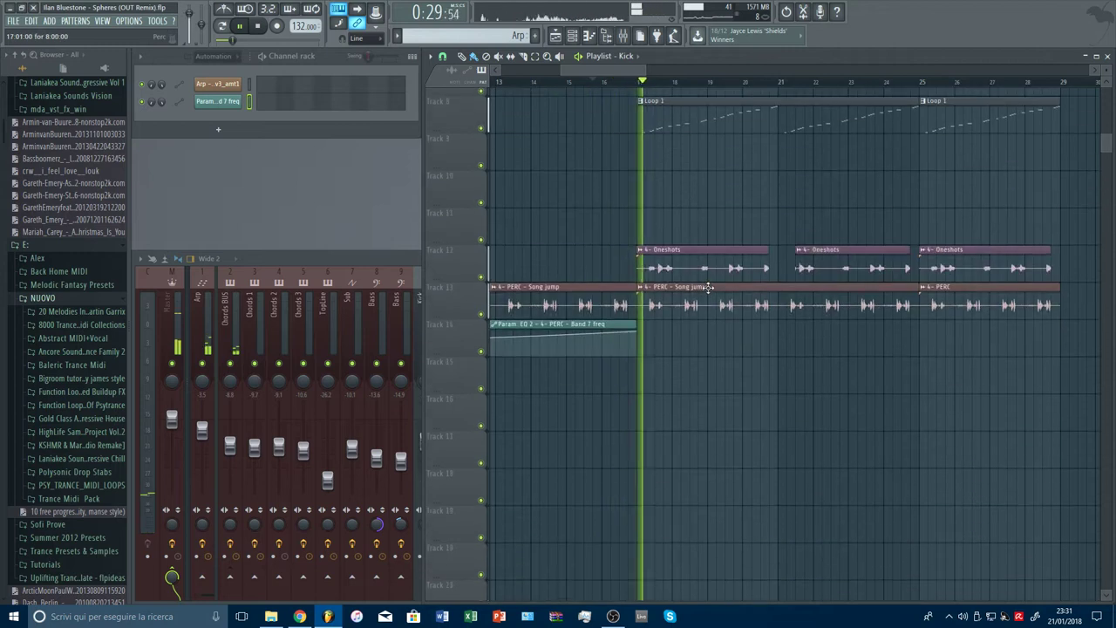
scroll(717, 362, "up", 5)
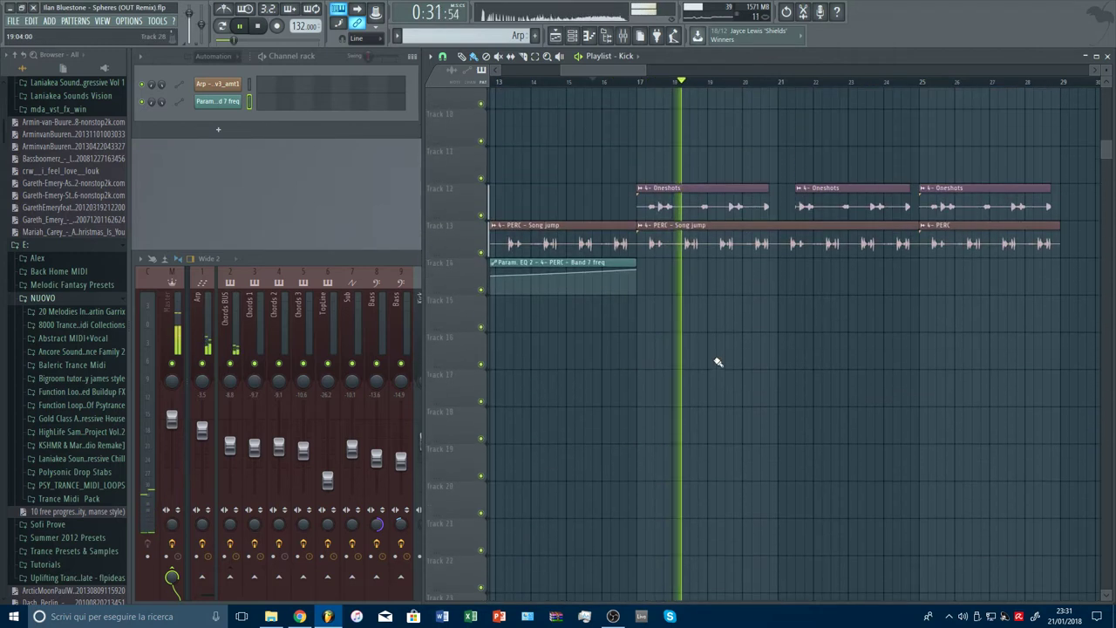
scroll(723, 369, "up", 3)
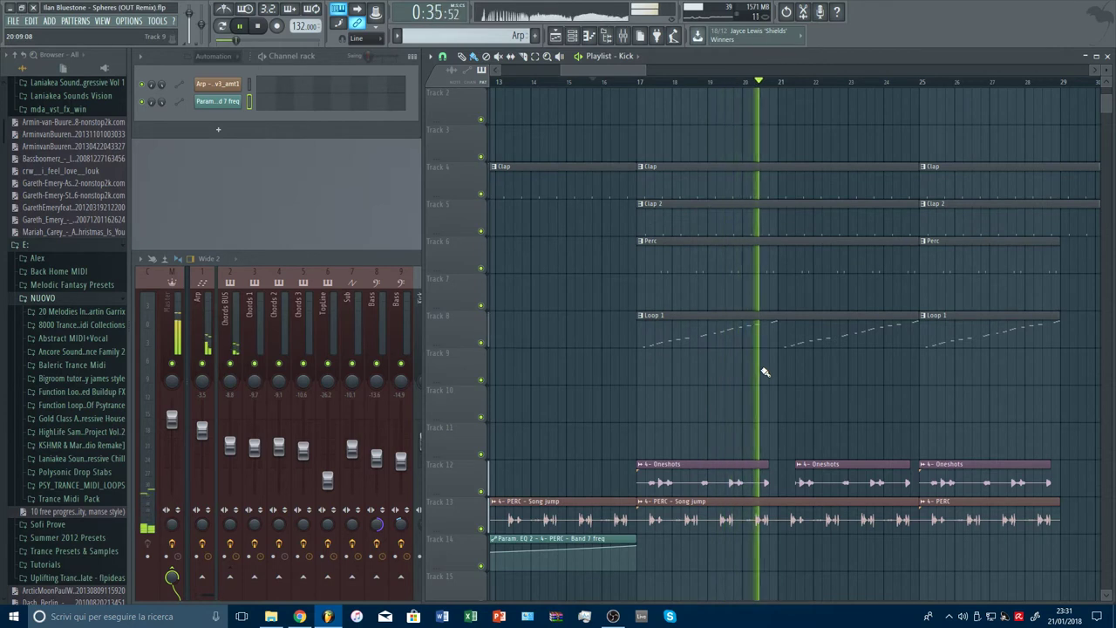
scroll(764, 372, "down", 4)
scroll(763, 371, "up", 5)
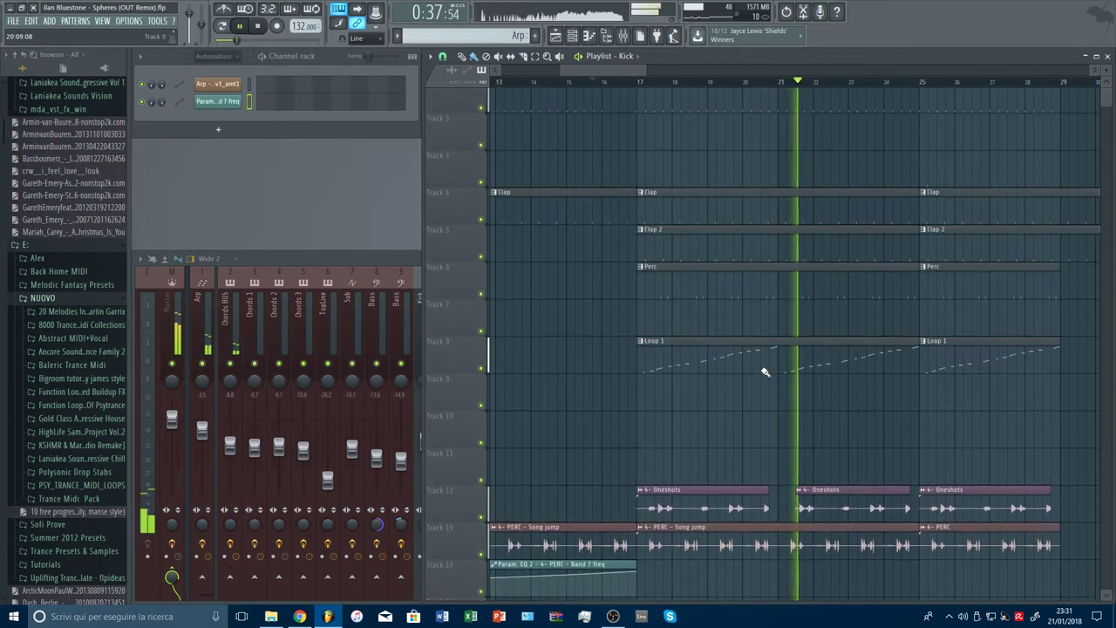
left_click_drag(645, 67, 955, 68)
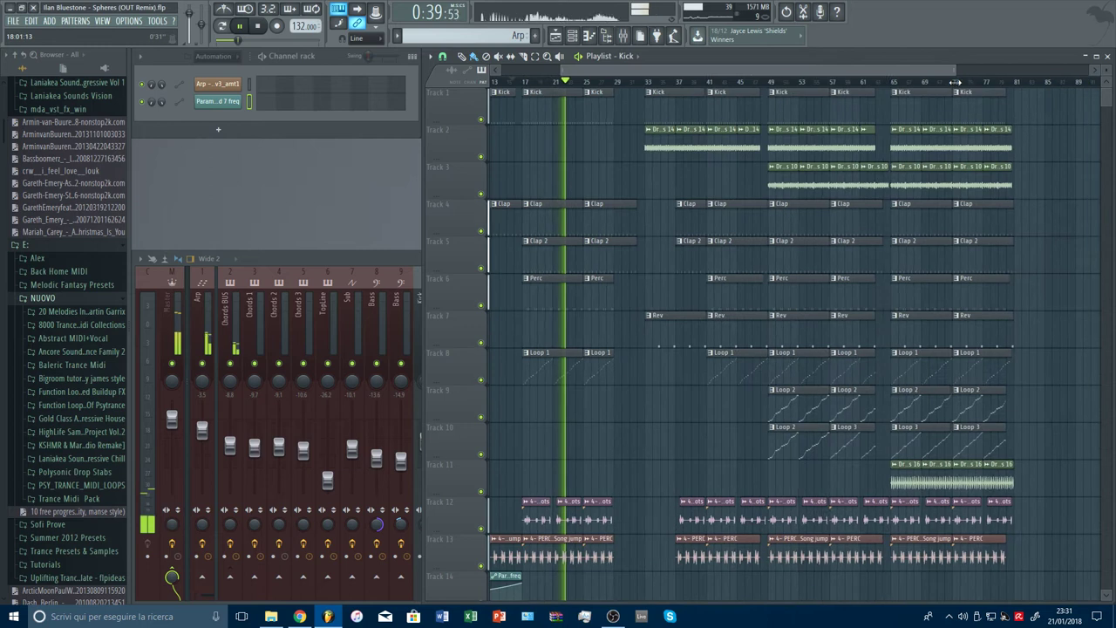
Solo Loop 1's mixer track 16 to check the low end of its Fruity parametric EQ 2, and restore the full mix.
left_click(559, 377)
left_click(405, 264)
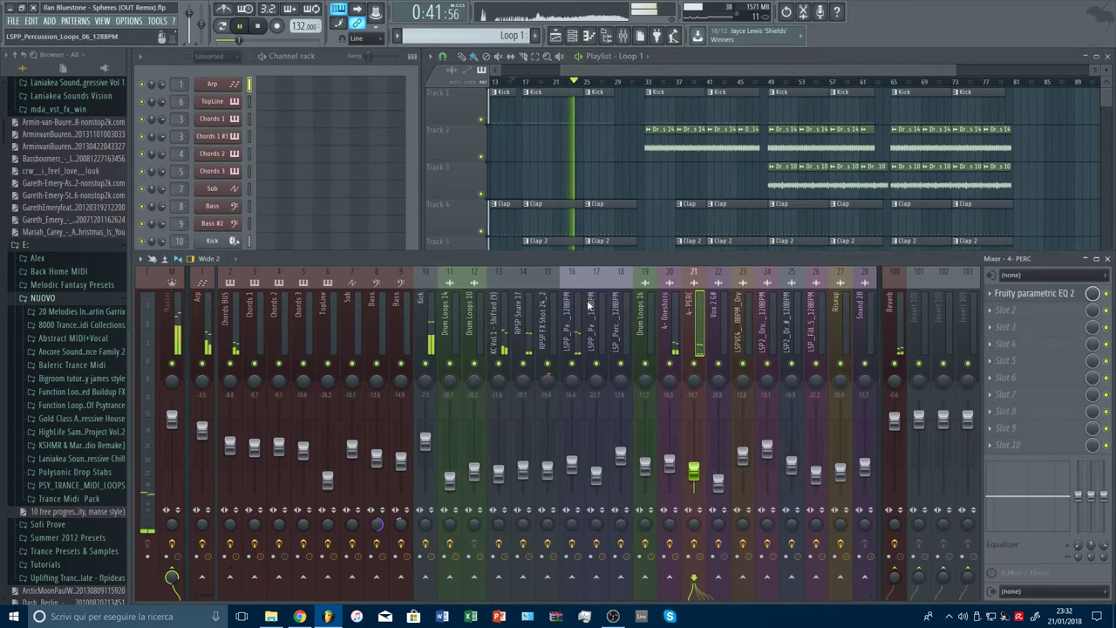
left_click(576, 349)
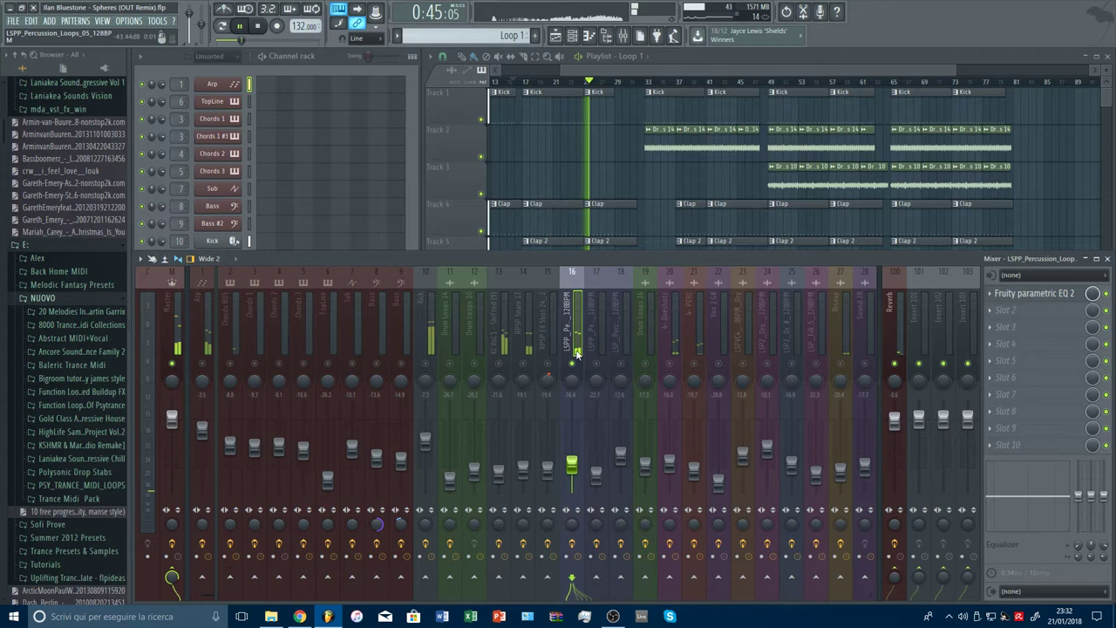
left_click(1035, 297)
left_click_drag(327, 297, 347, 298)
left_click(583, 200)
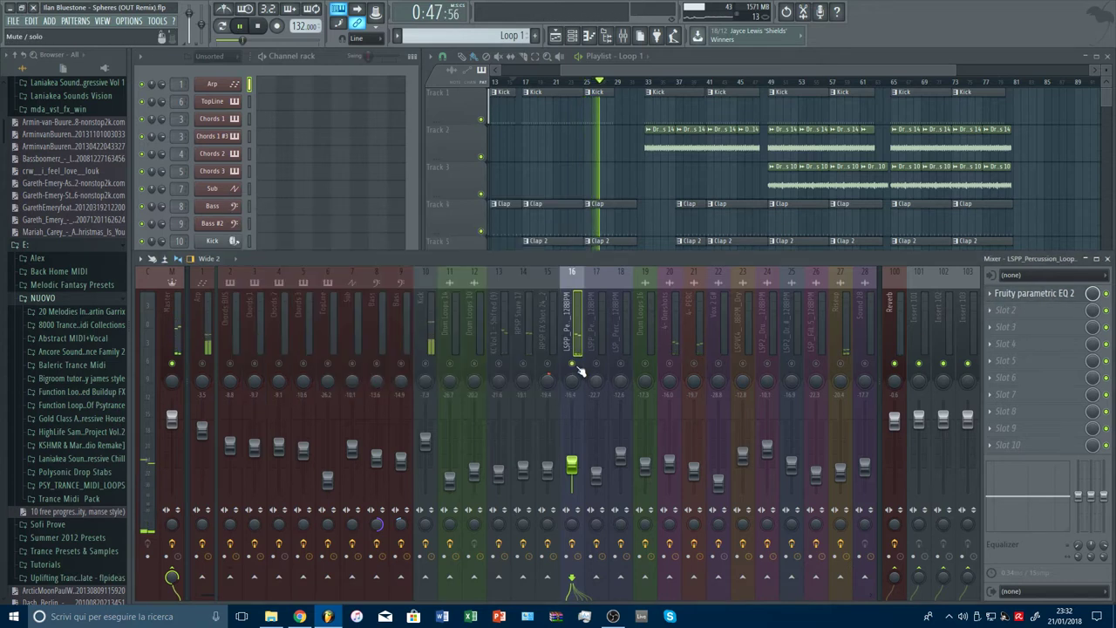
right_click(573, 365)
key("F9")
Solo the Vox 2 G# clips on Track 31 and play them from bar 33.
scroll(673, 325, "down", 6)
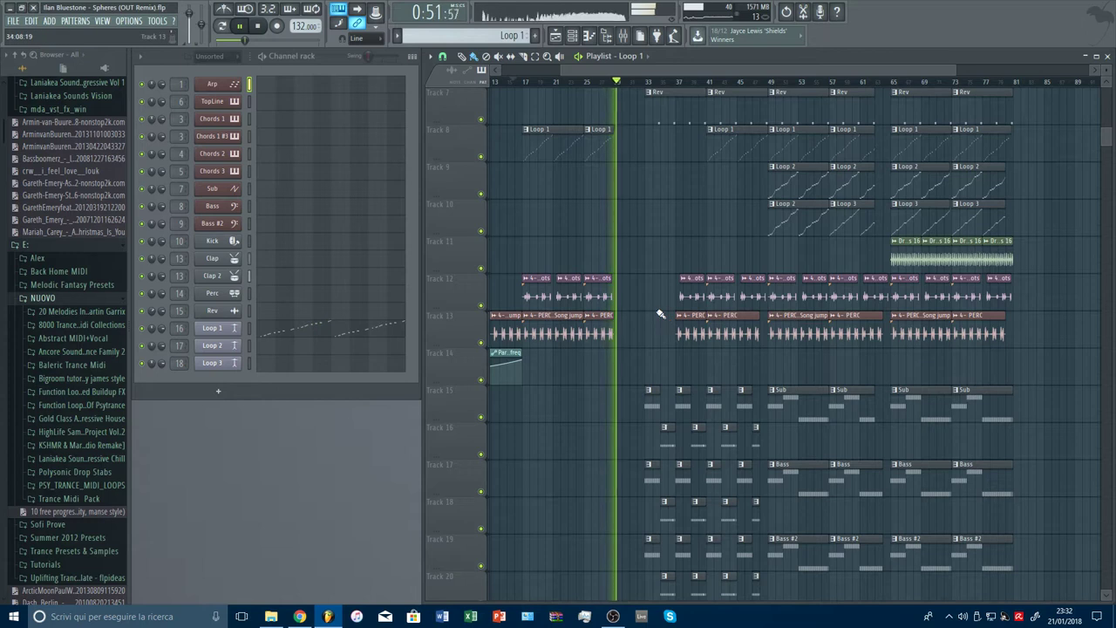
scroll(652, 306, "down", 7)
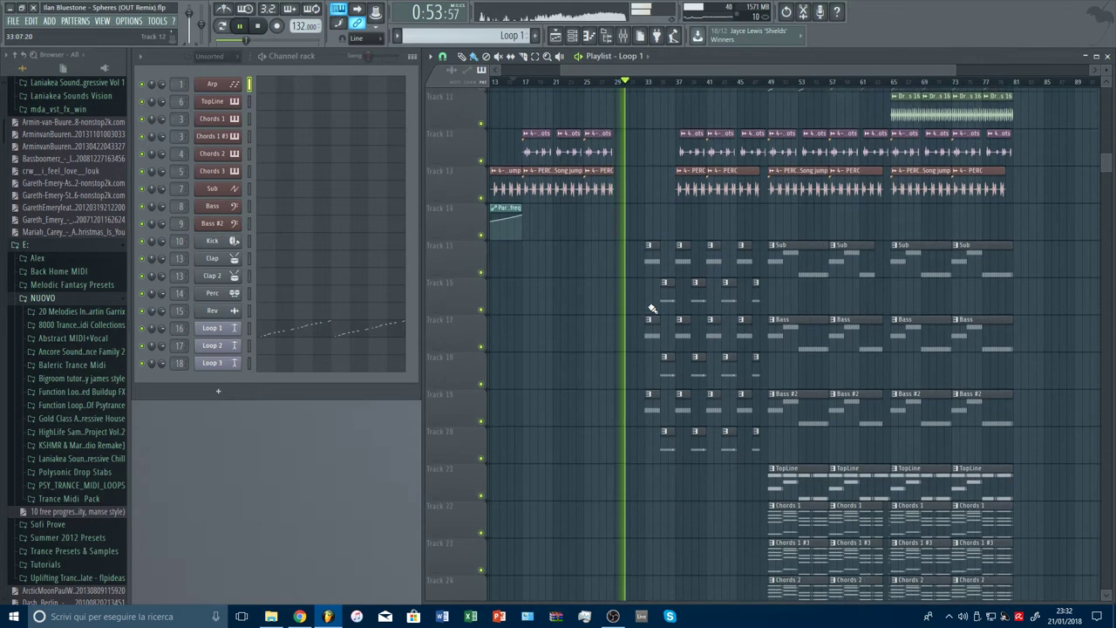
scroll(652, 308, "down", 5)
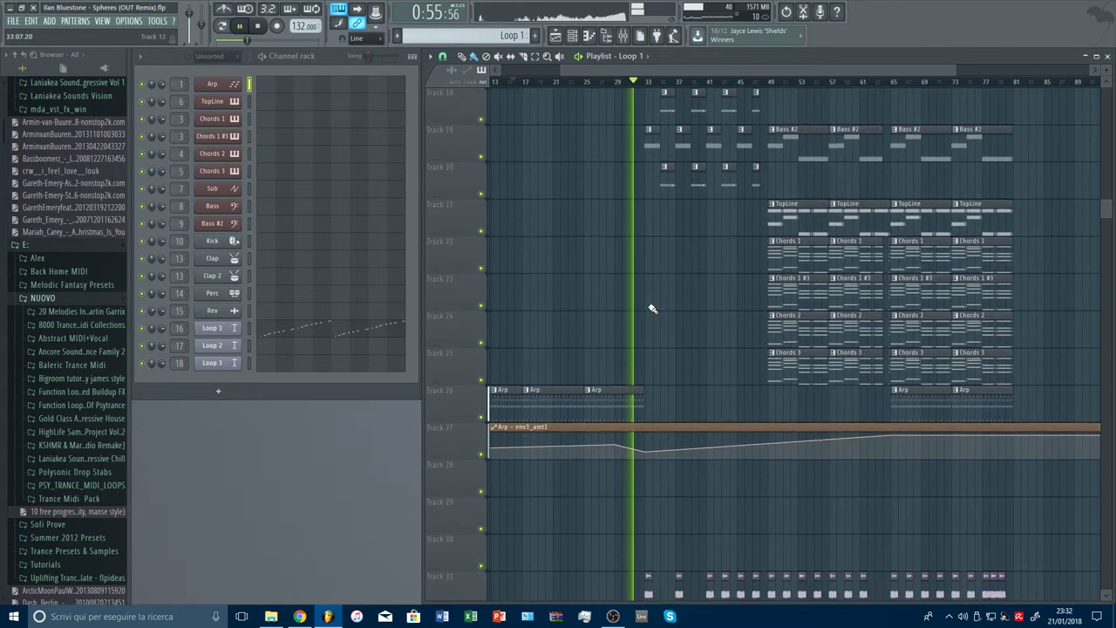
scroll(652, 308, "down", 2)
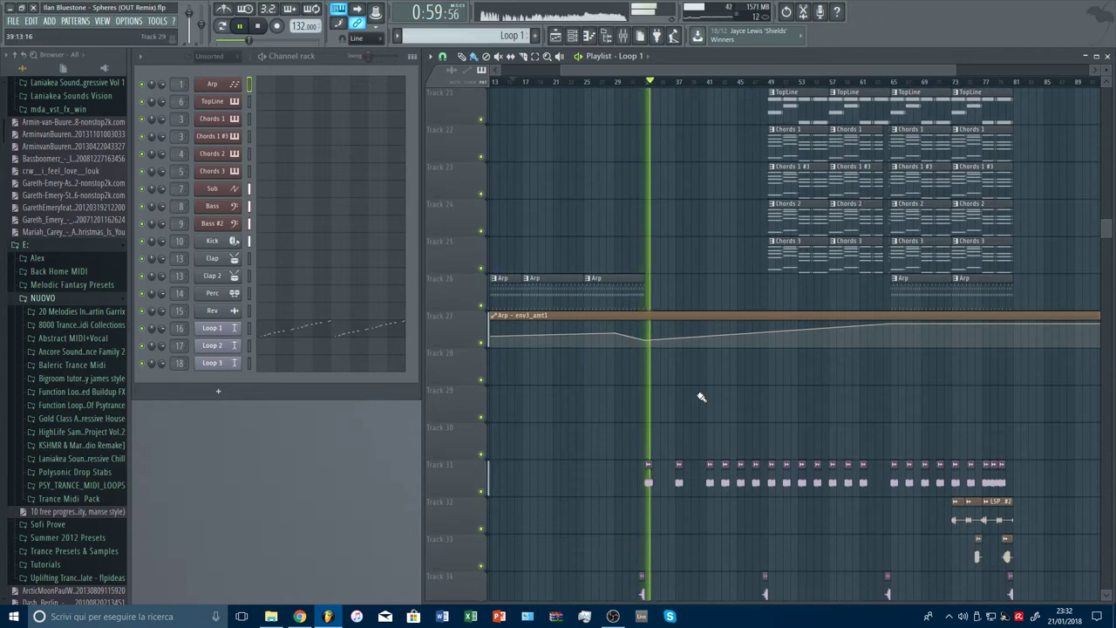
left_click(648, 482)
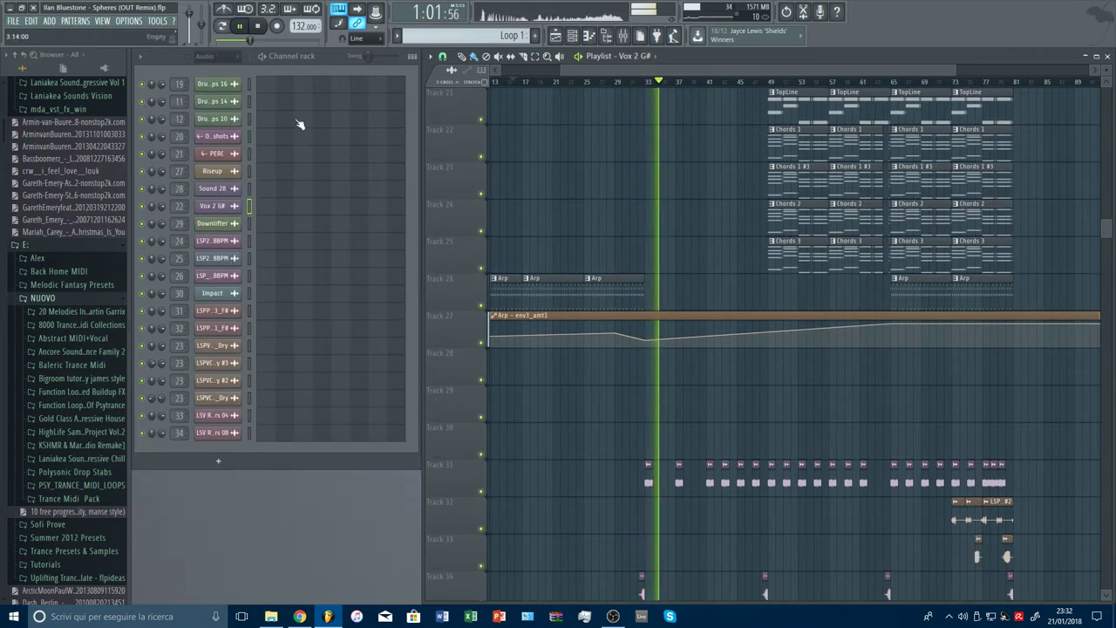
right_click(480, 491)
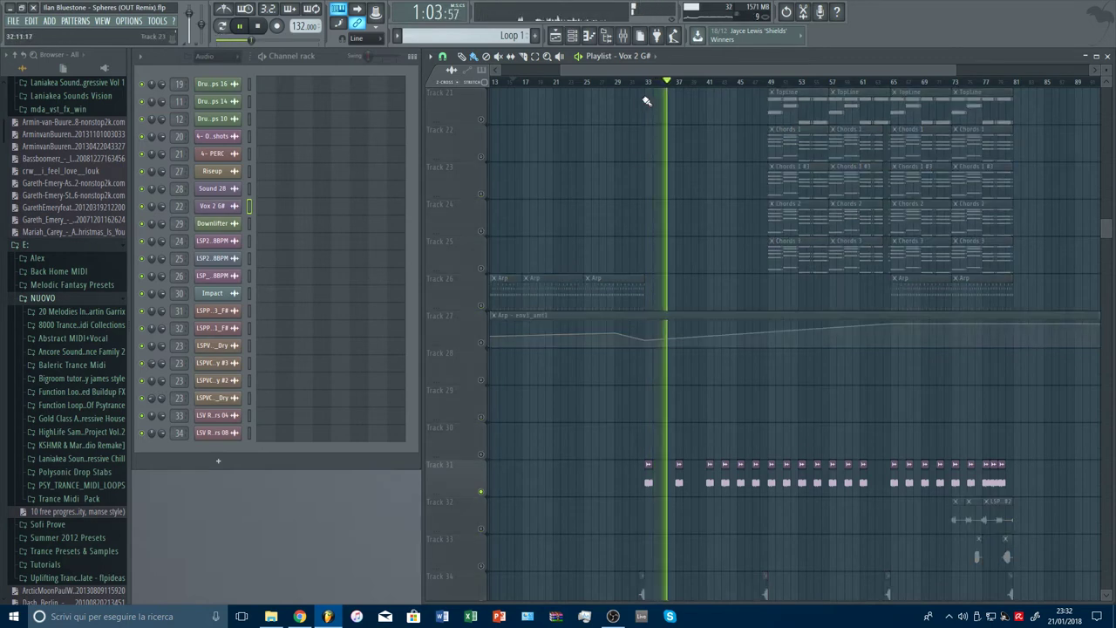
left_click(647, 82)
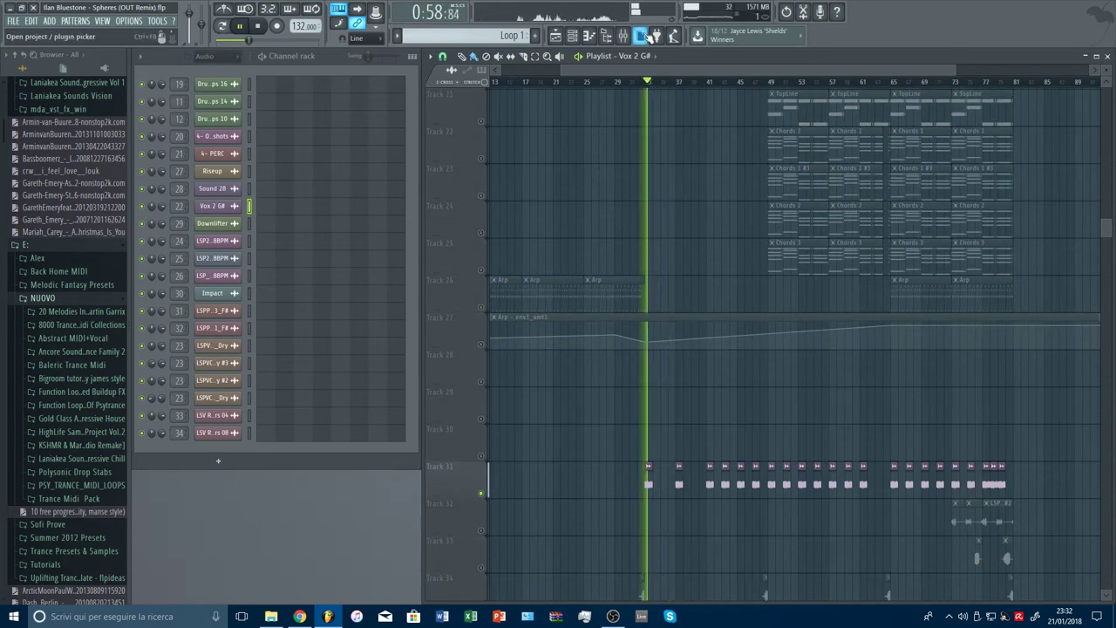
Replace Gross Beat with LFOTool_x64 in the second effect slot of the Vox 2 G# mixer track.
left_click(624, 36)
left_click(720, 315)
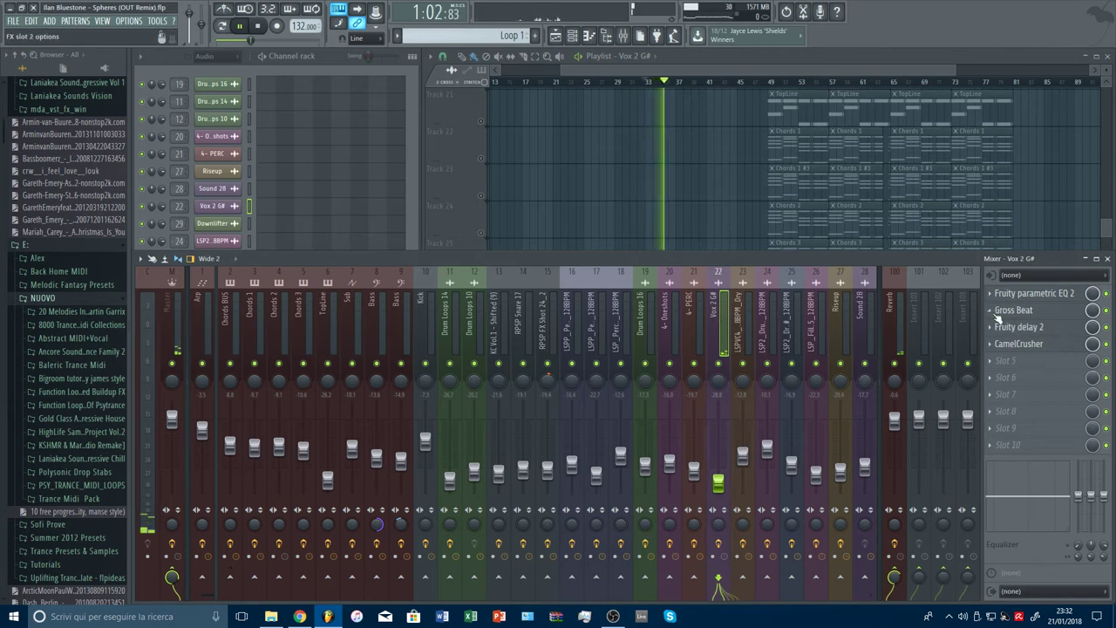
left_click(995, 311)
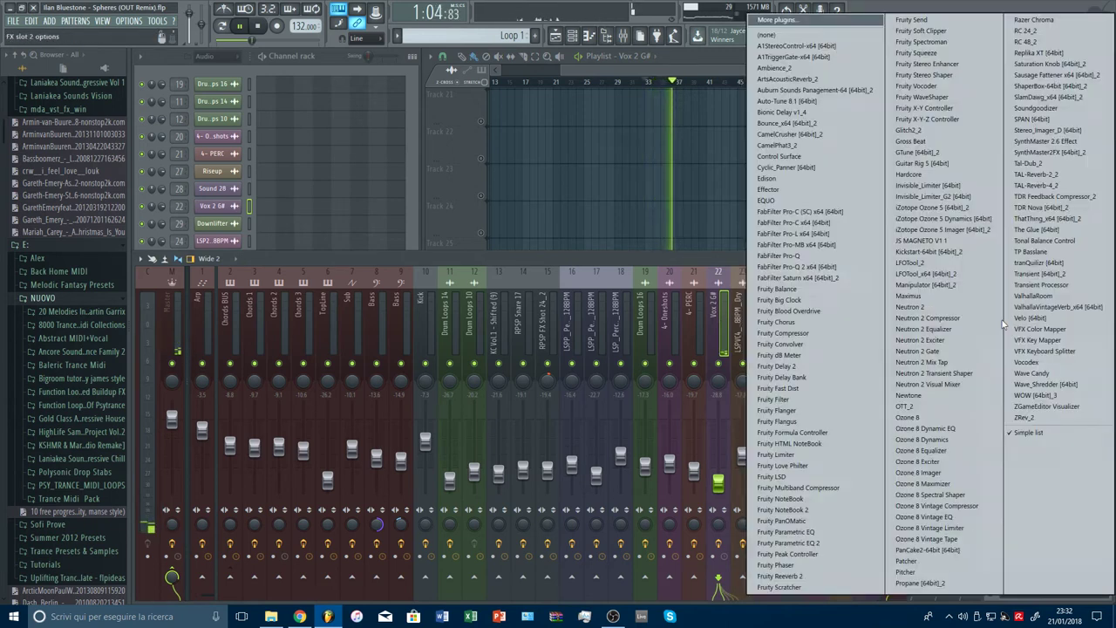
left_click(719, 261)
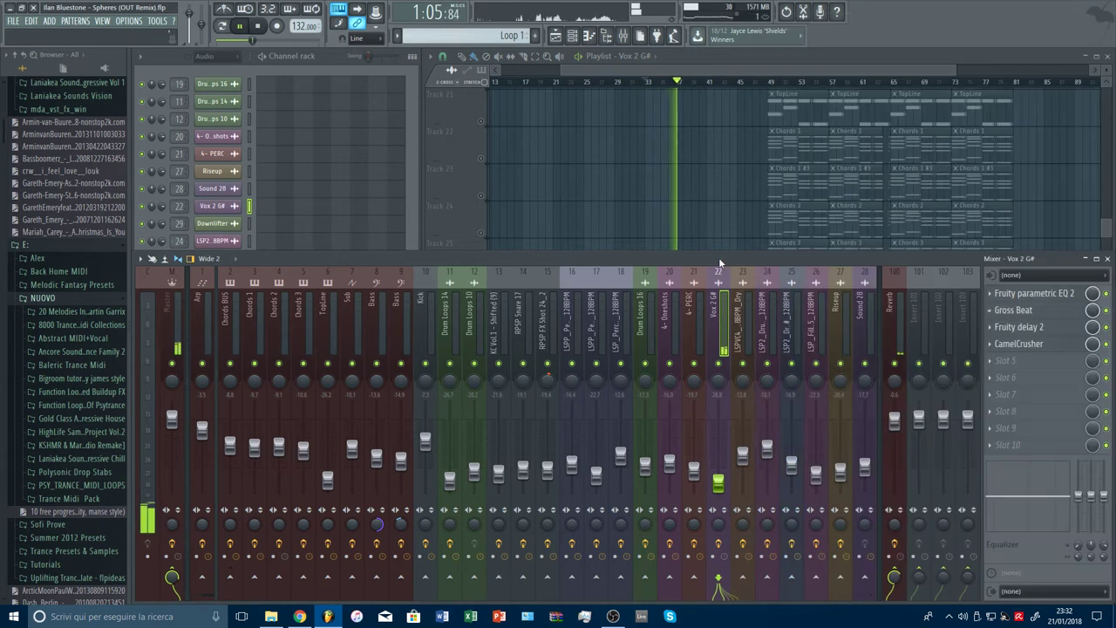
left_click(1002, 320)
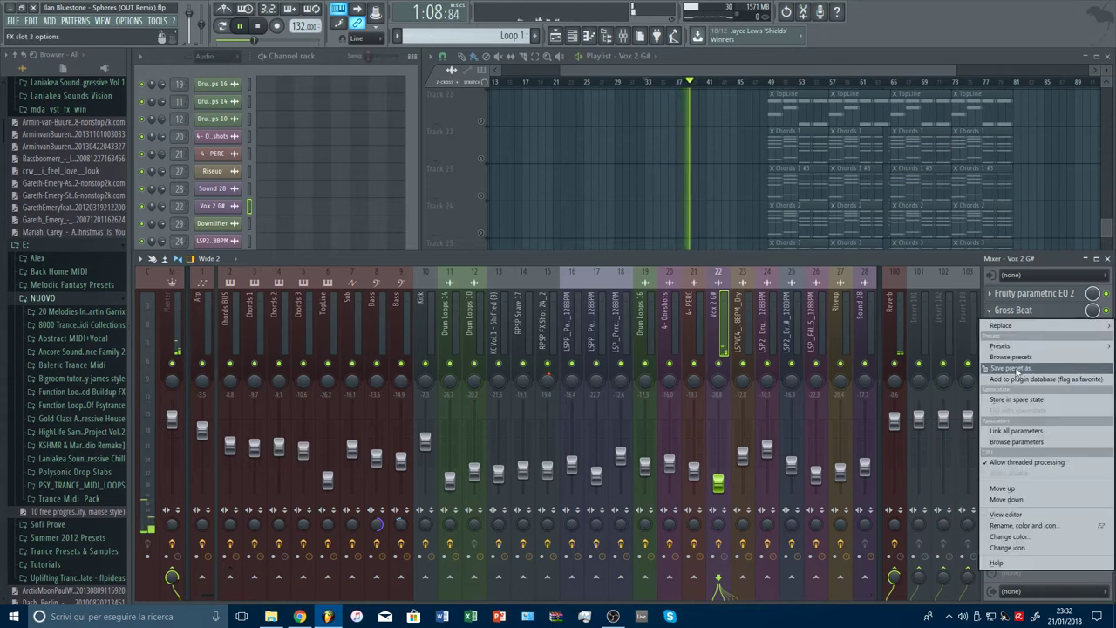
mouse_move(1003, 326)
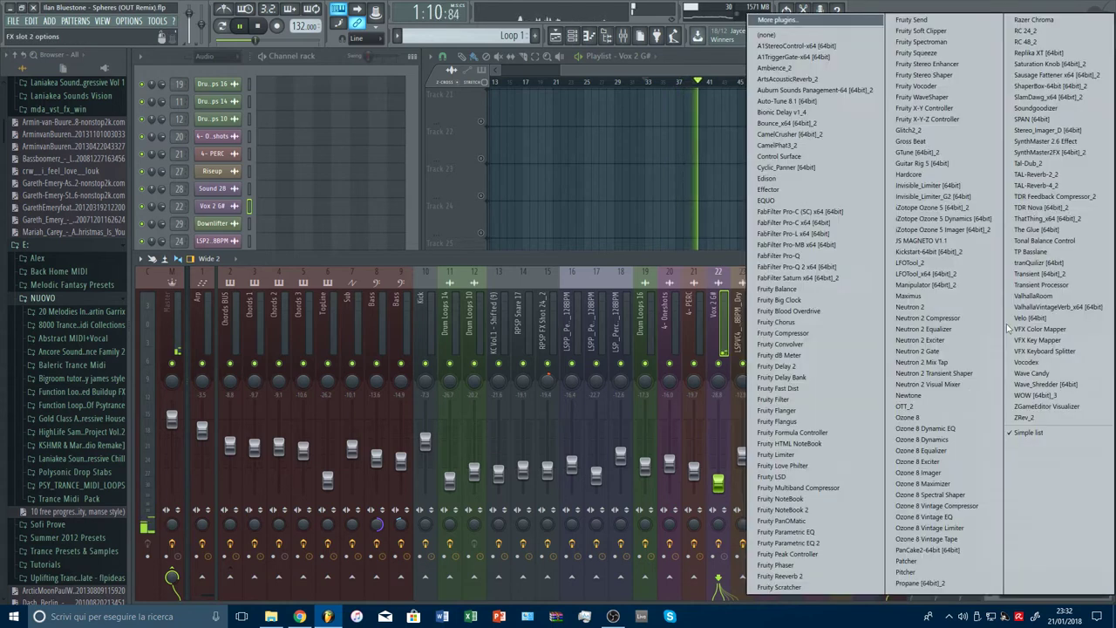
left_click(931, 273)
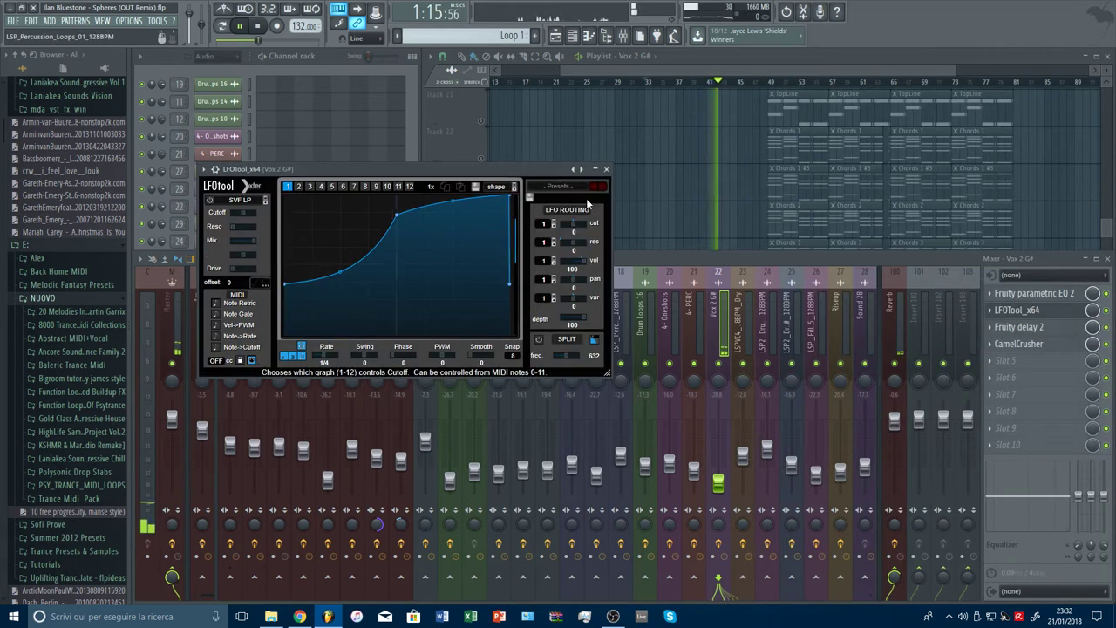
Audition LFOTool's John-player presets, including 16 arp, Diver, Electric piano and Frogg, against the vocal looping from bar 33.
left_click(571, 186)
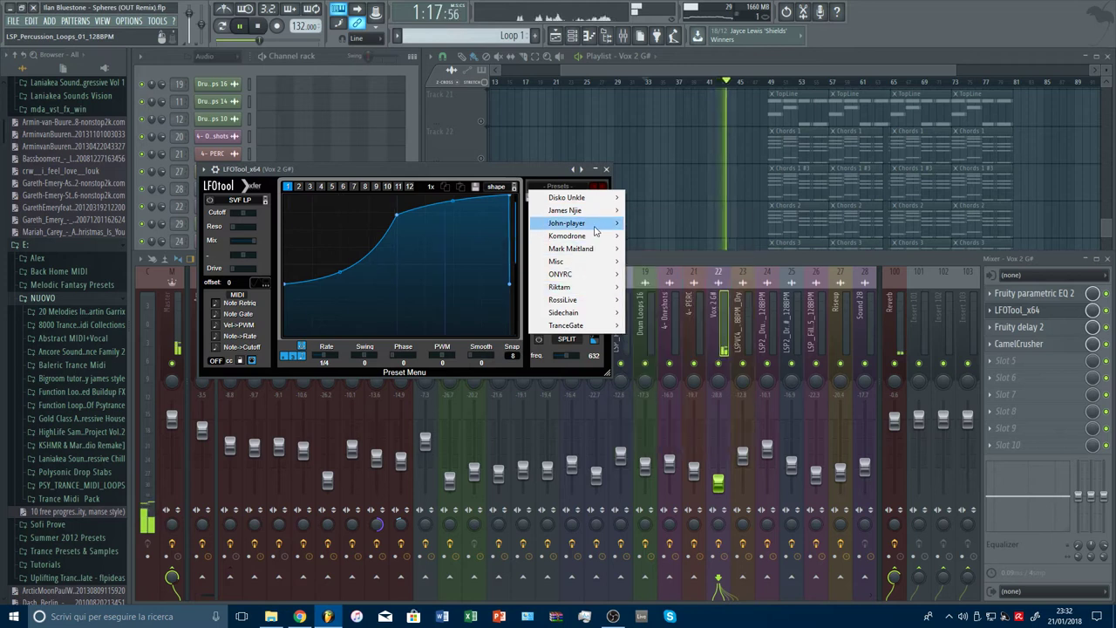
mouse_move(595, 224)
left_click(654, 223)
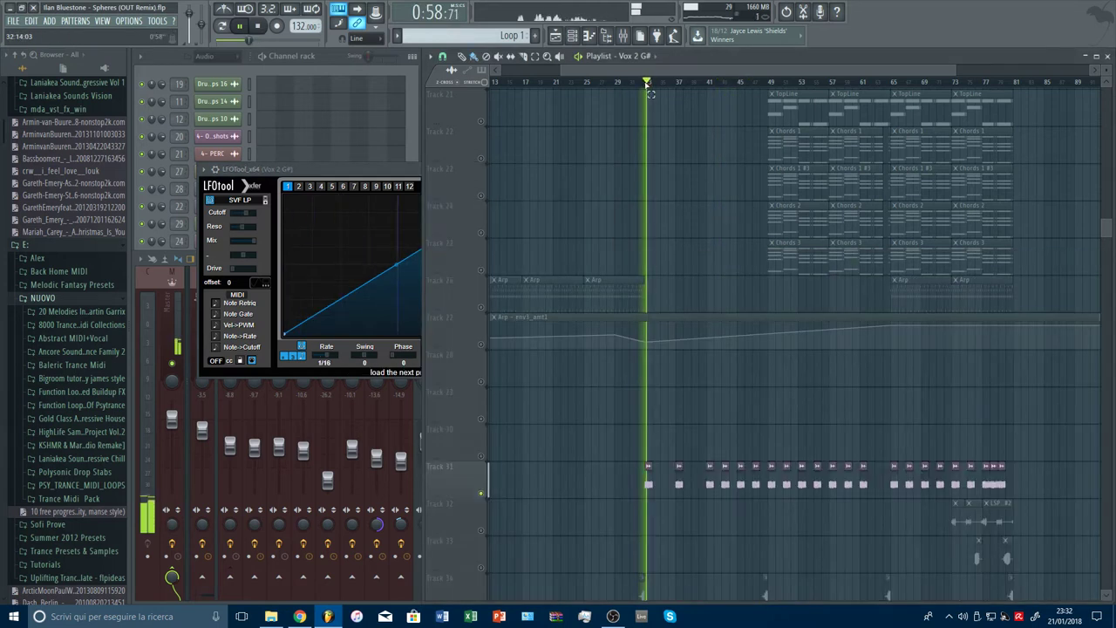
left_click(410, 178)
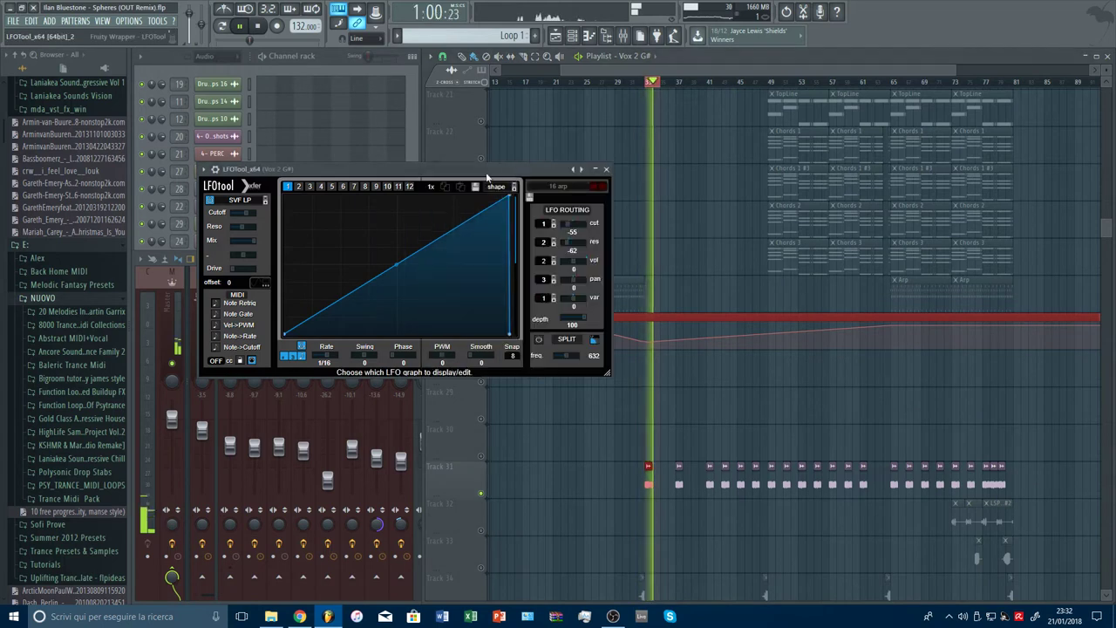
left_click(601, 188)
left_click(600, 189)
left_click(600, 188)
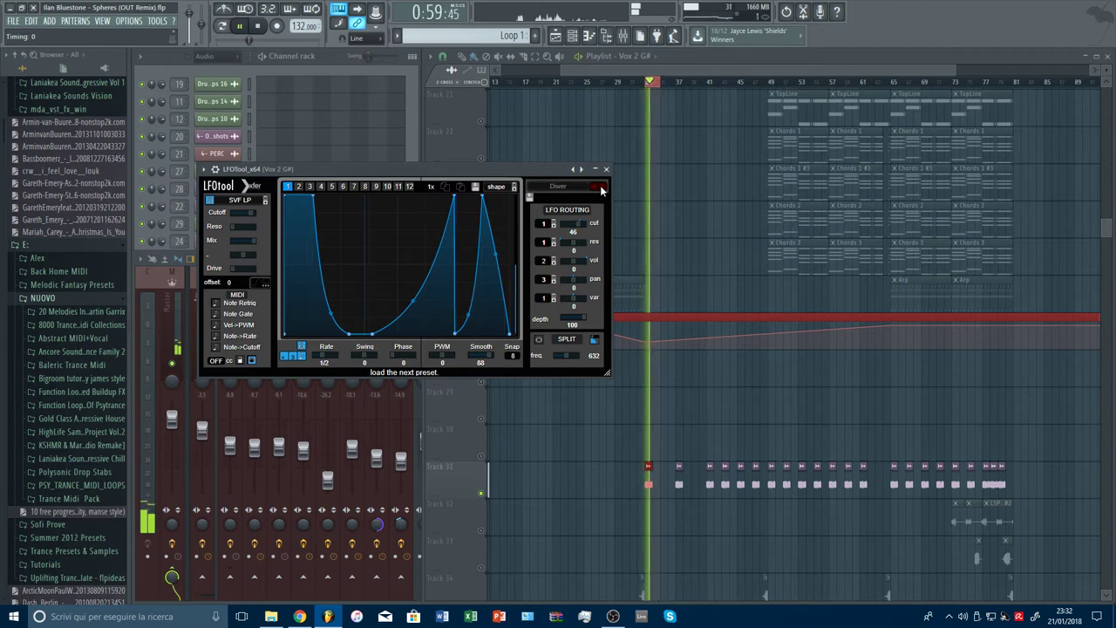
left_click(600, 188)
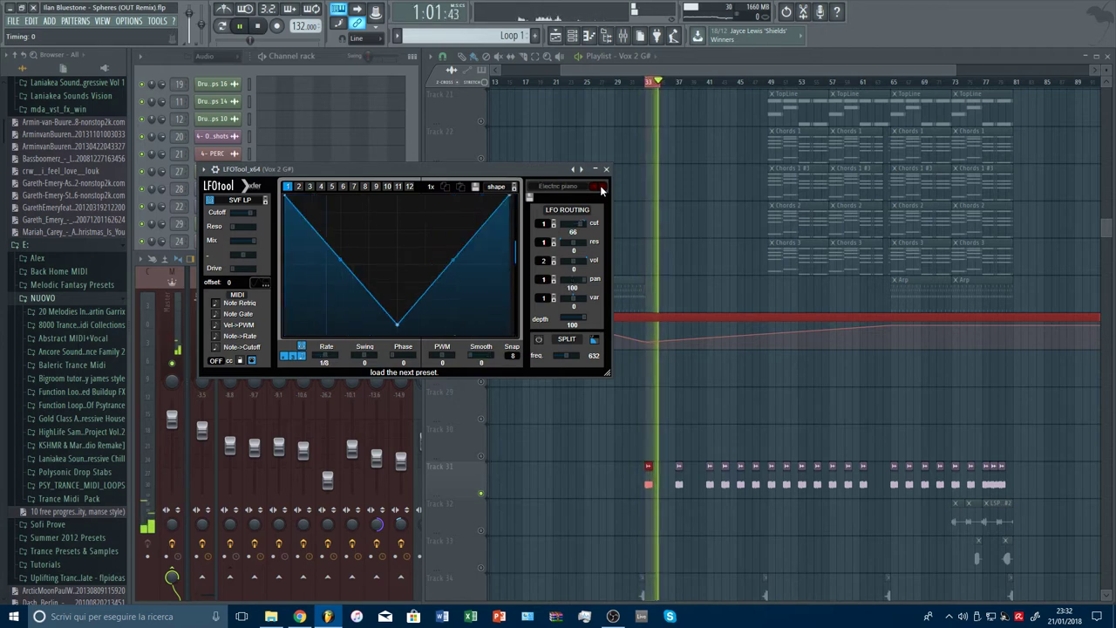
left_click(599, 189)
Move LFOTool_x64 below Fruity delay 2 and CamelCrusher in the Vox 2 G# effect chain.
key("F9")
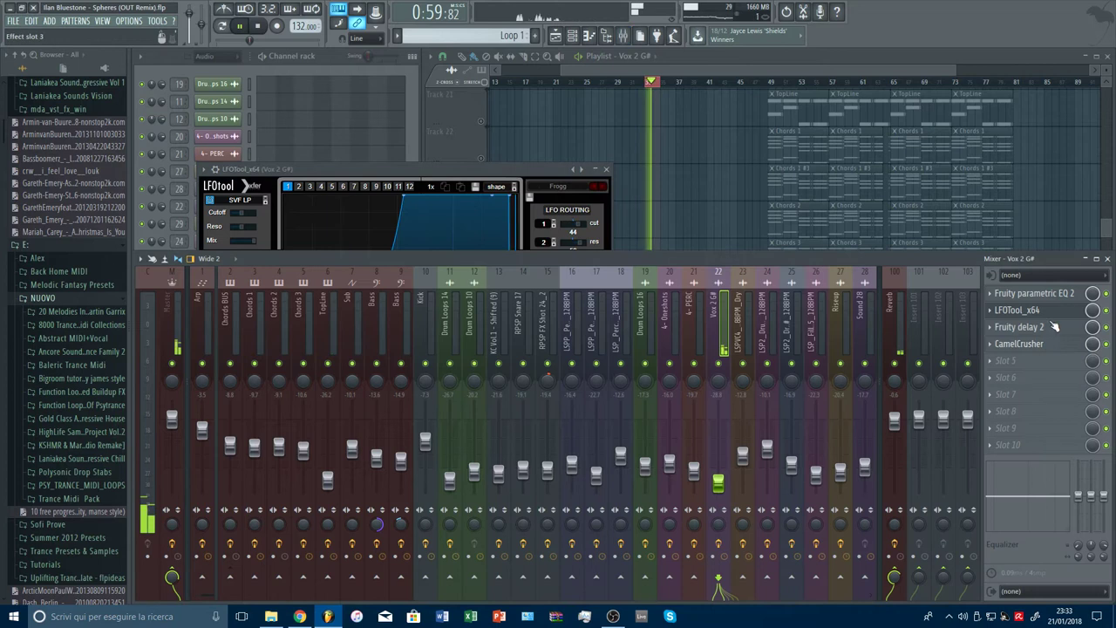
left_click_drag(1054, 326, 1038, 347)
left_click(521, 193)
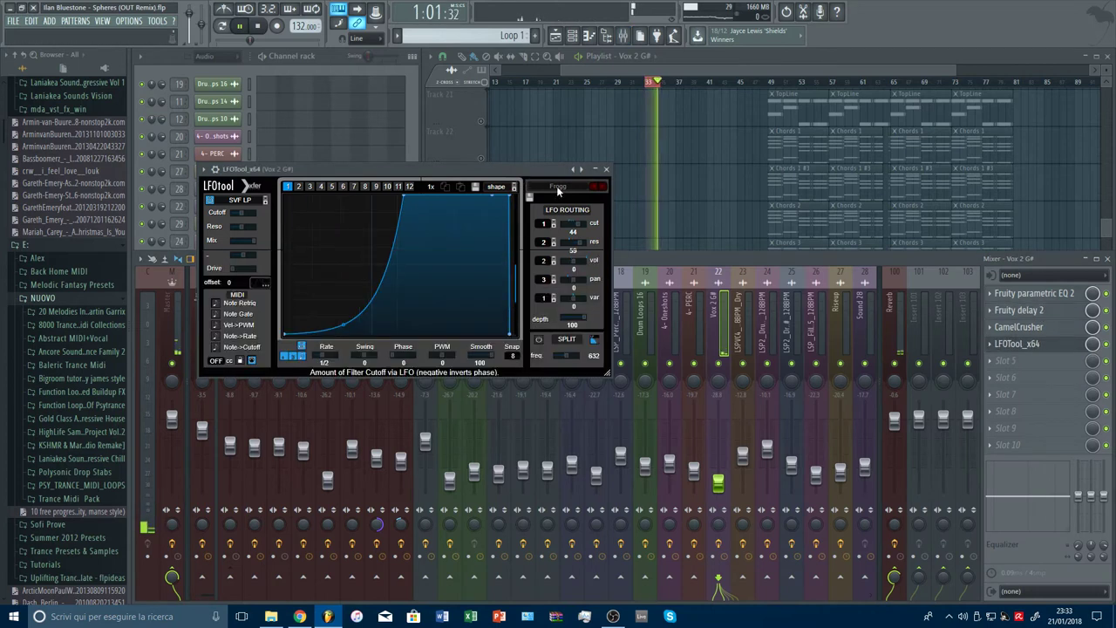
Try LFOTool's Hold down the note preset with Split enabled and the crossover frequency at 176 Hz.
left_click(602, 188)
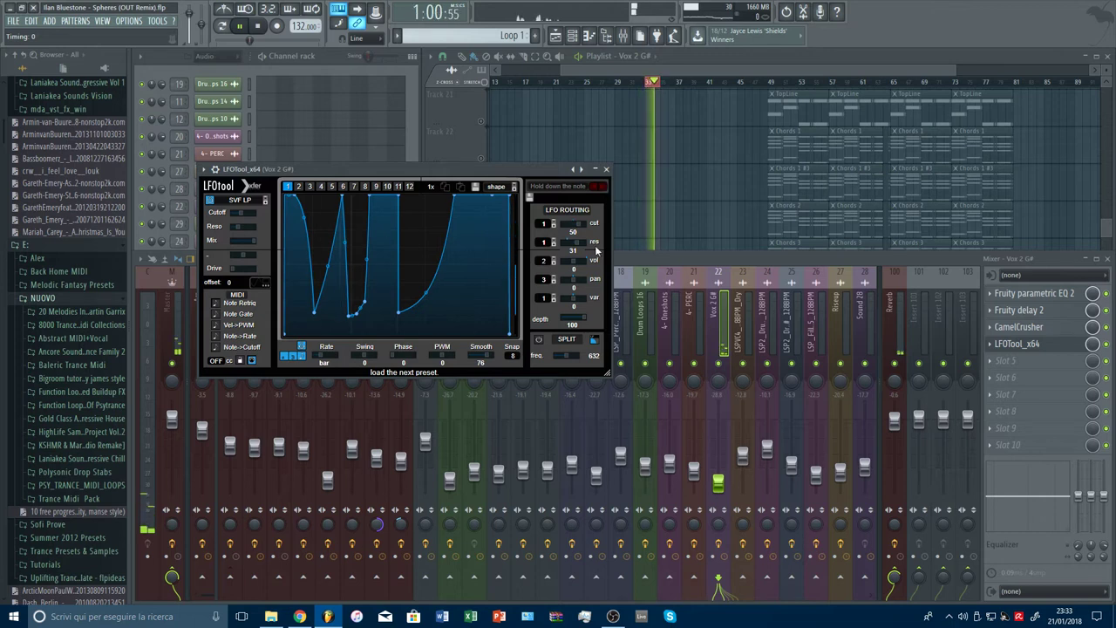
left_click(540, 340)
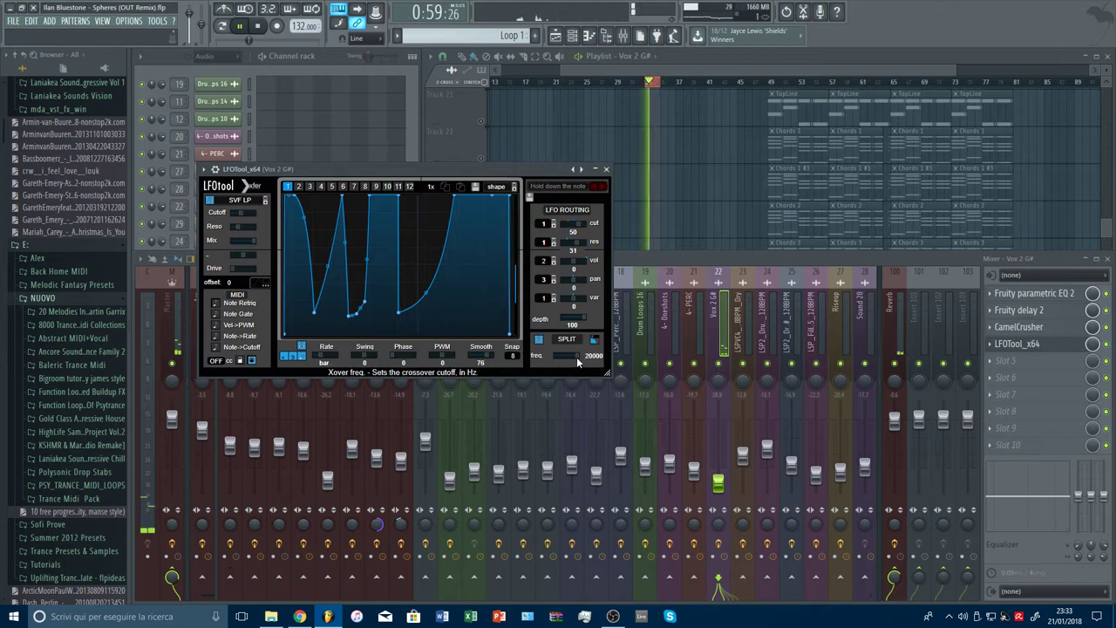
left_click_drag(576, 356, 448, 374)
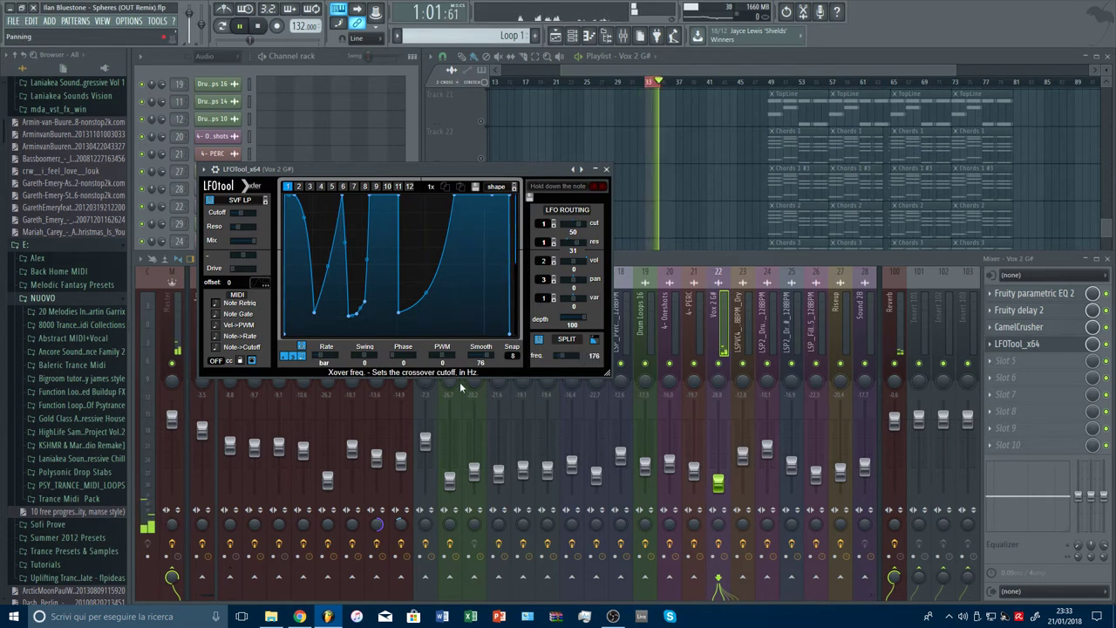
Audition the LFOTool presets that follow Hold down the note, through Saw bus action to Sidechain.
left_click(604, 189)
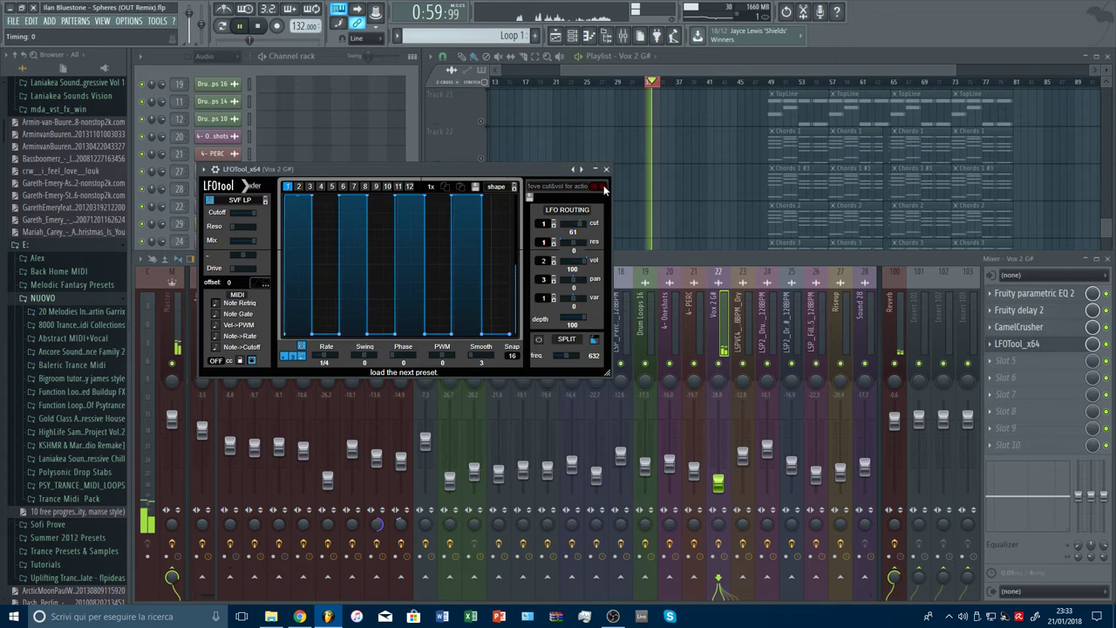
left_click(604, 189)
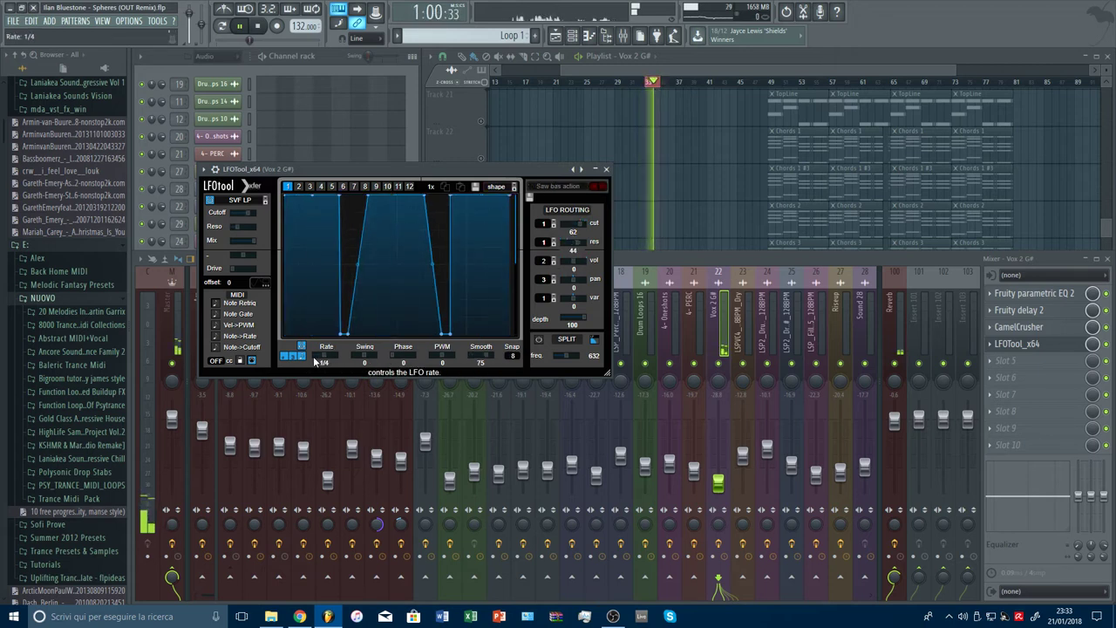
left_click(603, 188)
Audition LFOTool's TranceGate presets from TranceGate-1 to TranceGate-5 on the looping vocal.
left_click(565, 188)
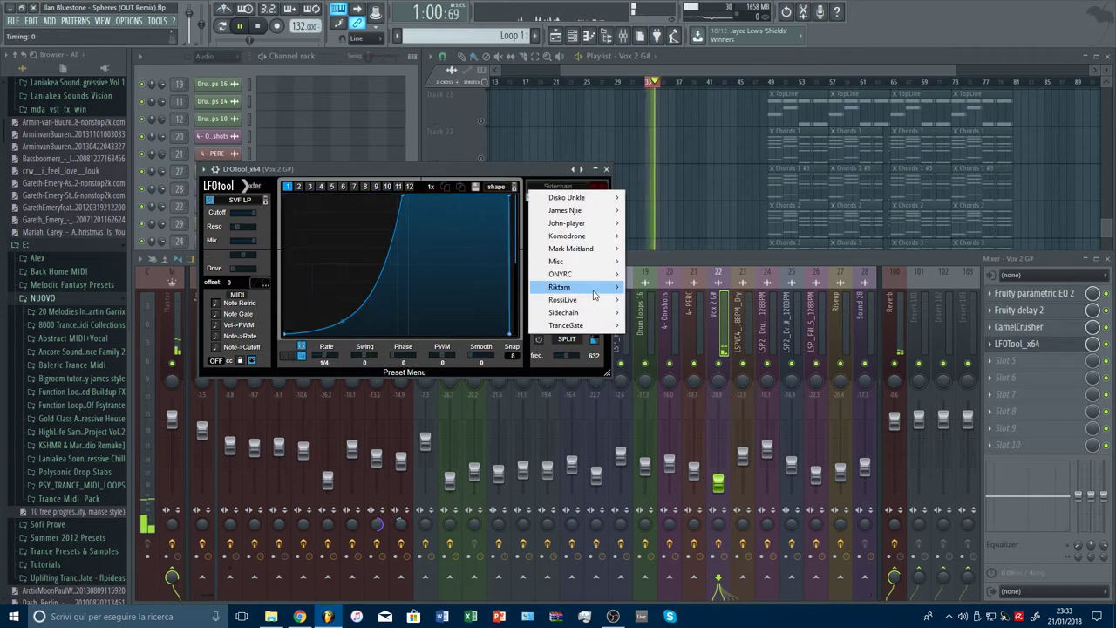
mouse_move(571, 325)
left_click(655, 324)
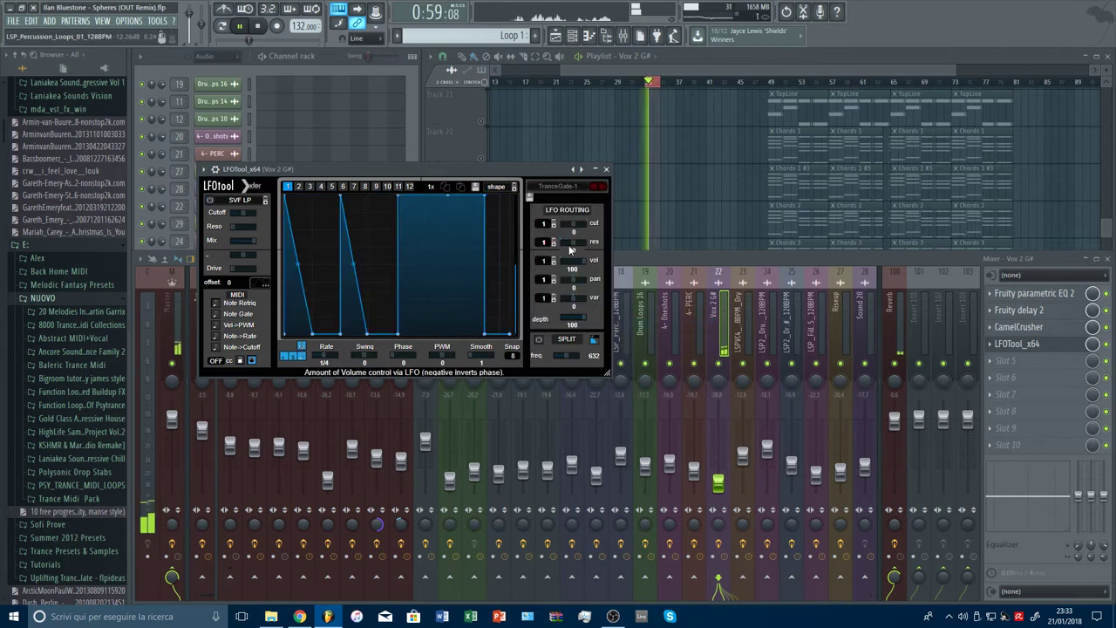
left_click(601, 188)
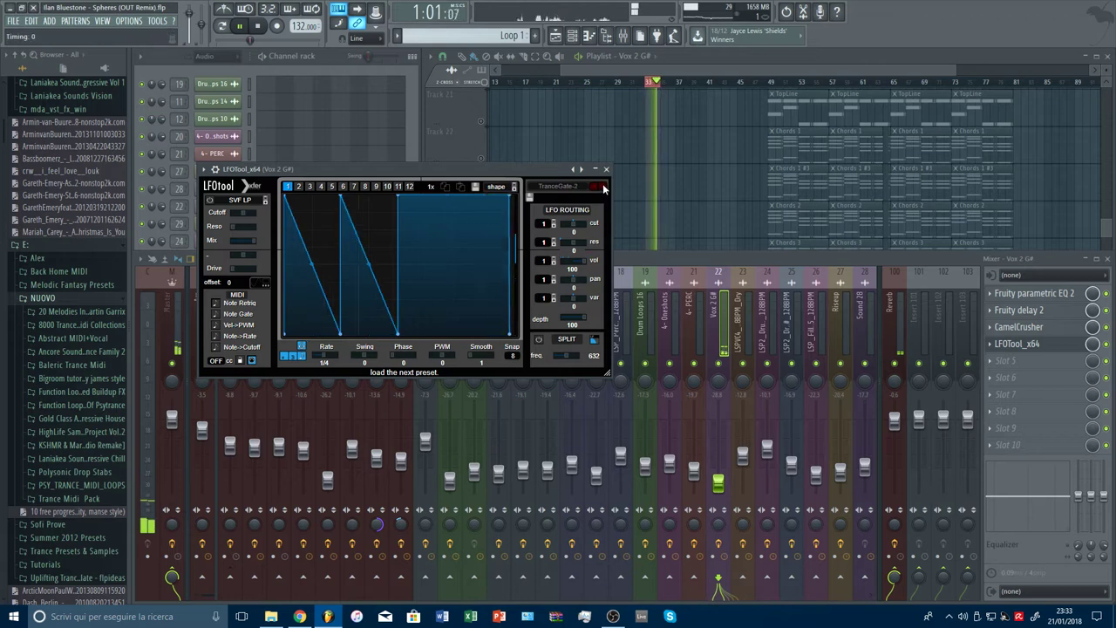
left_click(603, 188)
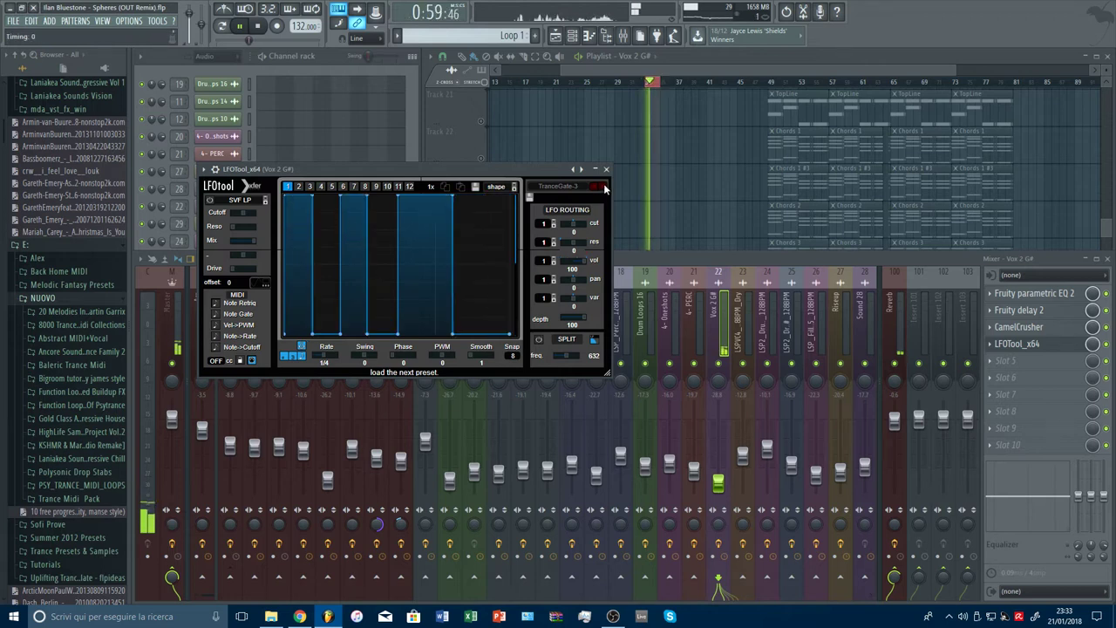
left_click(604, 188)
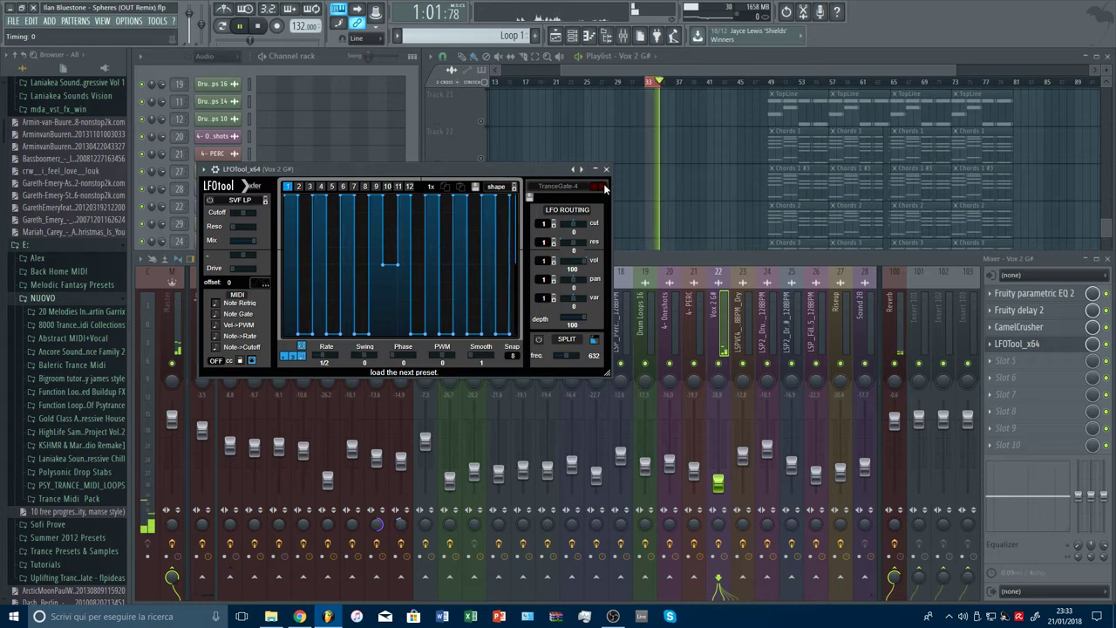
left_click(605, 189)
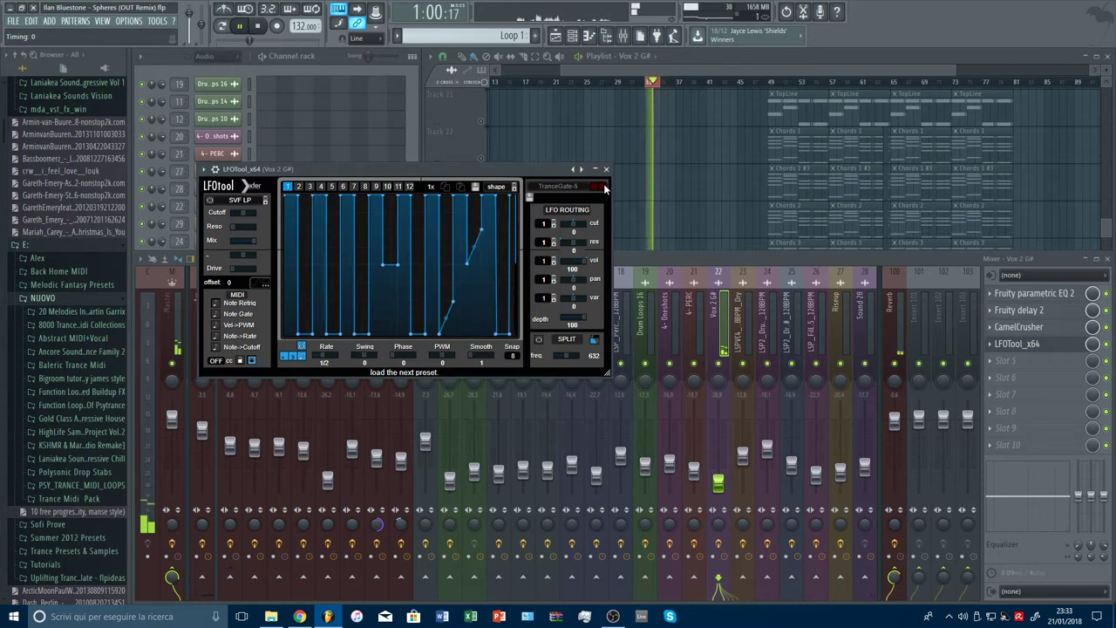
Try LFOTool's Disko Unkle presets Bounce To The Side, Bring it on and Driver, and settle on Eat It Up.
left_click(605, 188)
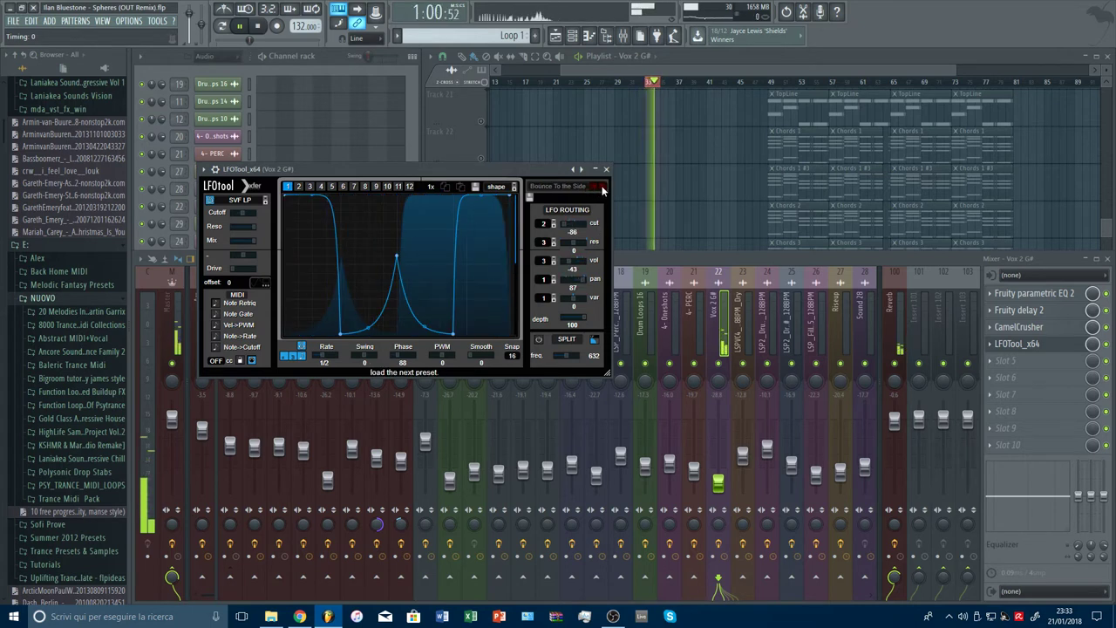
left_click(576, 188)
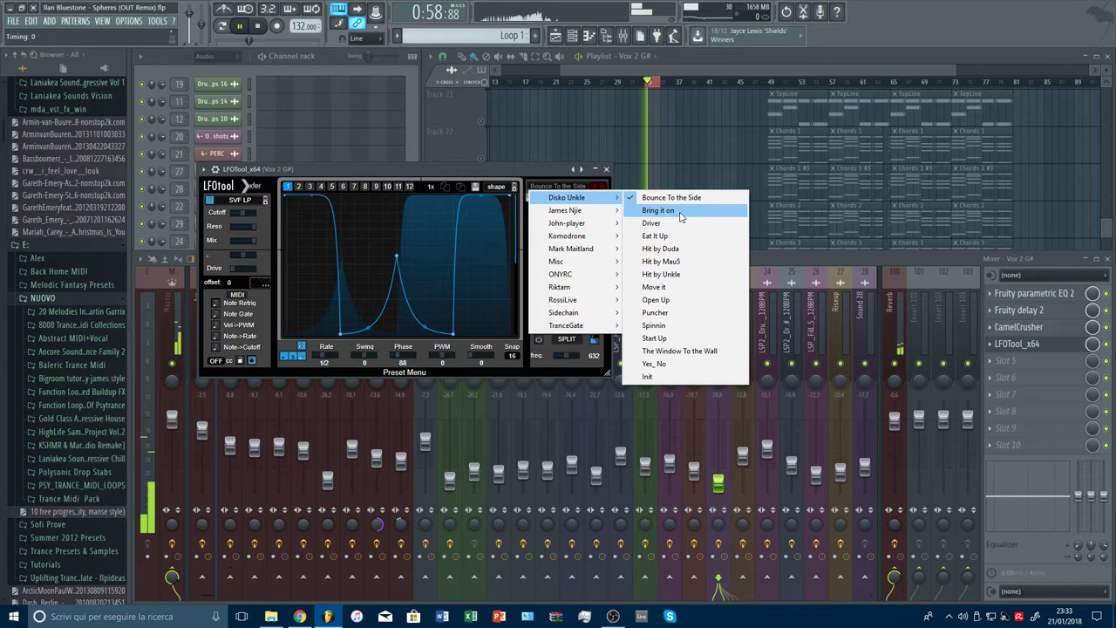
left_click(653, 210)
left_click(601, 189)
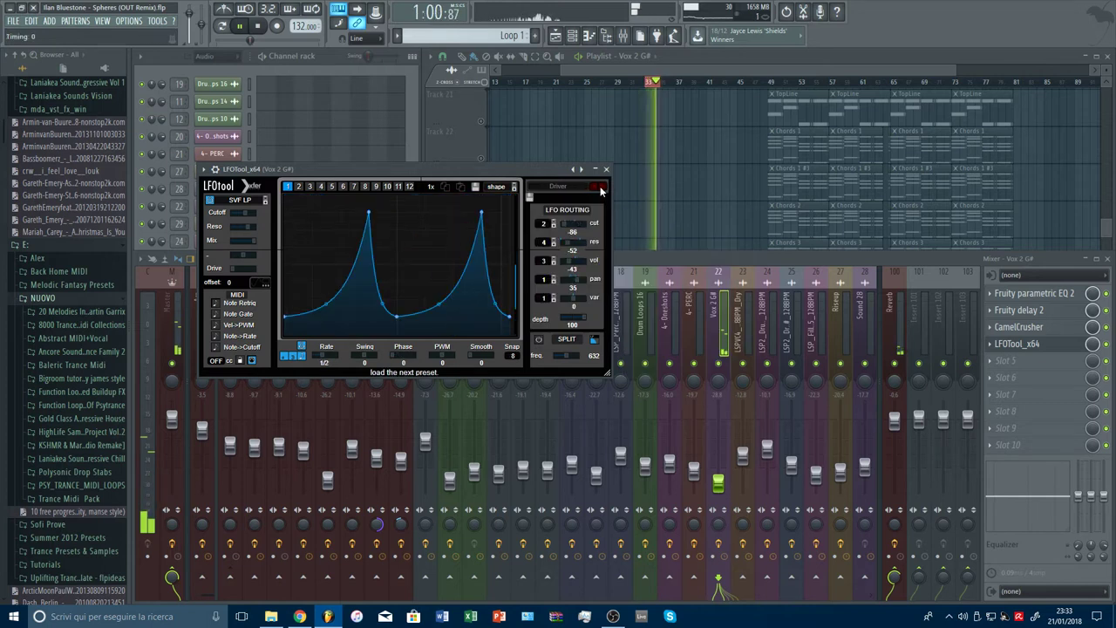
left_click(601, 190)
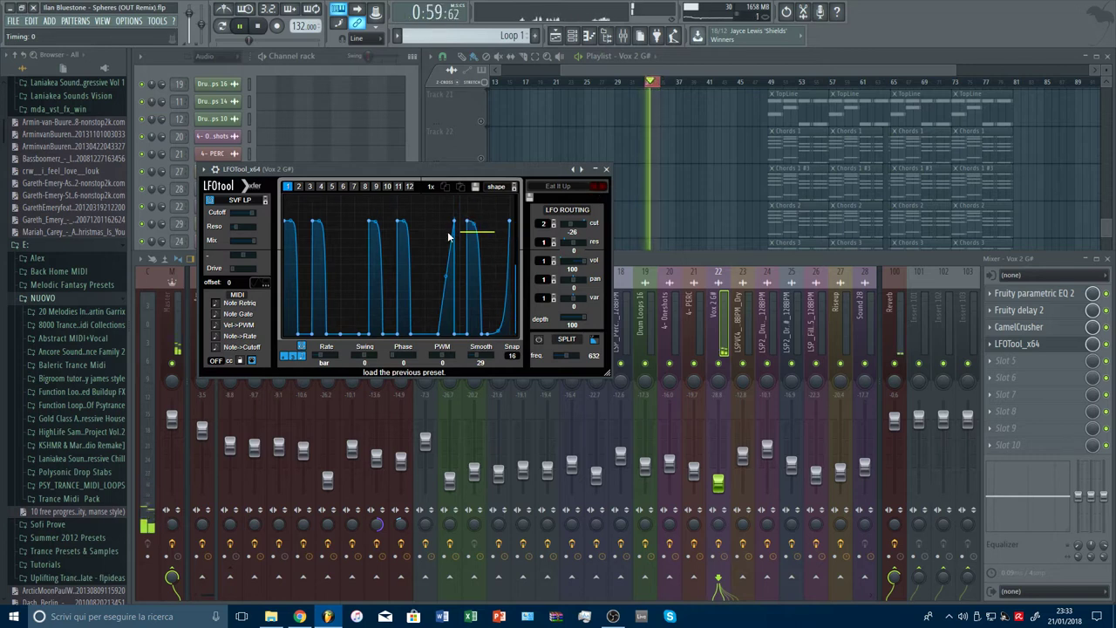
Raise the upper points of the Eat It Up curve to full level and lift its lowest points slightly above zero.
left_click_drag(280, 232, 315, 200)
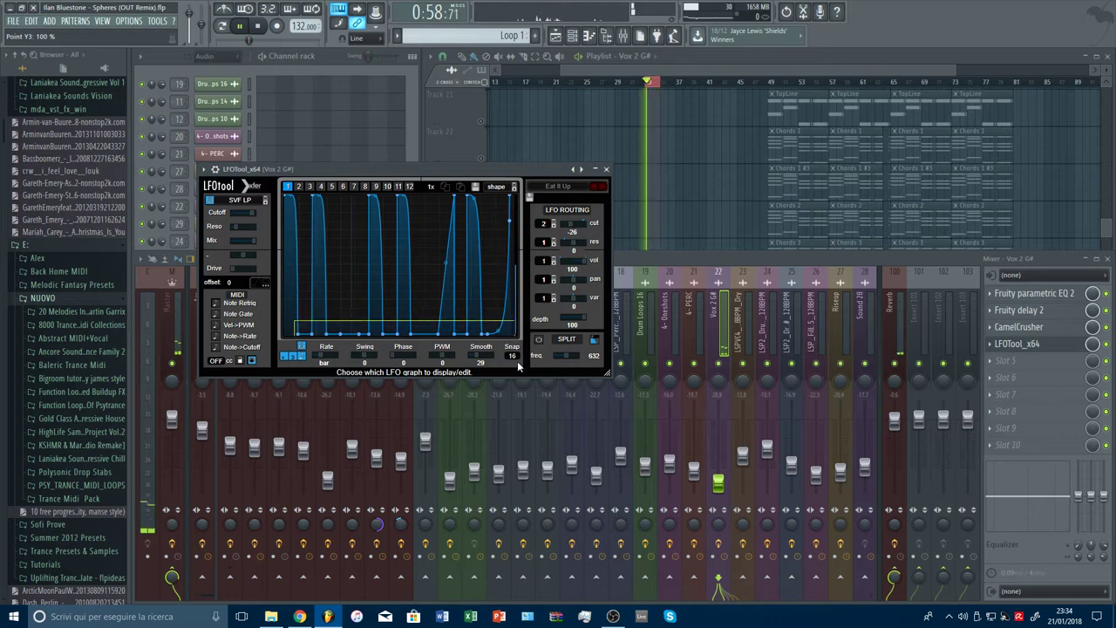
left_click_drag(517, 361, 487, 307)
left_click(1028, 344)
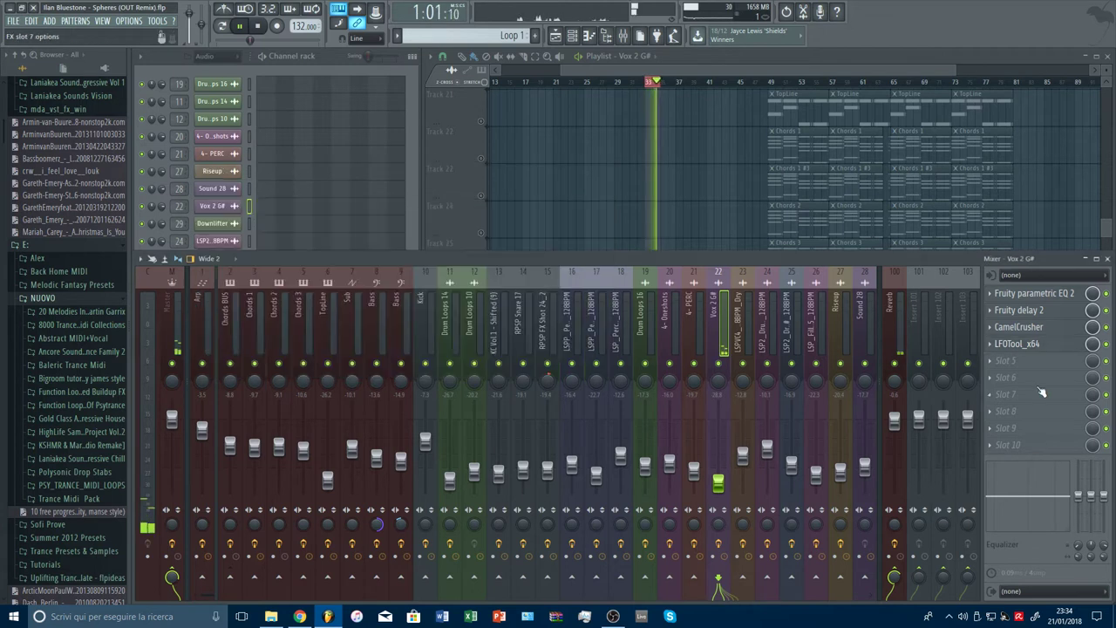
Copy the configured LFOTool_x64 with its settings into effect slot 5 of the Vox 2 G# track.
left_click(1020, 346)
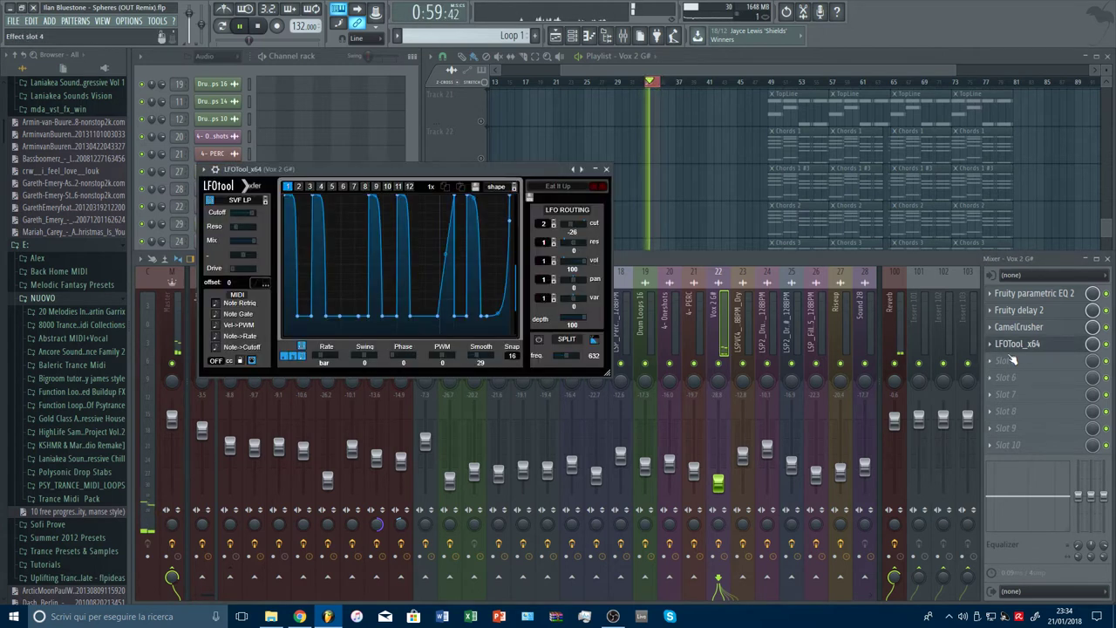
left_click(990, 347)
left_click_drag(997, 396, 1003, 360)
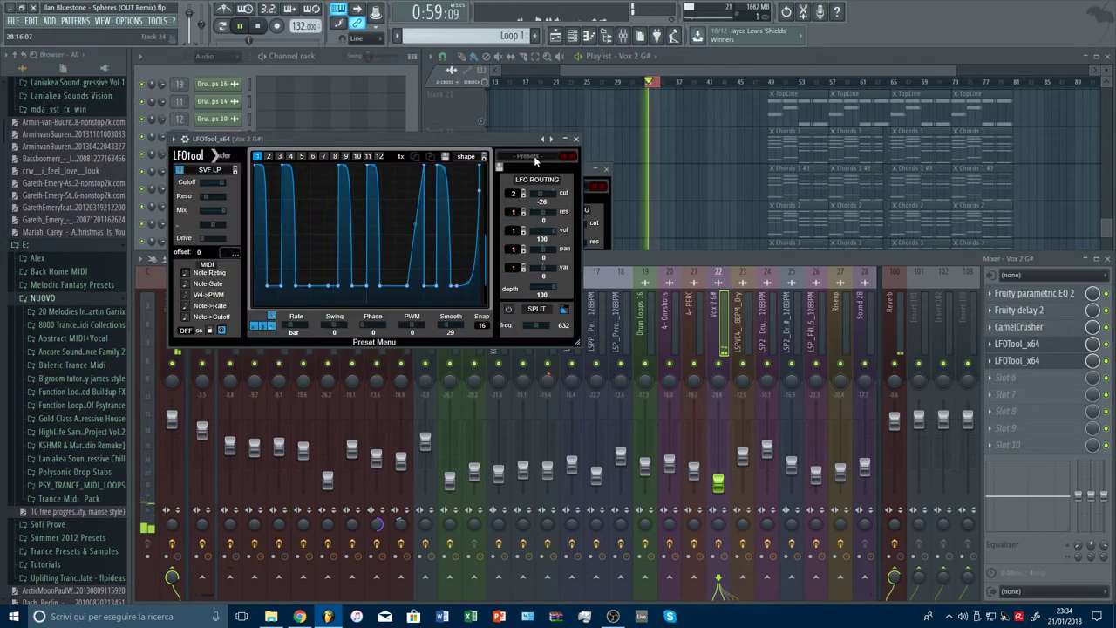
Load the Sidechain-1 preset in the second LFOTool_x64.
left_click(535, 160)
mouse_move(571, 284)
left_click(658, 285)
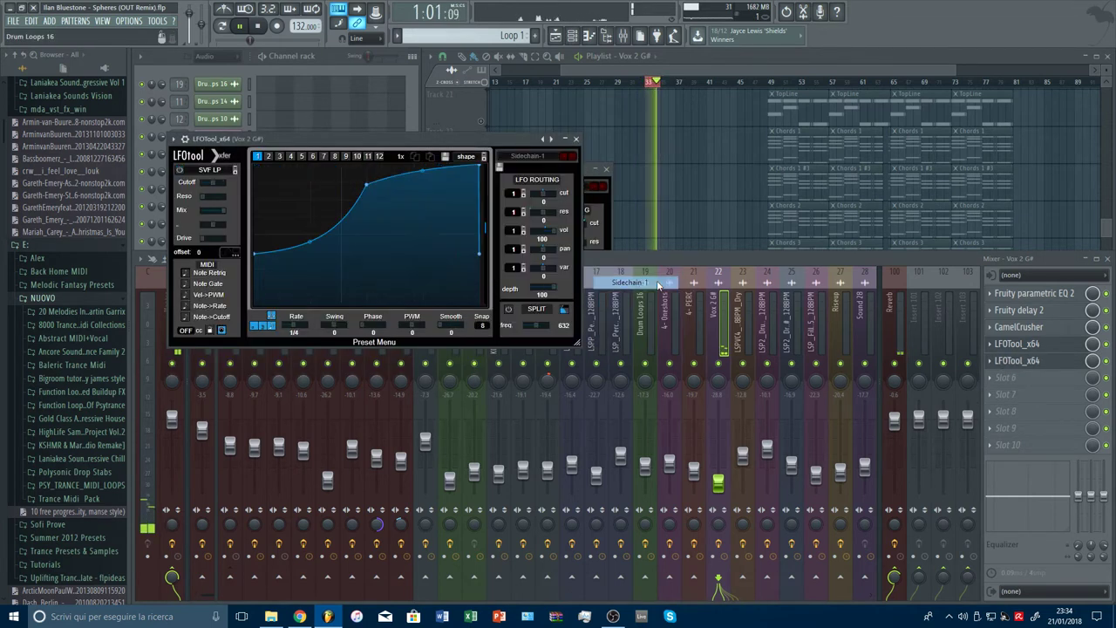
Reshape the Sidechain-1 curve to start at zero and rise earlier to full level, with smoothing at 7.
left_click_drag(258, 258, 258, 305)
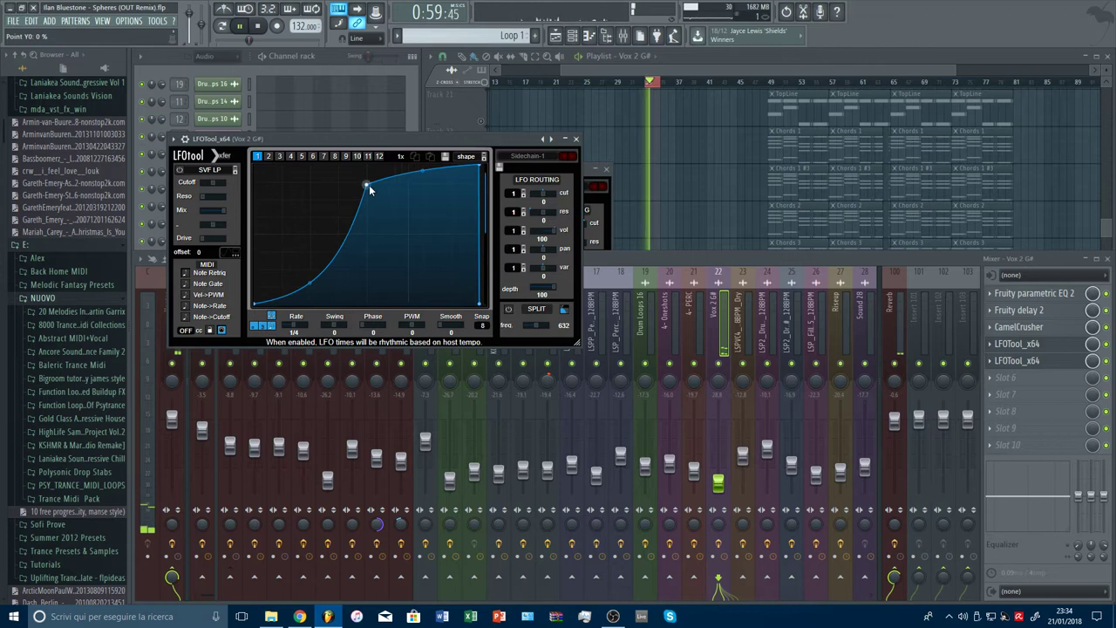
left_click_drag(368, 185, 325, 225)
left_click_drag(402, 184, 402, 165)
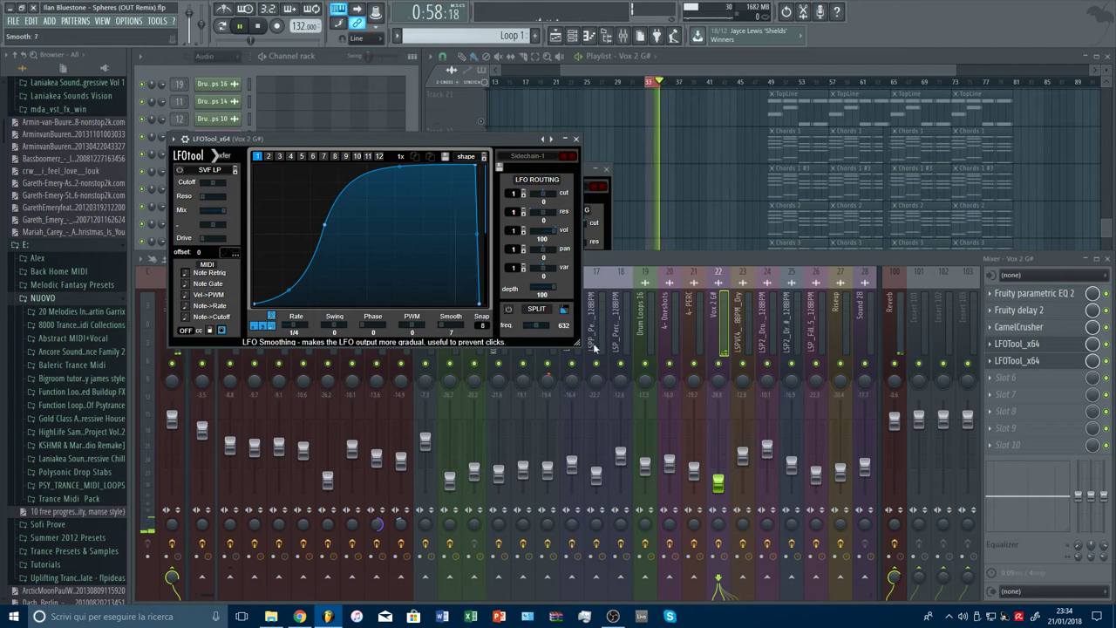
Raise the starting level of the Sidechain-1 curve and lift the lowest points of the Eat It Up curve to slightly under 30%.
left_click_drag(253, 292, 264, 258)
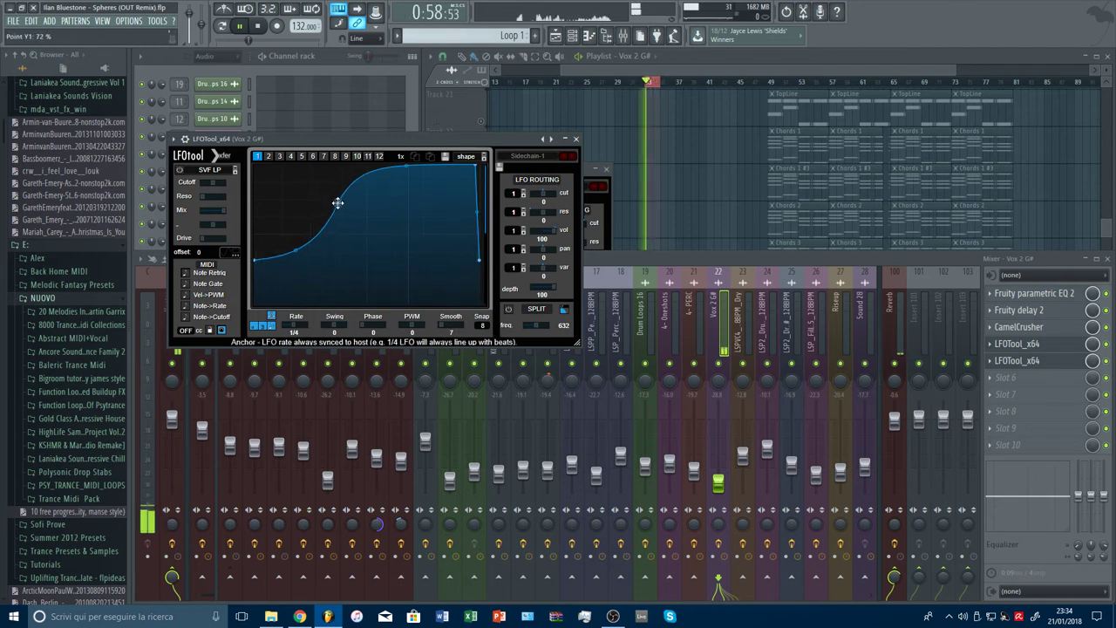
left_click(1011, 360)
left_click(1022, 345)
left_click(1022, 345)
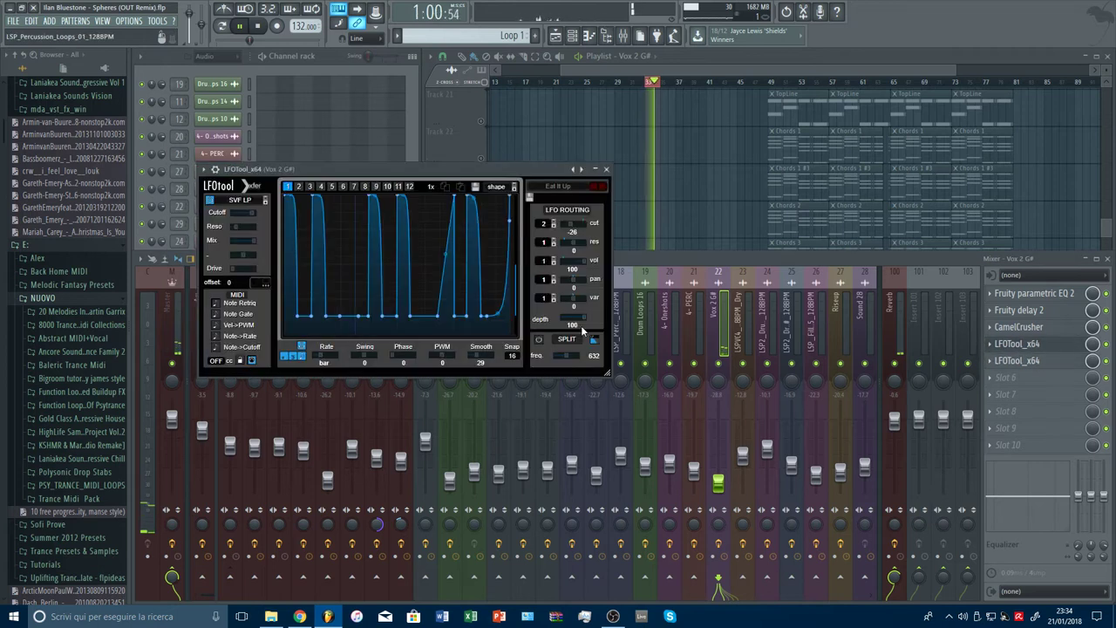
left_click_drag(292, 305, 312, 294)
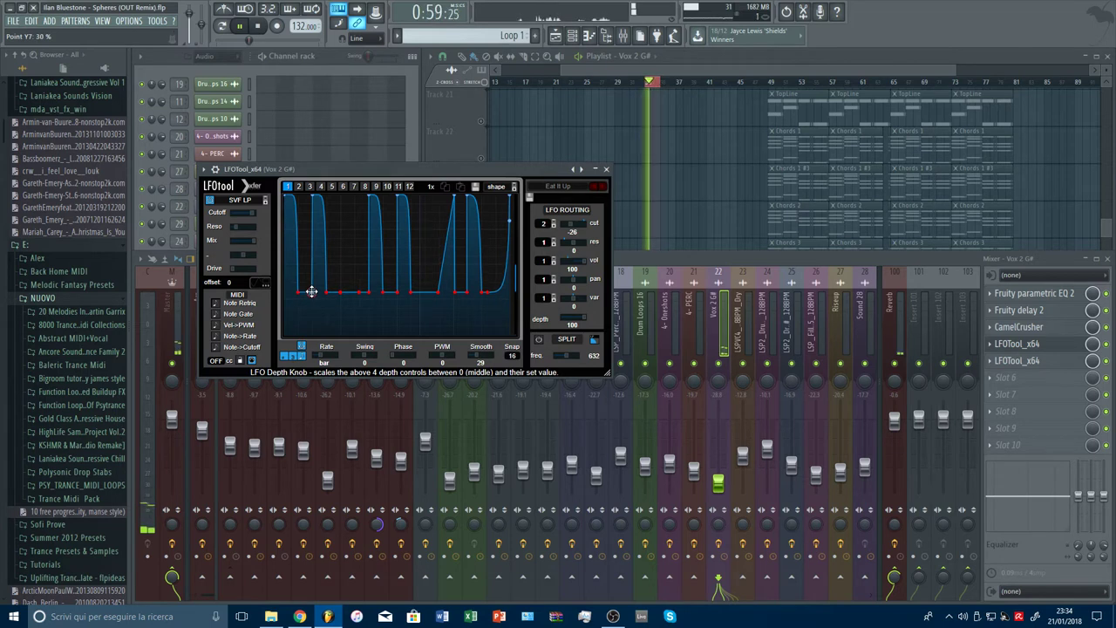
left_click_drag(311, 291, 311, 296)
key("Escape")
key("F9")
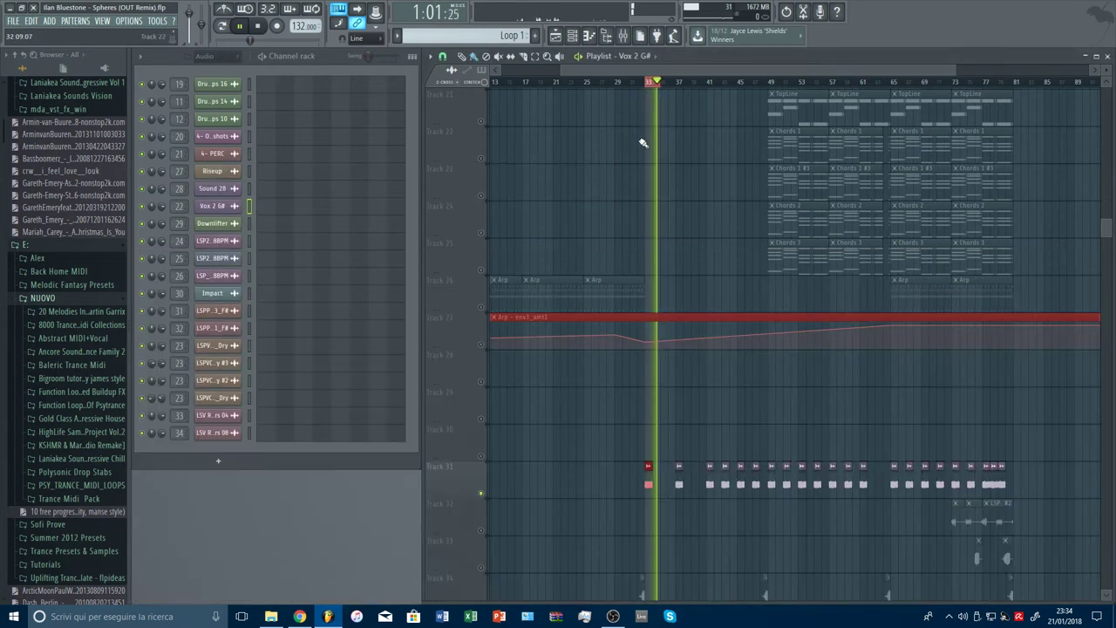
Unmute the Sub and Bass tracks 15 to 19 in the playlist.
scroll(686, 296, "up", 5)
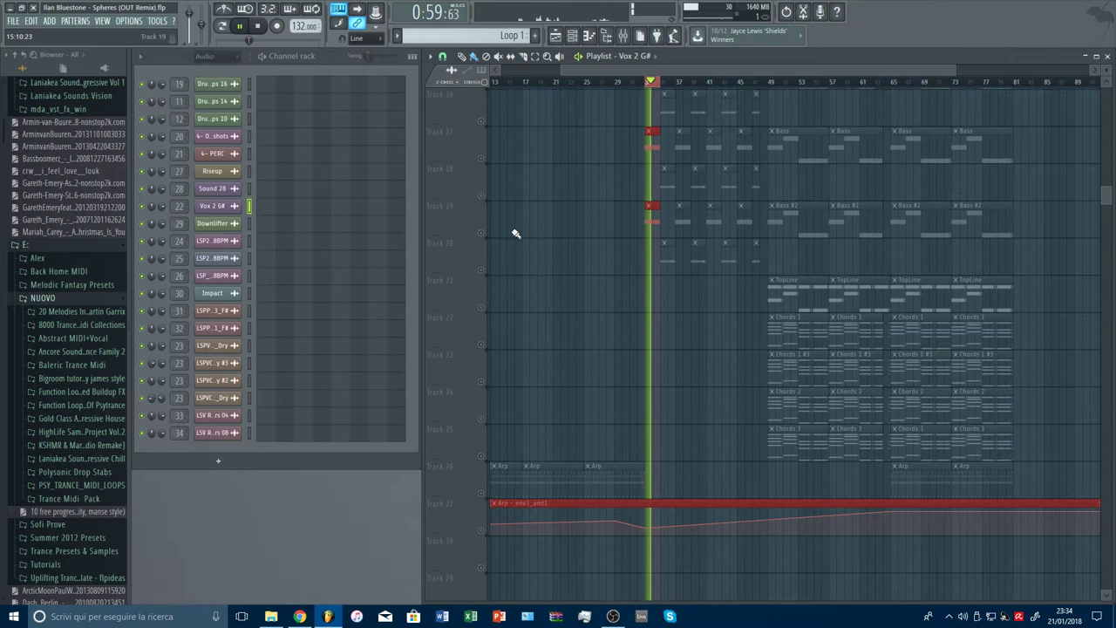
left_click(482, 233)
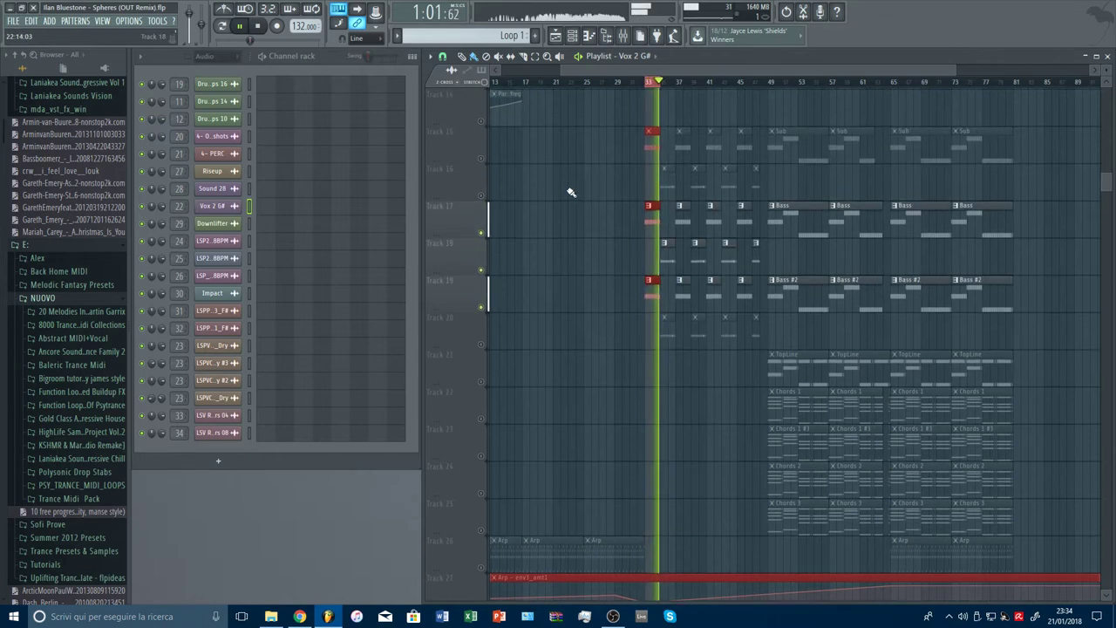
scroll(541, 210, "up", 4)
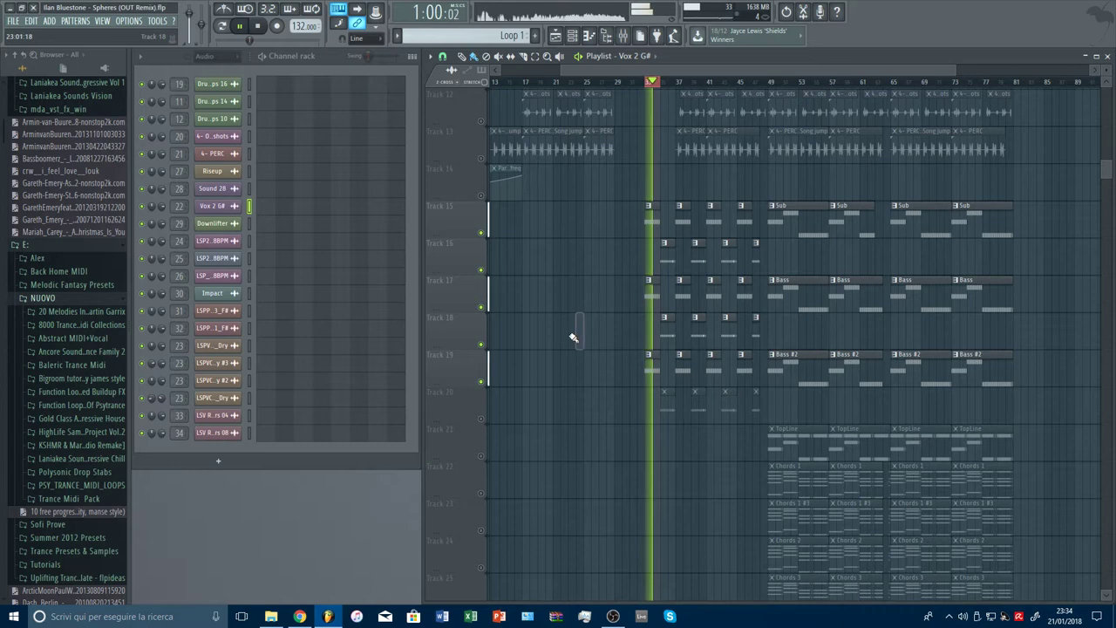
Paint consecutive Bass #2 clips along Track 19 through the section before bar 33, filling the remaining gap up to the existing clip.
left_click(652, 379)
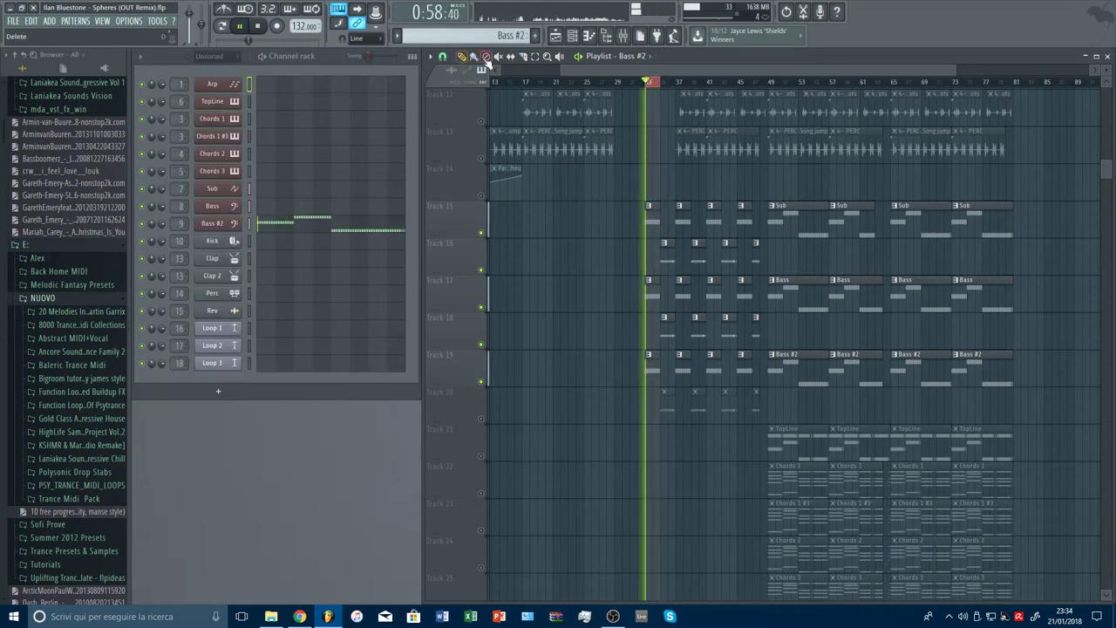
left_click_drag(582, 373, 495, 373)
right_click(637, 374)
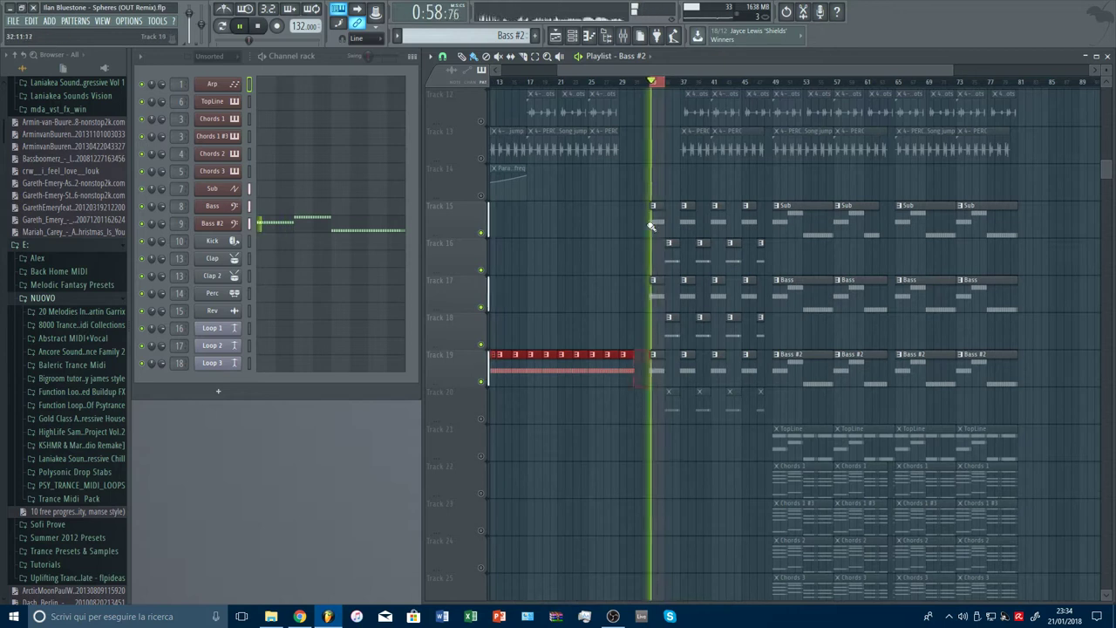
left_click(635, 83)
scroll(637, 86, "up", 1)
scroll(639, 88, "up", 4)
scroll(655, 320, "down", 10)
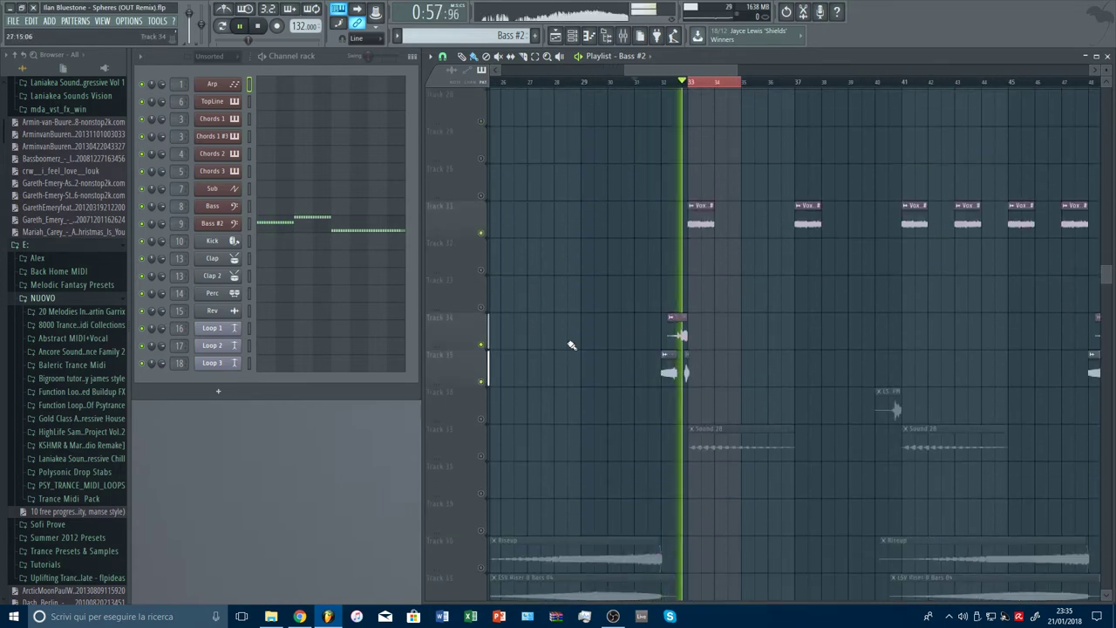
scroll(605, 347, "up", 6)
scroll(606, 347, "up", 3)
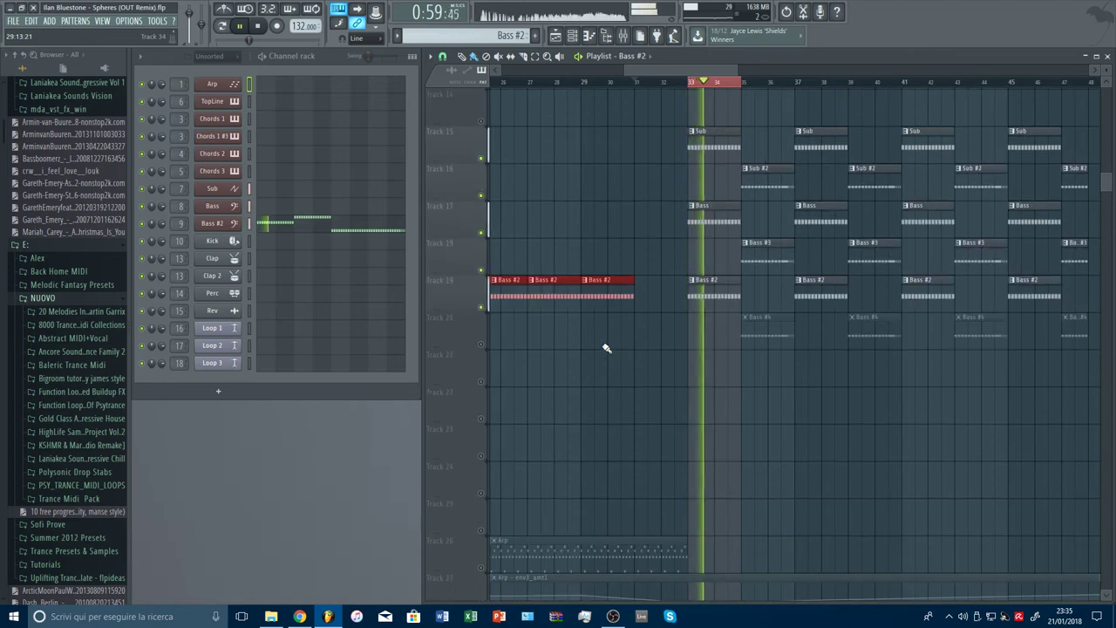
left_click(640, 294)
left_click(663, 356)
right_click(663, 355)
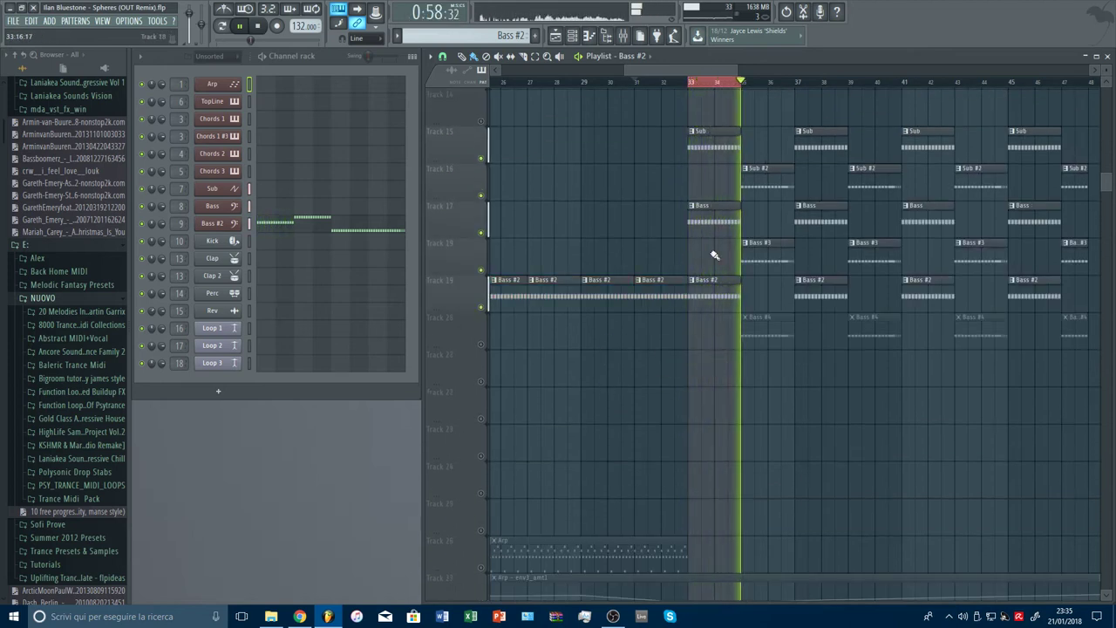
Delete the four Bass #2 clips before bar 17 on Track 19 and extend the playback loop to bars 17 to 35.
left_click(691, 82)
scroll(630, 78, "down", 4)
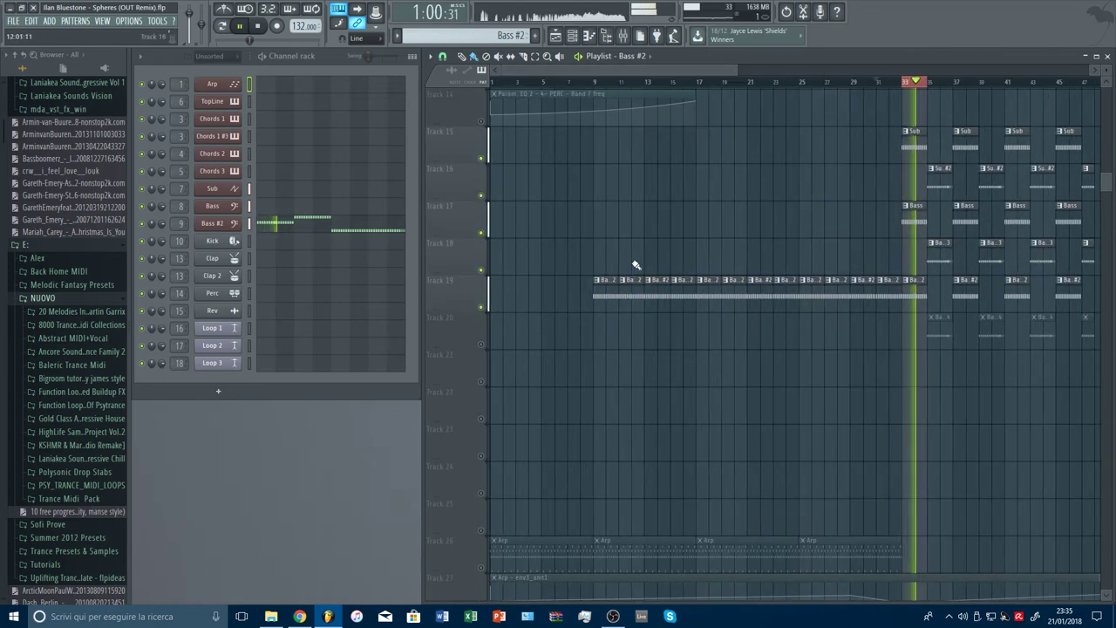
right_click(606, 294)
right_click(631, 294)
right_click(655, 293)
right_click(682, 294)
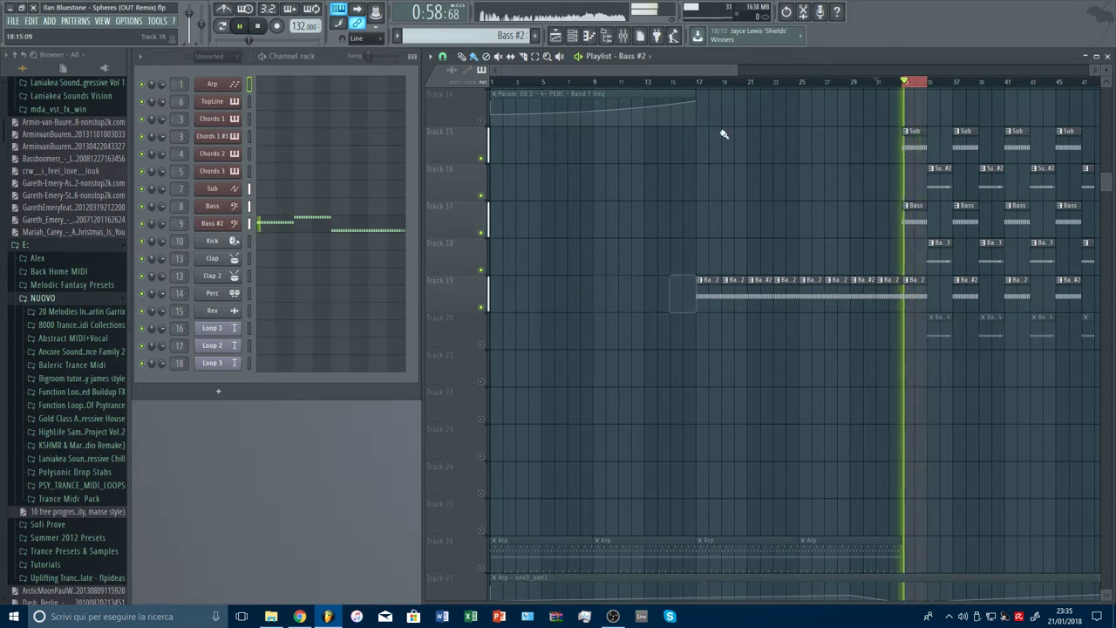
left_click(700, 82)
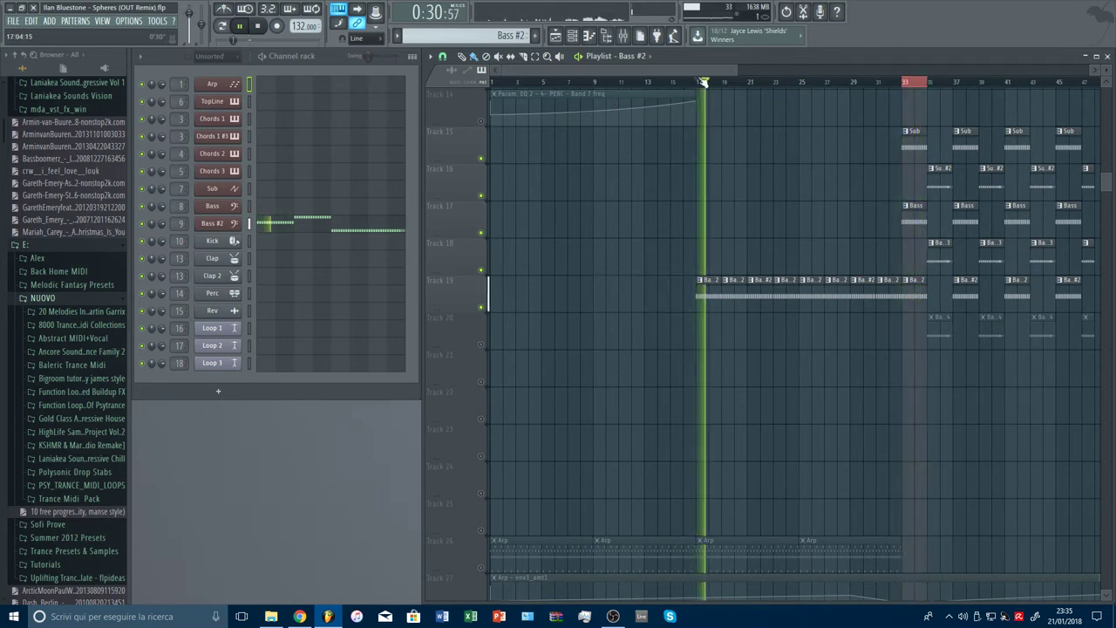
left_click_drag(927, 82, 698, 101)
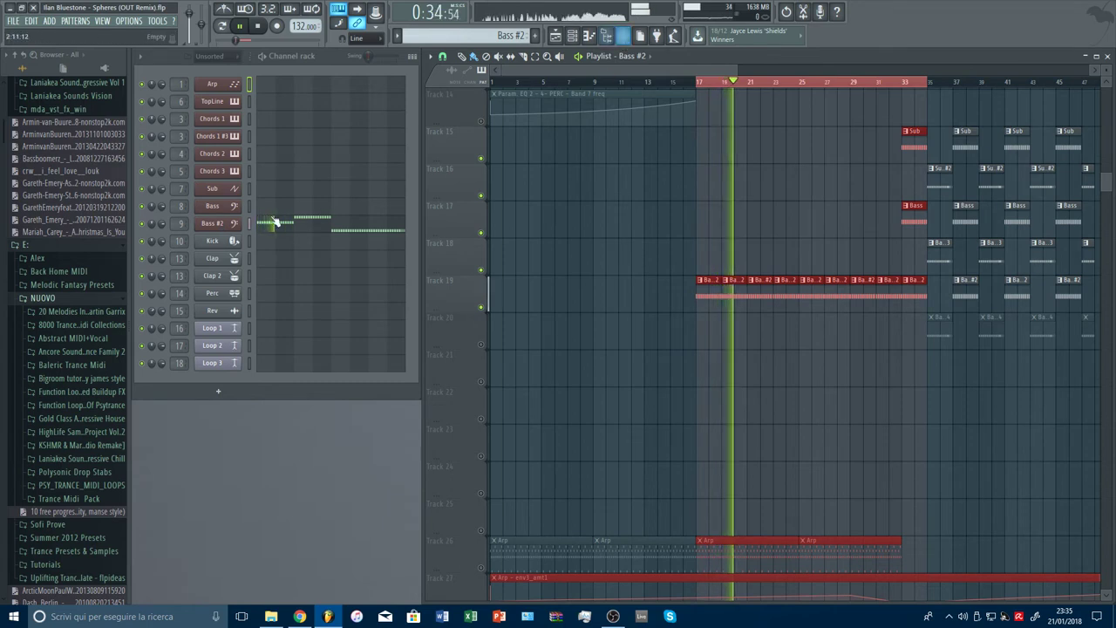
Try a perfecto HP4 filter 1 on Bass #2 in Spire, adjusting its cutoff, envelope 3 sustain and modulation amount.
left_click(214, 223)
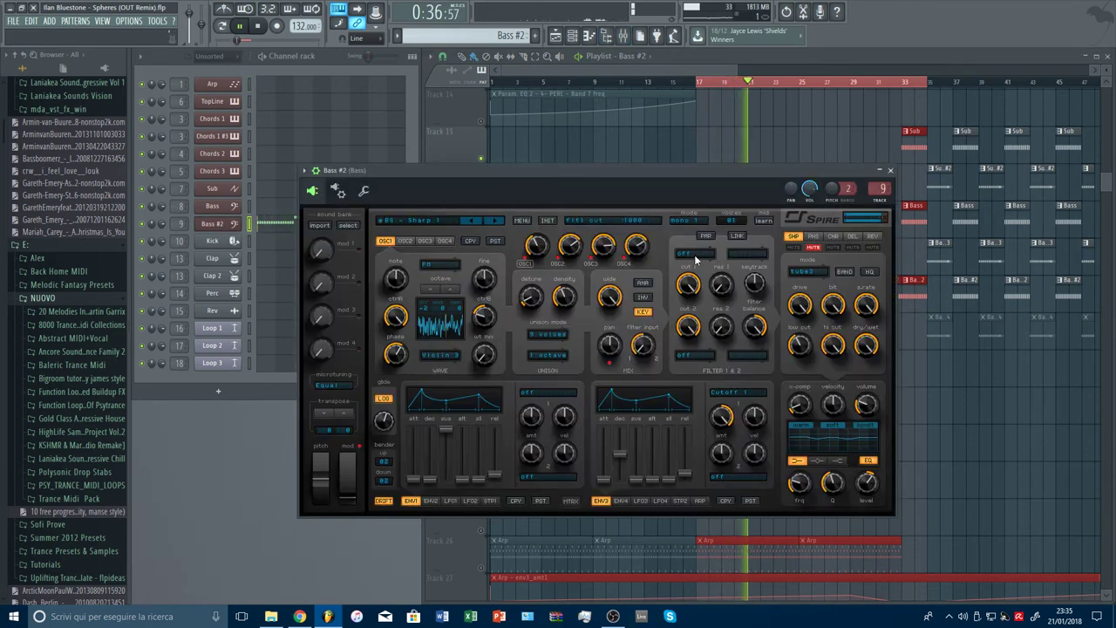
left_click(694, 253)
left_click(722, 285)
left_click(747, 253)
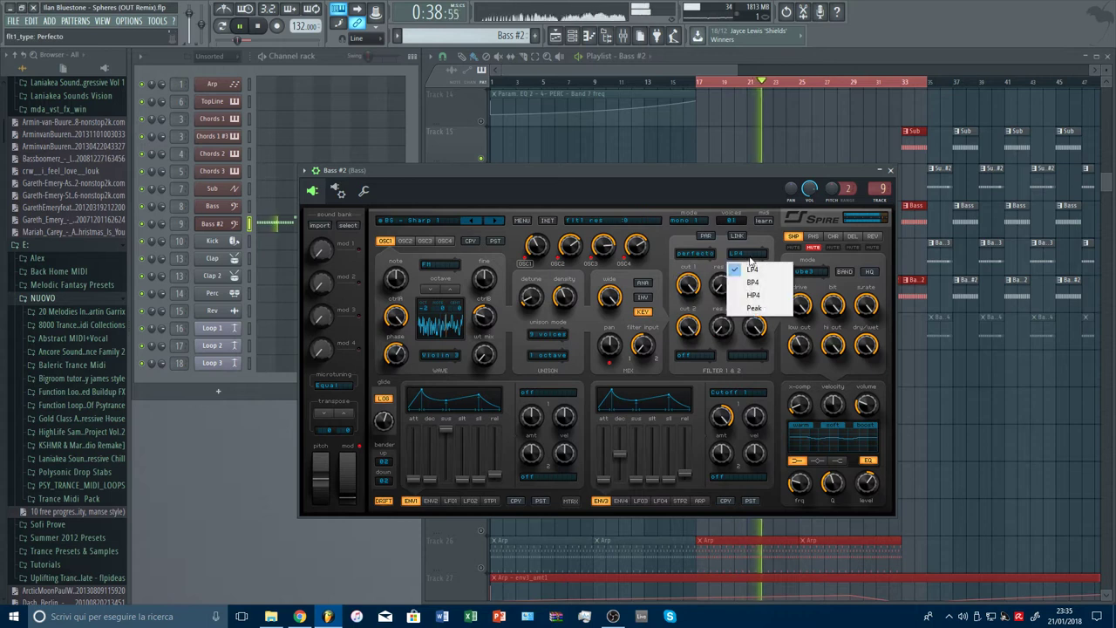
left_click(755, 296)
left_click_drag(690, 285, 702, 415)
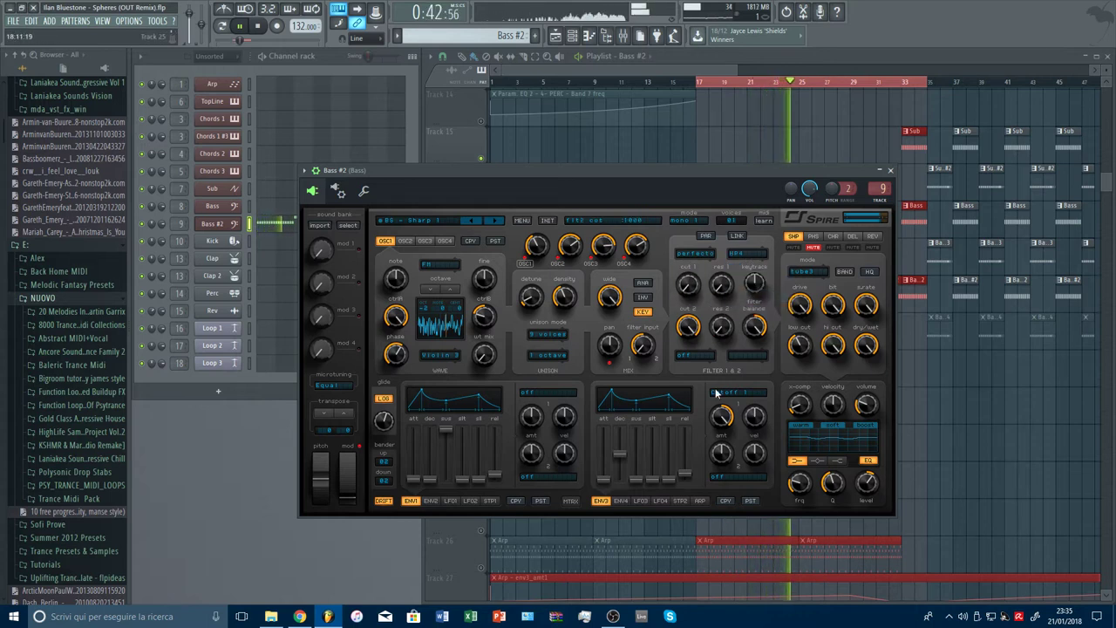
left_click_drag(629, 471, 639, 377)
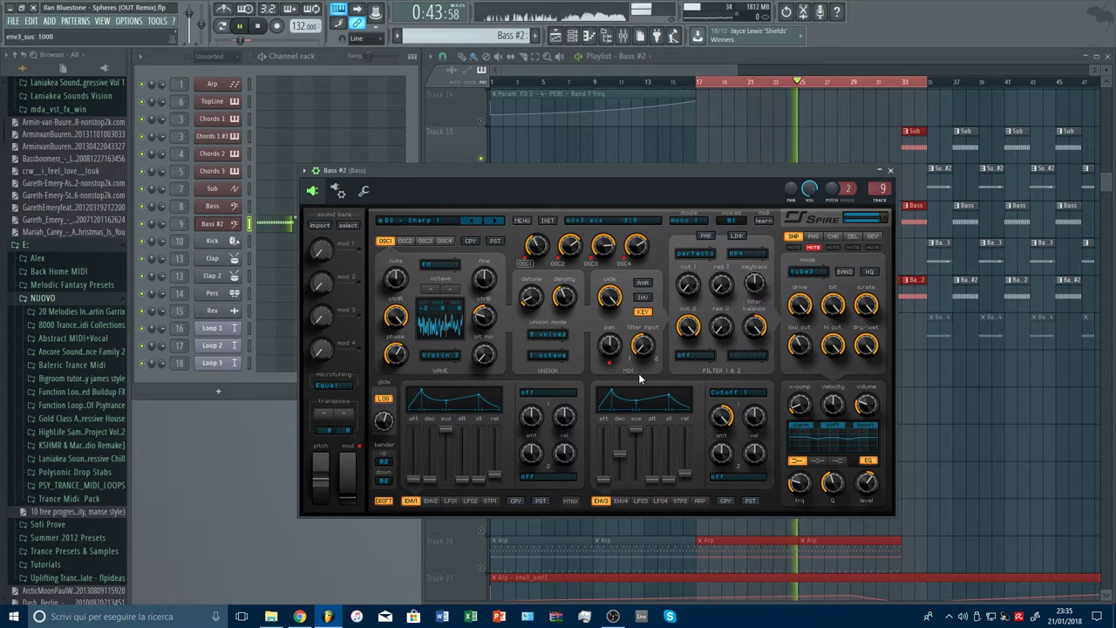
double_click(721, 426)
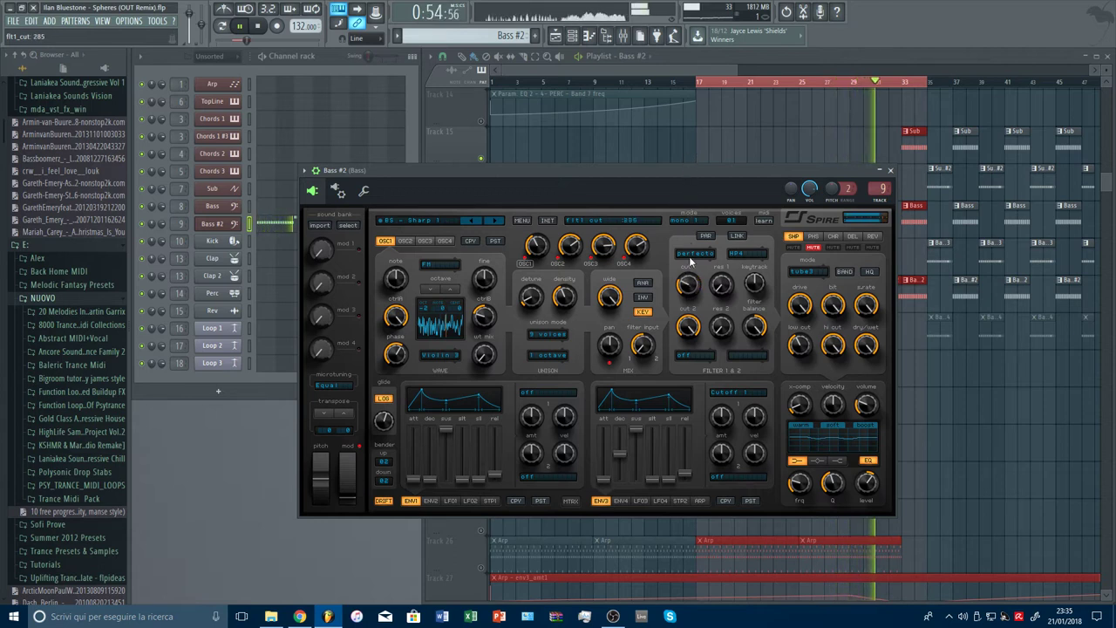
Try the LP4 mode on Spire's filter 1 with the cutoff fully open and replay from bar 17.
left_click(736, 252)
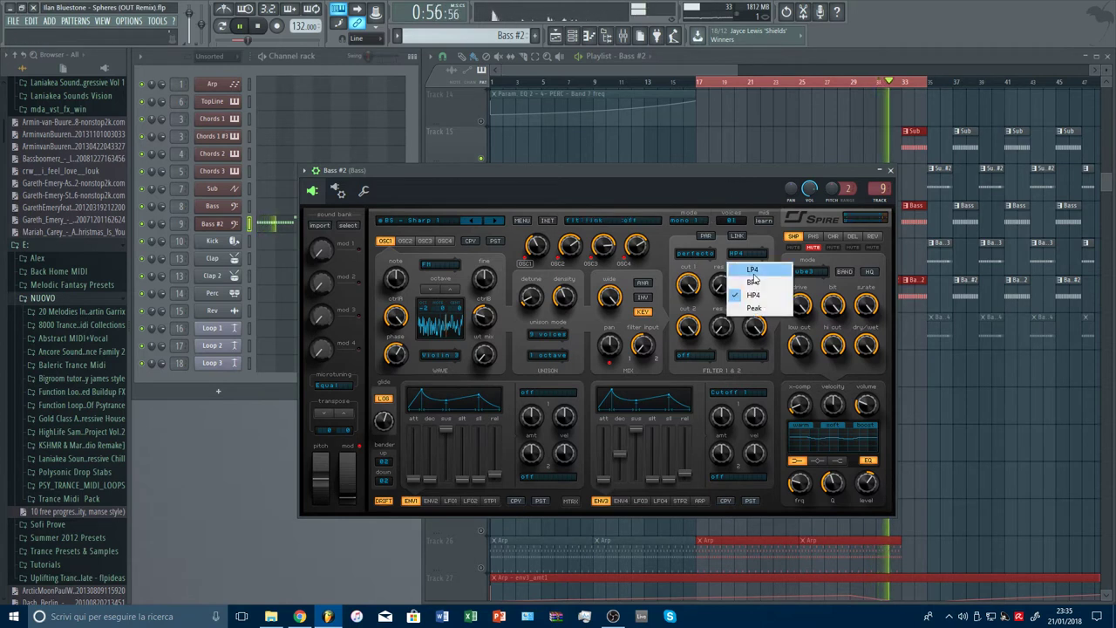
left_click(731, 284)
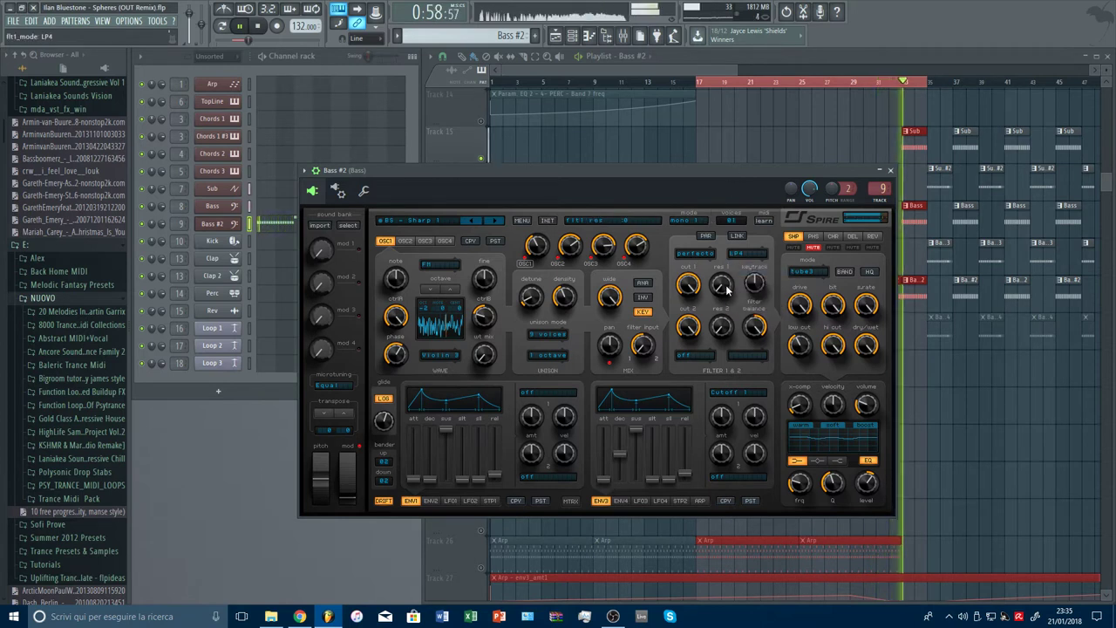
left_click(698, 83)
left_click(407, 173)
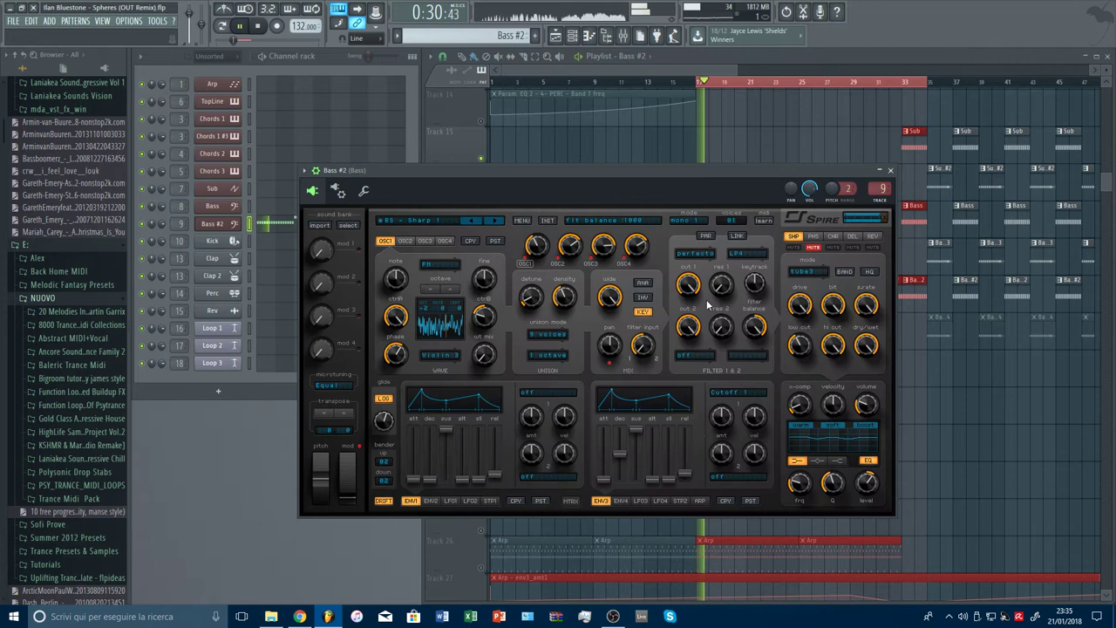
Turn off envelope 3's first target and filter 1 in Spire, with the envelope's first amount at 1000, and close the synth.
left_click_drag(728, 419, 733, 421)
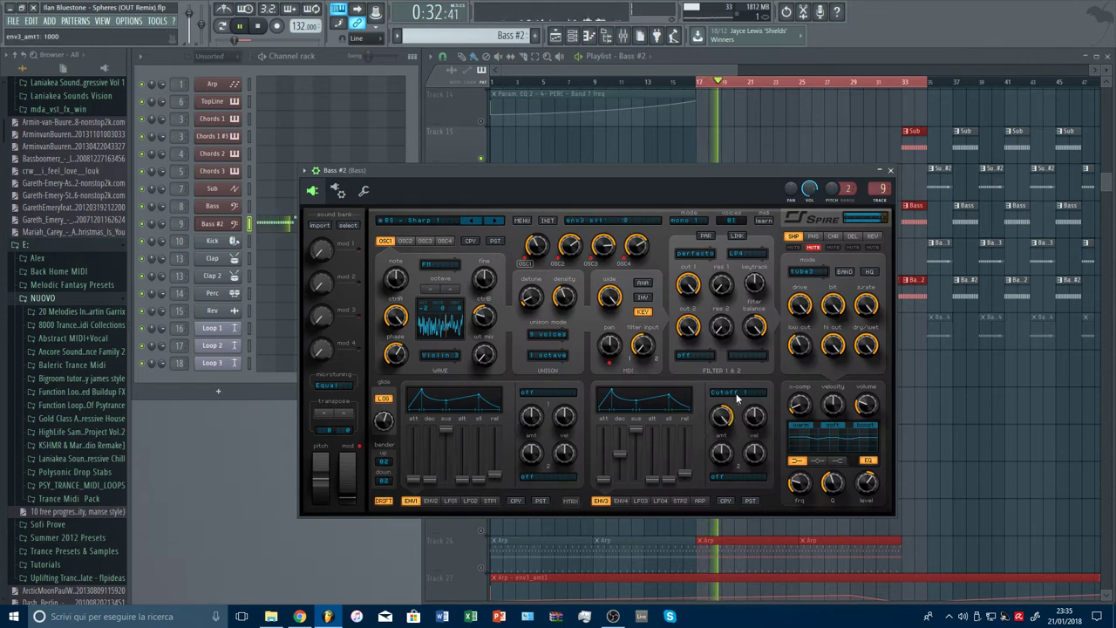
left_click(736, 397)
left_click(742, 405)
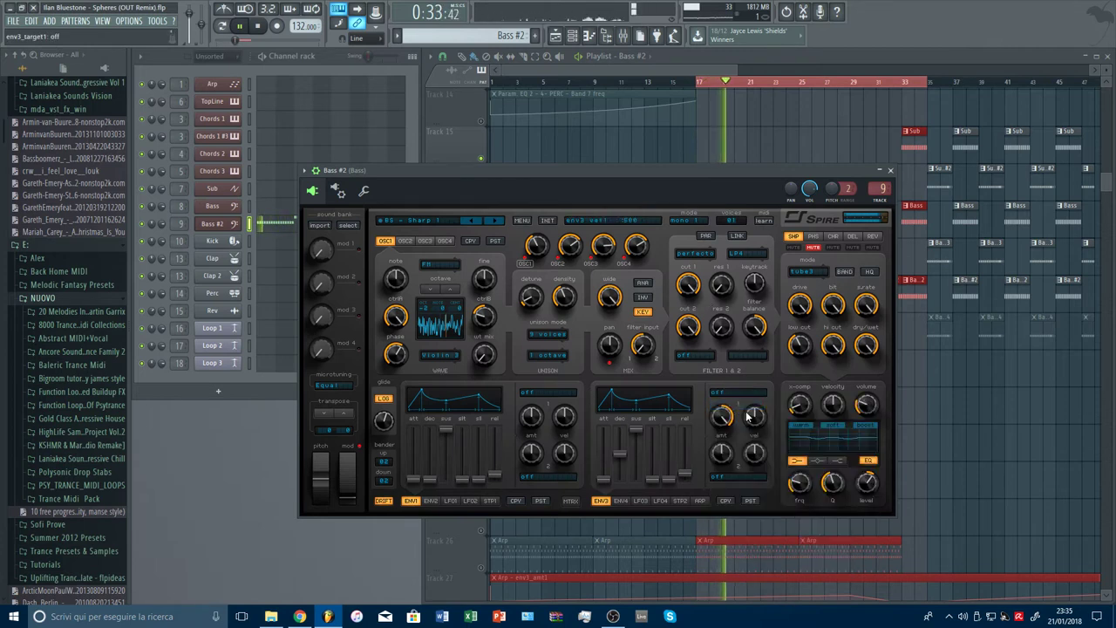
left_click(705, 255)
left_click(711, 275)
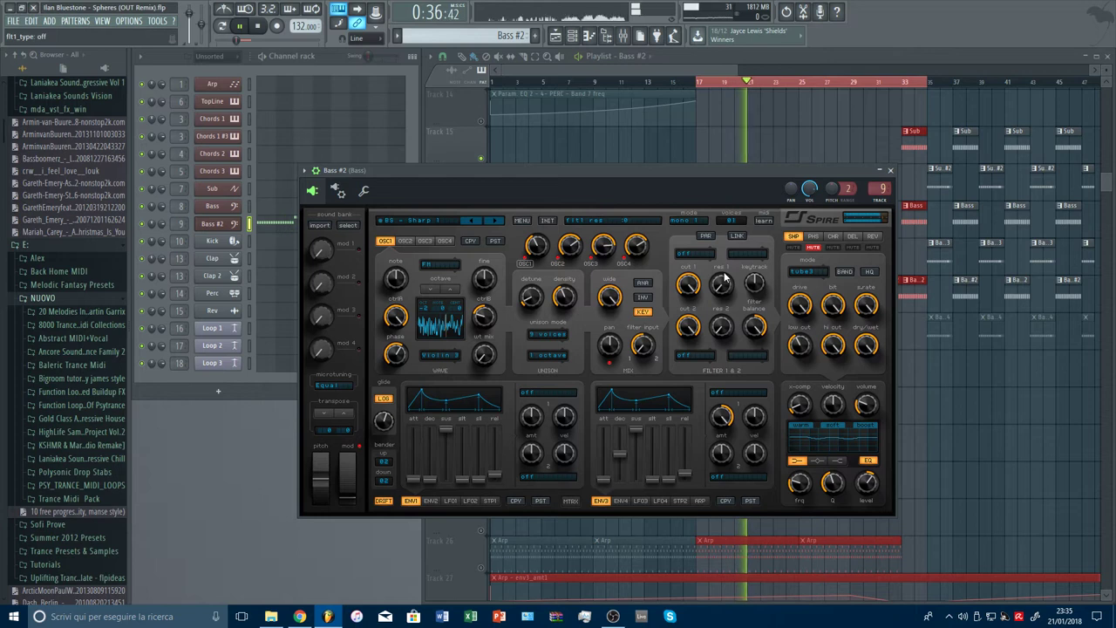
left_click(890, 170)
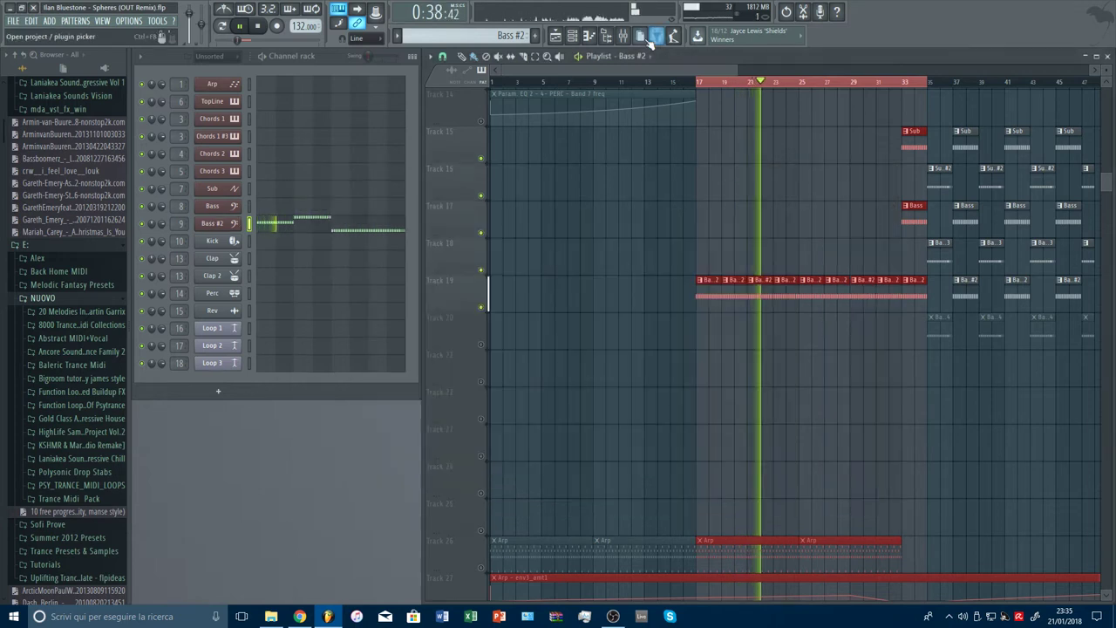
Add Fruity parametric EQ 2 to effect slot 4 of the Bass #2 mixer track and switch it to another preset.
left_click(622, 36)
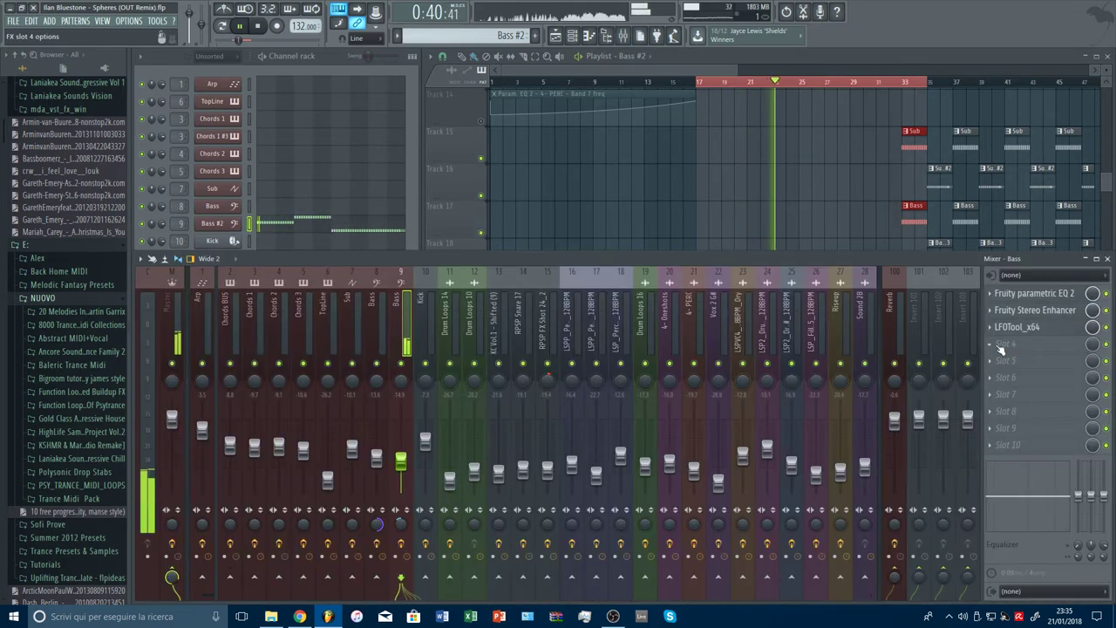
left_click(1034, 293)
left_click(1005, 344)
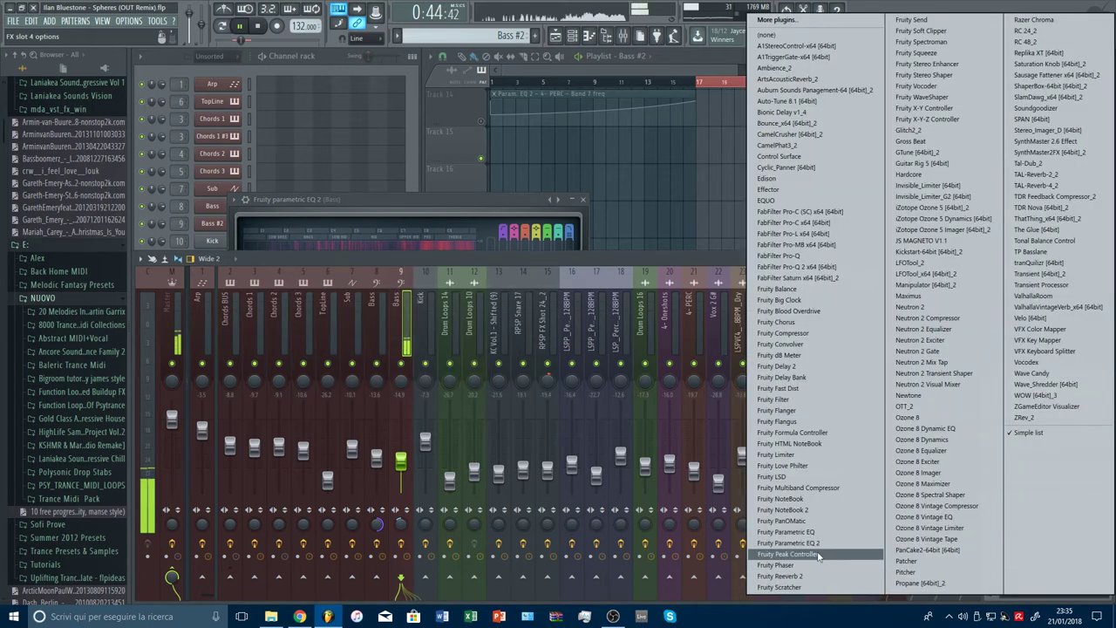
left_click(786, 542)
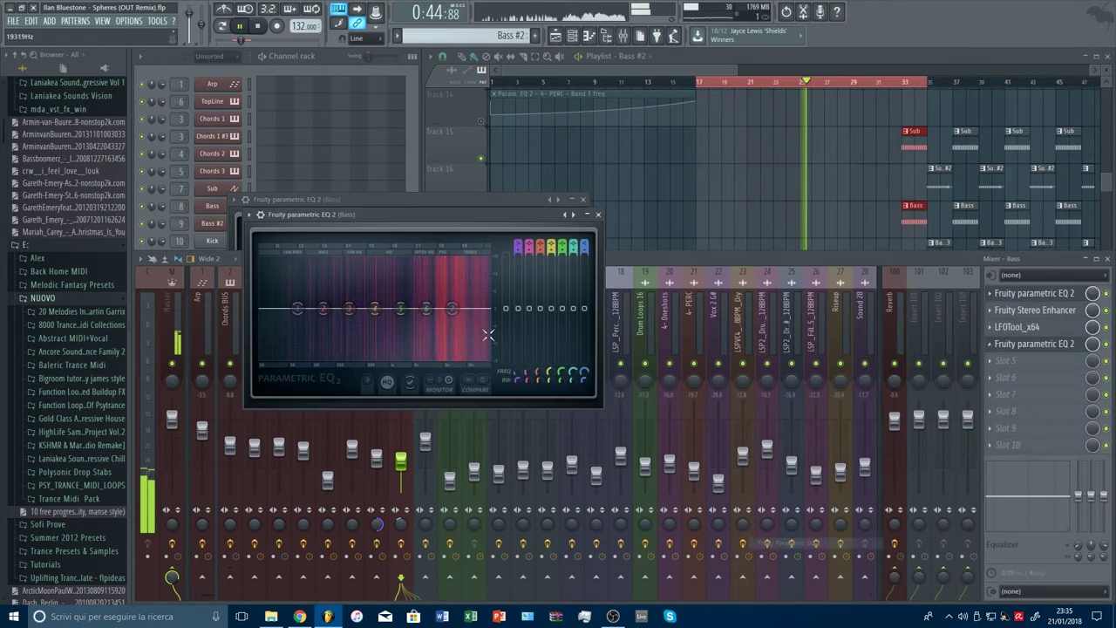
left_click(574, 214)
scroll(493, 310, "down", 5)
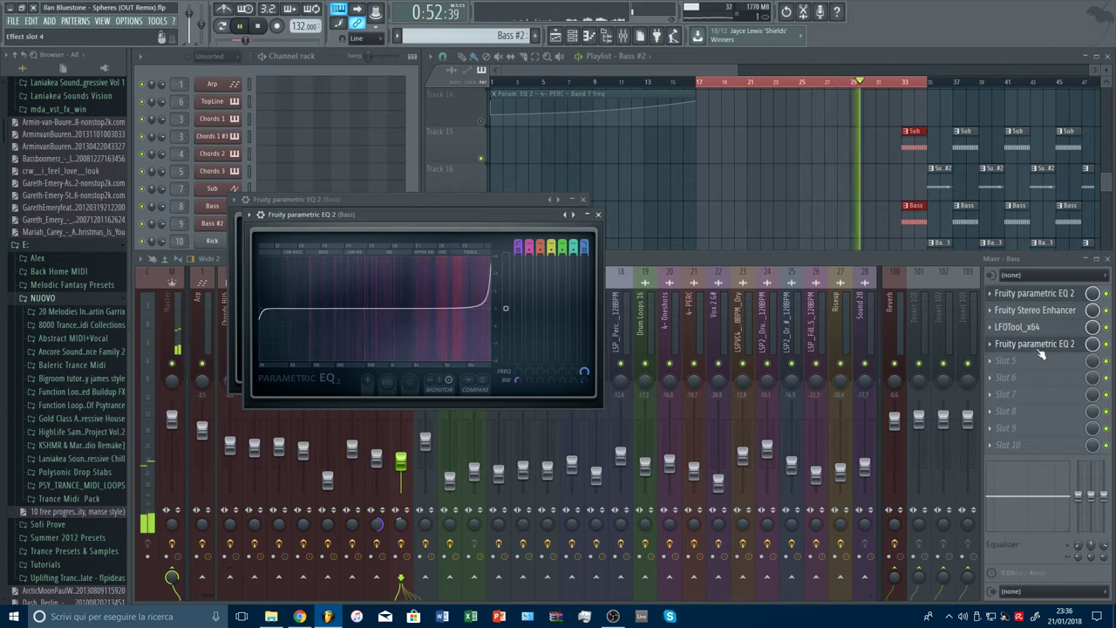
Move the new Fruity parametric EQ 2 to the first slot of the bass effect chain.
scroll(1041, 349, "up", 3)
scroll(1041, 298, "up", 1)
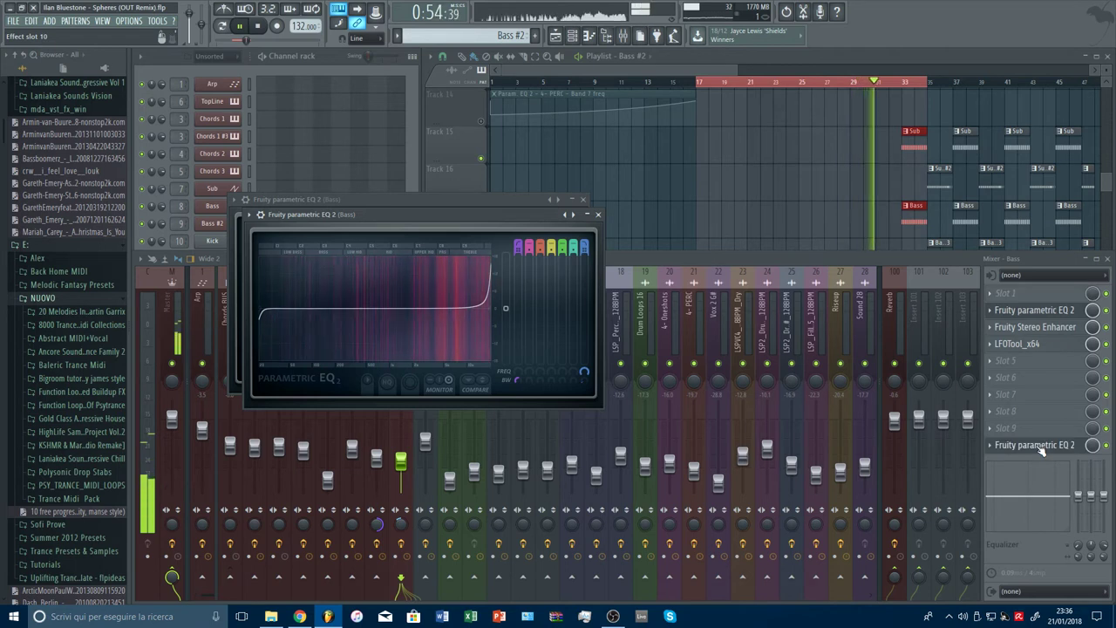
scroll(1041, 449, "down", 1)
Open the Fruity parametric EQ 2 in slot 2 and pull its high cut slightly lower in frequency.
left_click(1040, 311)
left_click(1040, 311)
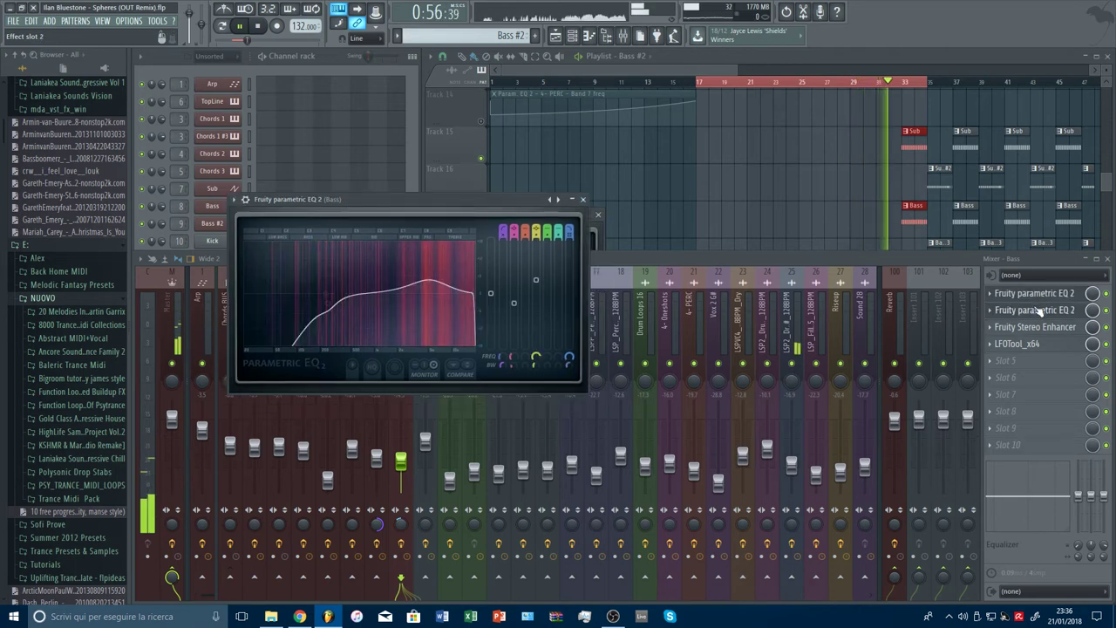
left_click_drag(502, 299, 469, 293)
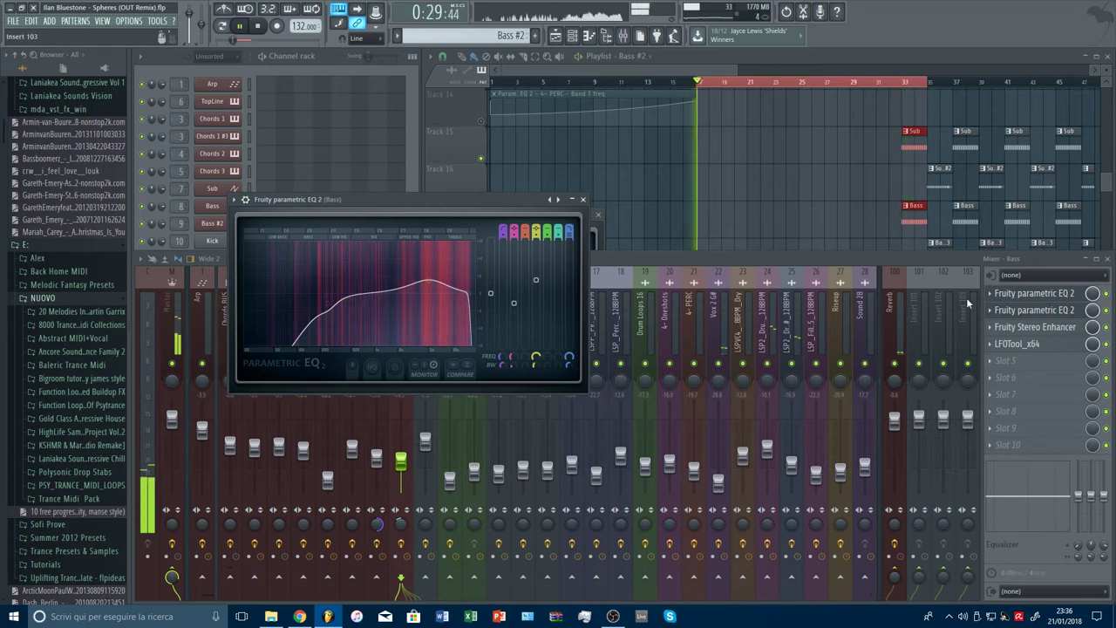
Compare the two Fruity parametric EQ 2 curves in slots 1 and 2 of the Bass track.
left_click(1107, 294)
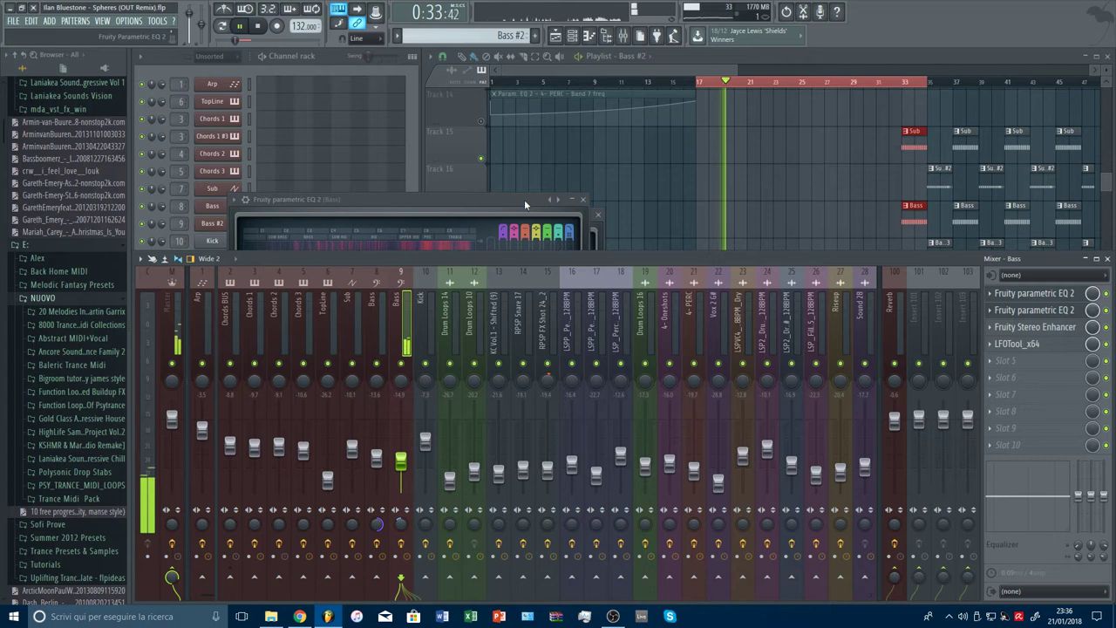
left_click(1030, 293)
left_click(1028, 310)
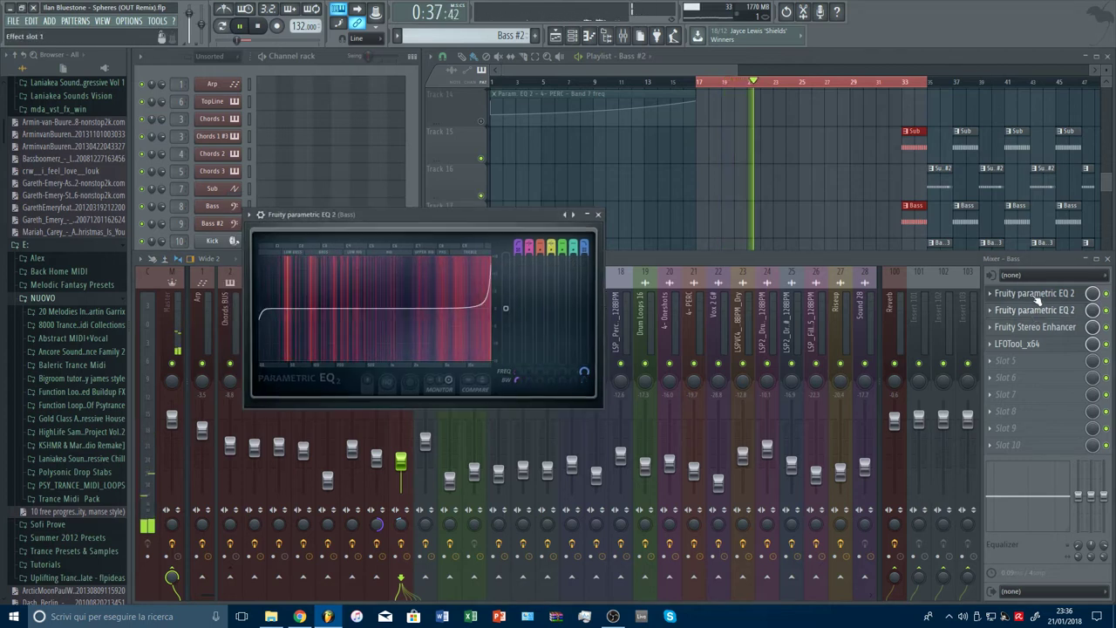
left_click(1030, 310)
left_click(1032, 294)
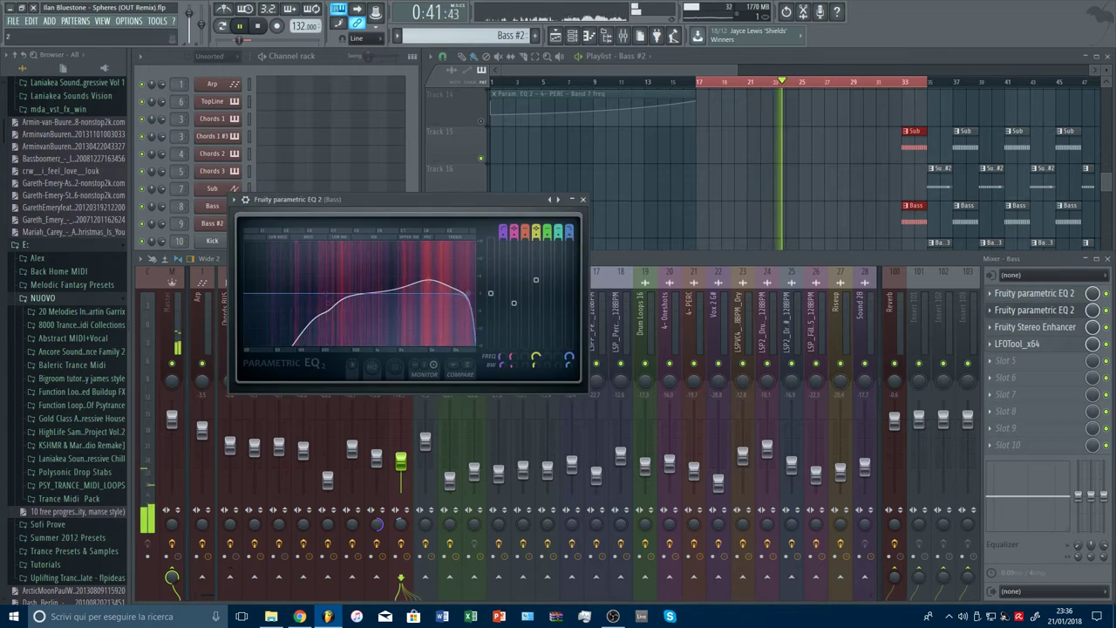
Set the slot 2 EQ's high cut to Steep 6 at about 14610 Hz and close the EQ.
left_click_drag(464, 294, 462, 294)
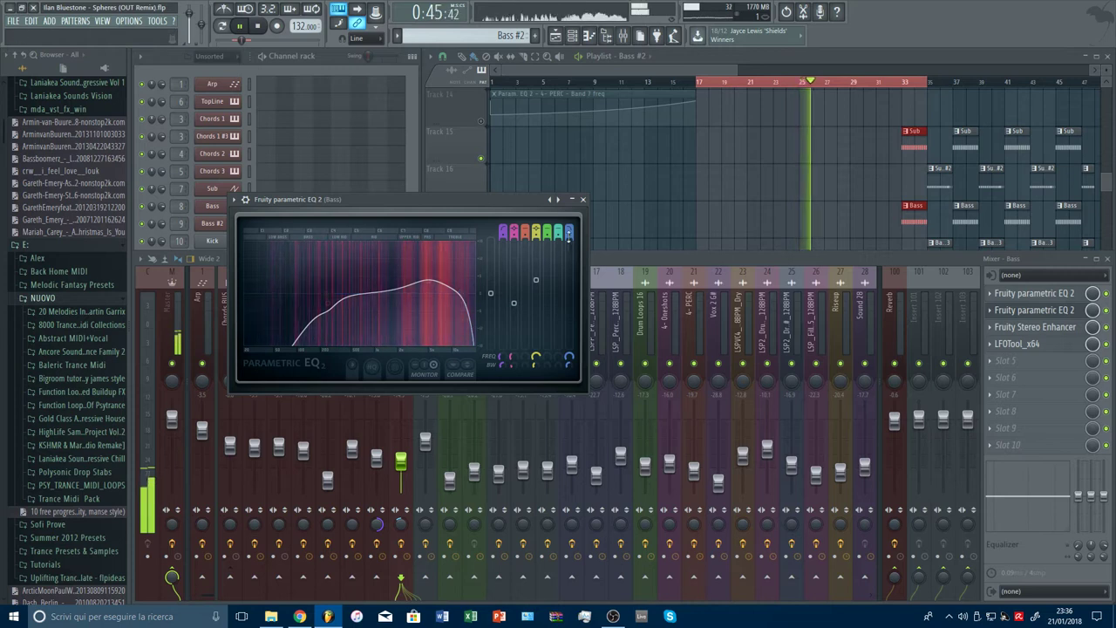
left_click_drag(569, 235, 569, 221)
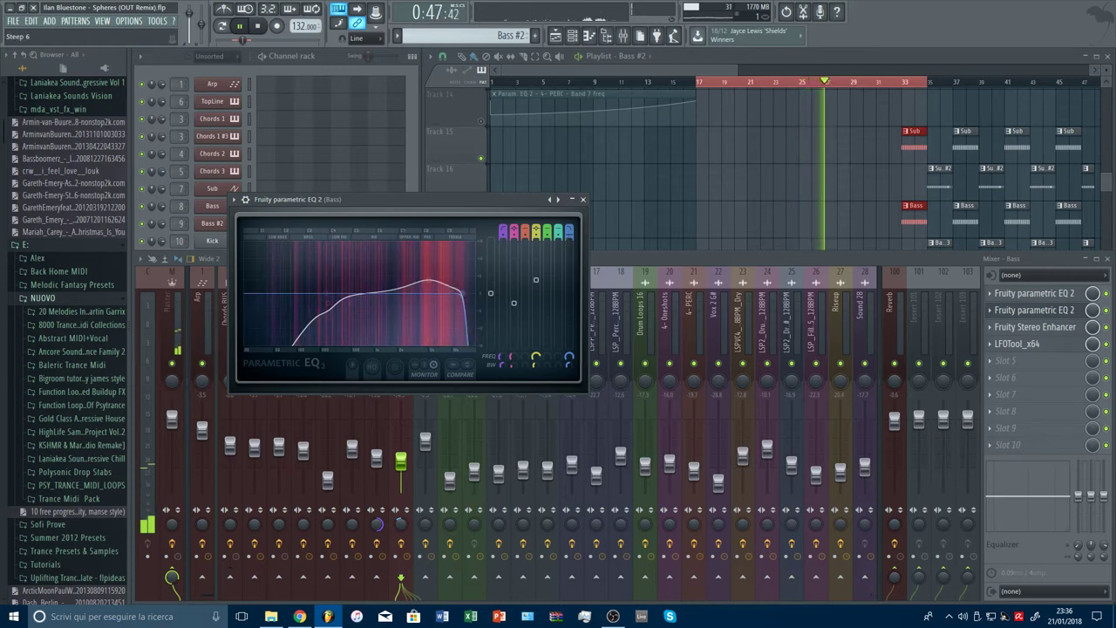
mouse_move(463, 297)
left_mouse_down()
mouse_move(478, 298)
mouse_move(464, 294)
left_mouse_up()
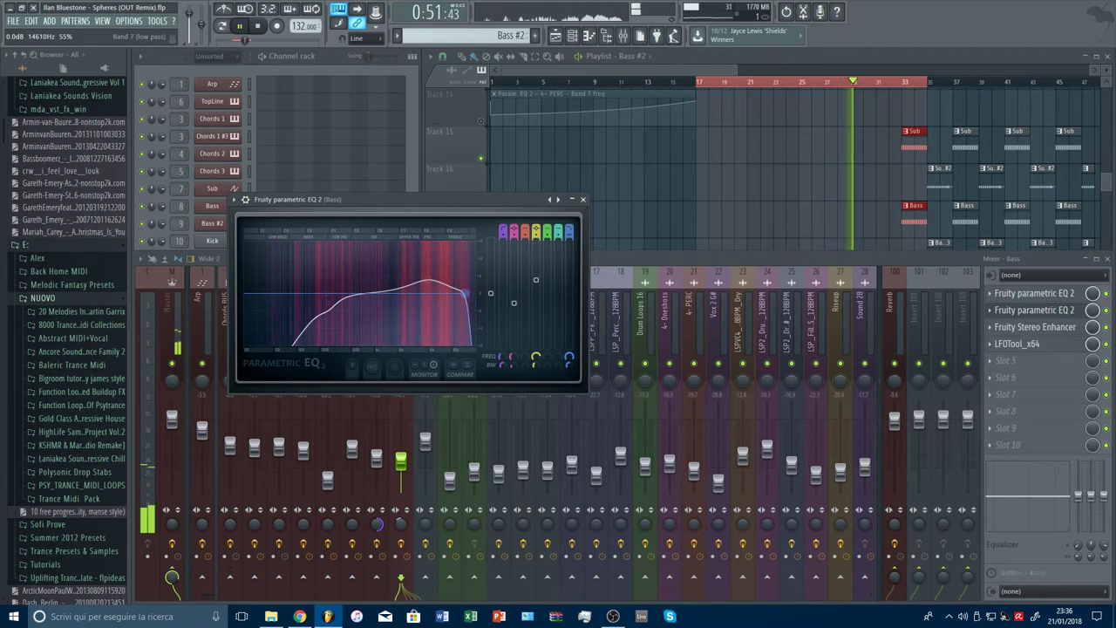
left_click(583, 199)
Open the slot 1 EQ and sweep its band 7 low pass across the range, settling at about 288 Hz.
left_click(1060, 297)
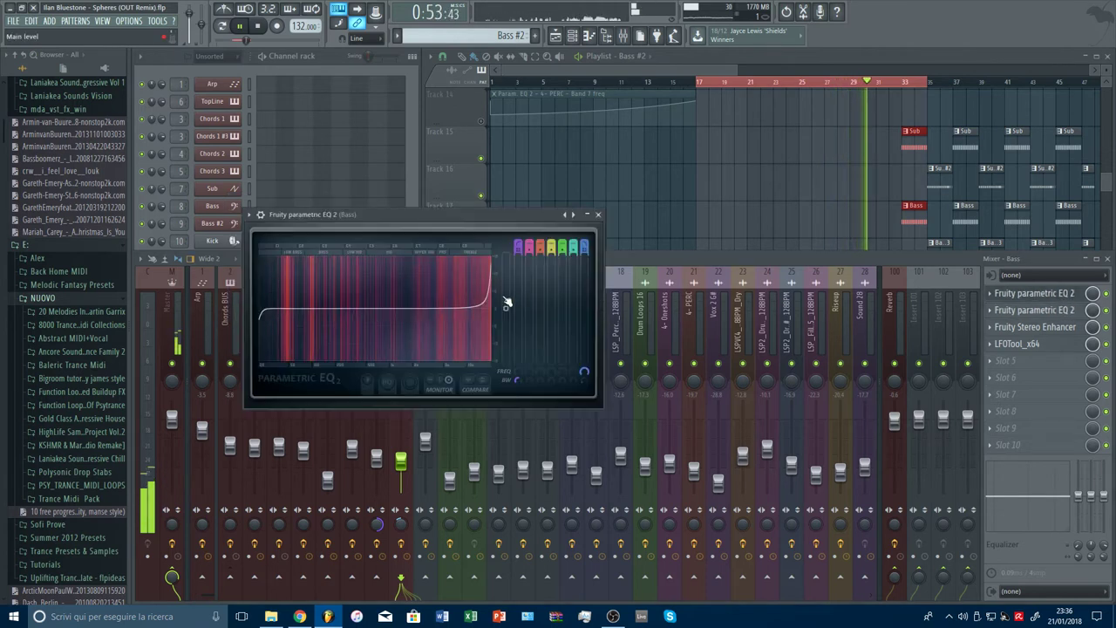
left_click_drag(506, 302, 334, 303)
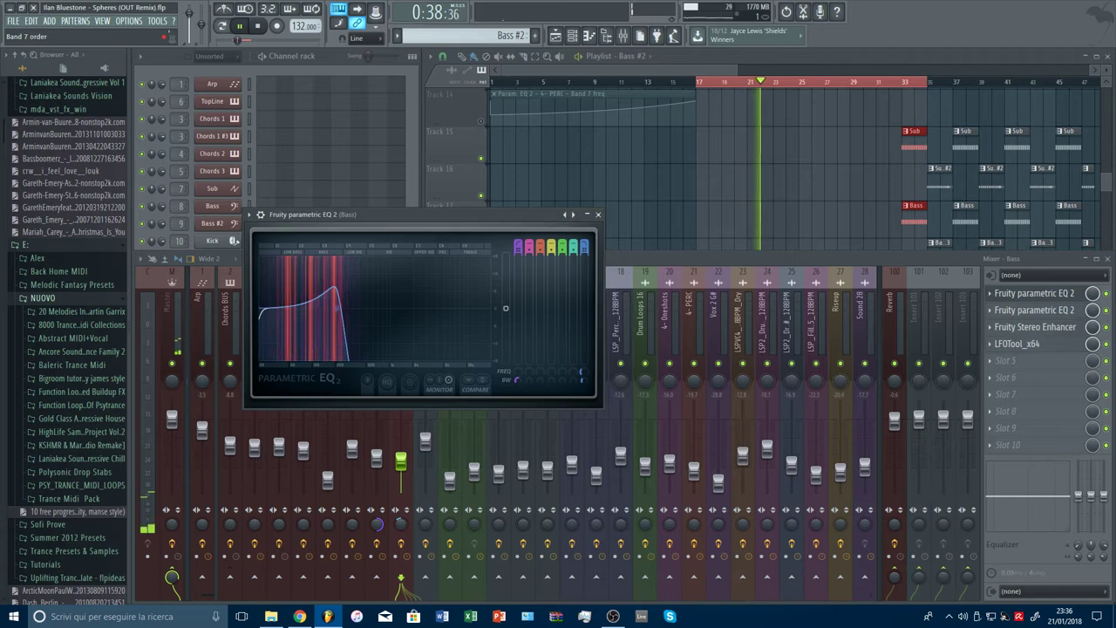
mouse_move(584, 251)
left_mouse_down()
mouse_move(584, 262)
mouse_move(584, 250)
left_mouse_up()
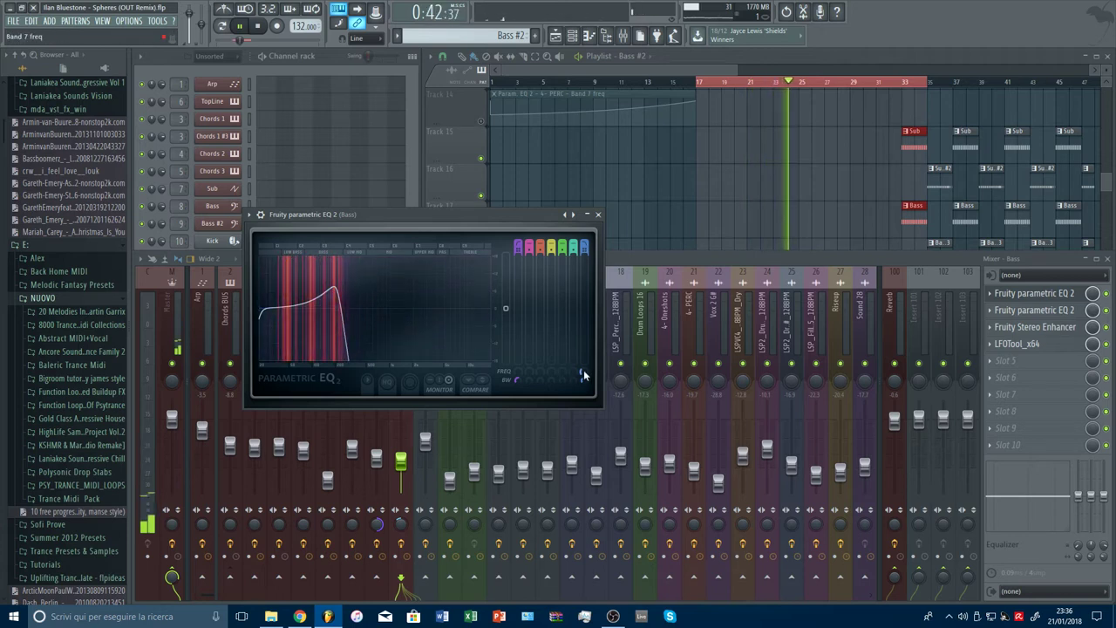
left_click_drag(584, 372, 584, 367)
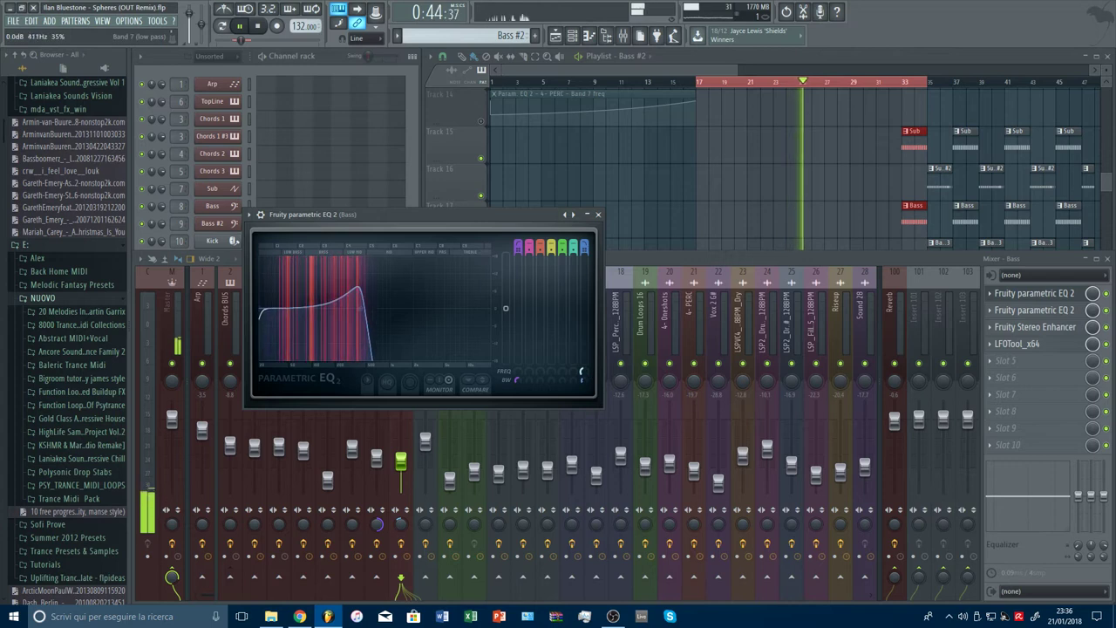
left_click_drag(582, 373, 582, 345)
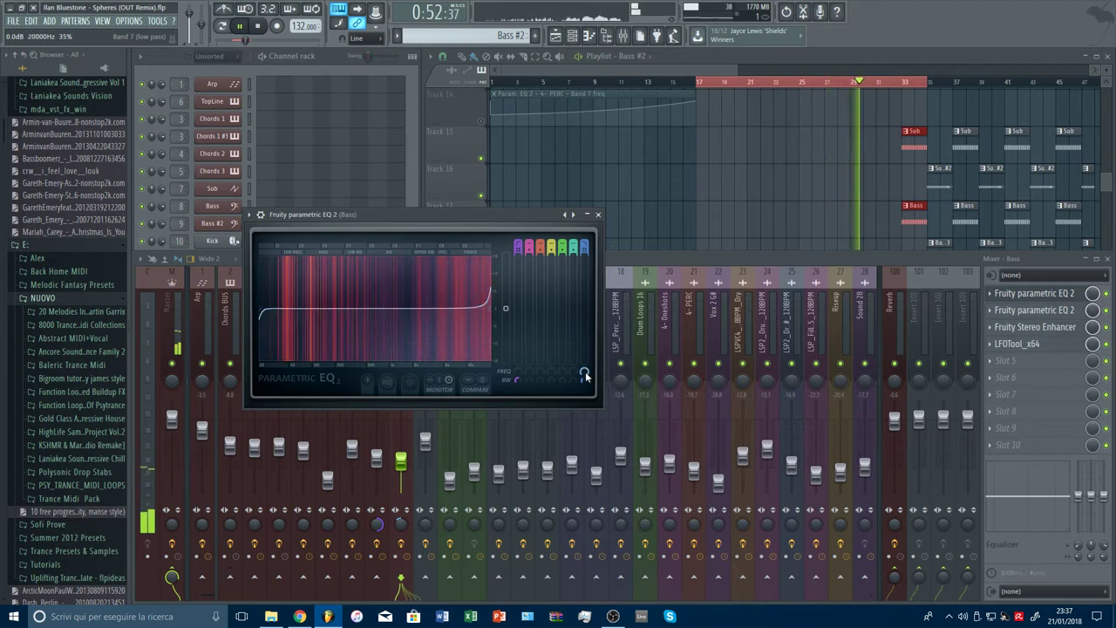
left_click_drag(582, 373, 582, 385)
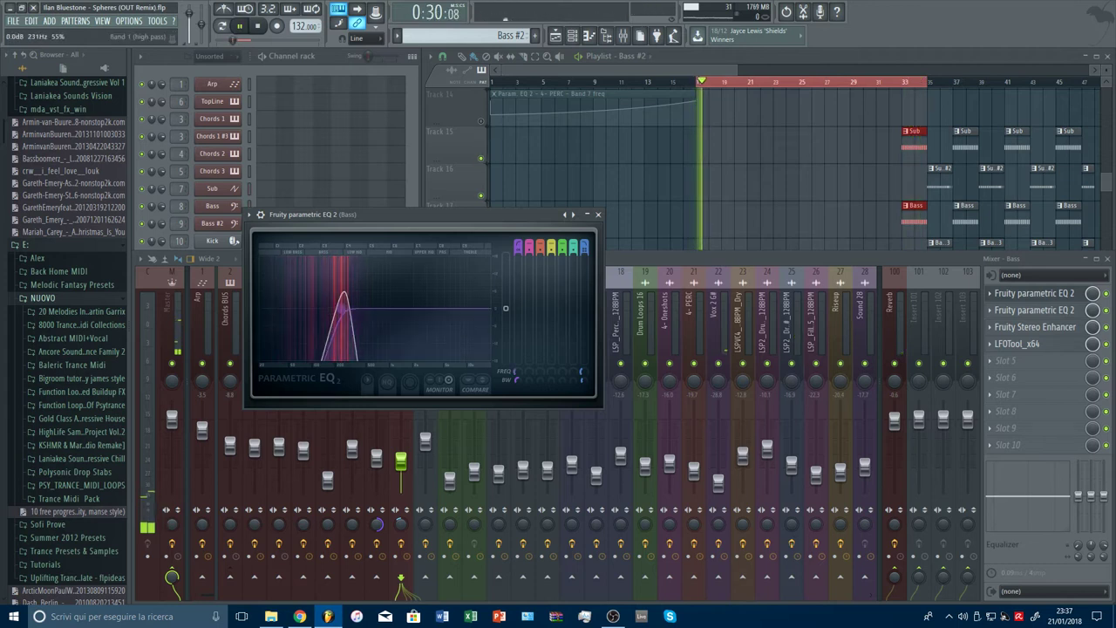
Raise the slot 1 EQ's band 1 high pass to about 356 Hz and copy its frequency value.
key("space")
key("space")
left_click_drag(344, 308, 347, 308)
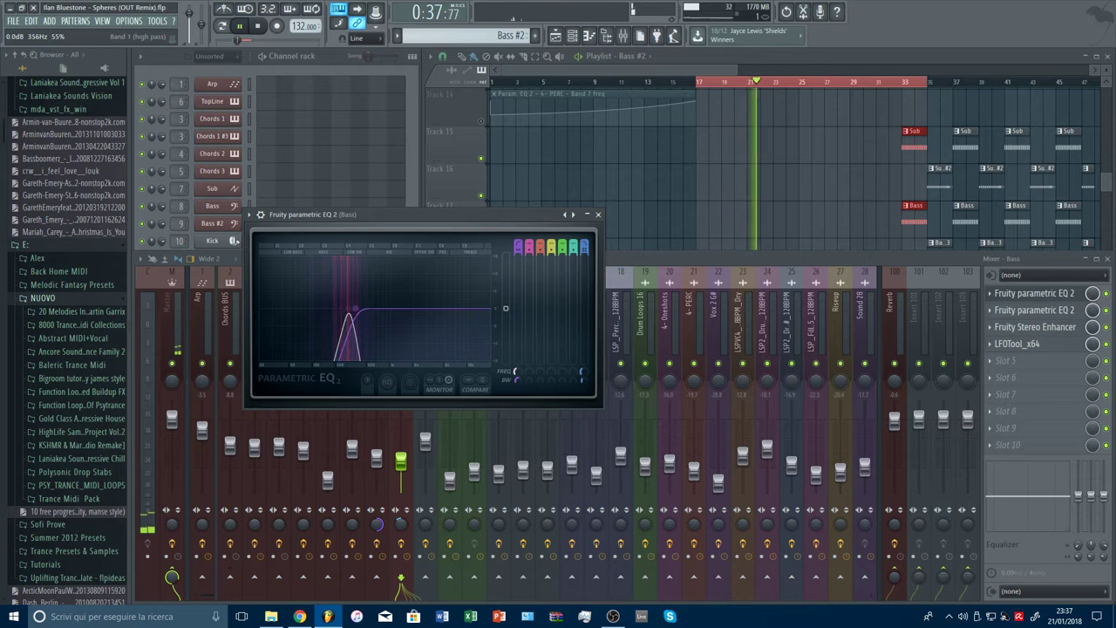
right_click(519, 373)
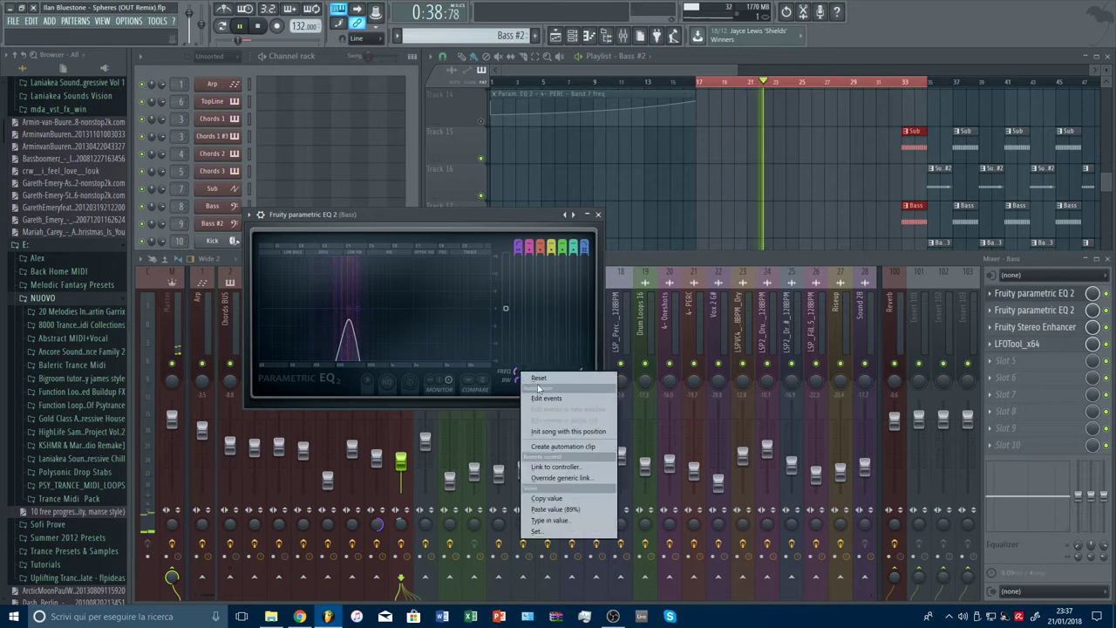
left_click(541, 498)
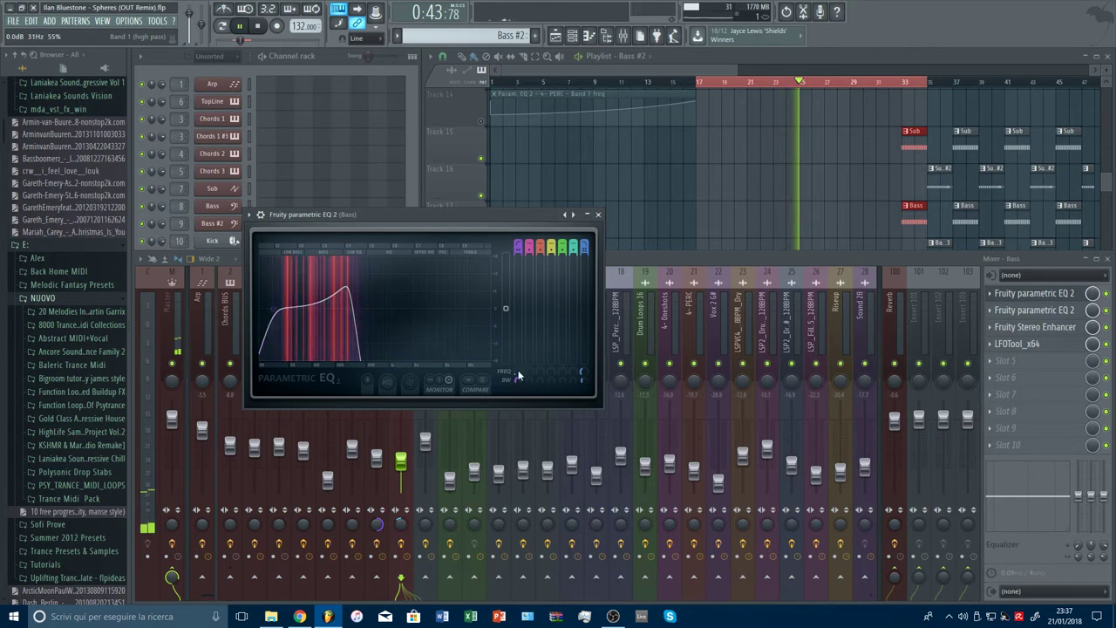
With the high pass at 31 Hz, create an automation clip for band 1 frequency and move it to Track 21.
right_click(517, 377)
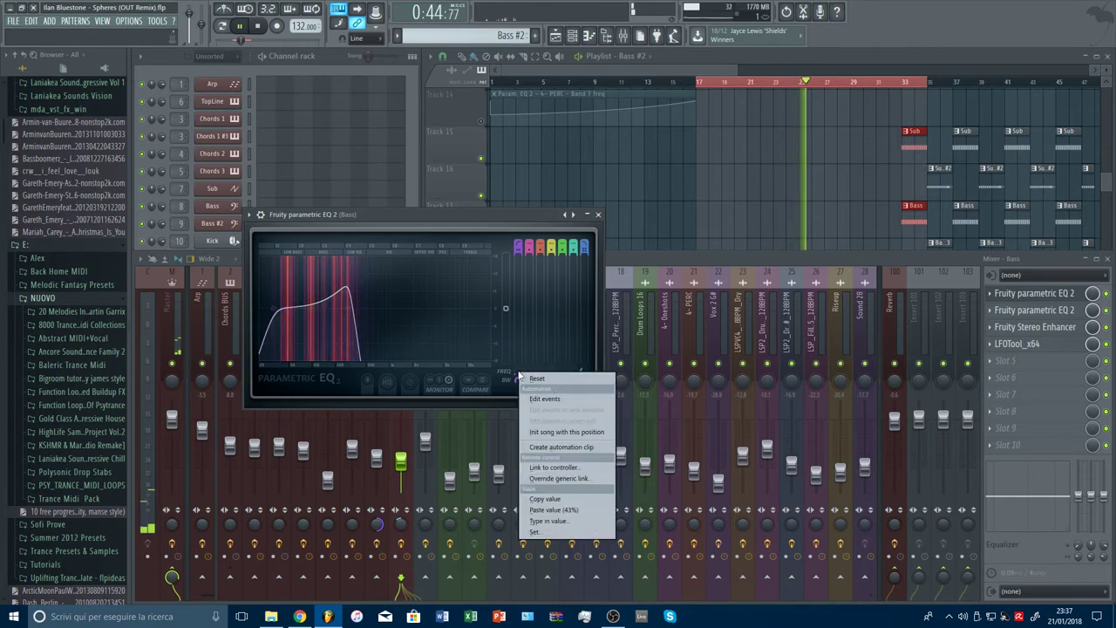
left_click(563, 448)
left_click_drag(841, 167, 830, 352)
Insert extra empty playlist tracks beneath the band 1 frequency automation on Track 21.
right_click(476, 395)
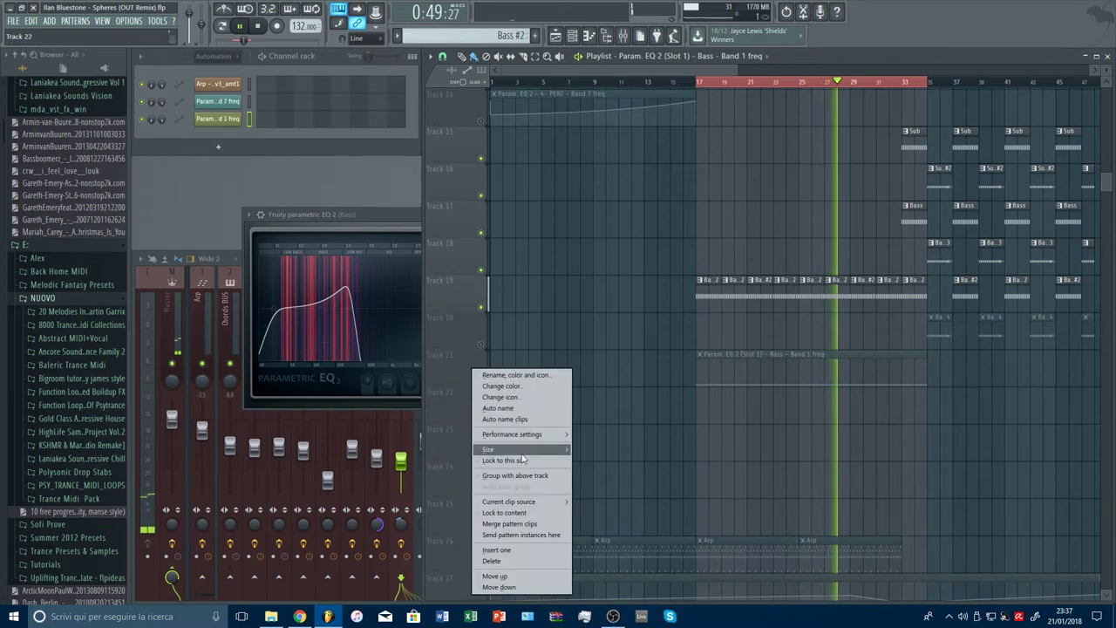
left_click(497, 550)
right_click(475, 364)
left_click(497, 515)
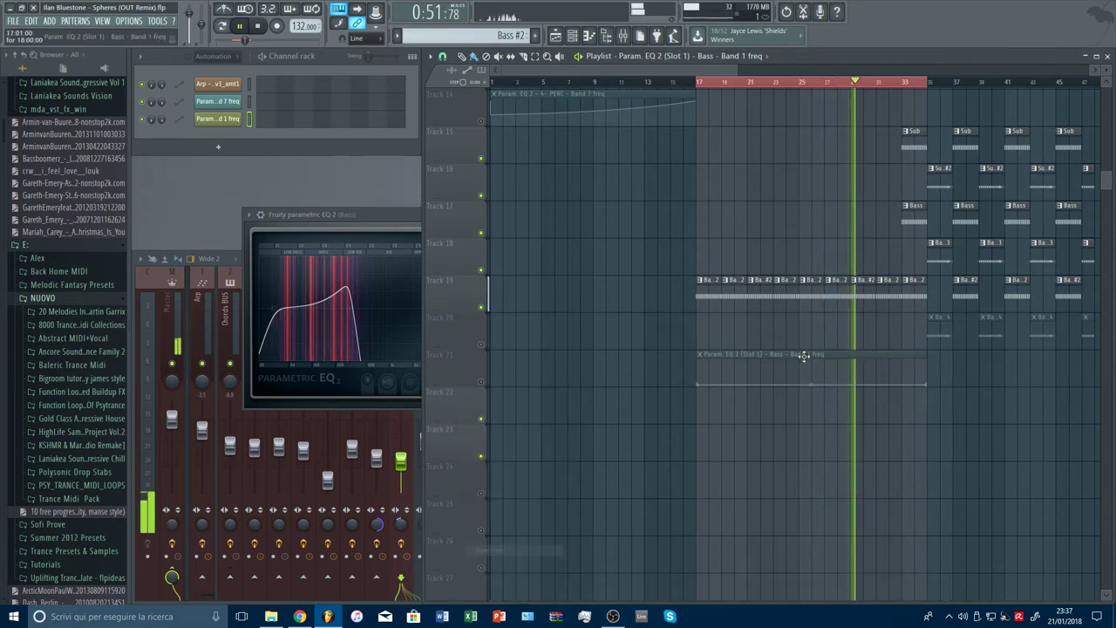
right_click(463, 411)
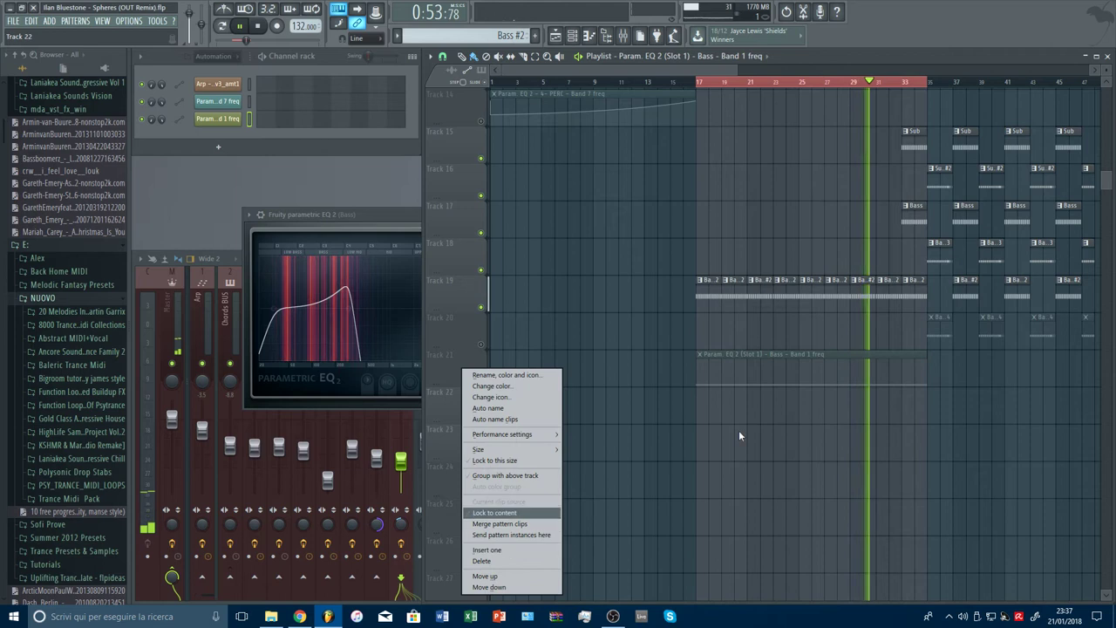
left_click(768, 418)
Paste the copied 43% value into the band 1 automation's first point, enable Track 21 and play from bar 17.
right_click(796, 421)
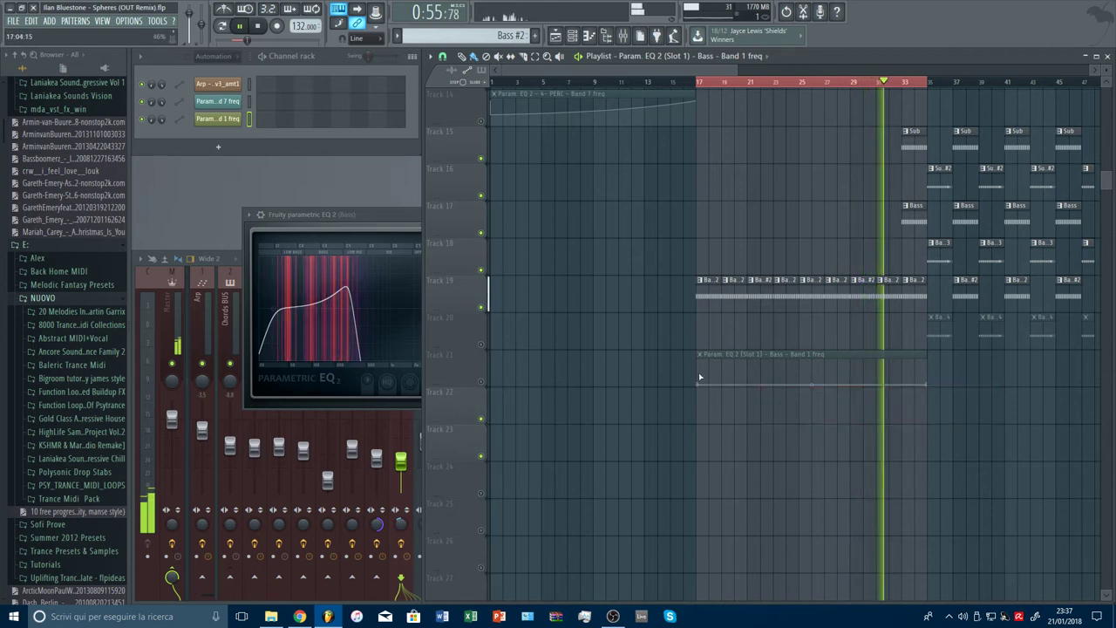
right_click(698, 377)
left_click(733, 569)
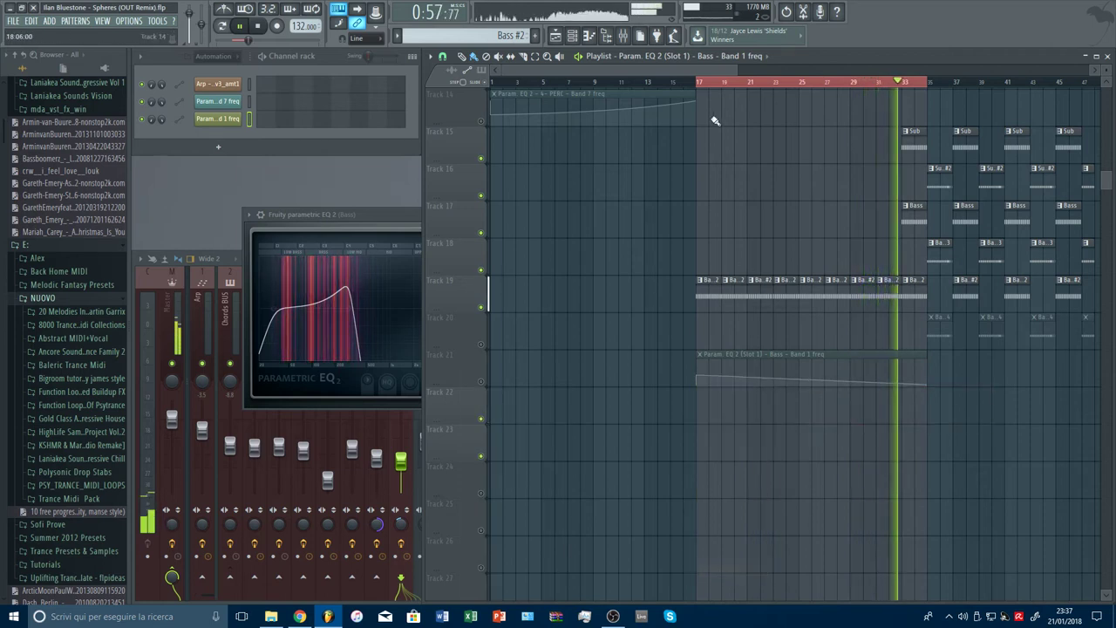
left_click(698, 85)
left_click(480, 381)
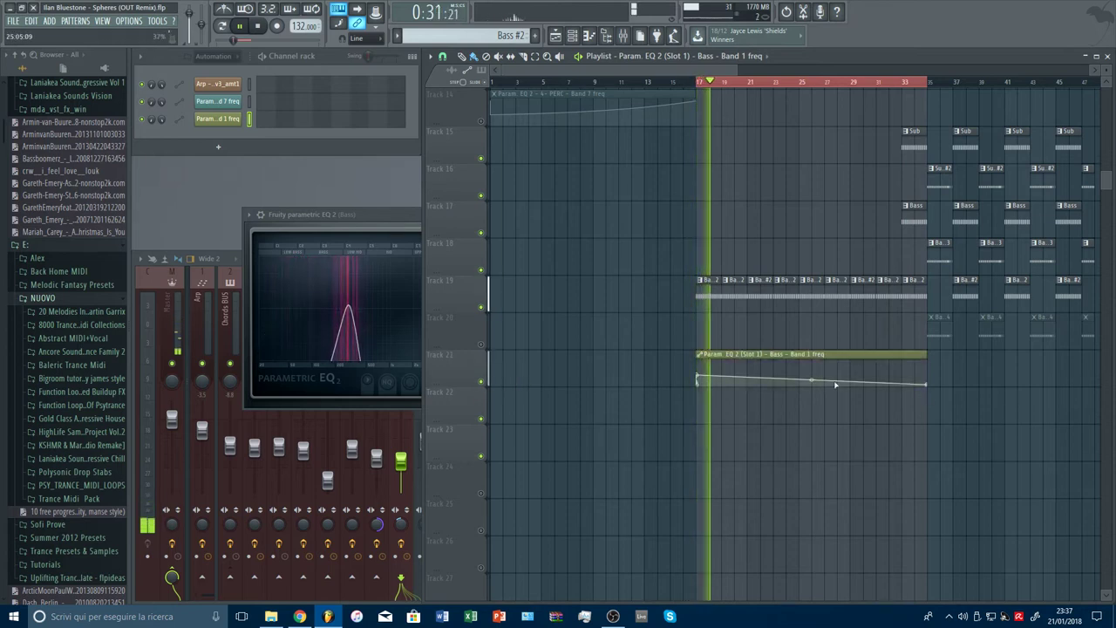
Hold the band 1 automation at the copied value until bar 33 and make it drop vertically there.
right_click(906, 386)
left_click(937, 575)
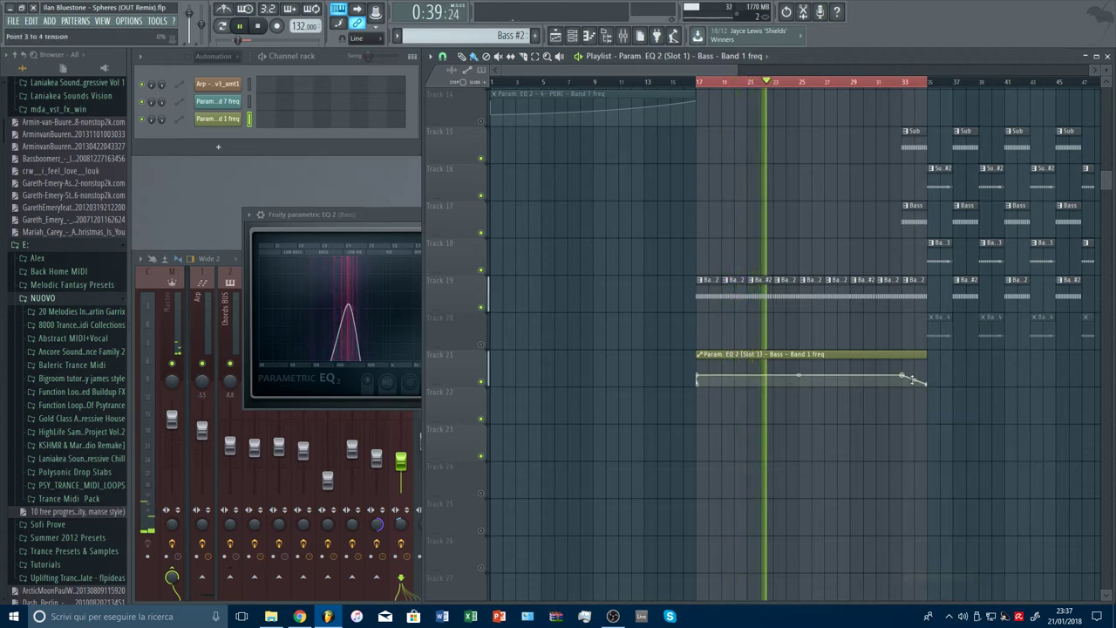
left_click_drag(927, 384, 902, 384)
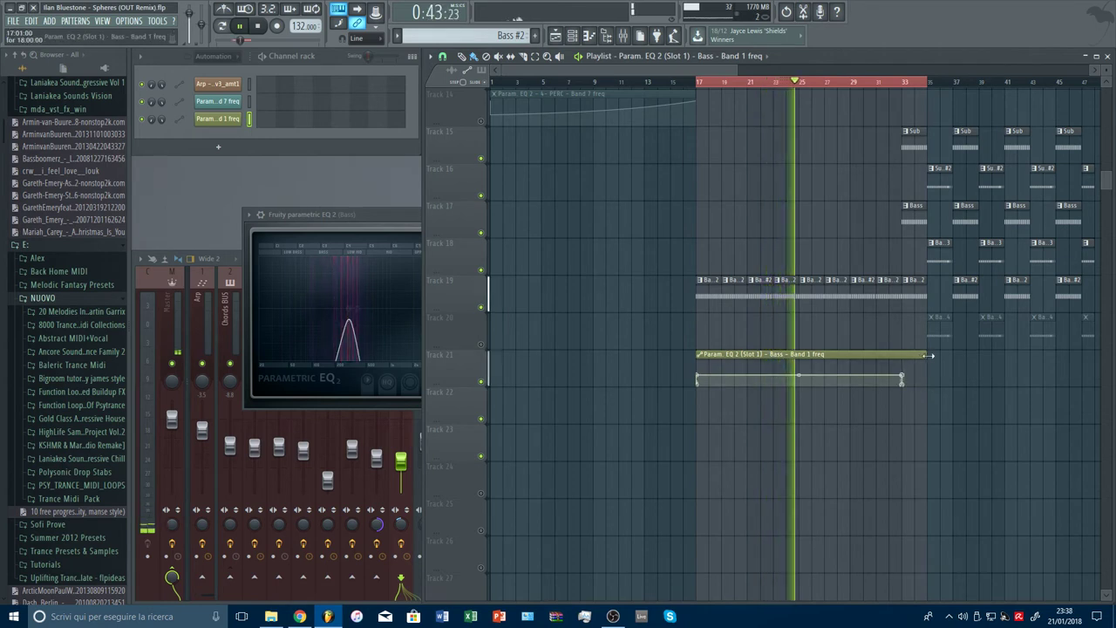
Add an end point at bar 35 to the band 1 automation and give it the bar 33 low point's 6% value.
left_click_drag(909, 382, 930, 383)
right_click(929, 384)
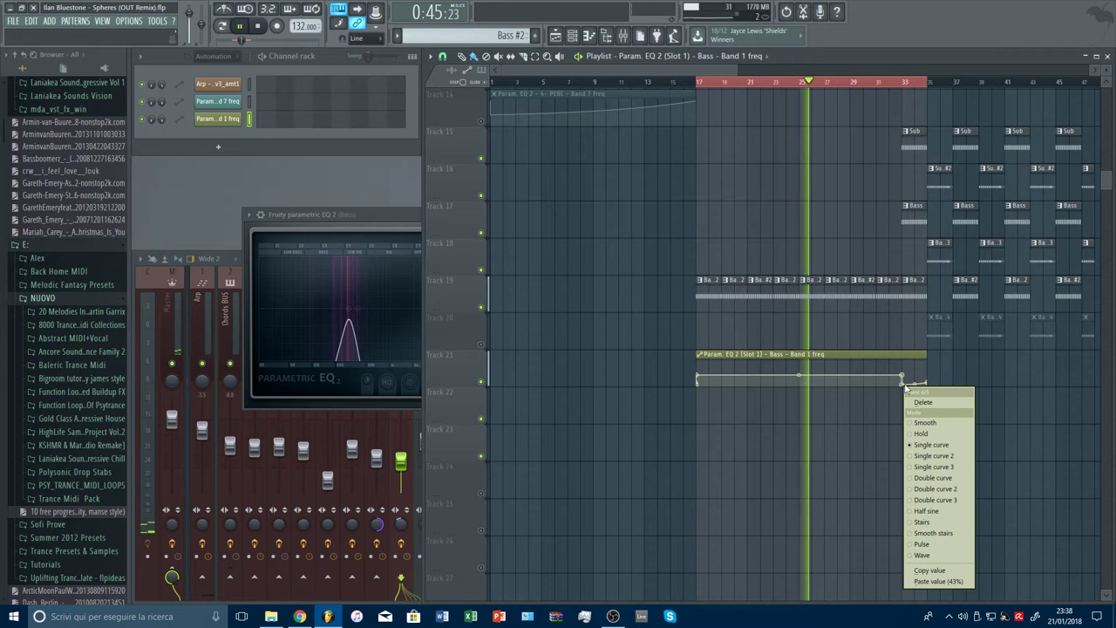
left_click(936, 414)
right_click(927, 383)
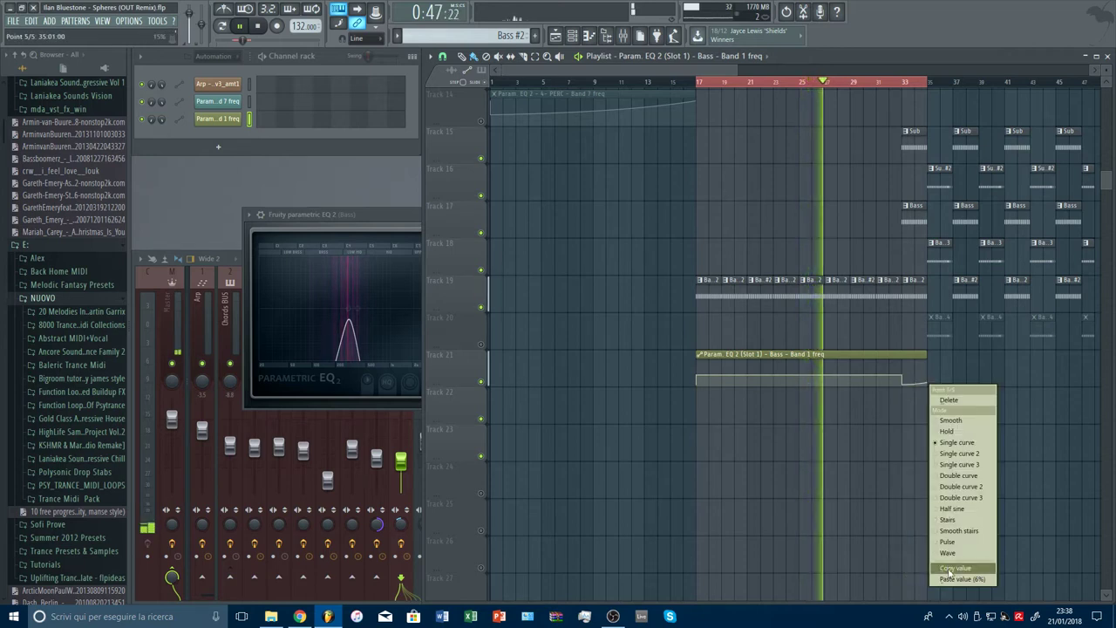
left_click(949, 580)
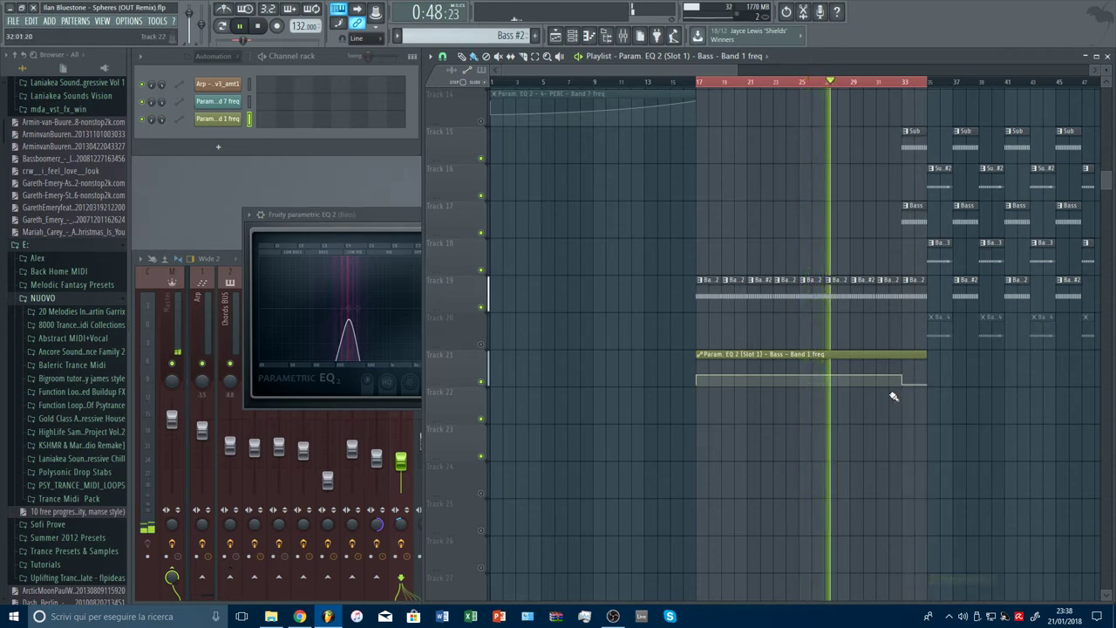
Create an automation clip for the slot 1 EQ's band 7 frequency and move it to Track 22.
left_click(389, 220)
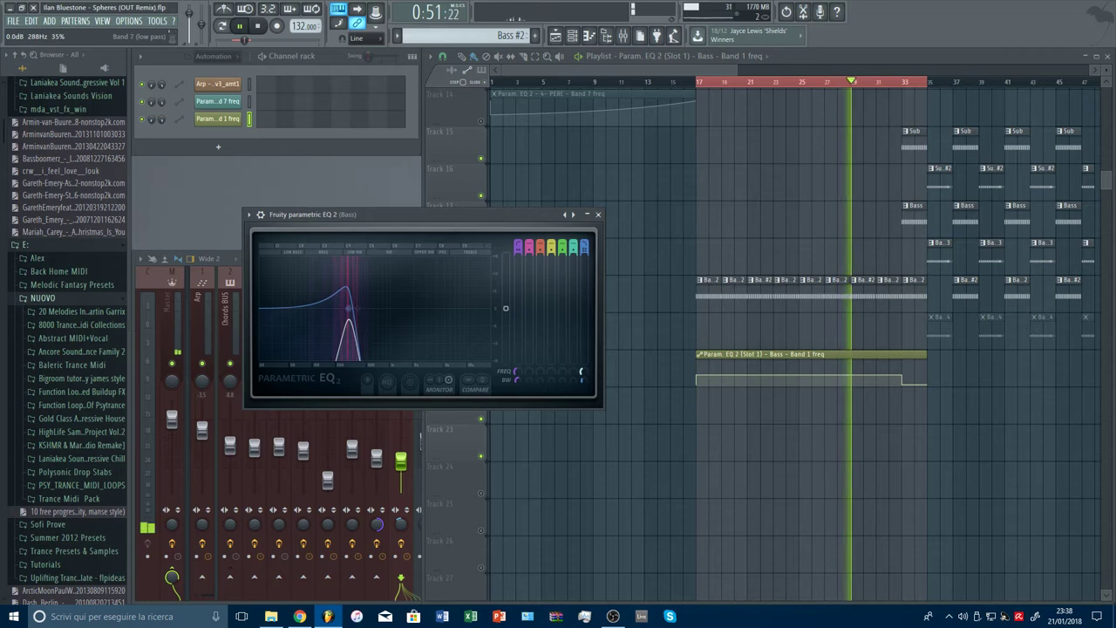
right_click(588, 377)
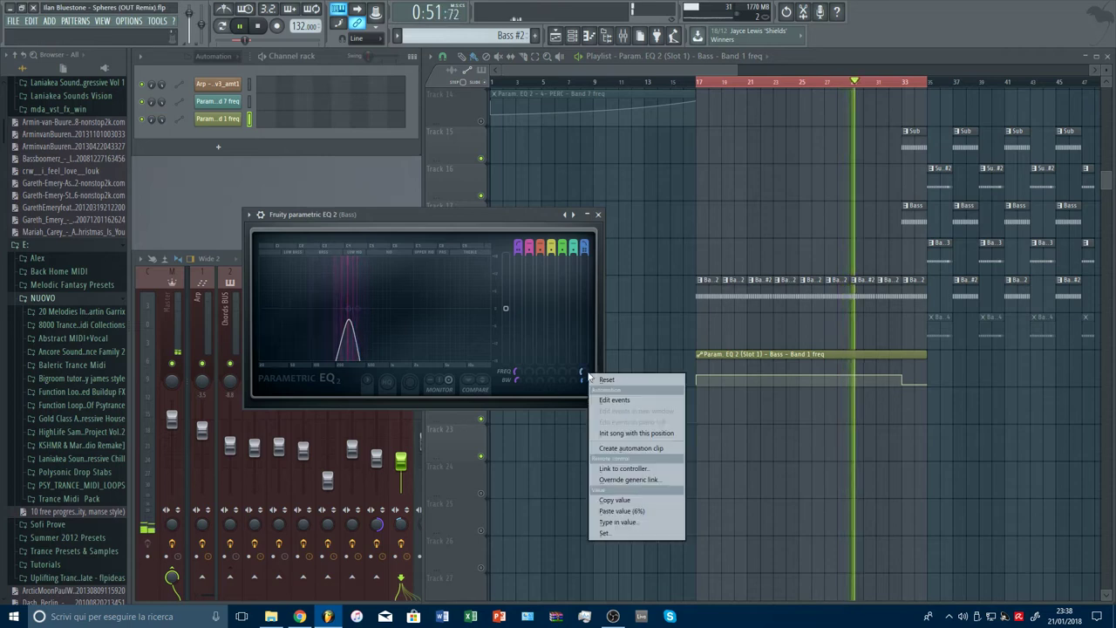
left_click(628, 447)
left_click_drag(782, 349, 789, 415)
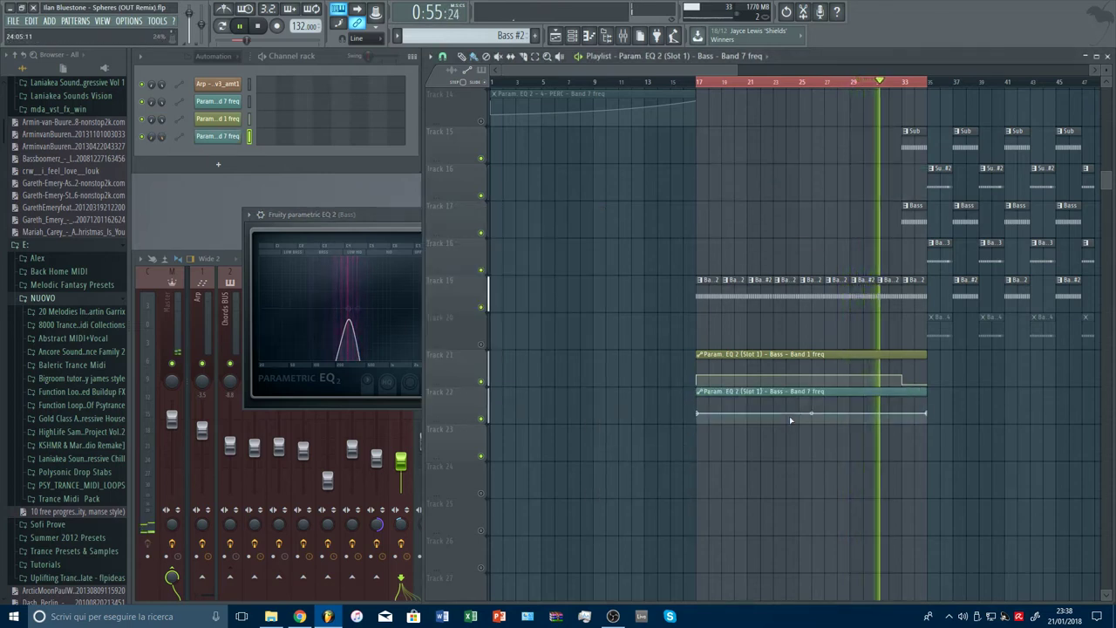
Add a point at bar 31 to the band 7 automation, slightly above the start level, and delete the bar 30 point.
left_click(698, 82)
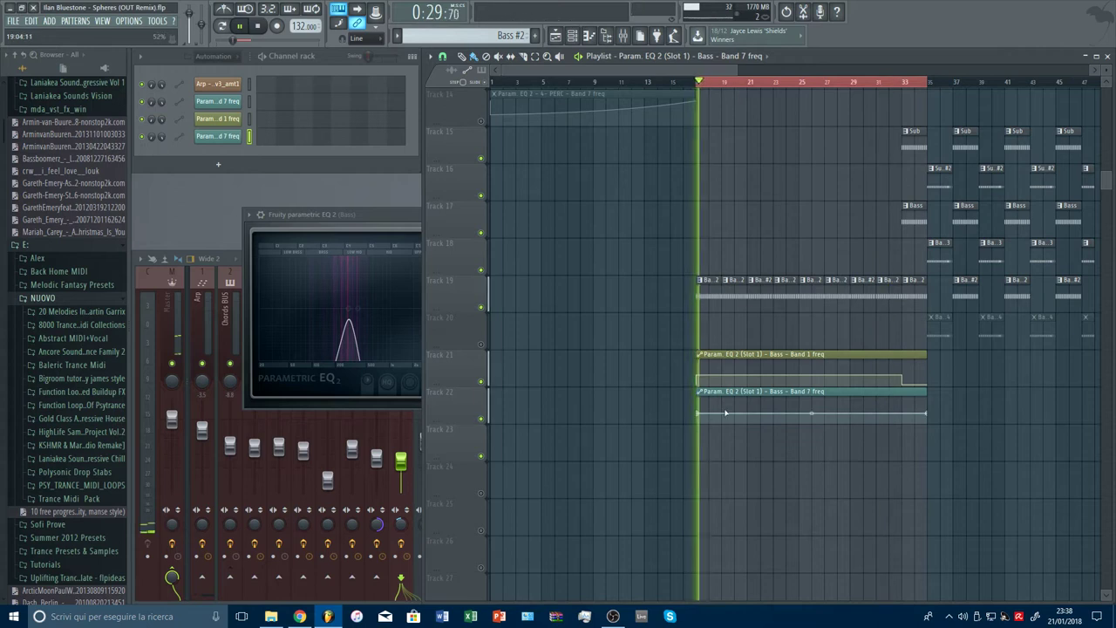
right_click(865, 409)
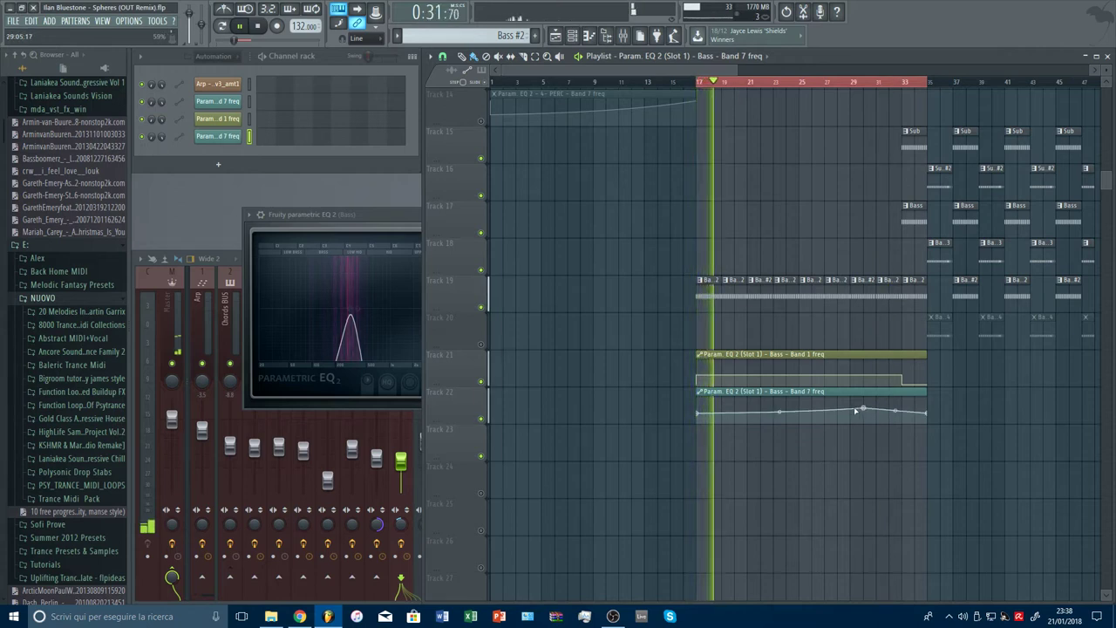
left_click_drag(866, 409, 877, 405)
right_click(877, 405)
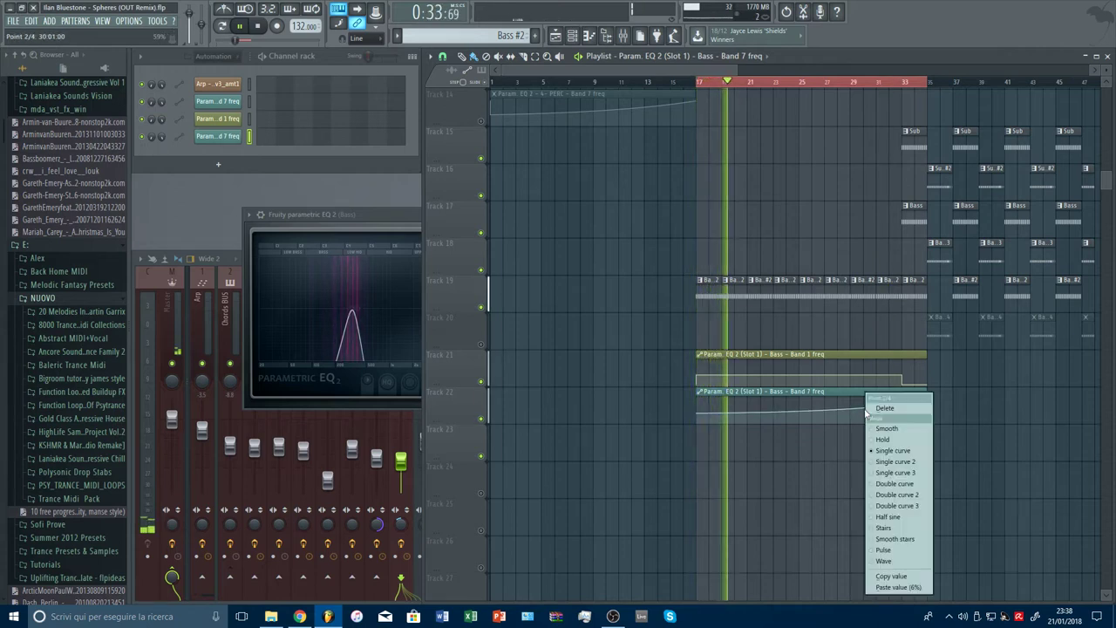
left_click(884, 409)
Curve the band 7 automation up to a higher peak at bar 31 and down to 20% at bar 33, auditioning it.
left_click(787, 83)
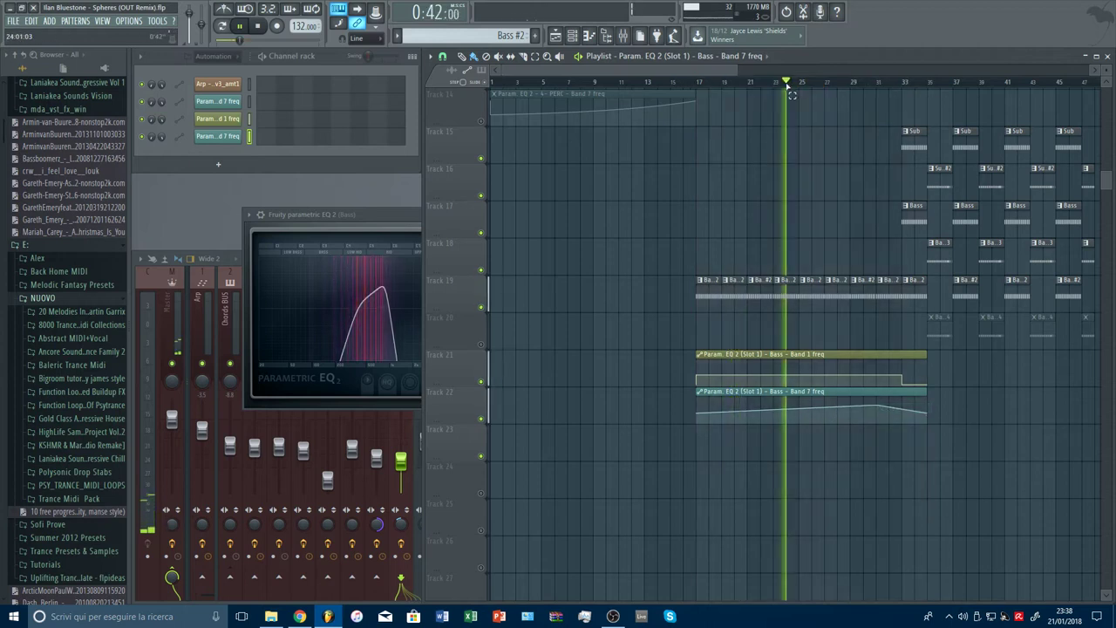
left_click(852, 83)
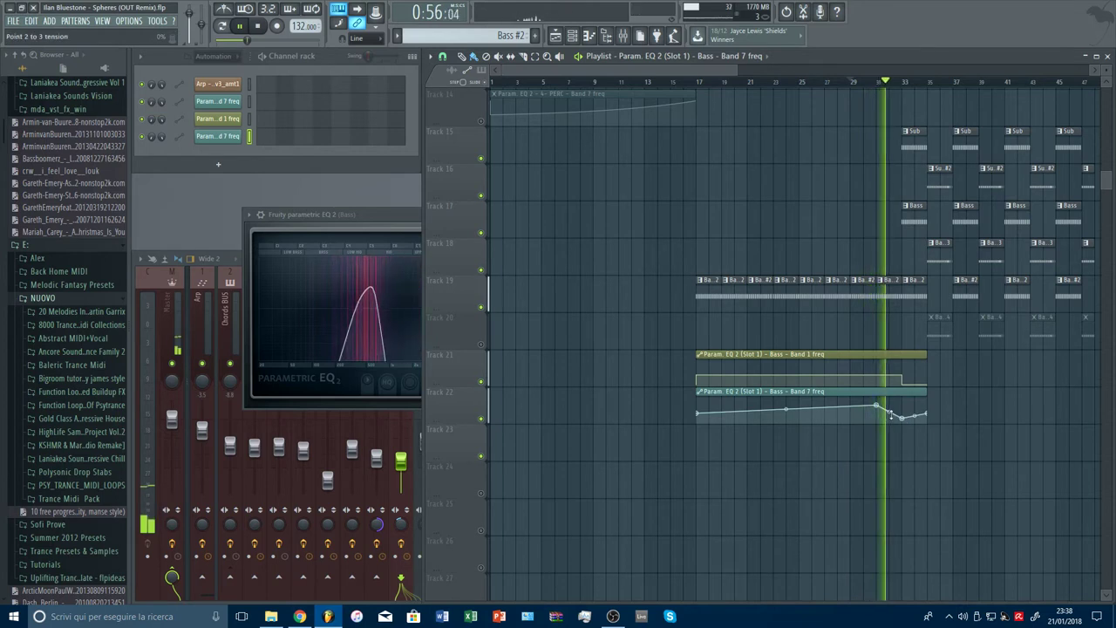
left_click(849, 83)
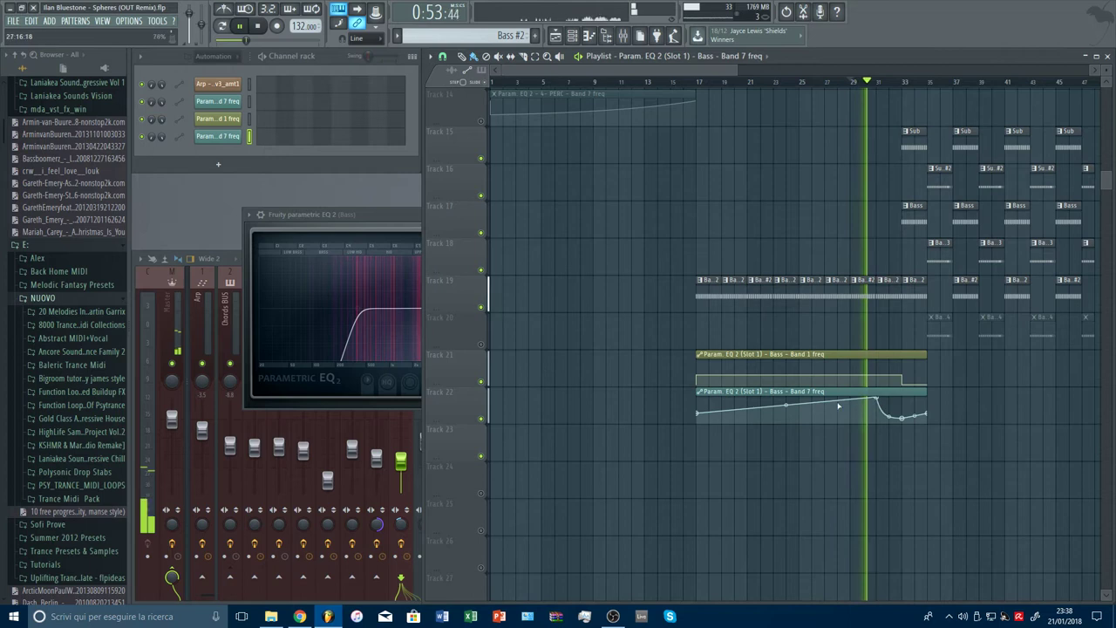
left_click_drag(878, 405, 875, 398)
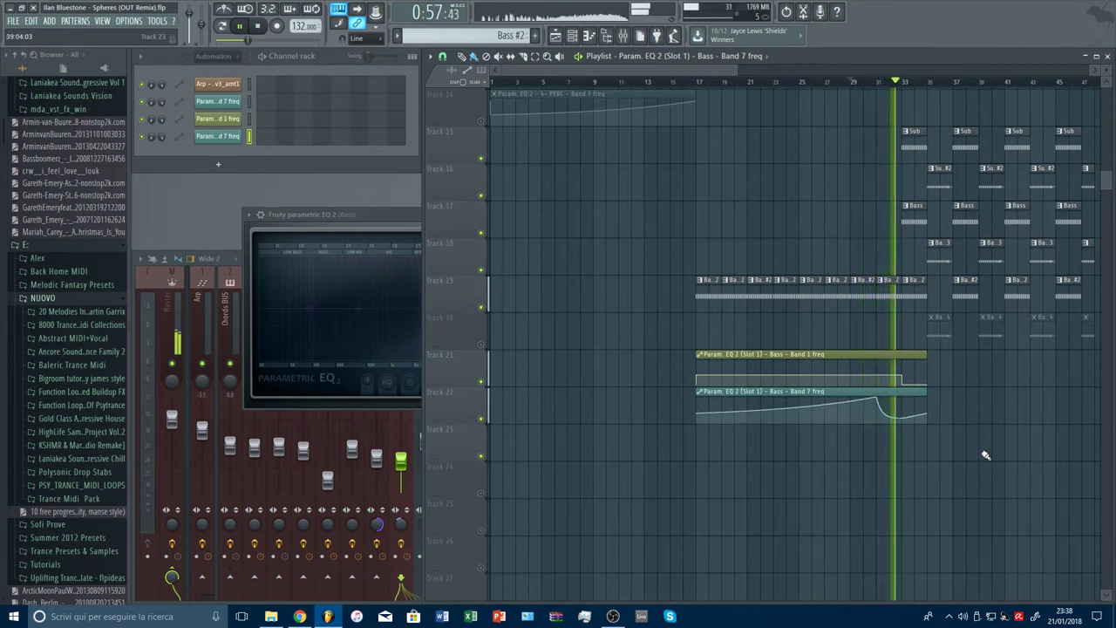
key("space")
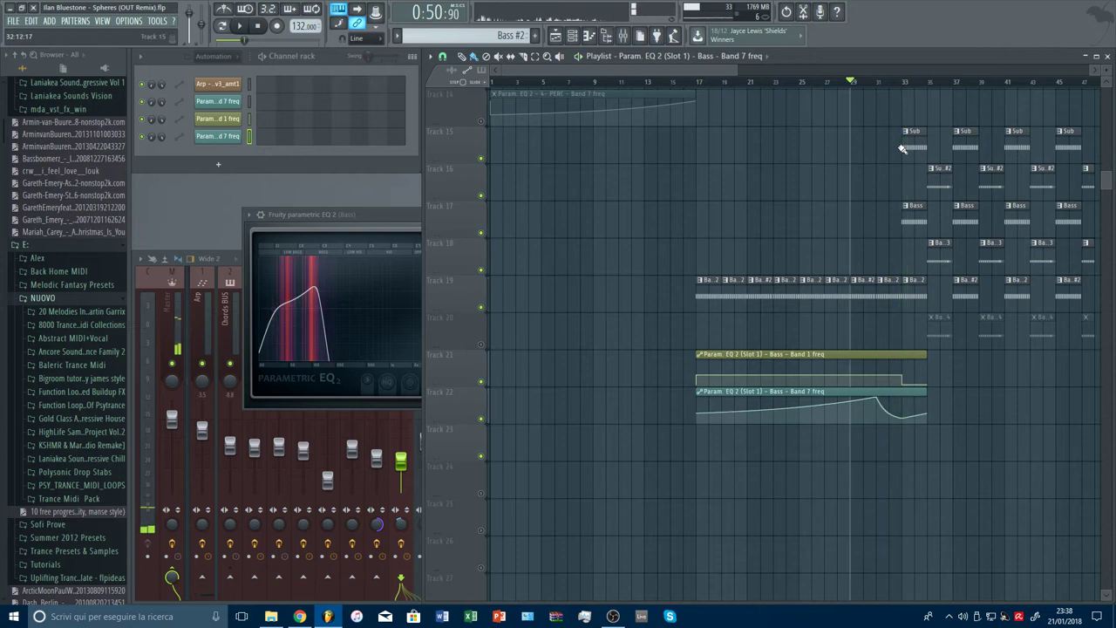
key("space")
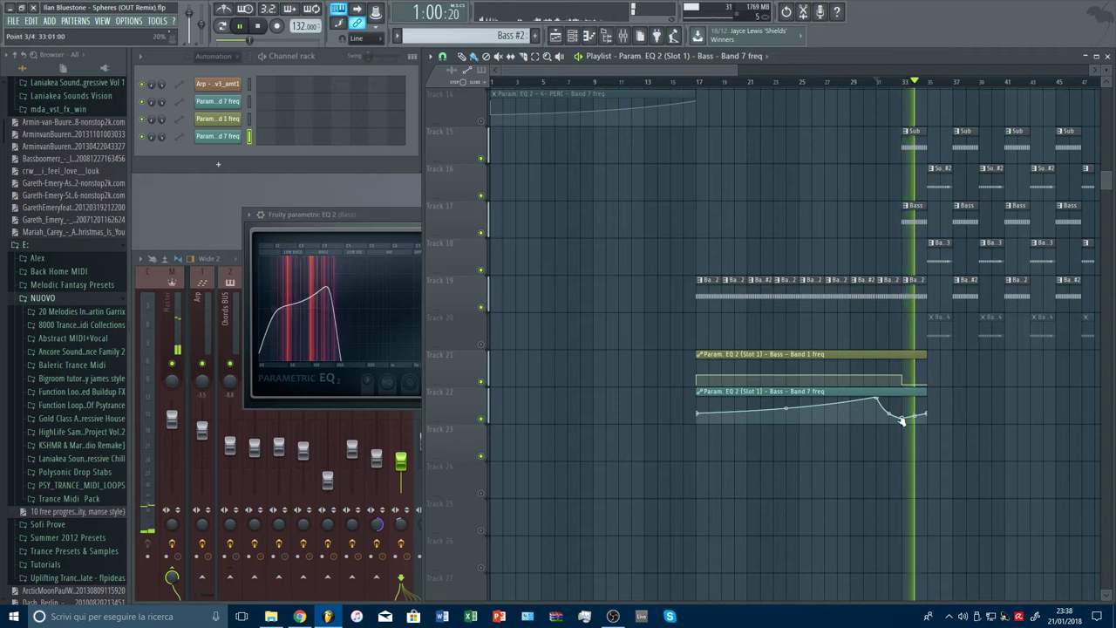
Make the band 7 automation jump back up at bar 33 and stay high until bar 35, and enable Track 20.
mouse_move(926, 413)
left_mouse_down()
mouse_move(902, 407)
mouse_move(928, 402)
left_mouse_up()
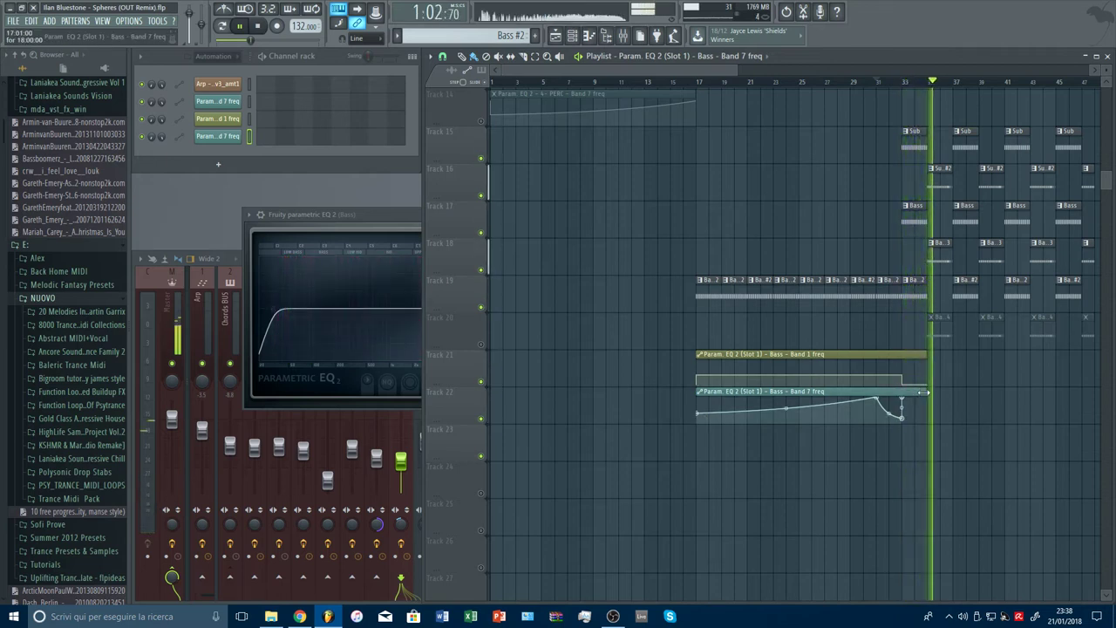
left_click(902, 81)
left_click(482, 344)
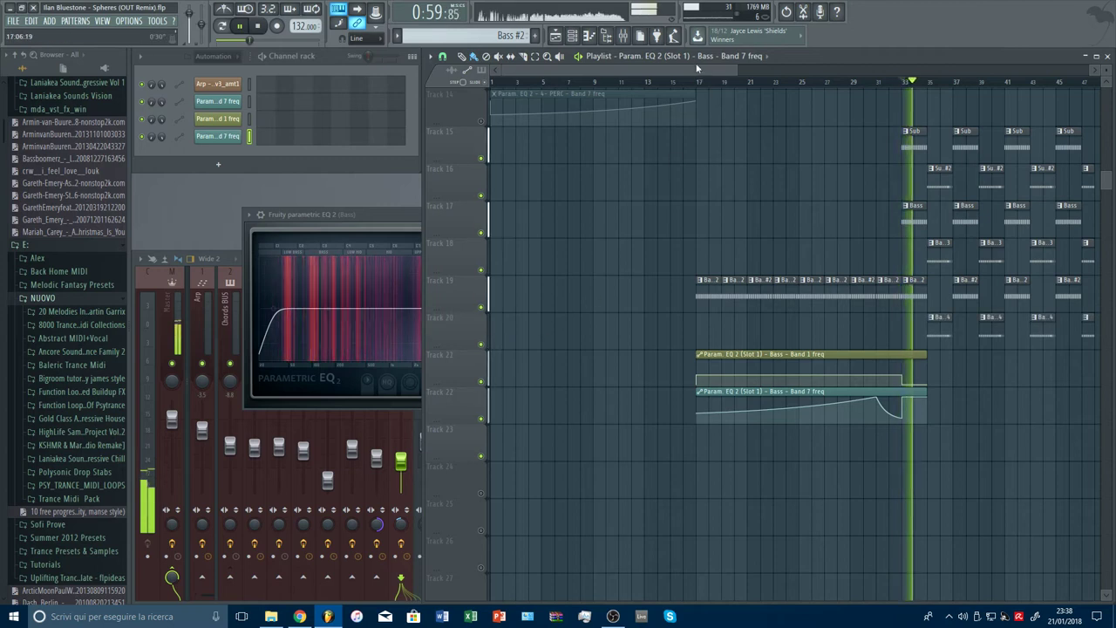
Extend the band 7 automation clip to bar 44 with a curved drop to the minimum at bar 41, and audition the drop.
left_click_drag(704, 70, 804, 87)
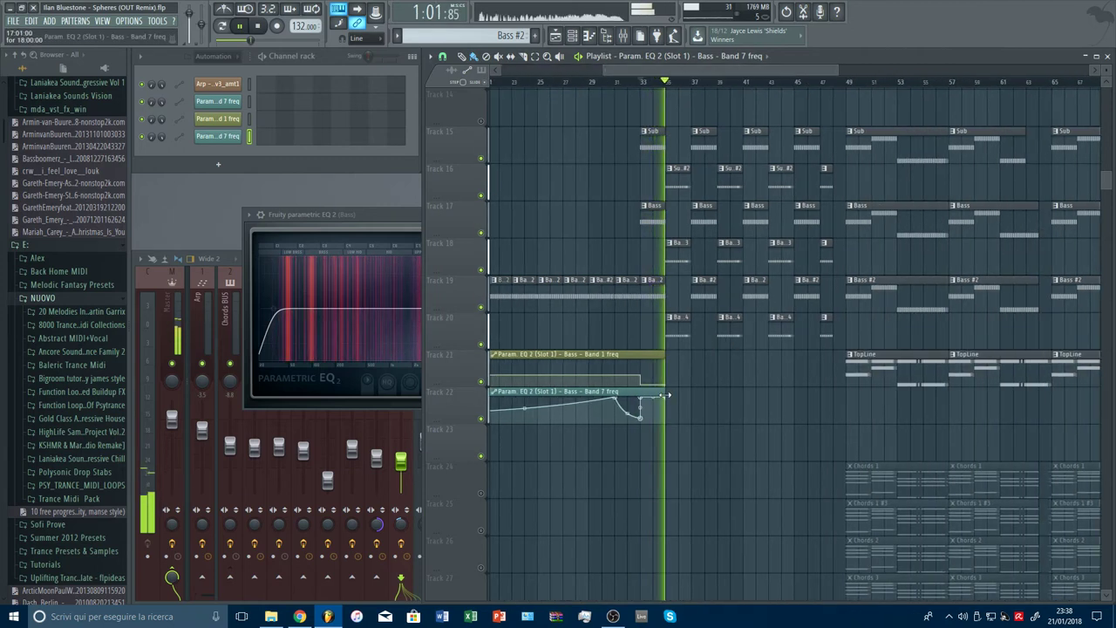
left_click_drag(666, 394, 745, 392)
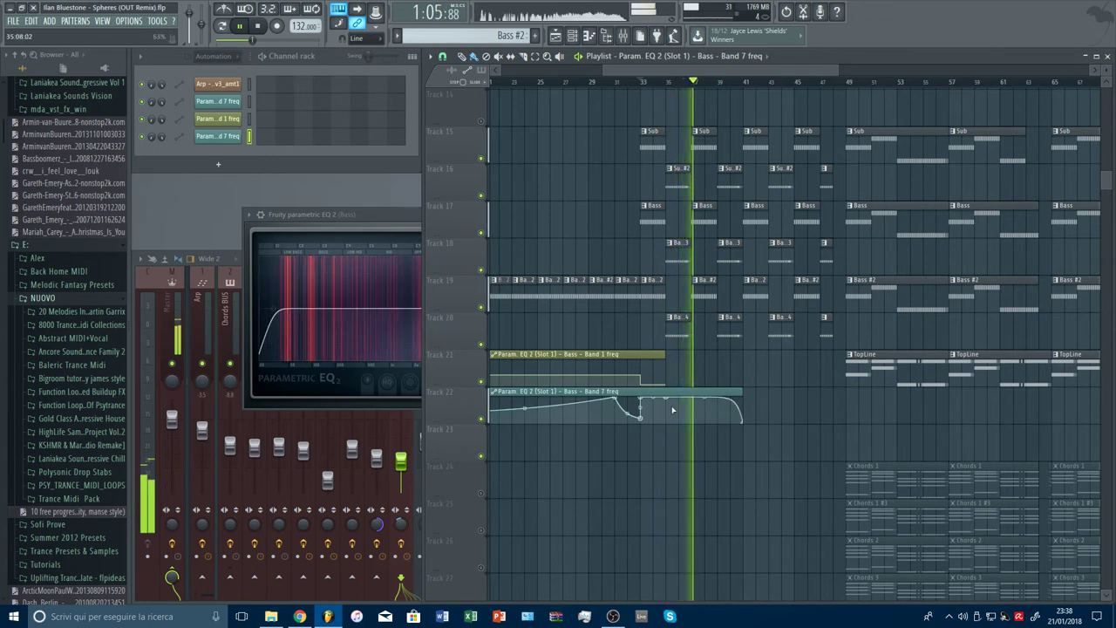
left_click_drag(744, 394, 781, 395)
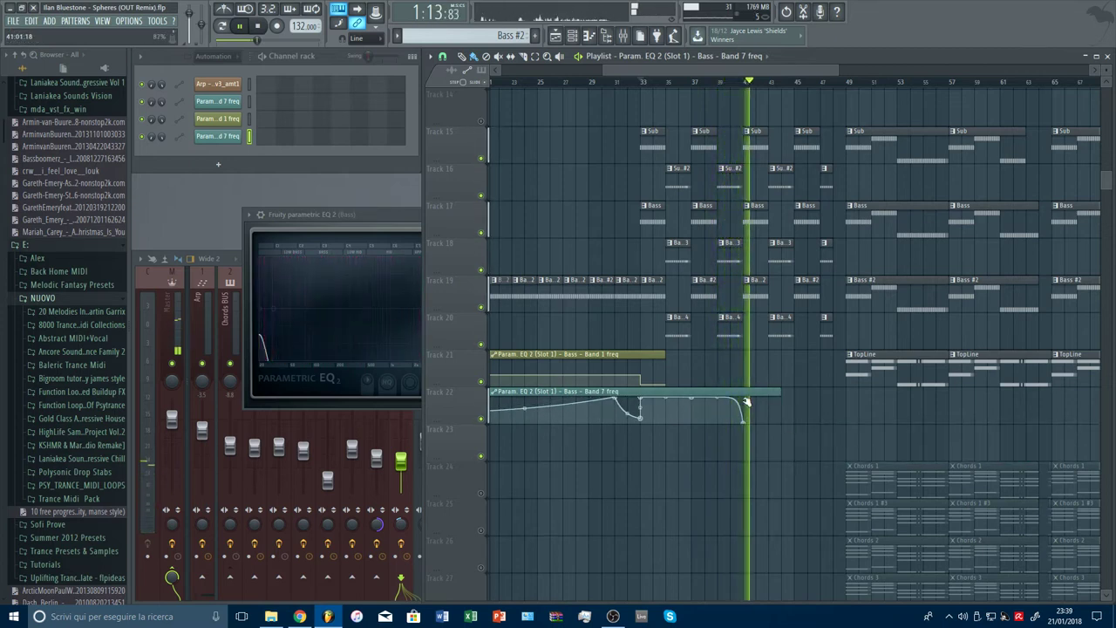
left_click(737, 85)
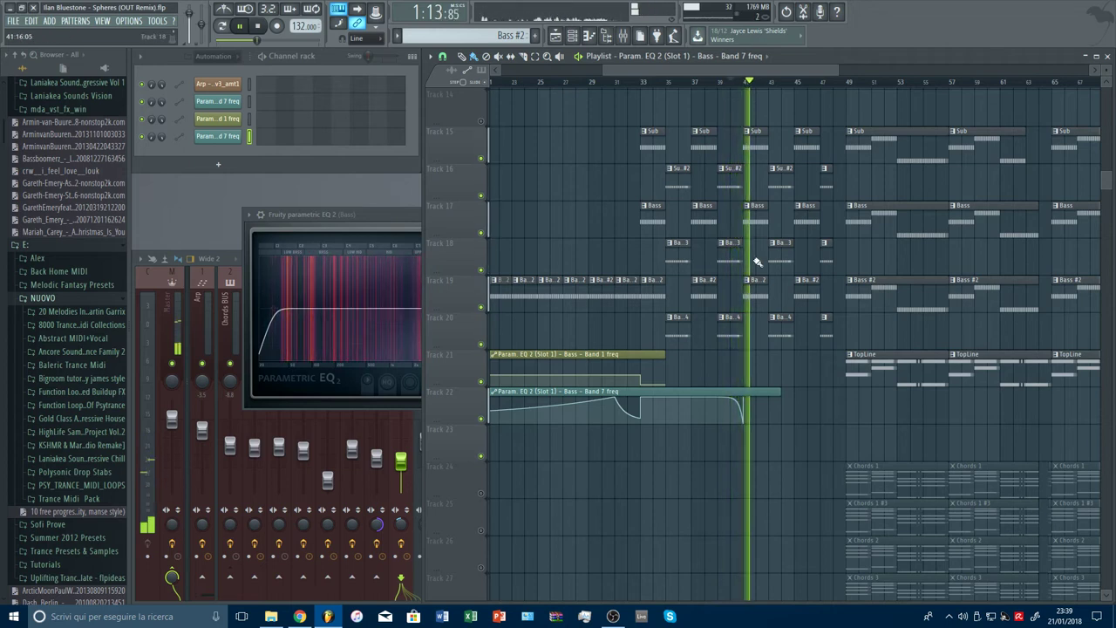
Enable all playlist tracks and play the full arrangement from just before bar 33.
left_click(1111, 81)
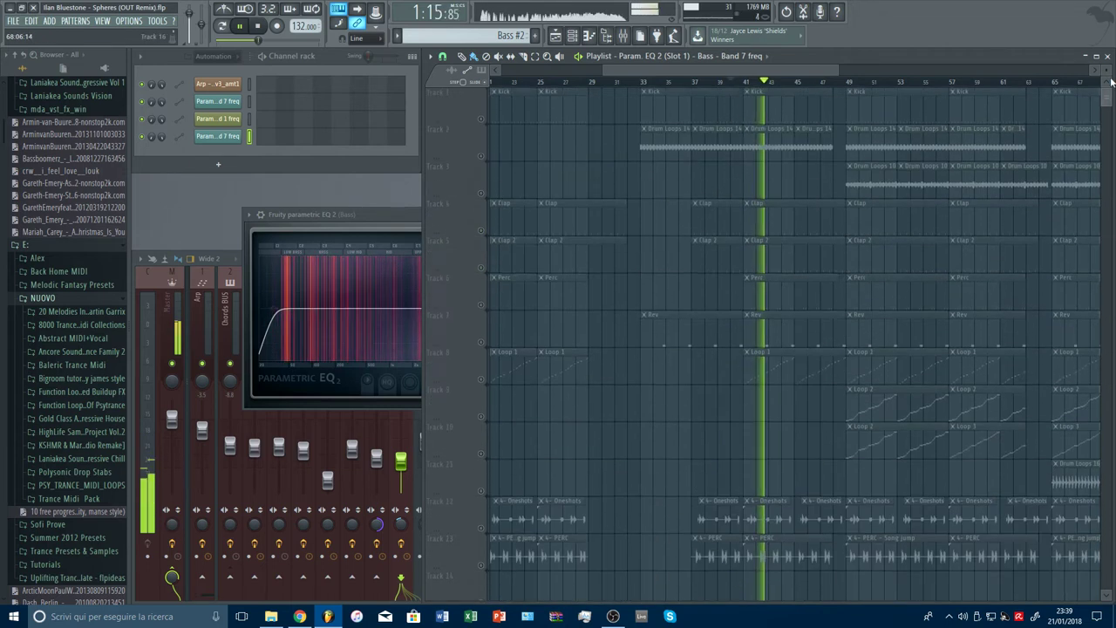
left_click_drag(1107, 82, 1107, 122)
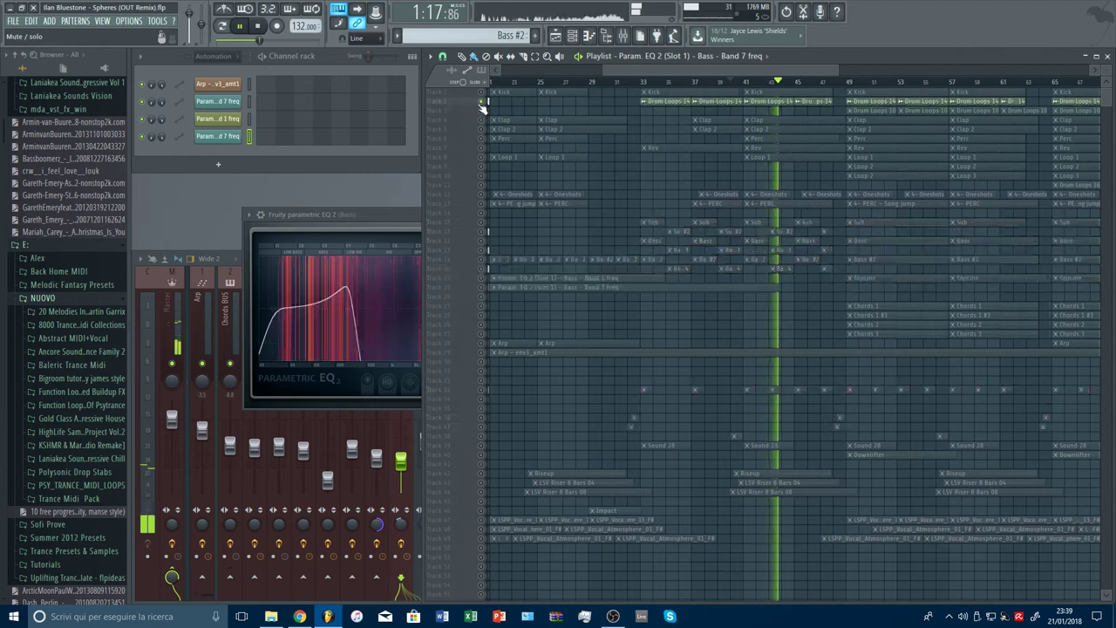
left_click(628, 83)
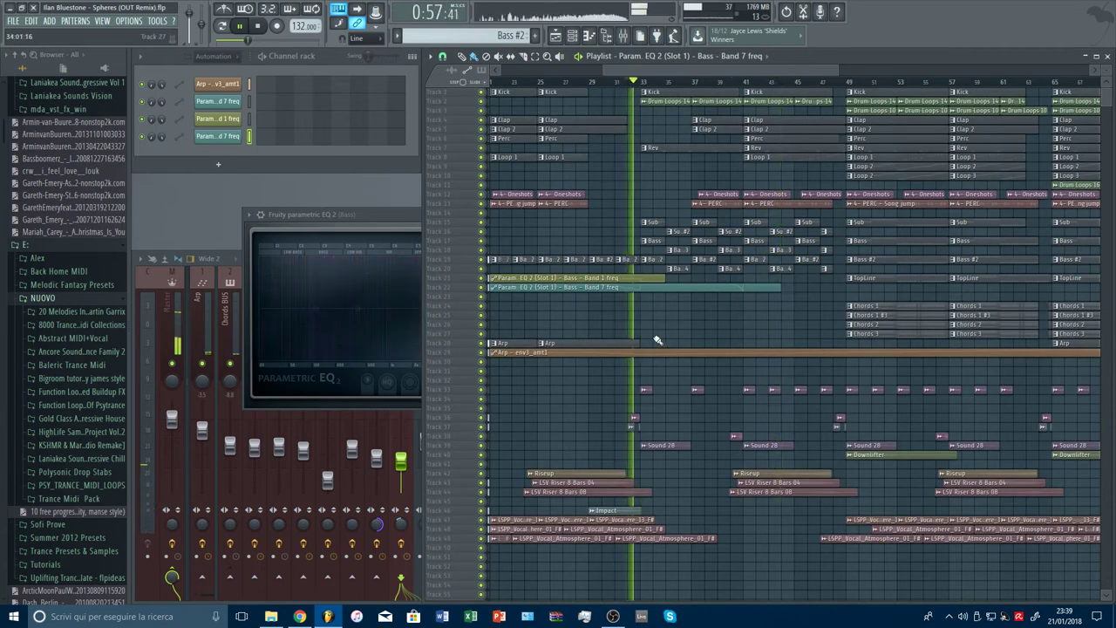
Close the Bass channel's Fruity parametric EQ 2, check the Bass insert in the mixer and return to the playlist.
left_click(385, 225)
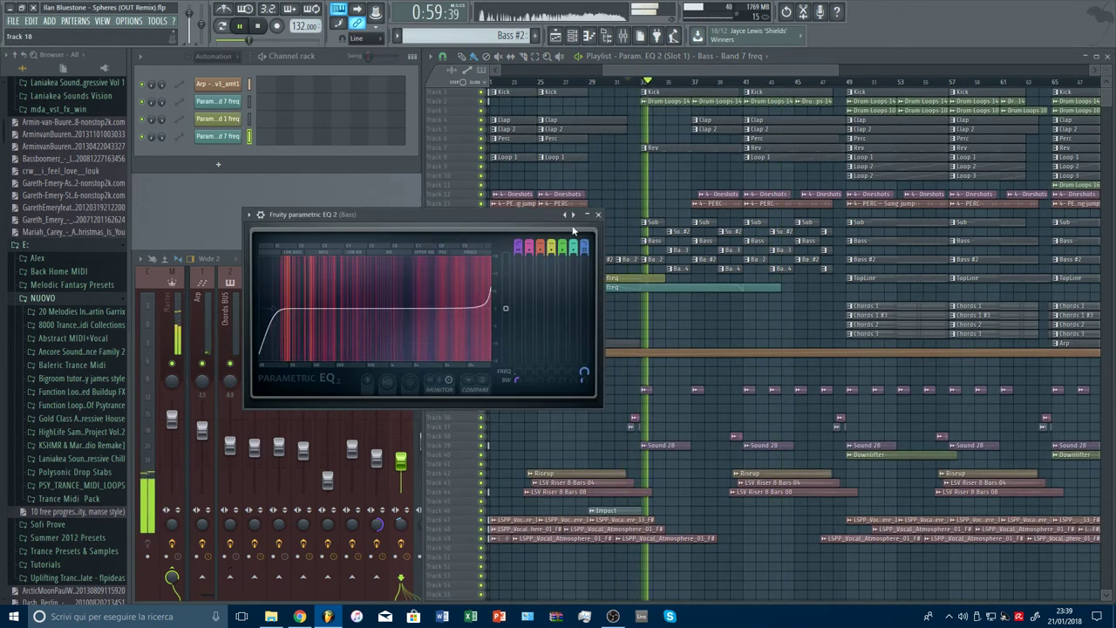
left_click(599, 215)
left_click(392, 328)
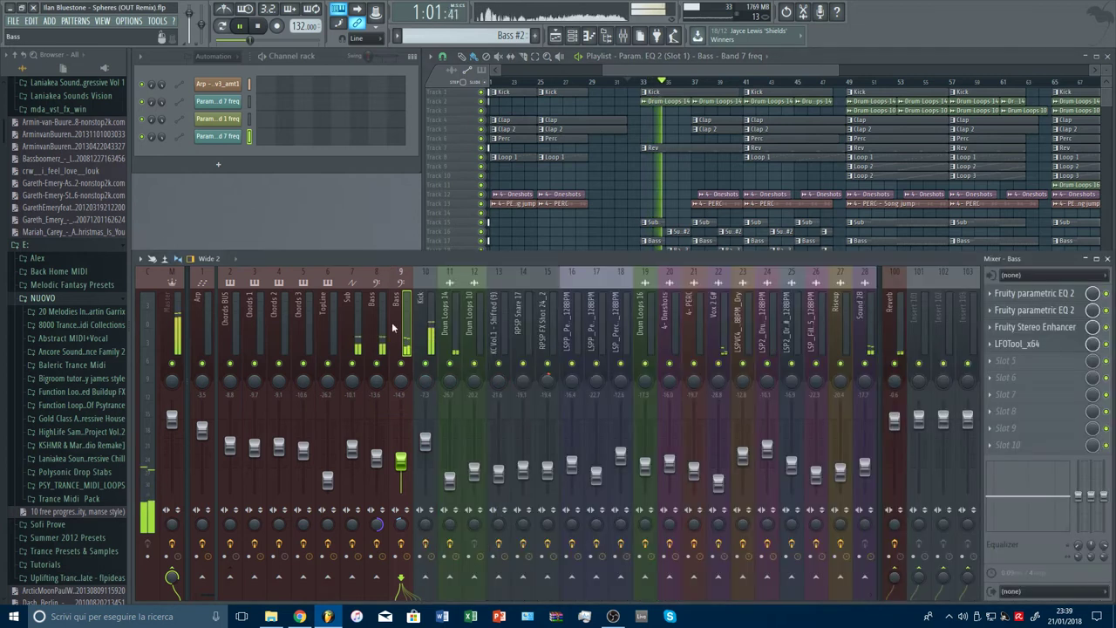
left_click(689, 130)
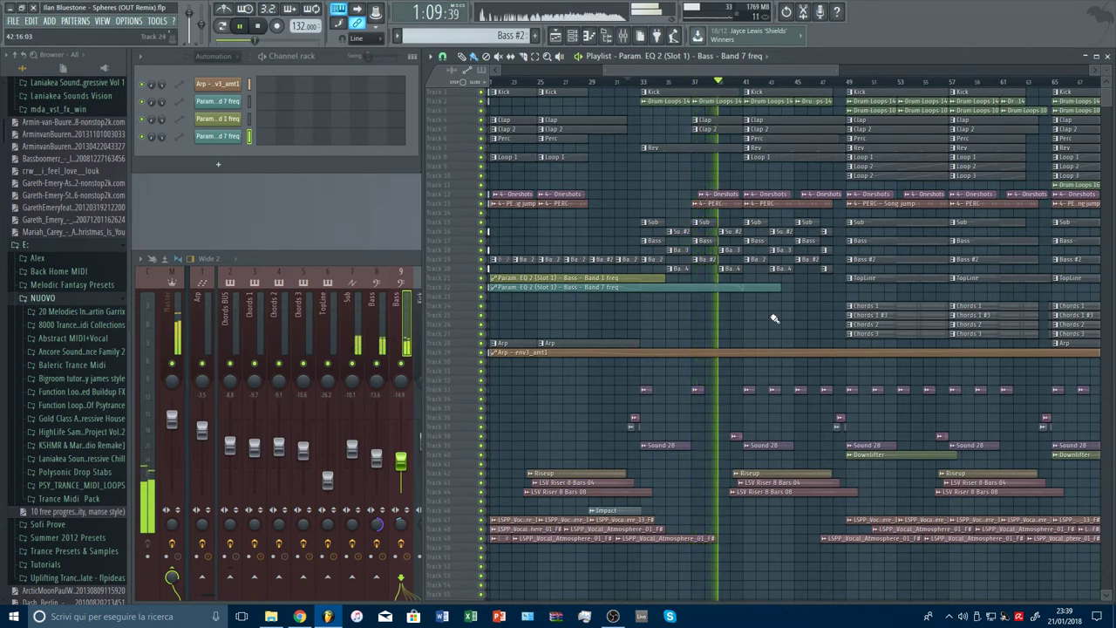
Insert an empty playlist track above the band 1 automation on Track 21.
scroll(926, 271, "up", 6)
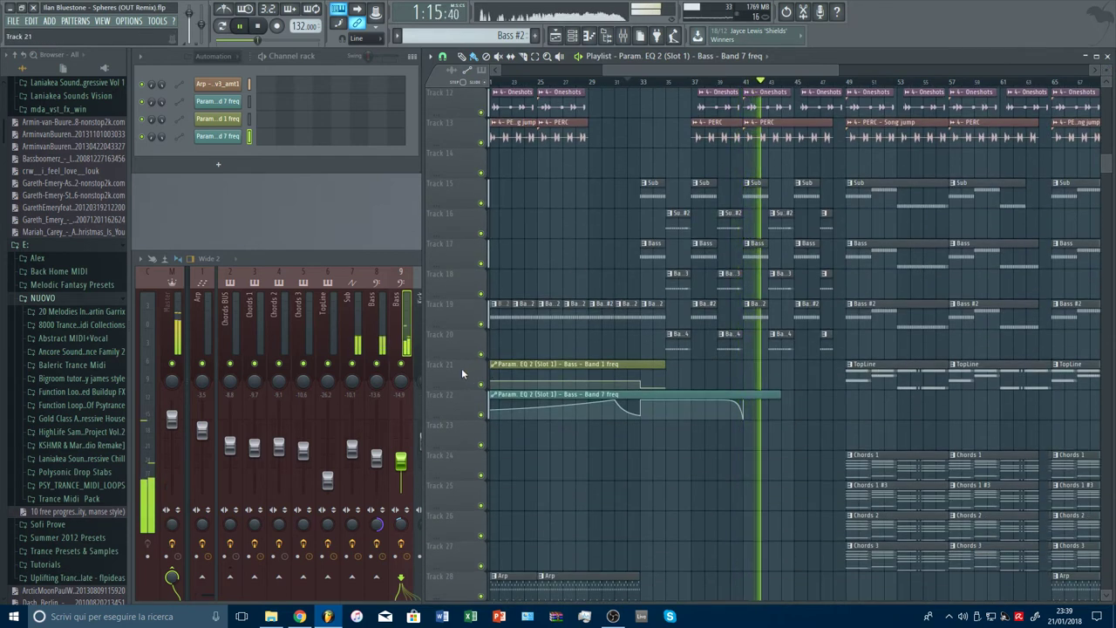
right_click(486, 371)
left_click(492, 529)
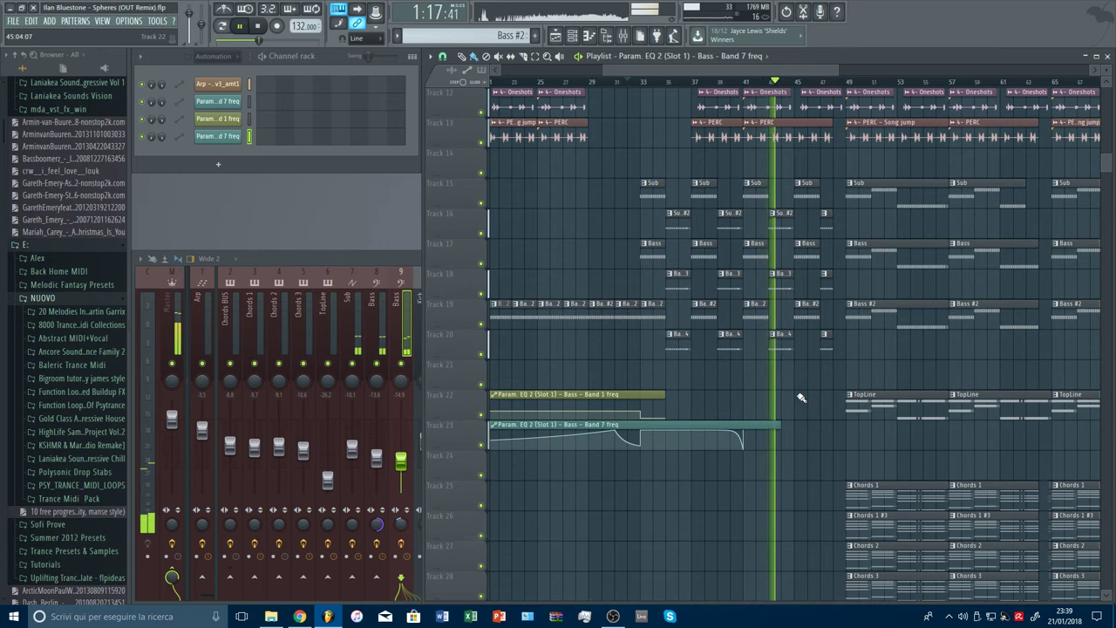
Move the four TopLine clips from Track 22 down to Track 24 and lengthen the band 7 automation clip to bar 49.
left_click_drag(877, 398, 877, 454)
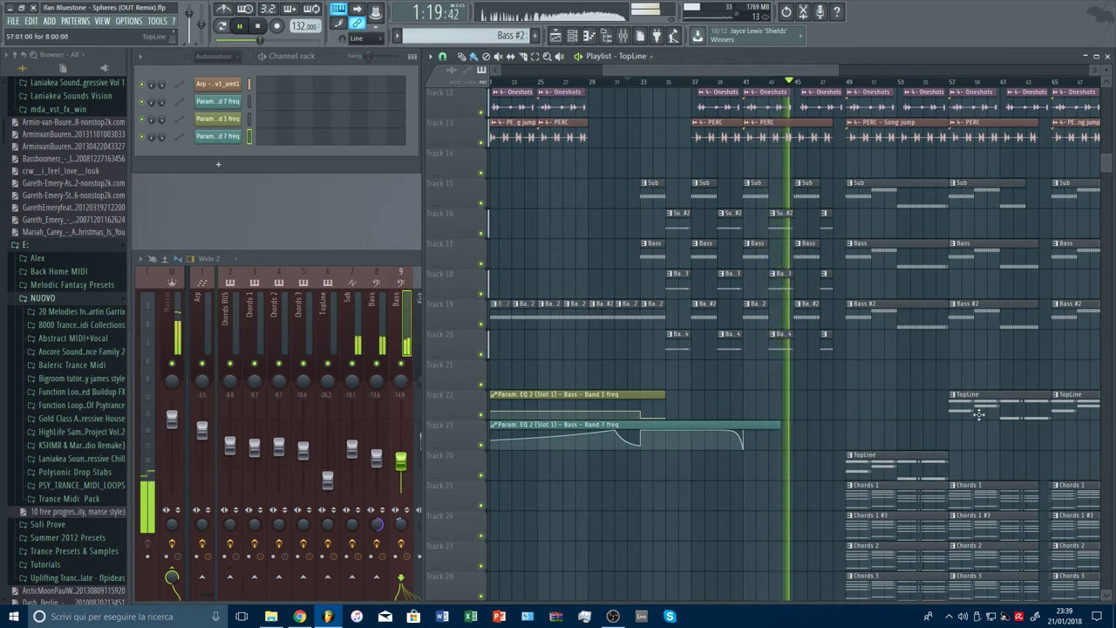
left_click_drag(978, 415, 978, 475)
left_click_drag(1073, 415, 1074, 475)
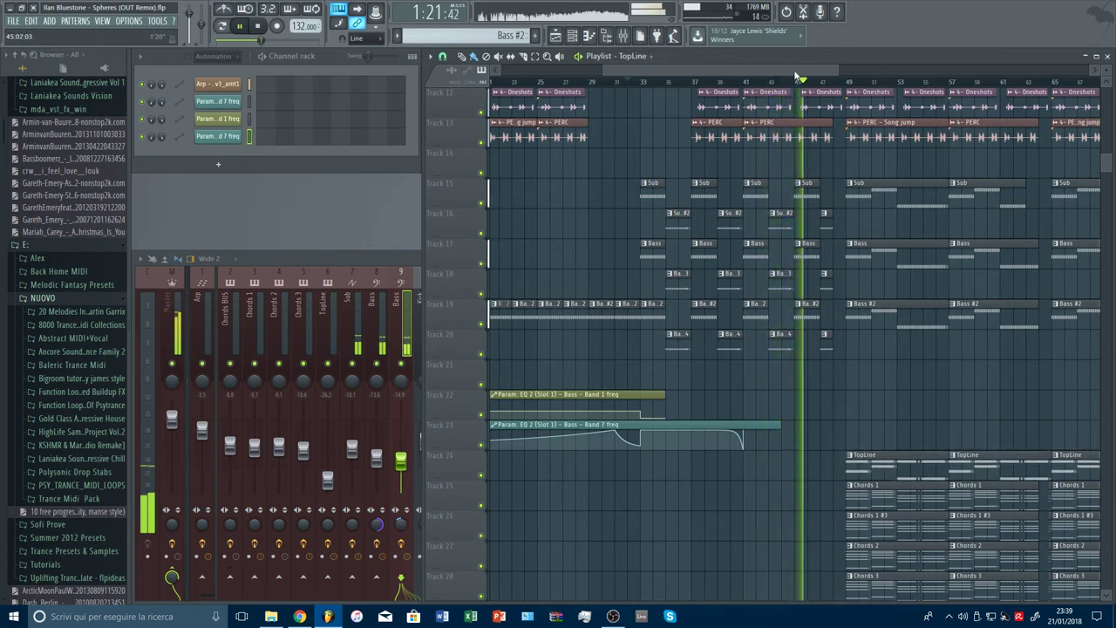
left_click_drag(795, 71, 889, 79)
left_click_drag(960, 419, 959, 484)
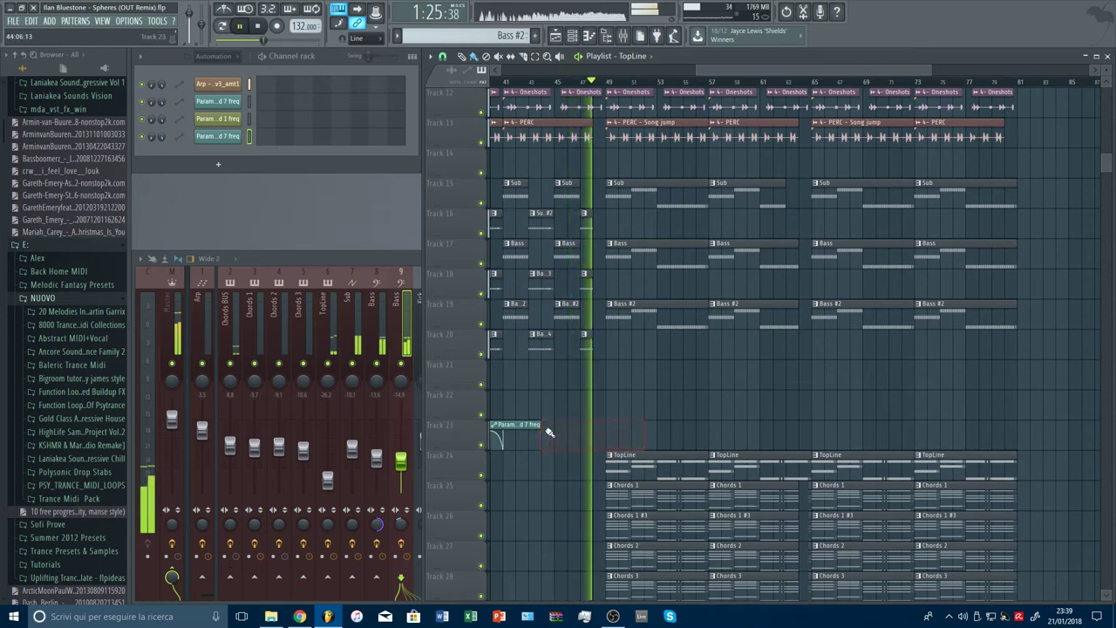
left_click_drag(542, 426, 605, 427)
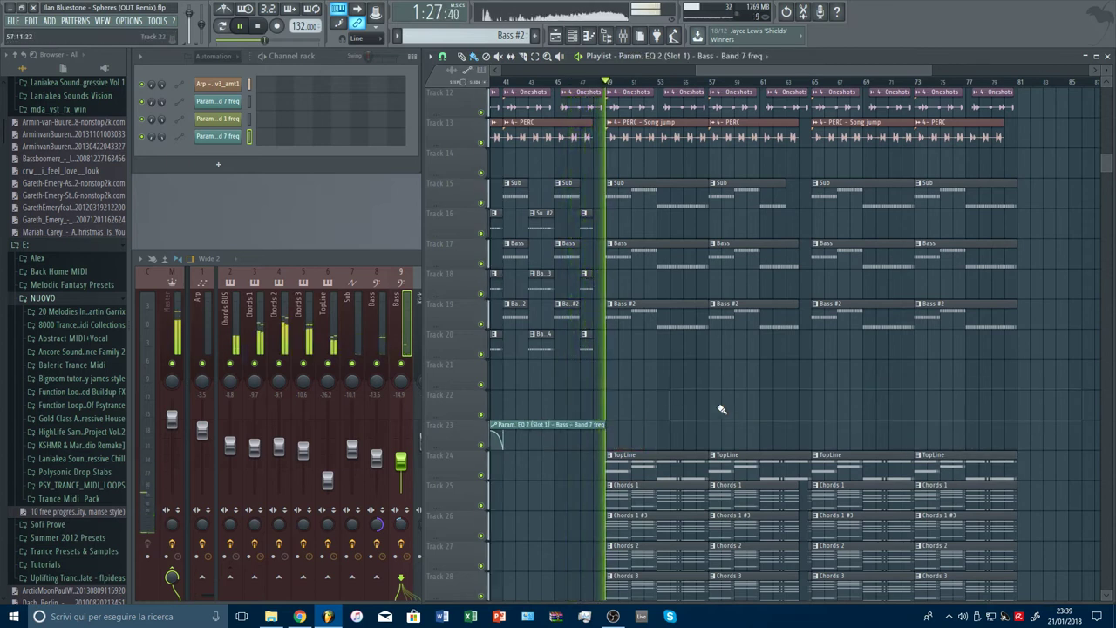
Review the whole arrangement during playback, from the drum tracks down to the bass, chord and effect tracks.
scroll(721, 409, "down", 5)
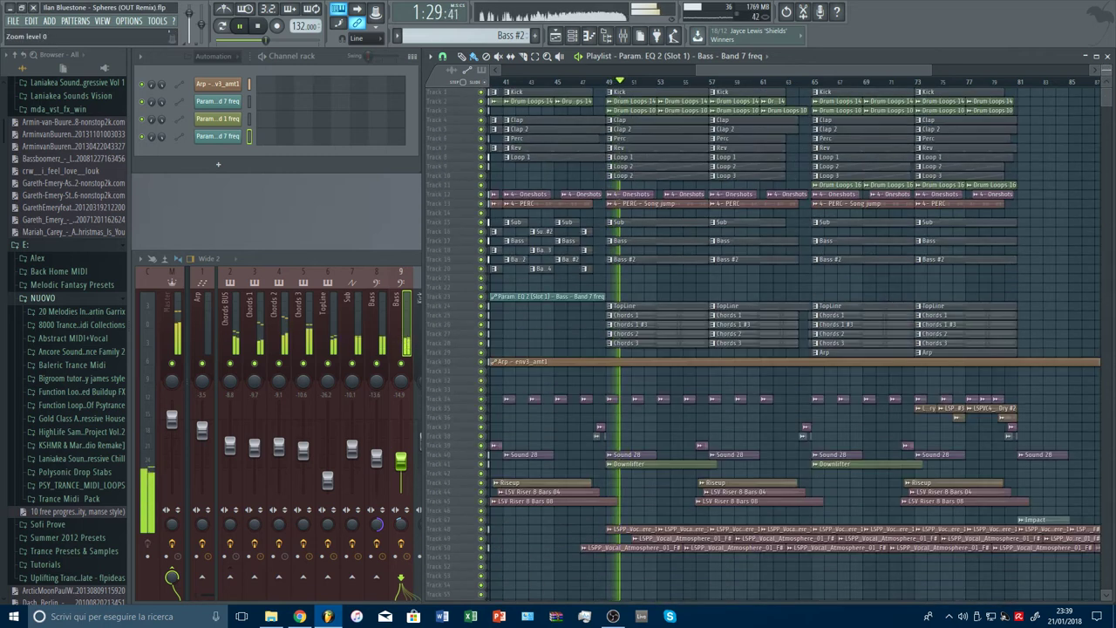
scroll(720, 409, "up", 5)
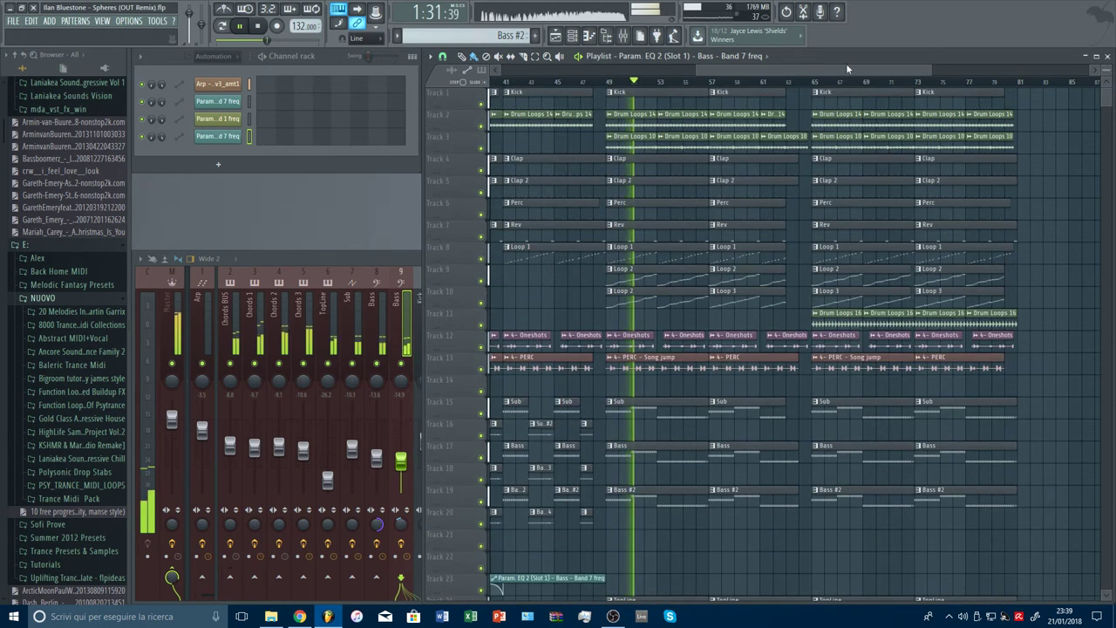
left_click_drag(737, 72, 694, 77)
scroll(704, 85, "down", 3)
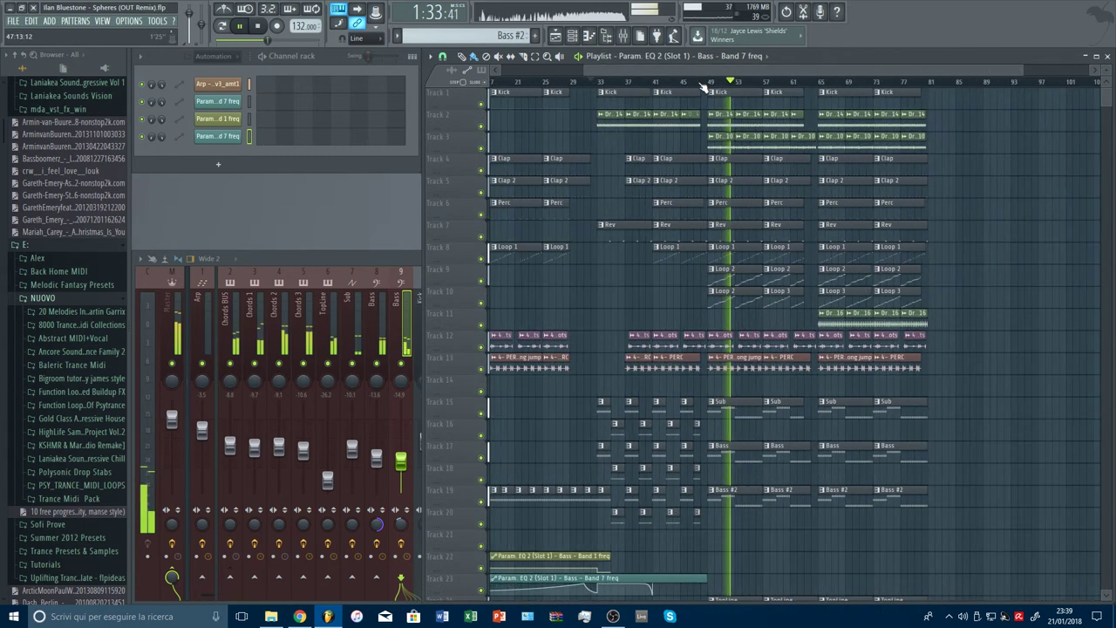
scroll(755, 393, "down", 2)
scroll(755, 394, "down", 4)
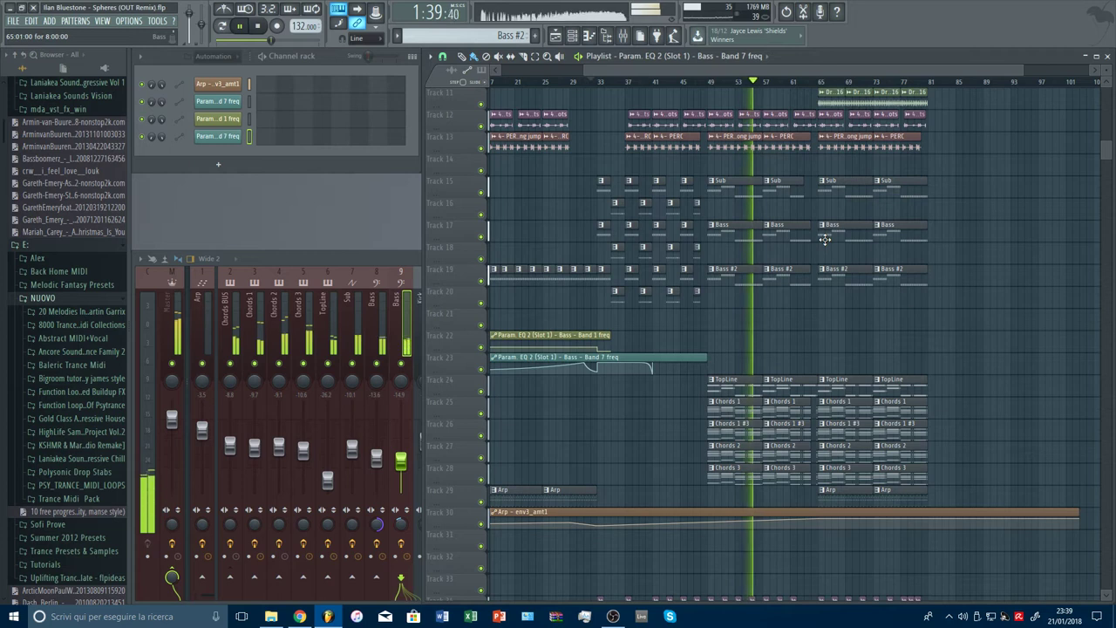
scroll(927, 309, "down", 5)
scroll(926, 310, "up", 6)
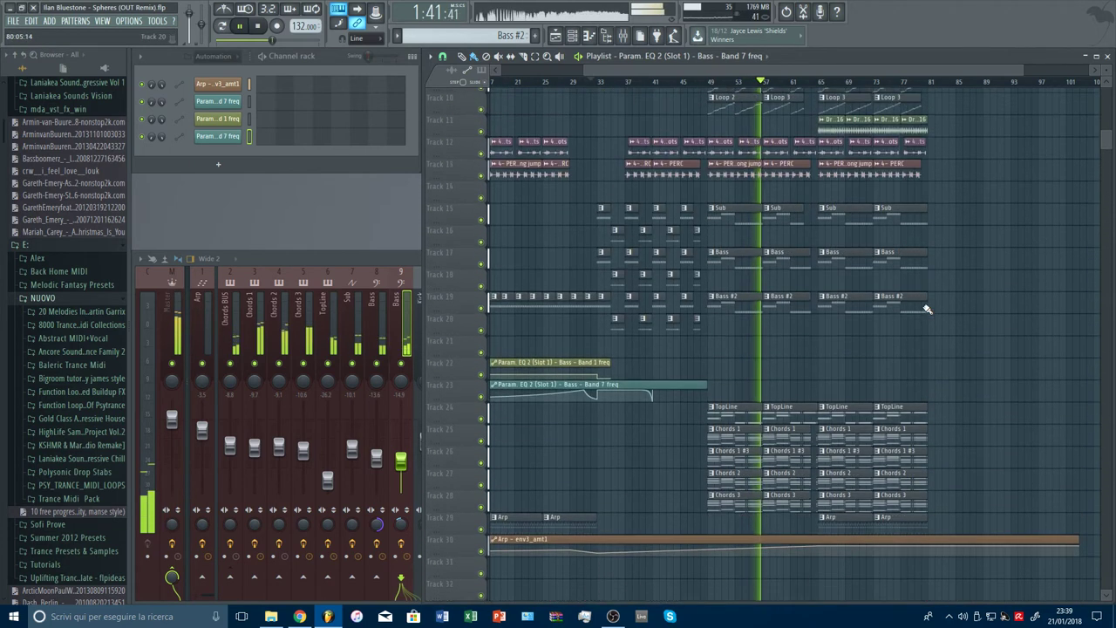
scroll(926, 309, "up", 5)
Stop playback and open the Samples folder of the Ancore Sounds Spire Trance Family 2 pack.
key("space")
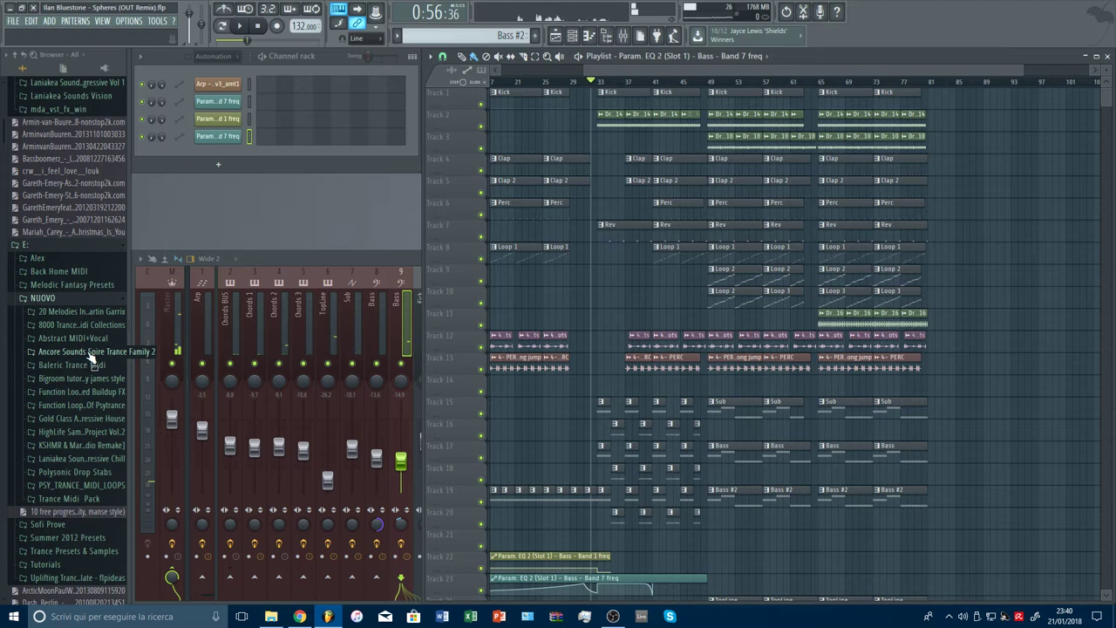
left_click(89, 353)
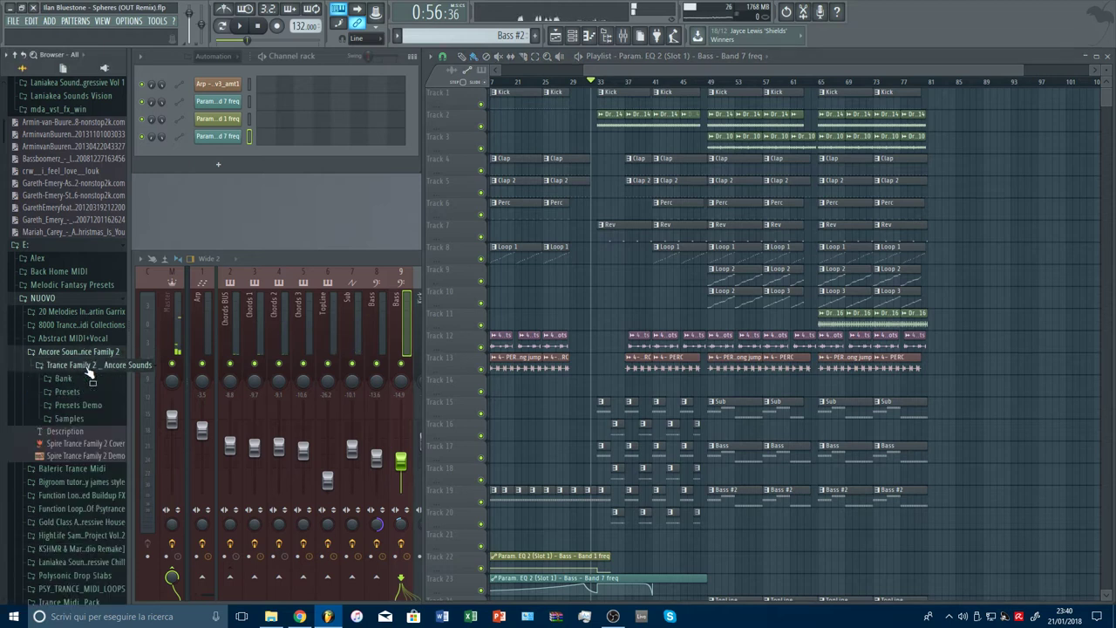
left_click(99, 417)
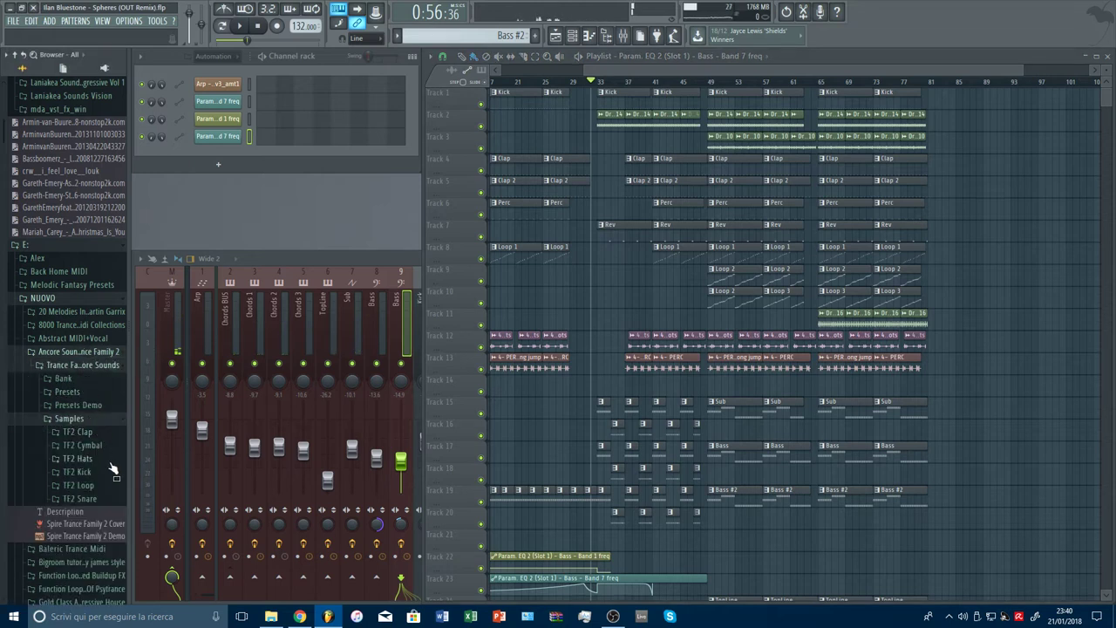
Audition the snare samples in the TF2 Snare folder.
left_click(104, 497)
left_click(104, 469)
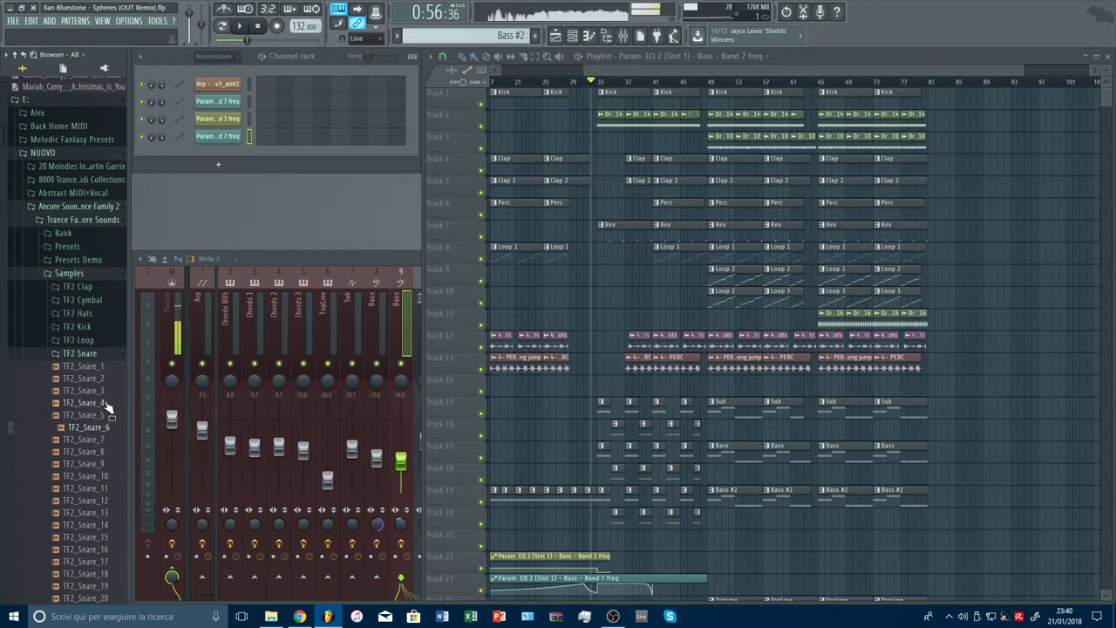
scroll(104, 391, "down", 4)
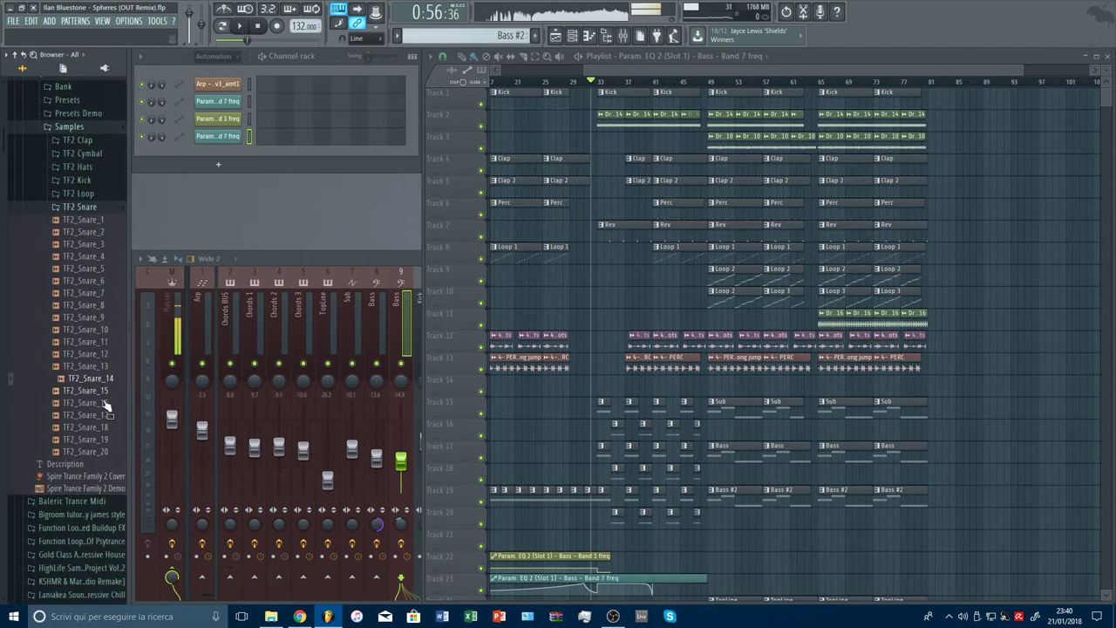
left_click(102, 207)
Audition the 128 BPM drum loops in TF2 Loop and the kicks in TF2 Kick.
left_click(96, 193)
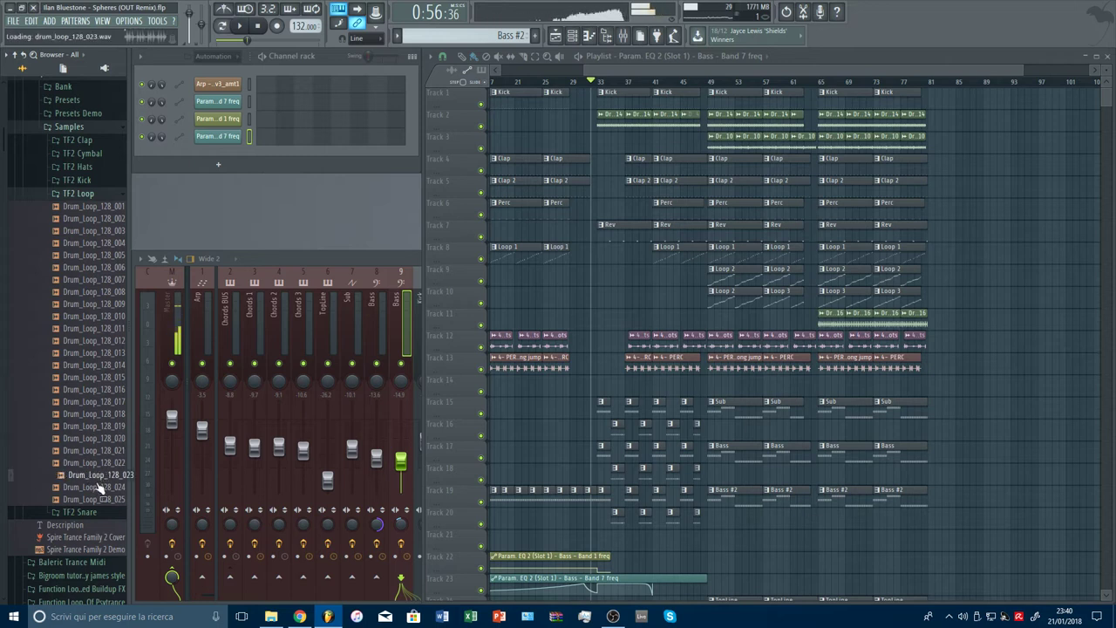
left_click(85, 195)
left_click(97, 182)
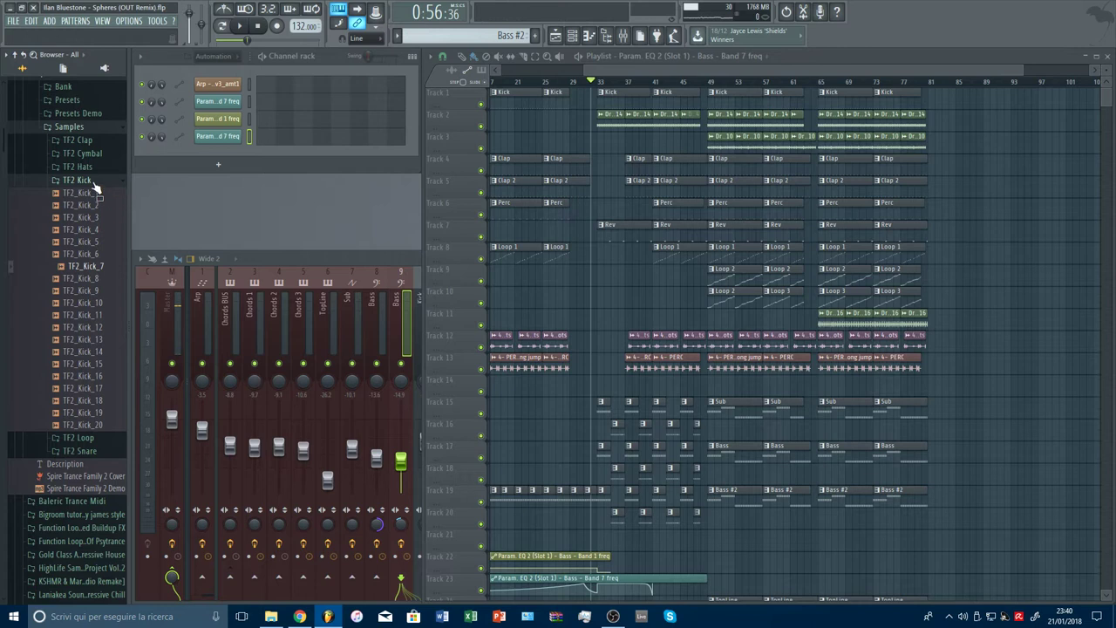
Audition the closed and open hi-hat samples in the TF2 Hats folder.
left_click(97, 169)
left_click(85, 179)
left_click(90, 193)
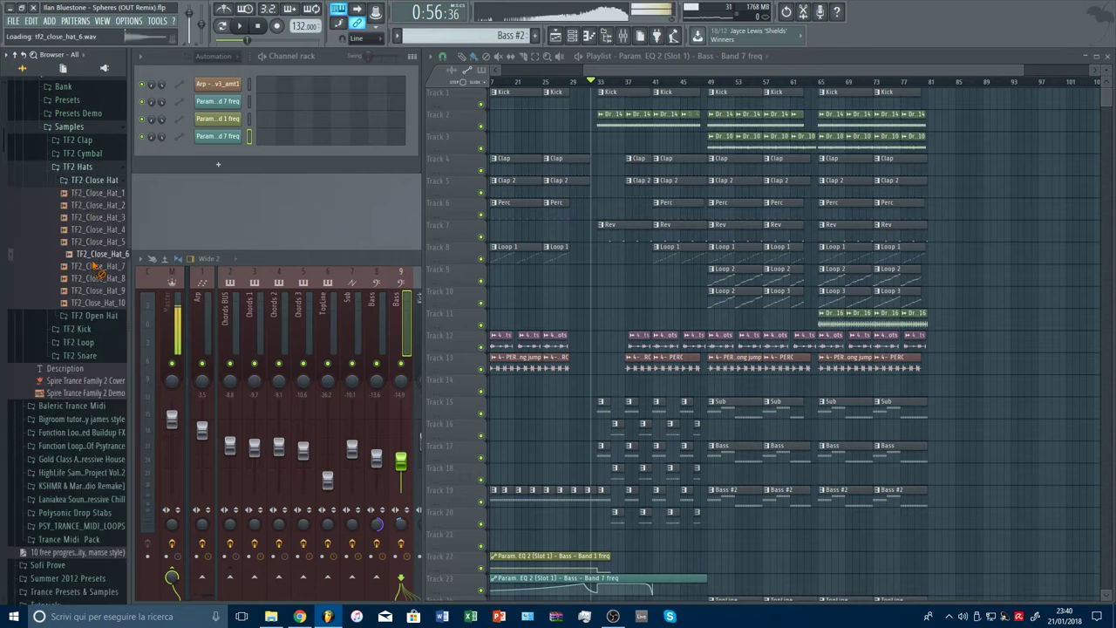
left_click(102, 181)
left_click(103, 193)
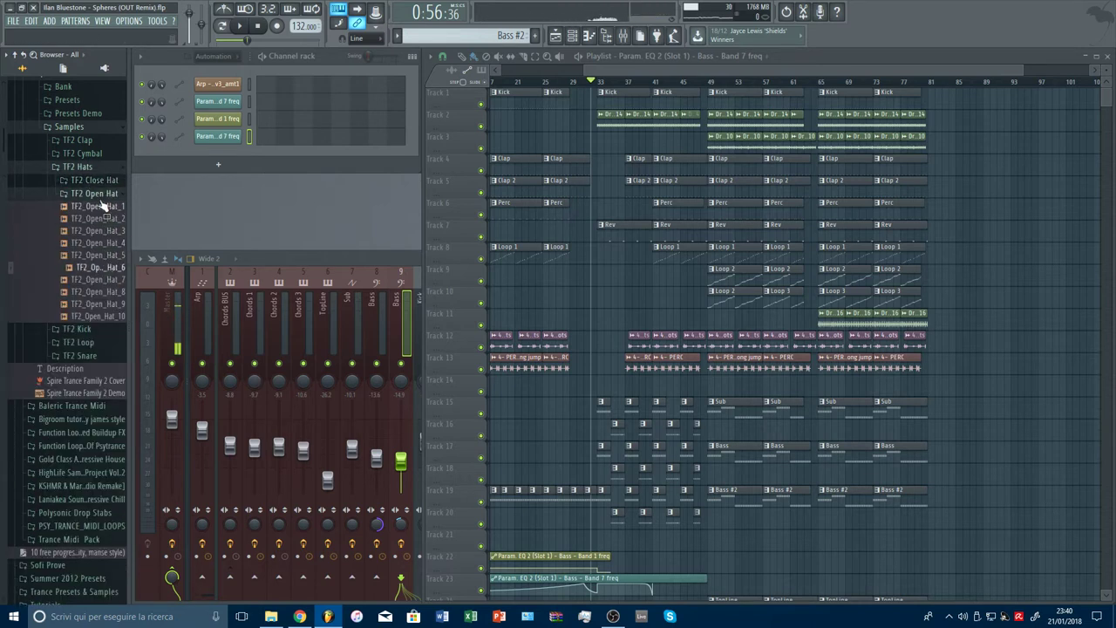
left_click(102, 194)
left_click(103, 168)
Audition the samples in the TF2 Cymbal and TF2 Clap folders.
left_click(103, 154)
left_click(108, 180)
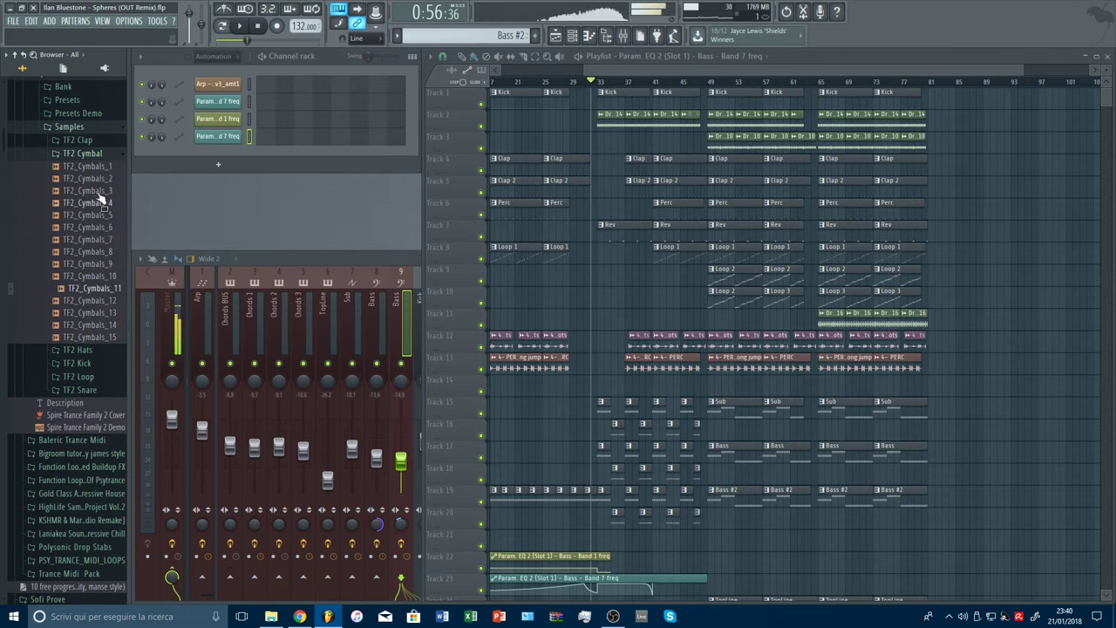
left_click(96, 154)
left_click(78, 140)
left_click(94, 165)
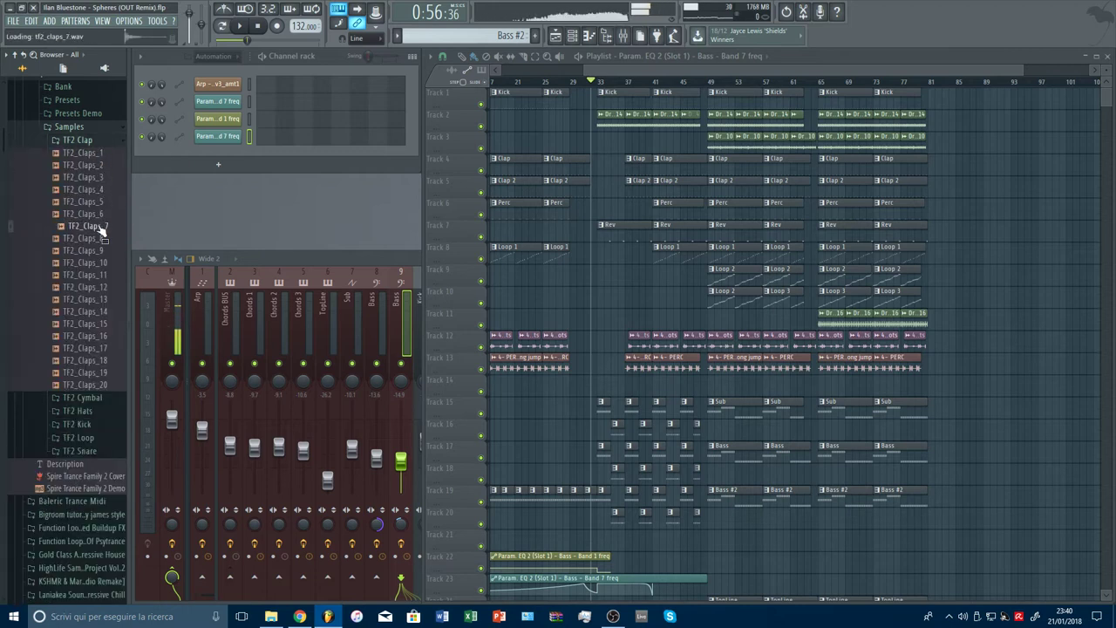
left_click(107, 311)
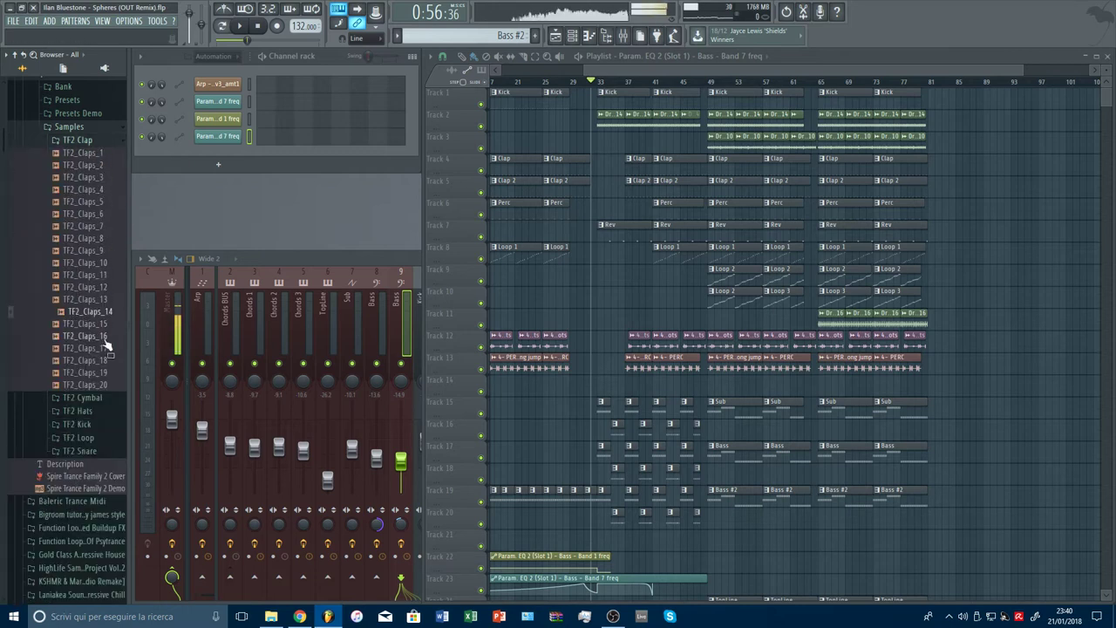
left_click(98, 141)
Collapse the Samples folder and the whole Ancore Sounds Spire Trance Family 2 pack.
left_click(99, 129)
scroll(98, 133, "up", 3)
left_click(94, 219)
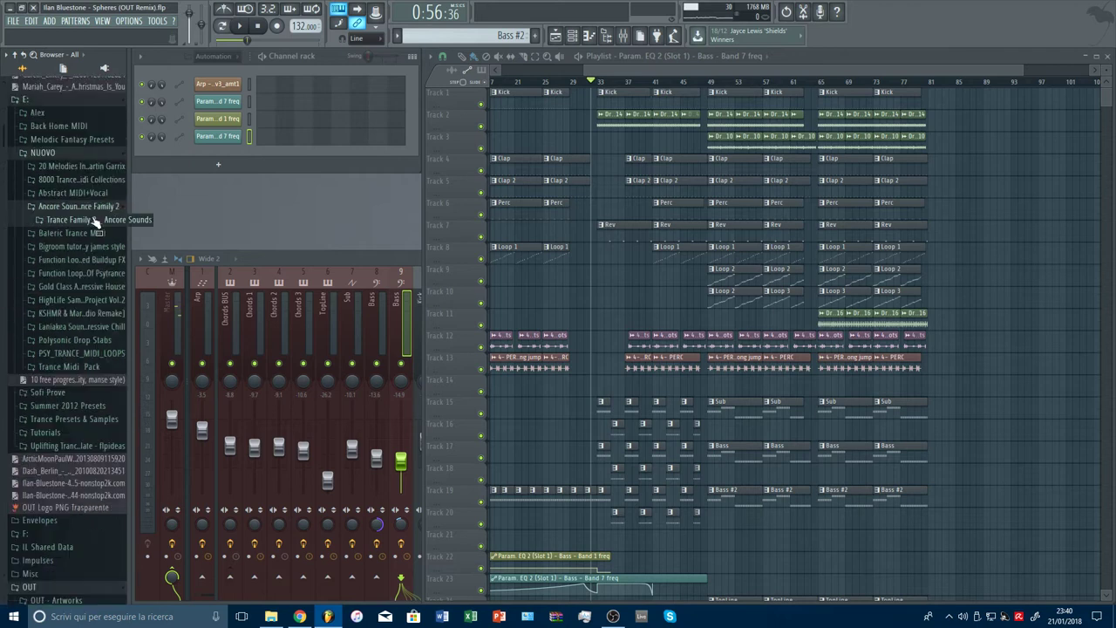
left_click(98, 207)
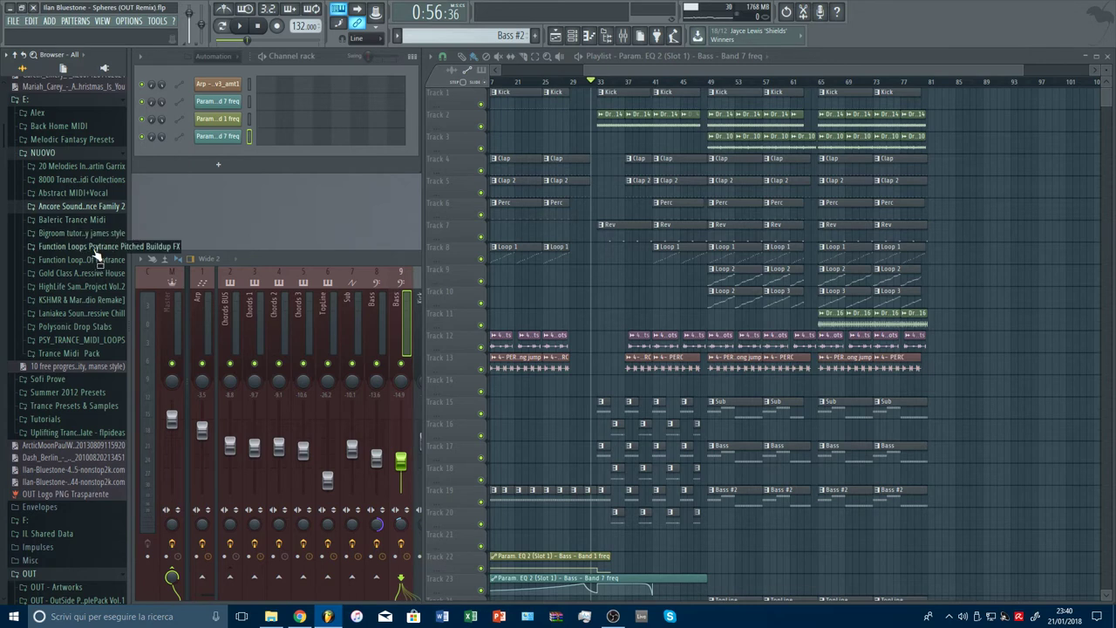
Open the Function Loops Psytrance Pitched Buildup FX pack and audition the triggered SFX in its WAV samples folder.
left_click(91, 248)
left_click(97, 261)
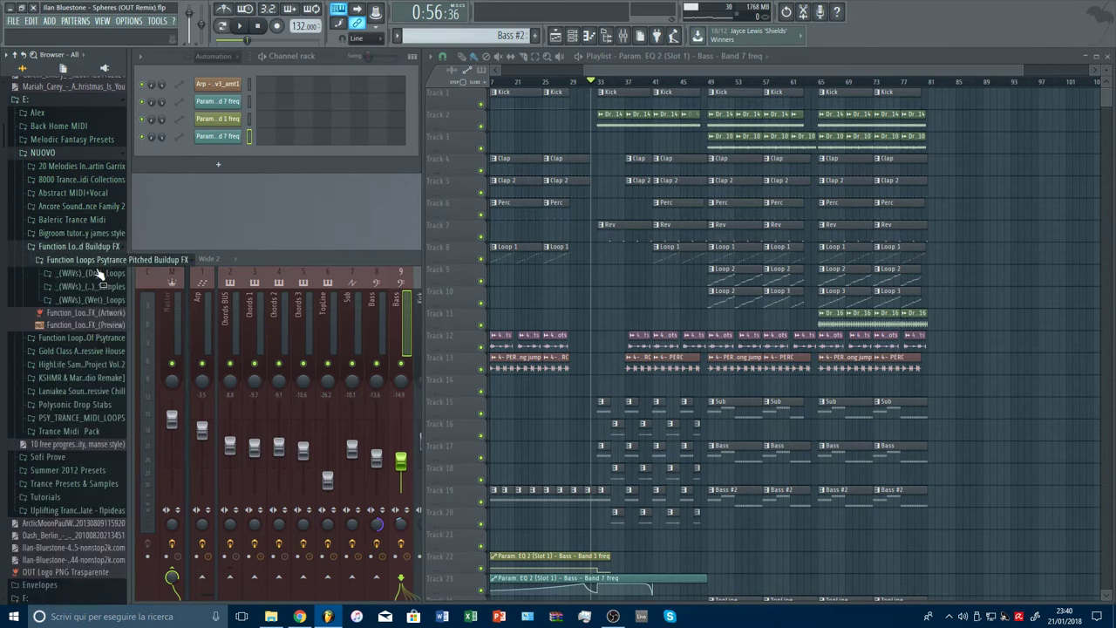
left_click(96, 286)
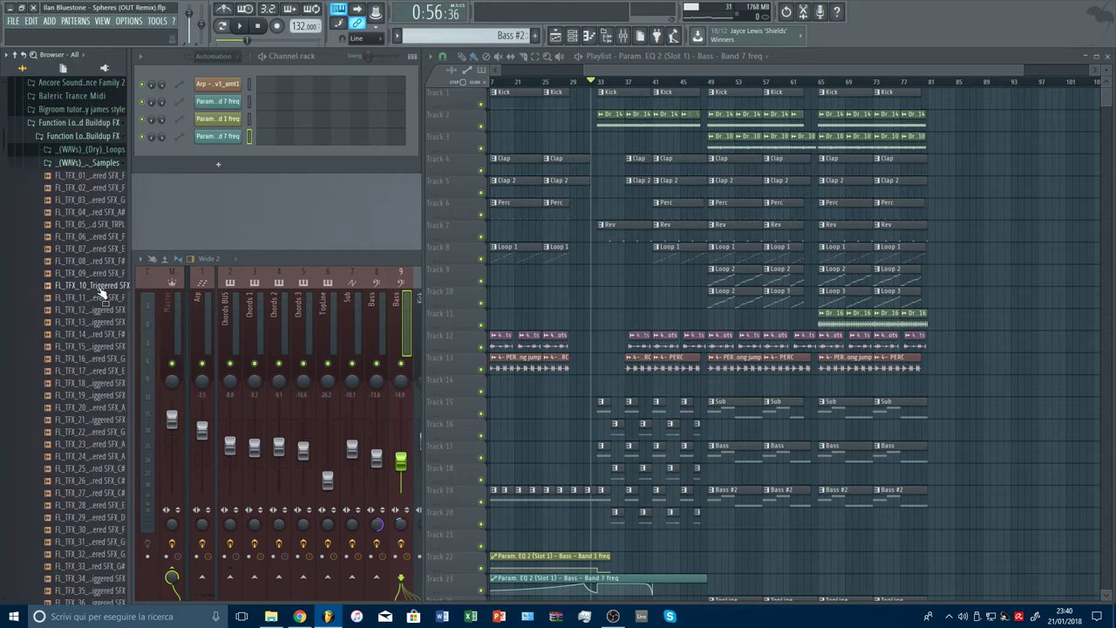
left_click(101, 293)
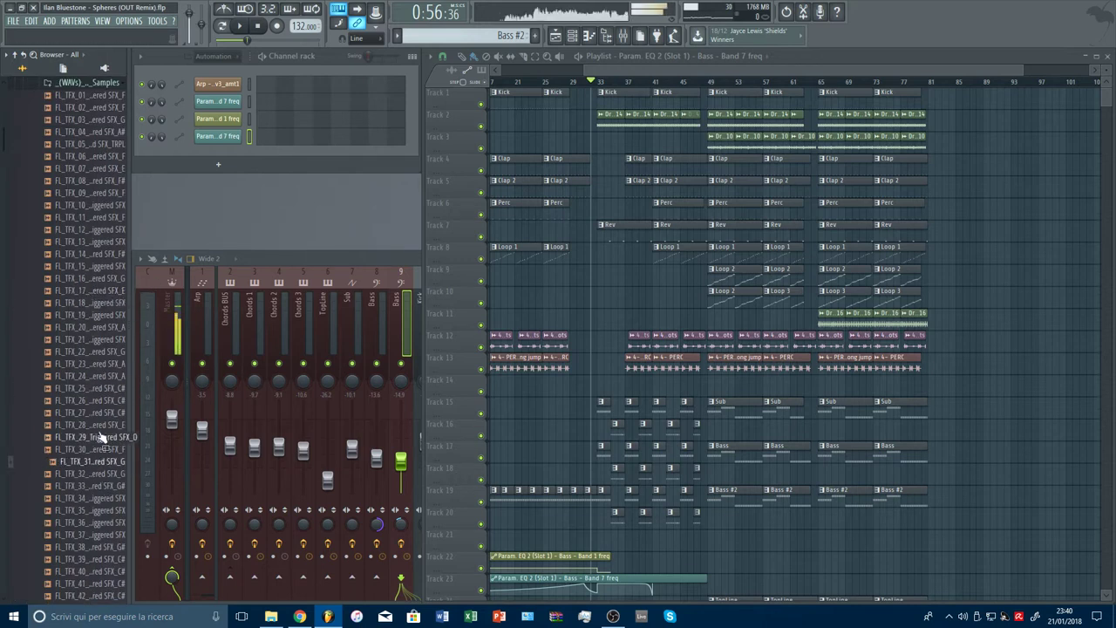
left_click(109, 88)
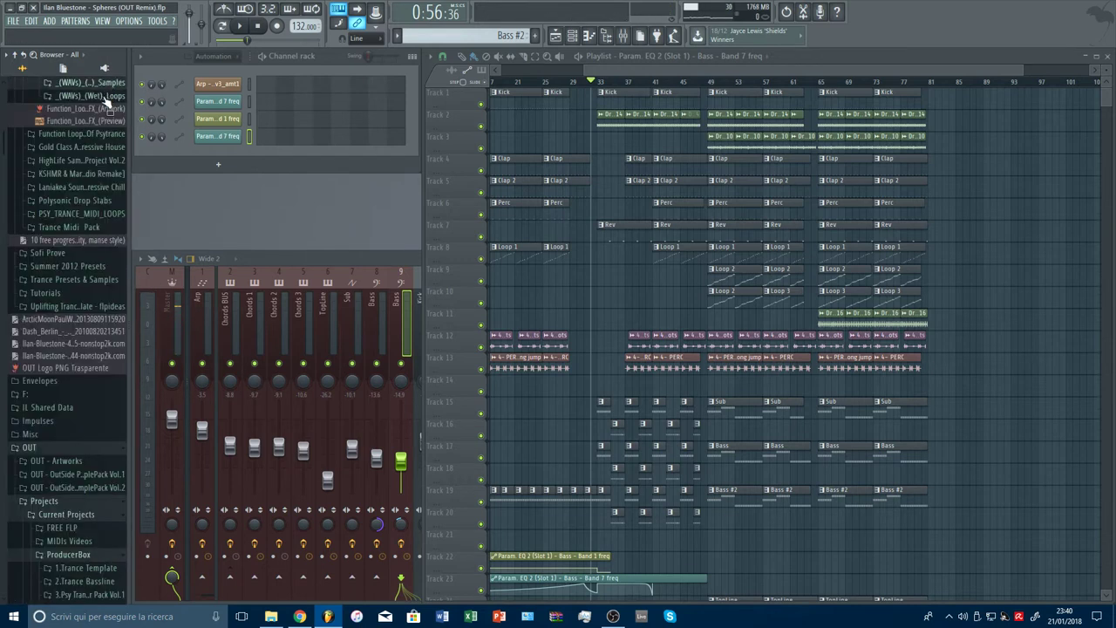
Audition the triggered SFX in the wet loops folder of the Pitched Buildup FX pack.
left_click(106, 95)
left_click(105, 107)
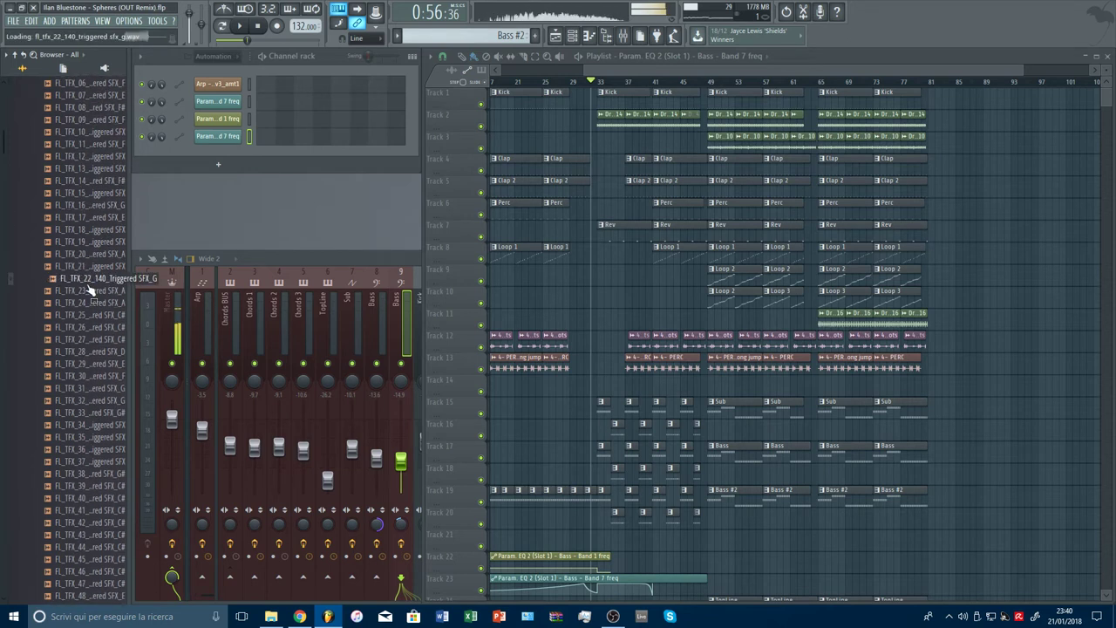
scroll(91, 301, "down", 8)
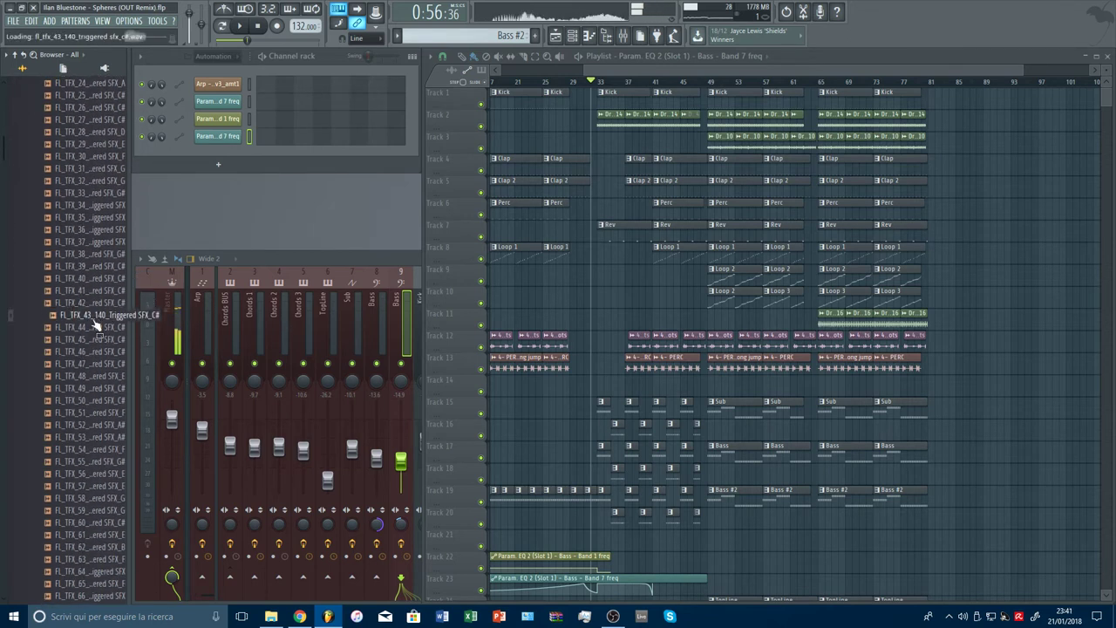
scroll(95, 340, "down", 4)
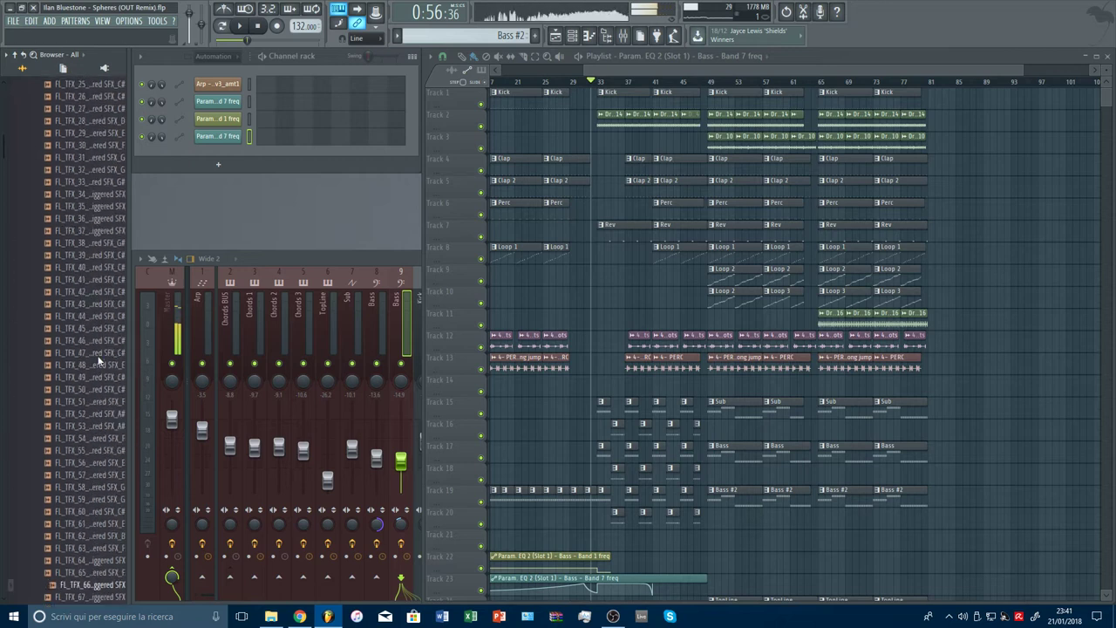
scroll(101, 357, "up", 14)
Audition the triggered SFX in the dry loops folder and collapse the Pitched Buildup FX pack.
left_click(97, 193)
scroll(102, 163, "down", 2)
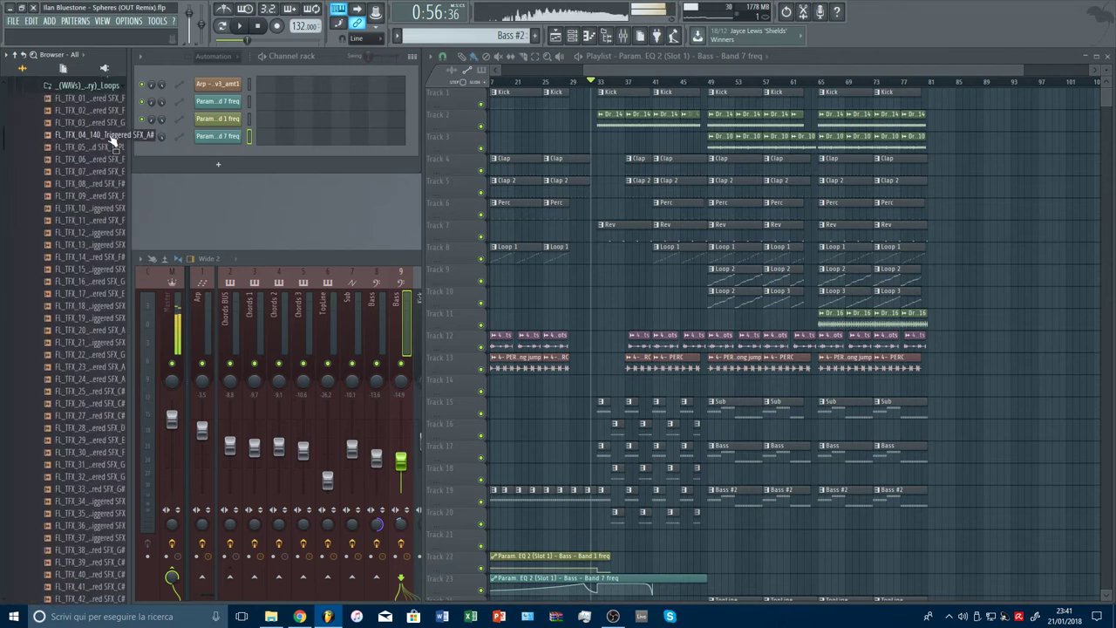
left_click(108, 157)
scroll(98, 261, "down", 15)
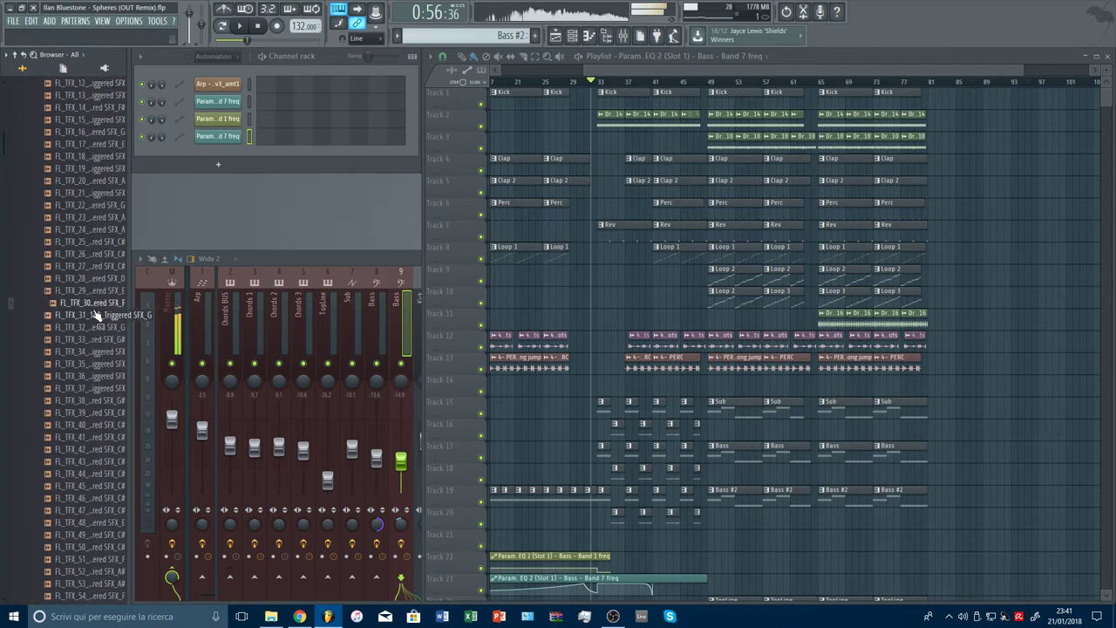
scroll(92, 315, "up", 15)
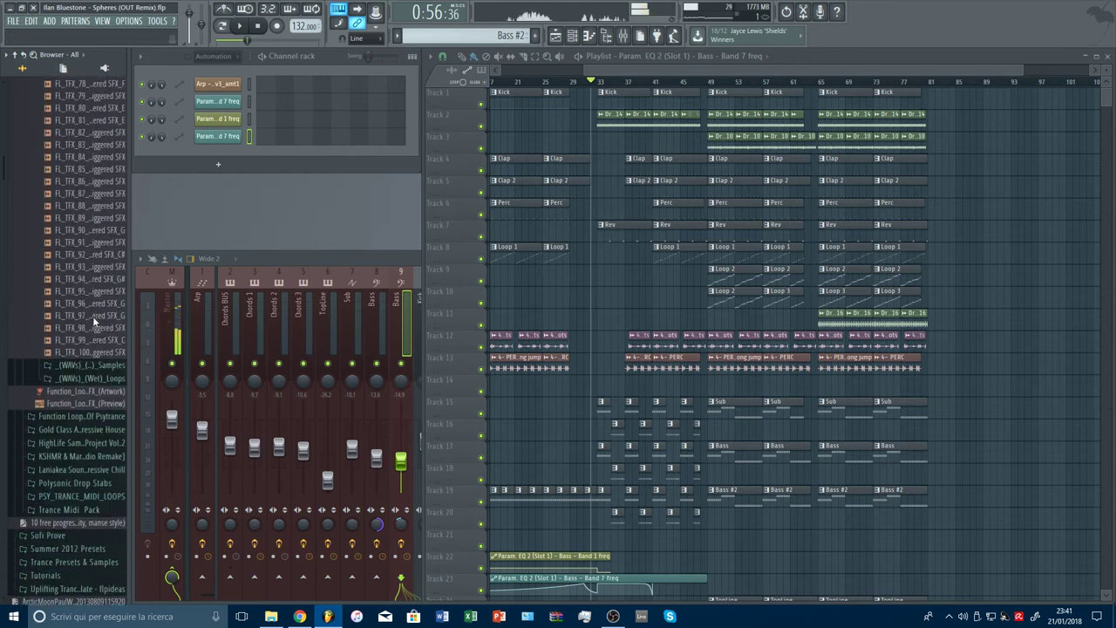
left_click(101, 228)
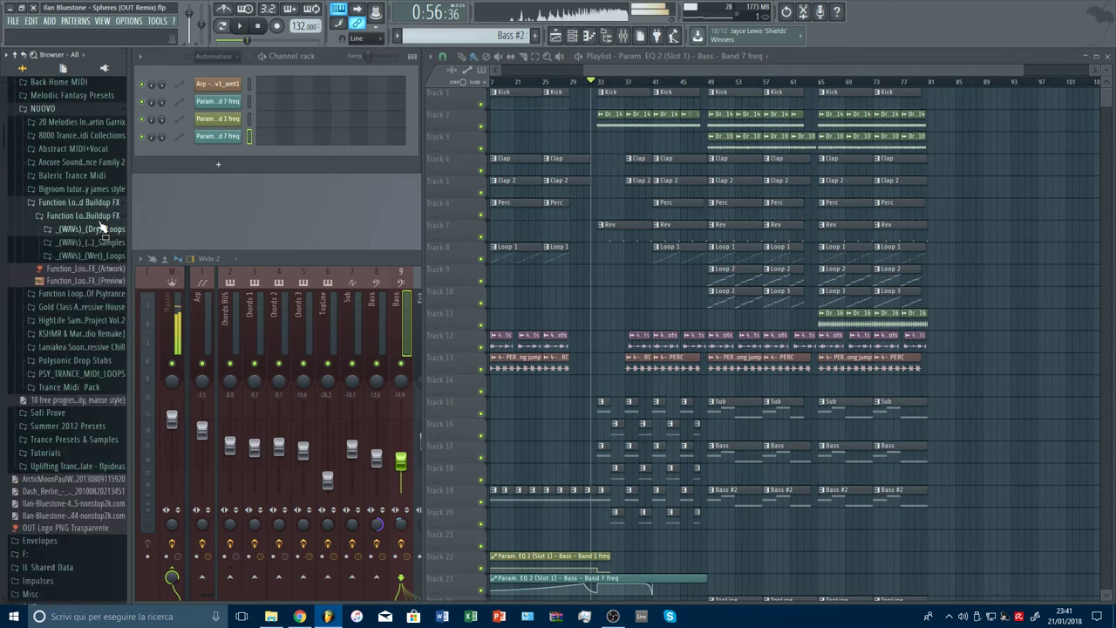
left_click(100, 217)
left_click(100, 204)
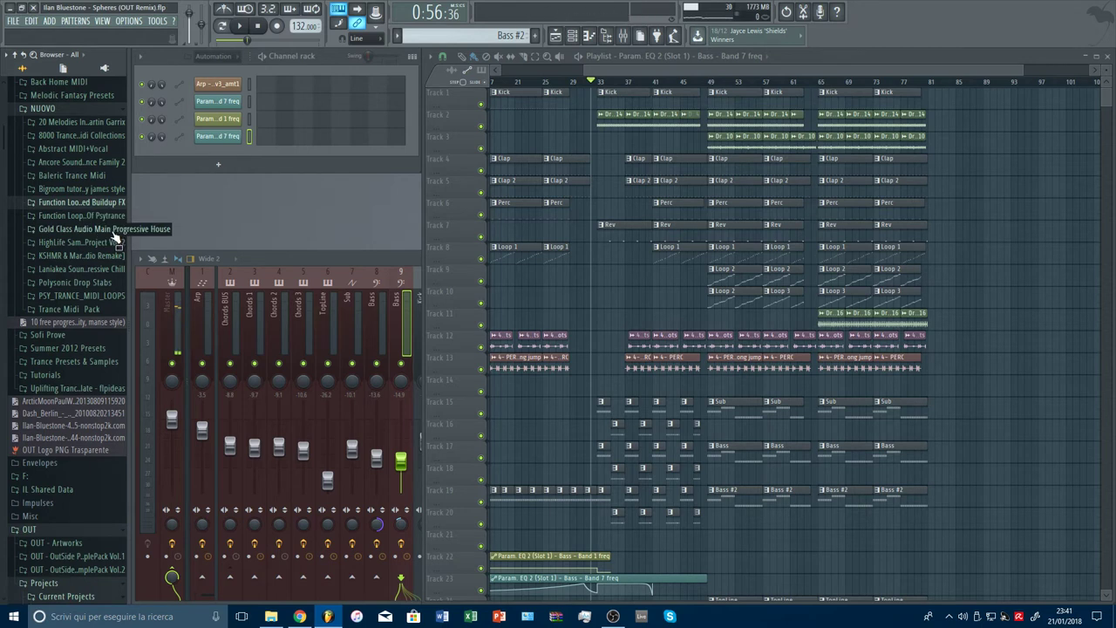
Open the Gold Class Audio Main Progressive House pack and audition the Kit_01 full mix.
left_click(110, 230)
left_click(113, 242)
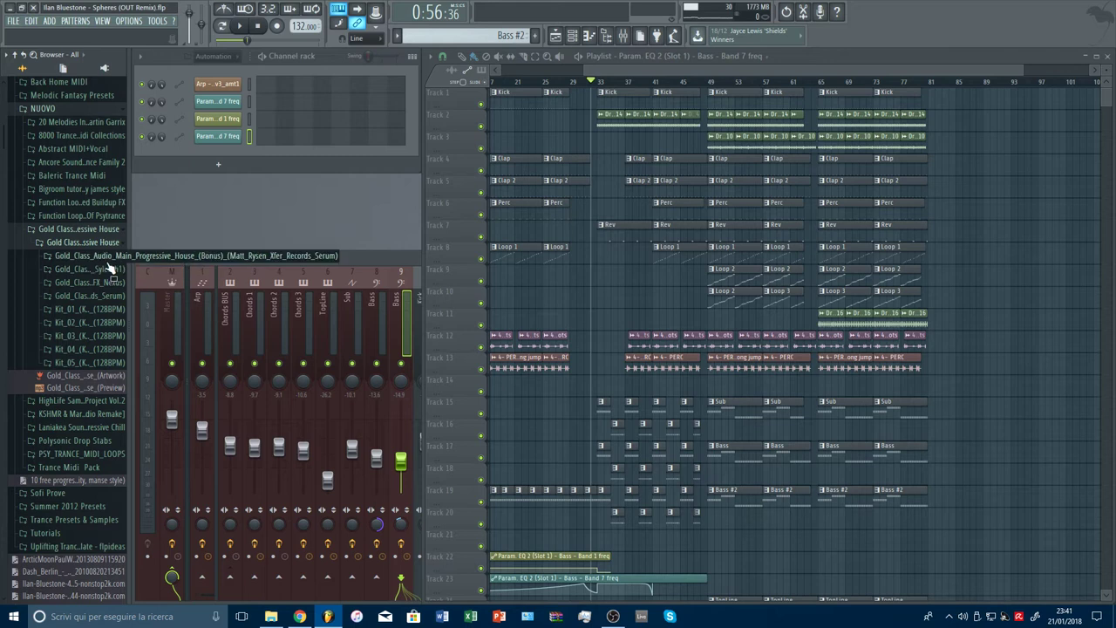
left_click(84, 309)
left_click(104, 362)
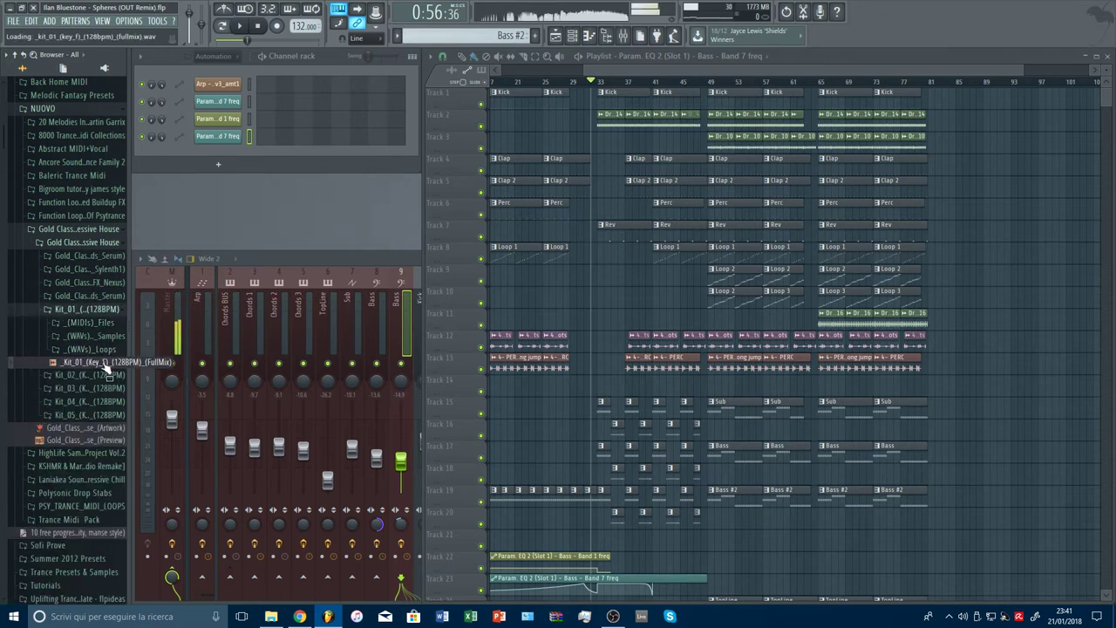
left_click(106, 312)
left_click(95, 244)
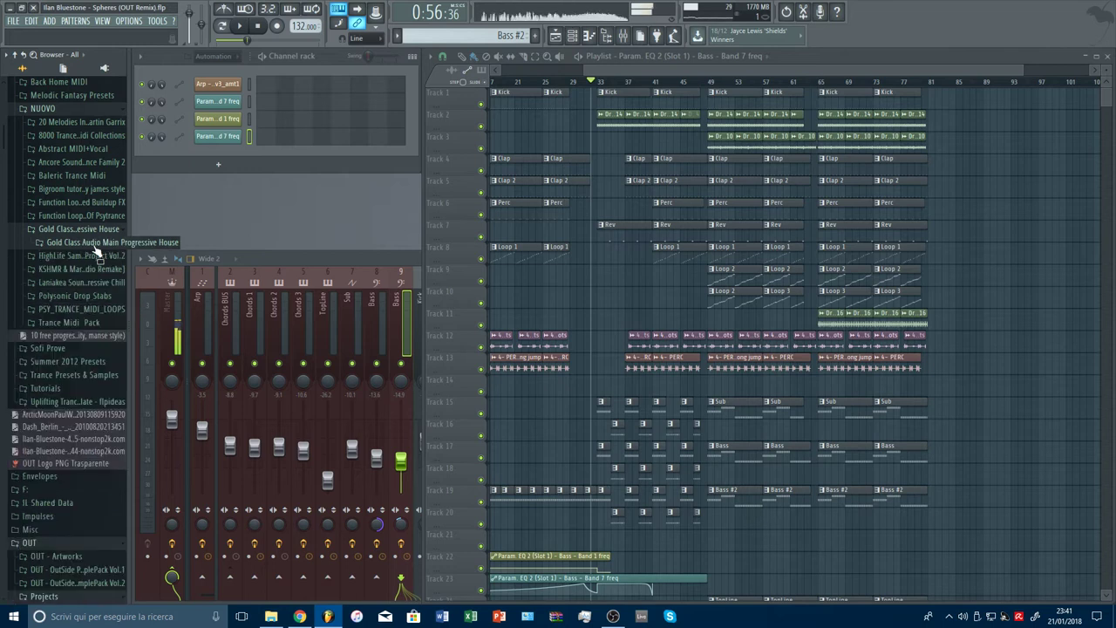
Open the HighLife Project Vol.2 pack and audition its crash cymbal, drum roll and FX samples.
left_click(97, 257)
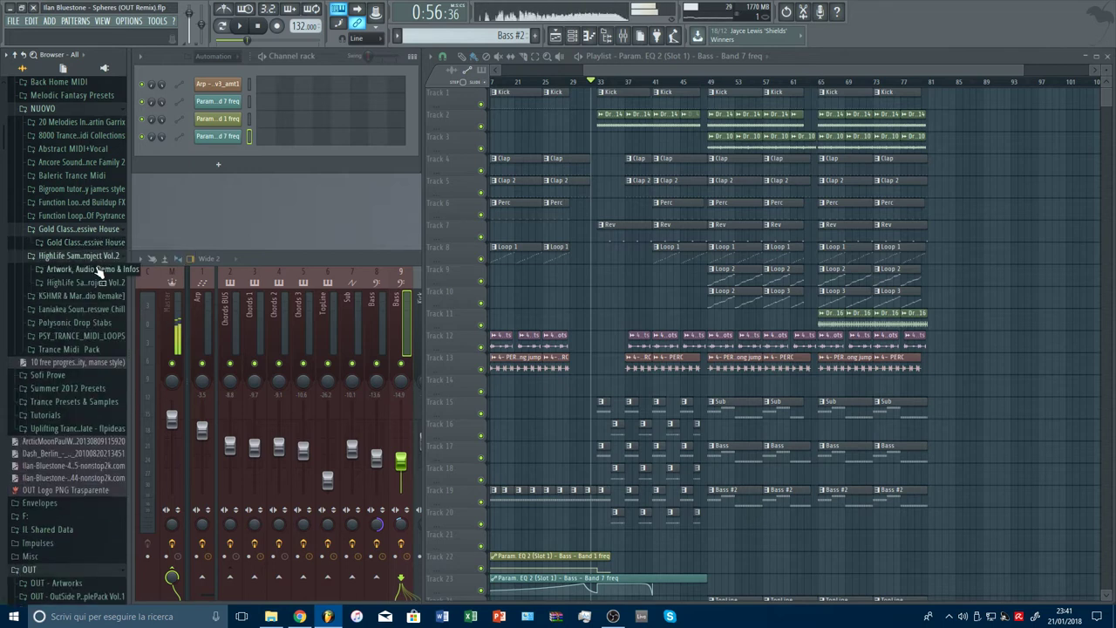
left_click(97, 283)
left_click(98, 307)
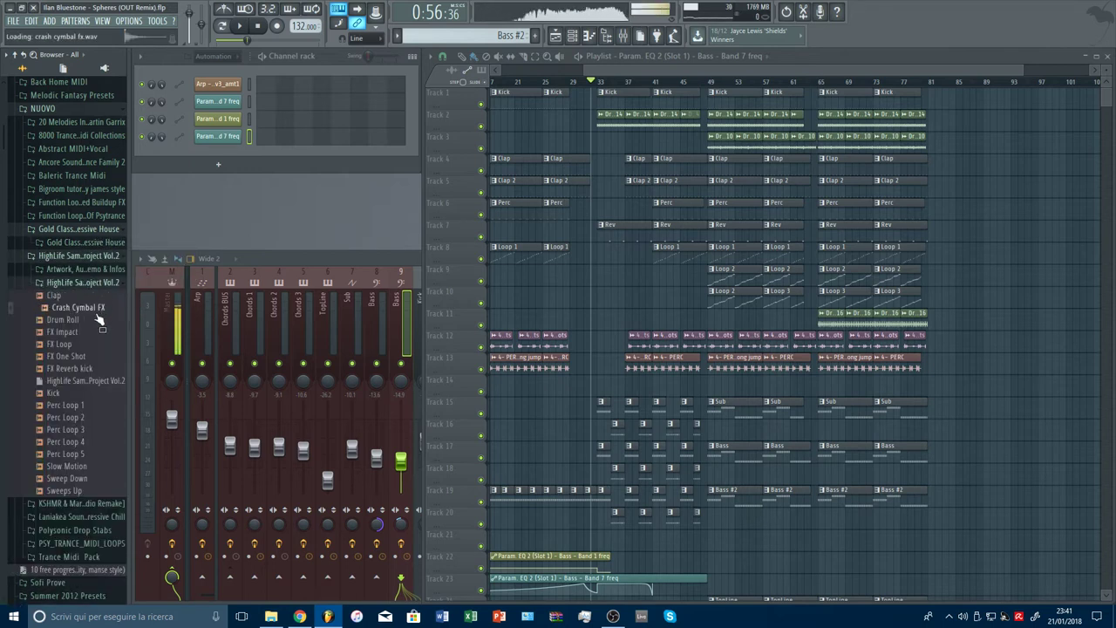
left_click(97, 333)
left_click(97, 344)
left_click(97, 333)
left_click(97, 323)
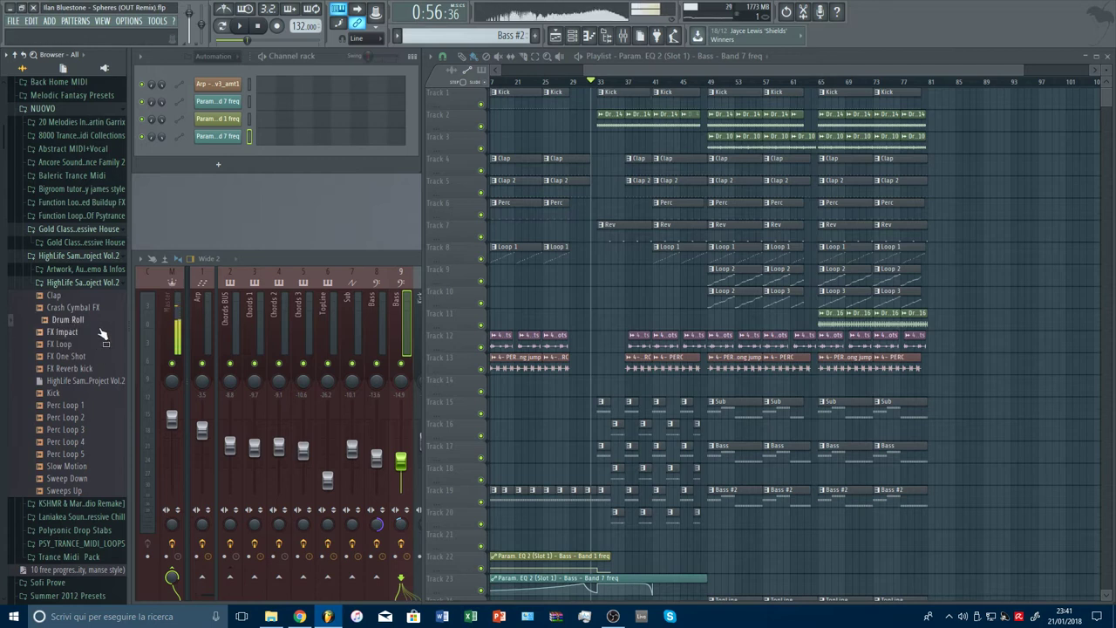
Audition the Kick and Perc Loop samples of the HighLife pack.
left_click(88, 393)
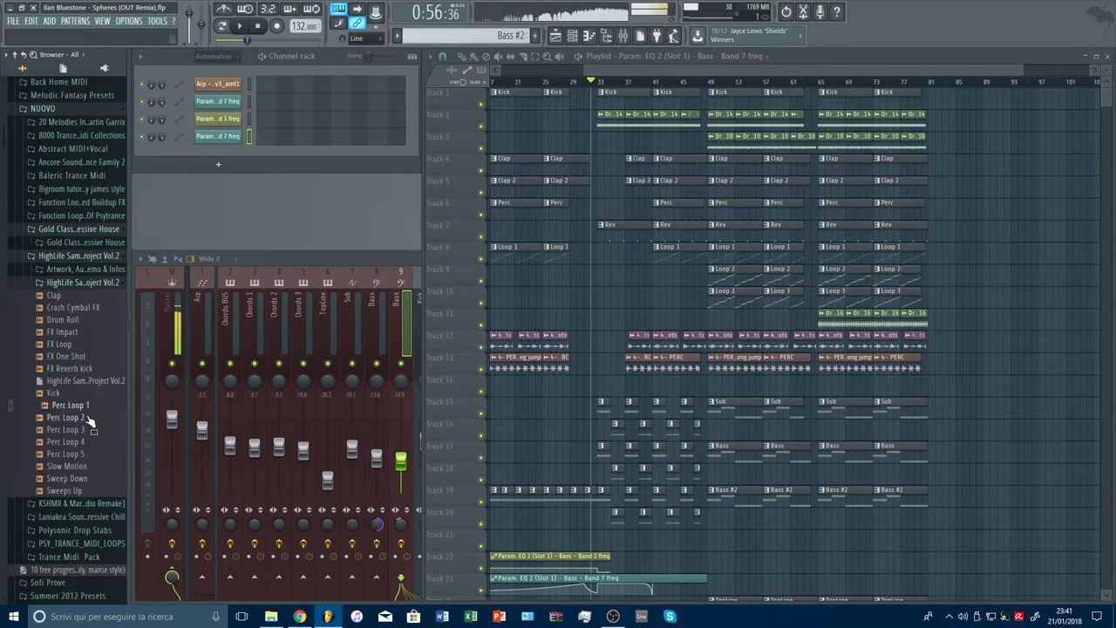
left_click(90, 419)
left_click(94, 431)
left_click(95, 443)
left_click(96, 456)
Audition the Slow Motion, Sweep Down and Sweeps Up samples of the HighLife pack.
left_click(97, 468)
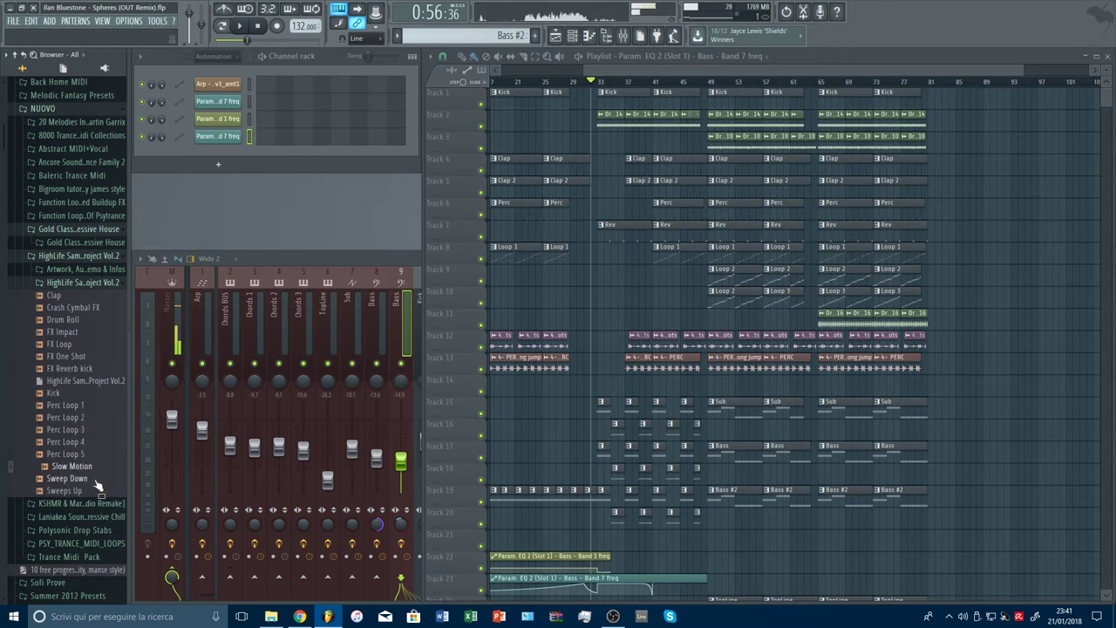
left_click(97, 480)
key("Up")
key("Up")
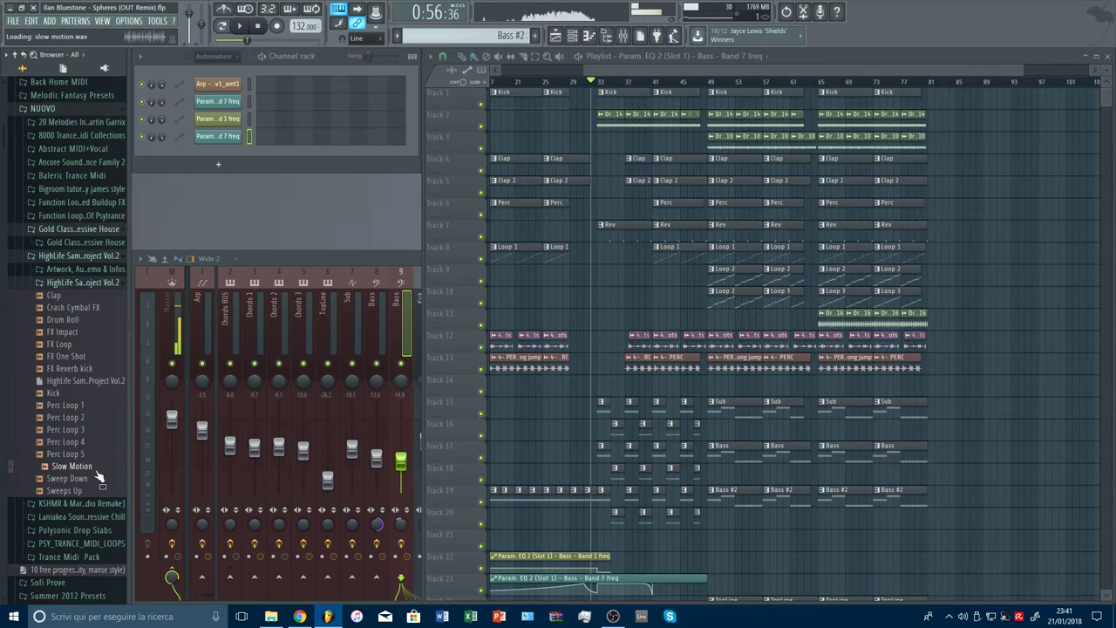
left_click(98, 479)
left_click(94, 491)
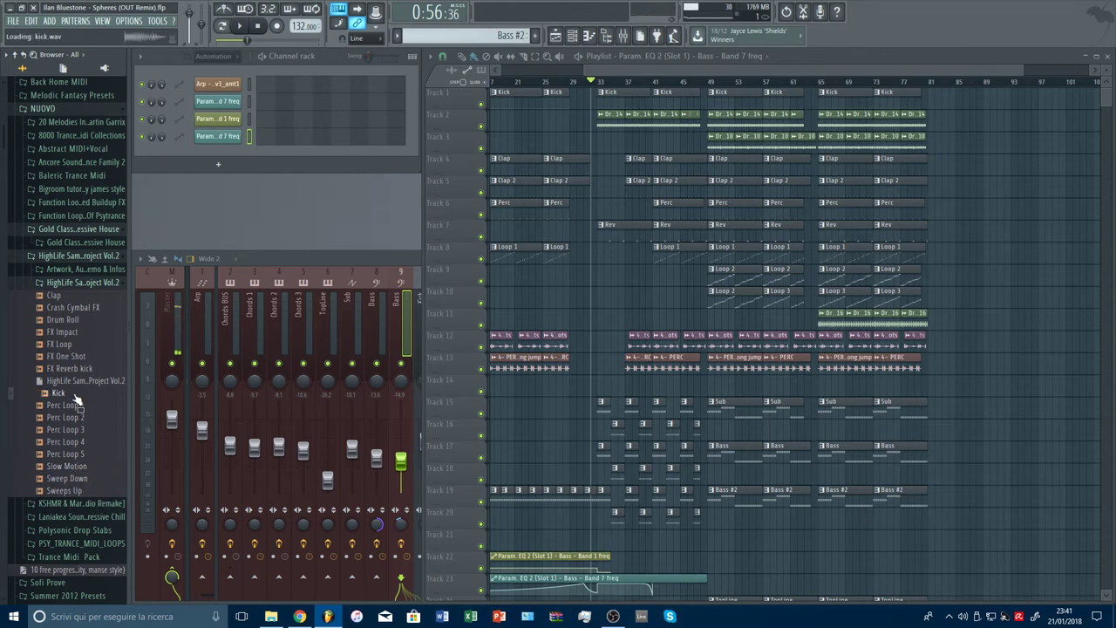
Collapse the HighLife pack and open the Laniakea Sounds Progressive Chill folder.
left_click(78, 283)
left_click(74, 256)
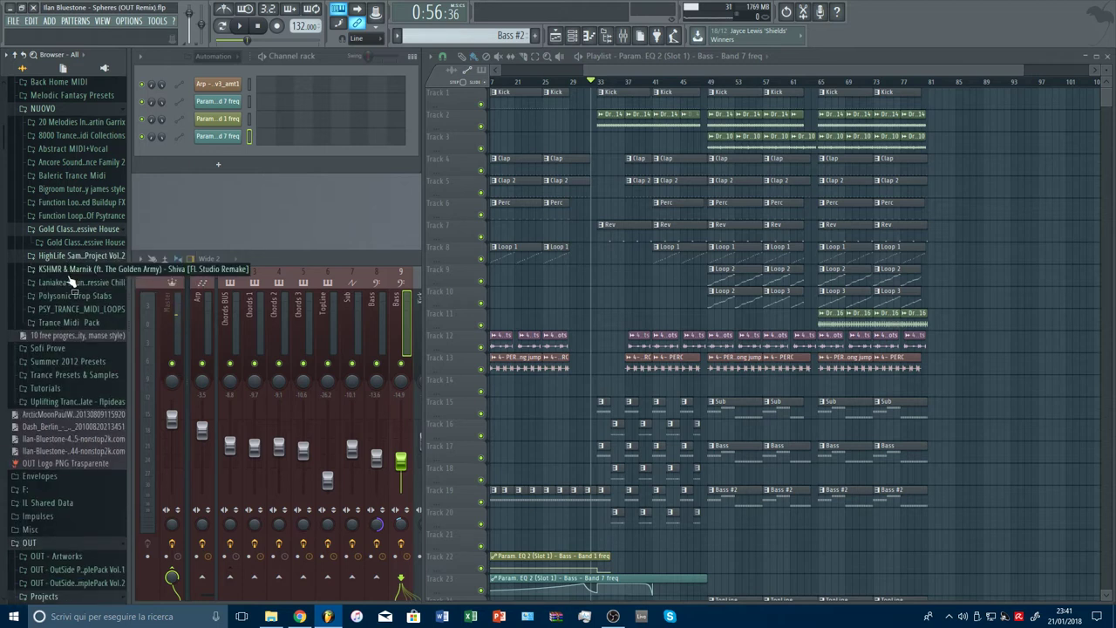
left_click(73, 283)
left_click(78, 296)
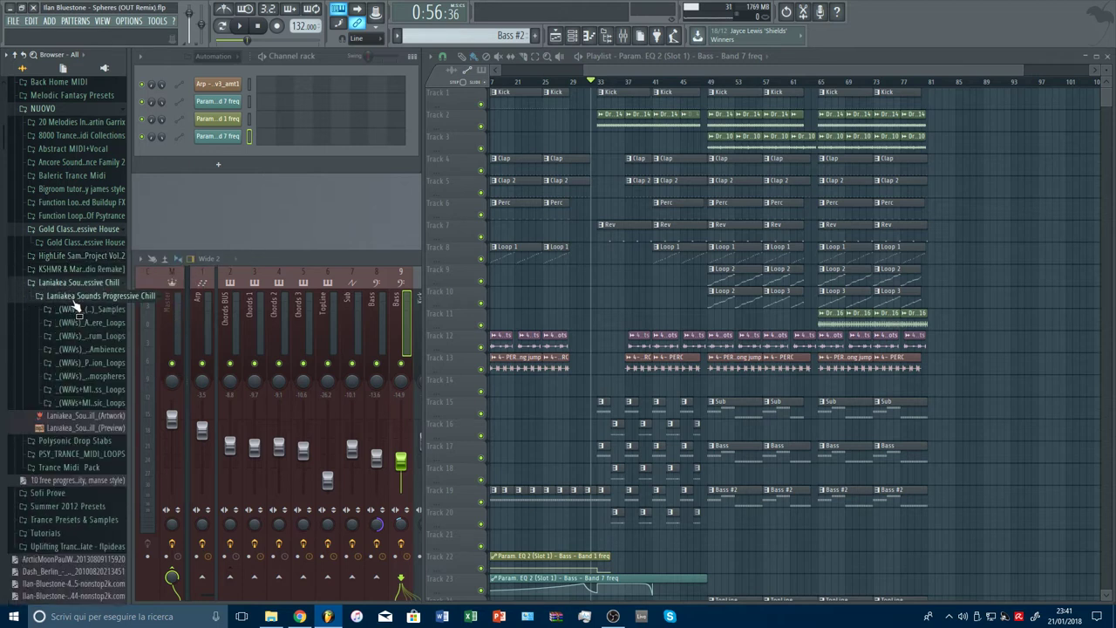
Open the Laniakea one-shot samples folder and audition a sample from its Hi-Hats folder.
left_click(79, 310)
left_click(115, 324)
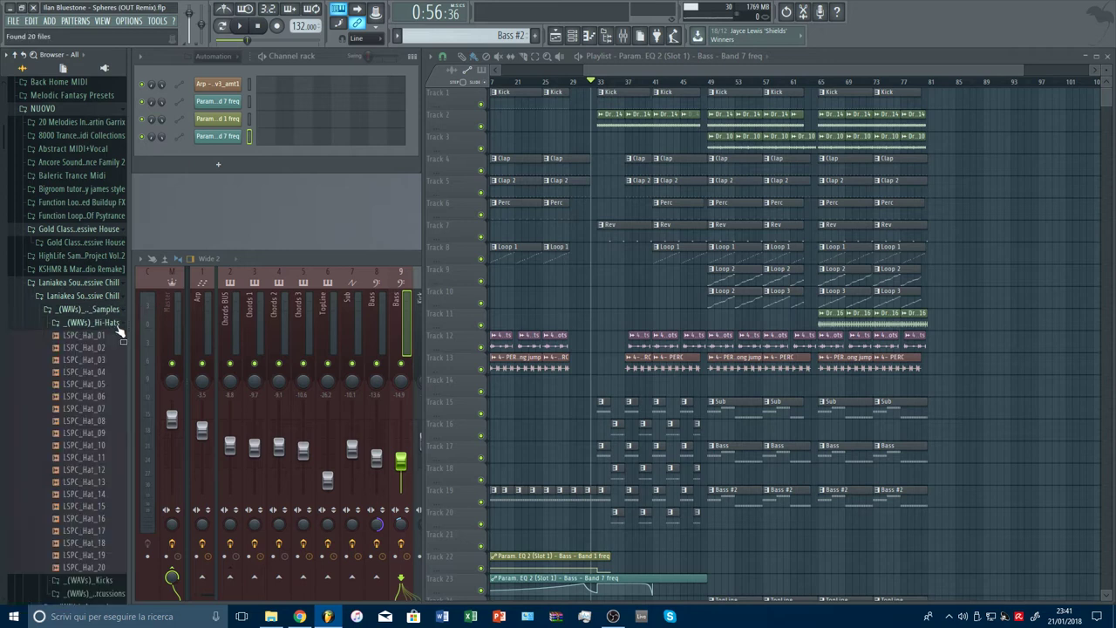
left_click(119, 383)
left_click(114, 326)
Audition the LSPC_Kick samples in the Laniakea Kicks folder one after another.
left_click(114, 337)
left_click(114, 361)
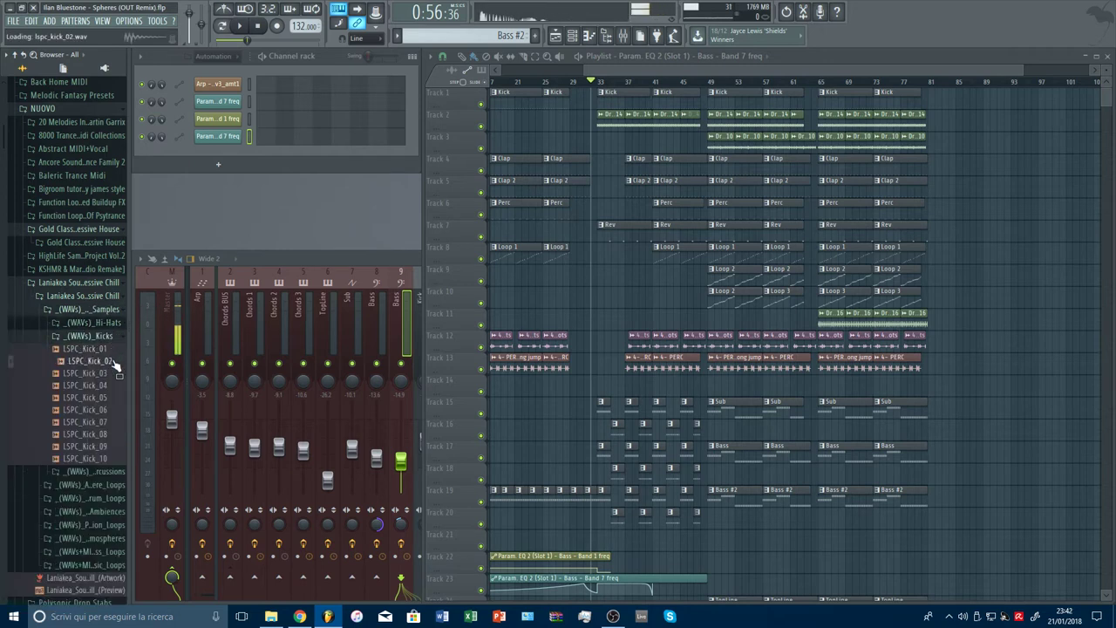
left_click(114, 364)
left_click(113, 375)
left_click(114, 387)
left_click(115, 398)
left_click(116, 411)
left_click(116, 422)
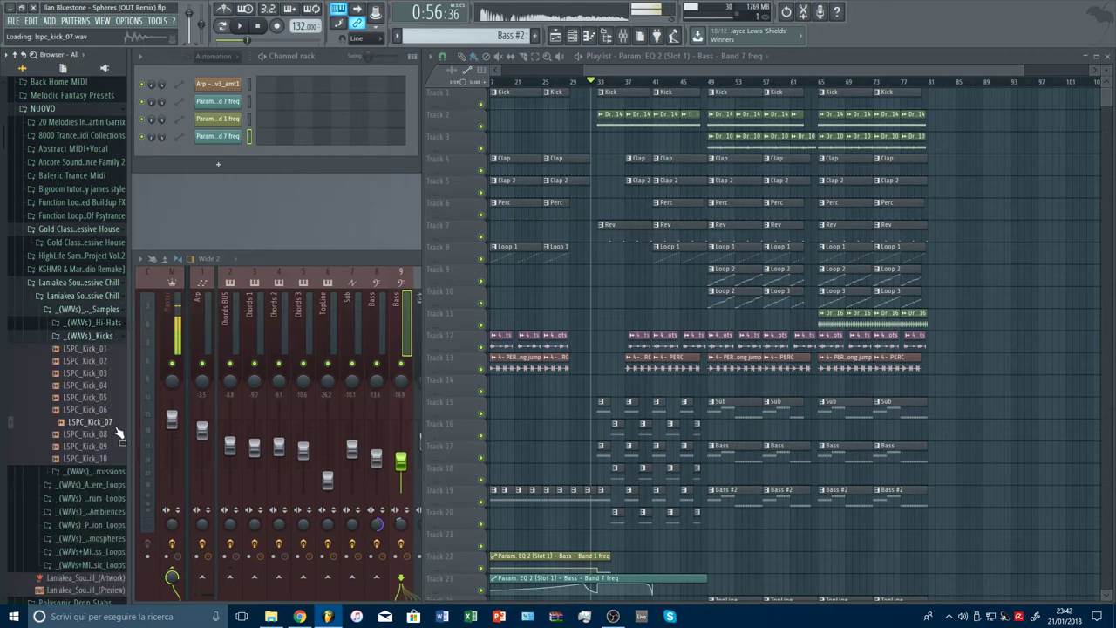
left_click(115, 435)
left_click_drag(117, 455, 114, 459)
left_click(114, 336)
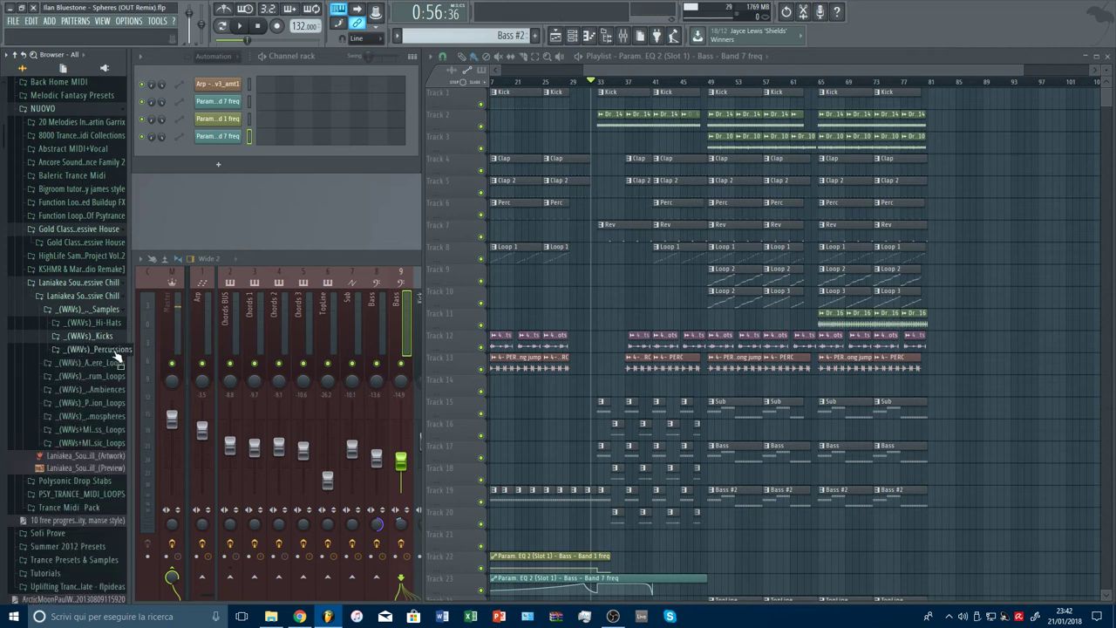
Audition LSPC_Percussion_21 from the Laniakea Percussions folder and loop 06 from the Full Drum Loops folder.
left_click(114, 348)
left_click(112, 489)
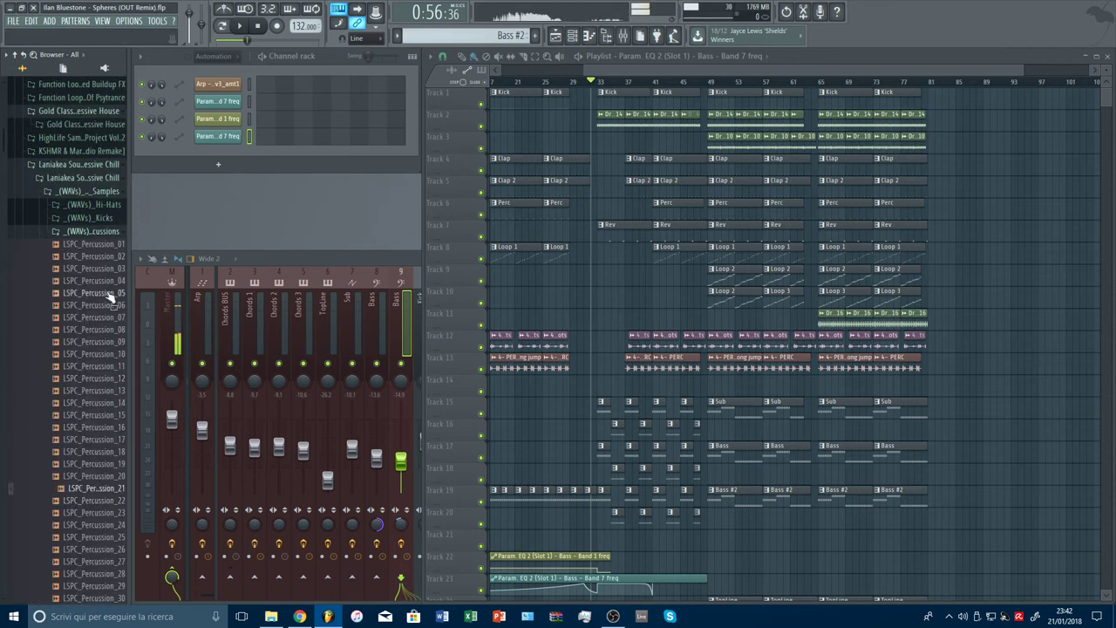
left_click(115, 233)
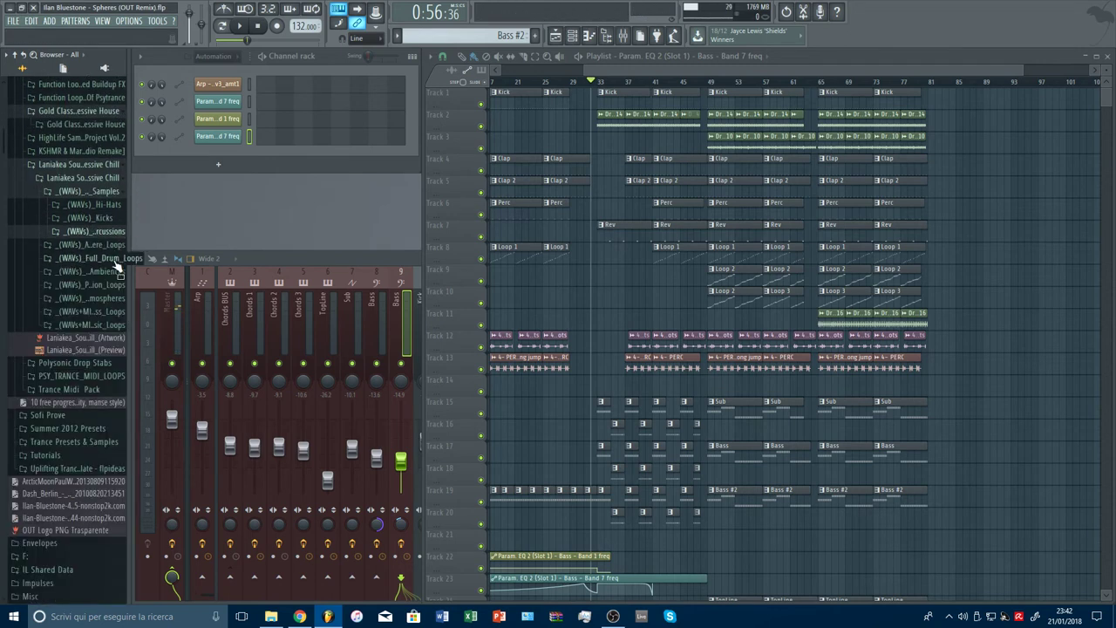
left_click(116, 259)
left_click(87, 332)
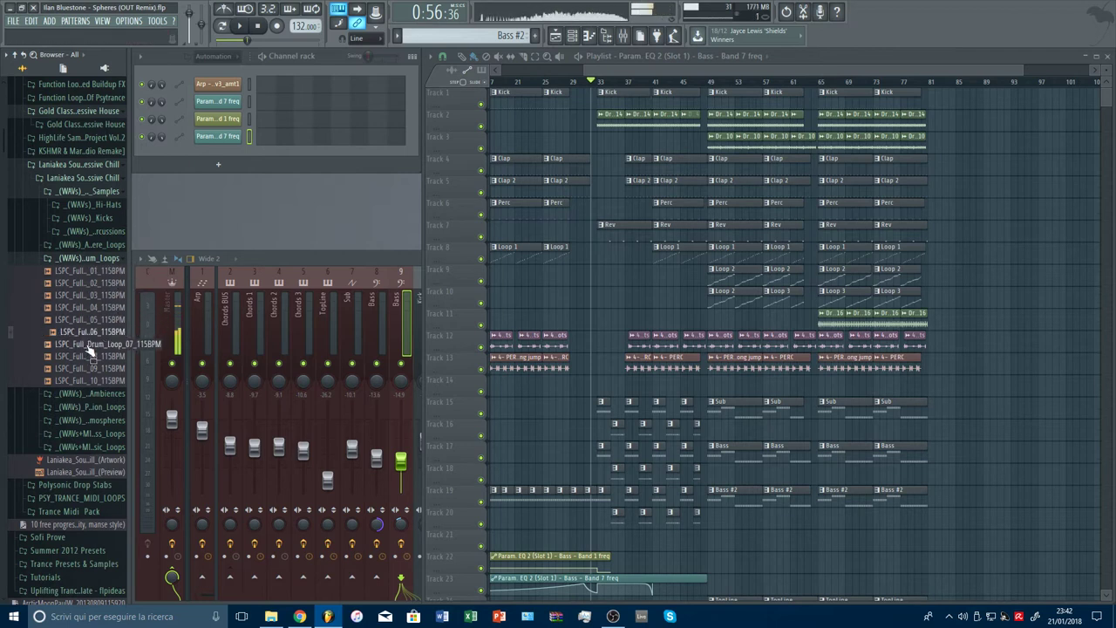
left_click(106, 260)
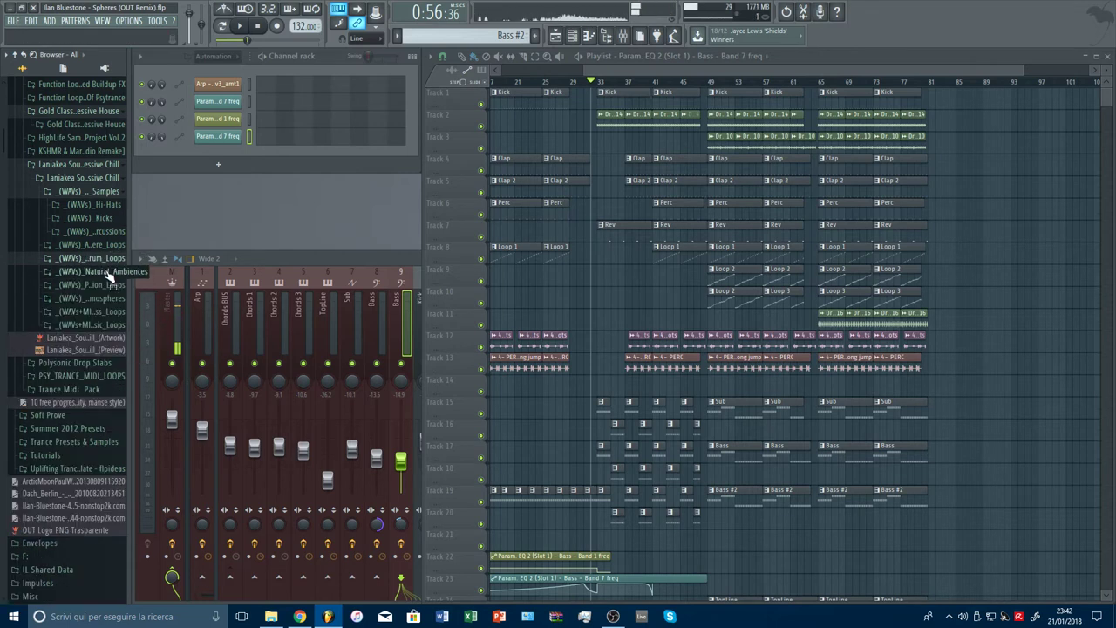
Audition the Laniakea Natural Ambiences samples, including Rain In The Park and Soft Vinyl Noise.
left_click(109, 273)
left_click(112, 285)
scroll(108, 262, "down", 2)
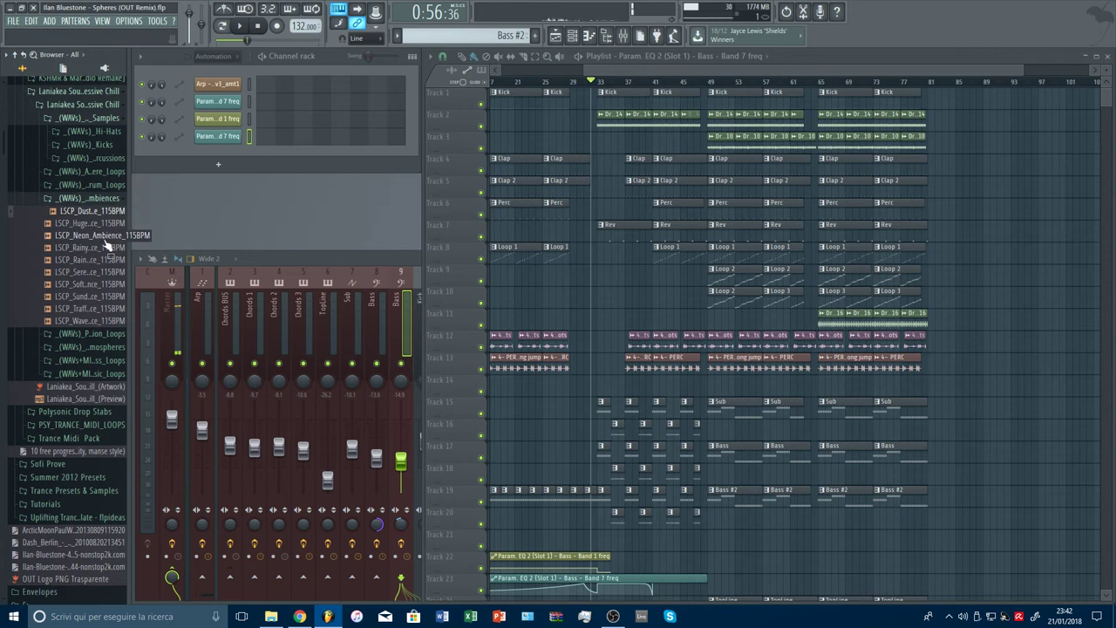
left_click(105, 224)
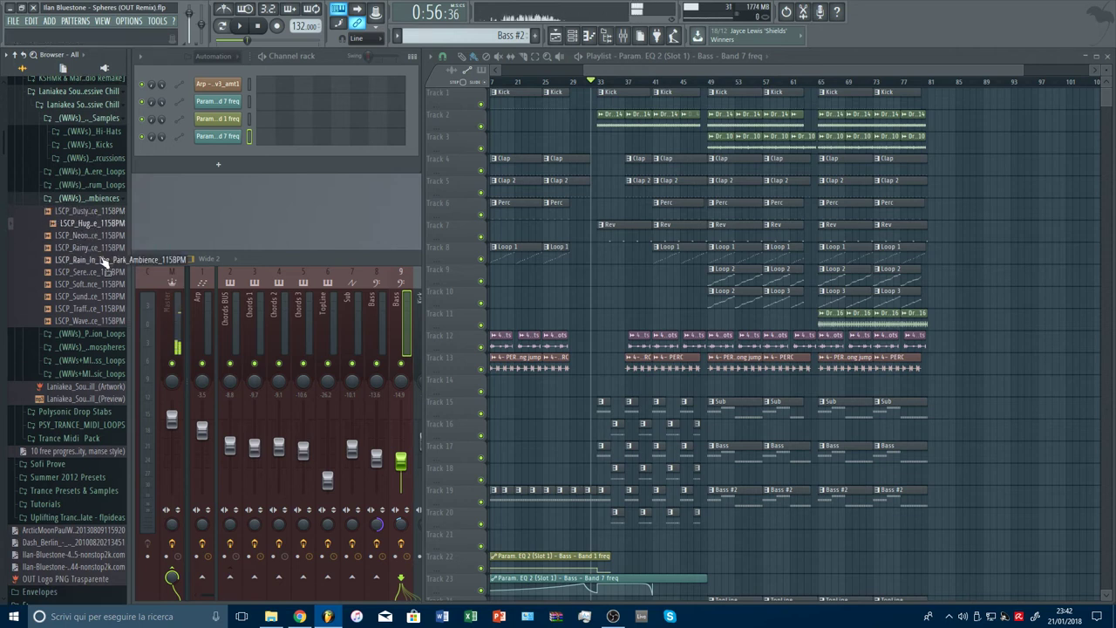
left_click(103, 259)
left_click(103, 271)
left_click(102, 283)
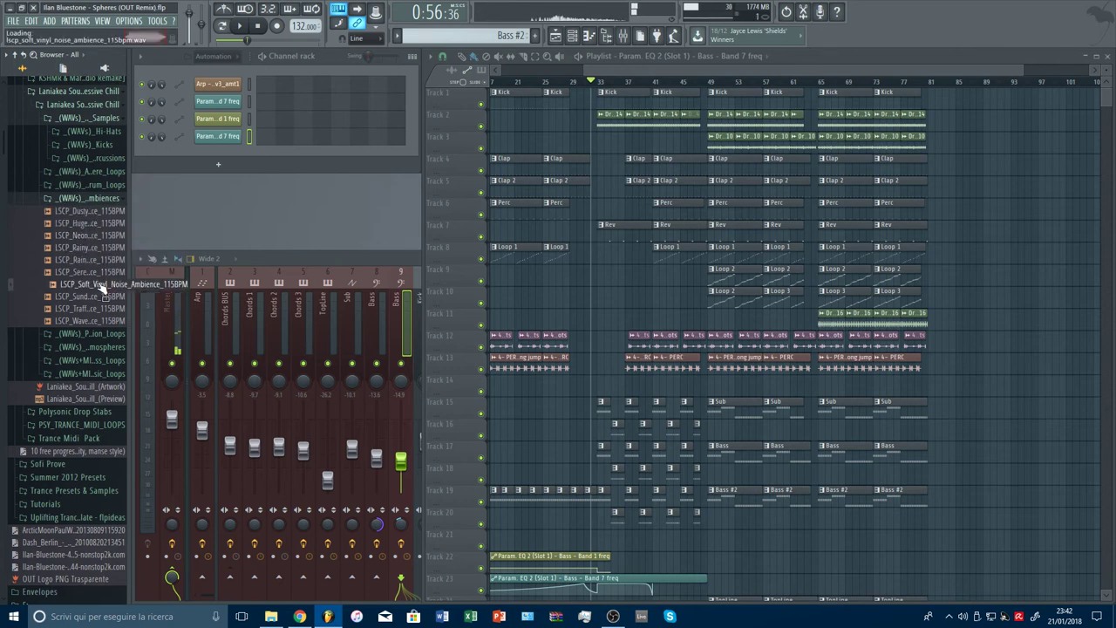
left_click(101, 295)
left_click(101, 308)
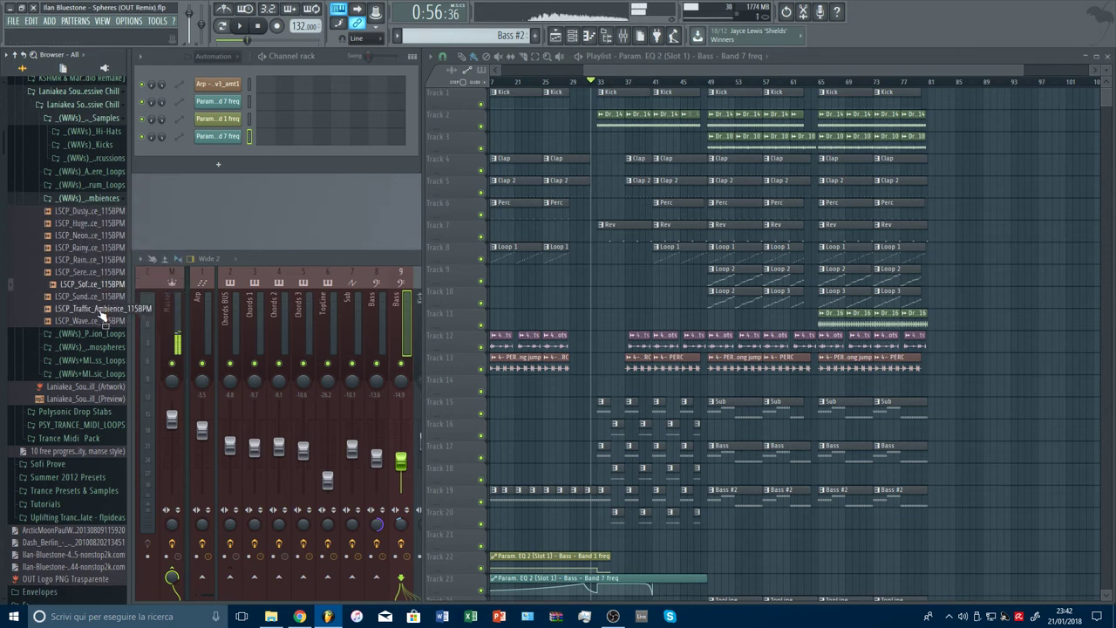
left_click(97, 198)
Open the Laniakea Percussion Loops folder and audition one of its 115 BPM loops.
left_click(103, 212)
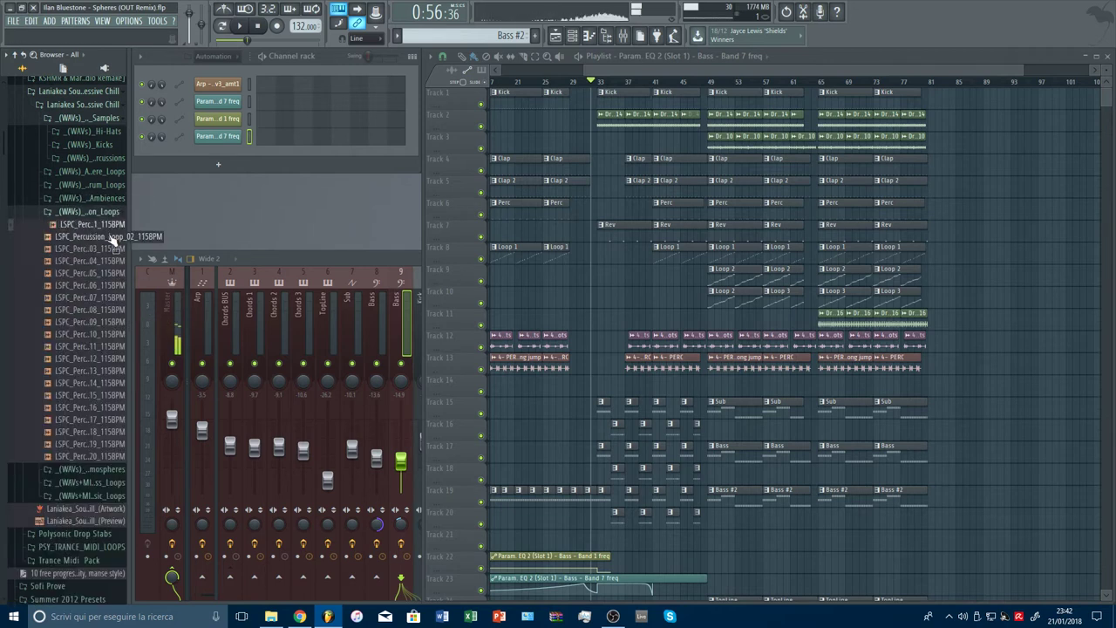
left_click(100, 322)
left_click(103, 212)
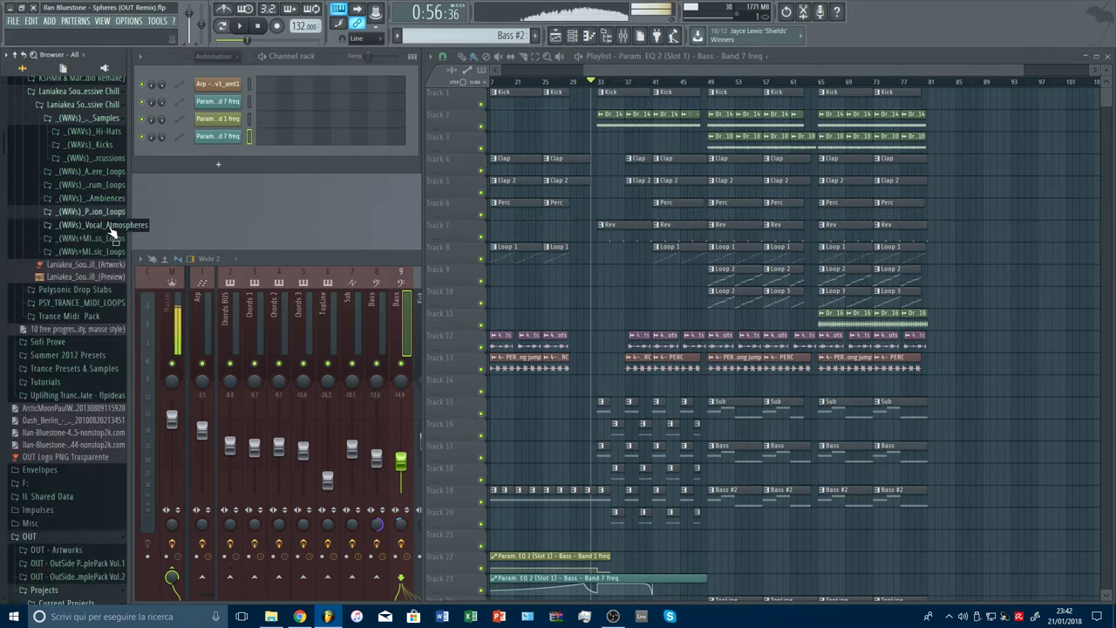
Audition several loops in the Laniakea Vocal Atmospheres folder, including Vocal Atmosphere 01 in C#.
left_click(110, 225)
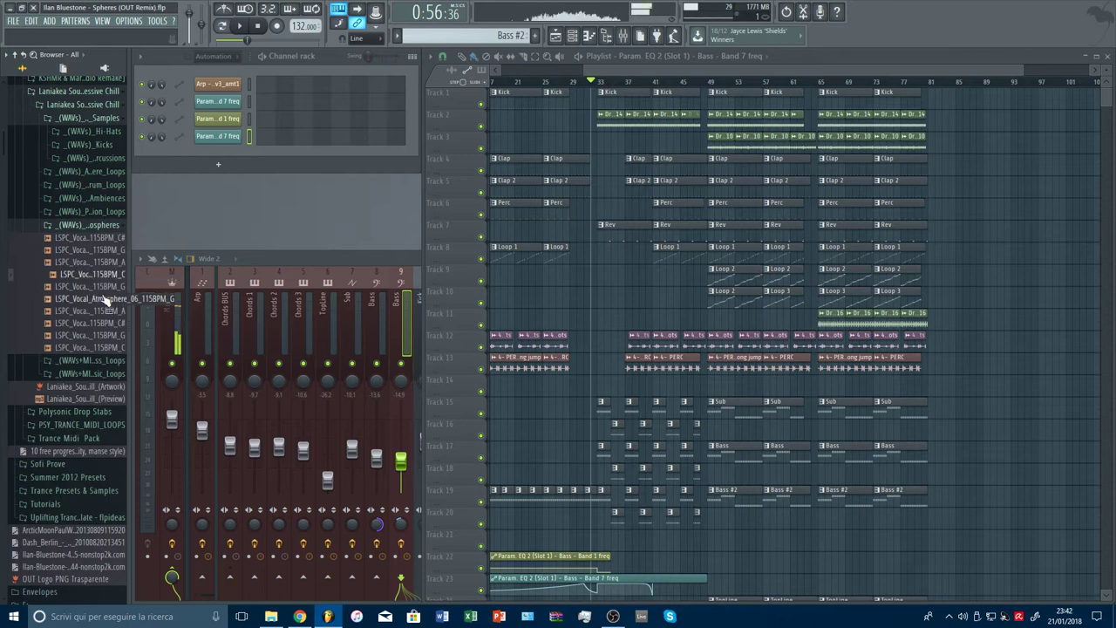
left_click(98, 237)
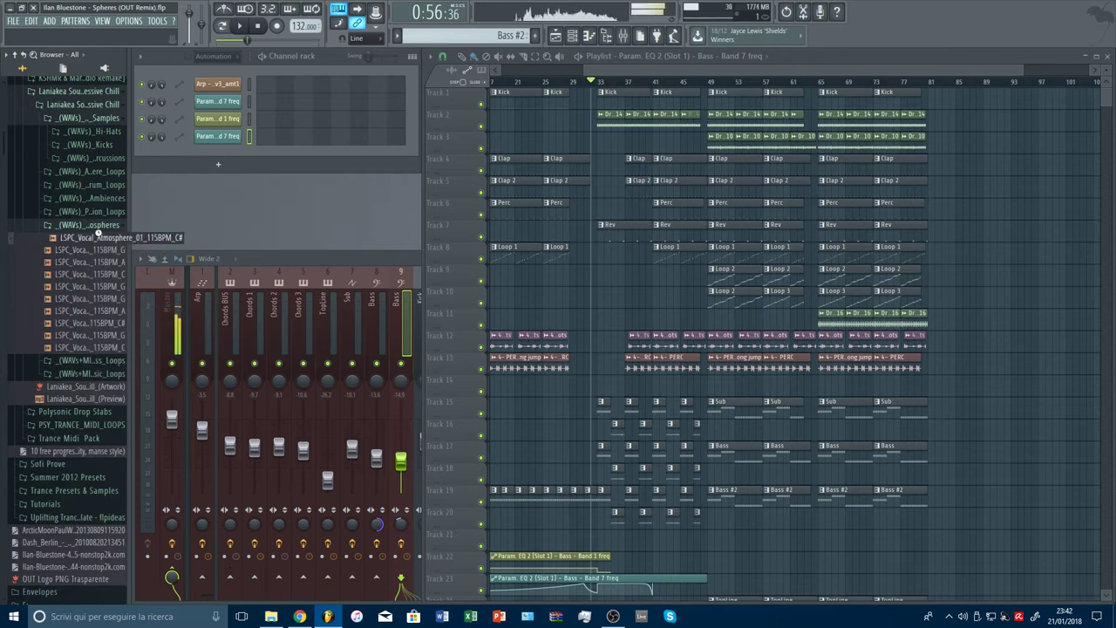
left_click(103, 287)
left_click(103, 335)
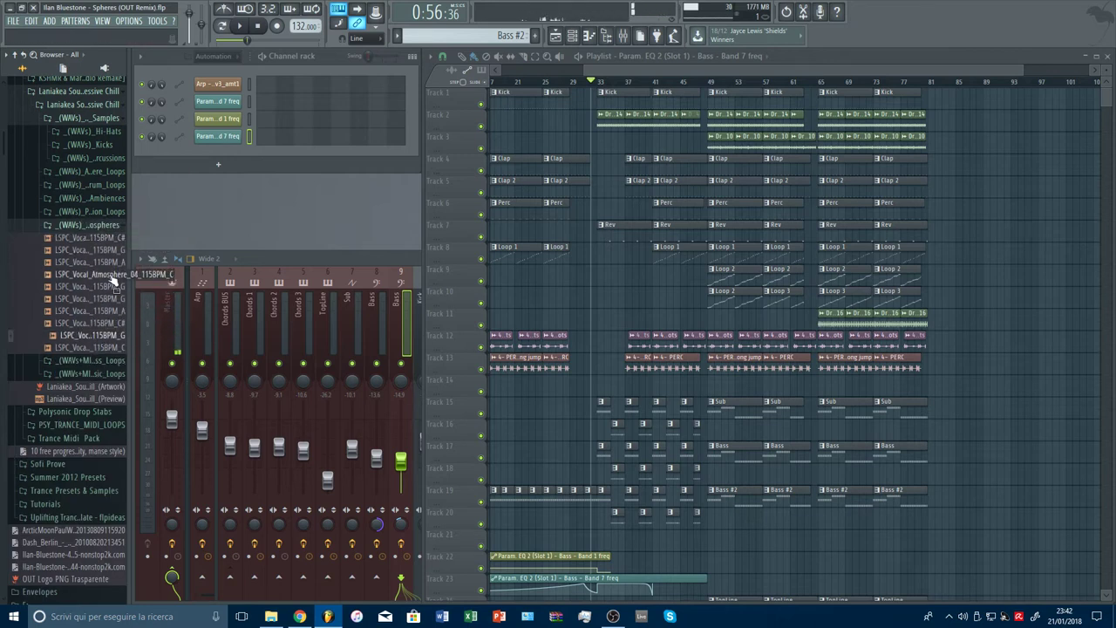
left_click(108, 226)
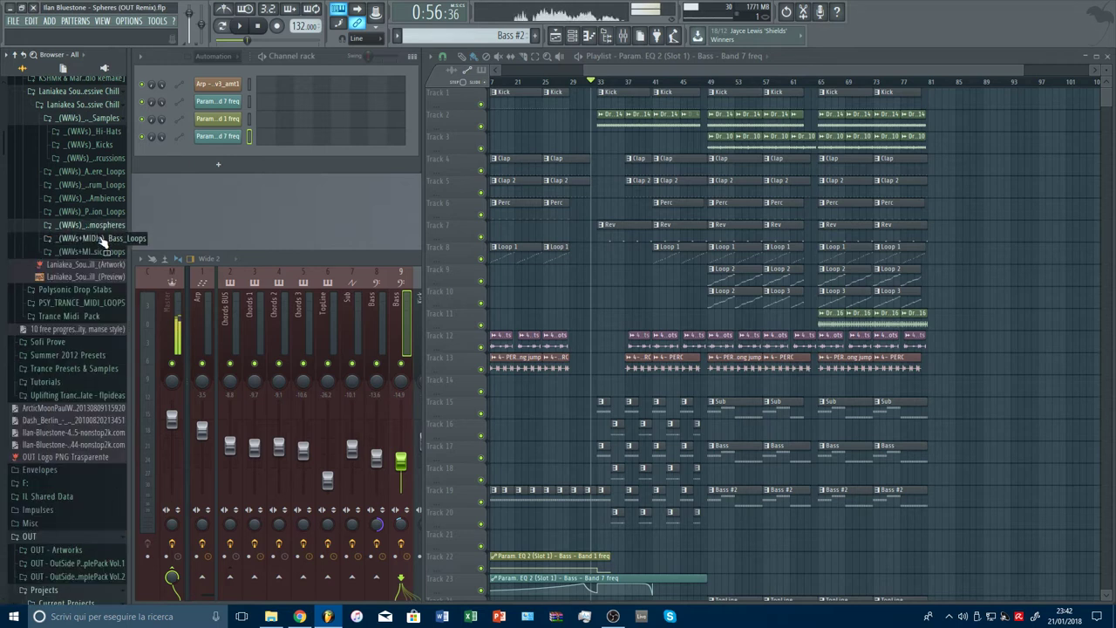
Audition the Laniakea Bass Loops, including the Perception loop, and check the folder's MIDI files.
left_click(102, 238)
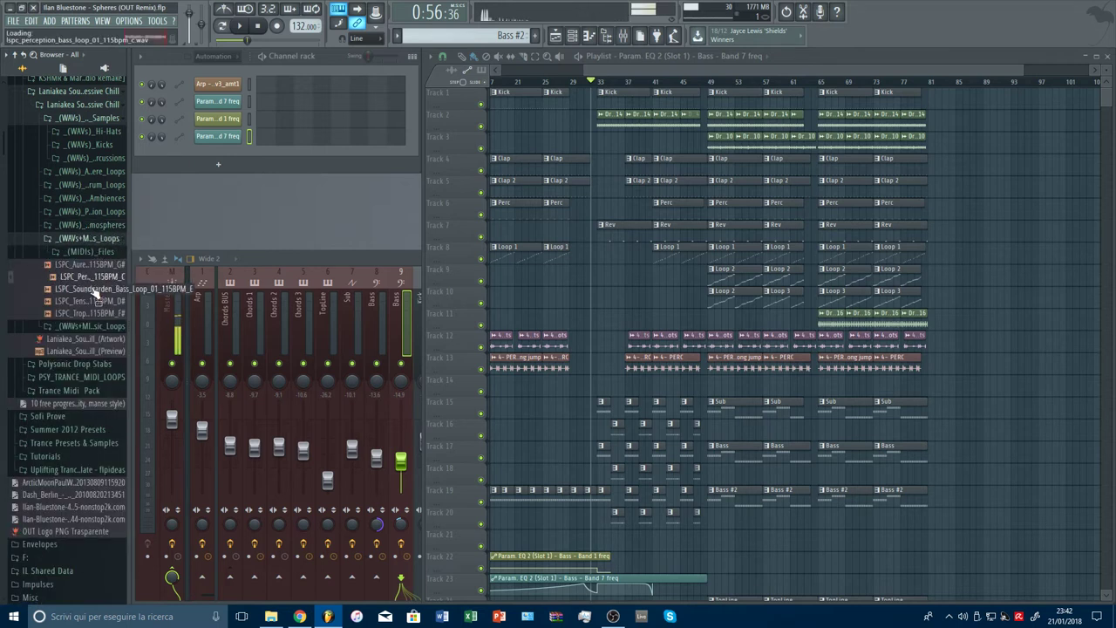
left_click(97, 302)
left_click(99, 255)
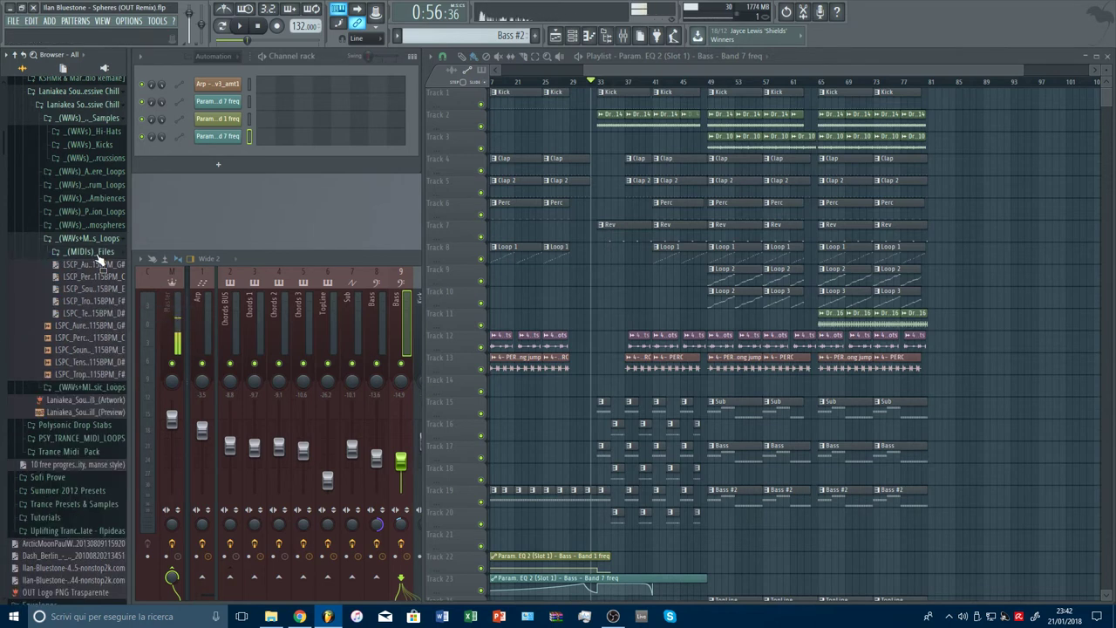
left_click(100, 255)
left_click(103, 240)
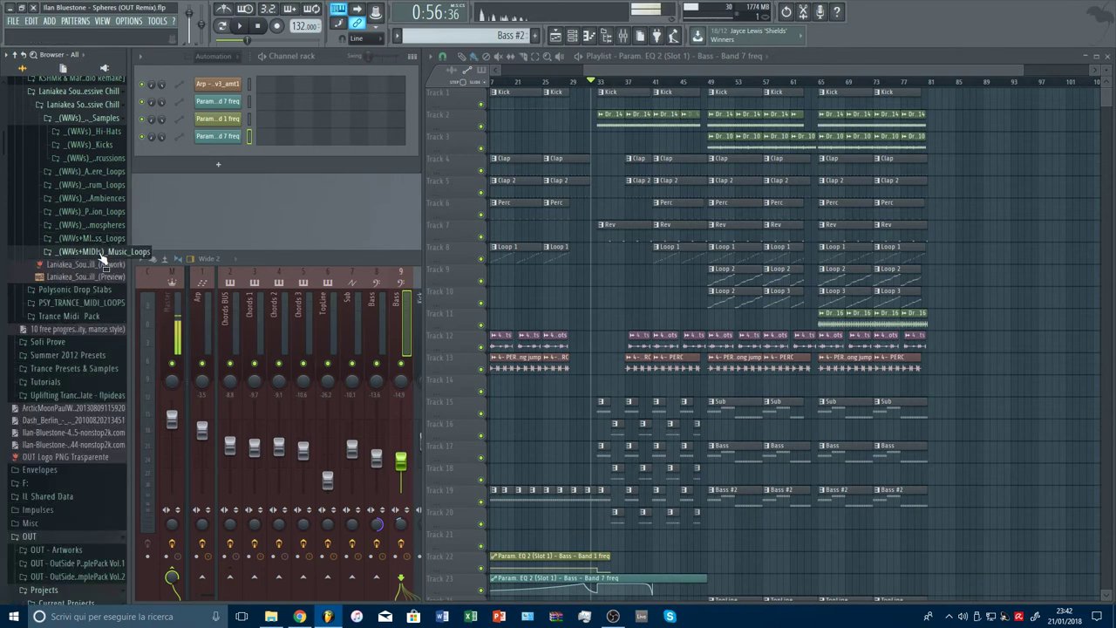
Audition a loop from the Laniakea Music Loops folder and collapse the pack.
left_click(102, 255)
left_click(87, 438)
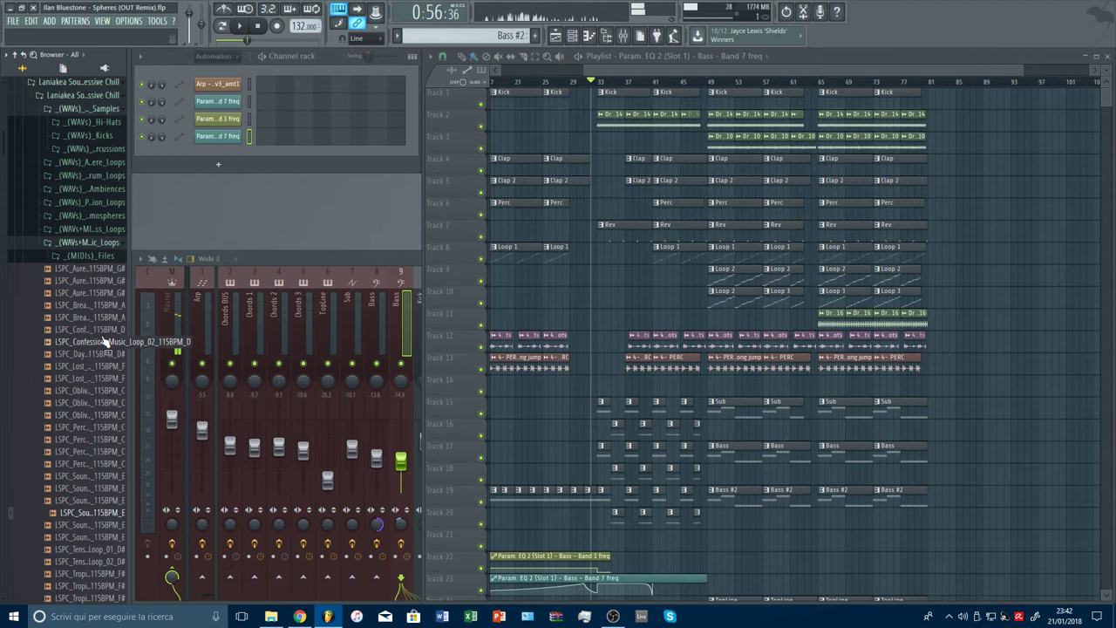
left_click(114, 242)
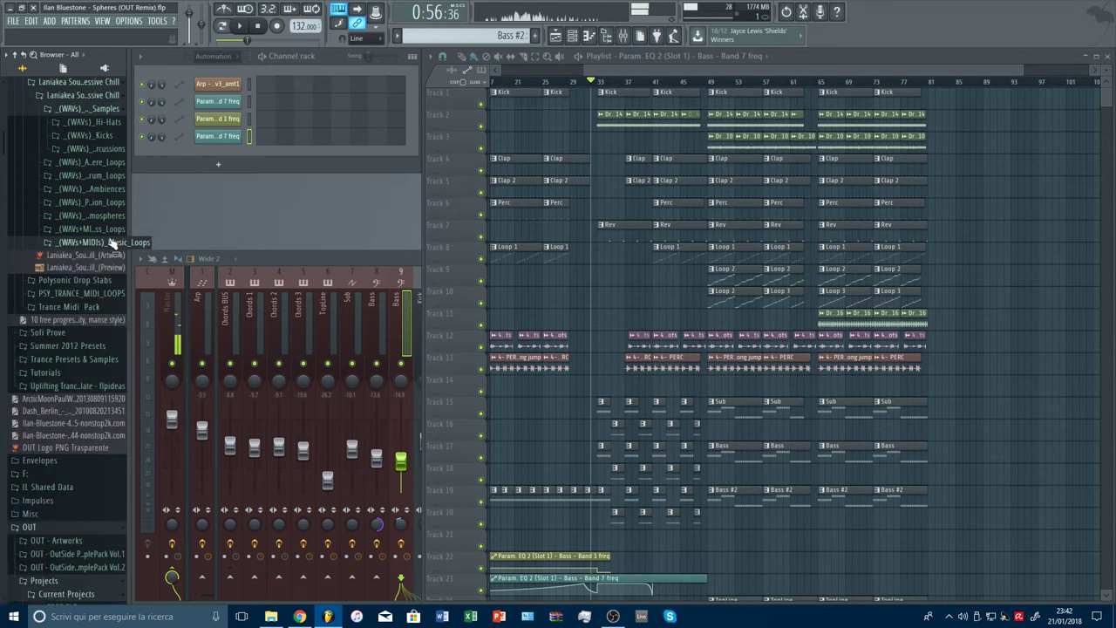
left_click(96, 96)
Open the Polysonic Drop Stabs pack and audition stabs 019 in G and 037 in F#.
left_click(99, 113)
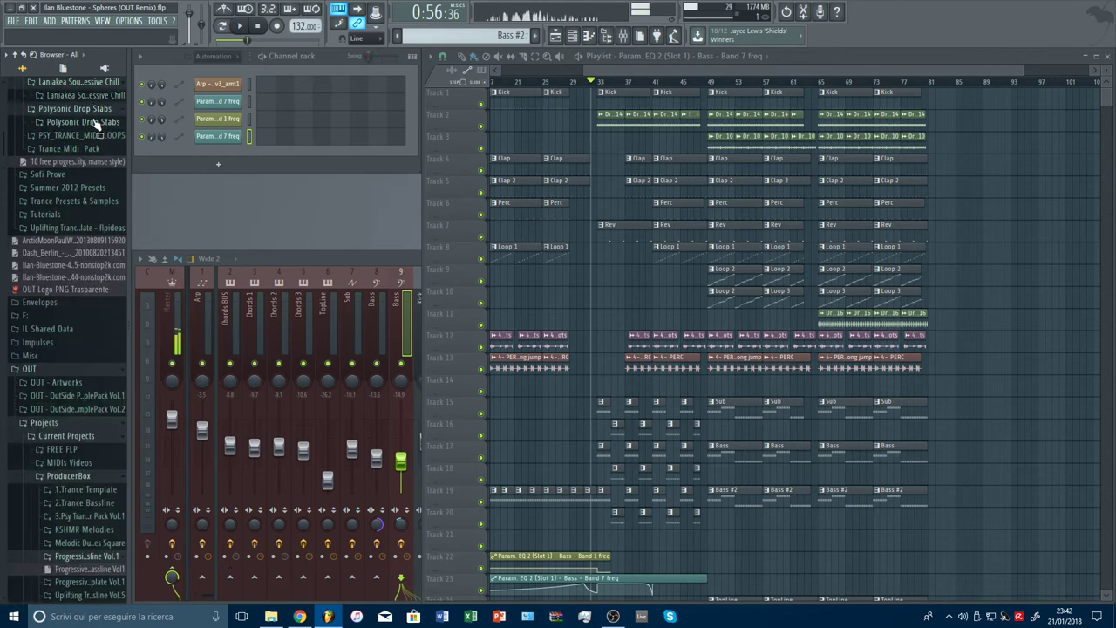
left_click(96, 123)
left_click(92, 315)
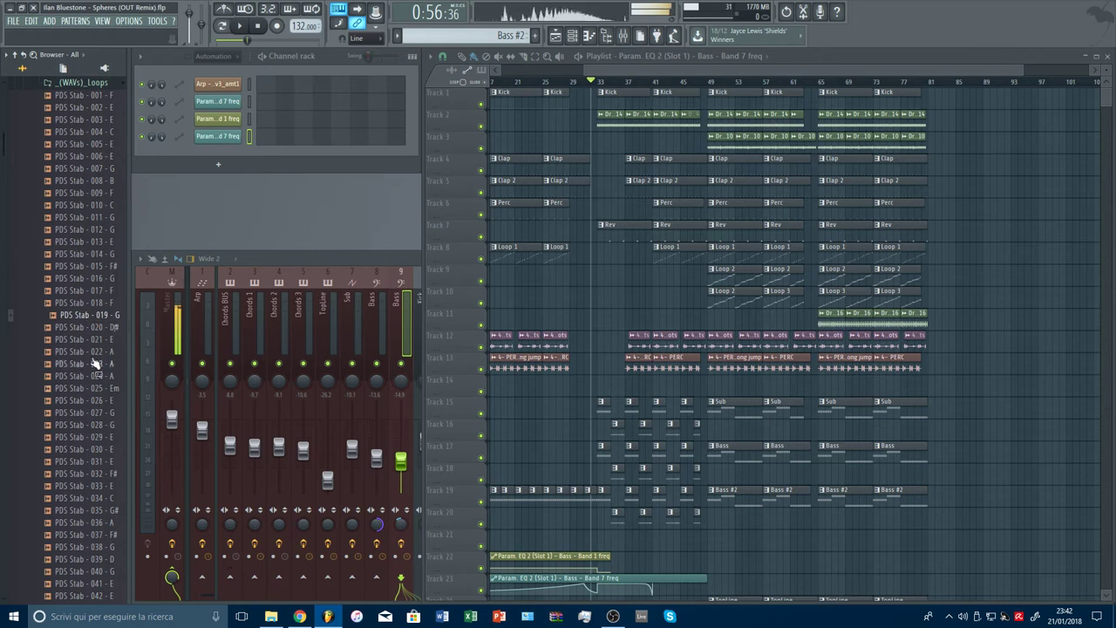
scroll(94, 344, "down", 4)
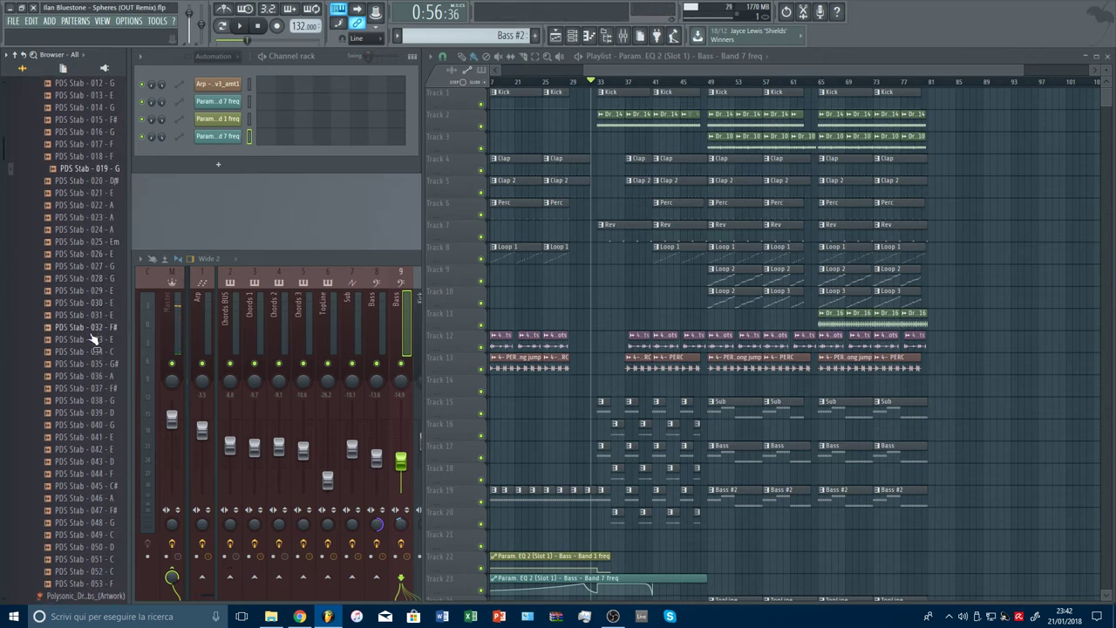
scroll(95, 340, "down", 2)
left_click(93, 317)
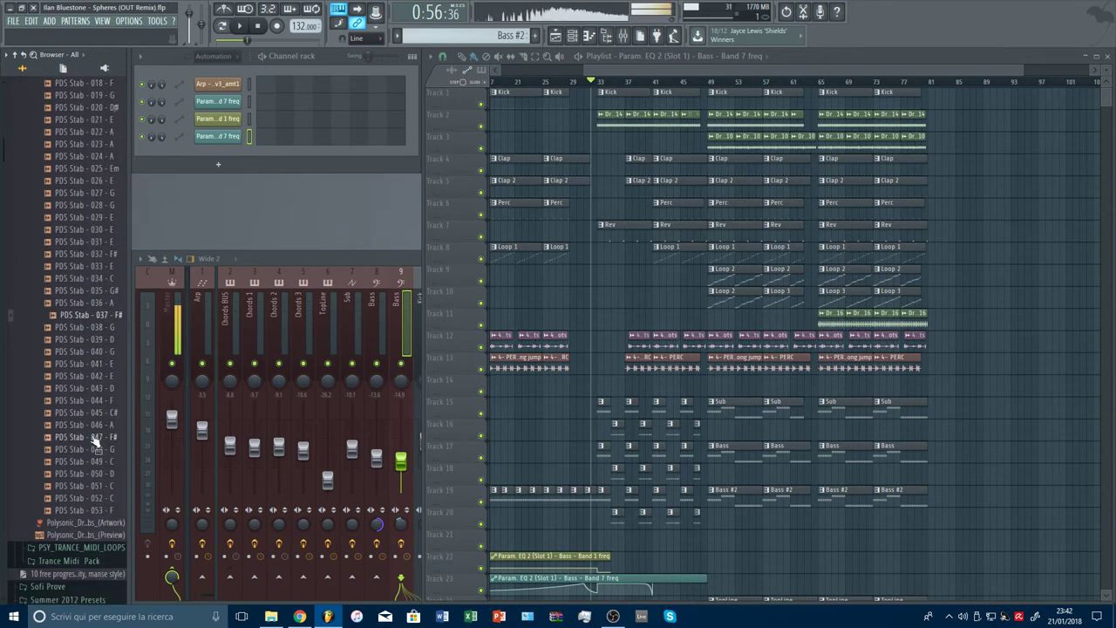
scroll(93, 366, "up", 5)
left_click(99, 219)
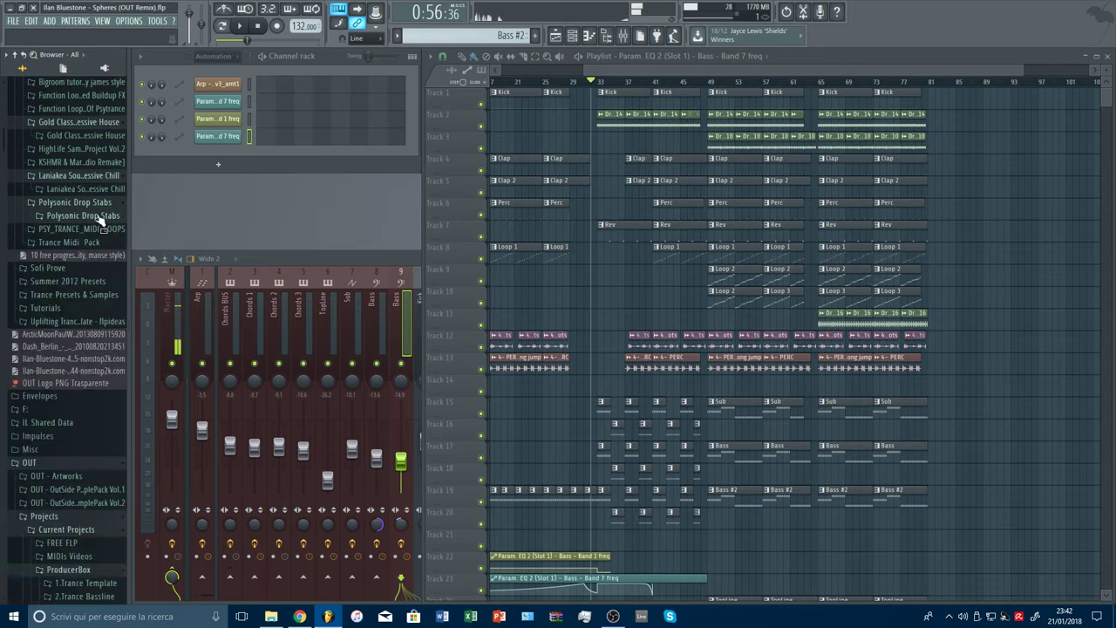
left_click(100, 217)
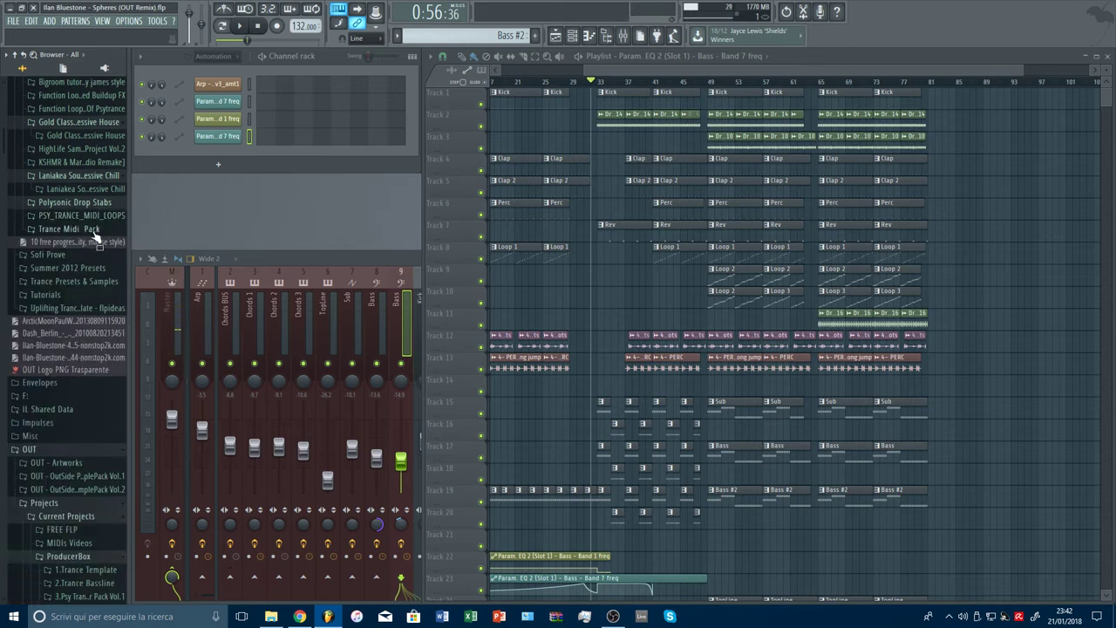
Check the contents of the Trance Midi Pack and open the WAV folder of PSY_TRANCE_MIDI_LOOPS.
left_click(93, 230)
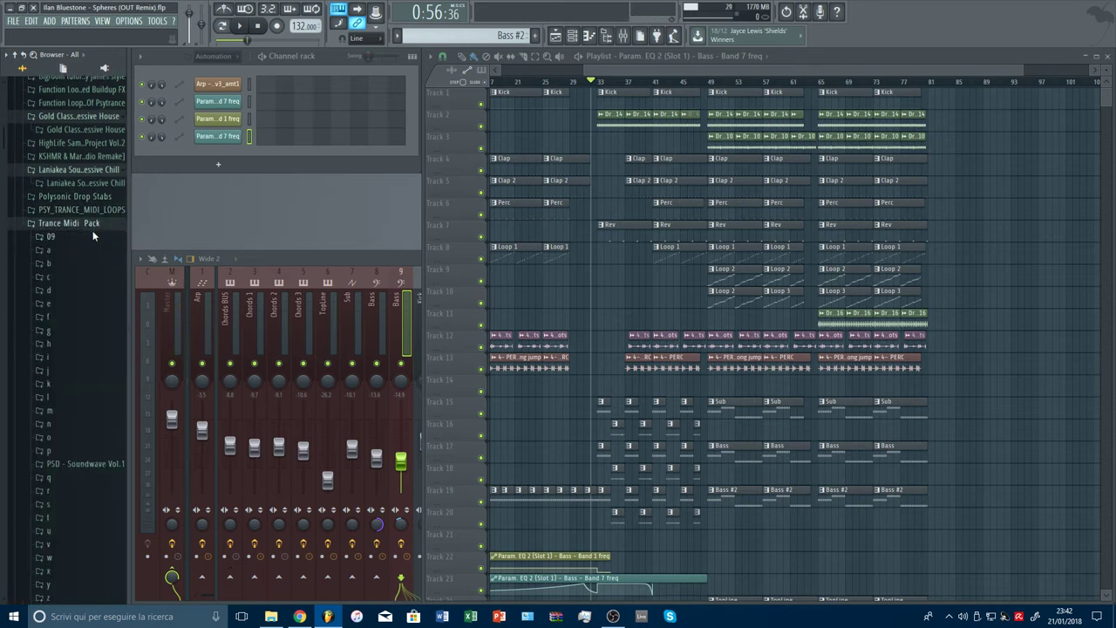
left_click(94, 228)
left_click(98, 212)
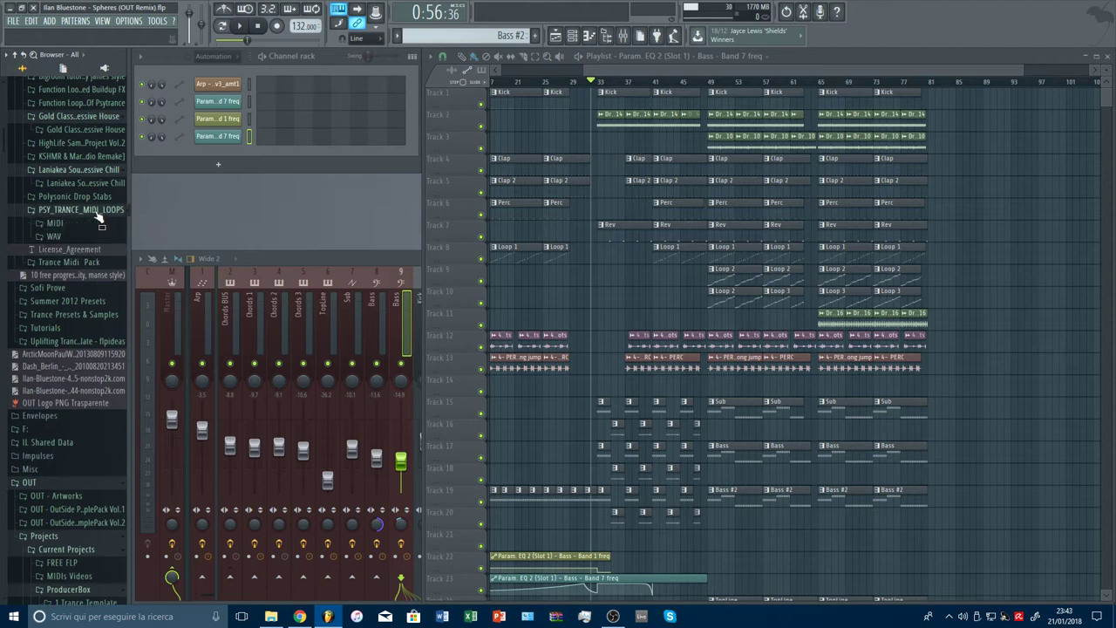
left_click(76, 237)
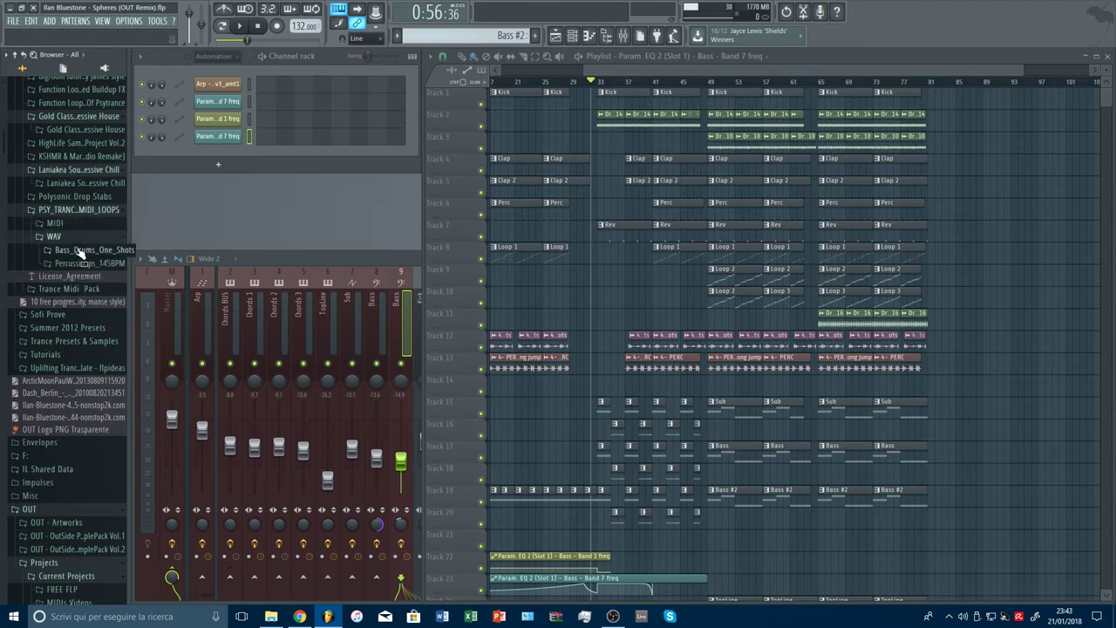
Audition a selection of Bassdrum one-shots from the psytrance pack's Bass_Drums_One_Shots folder.
left_click(107, 254)
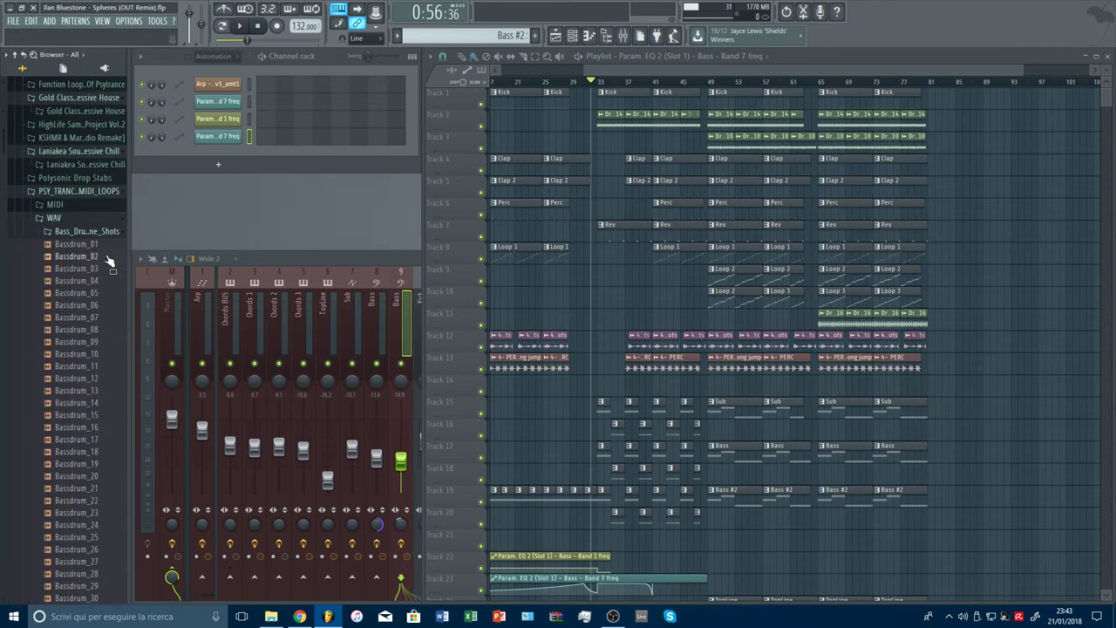
left_click(107, 257)
left_click(106, 318)
left_click(104, 379)
left_click(98, 465)
left_click(96, 526)
scroll(102, 392, "down", 2)
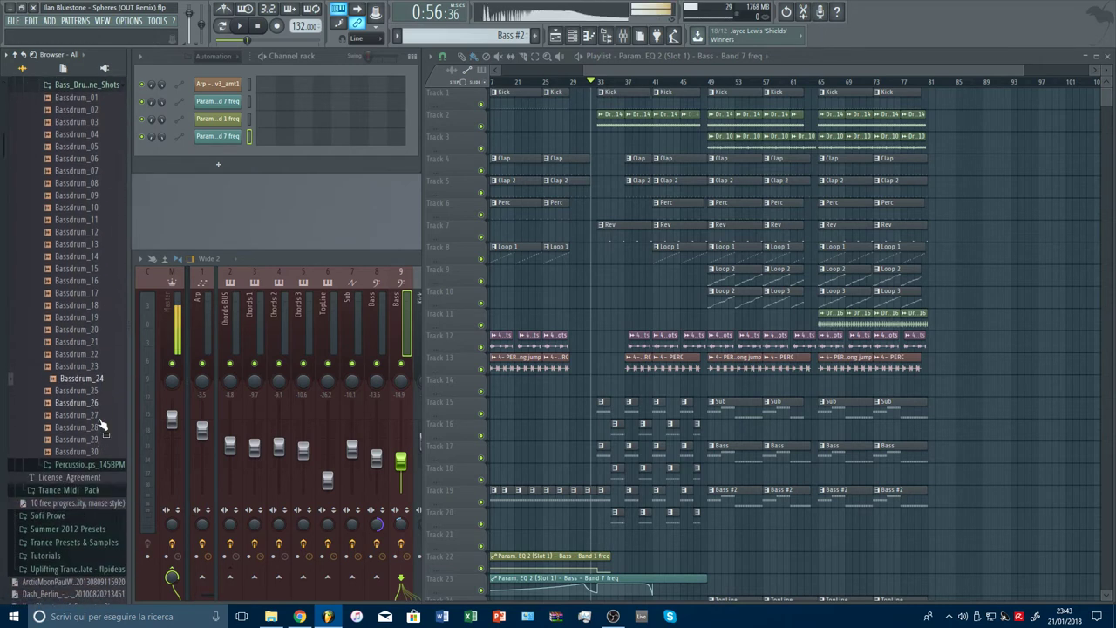
left_click(102, 425)
left_click(102, 328)
left_click(102, 182)
scroll(100, 164, "up", 1)
left_click(94, 159)
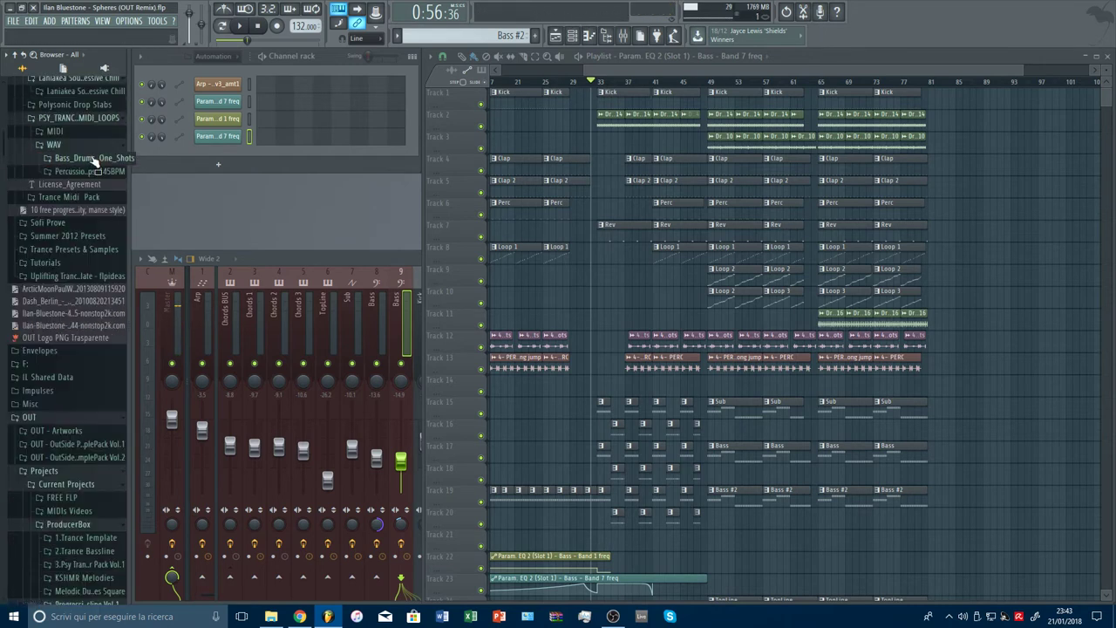
Audition several loops, including Percussion_Loop_12 and 19, from the psytrance pack's 145BPM percussion folder, and collapse the folder.
left_click(88, 171)
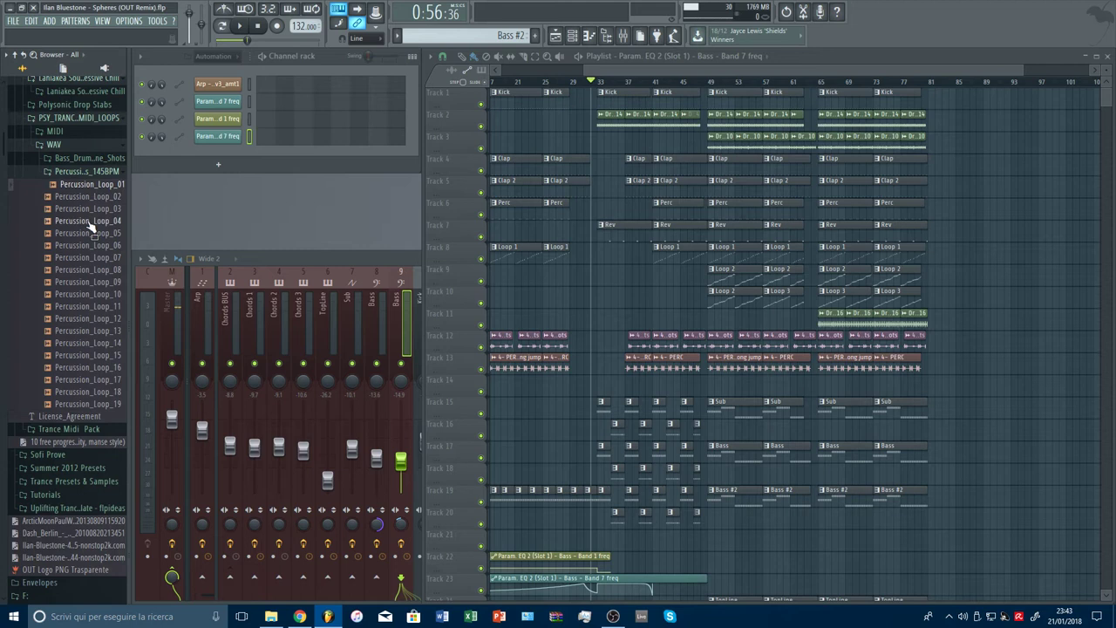
left_click(88, 221)
left_click(92, 294)
left_click(96, 320)
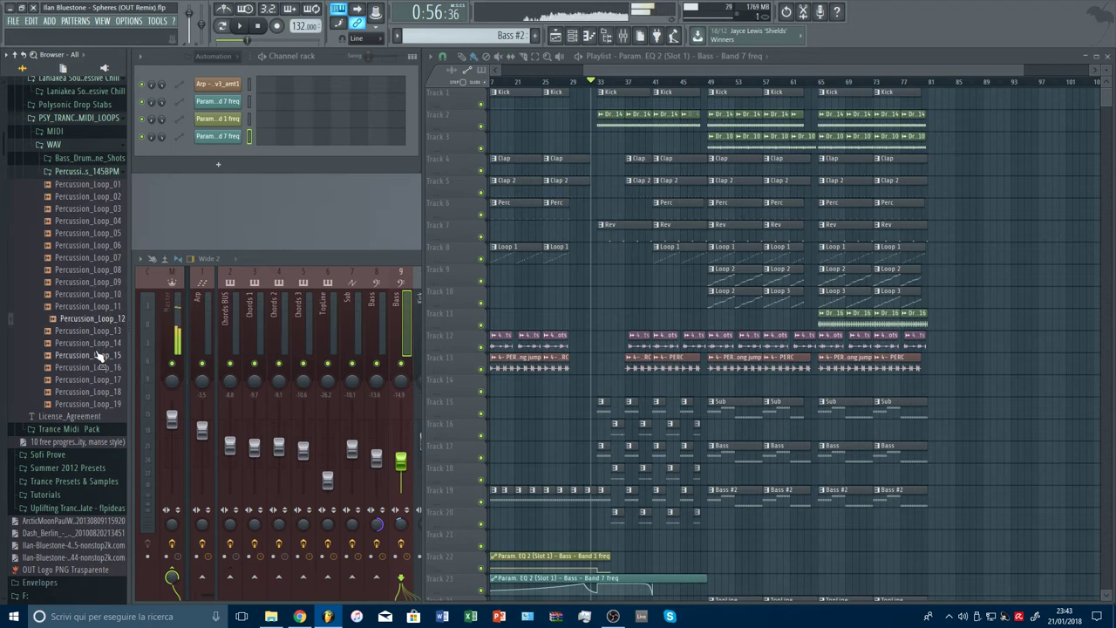
left_click(98, 380)
left_click(98, 405)
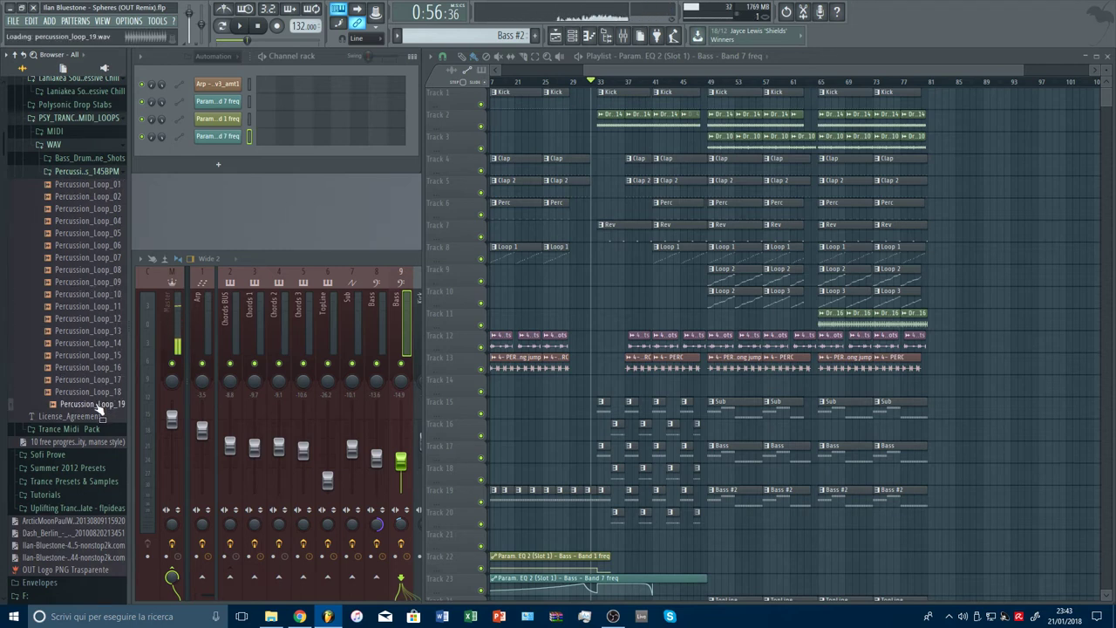
left_click(87, 171)
Expand the Trance Psytrance folder within Samples and browse its packs down to the Laniakea Sounds entries.
scroll(88, 216, "down", 20)
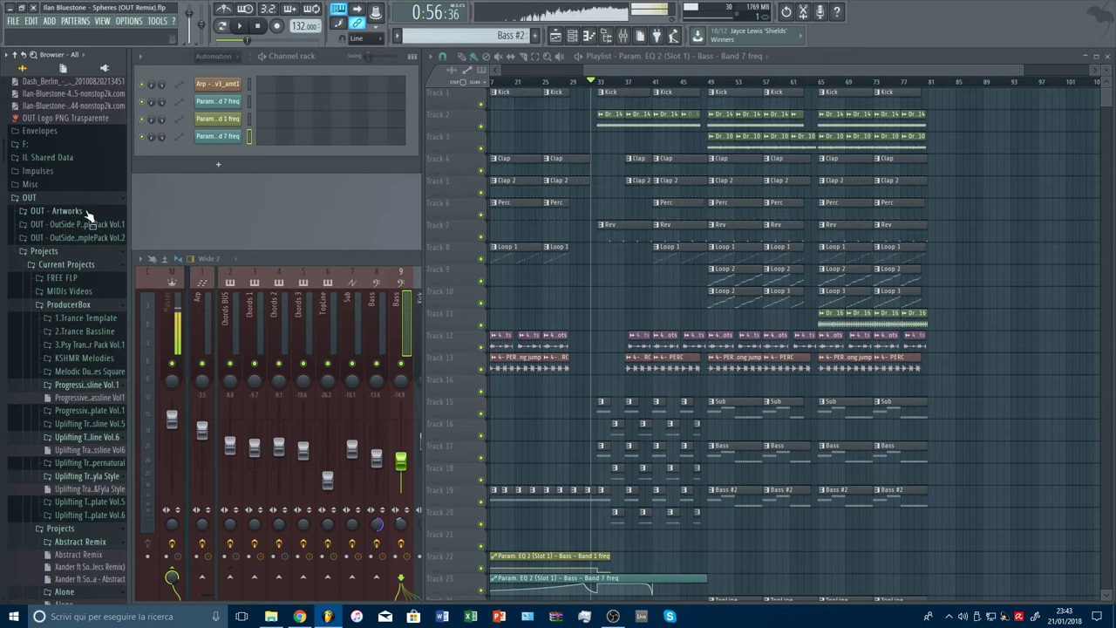
scroll(88, 217, "up", 20)
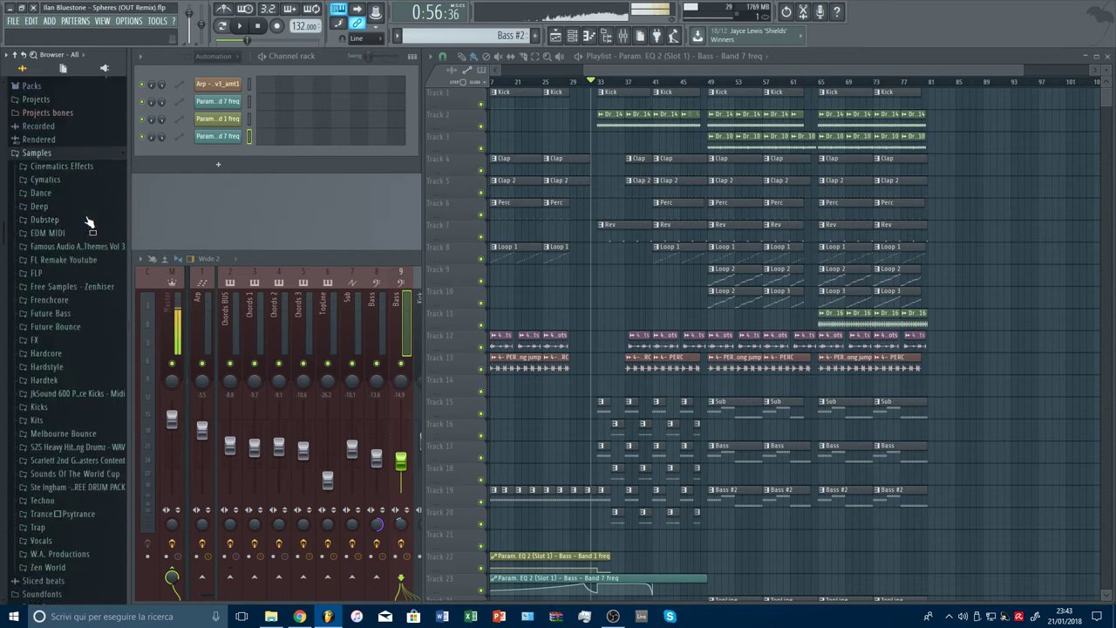
scroll(87, 222, "down", 10)
scroll(89, 222, "up", 1)
left_click(75, 223)
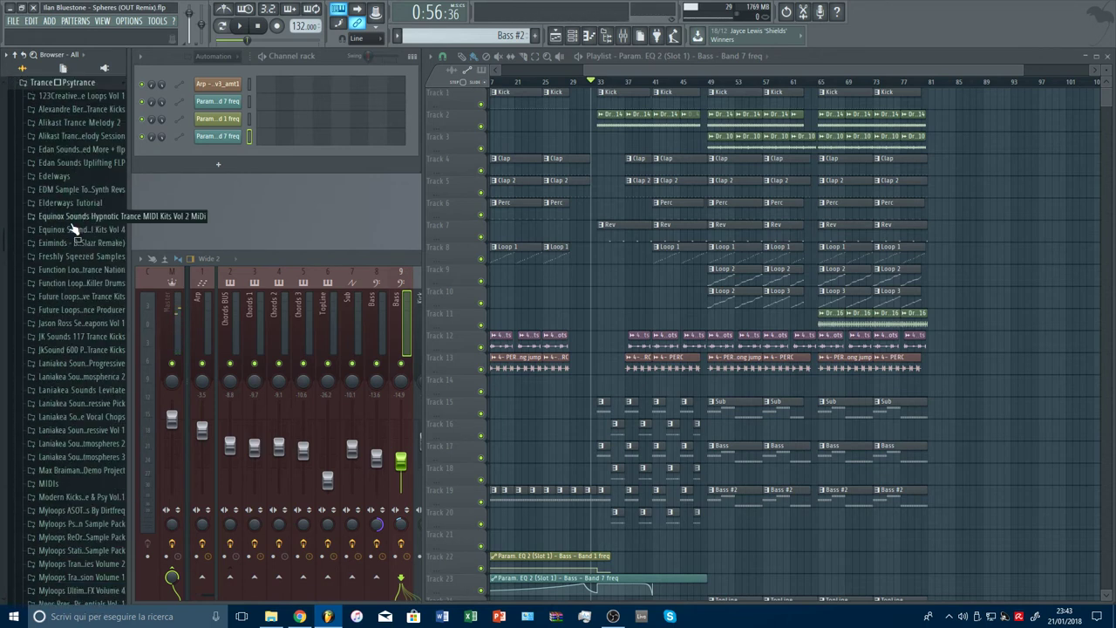
scroll(82, 262, "down", 5)
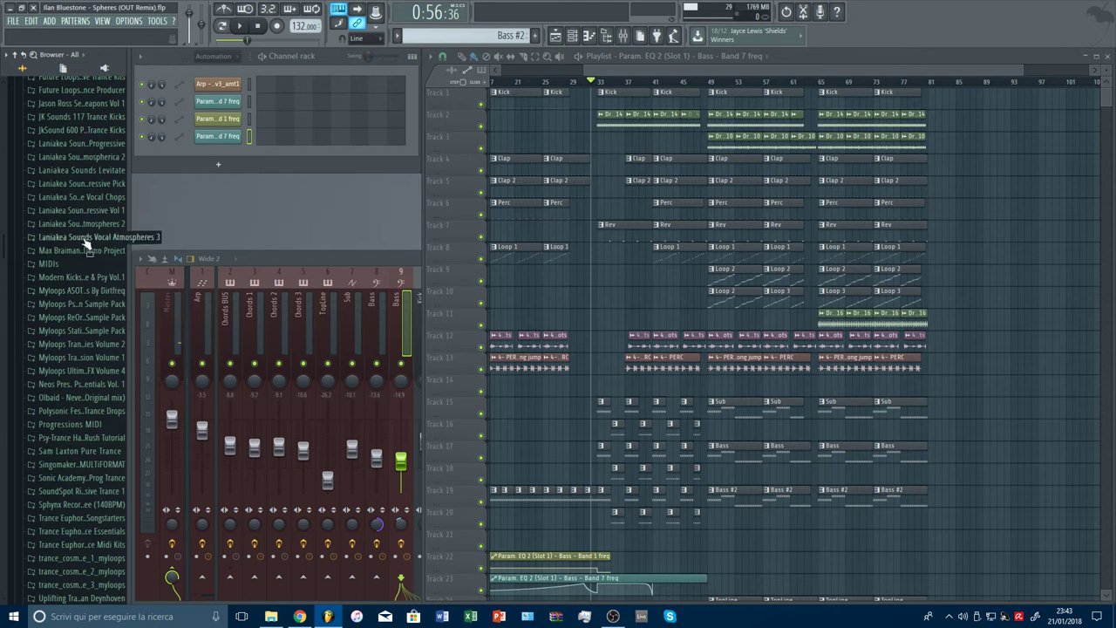
Check the Loops and Oneshots subfolders of Laniakea's Progressive Pick pack and collapse the pack.
left_click(89, 185)
left_click(96, 198)
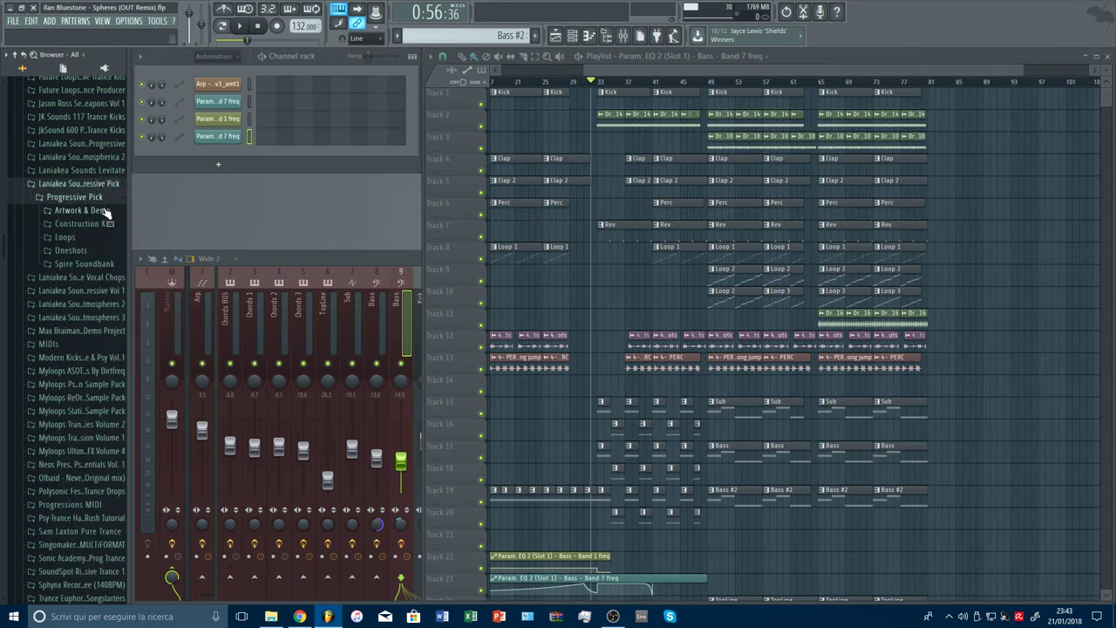
left_click(114, 239)
left_click(113, 239)
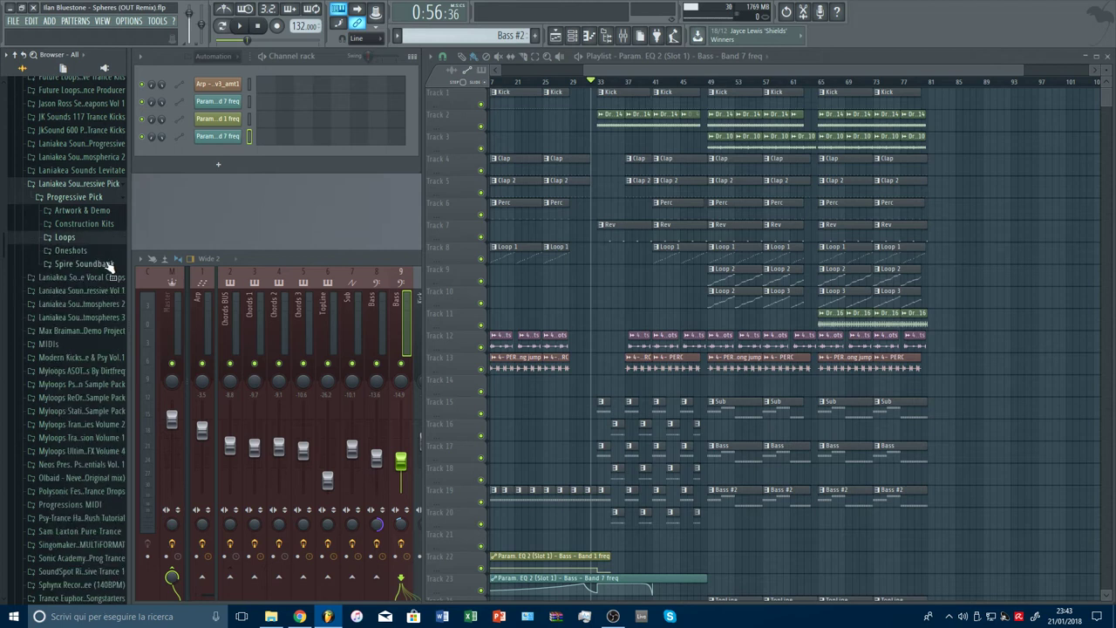
left_click(108, 252)
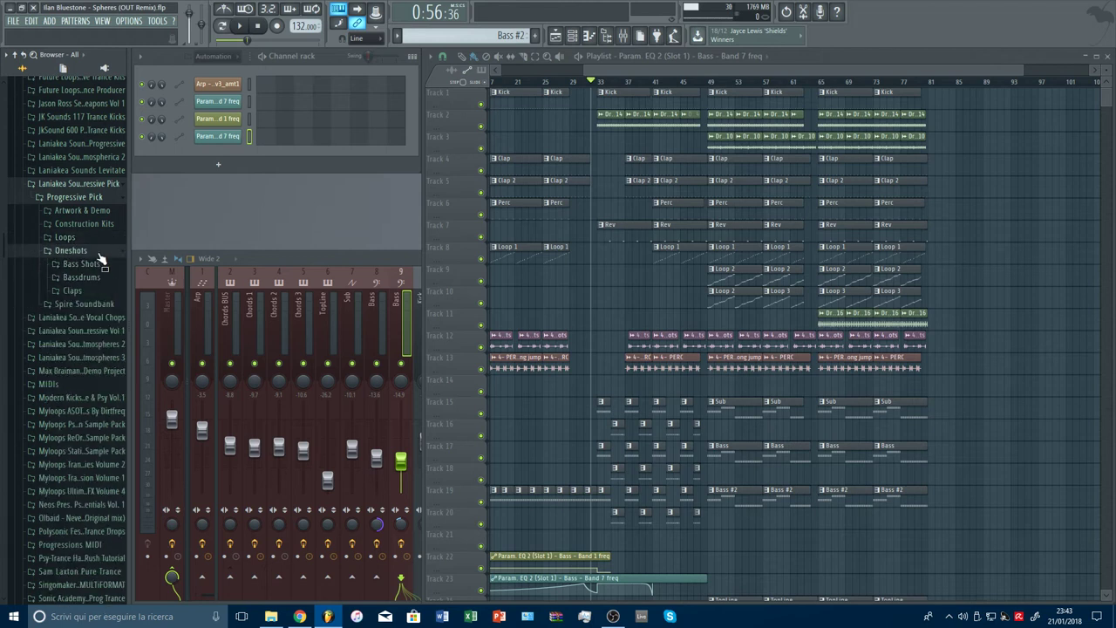
left_click(90, 239)
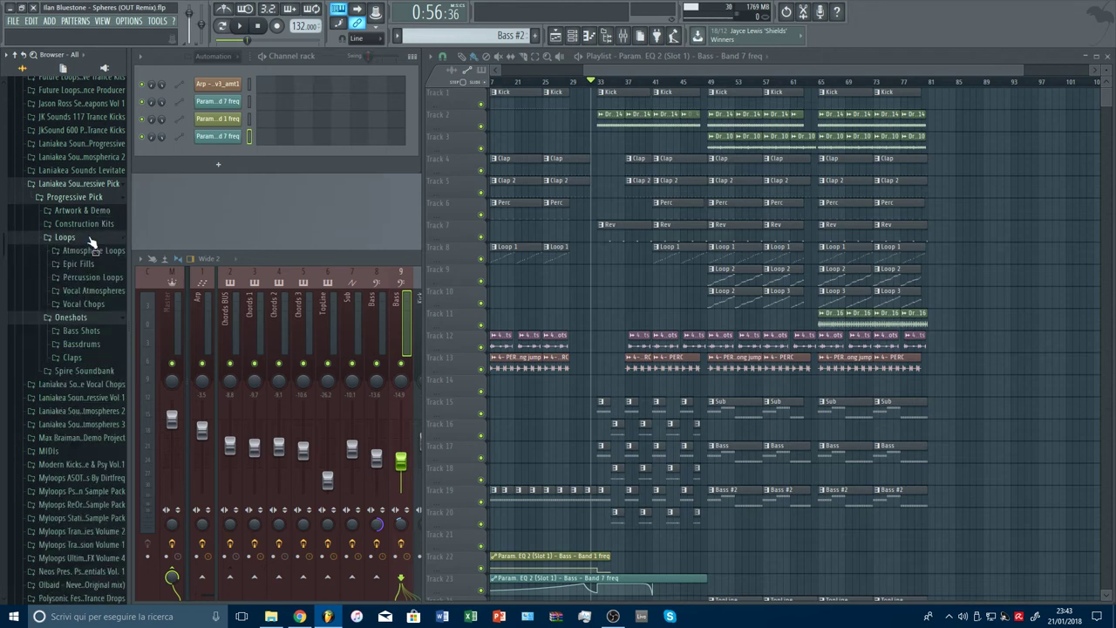
left_click(91, 239)
left_click(93, 187)
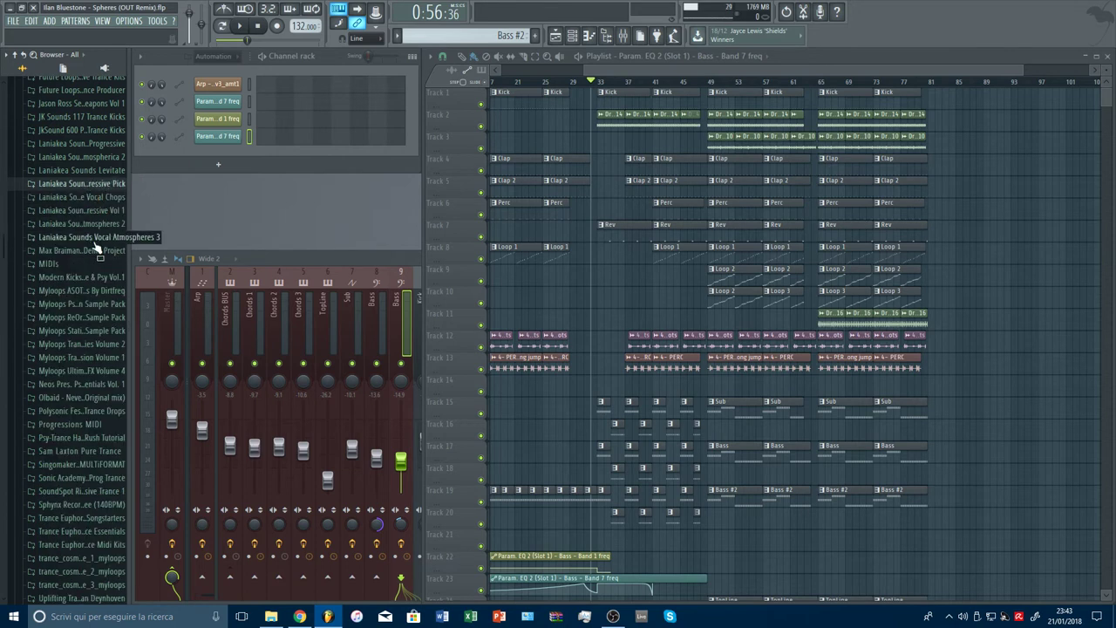
Check Kit_01 and Kit_02 in Laniakea Sounds Topline Progressive Vol 1, audition the Kit_02 full mix, and collapse the pack.
left_click(98, 211)
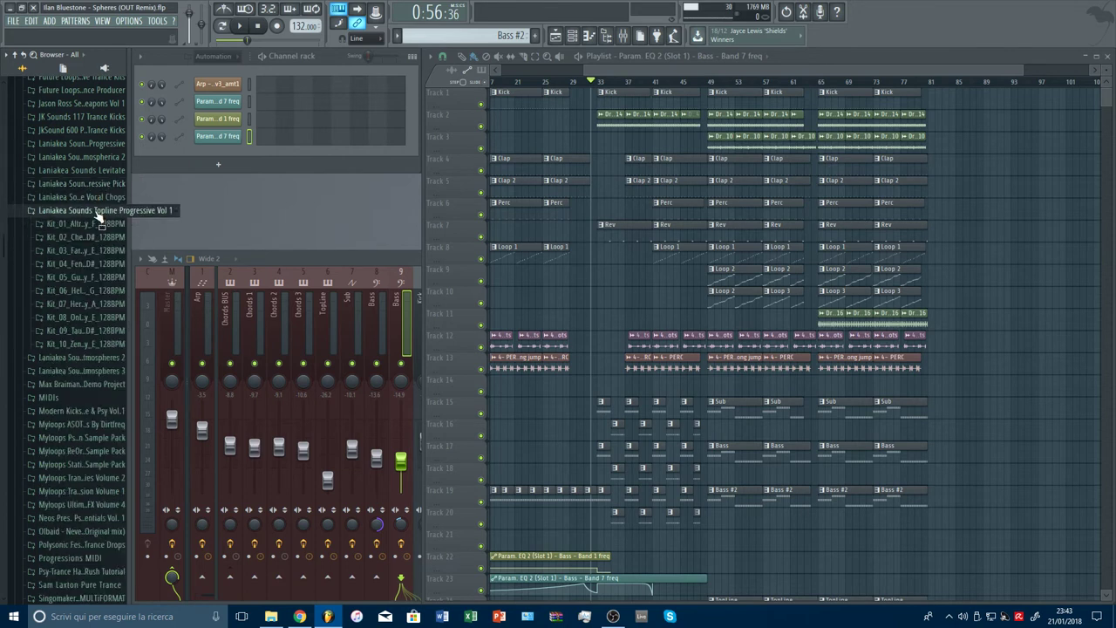
left_click(98, 224)
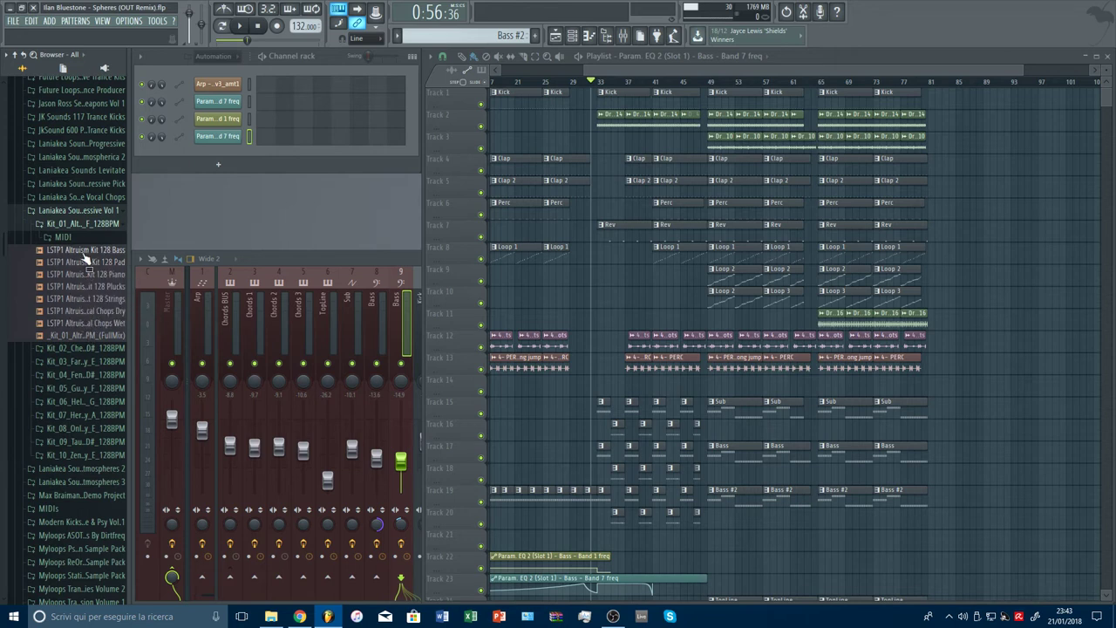
left_click(85, 225)
left_click(86, 237)
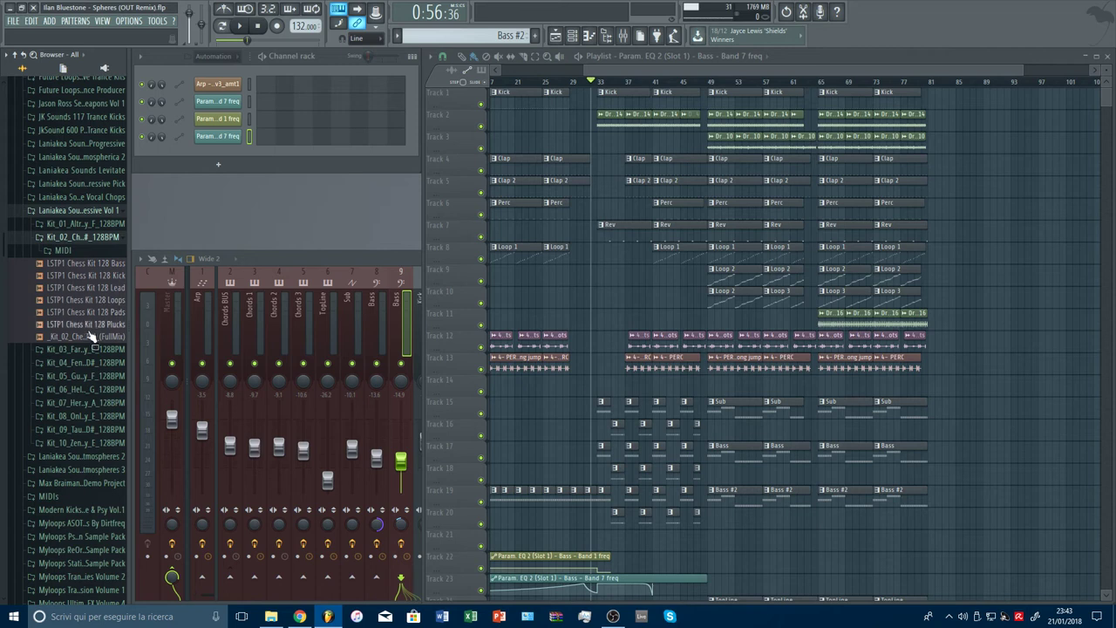
left_click(91, 336)
left_click(93, 237)
left_click(93, 225)
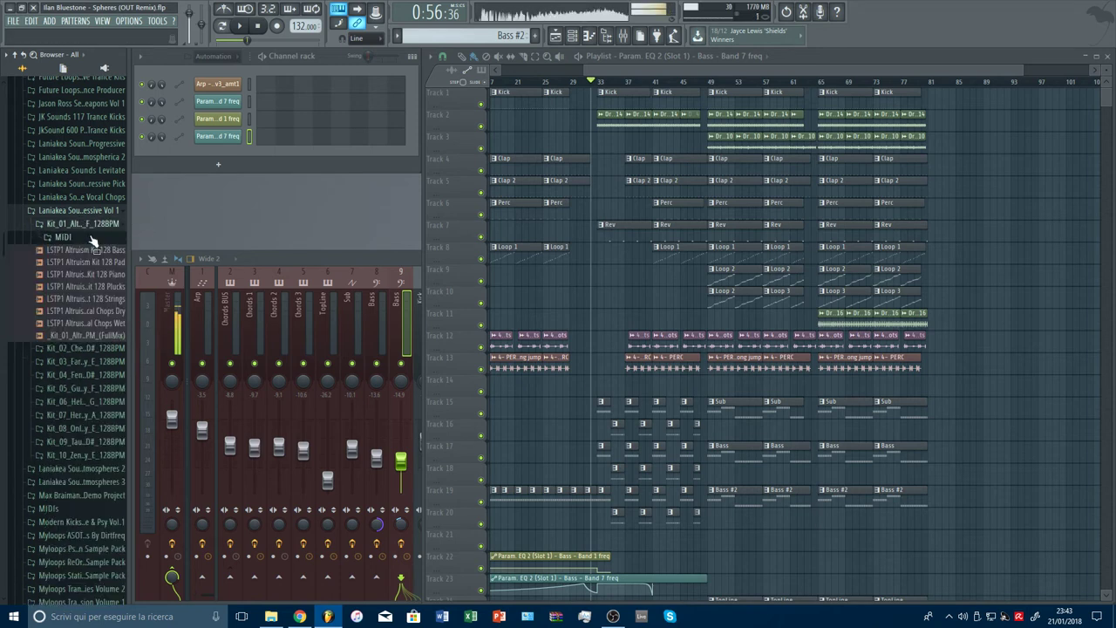
left_click(87, 224)
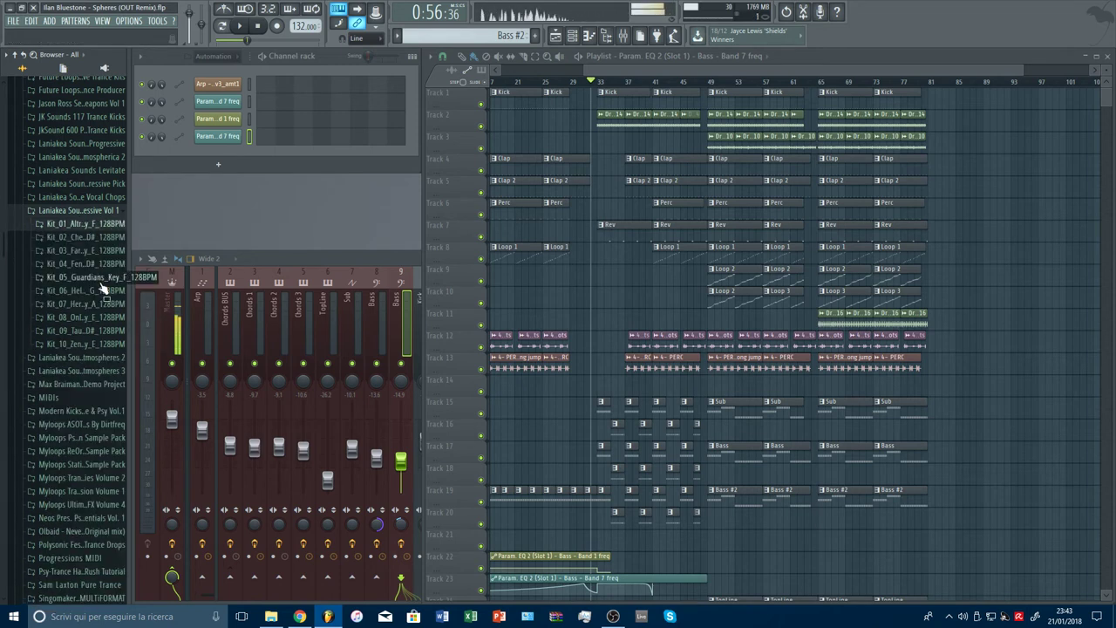
left_click(96, 210)
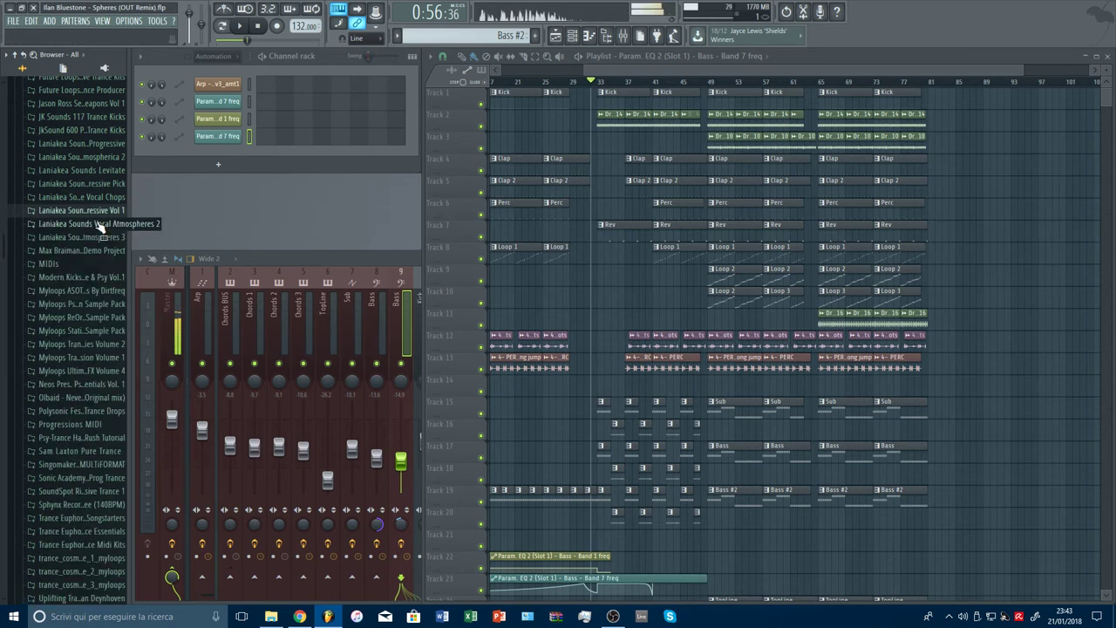
Audition the kick YMMKTP1 - 18 from the Modern Kicks & Psy Vol.1 pack and collapse its sample folder.
left_click(102, 285)
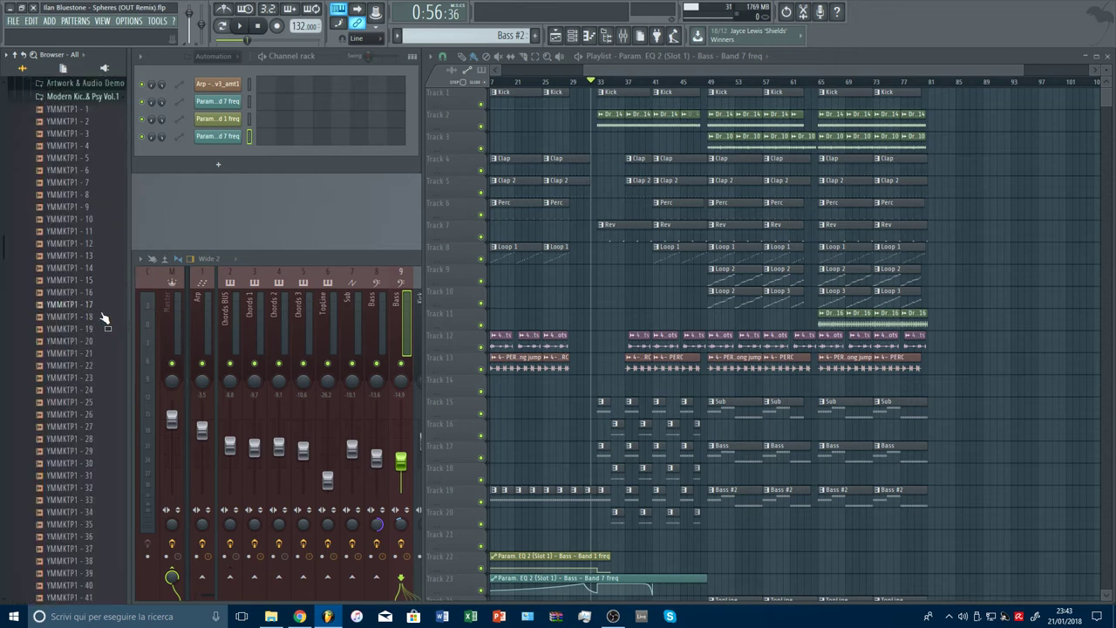
left_click(99, 315)
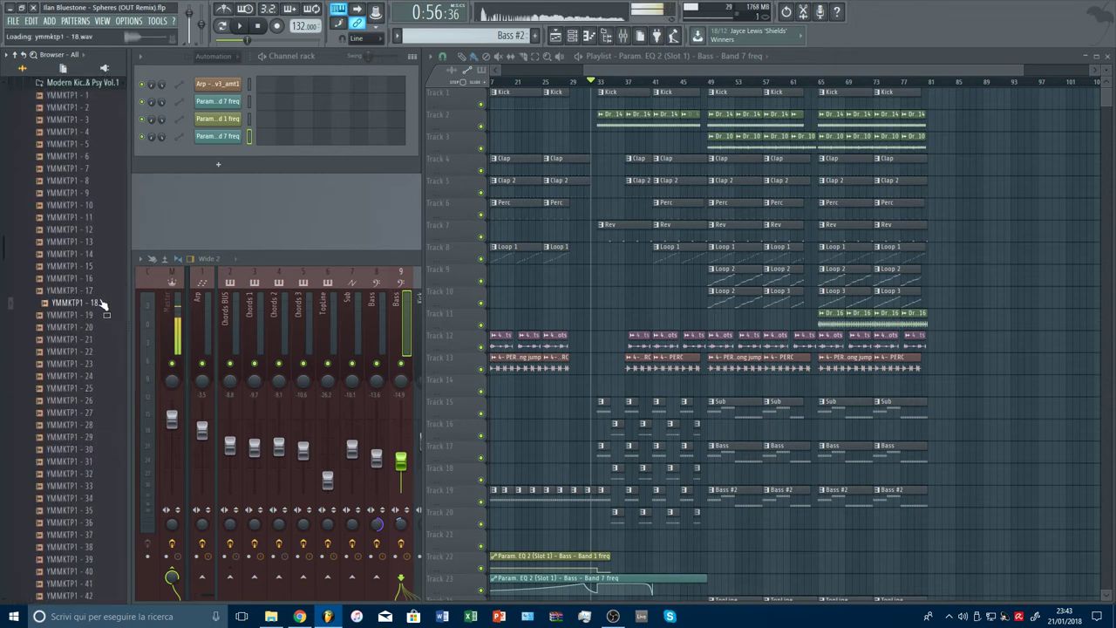
scroll(105, 253, "up", 3)
left_click(96, 155)
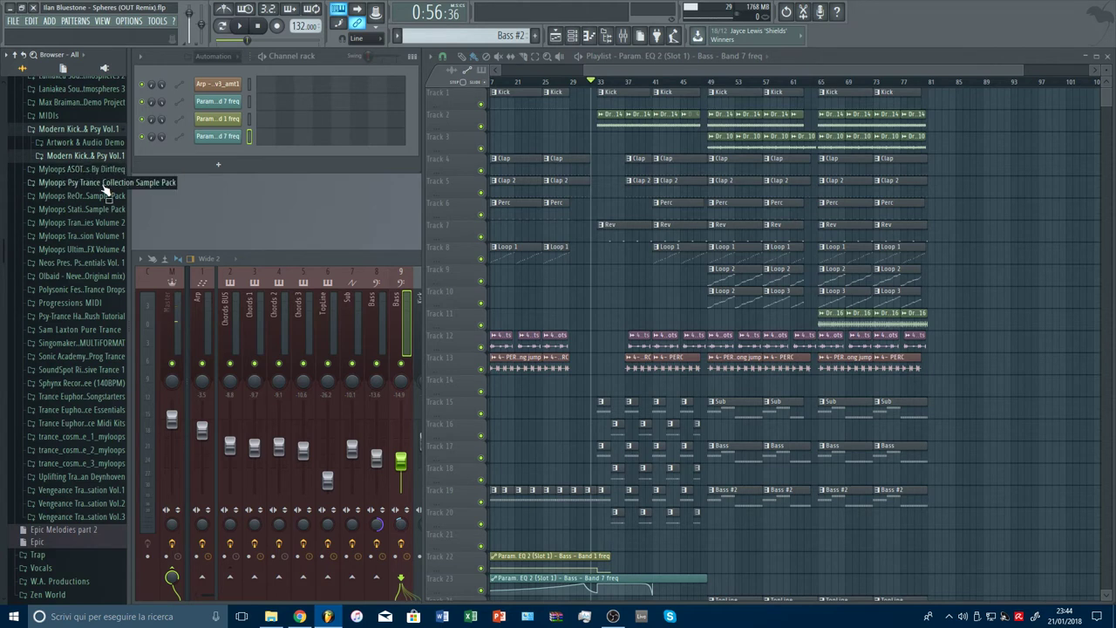
Find the Laniakea Sounds Vision pack among the sample folders and expand it down to its category subfolders.
scroll(104, 209, "up", 10)
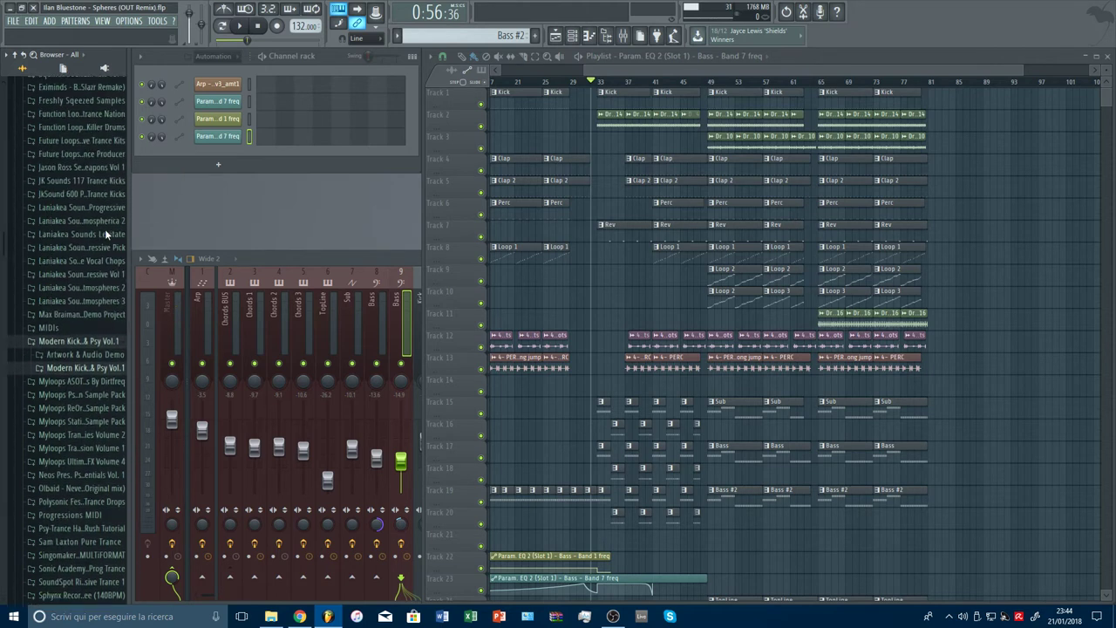
scroll(105, 232, "down", 20)
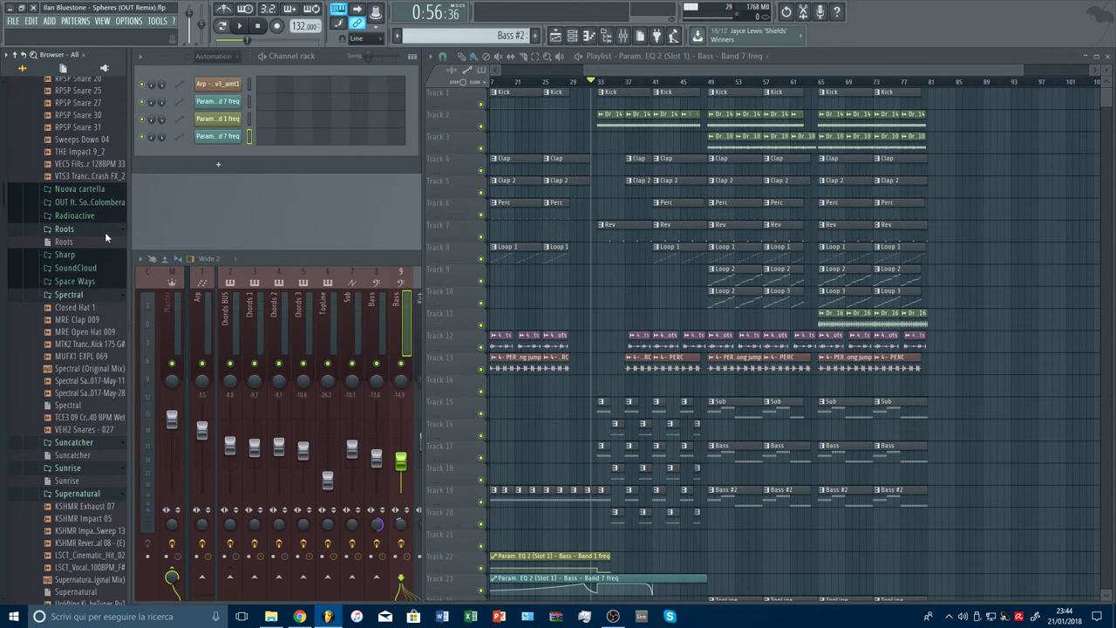
scroll(104, 232, "up", 15)
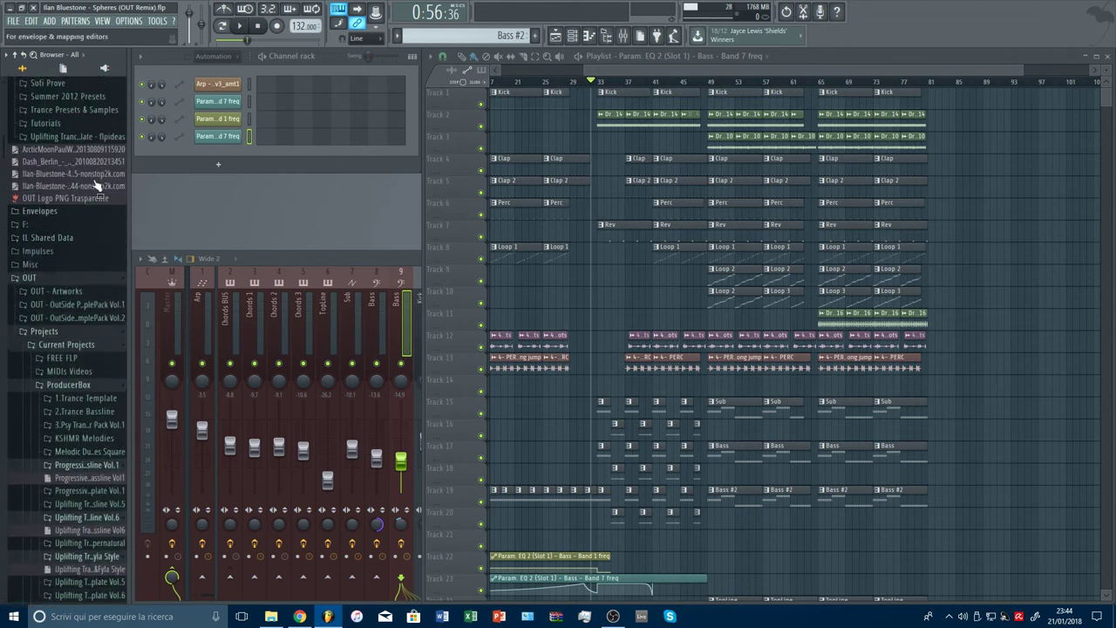
scroll(98, 212, "up", 10)
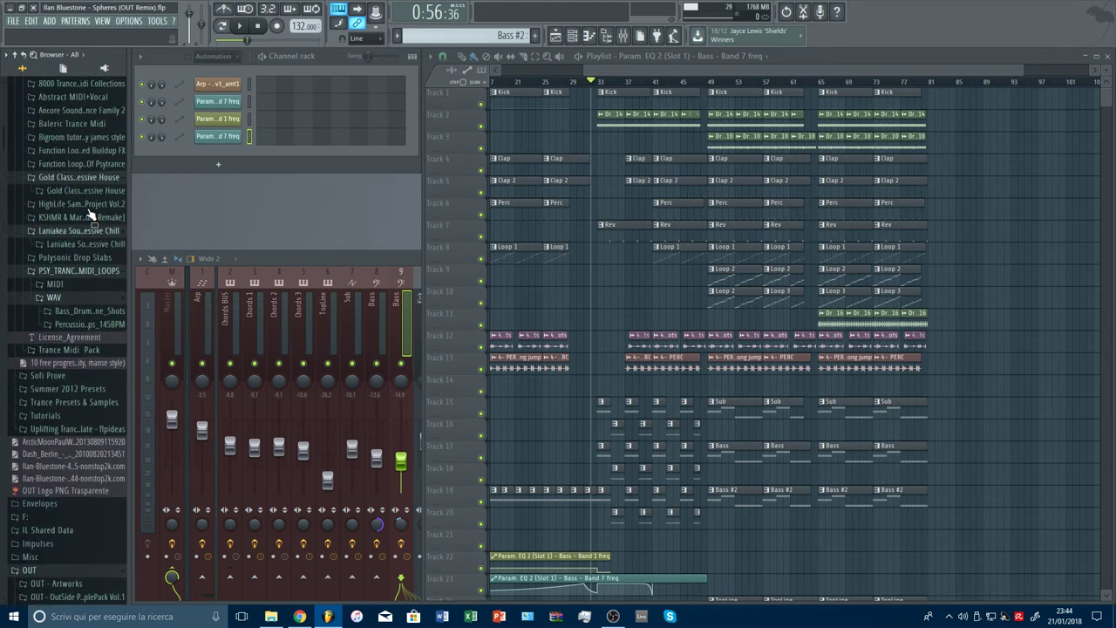
scroll(77, 314, "up", 7)
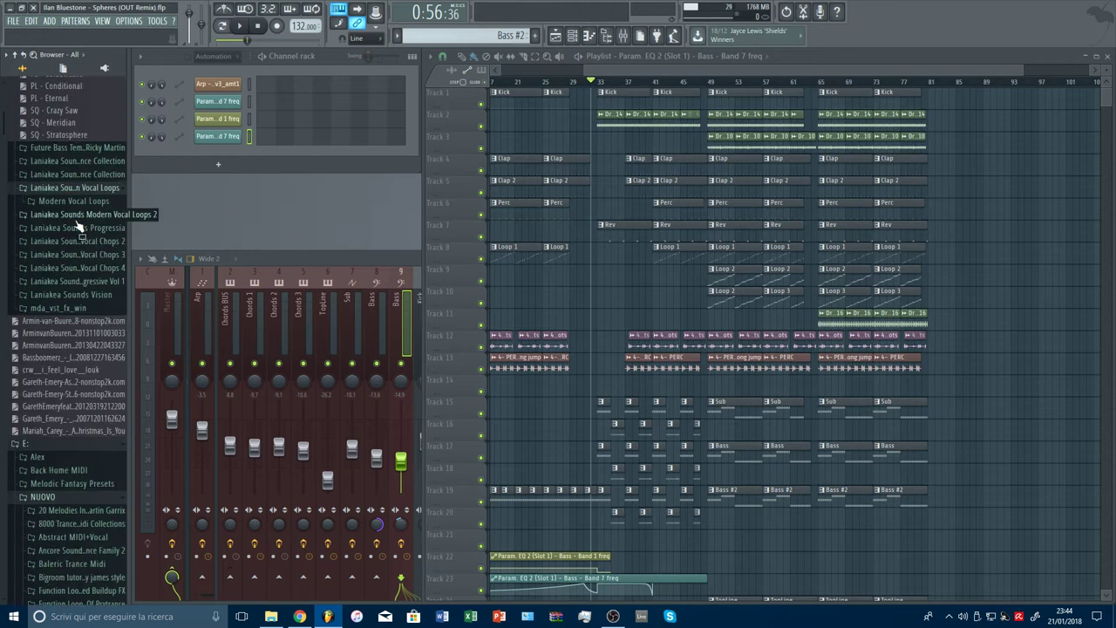
left_click(74, 295)
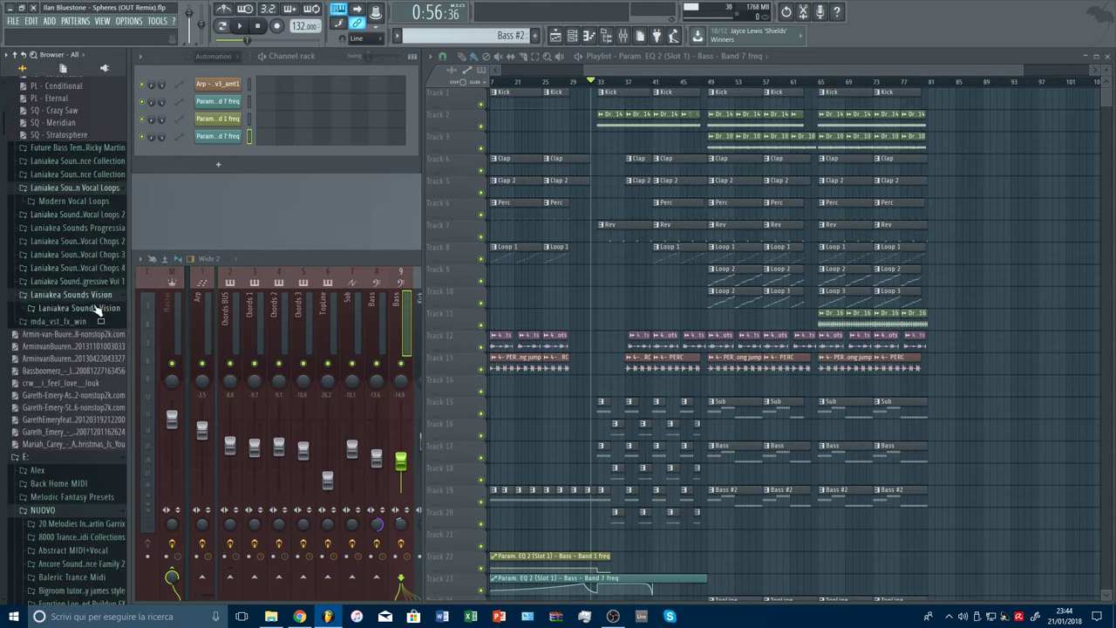
left_click(101, 308)
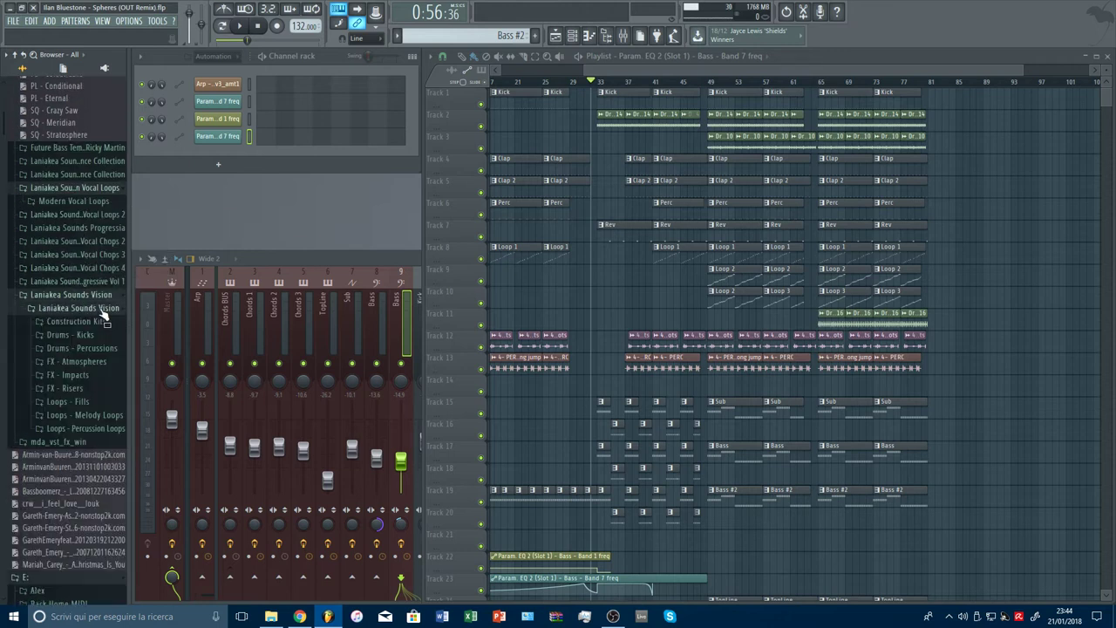
Open the Vision pack's FX - Impacts folder and audition impacts from LSV Impacts 03 through 09.
left_click(108, 376)
scroll(108, 314, "down", 3)
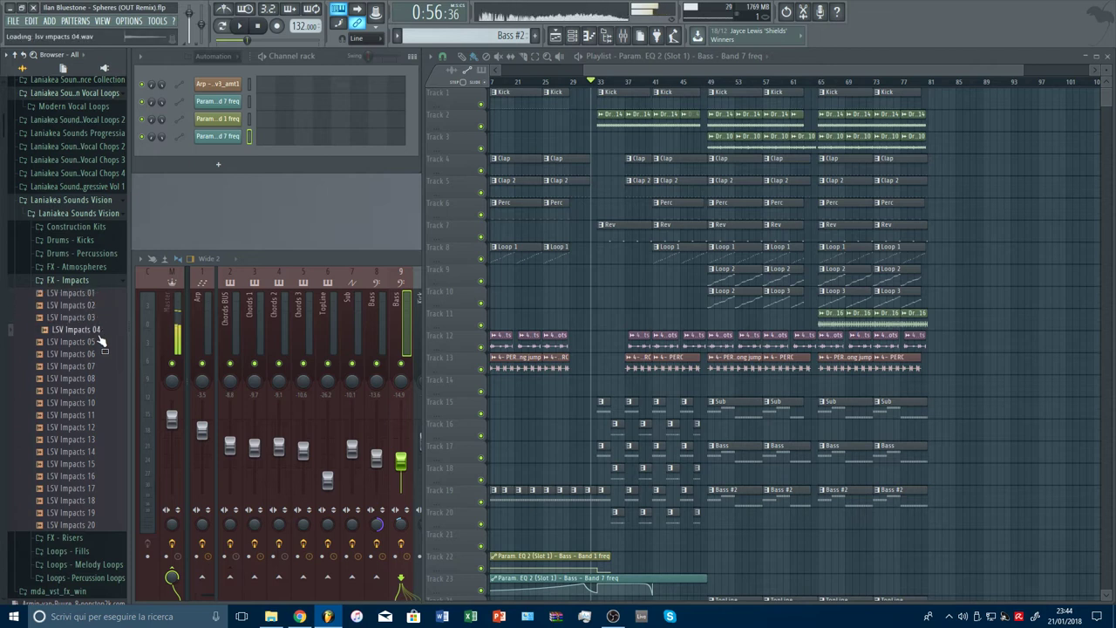
left_click(101, 341)
left_click(102, 318)
left_click(104, 330)
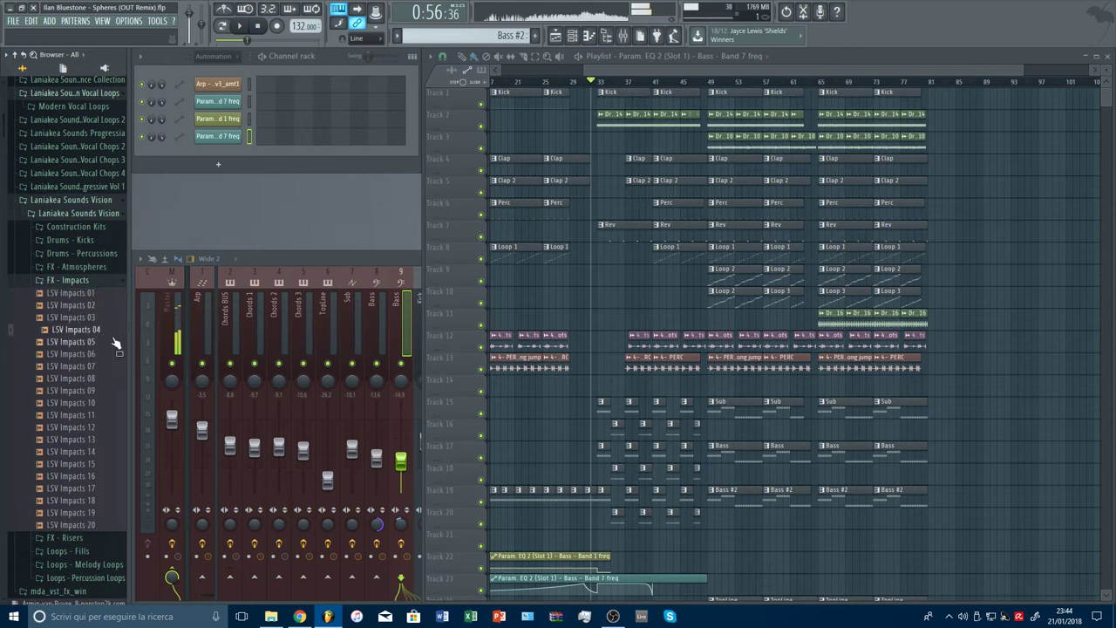
key("Down")
key("Down")
key("Down")
key("Down")
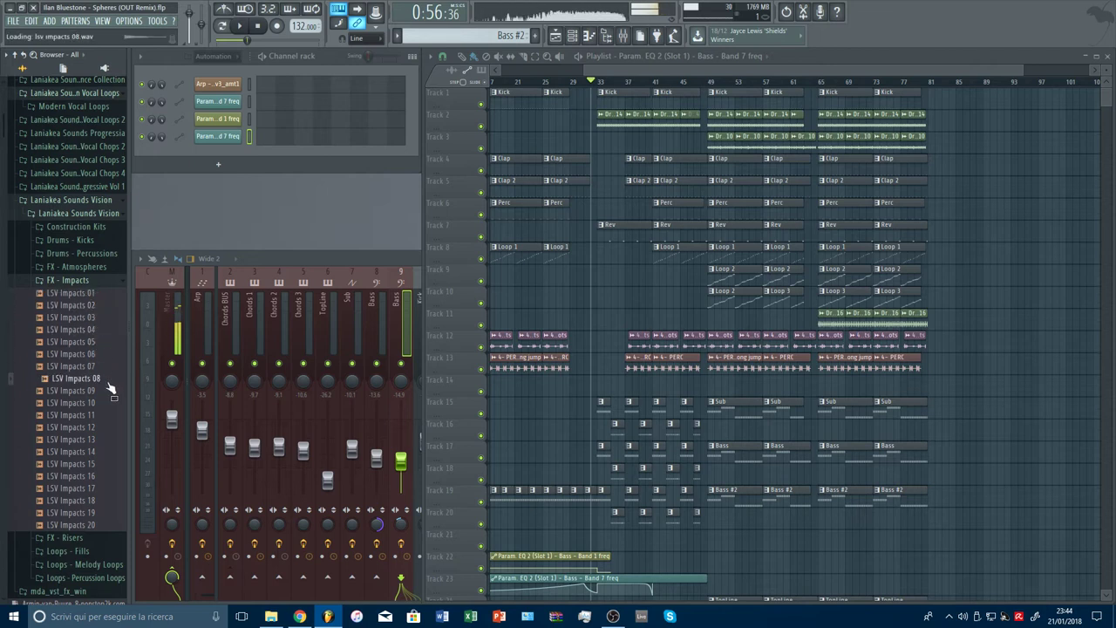
key("Down")
key("Down")
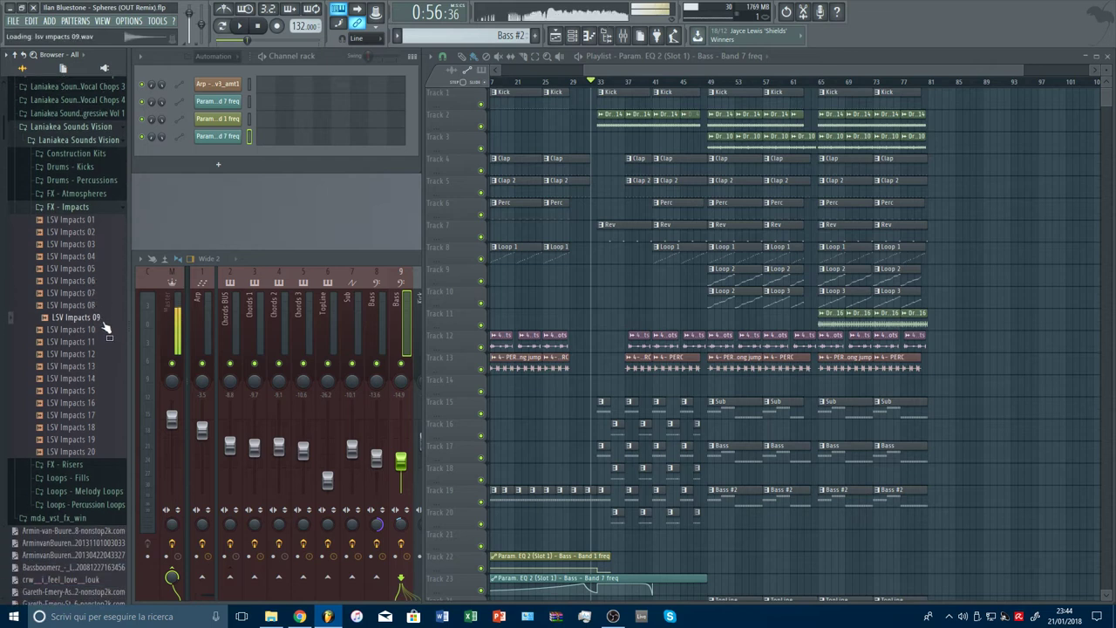
Audition LSV Impacts 10, 11 and 12, comparing them against LSV Impacts 09.
scroll(107, 321, "down", 2)
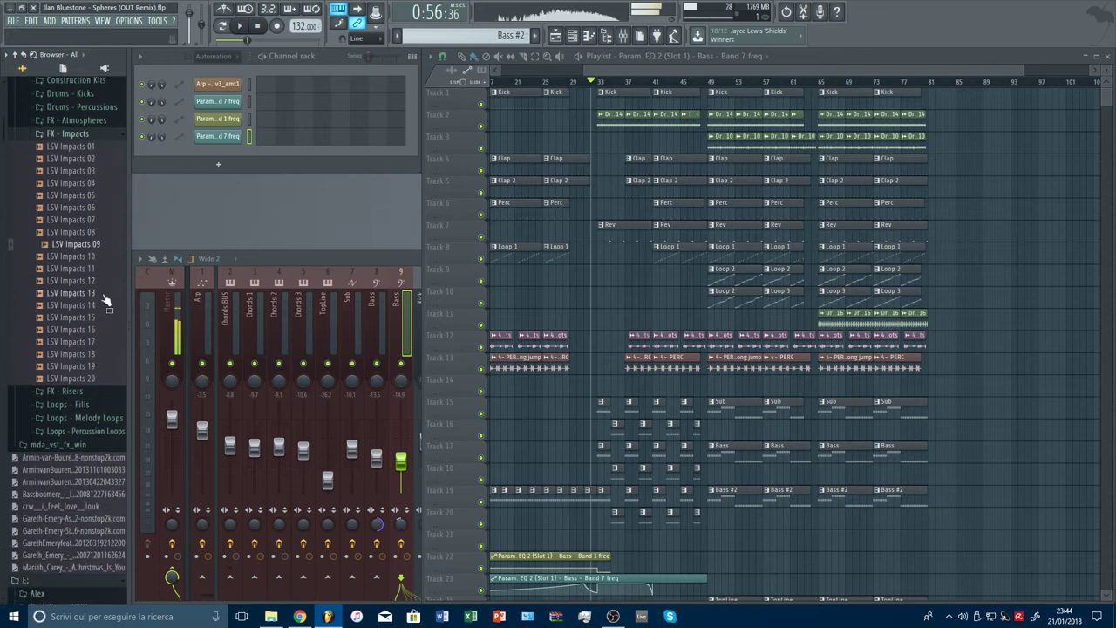
left_click(102, 260)
left_click(102, 272)
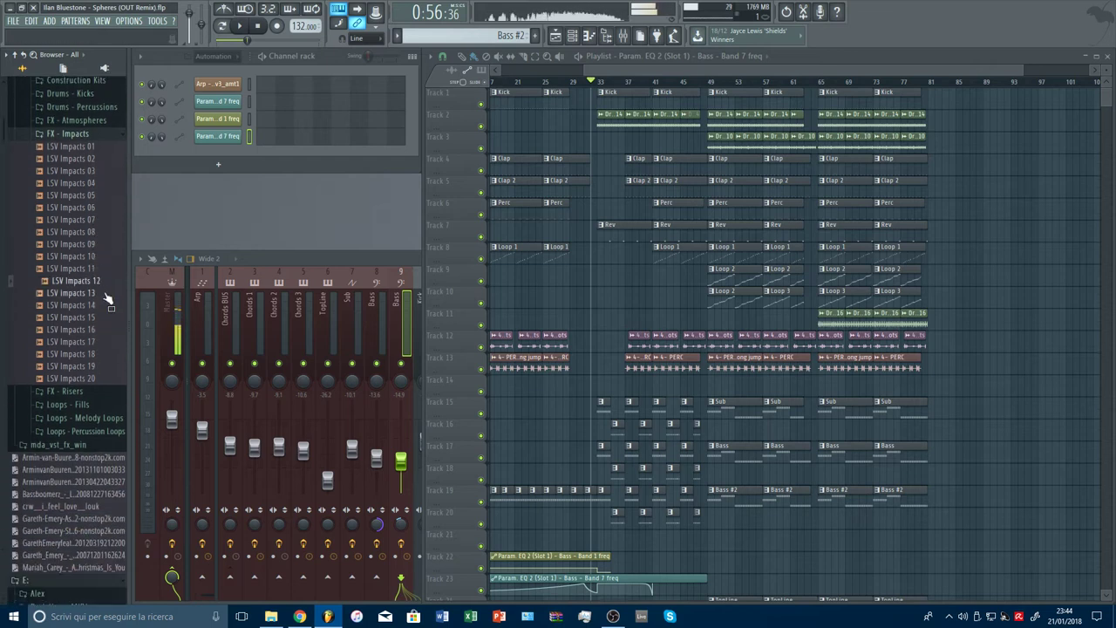
left_click(108, 247)
left_click(108, 269)
left_click(106, 280)
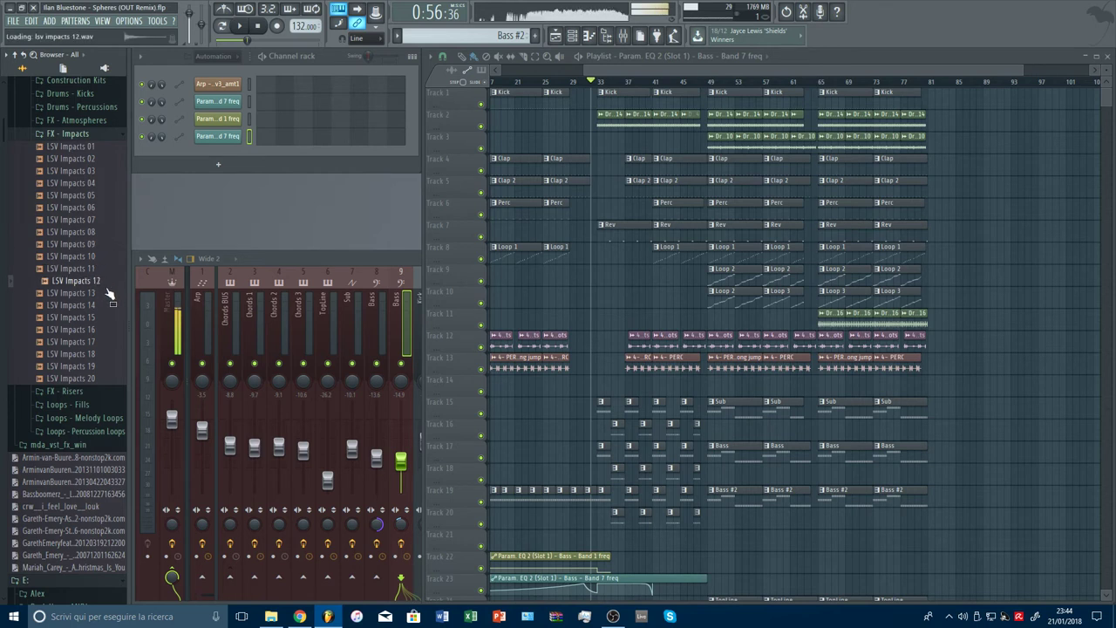
Audition LSV Impacts 13 and 11, and place LSV Impacts 11 on Track 42 every eight bars from bar 33 to bar 81.
left_click(107, 292)
left_click(98, 269)
scroll(748, 394, "down", 5)
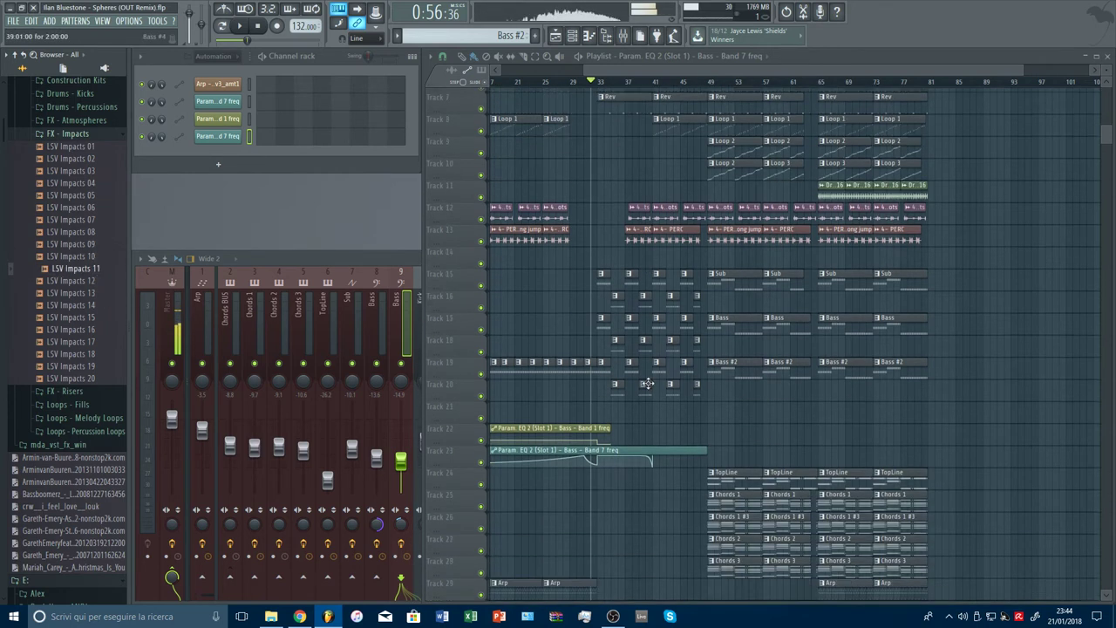
scroll(748, 394, "down", 7)
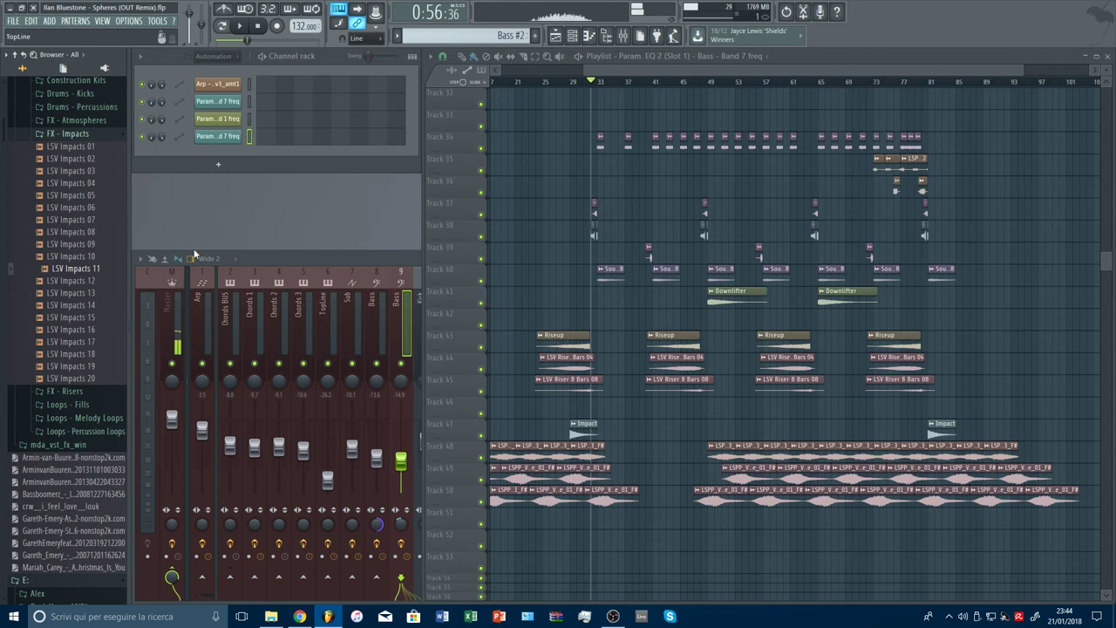
left_click_drag(76, 273, 710, 318)
left_click(769, 319)
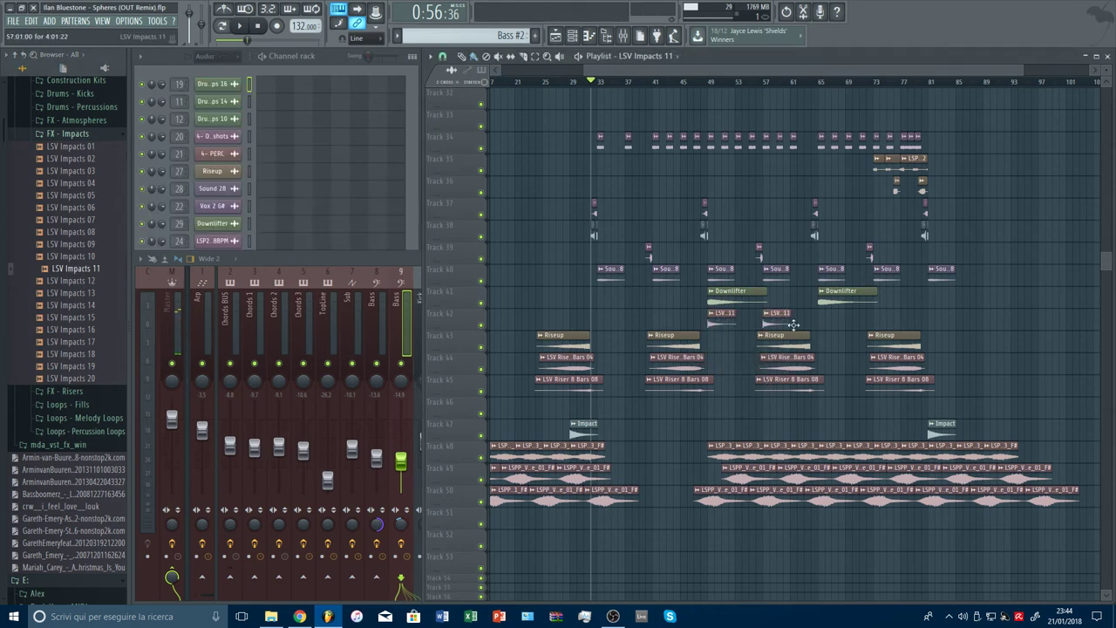
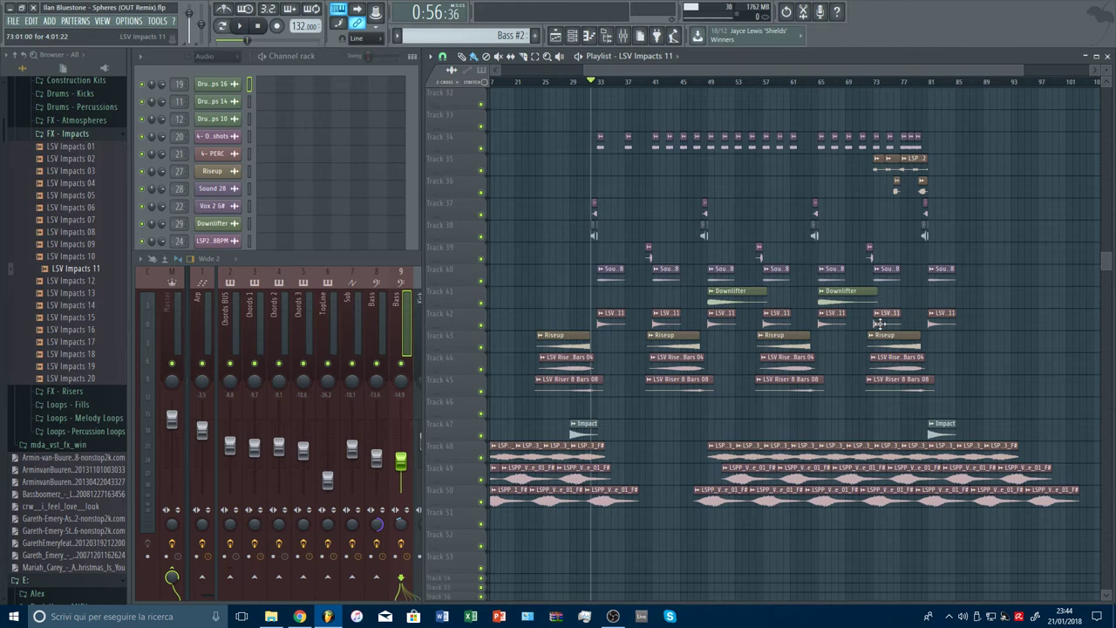
Load Fruity Parametric EQ 2 in slot 1 of the LSV Impacts 11 mixer track and lower that track's fader.
double_click(884, 323)
key("F9")
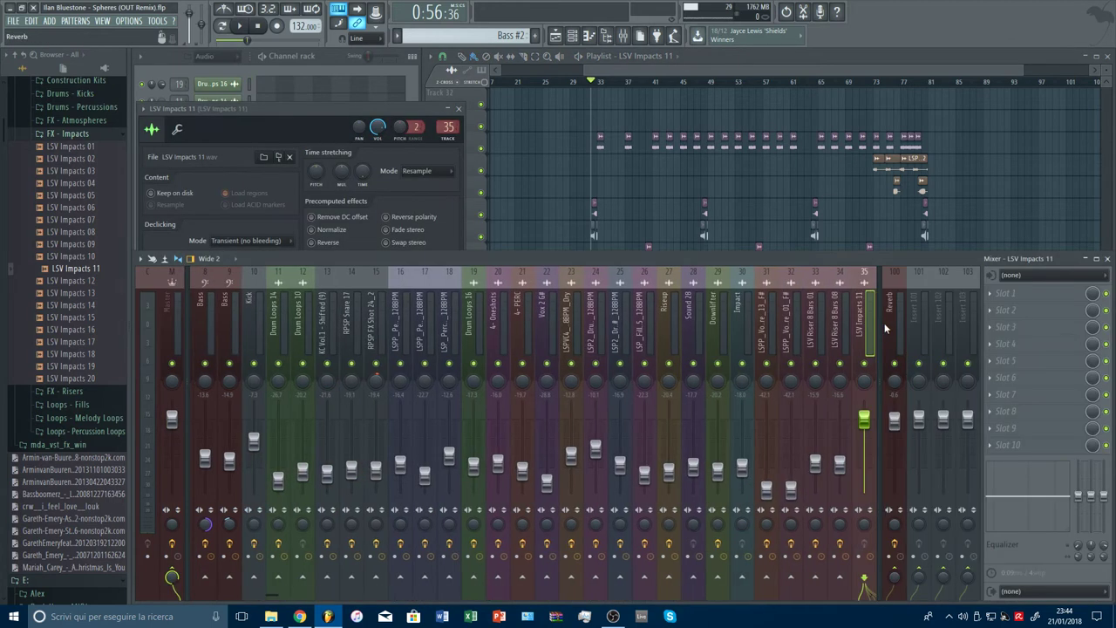
left_click(991, 293)
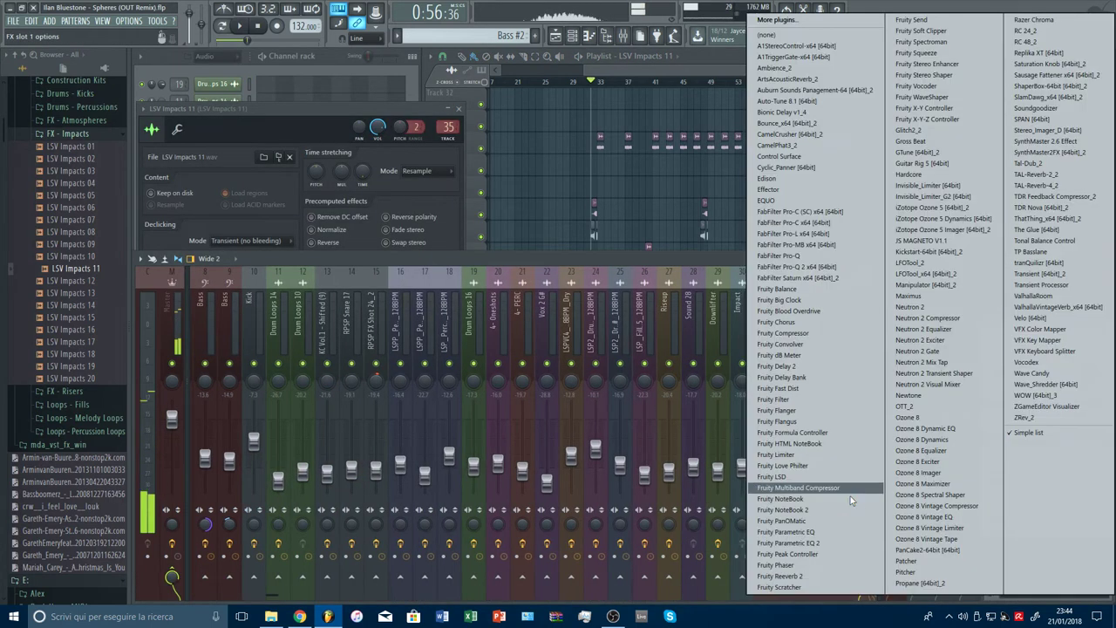
left_click(811, 542)
left_click(466, 109)
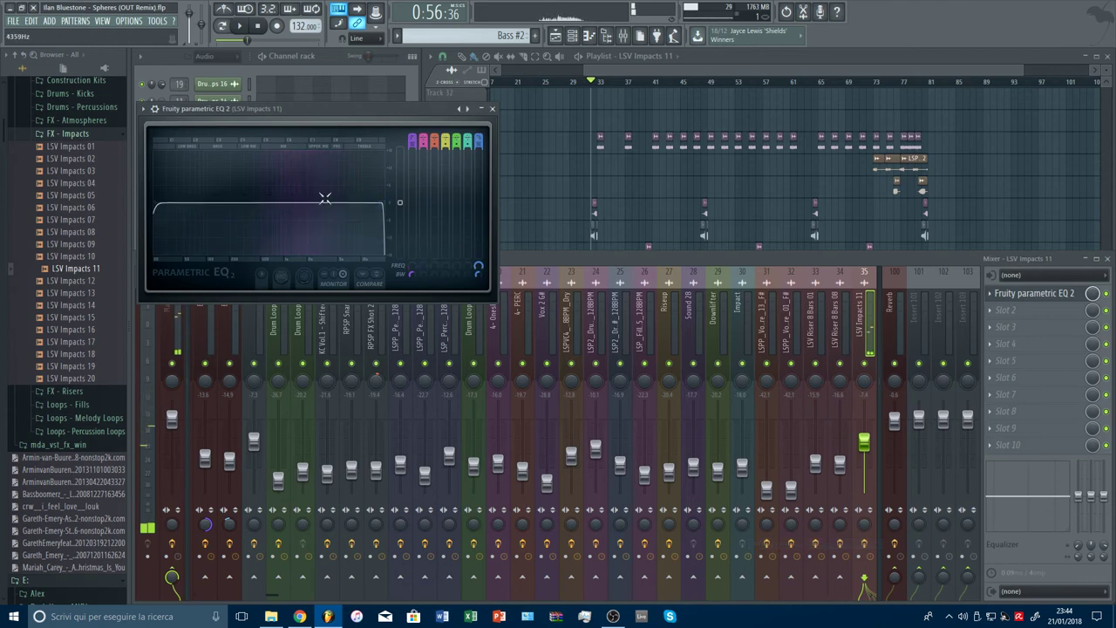
Apply a steep band 1 high-pass at about 231 Hz to LSV Impacts 11 and activate band 4 for a gentle low-mid cut.
scroll(163, 212, "up", 5)
left_click_drag(164, 212, 240, 209)
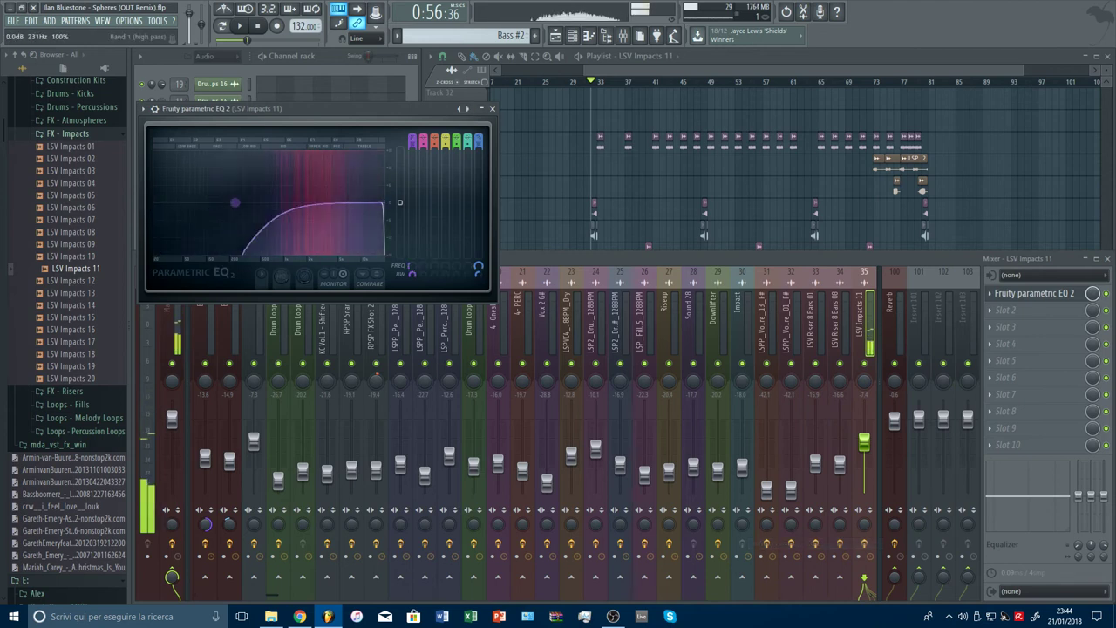
right_click(443, 135)
left_click(471, 210)
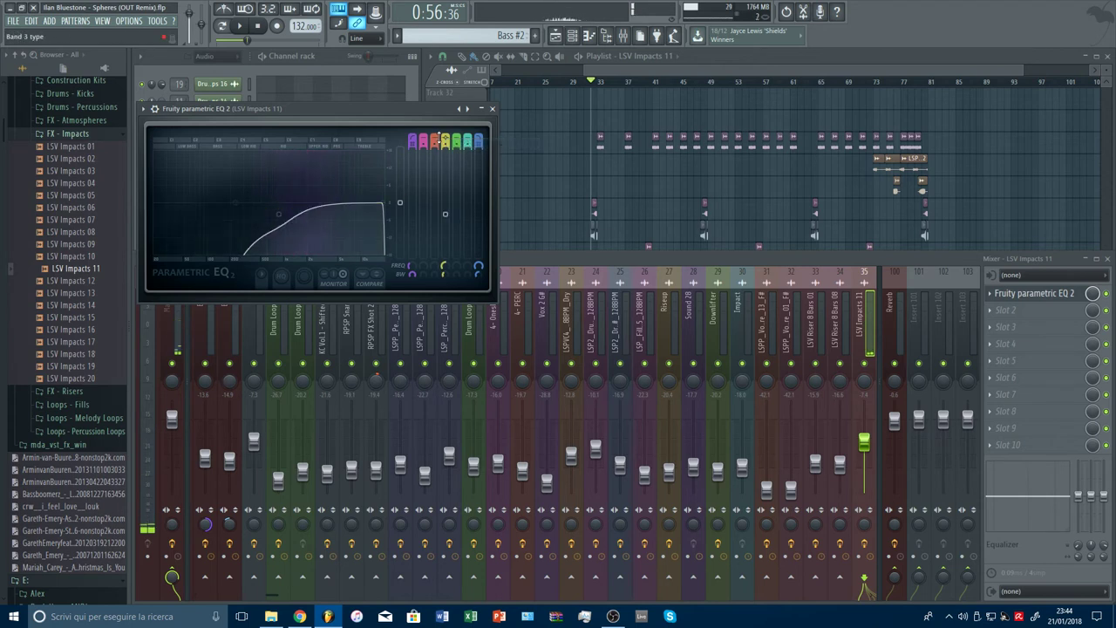
Boost the high end of LSV Impacts 11 with EQ band 3 and deepen the band 4 cut while listening to the sample.
right_click(434, 136)
left_click(448, 144)
mouse_move(244, 204)
left_mouse_down()
mouse_move(377, 152)
mouse_move(359, 152)
mouse_move(366, 190)
mouse_move(369, 179)
left_mouse_up()
key("space")
key("space")
scroll(366, 181, "up", 3)
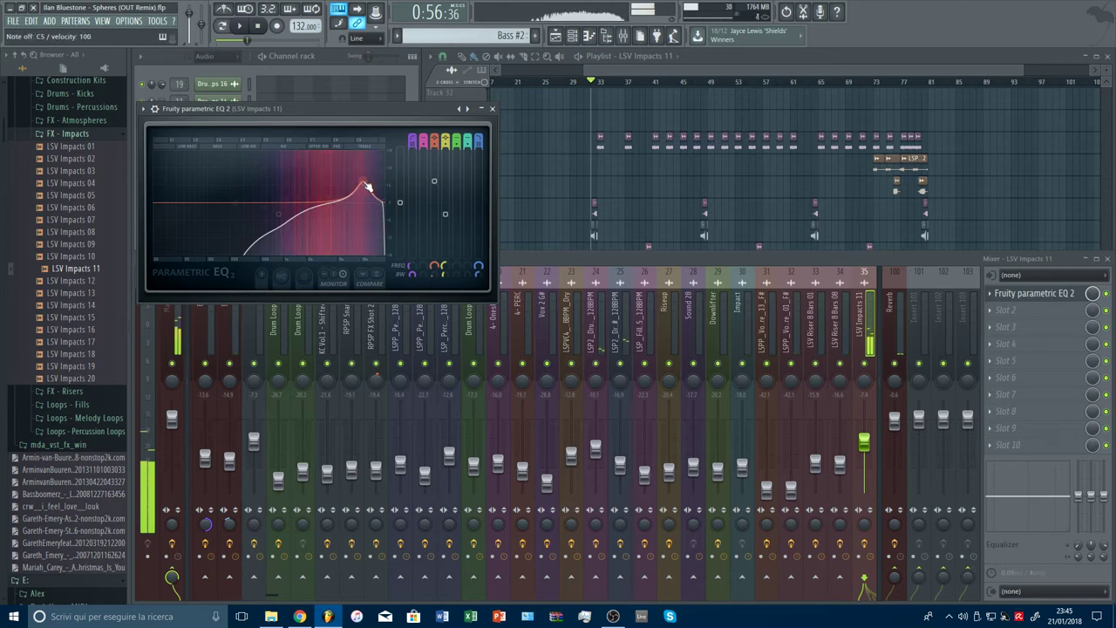
left_click_drag(296, 214, 294, 221)
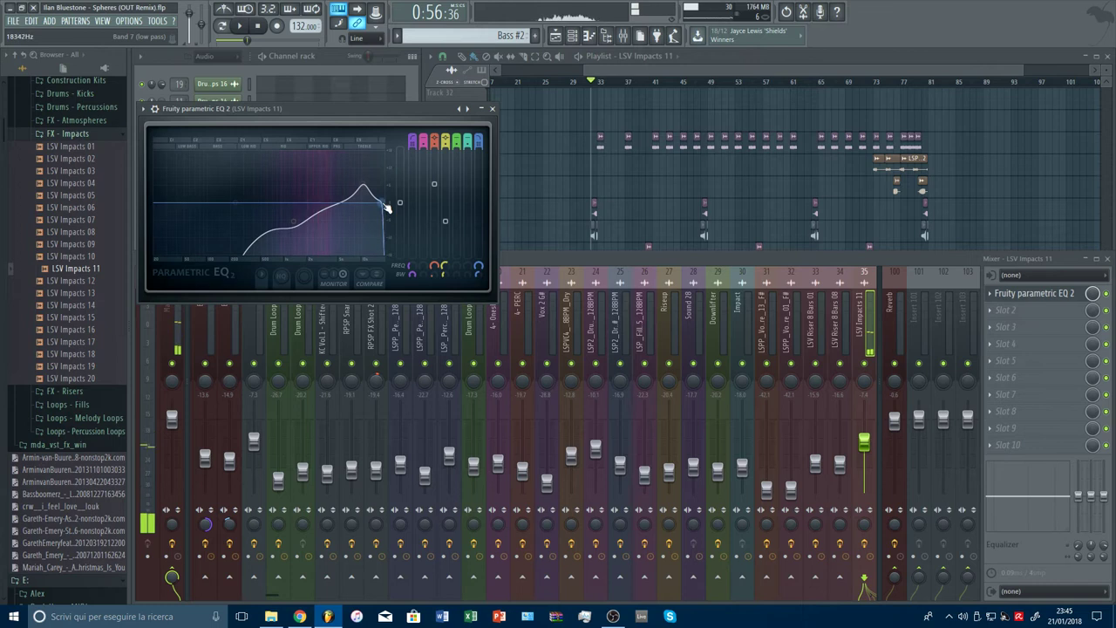
Close the EQ and sample settings and play the arrangement from just before bar 33 to hear the impact in context.
left_click(492, 109)
key("F9")
key("space")
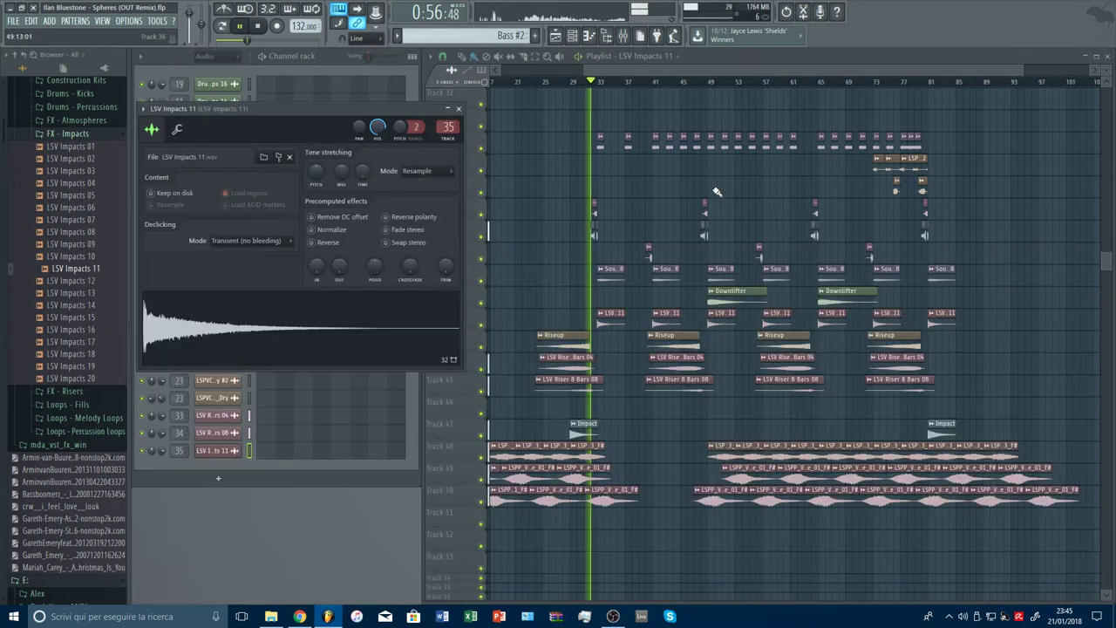
left_click(459, 111)
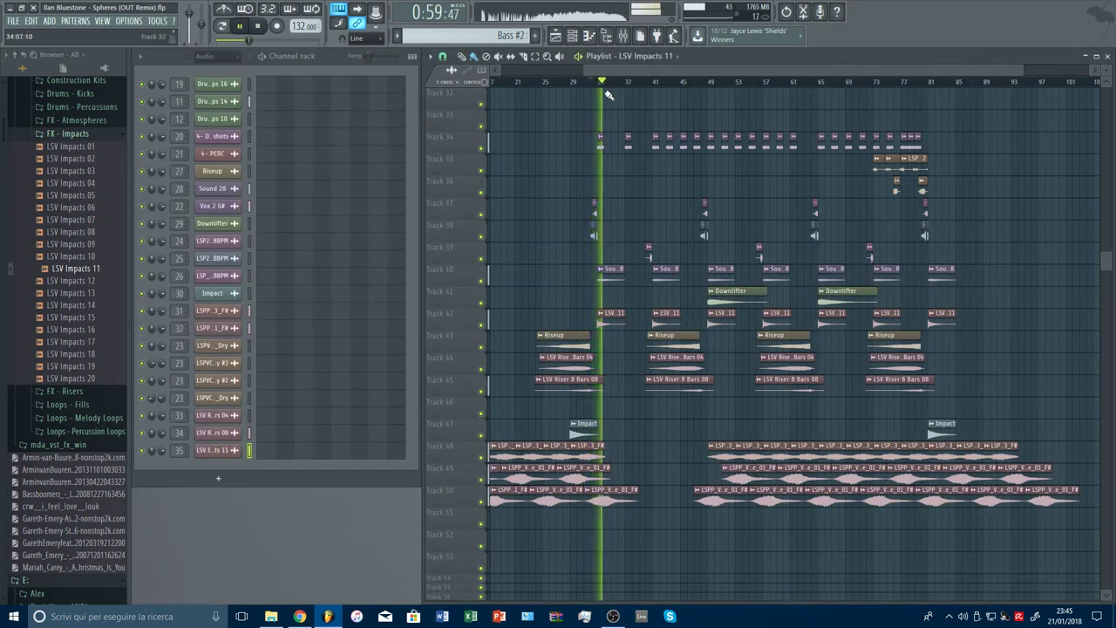
Shift all LSV Impacts 11 clips on Track 42 slightly earlier so the audible hit lands exactly on bar 33, and replay the transition.
scroll(603, 87, "up", 8)
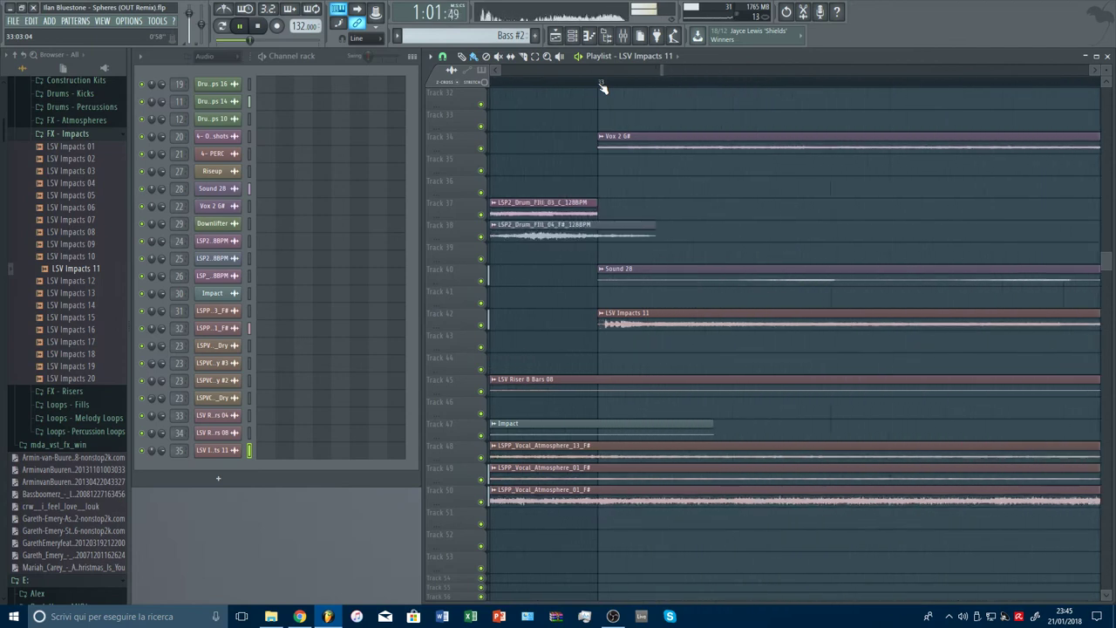
left_click(453, 328)
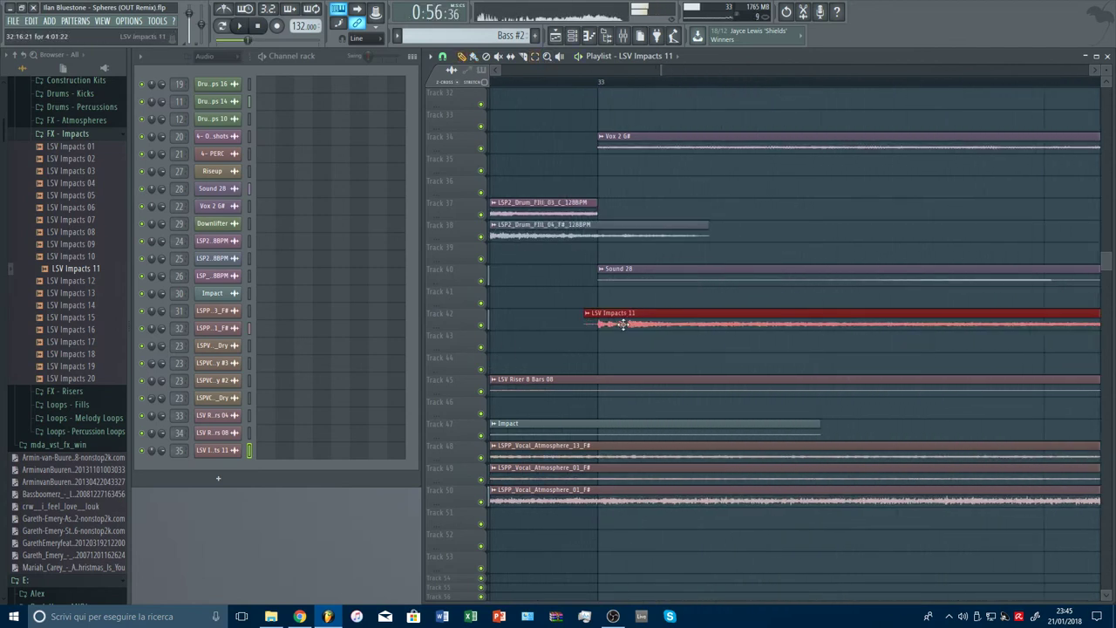
left_click(510, 83)
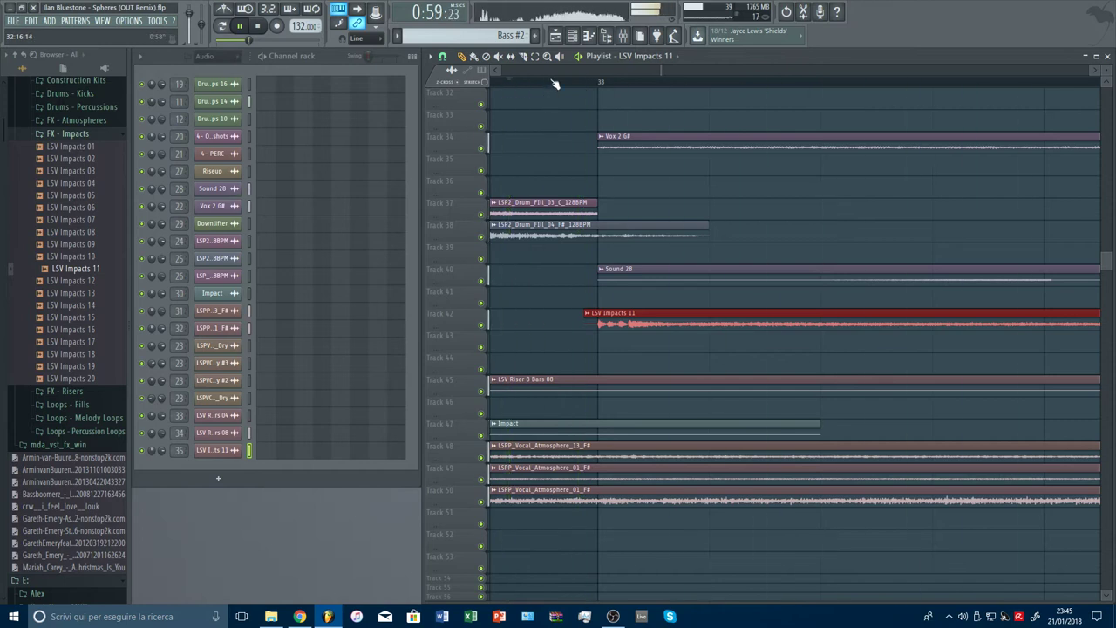
Lower the LSV Impacts 11 mixer fader further, replaying from bar 33 to check the level, and stop playback.
scroll(555, 83, "down", 10)
key("F9")
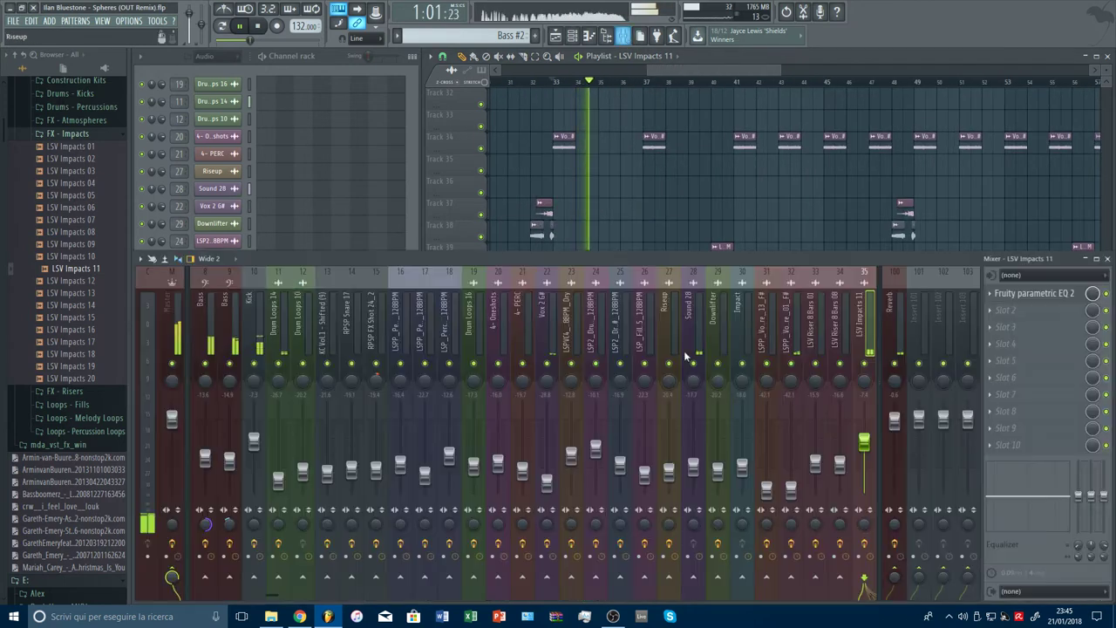
left_click(551, 83)
key("F9")
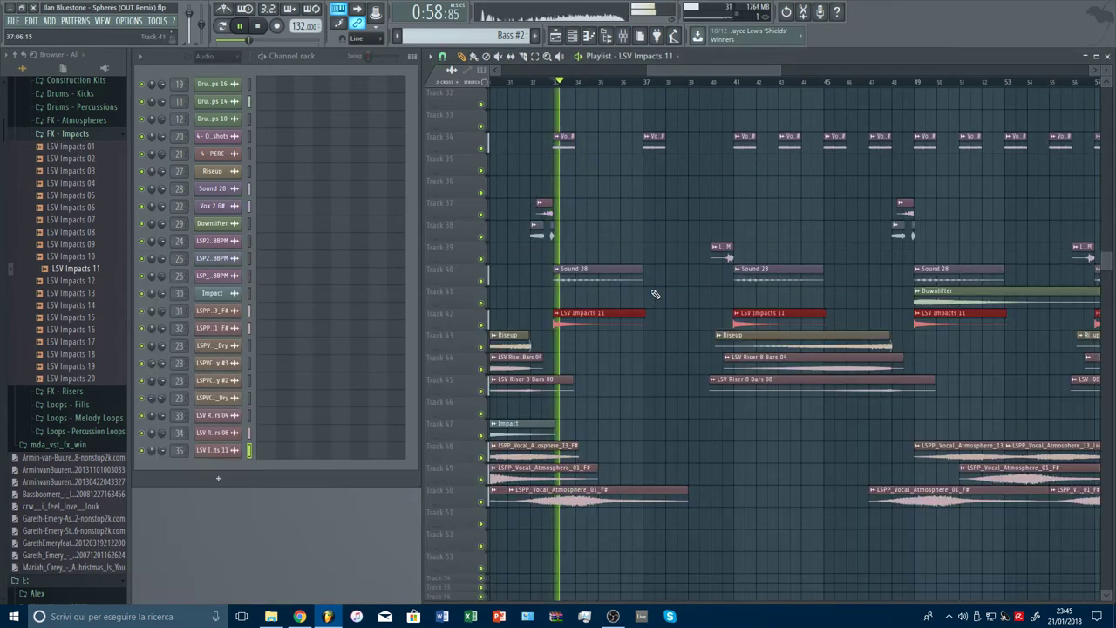
key("space")
Audition LSV Impacts 15 and 17 through 20, and collapse the FX - Impacts folder.
left_click(87, 317)
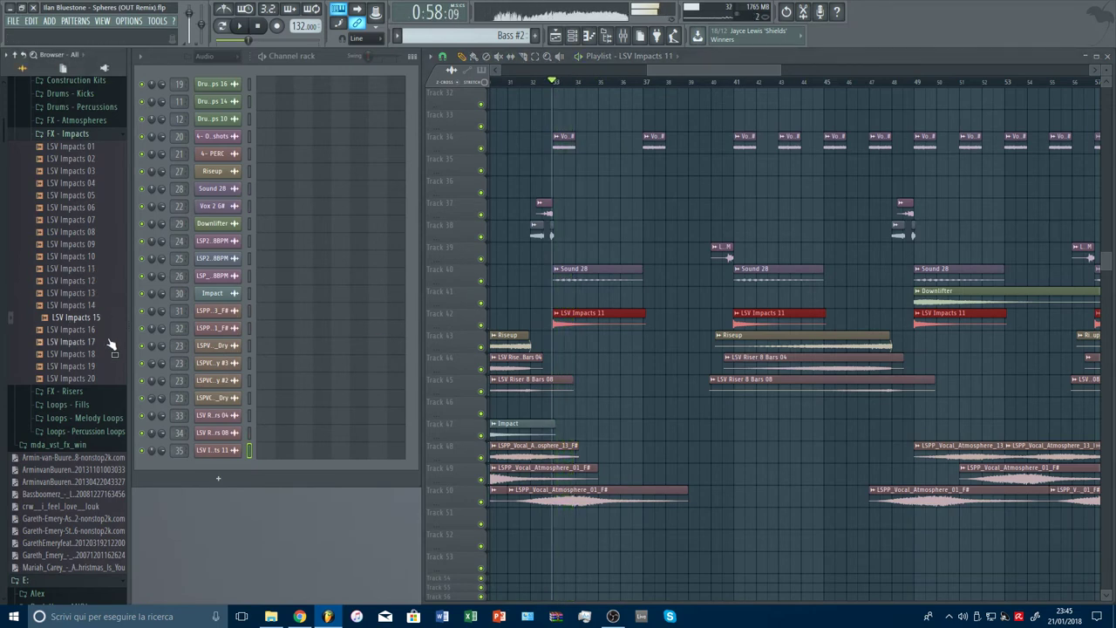
left_click(111, 343)
left_click(113, 355)
left_click(115, 367)
left_click(115, 379)
scroll(90, 213, "up", 2)
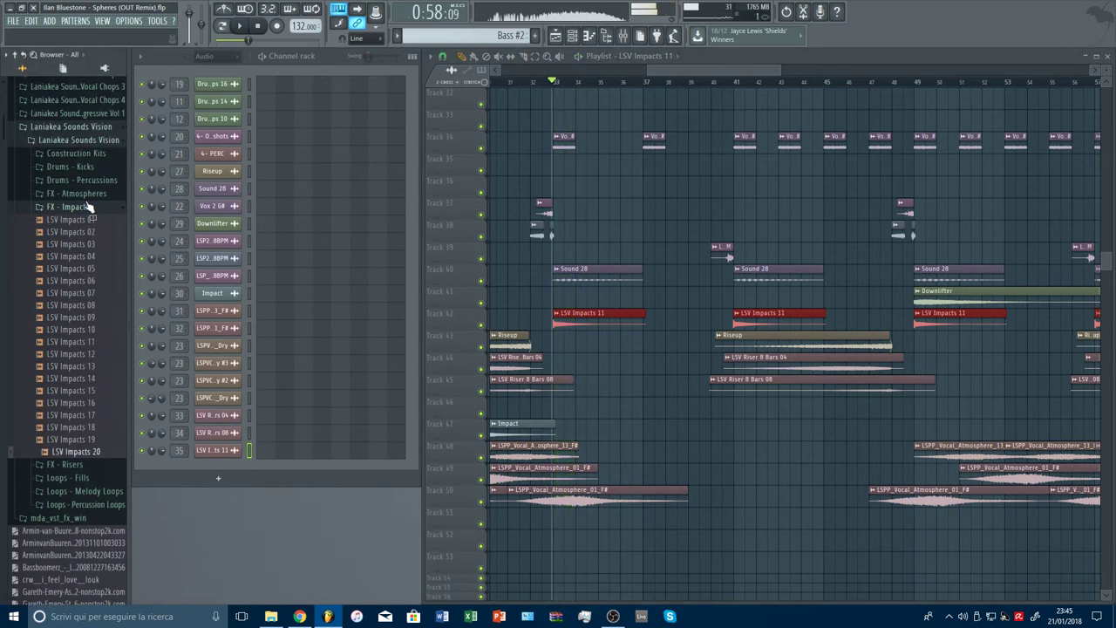
left_click(88, 206)
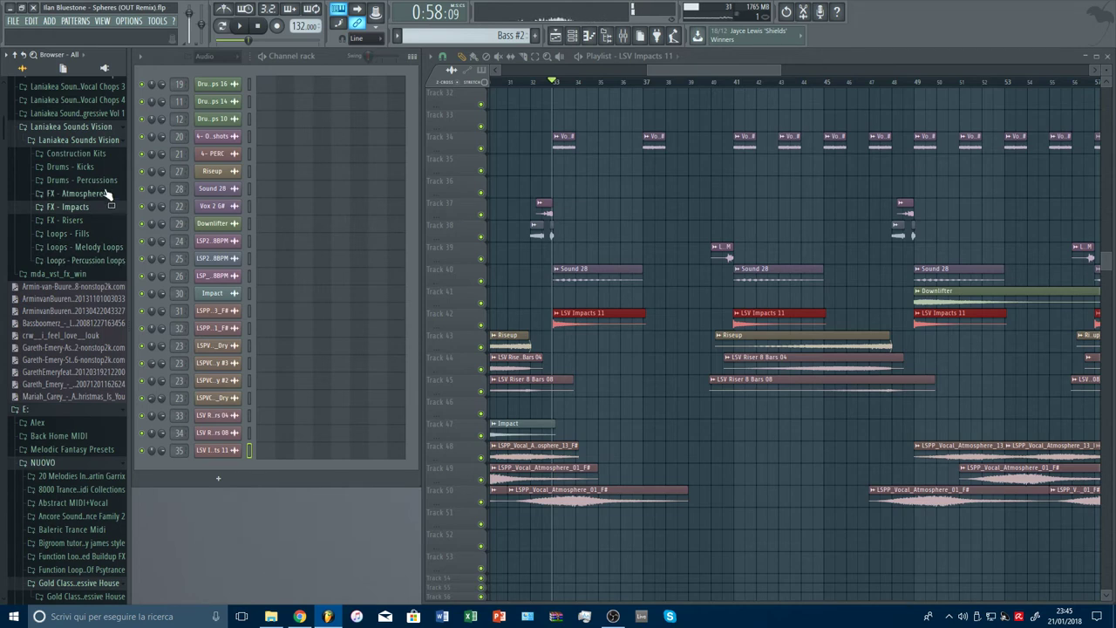
Find the Laniakea Sounds Best Of 2016 Ultimate Trance Collection and expand it down to the UTC 2016 Laniakea Sounds category folders.
scroll(109, 209, "up", 15)
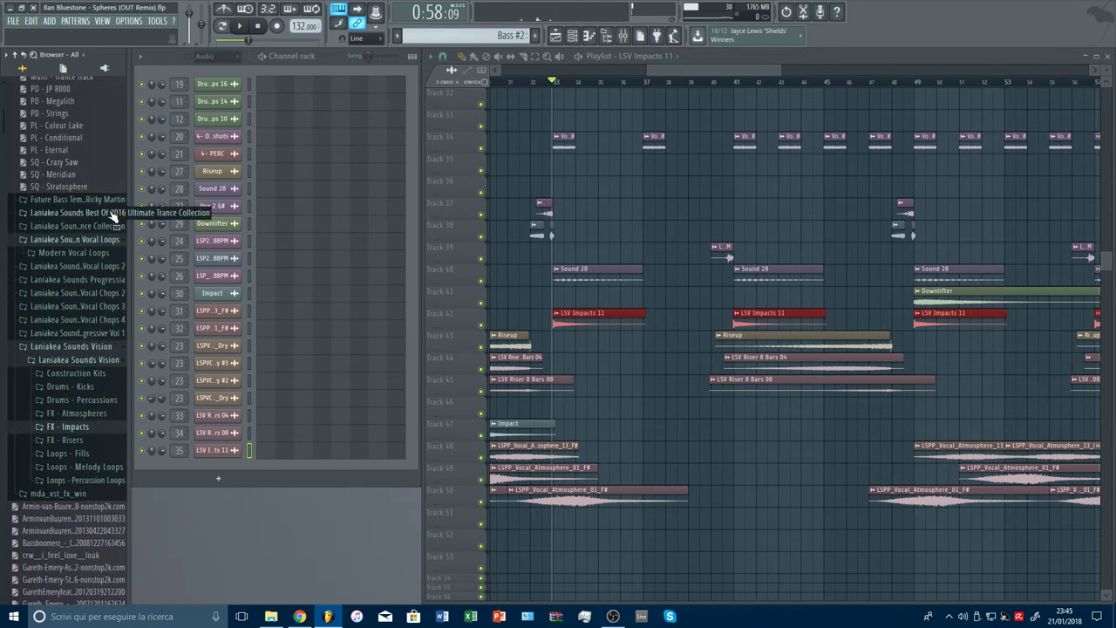
left_click(92, 358)
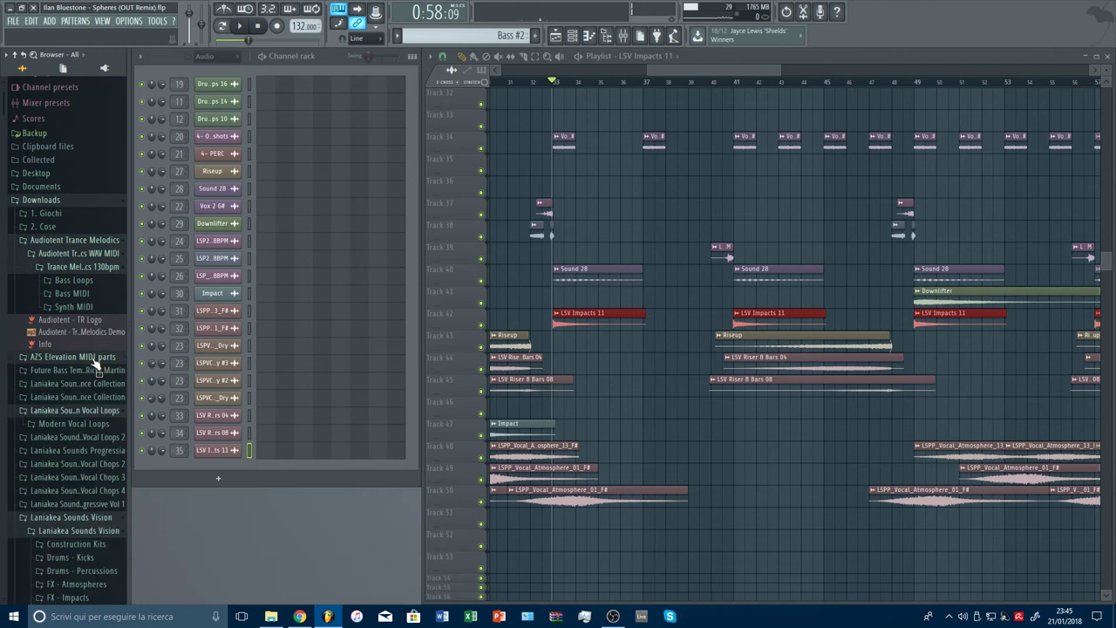
scroll(96, 331, "down", 5)
left_click(105, 237)
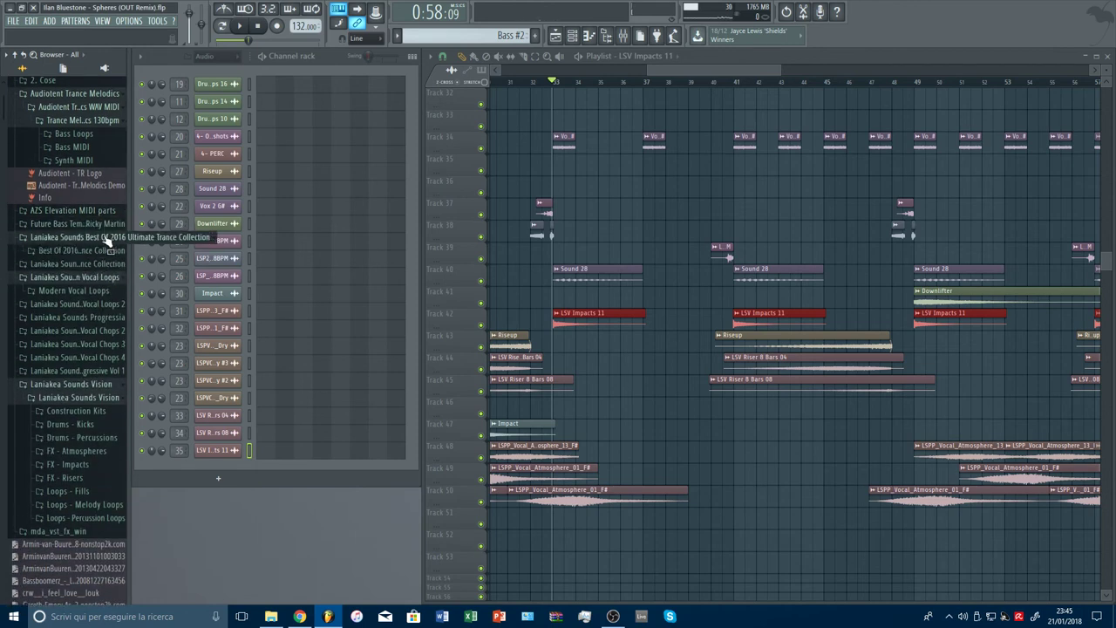
left_click(105, 250)
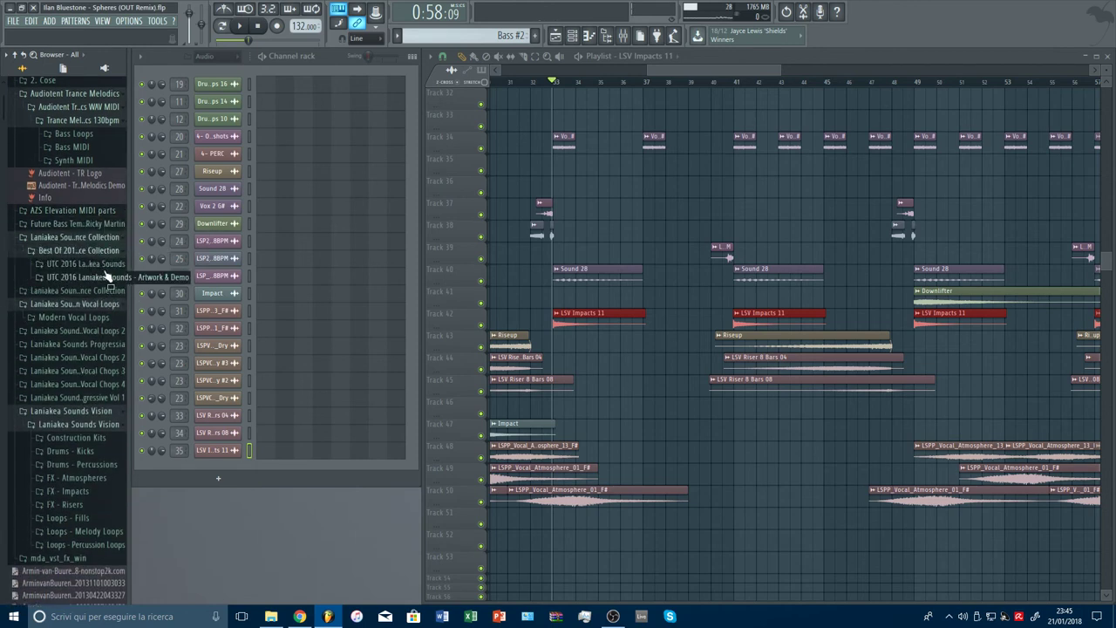
left_click(105, 264)
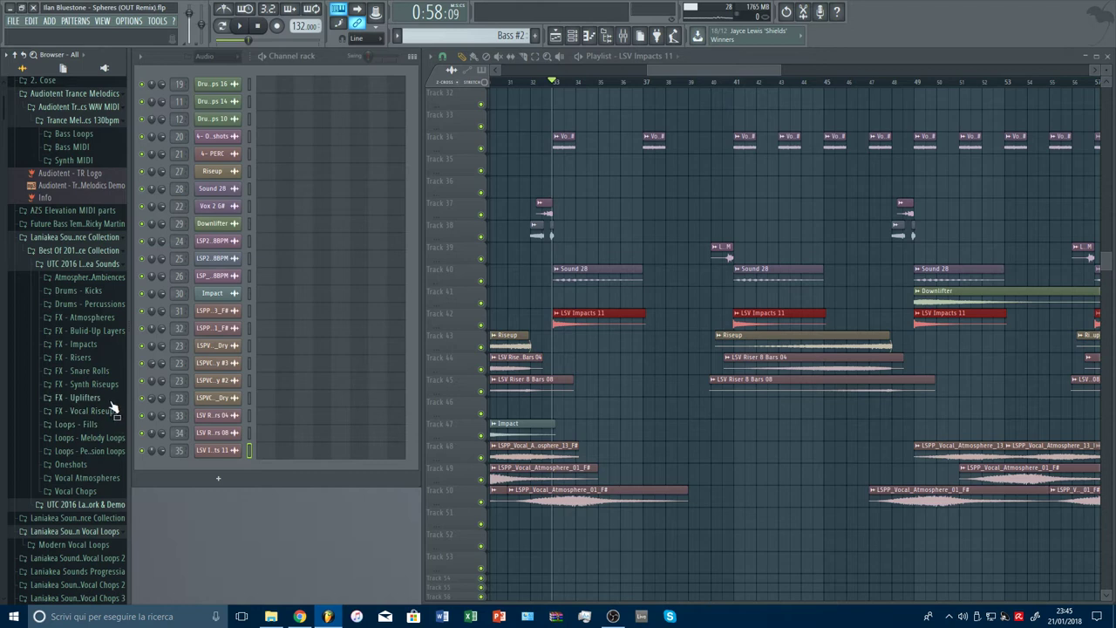
Open the collection's Loops - Fills folder and audition the fills from LSV Fills 128 01 through 10.
left_click(87, 424)
scroll(110, 453, "down", 3)
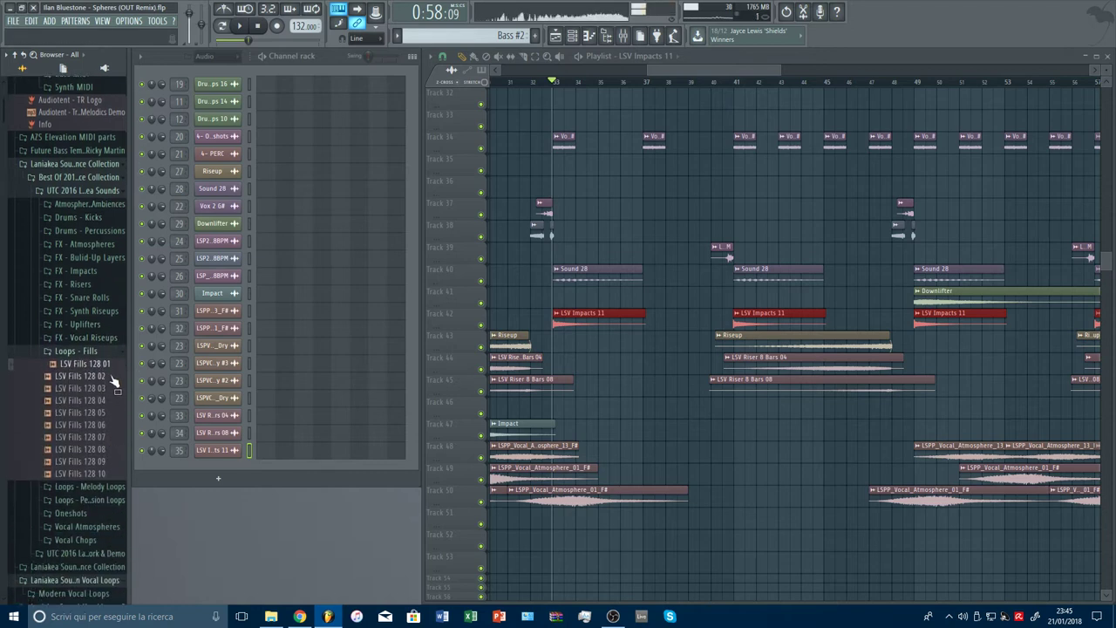
left_click(110, 378)
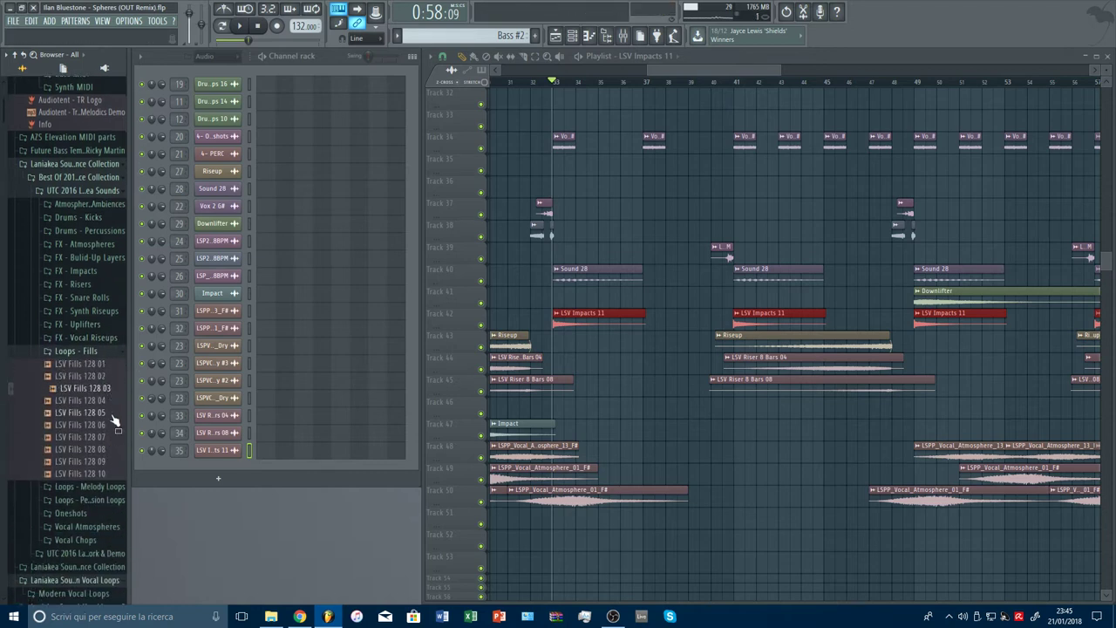
key("Down")
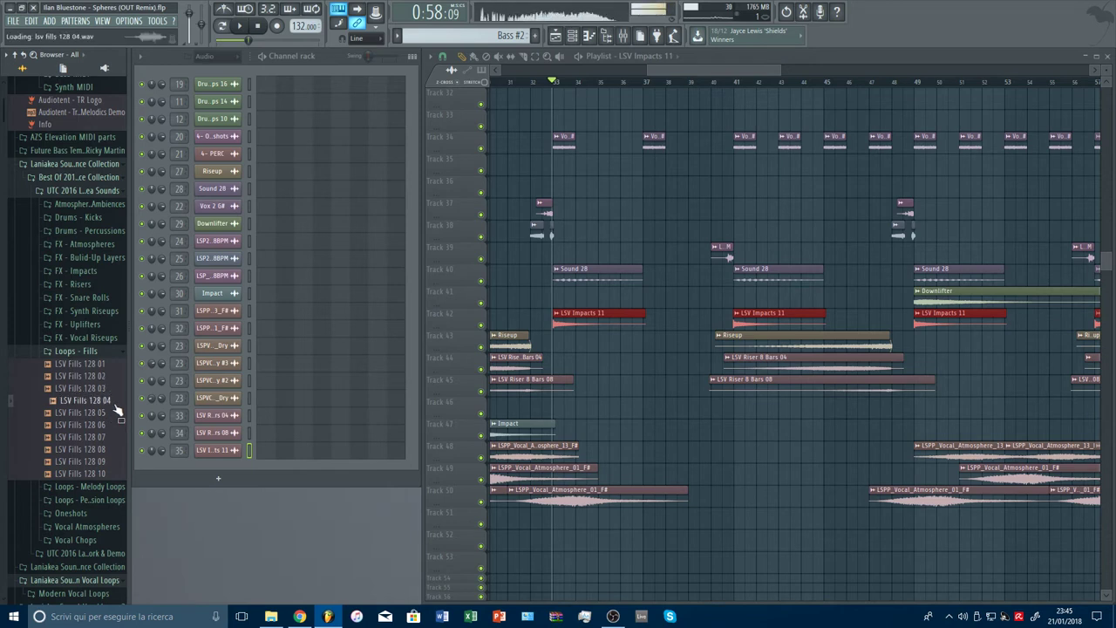
left_click(115, 413)
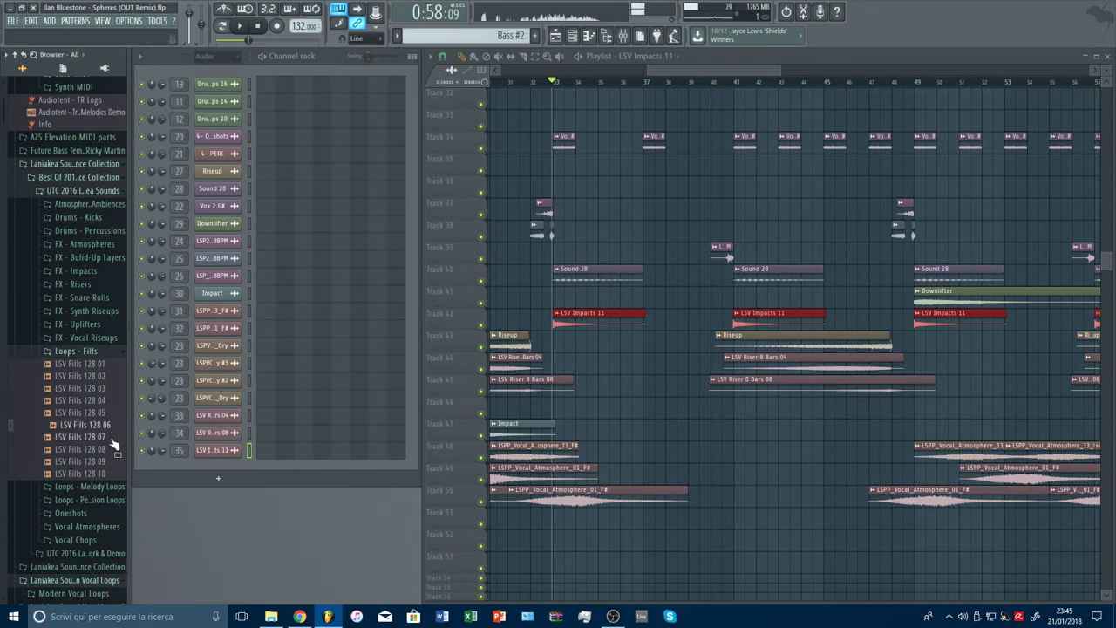
key("Down")
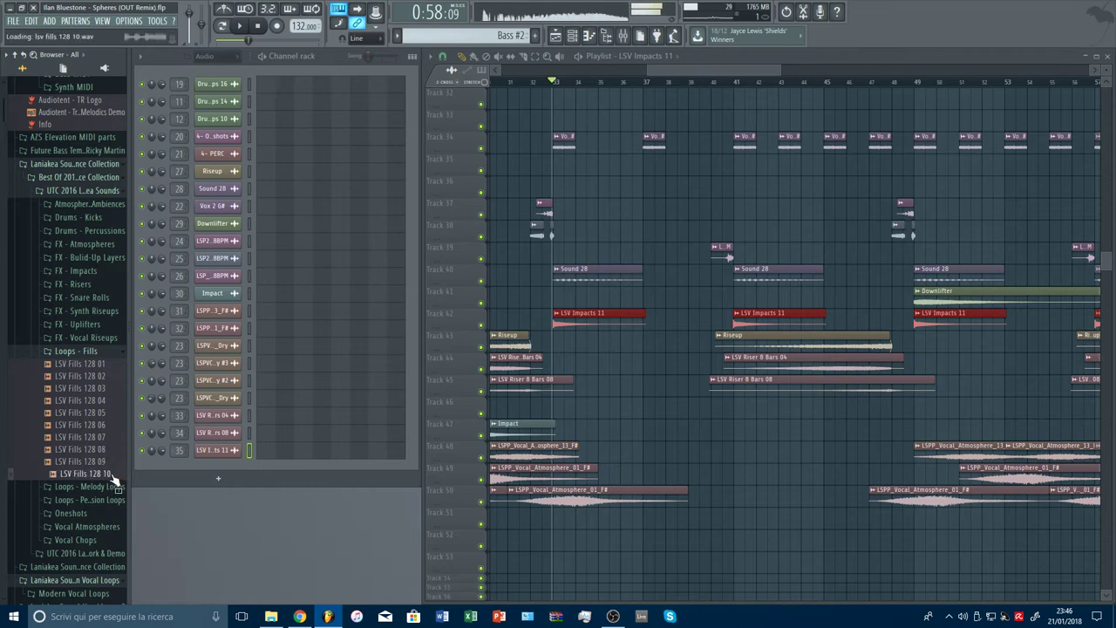
Open the FX - Vocal Riseups folder and audition Vocal Riseup 02 and Vocal Riseup 05.
left_click(107, 339)
left_click(106, 362)
left_click(104, 400)
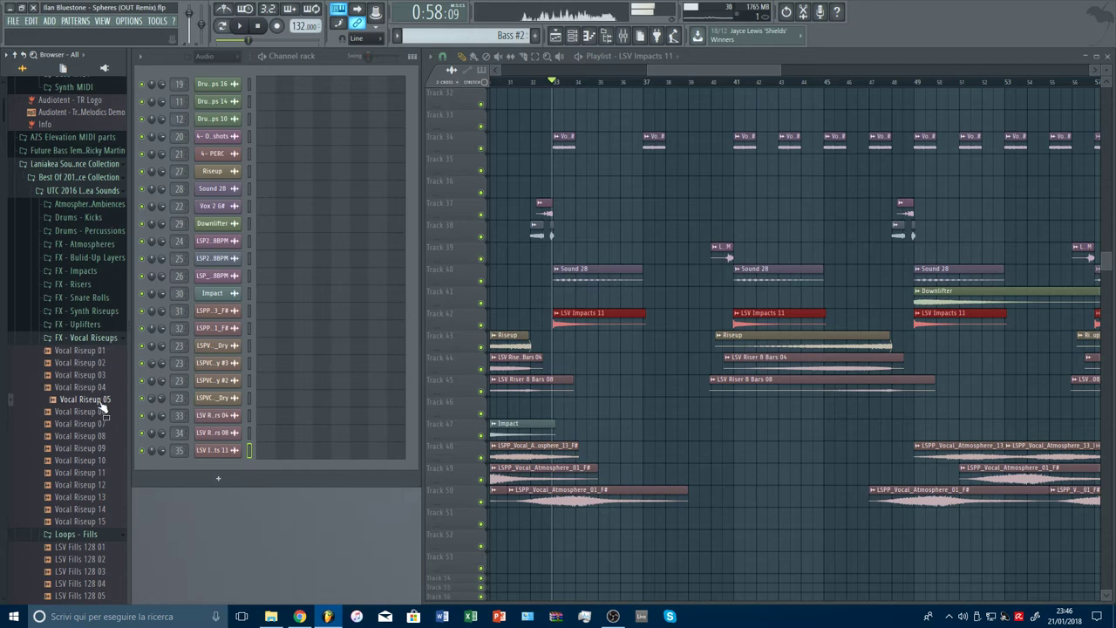
Load the GTune tuner in slot 3 of the Master mixer track to check the pitch of Vocal Riseup 05.
left_click(622, 35)
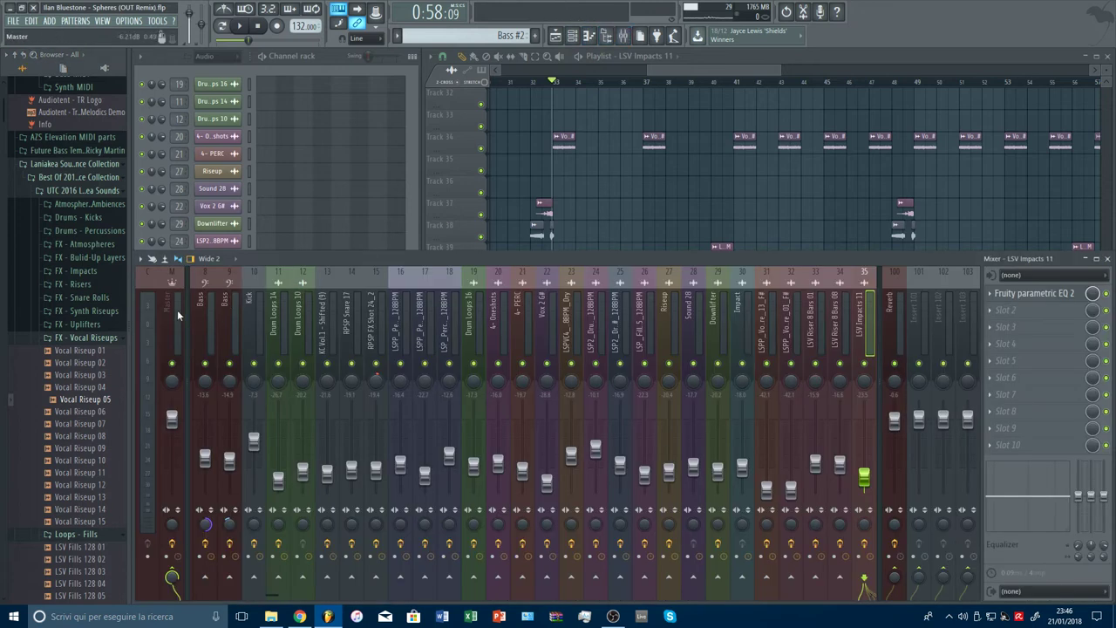
left_click(177, 310)
left_click(1002, 326)
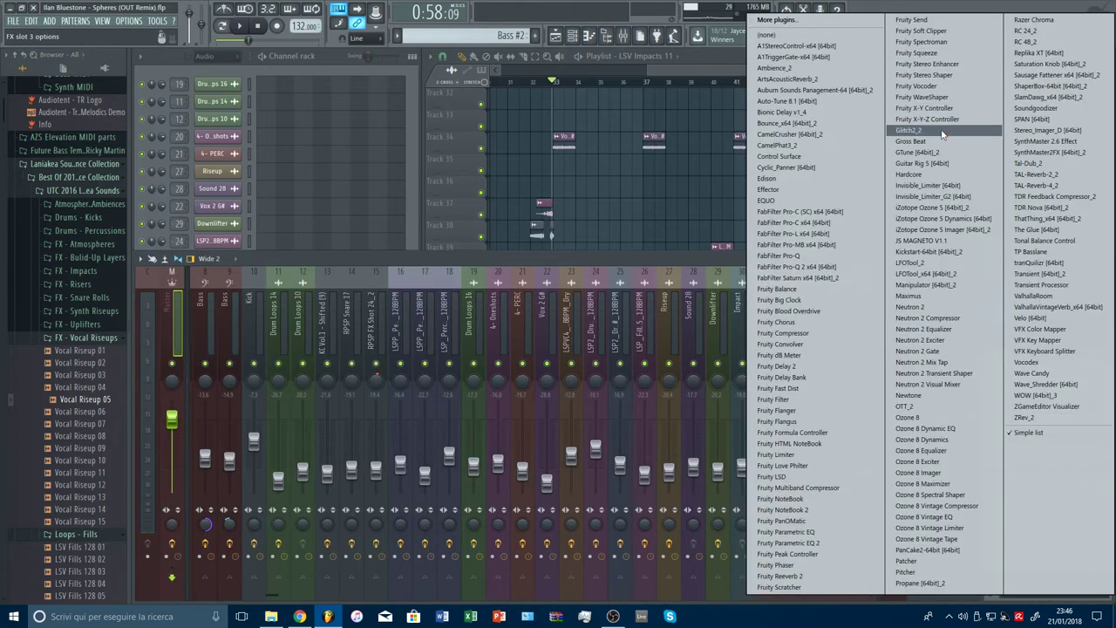
left_click(917, 152)
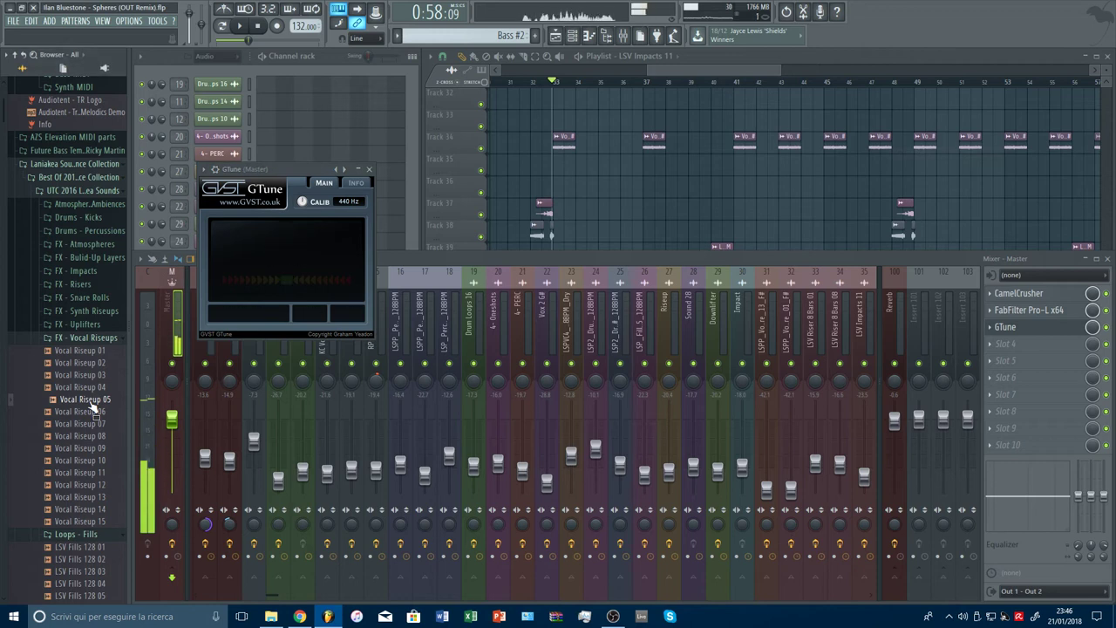
Audition Vocal Riseup 06, 07 and 08 from the FX - Vocal Riseups folder.
left_click(712, 71)
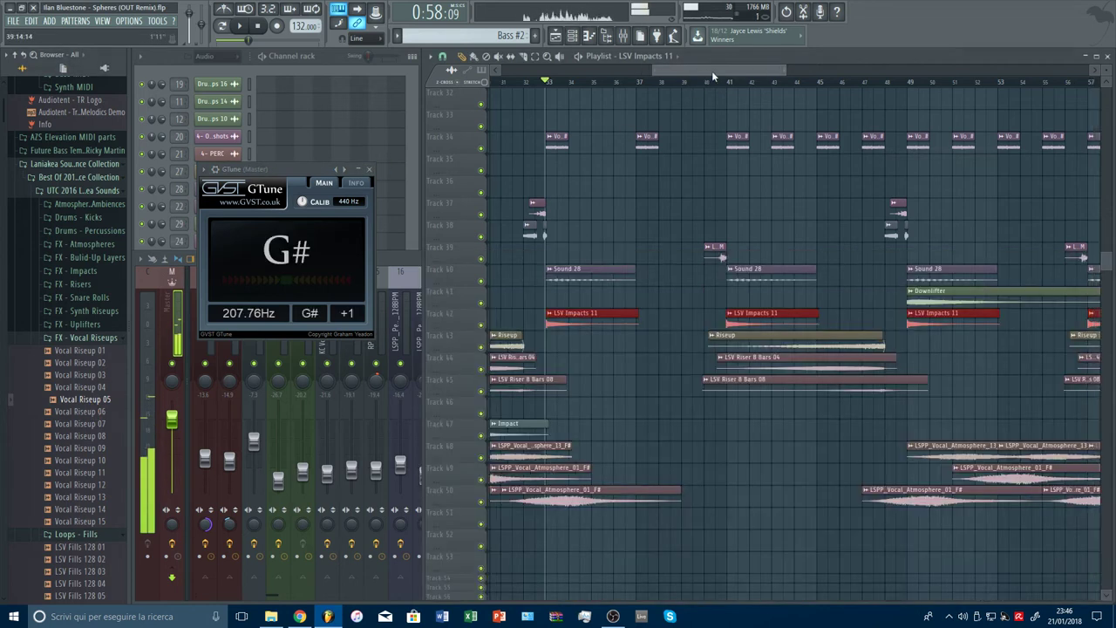
left_click_drag(711, 71, 757, 72)
scroll(759, 93, "down", 2)
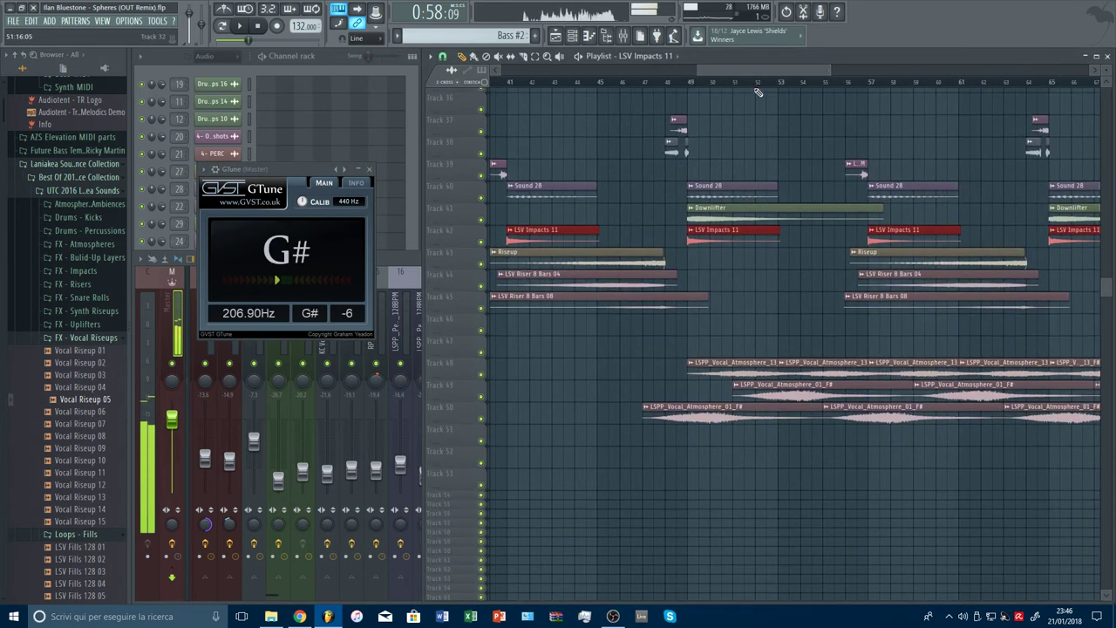
scroll(759, 93, "down", 4)
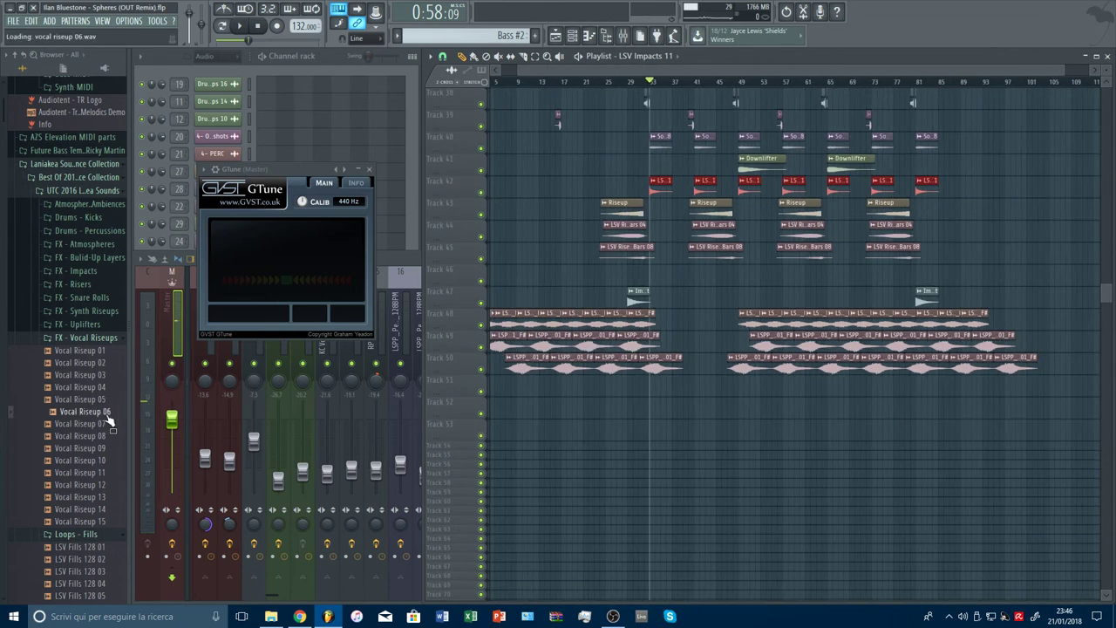
left_click(109, 424)
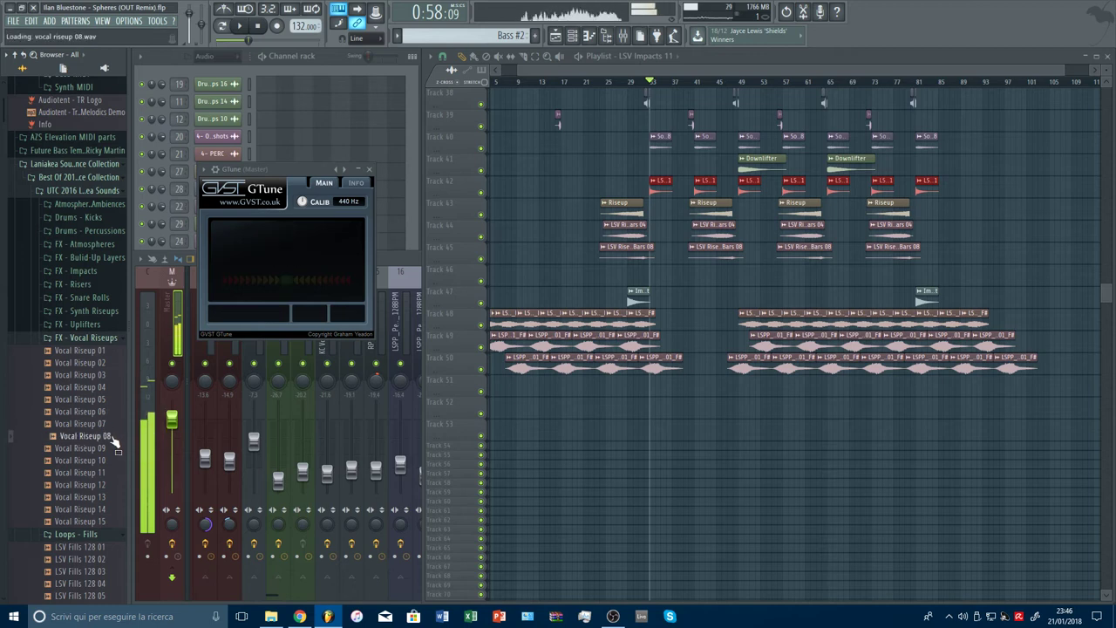
left_click(110, 427)
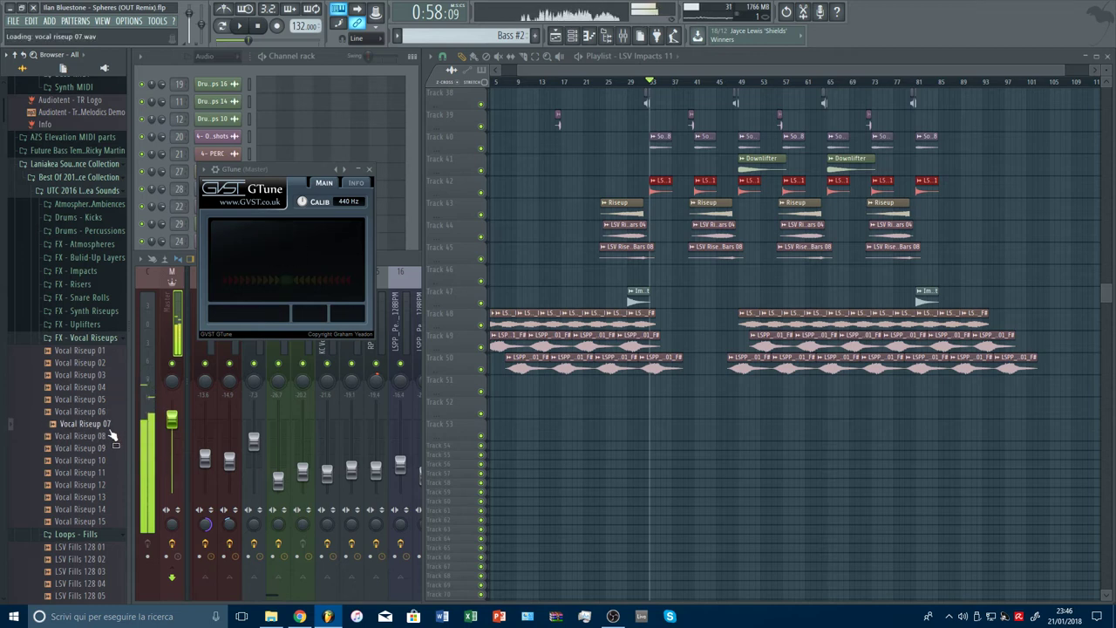
Place Vocal Riseup 07 on playlist Track 46 starting at bar 41 and play the arrangement from about bar 40.
left_click_drag(87, 424, 812, 280)
scroll(802, 281, "up", 3)
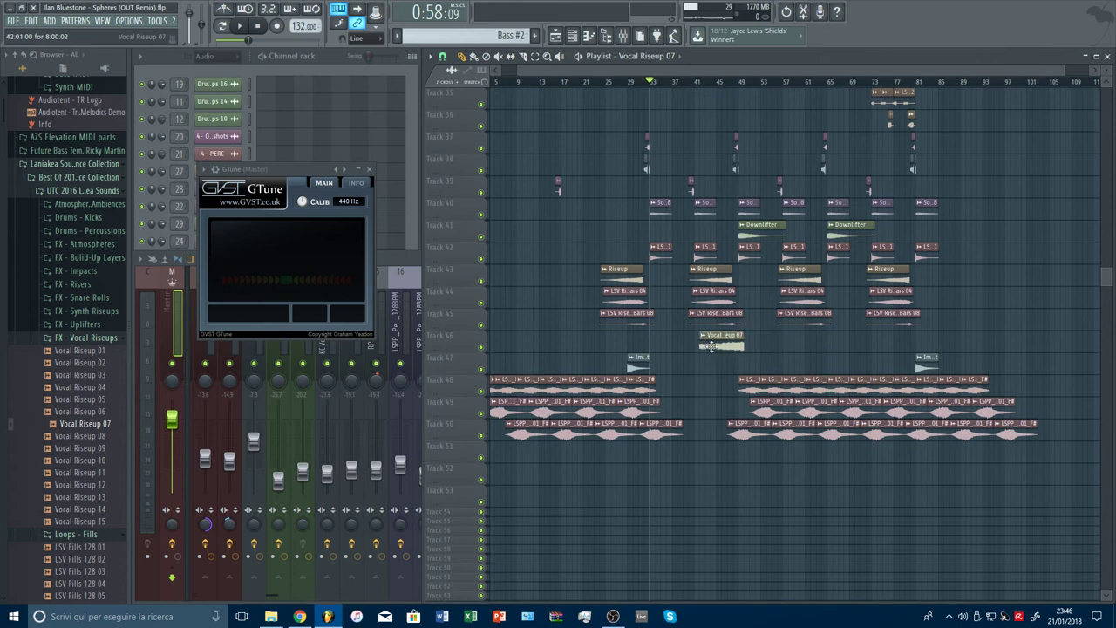
double_click(715, 345)
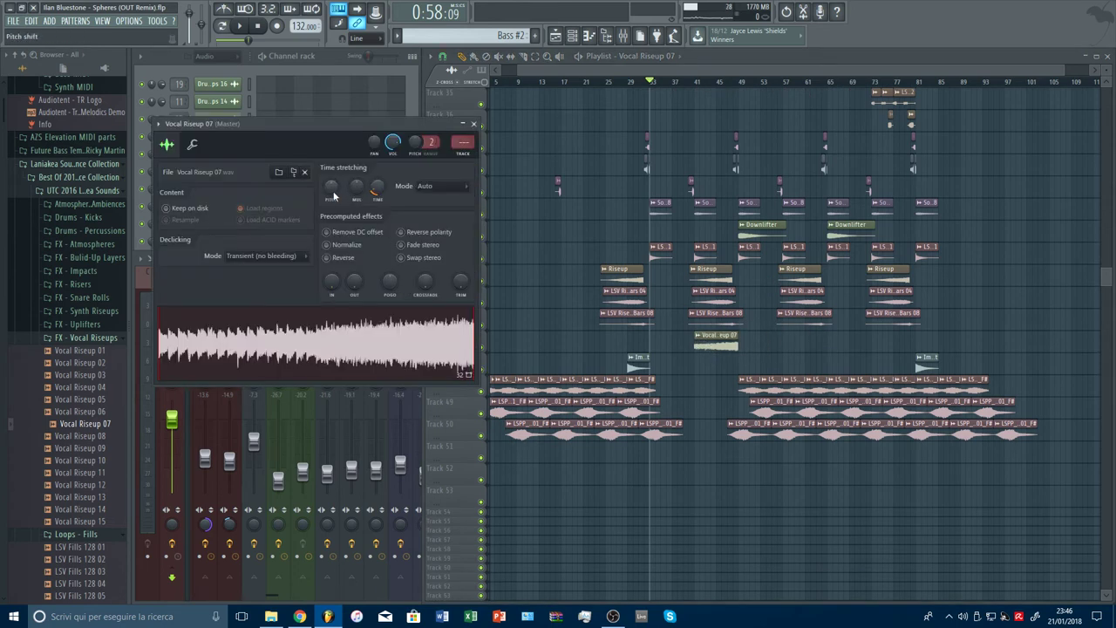
key("Escape")
key("space")
left_click(689, 83)
scroll(737, 89, "up", 5)
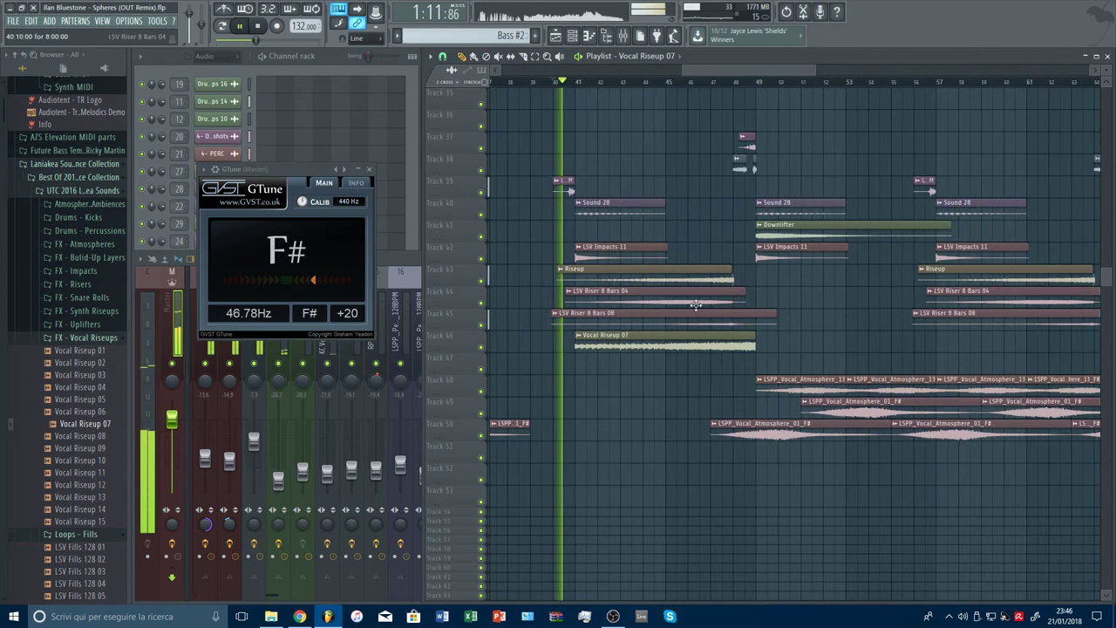
Route the Vocal Riseup 07 channel to mixer track 36, lower that track's fader and replay from bar 41.
double_click(633, 344)
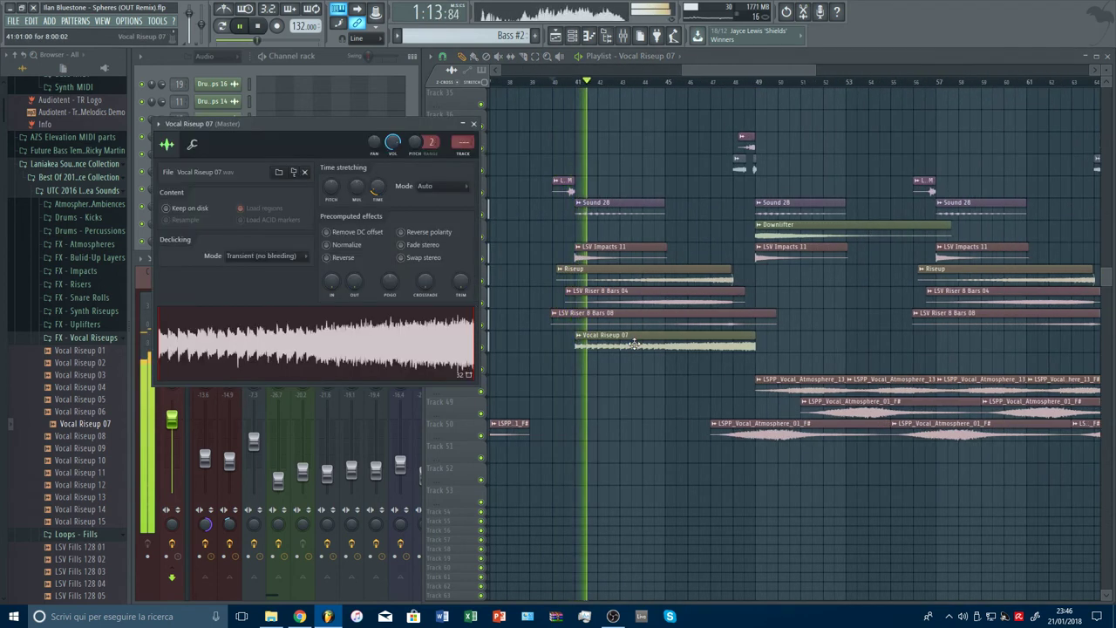
key("ctrl+l")
left_click_drag(864, 419, 863, 469)
key("space")
key("space")
left_click(579, 83)
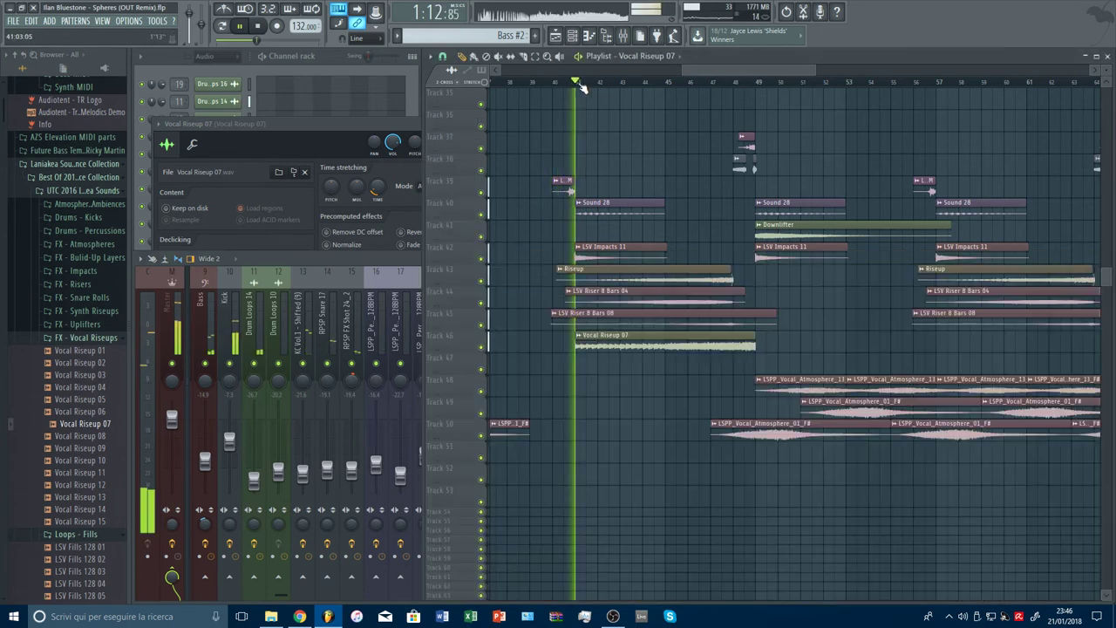
Add a fade-in to the Vocal Riseup 07 sample and move its clip one bar earlier to bar 40.
double_click(603, 341)
left_click(346, 244)
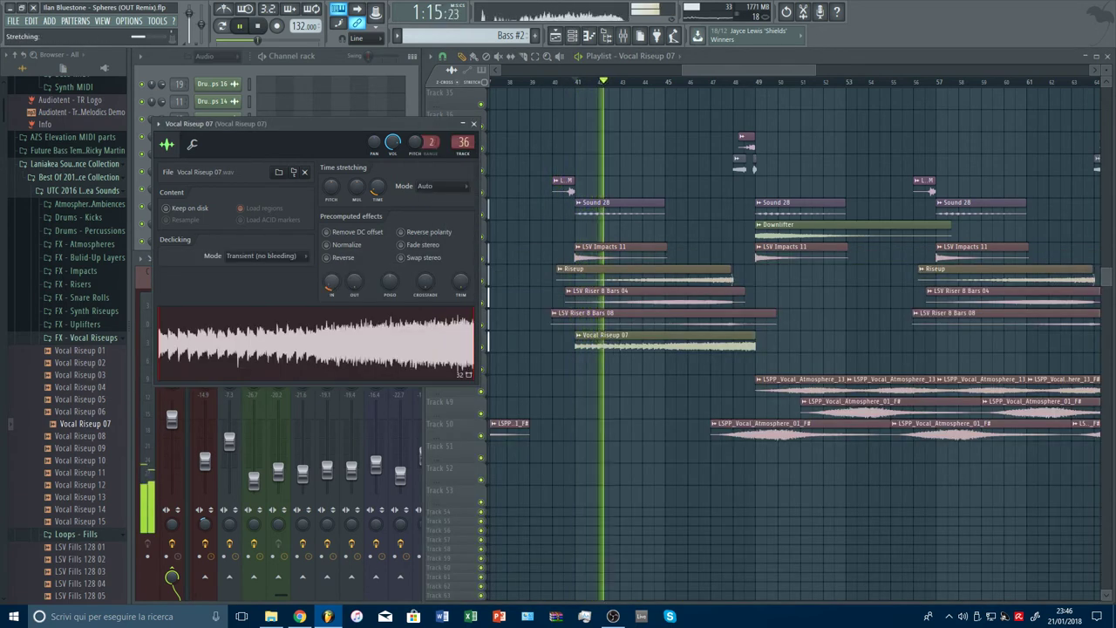
key("Escape")
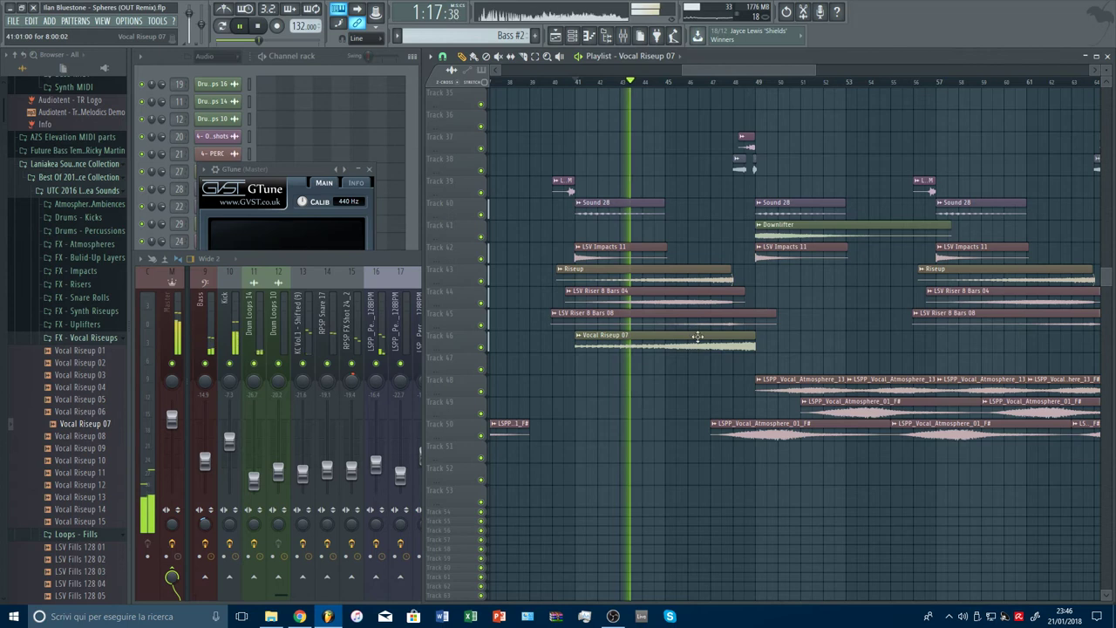
left_click_drag(697, 336, 675, 337)
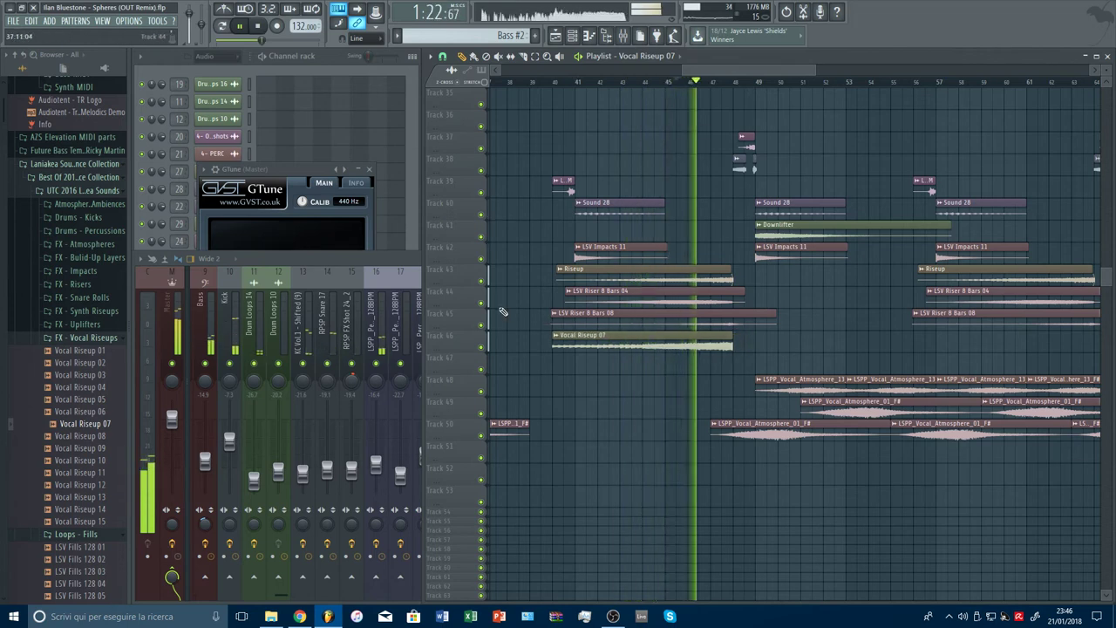
Select the Vocal Riseup 07 mixer track, replay the section, and lower its volume fader slightly.
key("F9")
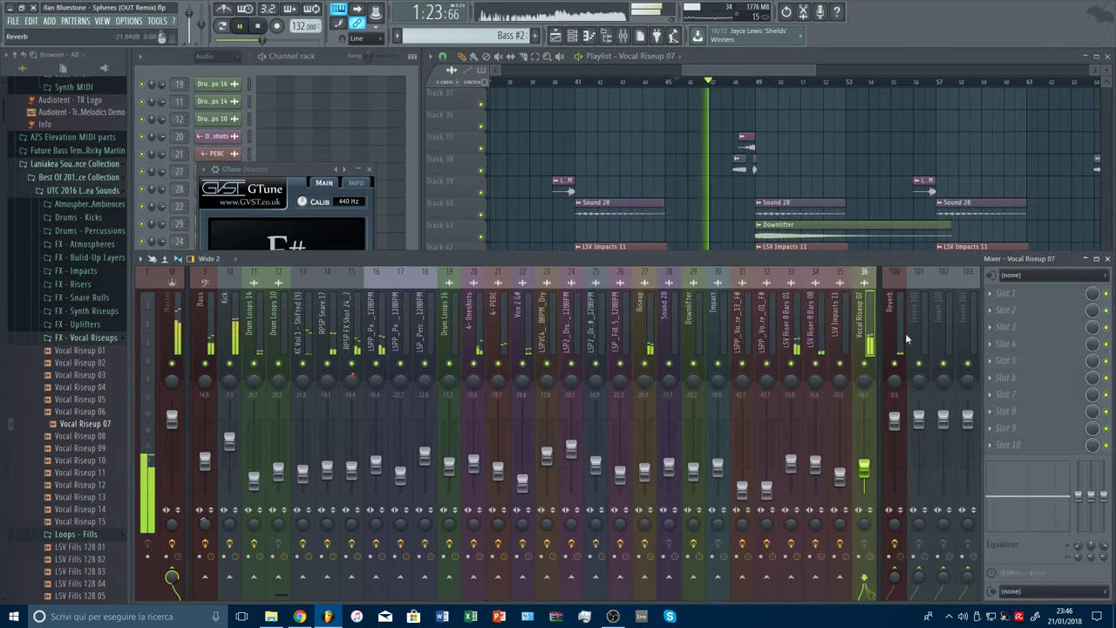
left_click(865, 364)
key("space")
key("space")
left_click_drag(868, 468, 869, 476)
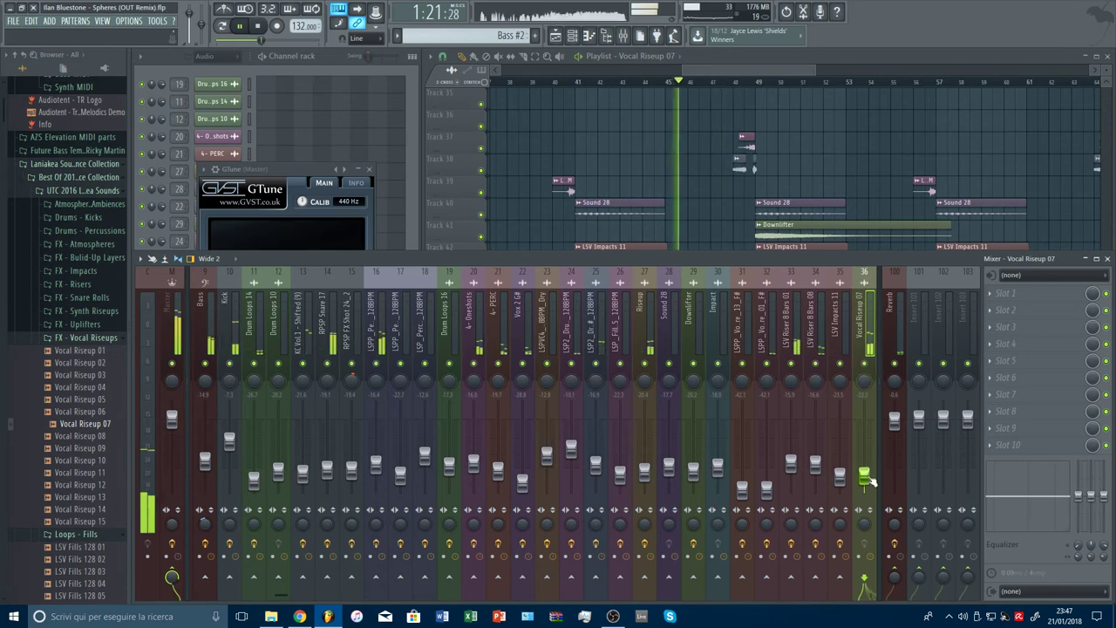
Add Fruity Parametric EQ 2 to the Vocal Riseup 07 track and cut its low end with the band 1 high-pass filter.
left_click(1007, 293)
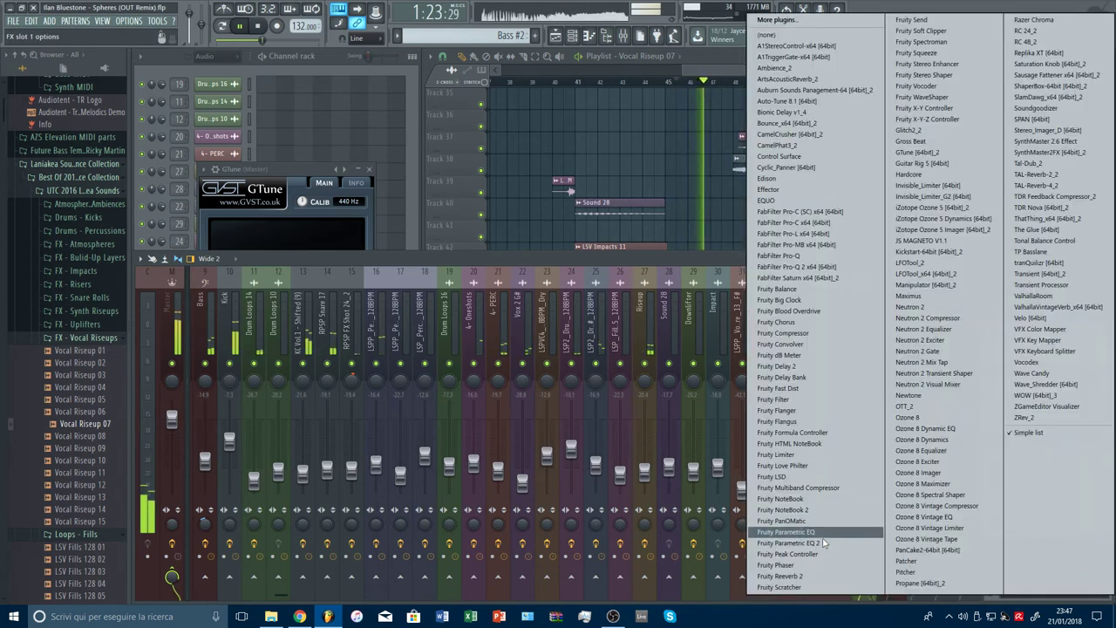
left_click(822, 543)
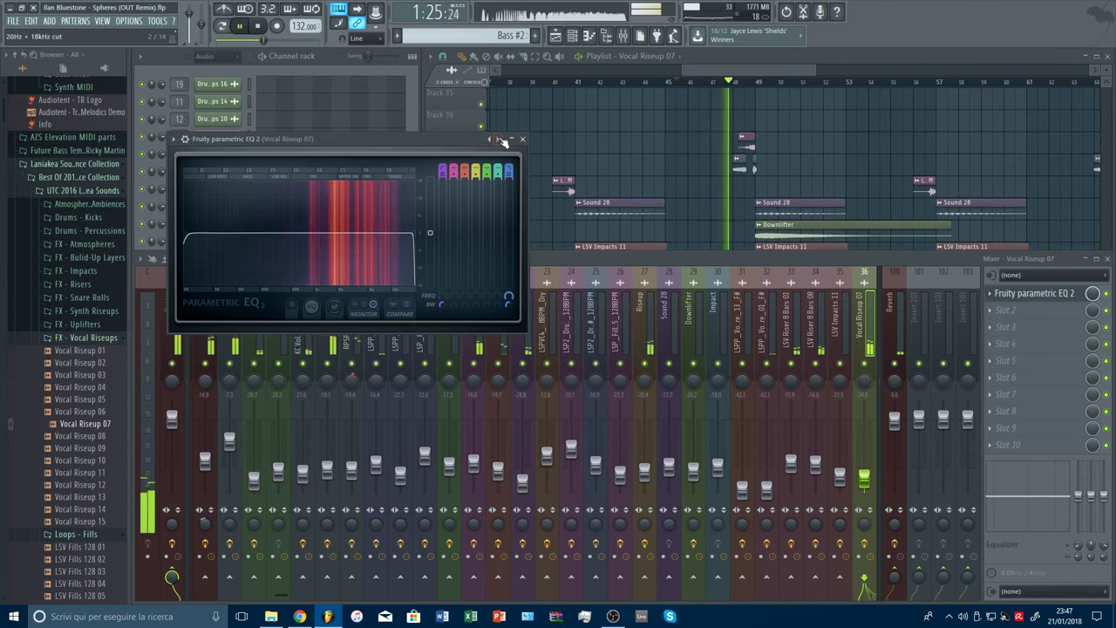
left_click_drag(192, 241, 289, 235)
left_click(582, 82)
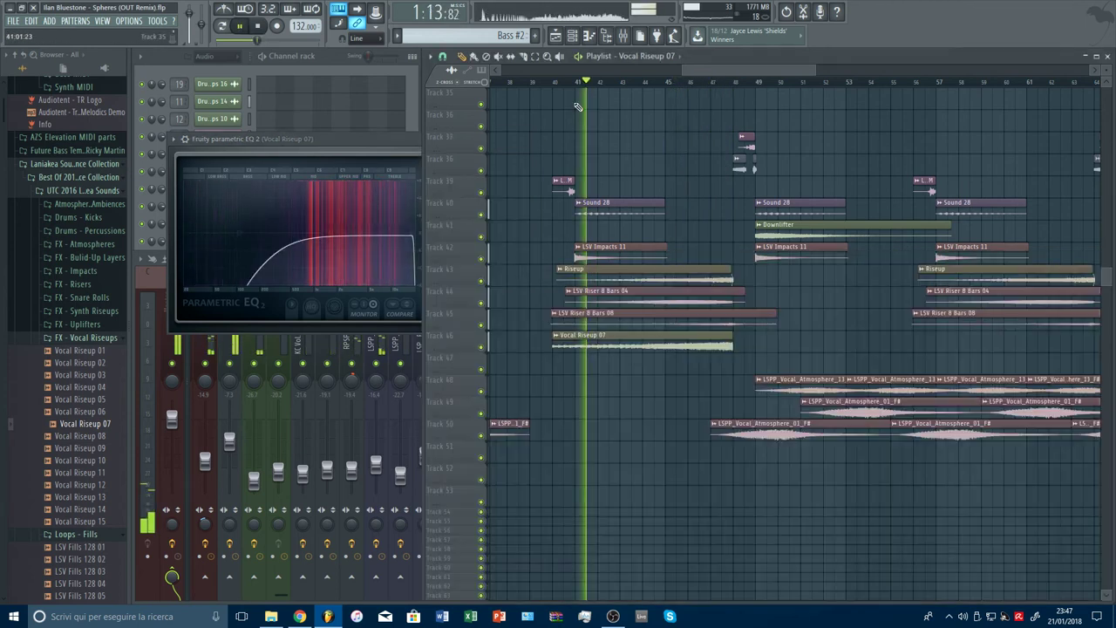
scroll(254, 234, "down", 3)
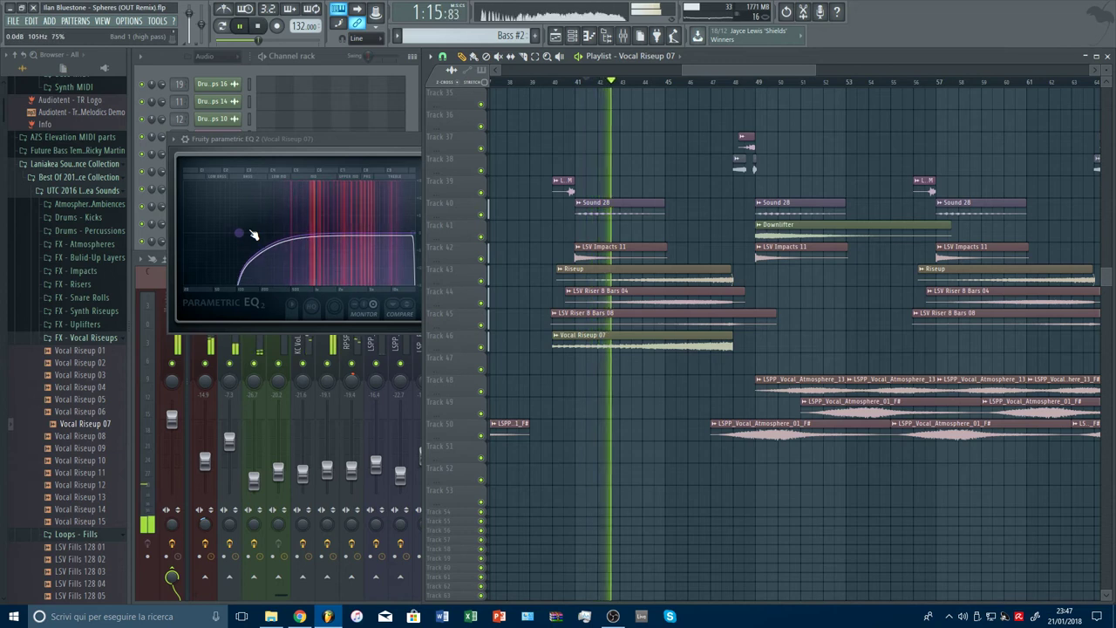
left_click_drag(252, 234, 266, 235)
left_click(522, 139)
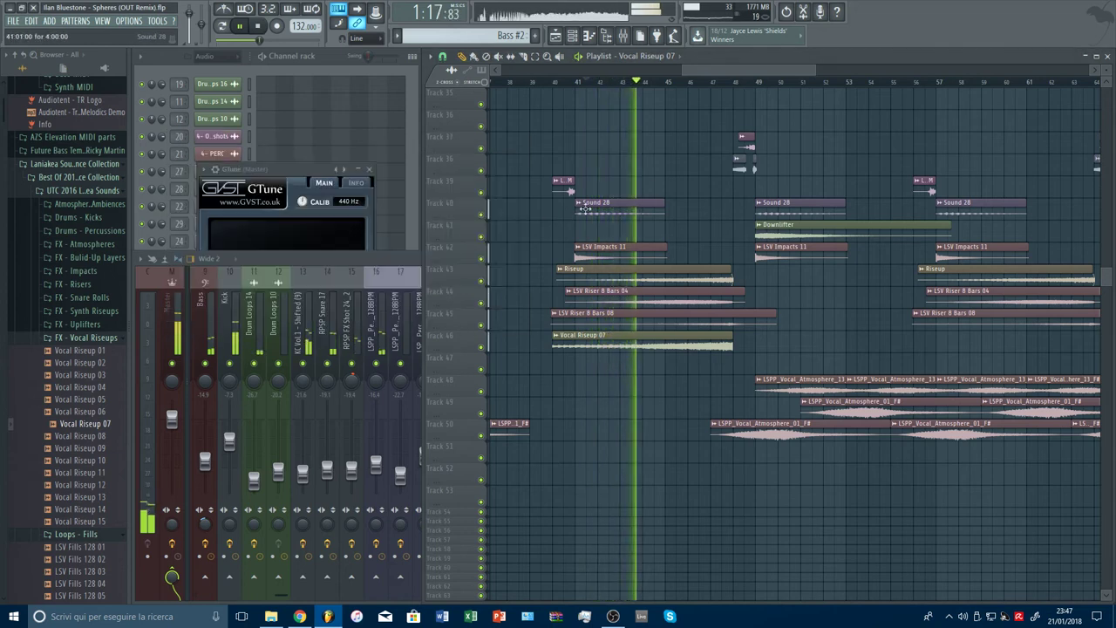
Stop playback and audition samples in the FX - Vocal Riseups folder, including Vocal Riseup 14, 02, 03 and 05.
key("space")
left_click(87, 447)
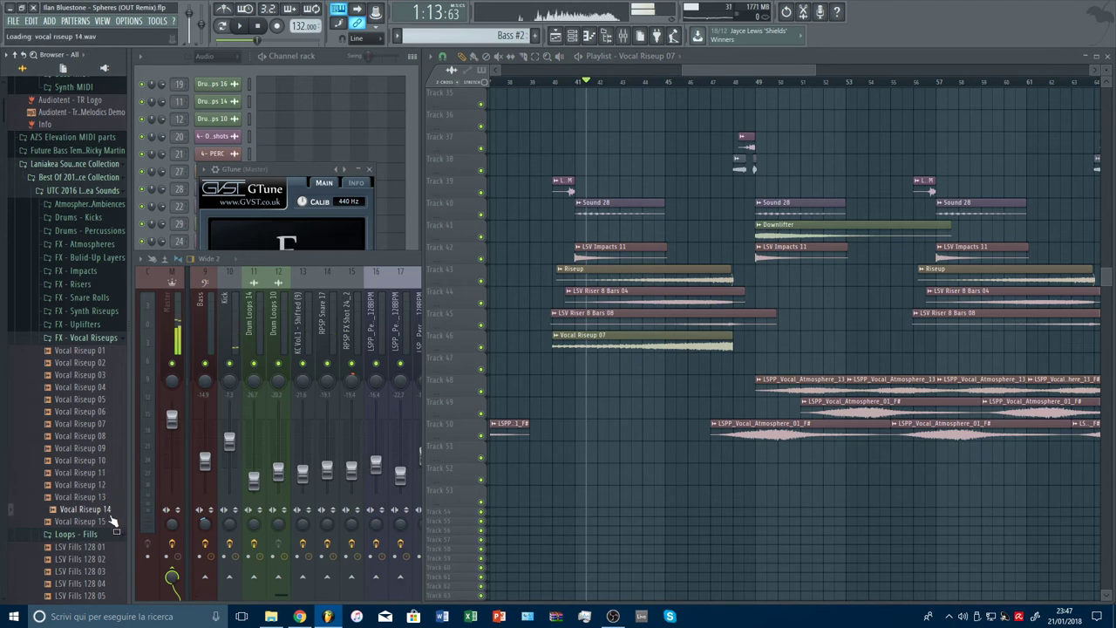
left_click(108, 437)
left_click(109, 387)
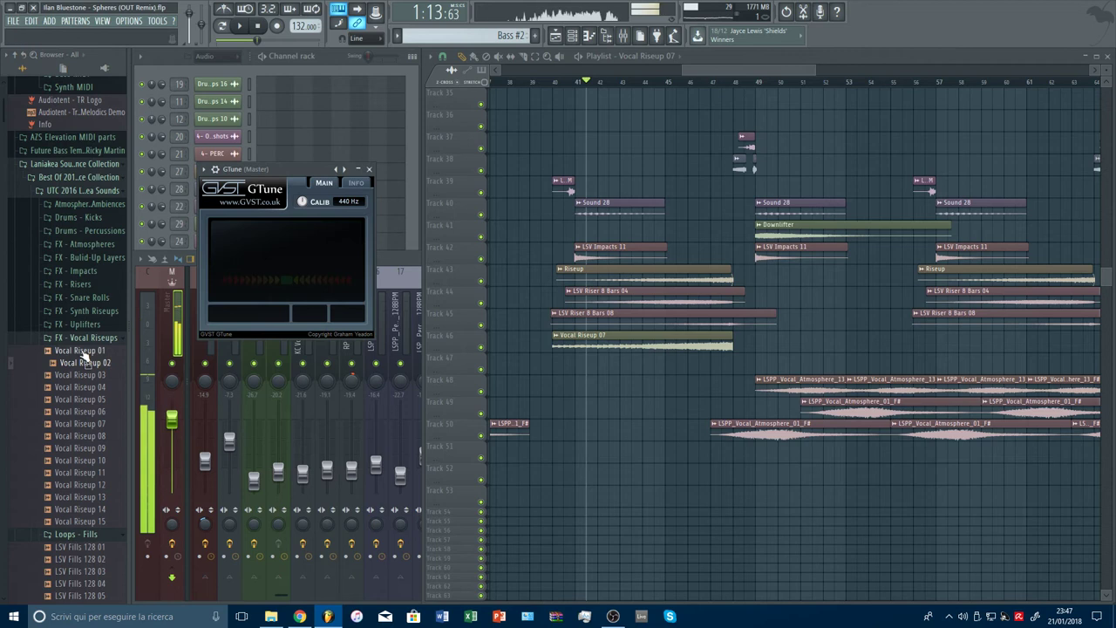
left_click(96, 365)
left_click(92, 386)
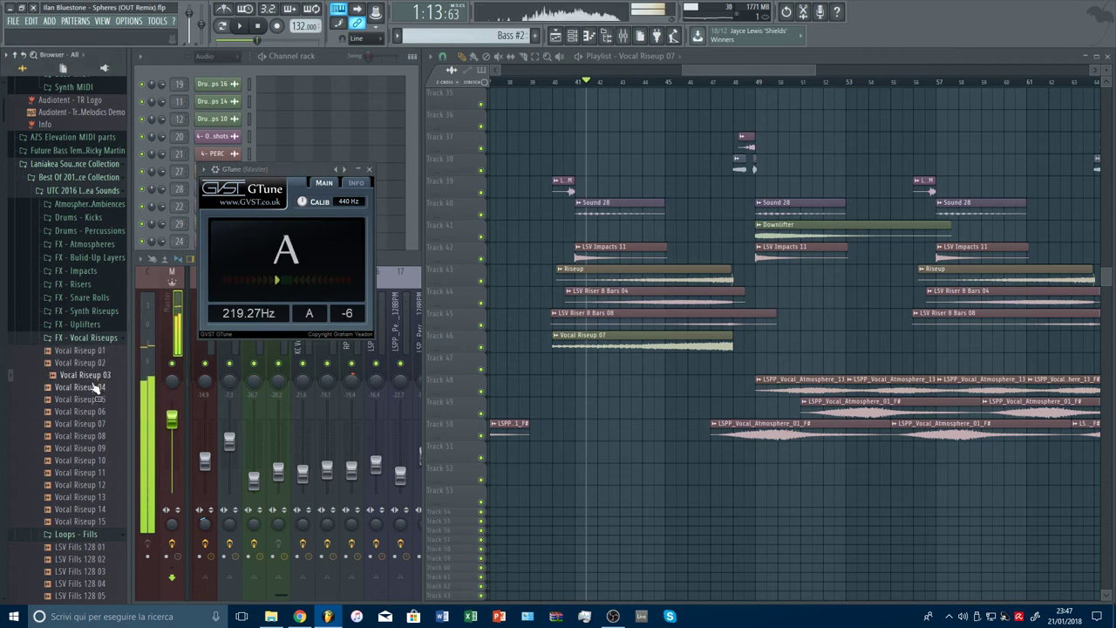
left_click(99, 401)
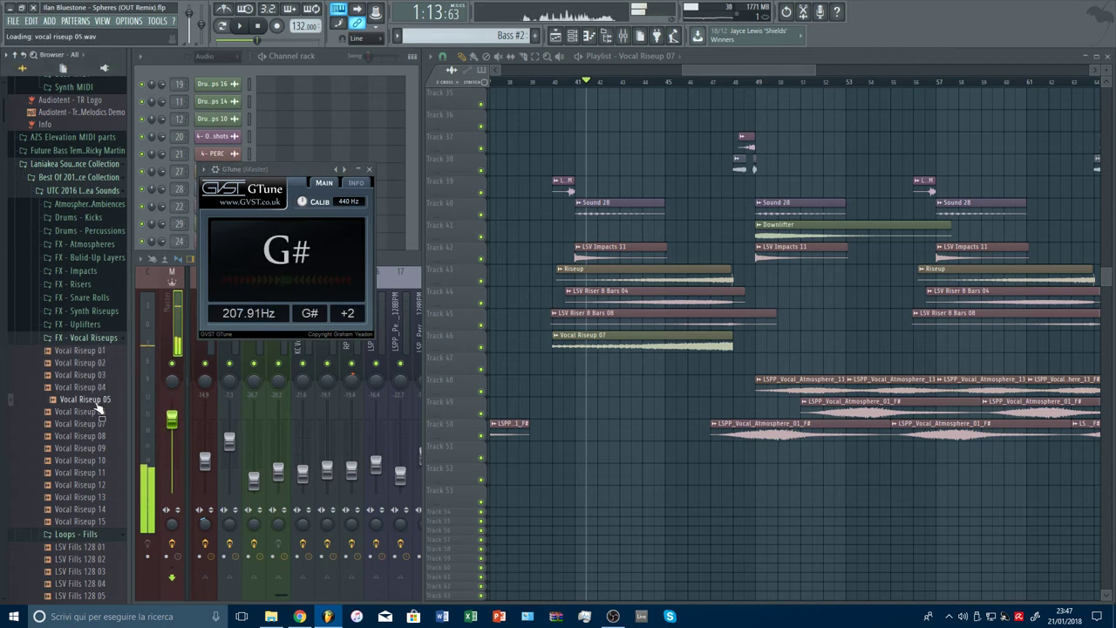
left_click(103, 411)
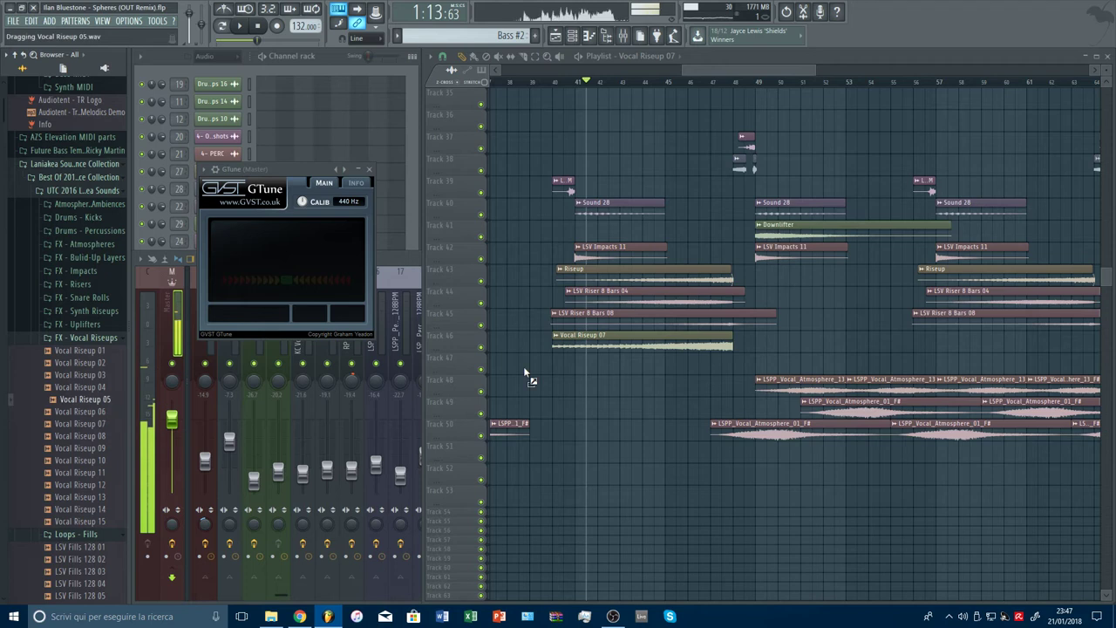
Place Vocal Riseup 05 on playlist Track 47 just after bar 41, solo that track, and play it.
left_click_drag(525, 371, 581, 364)
right_click(481, 369)
key("space")
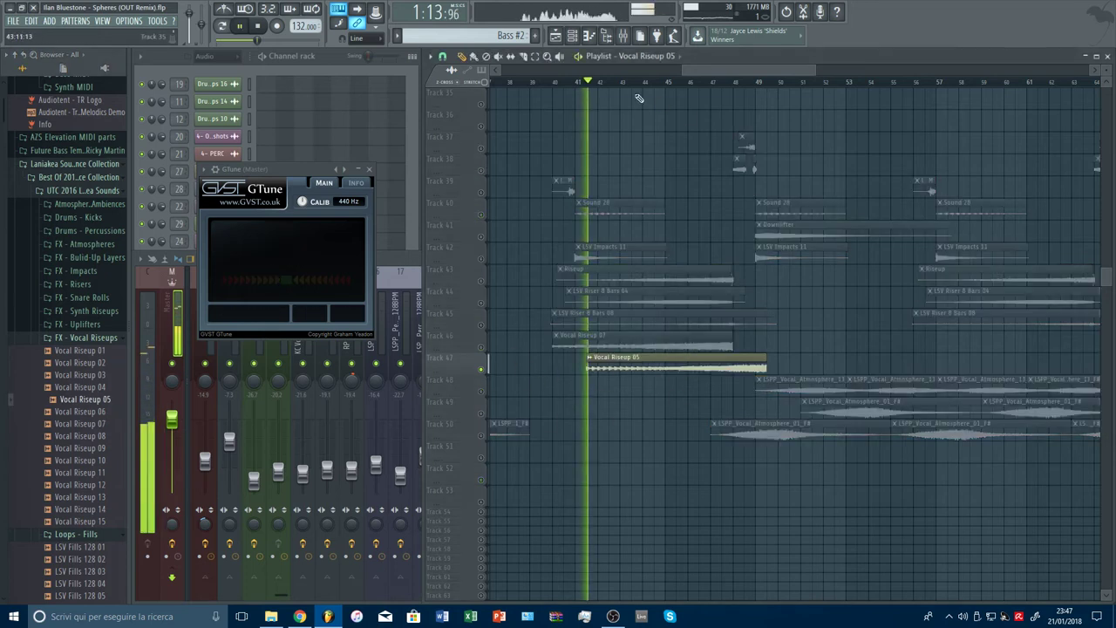
Replace the Track 47 clip with Vocal Riseup 06 starting at bar 40 and play it.
left_click(103, 410)
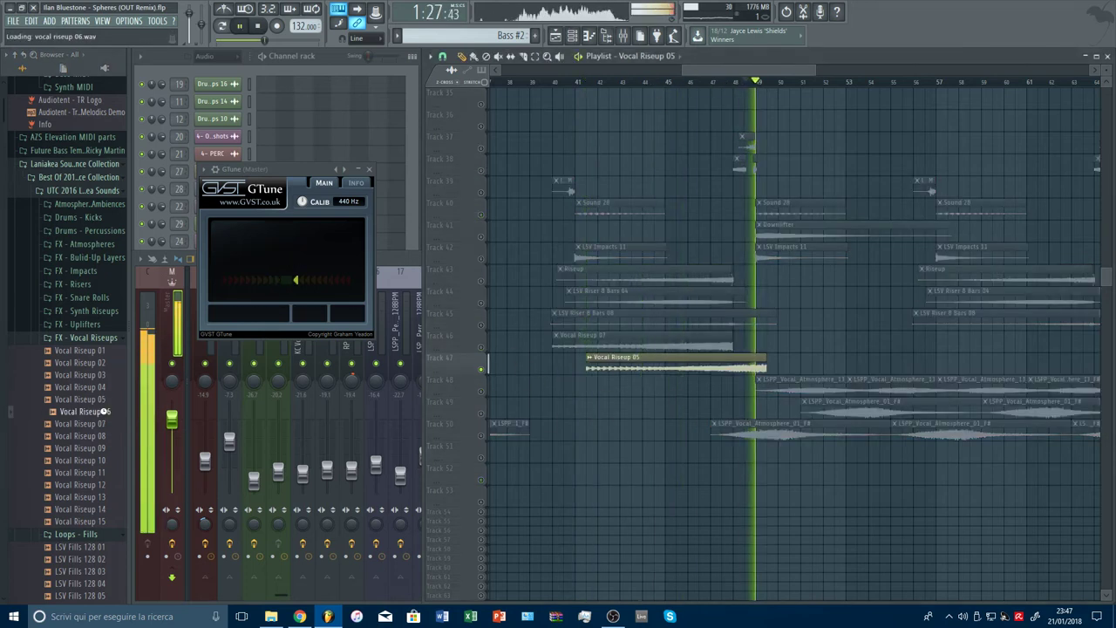
left_click_drag(104, 411, 571, 368)
left_click(594, 82)
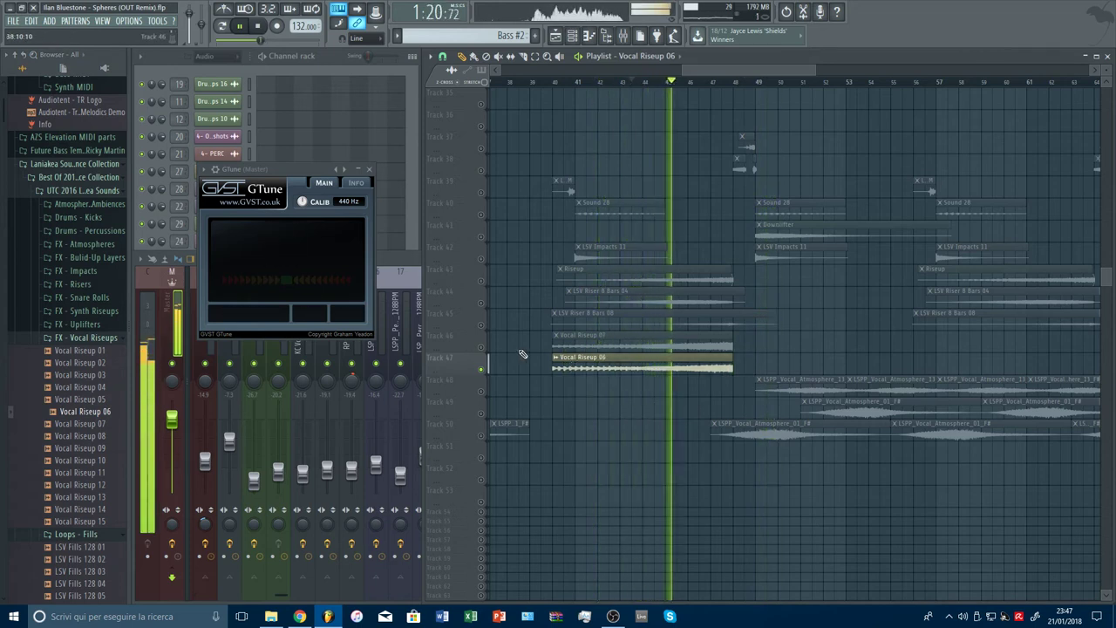
Try lowering the time-stretch pitch of Vocal Riseup 06, starting with -100 cents, and replay it from bar 40.
double_click(587, 367)
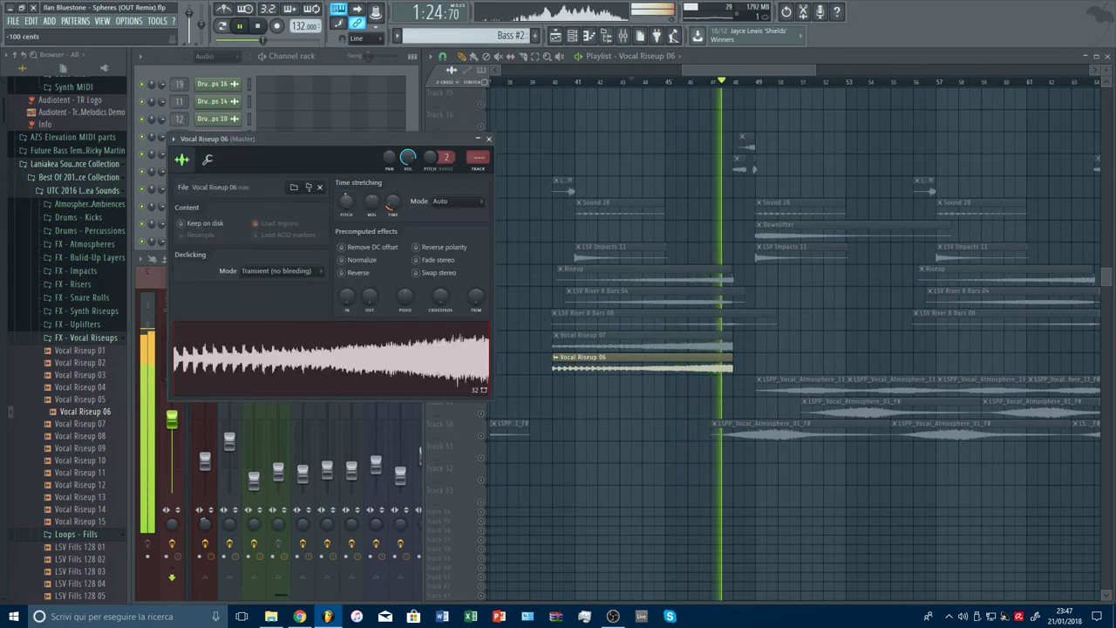
key("space")
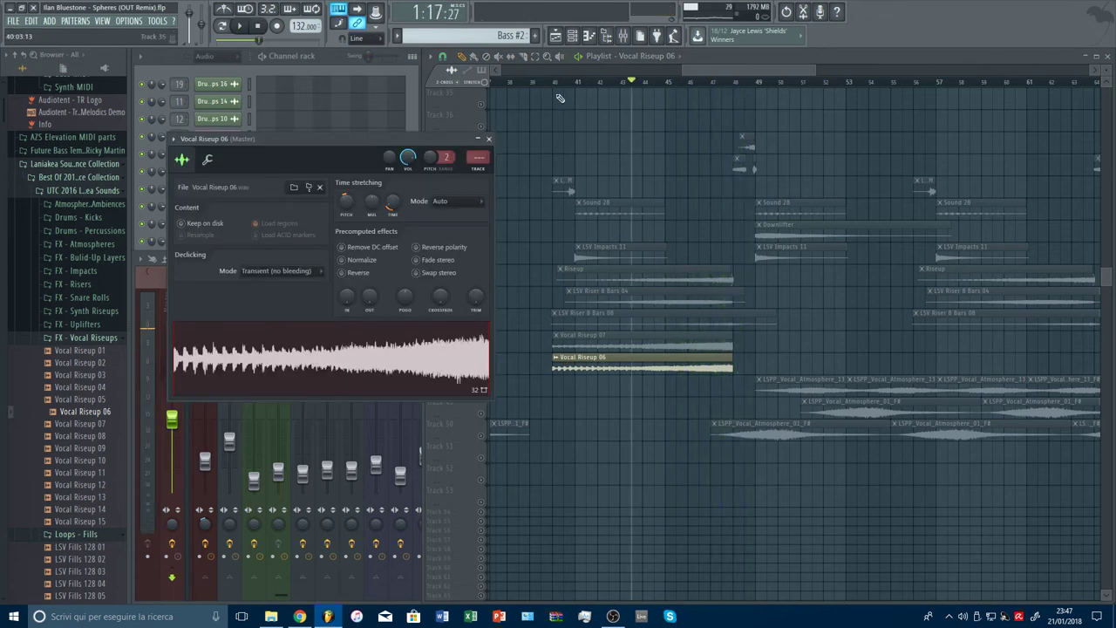
key("space")
left_click(555, 82)
left_click(394, 144)
key("Escape")
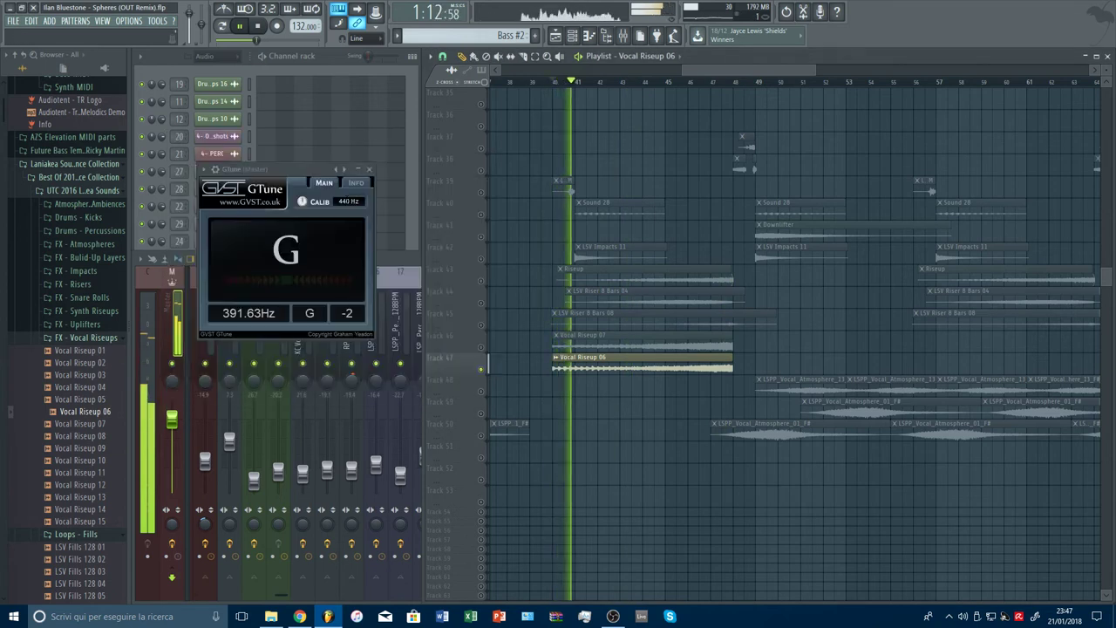
Try a pitch of -400 cents on Vocal Riseup 06 and listen to the result.
key("space")
double_click(584, 369)
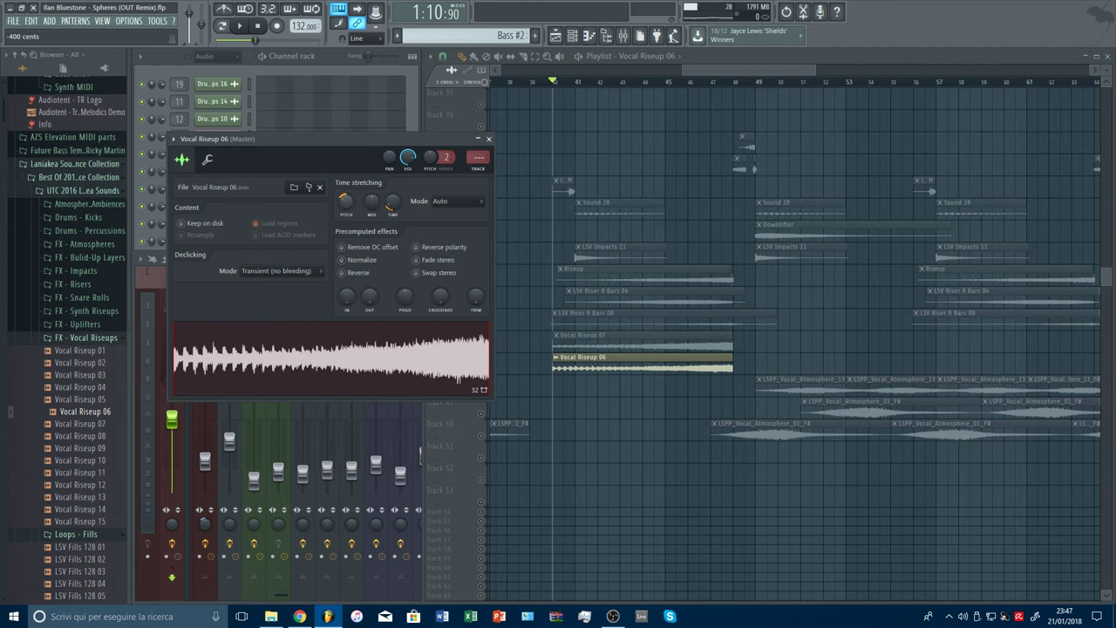
key("space")
key("Escape")
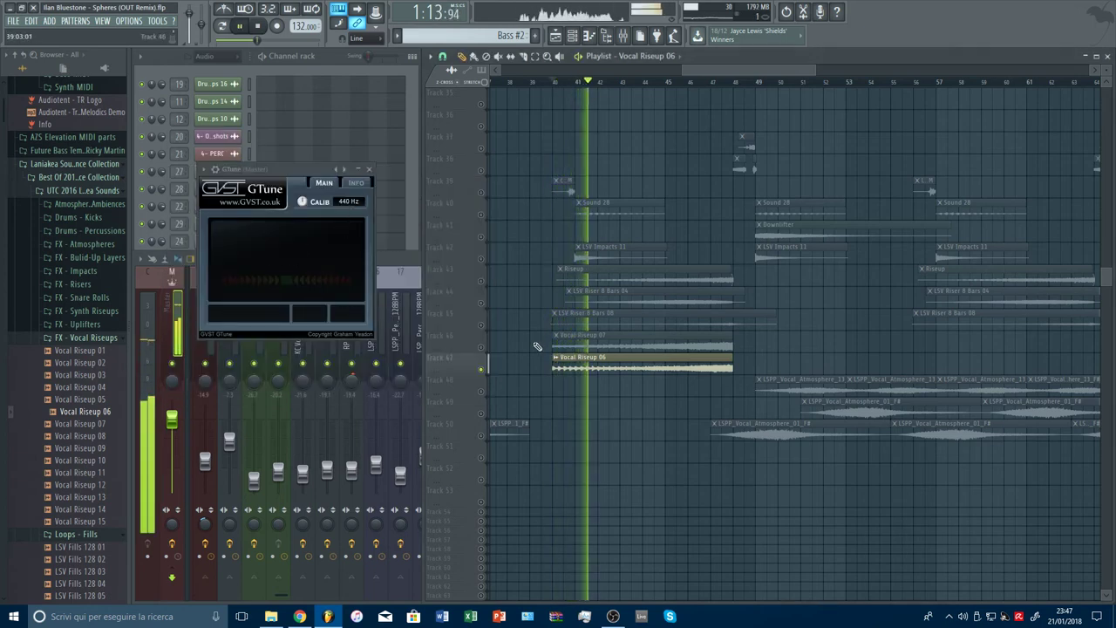
key("space")
Try Vocal Riseup 05 in the Track 47 clip at bar 40, pitched to -200 cents.
left_click(66, 400)
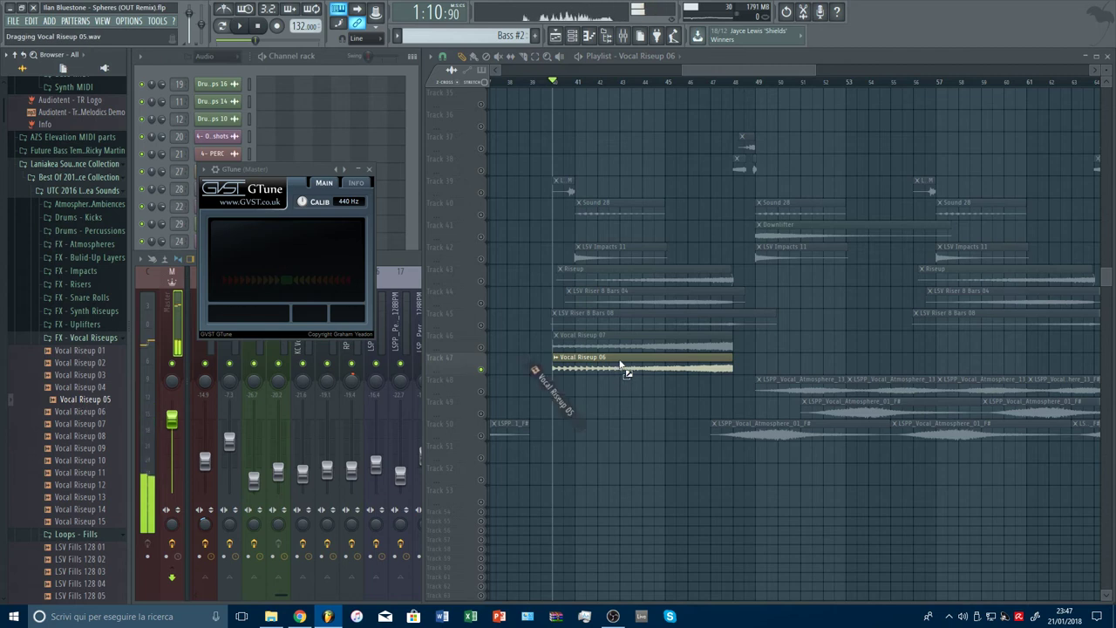
key("space")
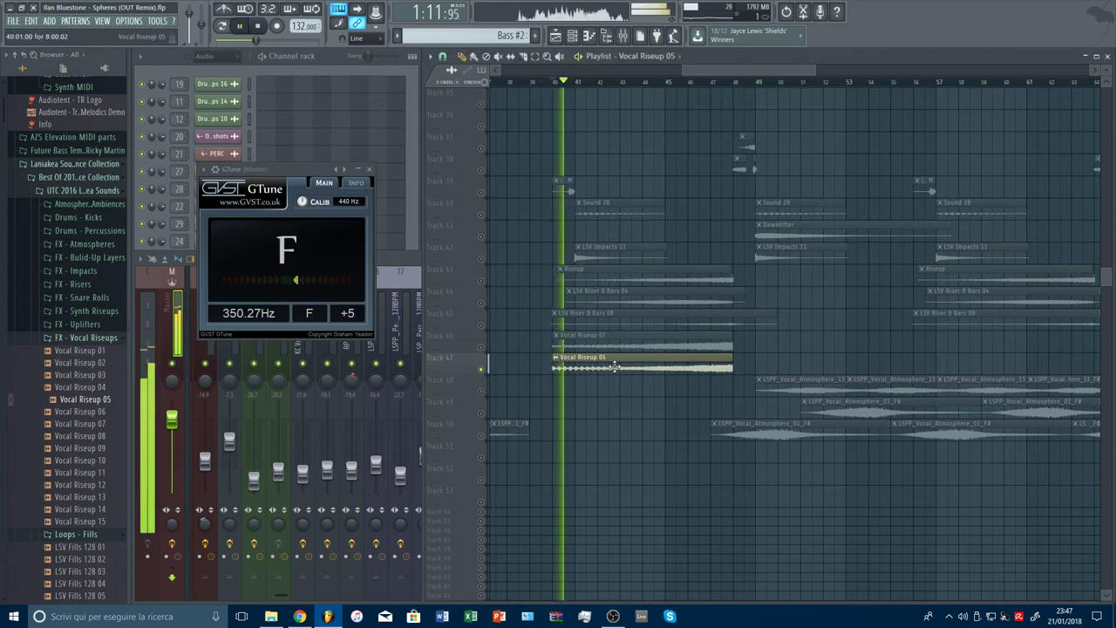
double_click(619, 360)
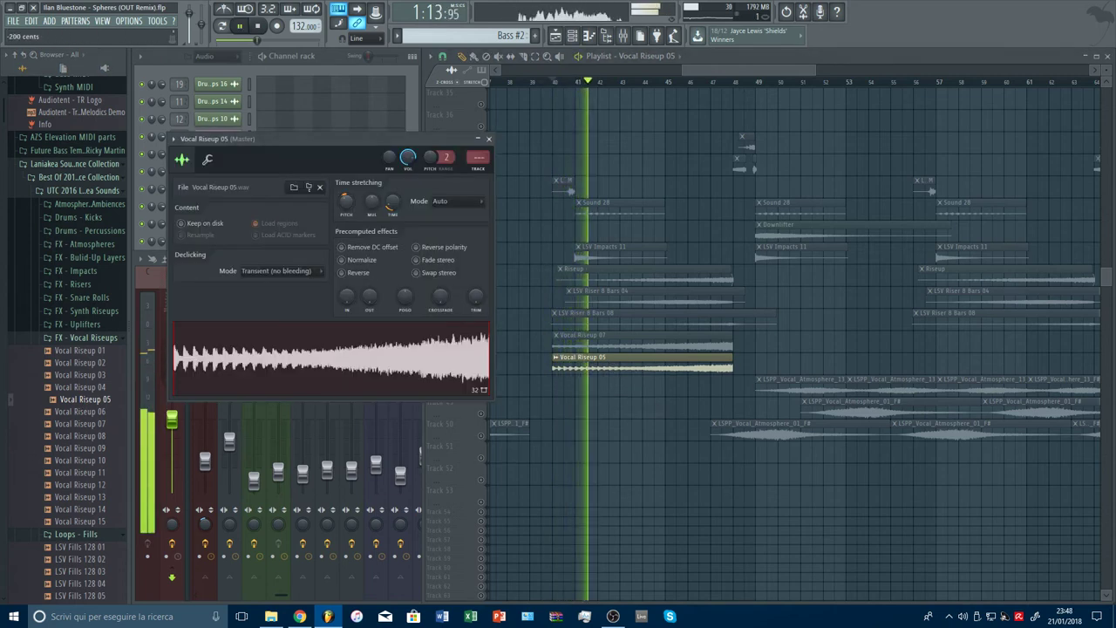
key("Escape")
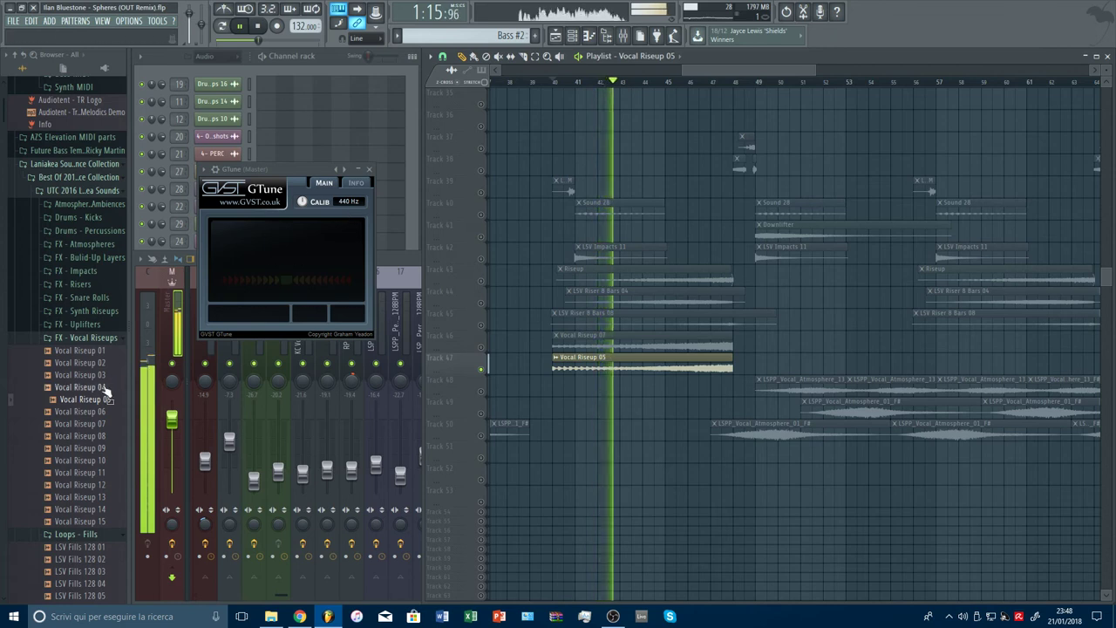
Compare Vocal Riseup 04 on Track 47, and replace it with Vocal Riseup 06 at bar 40.
left_click_drag(559, 343, 594, 364)
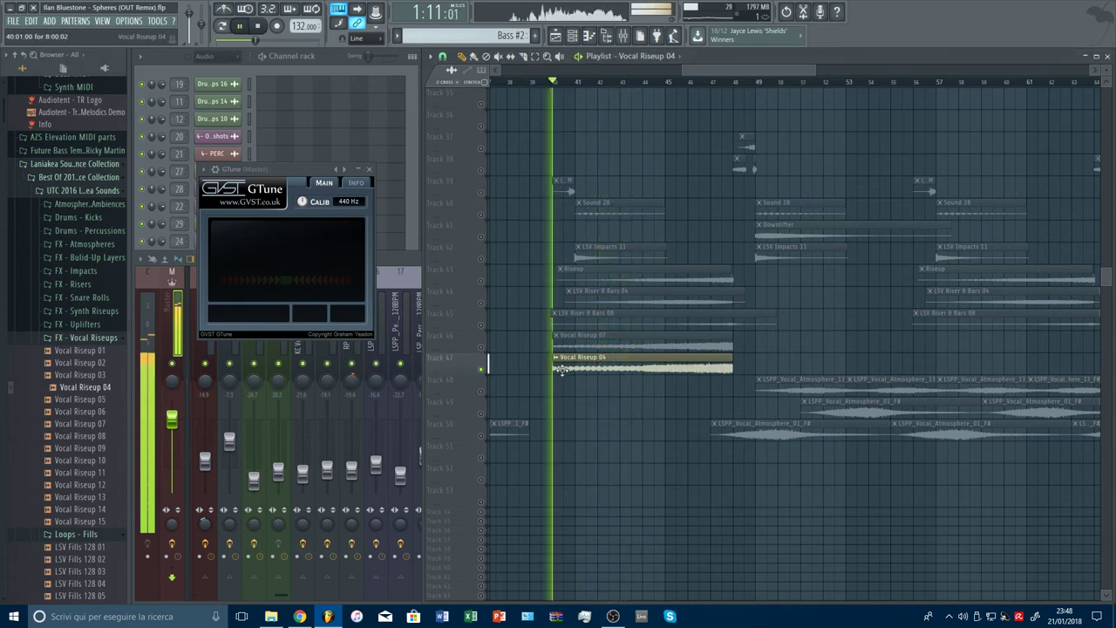
key("space")
left_click_drag(96, 411, 515, 363)
left_click_drag(600, 358, 599, 359)
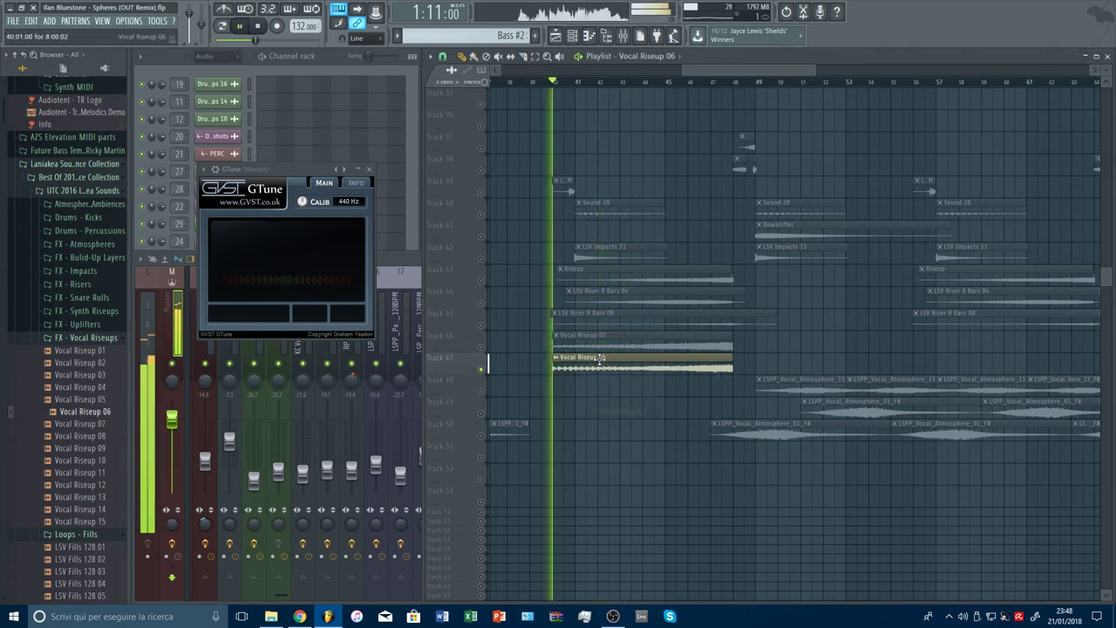
key("space")
Insert an empty playlist track at Track 47 and move the Vocal Riseup 06 clip back onto it.
scroll(647, 89, "down", 3)
scroll(647, 90, "down", 3)
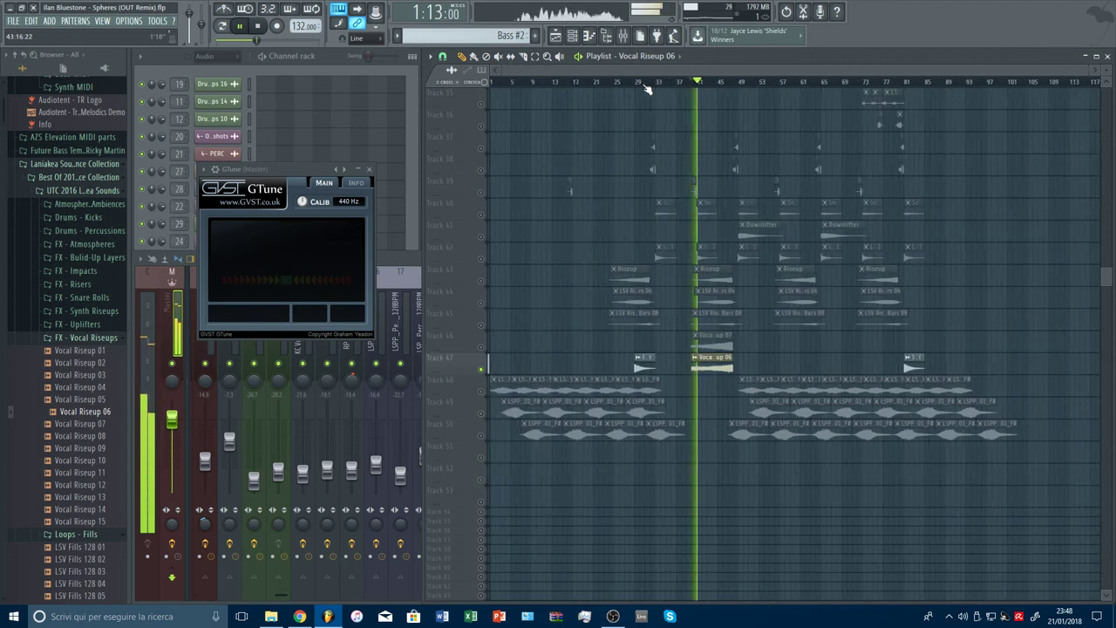
right_click(458, 355)
left_click(503, 534)
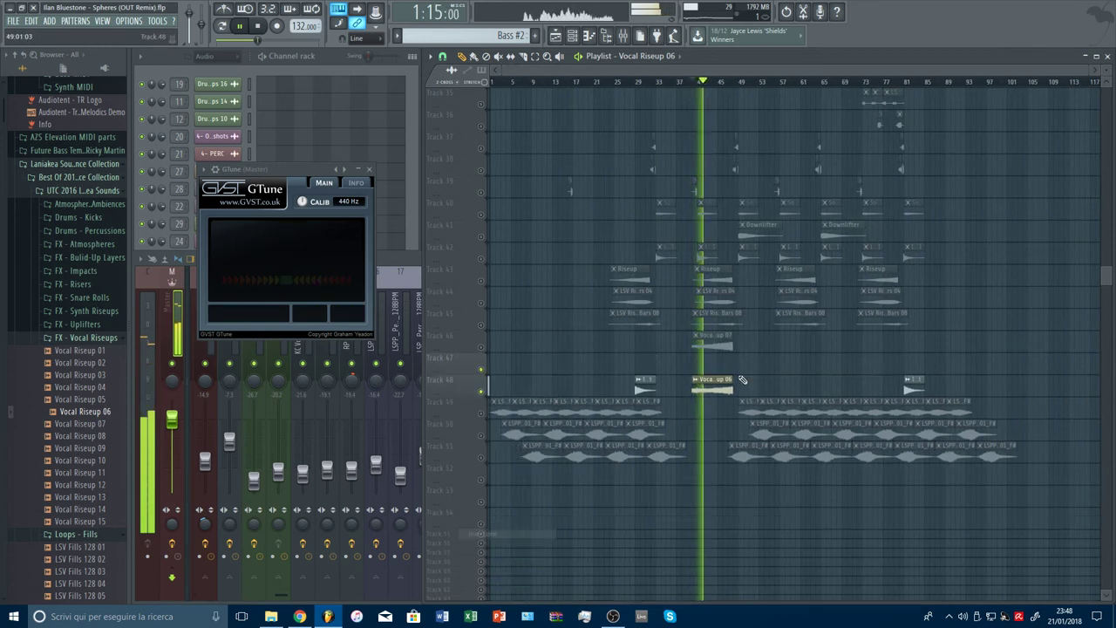
Add a fade-in to the Vocal Riseup 06 sample in its channel settings.
double_click(711, 360)
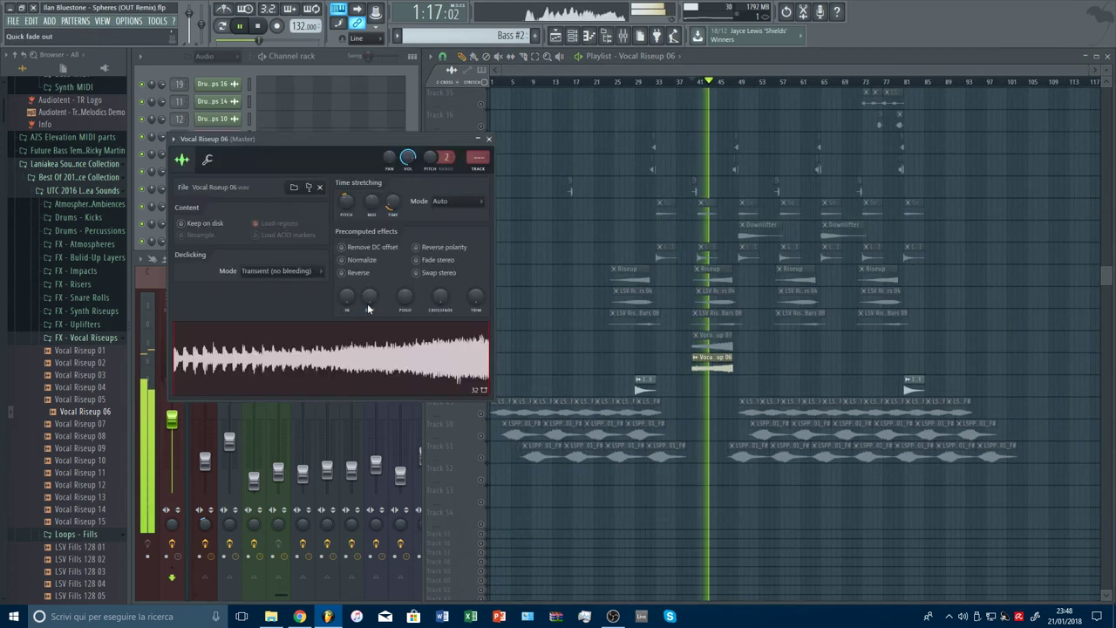
left_click_drag(346, 298, 346, 281)
left_click(489, 139)
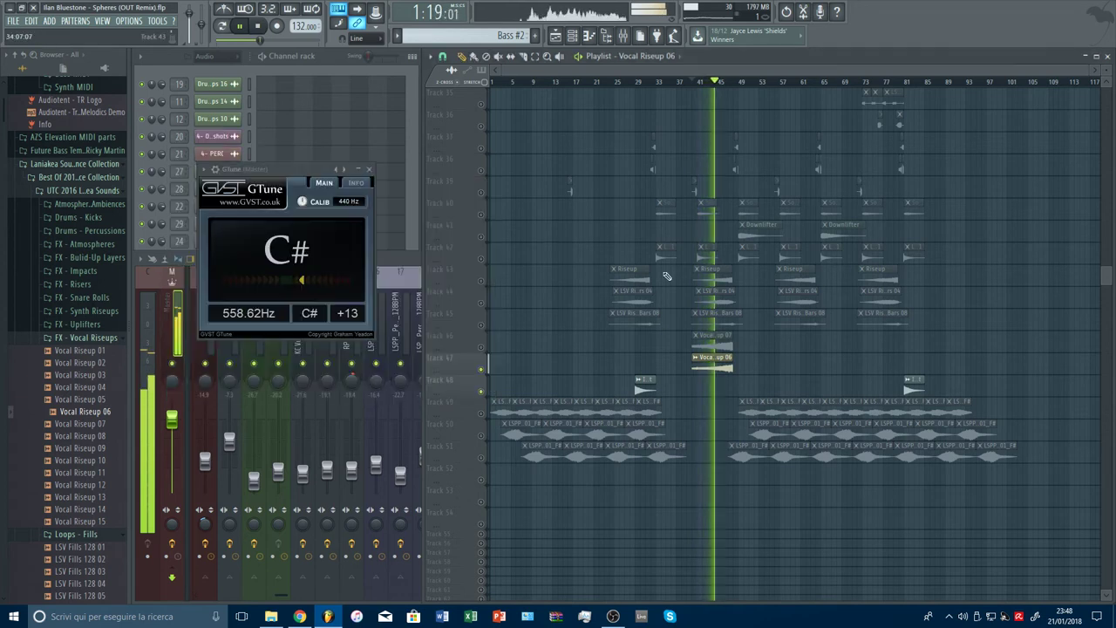
Check the fade-in of Vocal Riseup 06 and give the Vocal Riseup 07 sample a fade-in too.
scroll(725, 87, "up", 5)
double_click(640, 355)
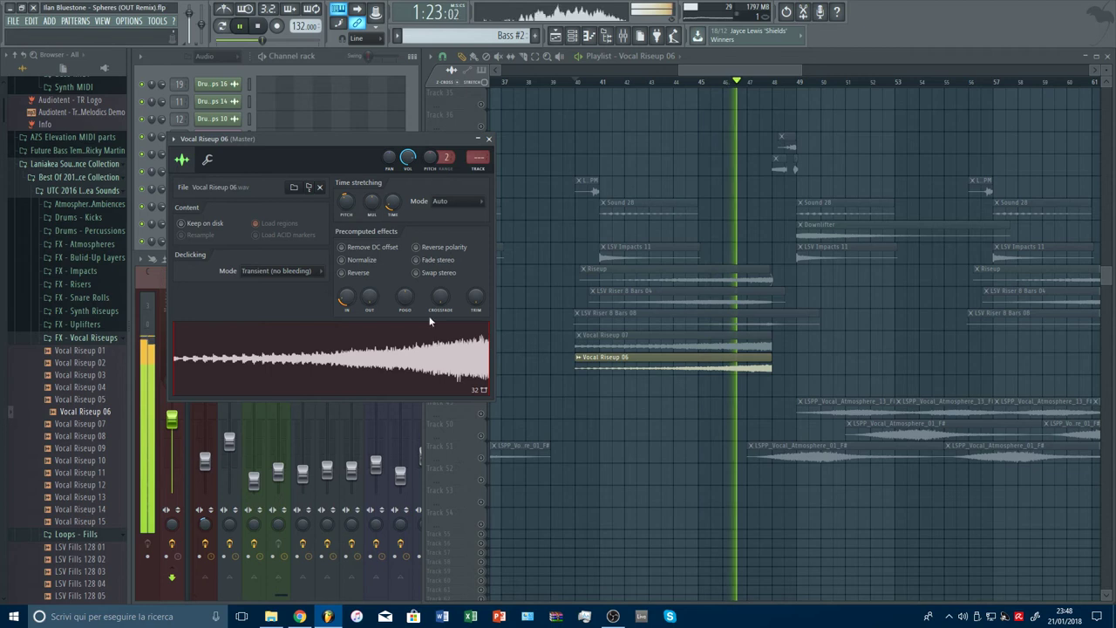
double_click(625, 348)
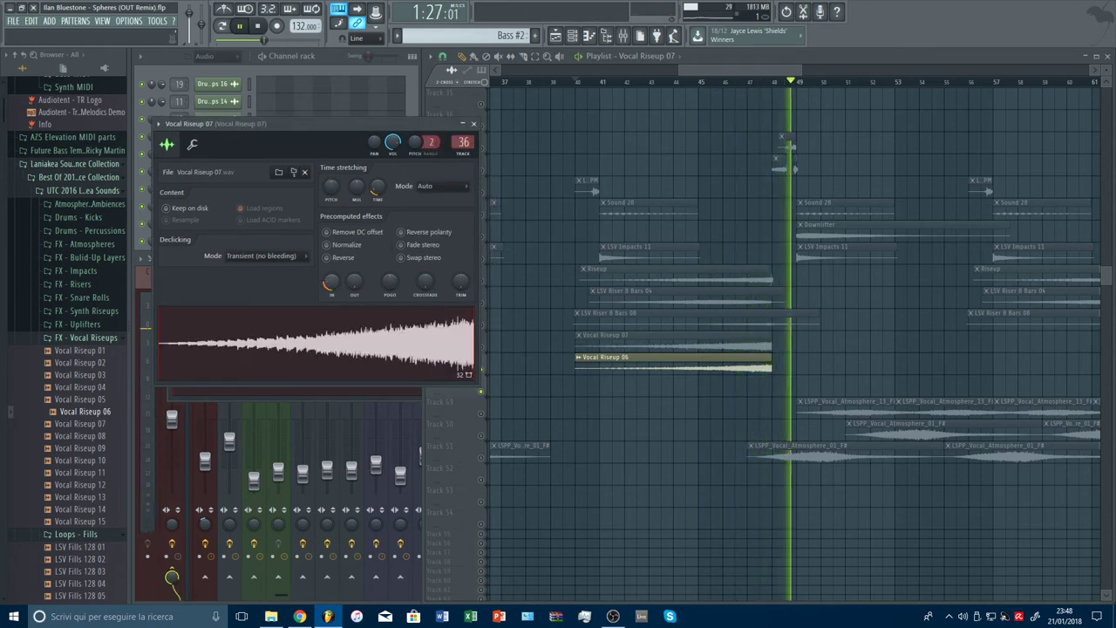
left_click(473, 124)
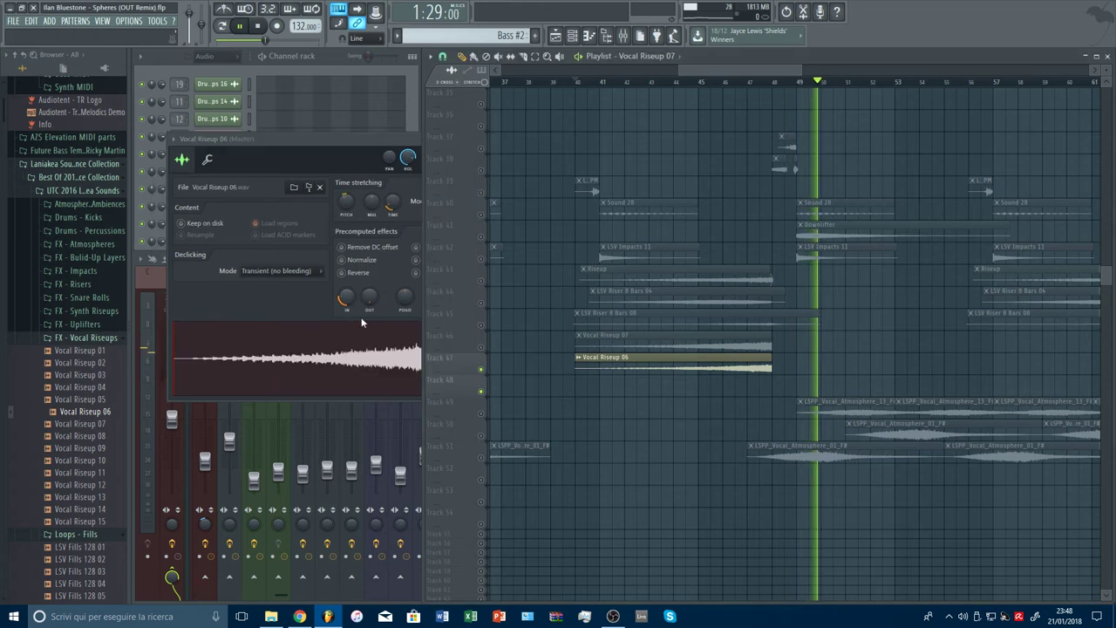
Route the Vocal Riseup 06 sample to the Vocal Riseup 07 mixer track and close its channel settings.
double_click(671, 351)
double_click(670, 358)
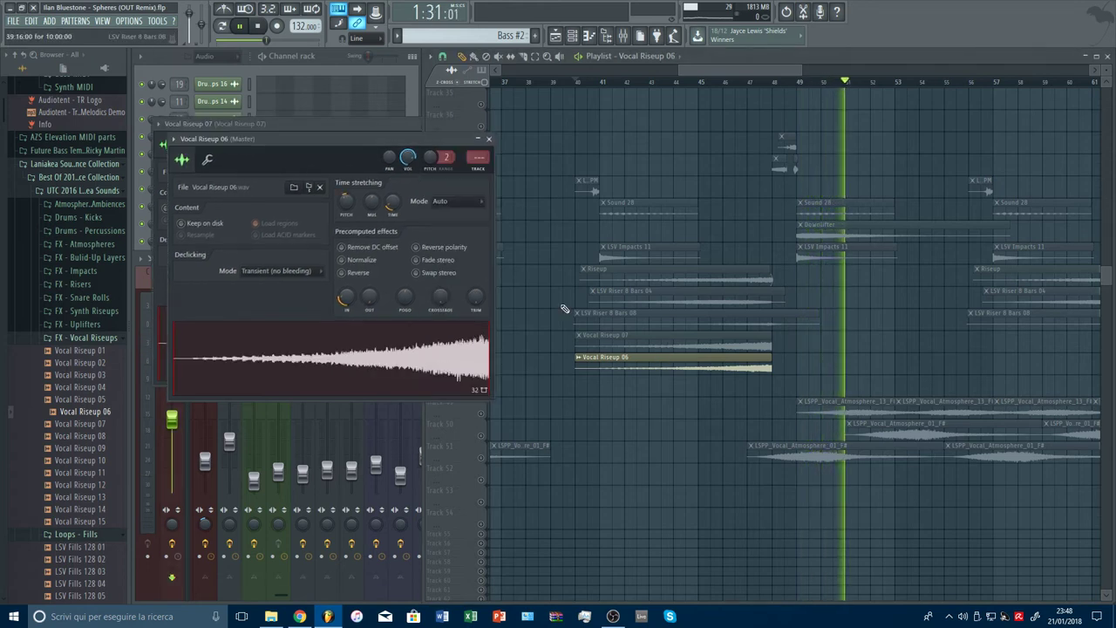
left_click_drag(478, 158, 477, 123)
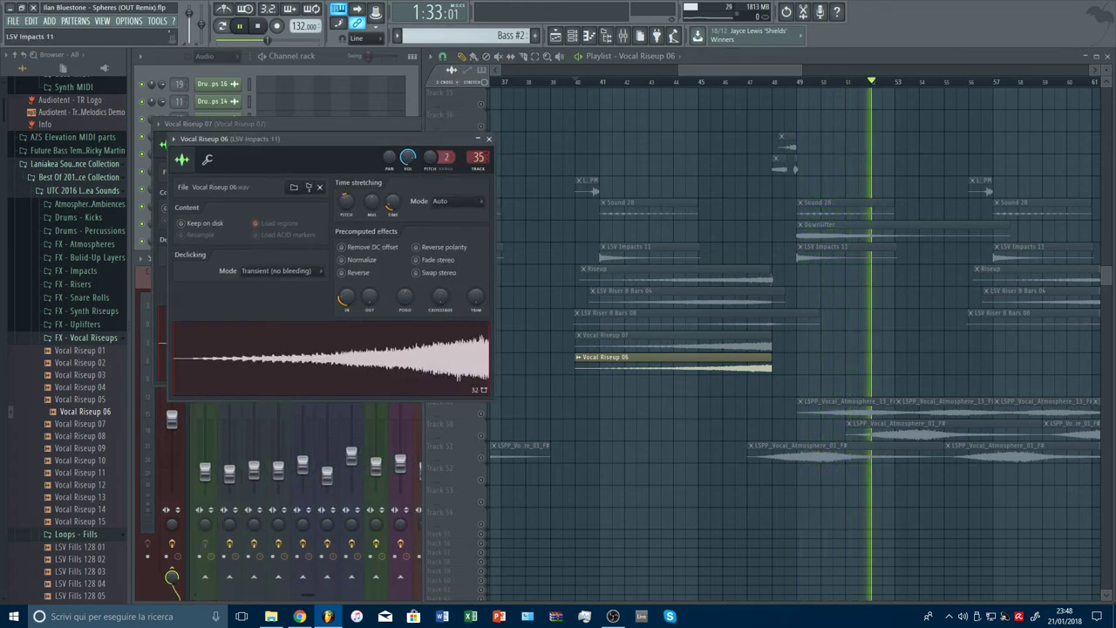
left_click(489, 139)
Restart playback from bar 40 and listen to the vocal riseups together with the riser clips on Tracks 43 to 45.
key("space")
key("space")
left_click(480, 347)
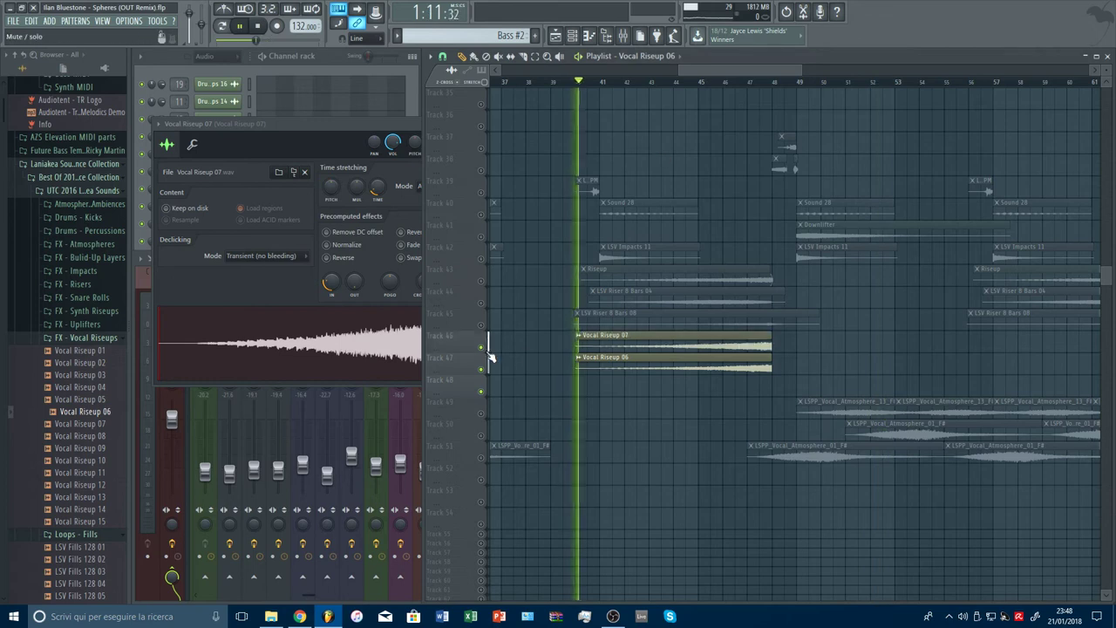
left_click(484, 319)
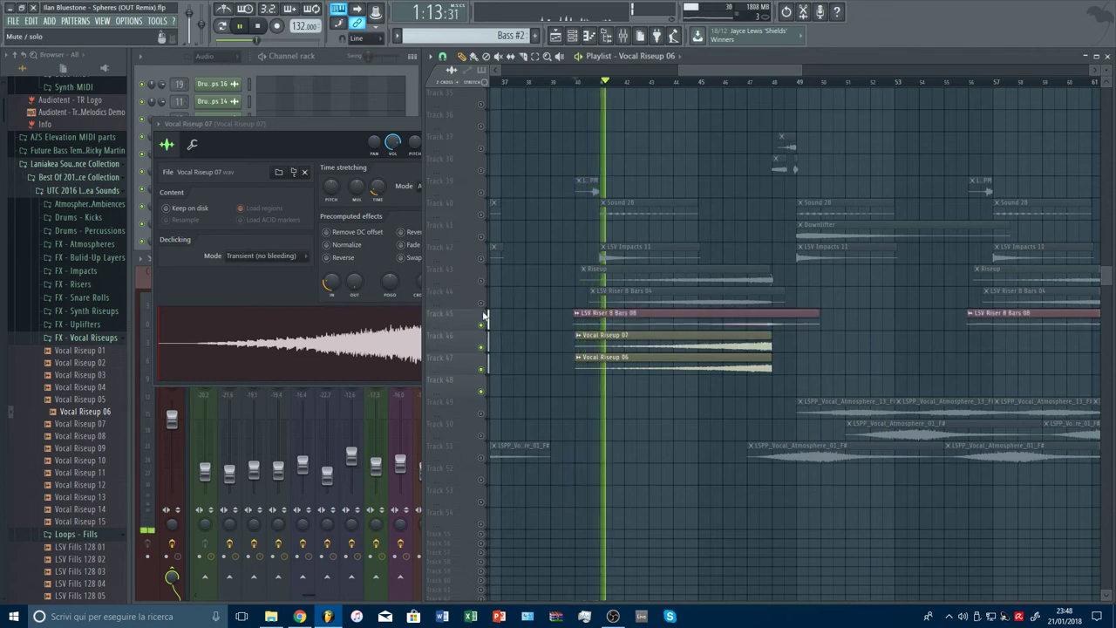
left_click(481, 302)
left_click(480, 281)
left_click(379, 127)
key("Escape")
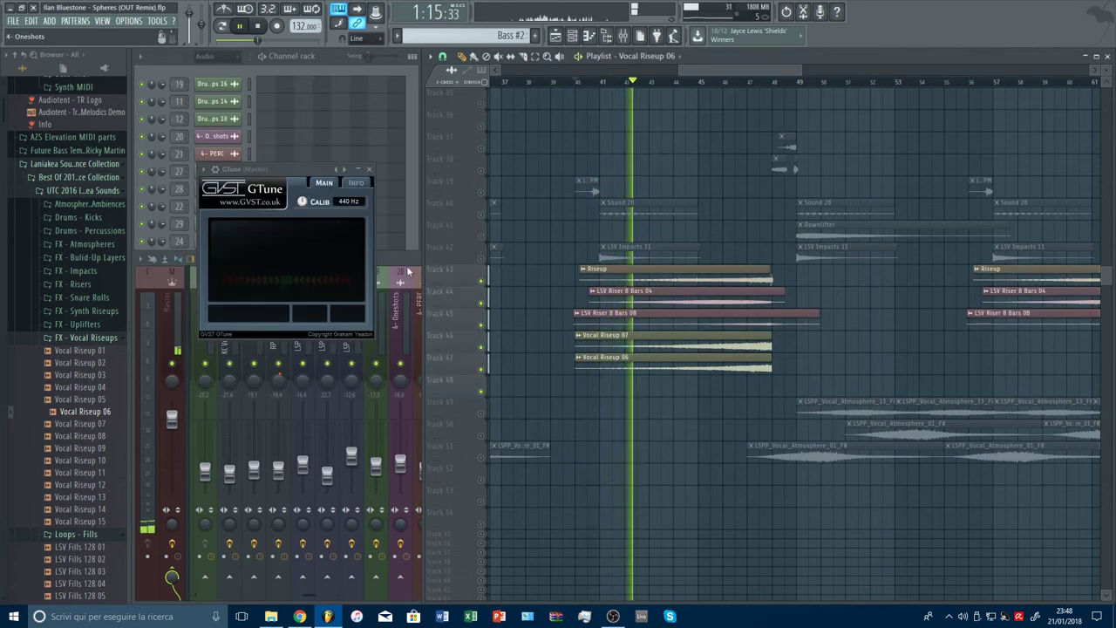
Move the Vocal Riseup 07, LSV Riser 8 Bars 01 and LSV Riser 8 Bars 08 mixer tracks directly after the Riseup track.
left_click(407, 272)
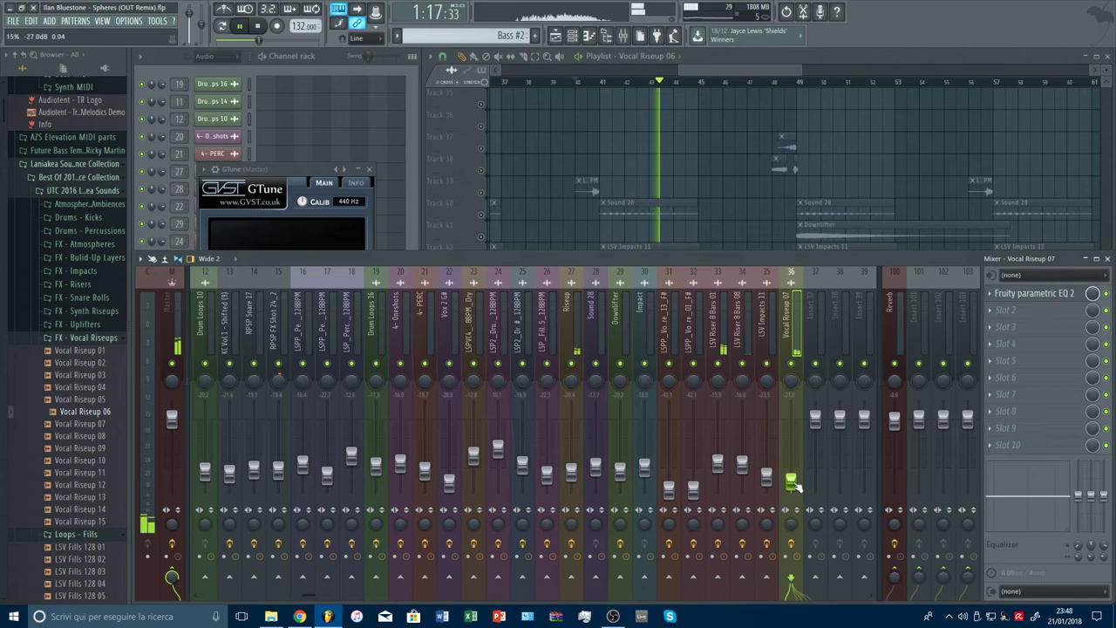
scroll(794, 485, "up", 8)
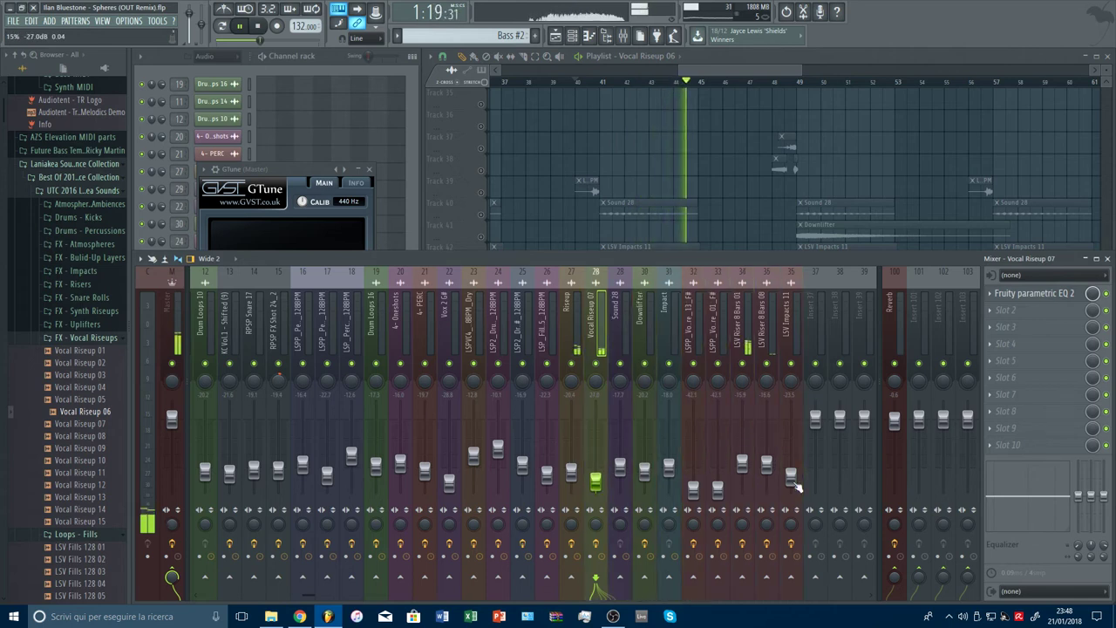
left_click(745, 335)
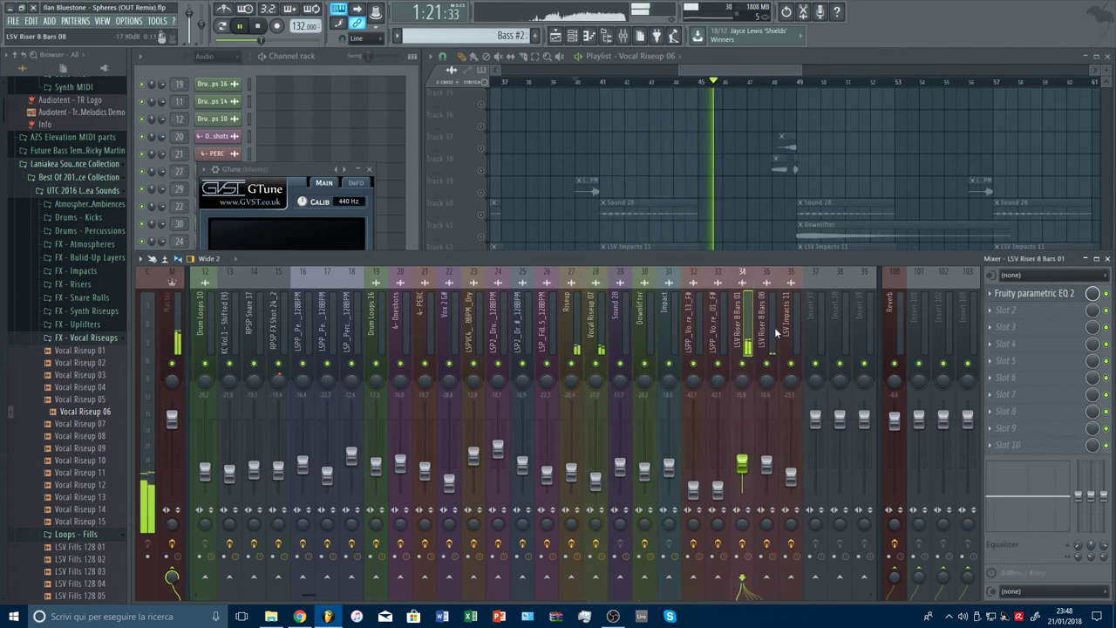
scroll(775, 332, "up", 6)
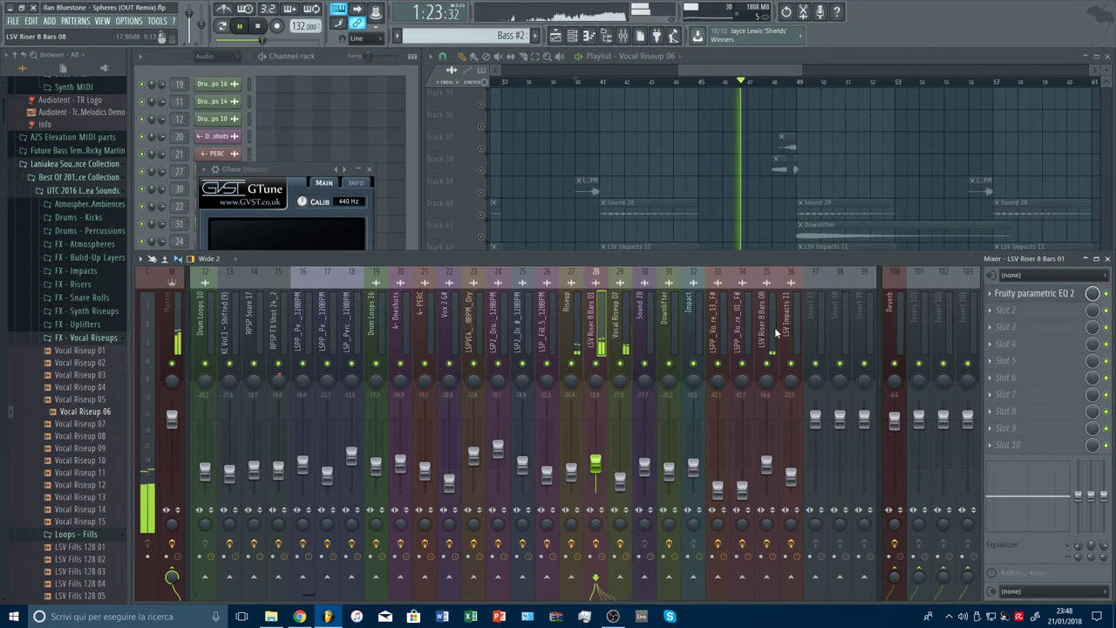
scroll(775, 332, "up", 7)
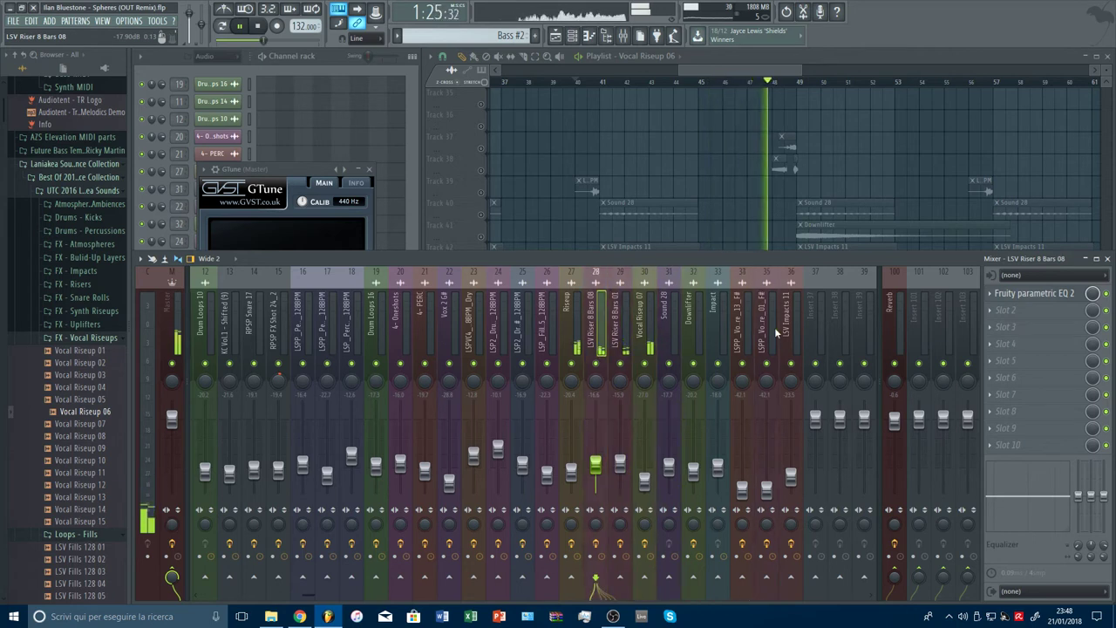
key("F9")
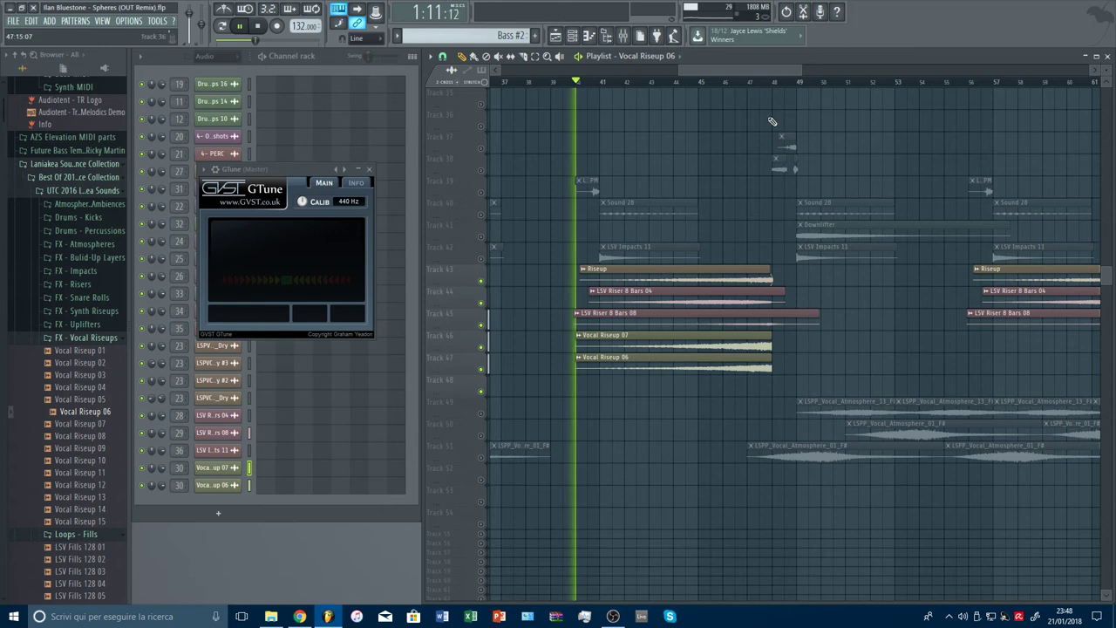
Clear the track solo so that all playlist tracks are unmuted.
double_click(485, 334)
right_click(482, 325)
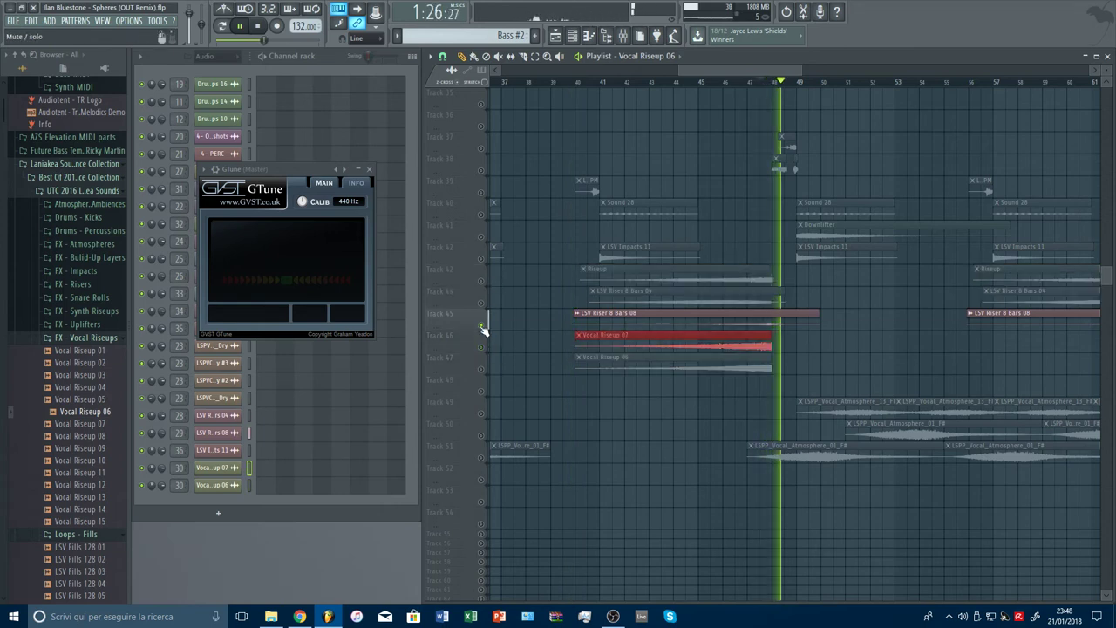
right_click(482, 325)
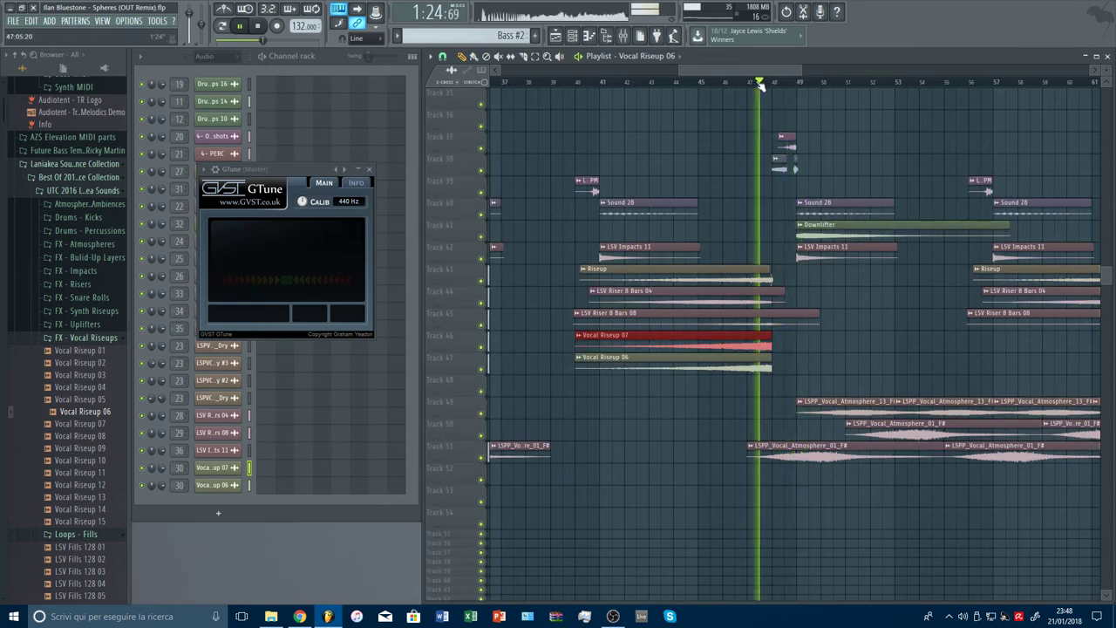
Place one-bar Chords 1 clips at bars 45, 46 and 47 on Track 25.
scroll(889, 324, "up", 5)
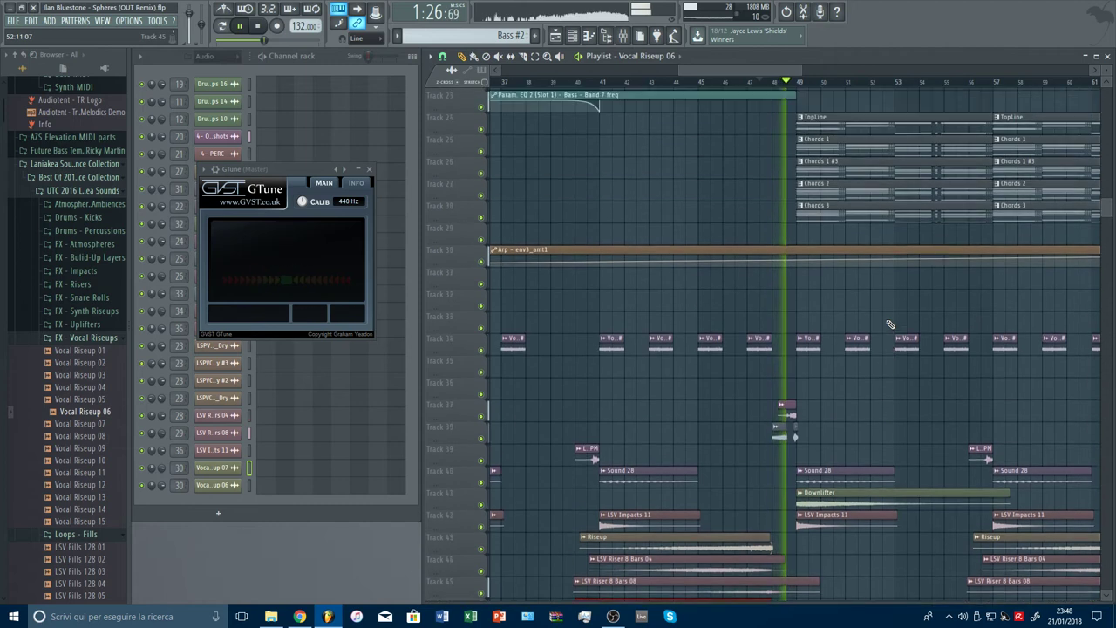
left_click(817, 234)
left_click(596, 234)
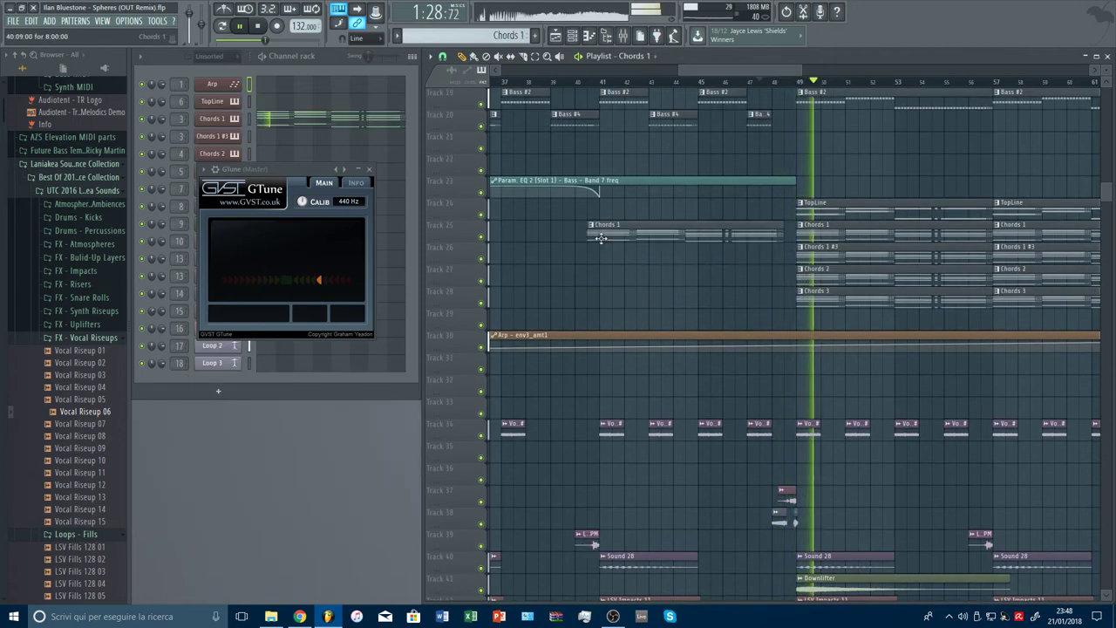
left_click_drag(781, 233, 719, 237)
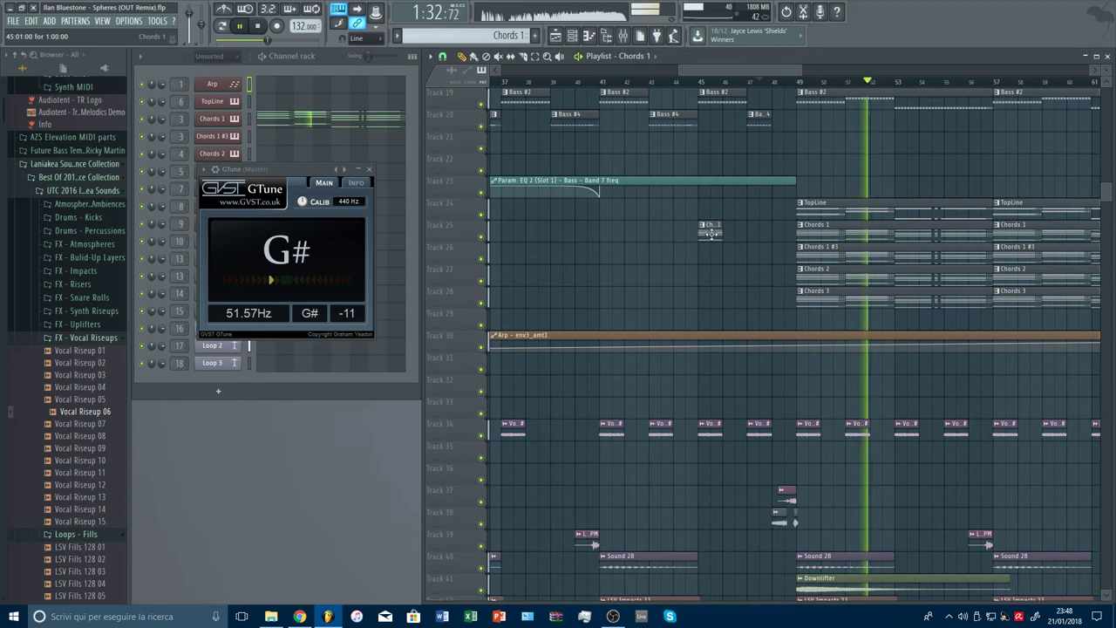
left_click(731, 238)
left_click(757, 233)
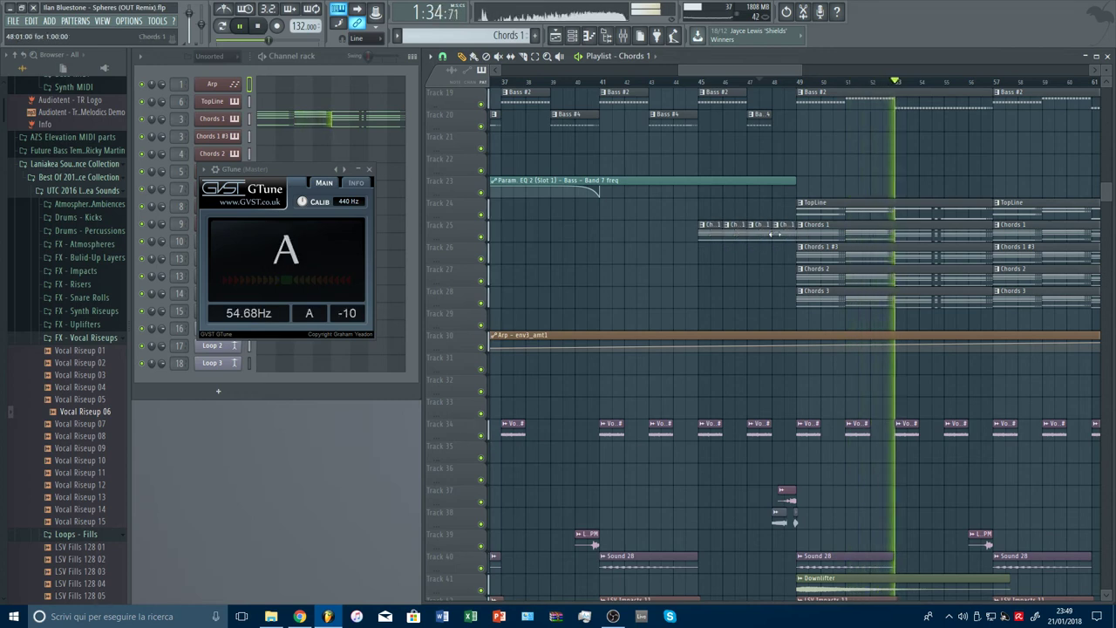
Place one-bar Chords 1 #3 clips at bars 45, 46 and 47 on Track 26.
left_click(809, 257)
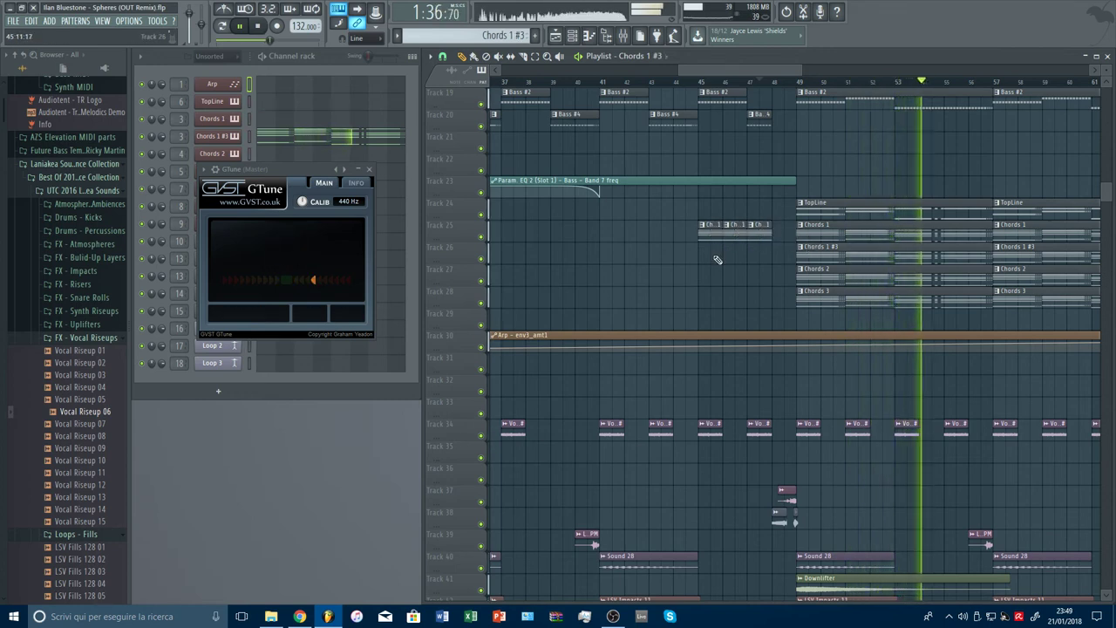
left_click(716, 258)
left_click_drag(736, 259, 733, 330)
left_click_drag(878, 324, 735, 255)
left_click(757, 258)
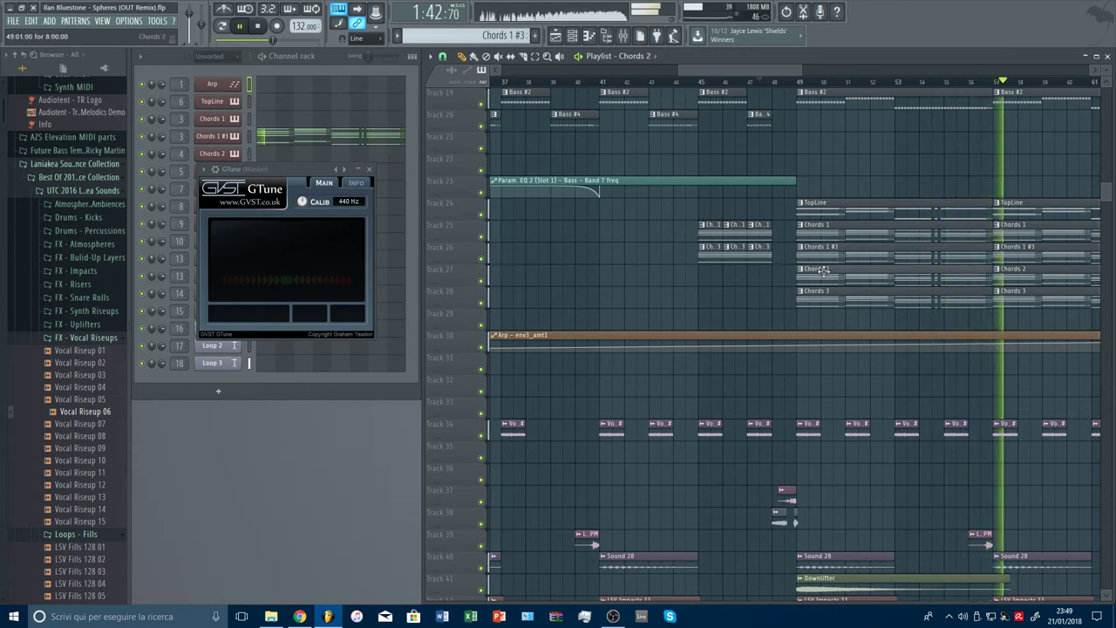
Place one-bar Chords 2 clips at bars 45, 46 and 47 on Track 27.
left_click(813, 276)
left_click(651, 320)
left_click_drag(843, 325, 712, 275)
left_click(735, 277)
left_click(757, 279)
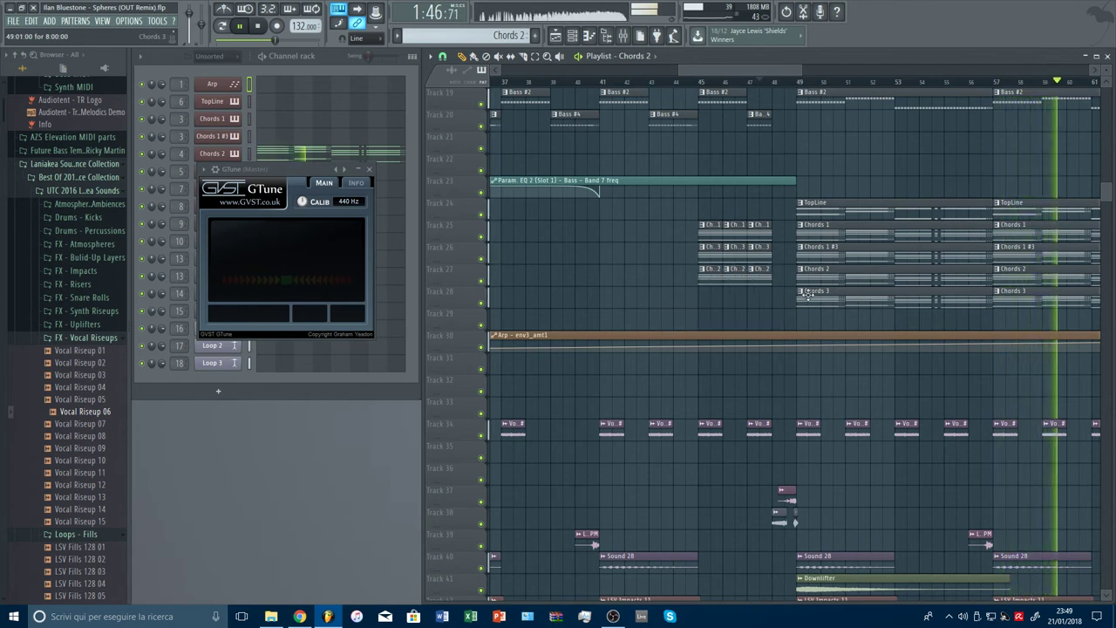
Place one-bar Chords 3 clips at bars 45, 46 and 47 on Track 28.
left_click(806, 295)
left_click(739, 319)
left_click_drag(909, 317, 741, 318)
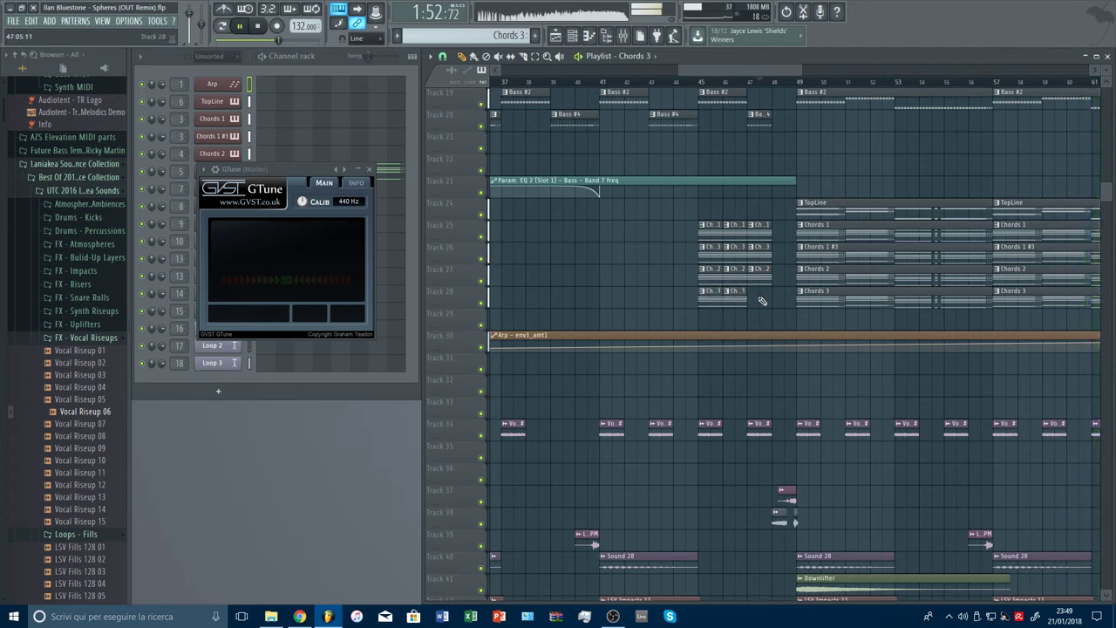
Play the build-up from just before bar 45 to hear the short chord clips, and stop playback.
left_click(692, 82)
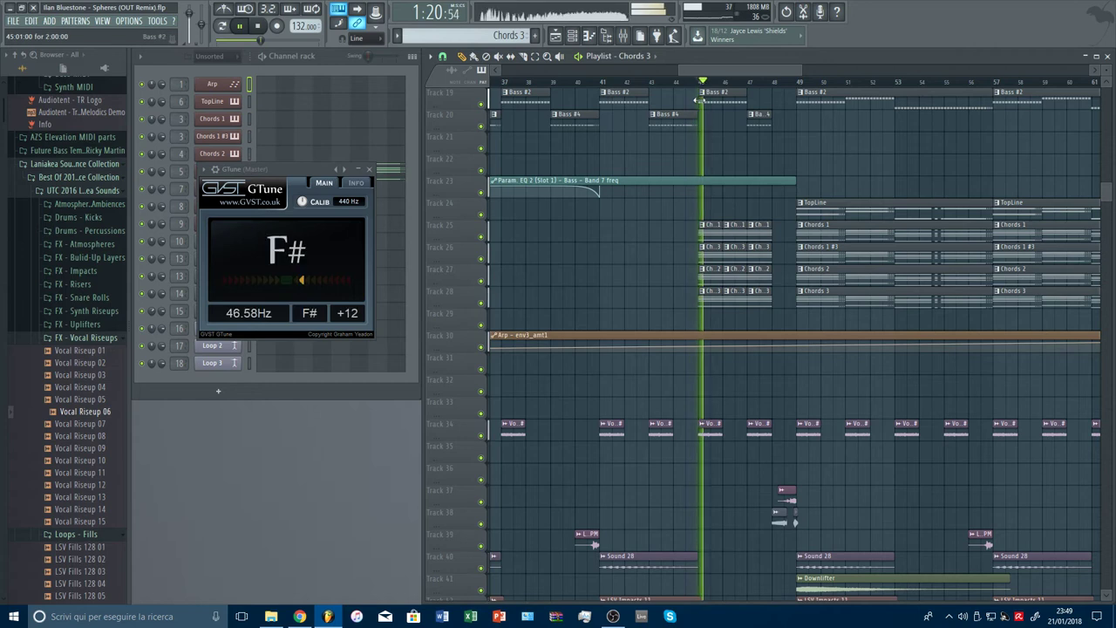
left_click(686, 81)
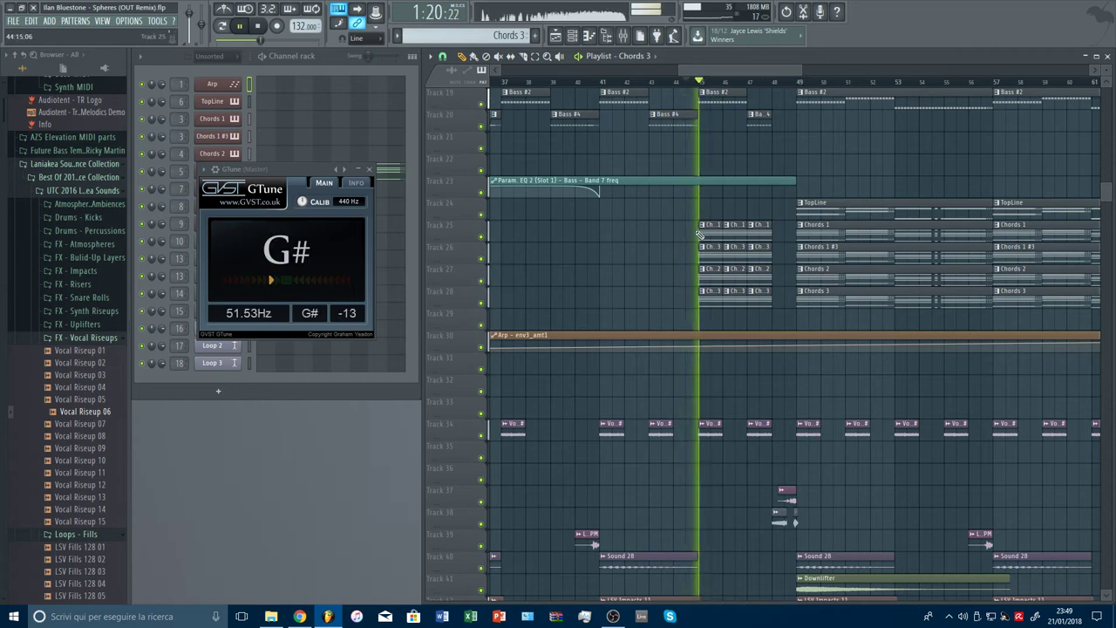
key("space")
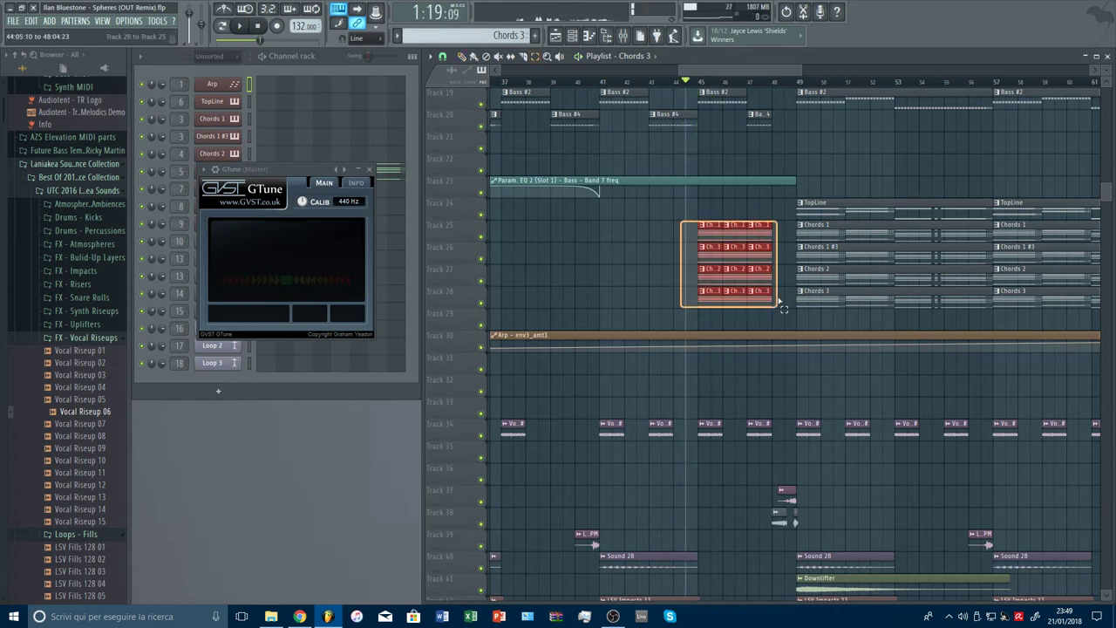
Duplicate the short chord clips on Tracks 25 to 28 backwards so they fill the build-up from bar 41.
left_click_drag(783, 309, 782, 309)
left_click_drag(724, 237, 618, 233)
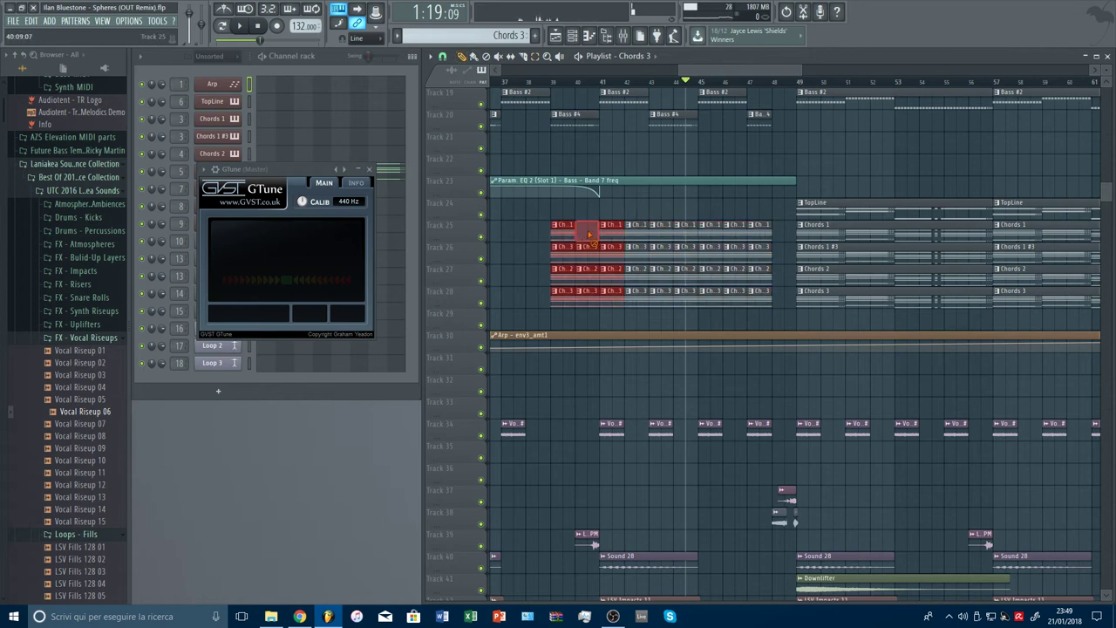
left_click(602, 87)
Insert an empty playlist track at Track 29, directly below the chord tracks.
scroll(603, 87, "down", 5)
right_click(460, 316)
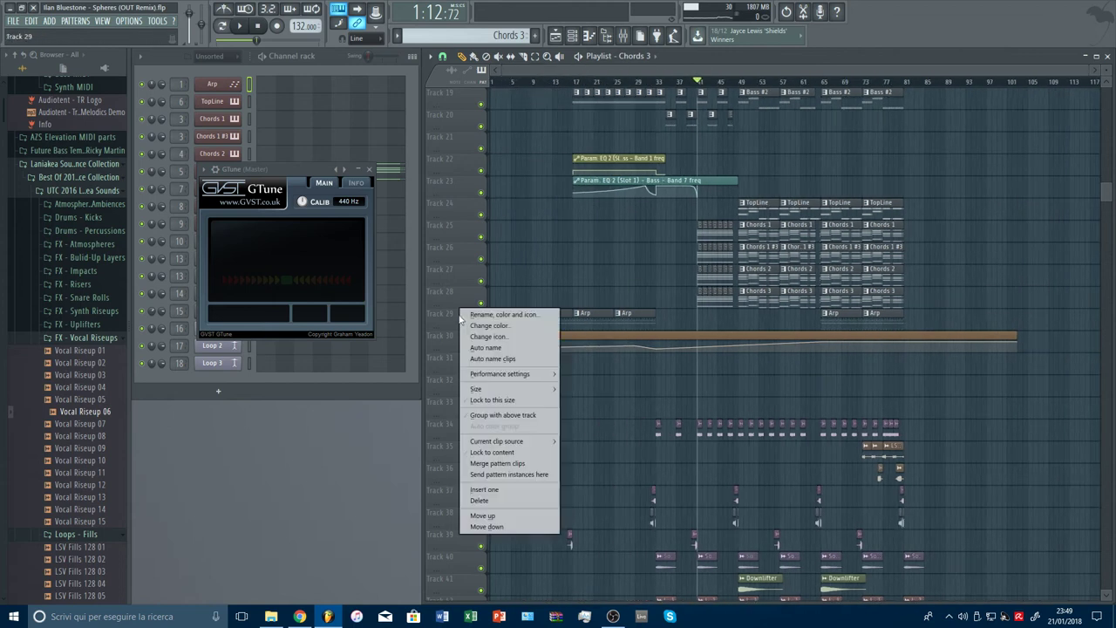
left_click(502, 494)
Select the build-up from bar 41 to bar 49 on the timeline and switch from the playlist to the mixer.
scroll(724, 81, "up", 5)
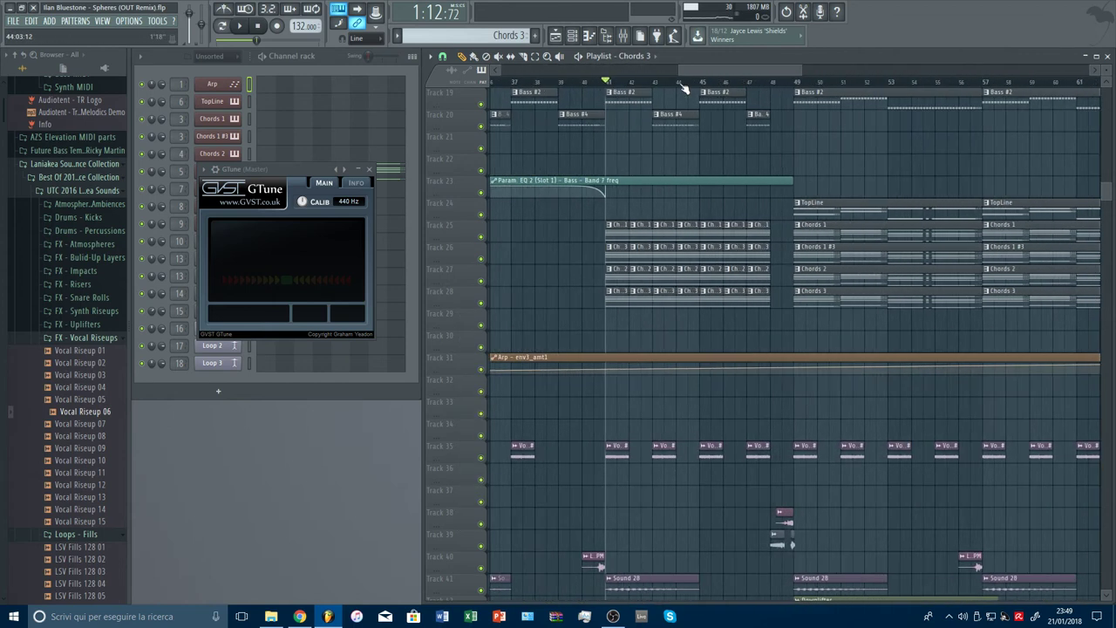
left_click_drag(598, 81, 791, 83)
key("F5")
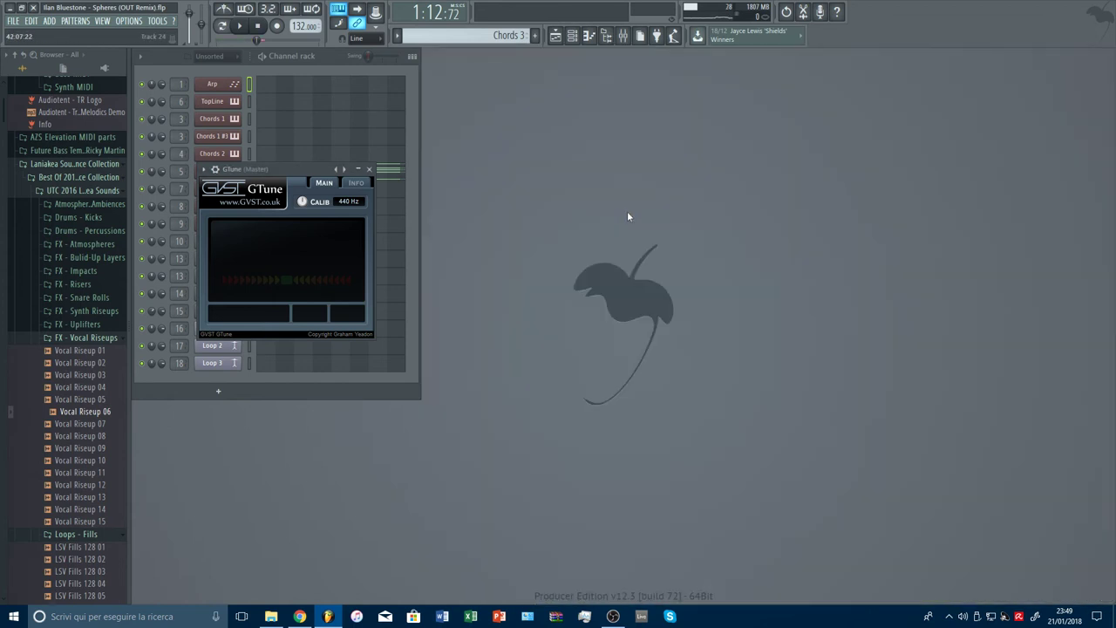
left_click(620, 35)
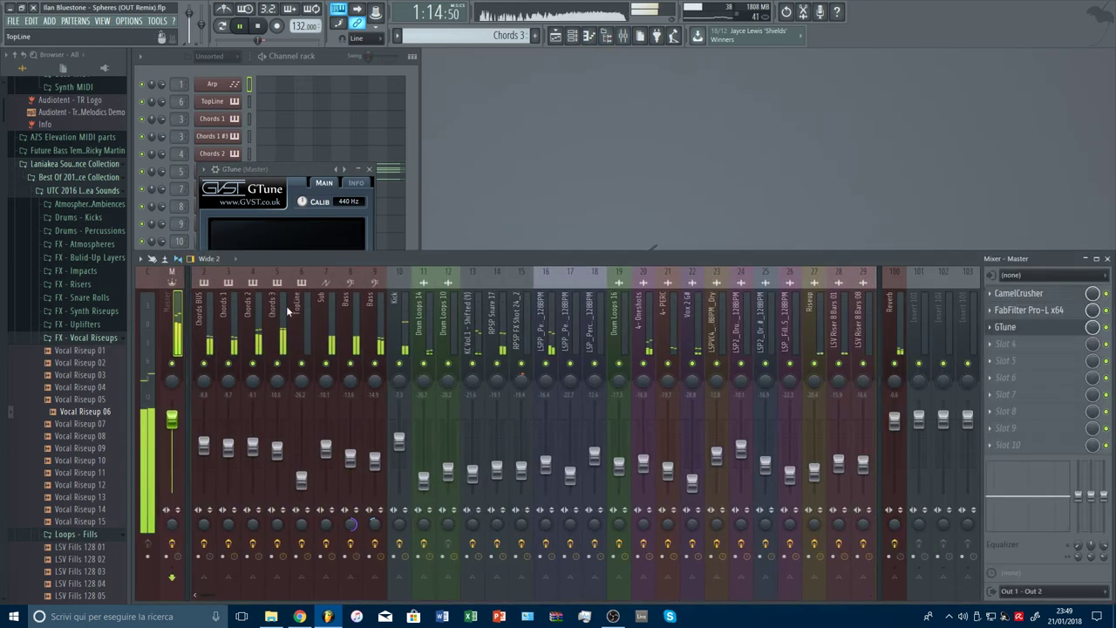
Add a Fruity Parametric EQ 2 in slot 5 of the Chords BUS mixer track.
left_click(1035, 346)
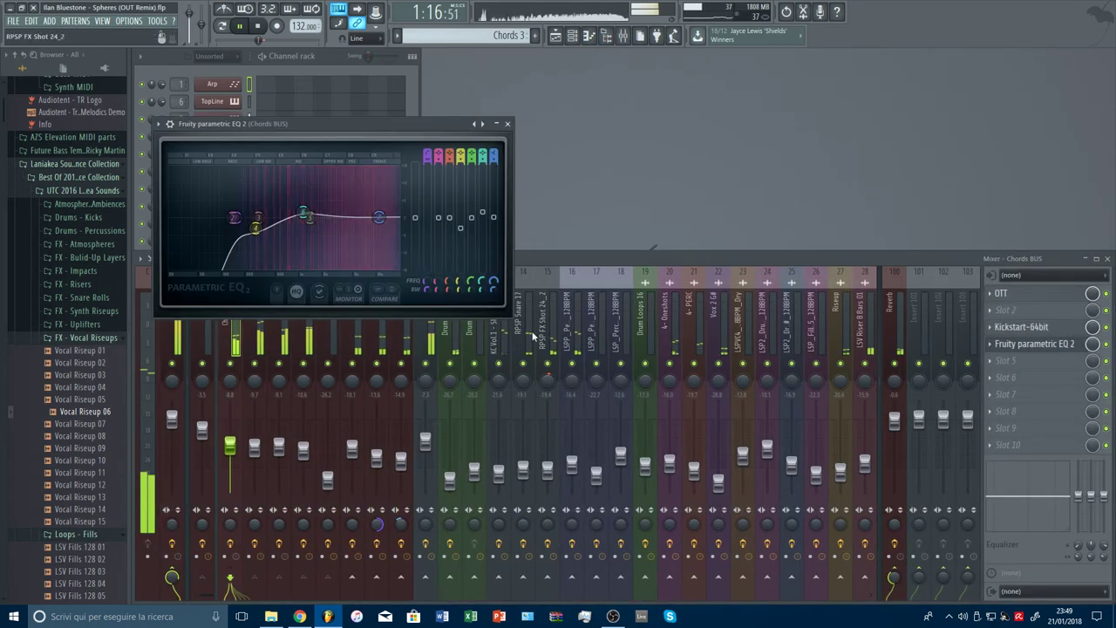
left_click(995, 365)
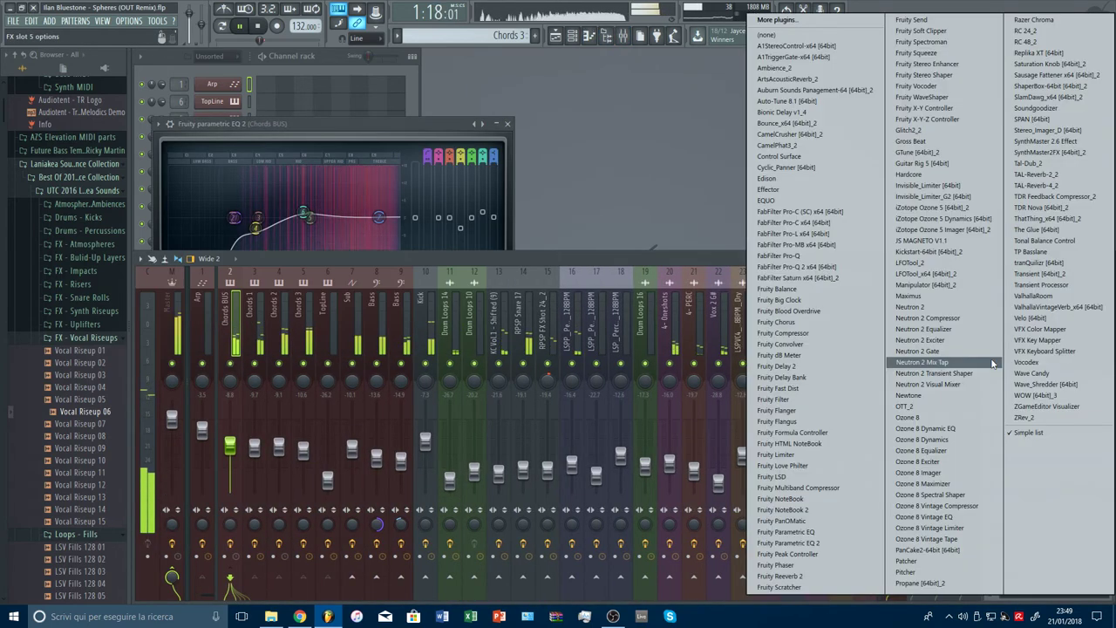
left_click(815, 537)
left_click(498, 140)
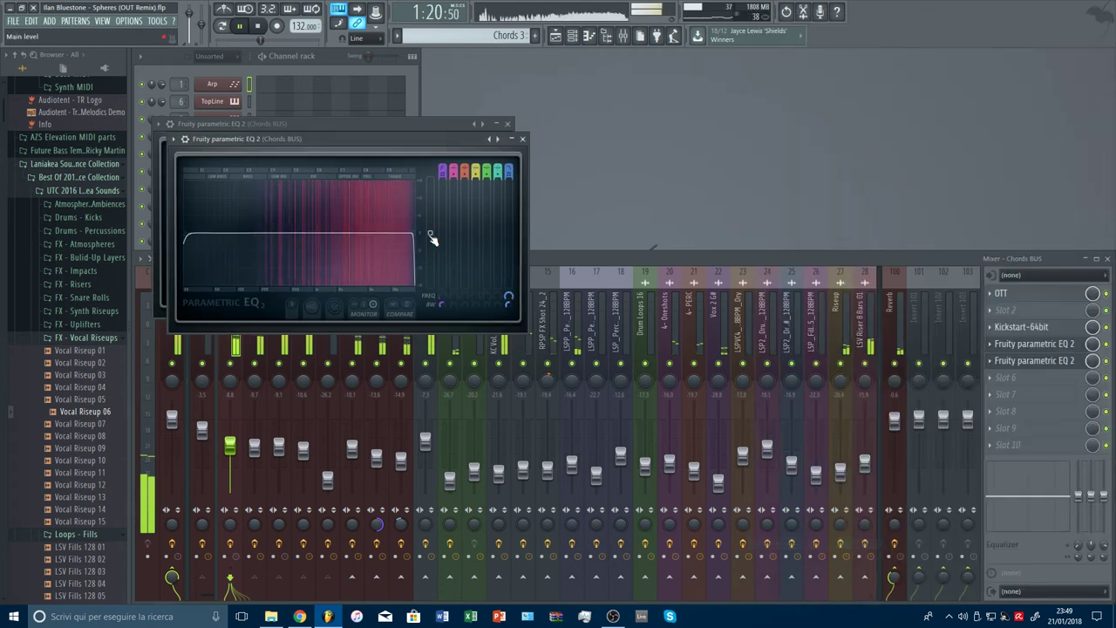
Reset the new EQ's main level and create an automation clip for its band 7 frequency.
scroll(415, 240, "down", 3)
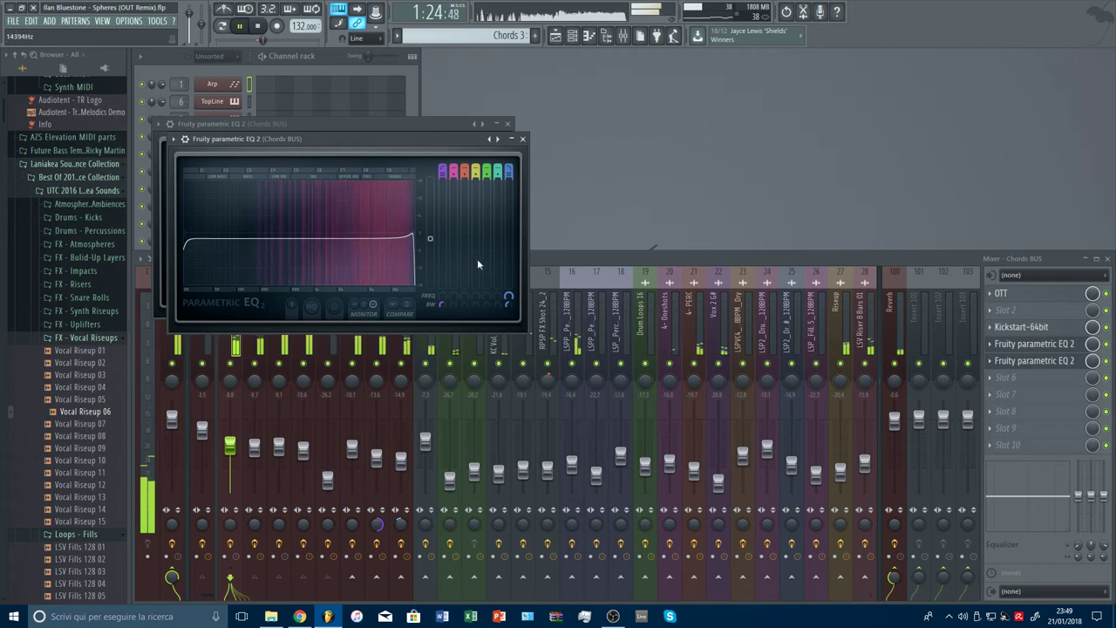
right_click(429, 235)
left_click(449, 246)
right_click(509, 299)
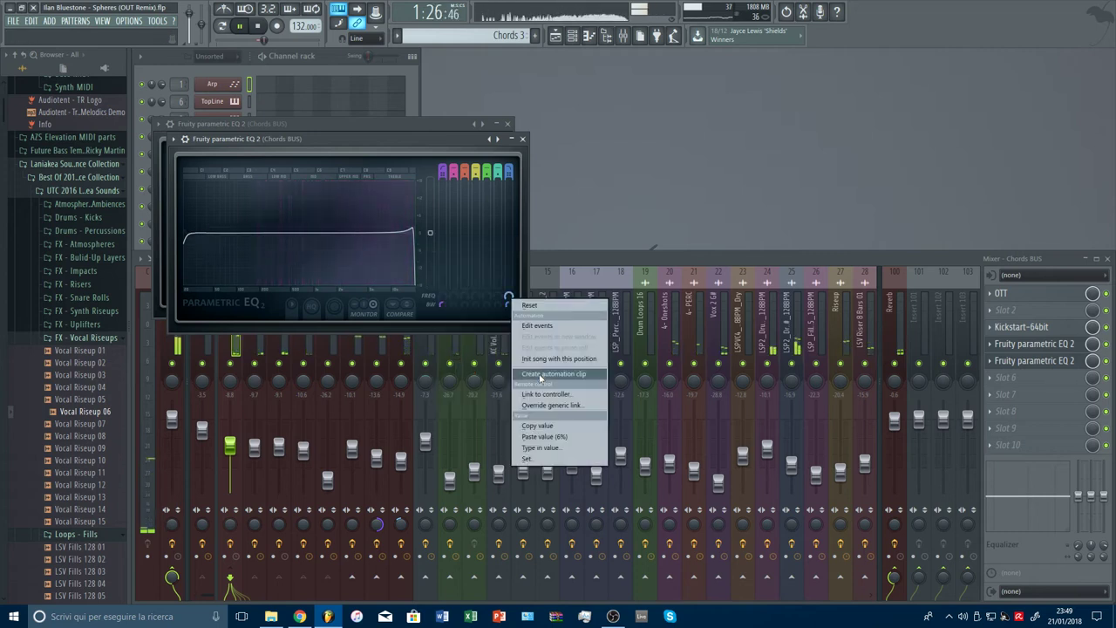
left_click(547, 374)
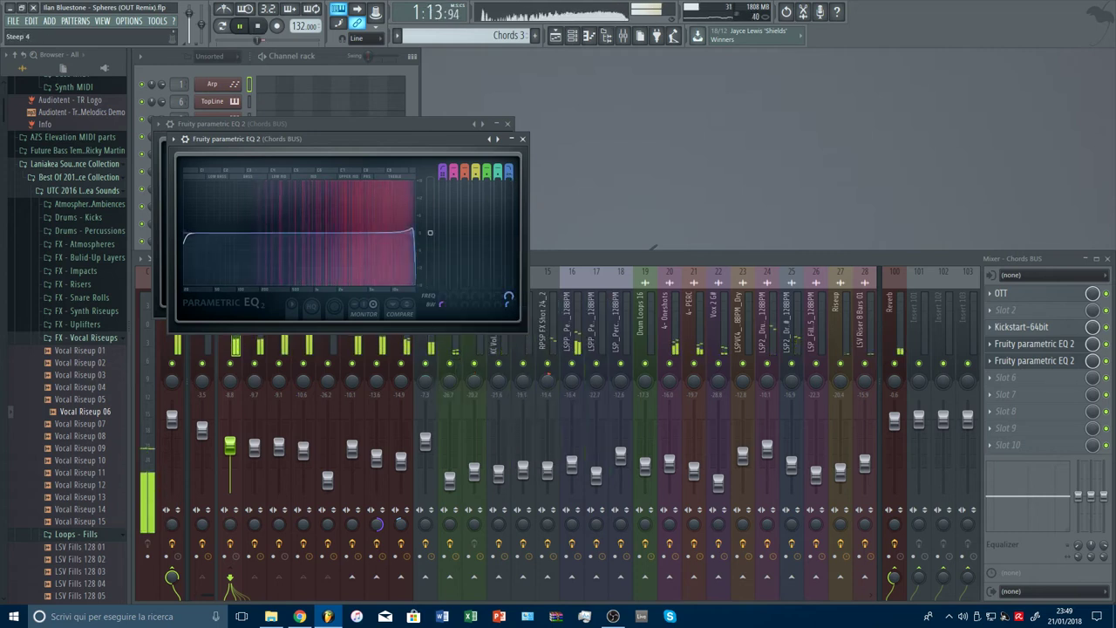
Create the automation clip for the Chords BUS EQ's band 7 frequency over bars 41 to 49 and return to the playlist.
right_click(510, 299)
left_click(551, 371)
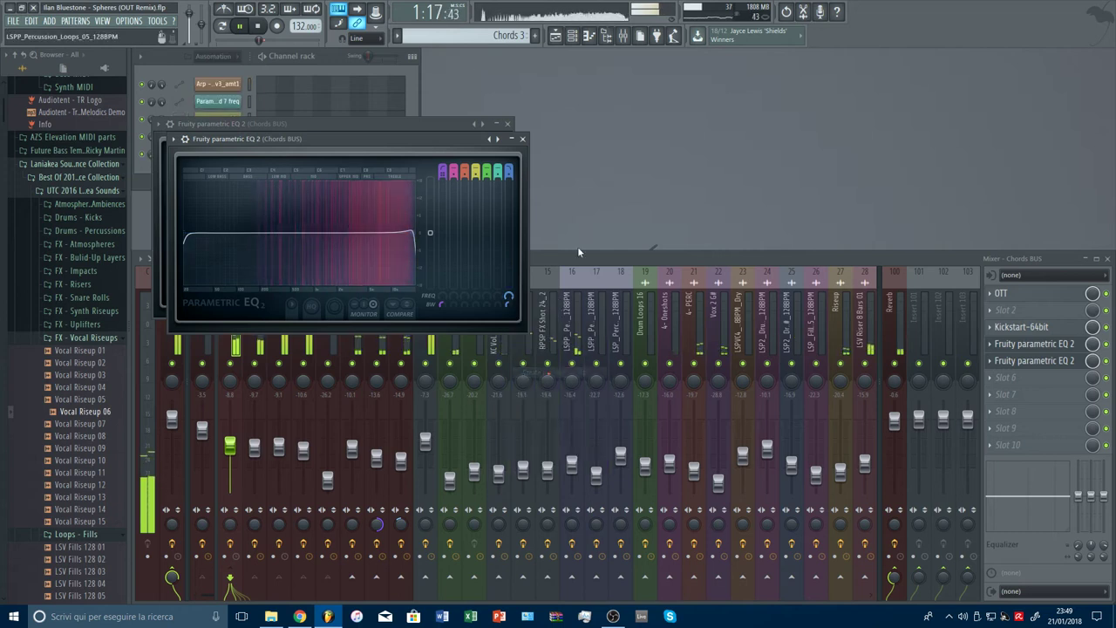
left_click(564, 36)
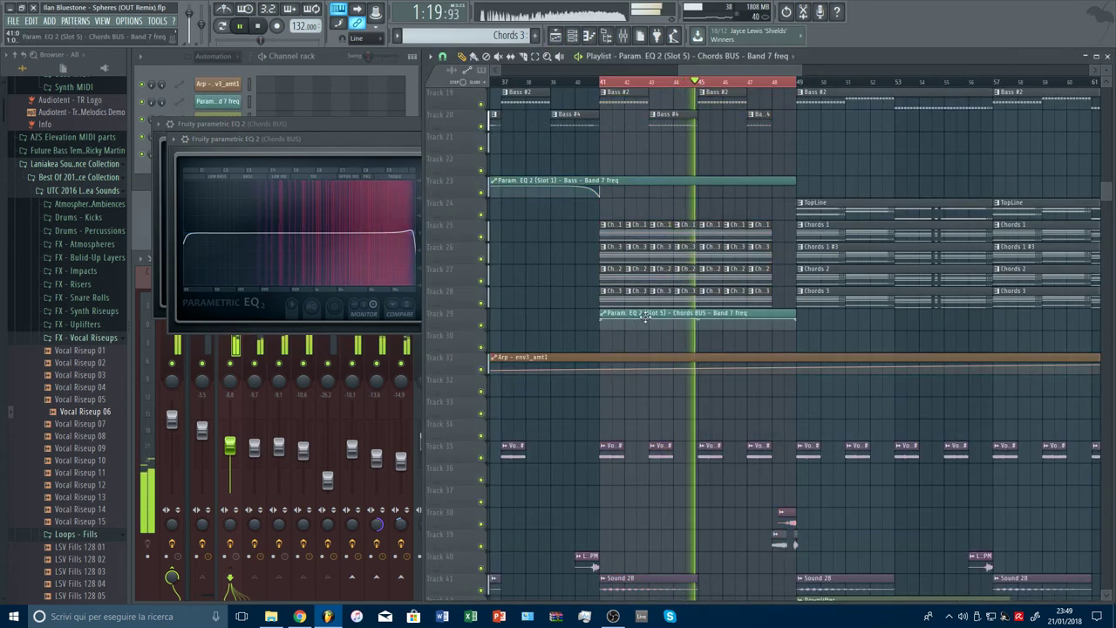
Shape the Chords BUS band 7 frequency automation into a curved rise from bar 41, peaking about one bar before bar 49.
left_click(610, 84)
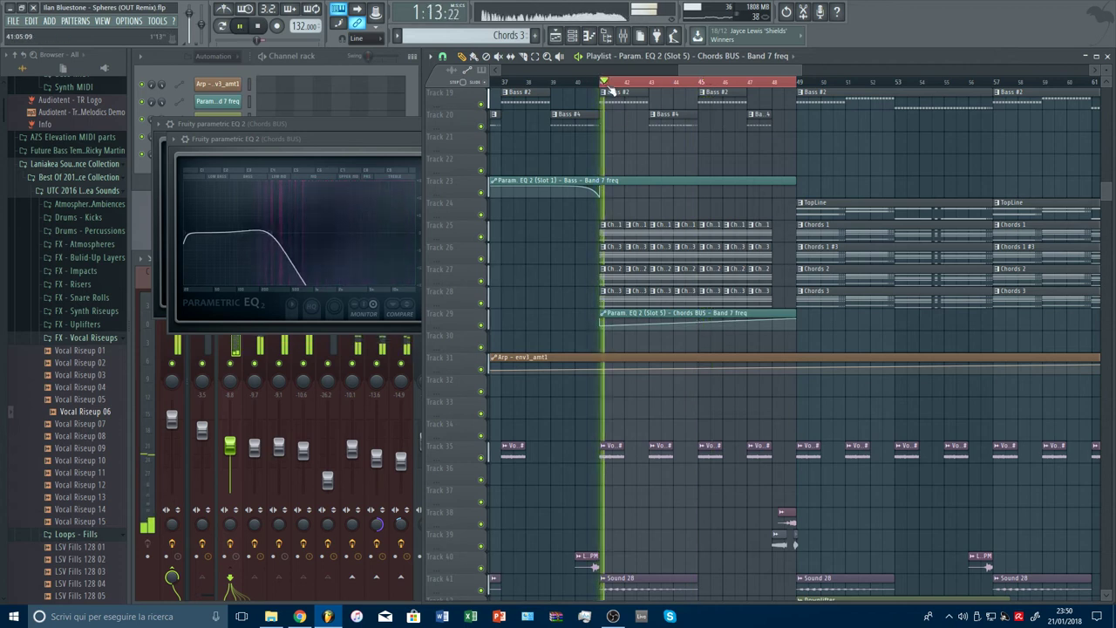
right_click(772, 323)
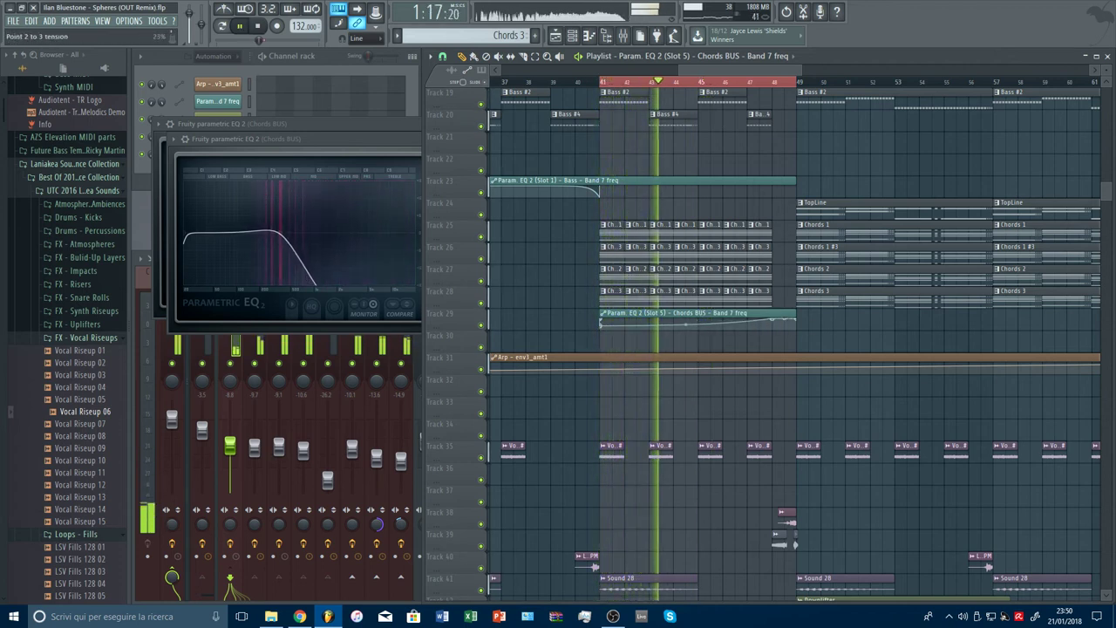
left_click_drag(686, 323, 686, 324)
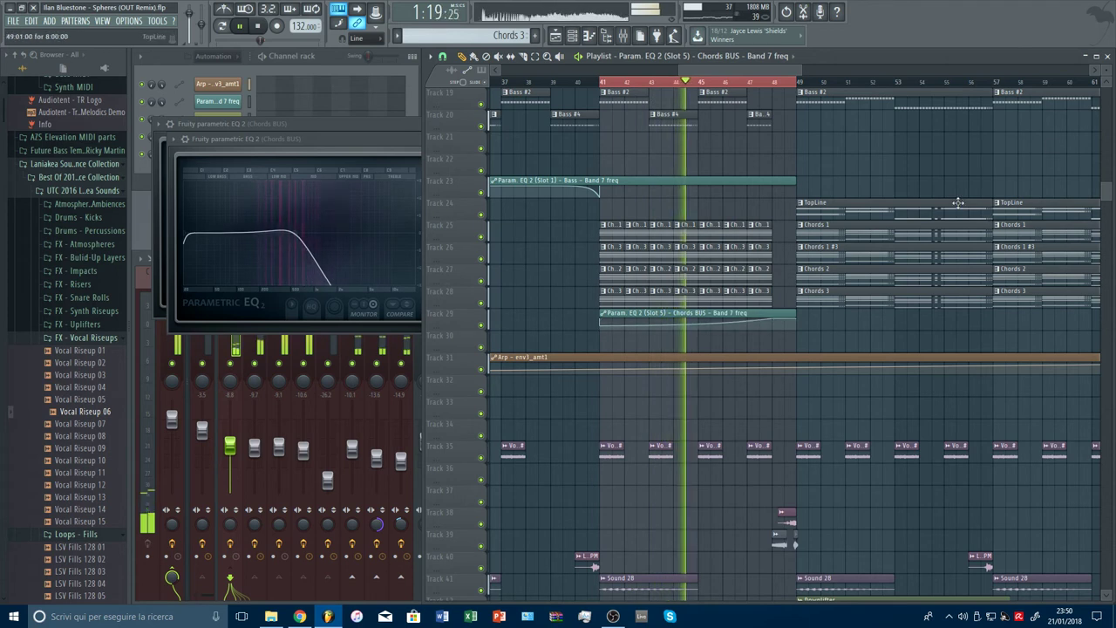
left_click_drag(1100, 71, 1101, 57)
scroll(784, 157, "down", 4)
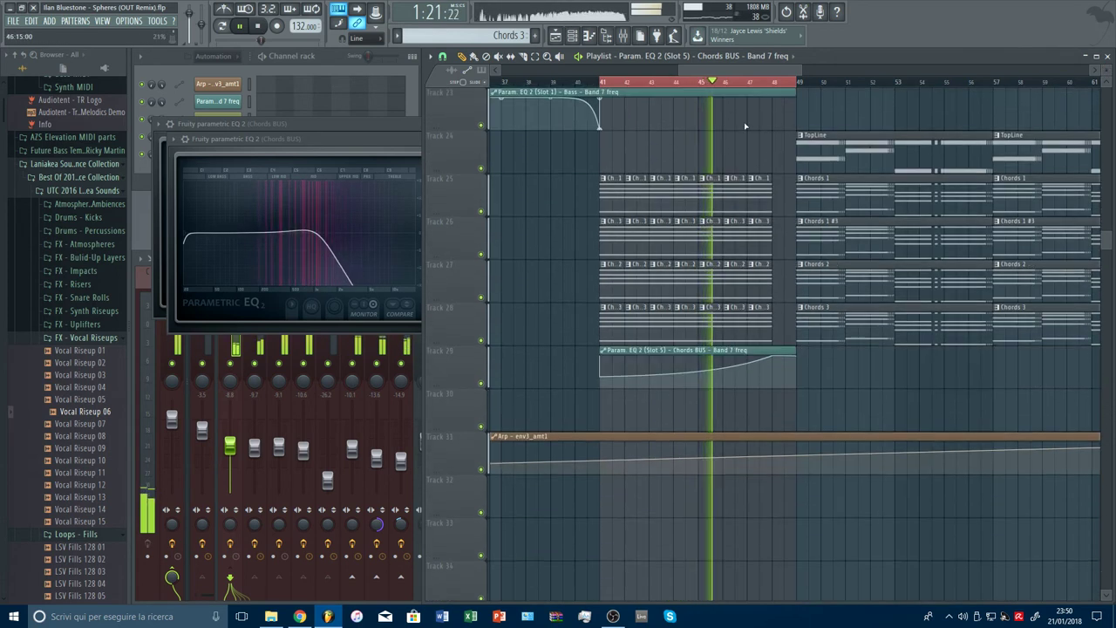
Clear the bar 41 to 49 time selection, play the end of the build-up and close both Chords BUS EQ windows.
double_click(732, 82)
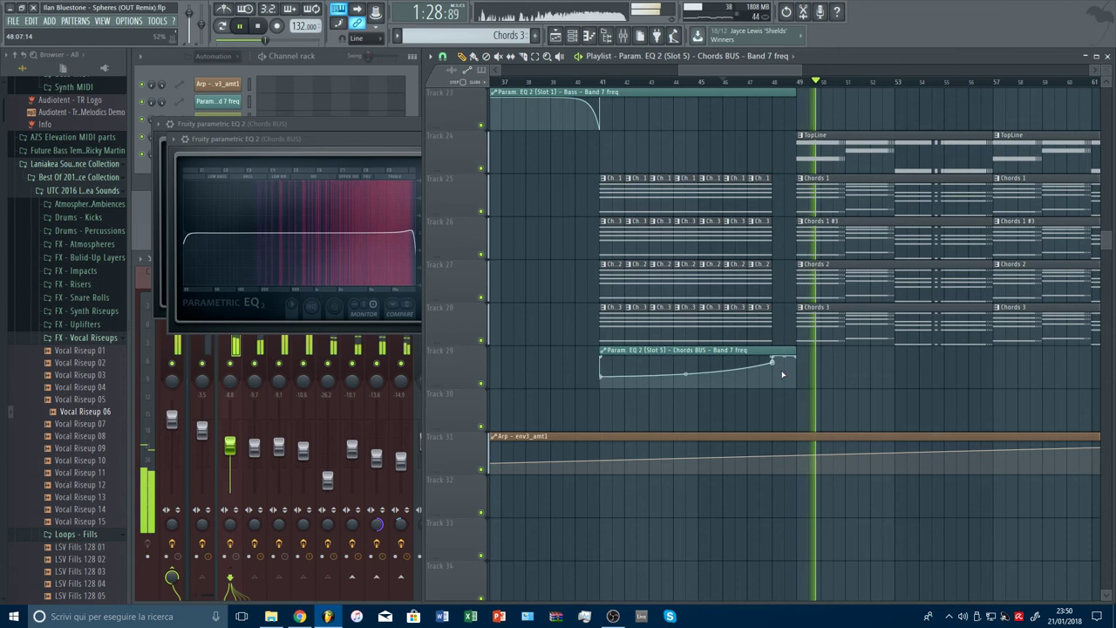
scroll(783, 359, "down", 5)
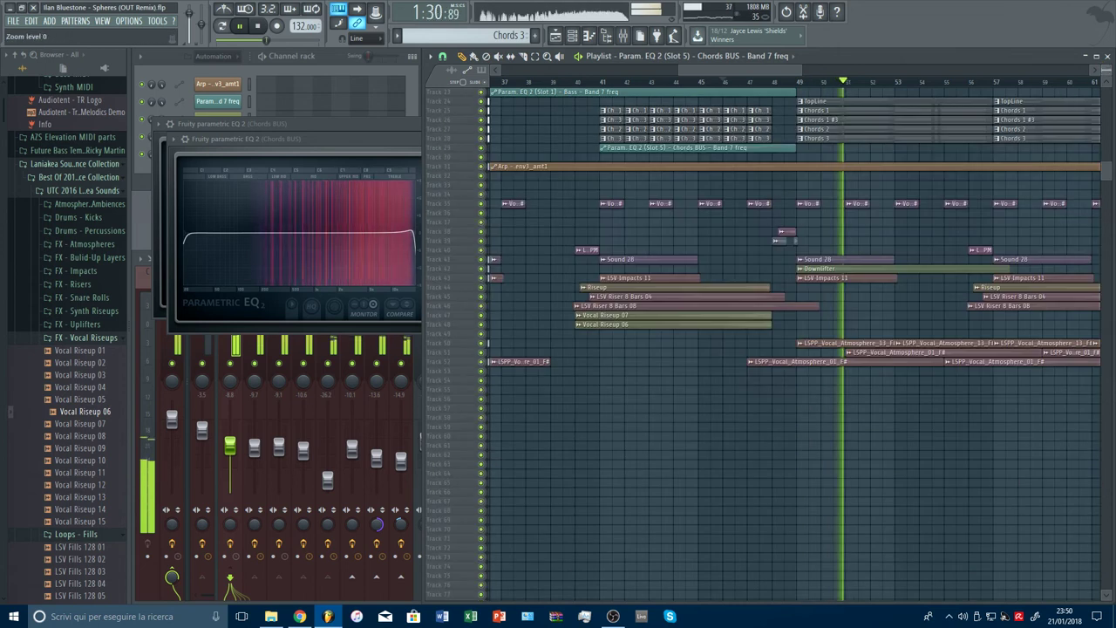
left_click(758, 82)
scroll(763, 82, "down", 3)
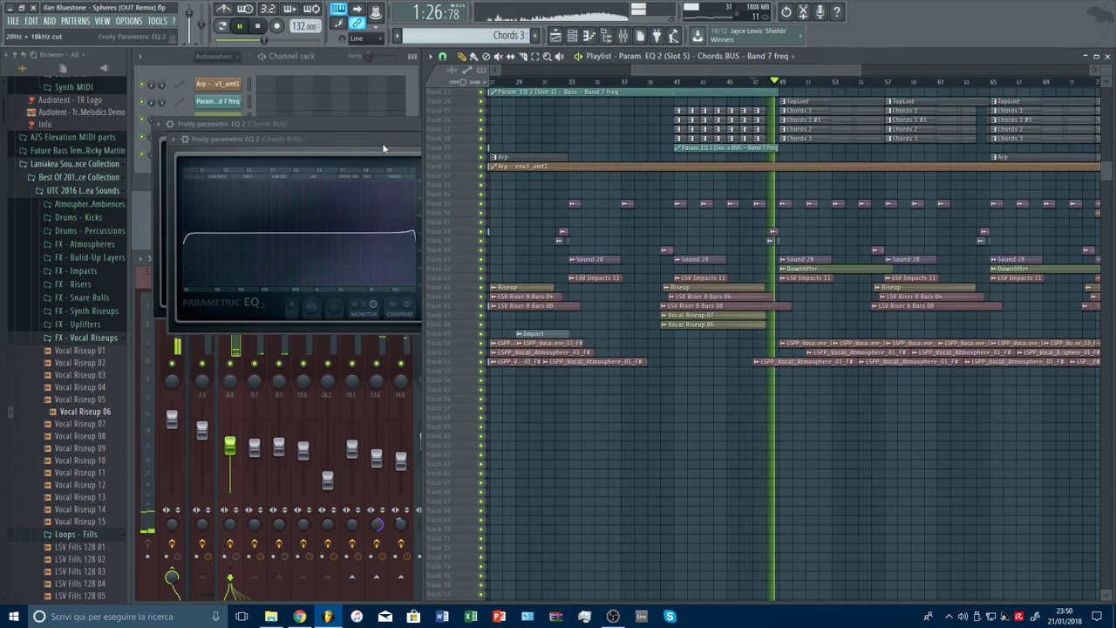
key("Escape")
key("Escape")
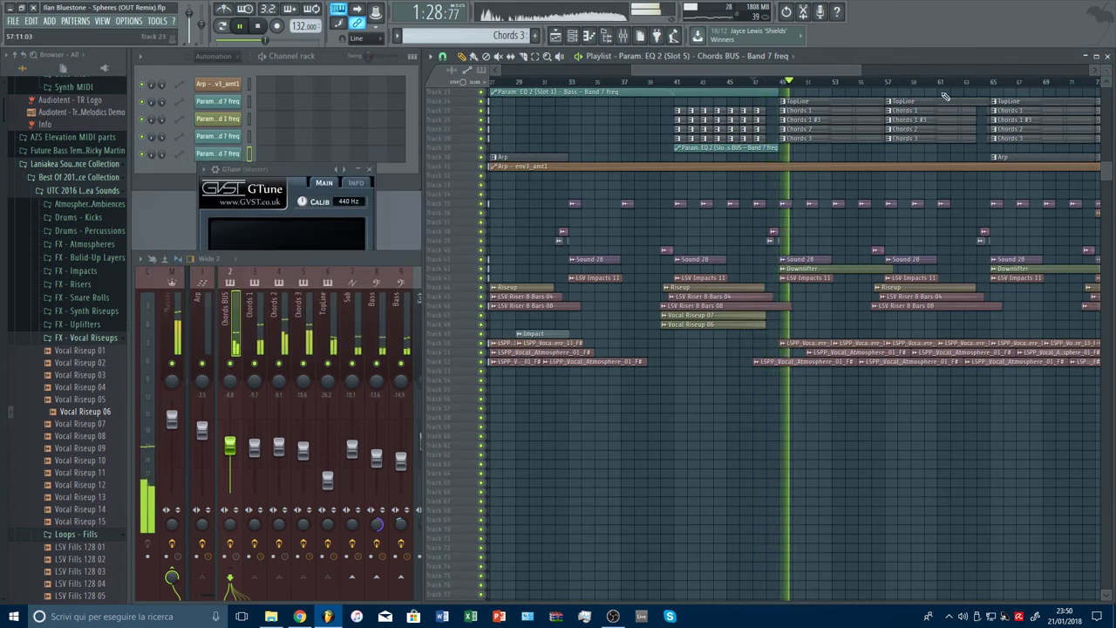
scroll(462, 229, "up", 5)
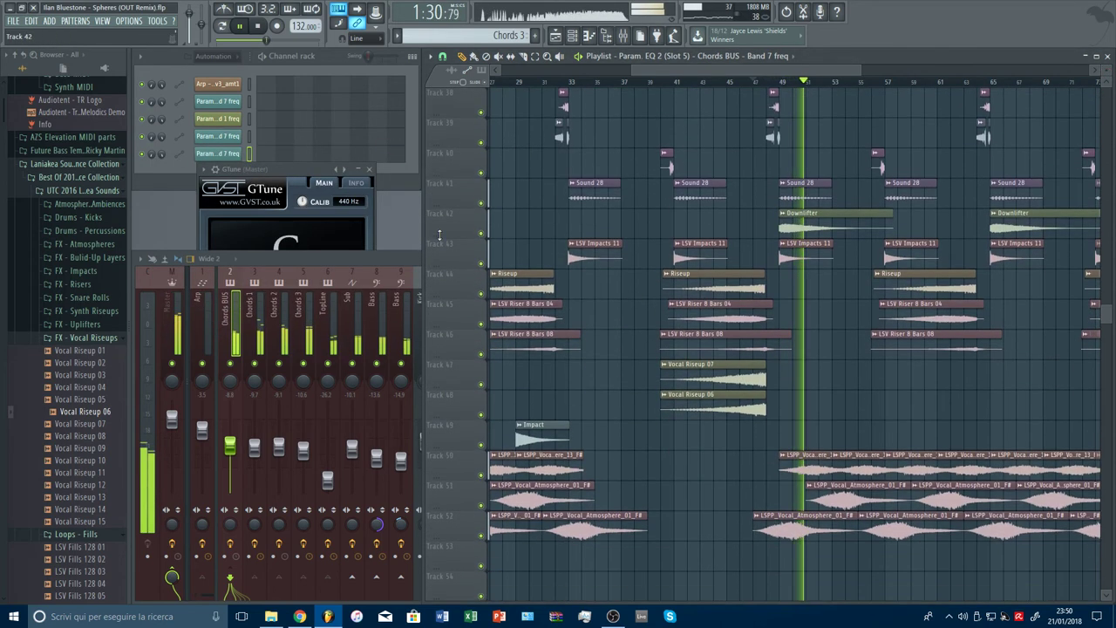
right_click(456, 241)
left_click(481, 430)
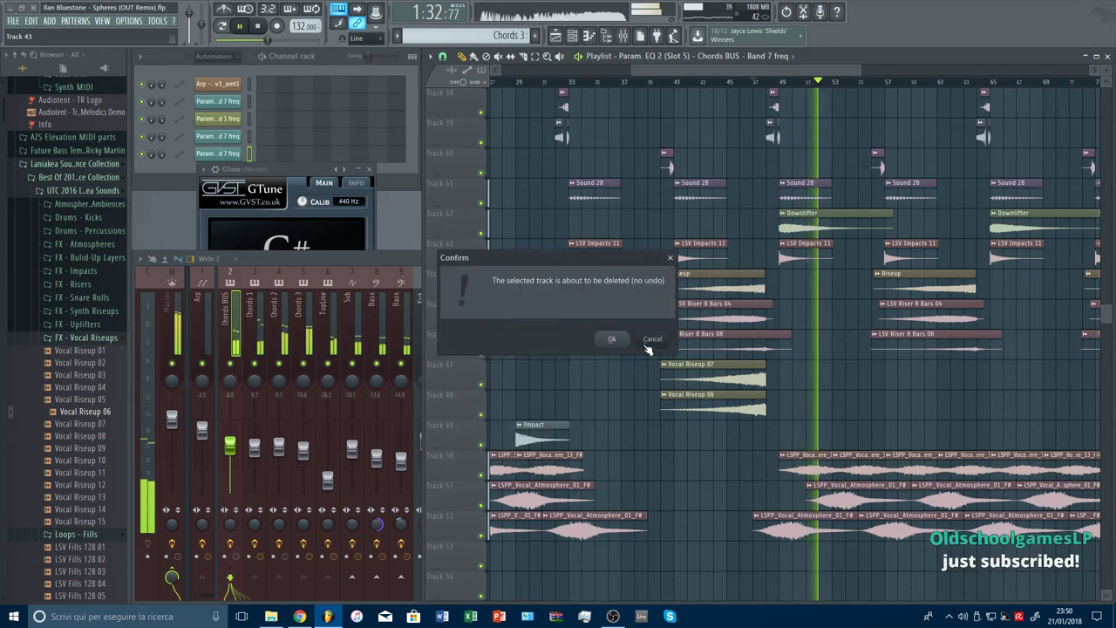
left_click(653, 342)
Insert an empty playlist track at Track 43, below the Downlifter track, and place a Downlifter clip on it at bar 41.
right_click(450, 246)
left_click(481, 413)
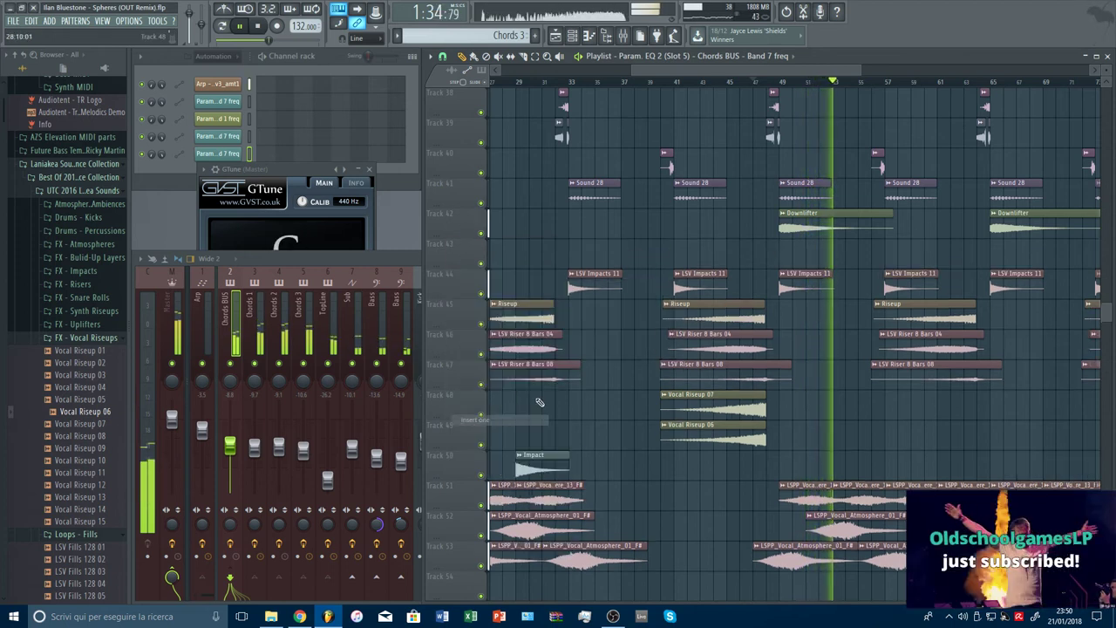
left_click(677, 251)
Make the new Downlifter clip unique, reverse its sample and shorten its fade-out.
right_click(677, 251)
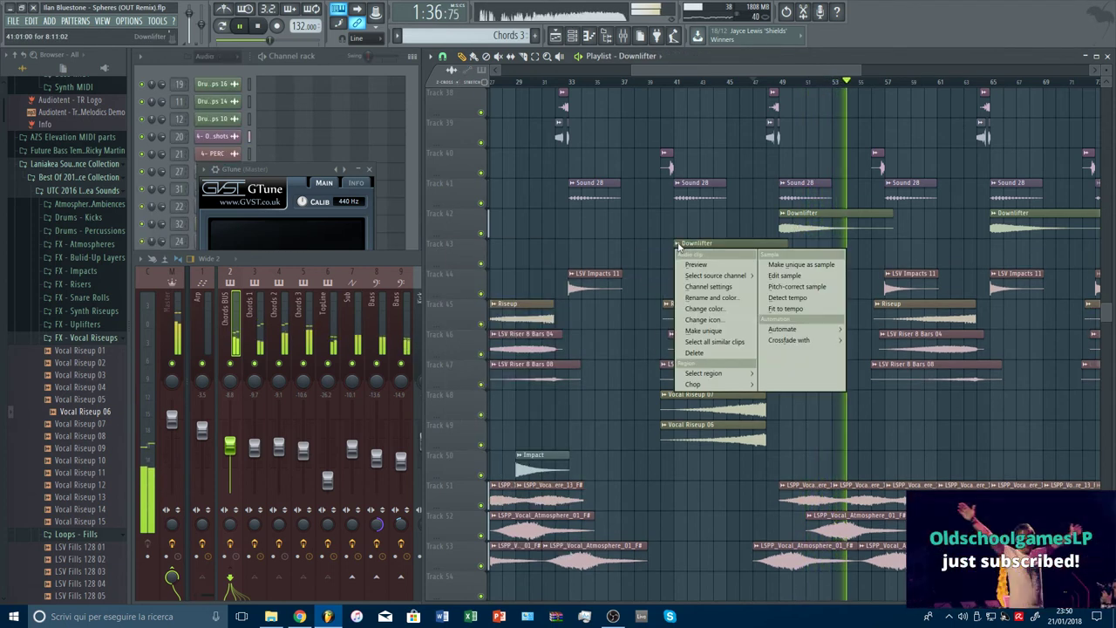
left_click(800, 264)
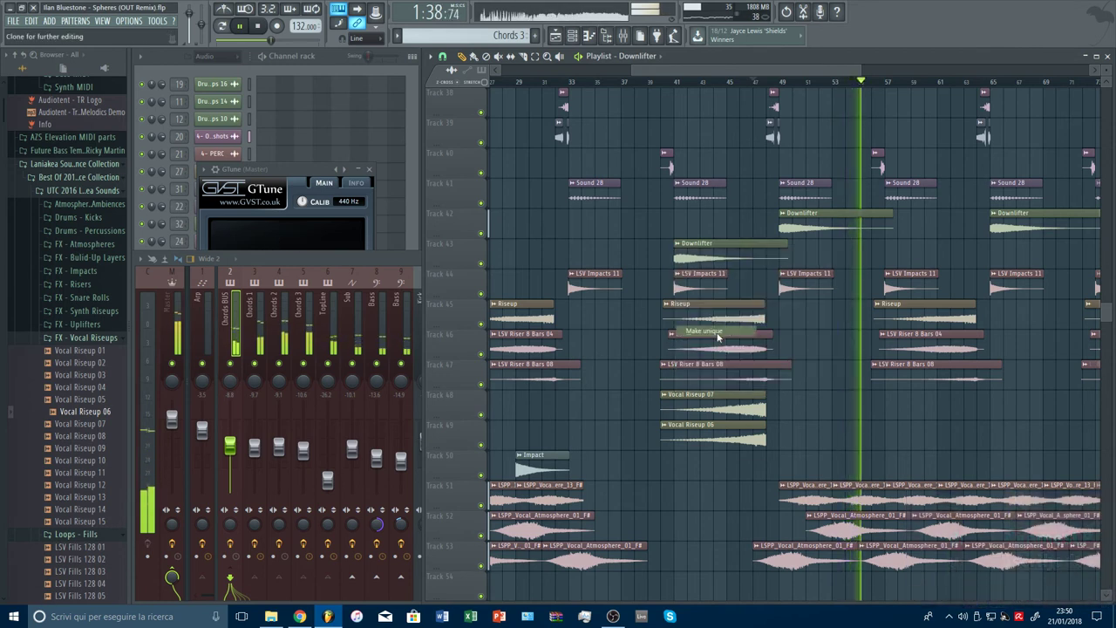
left_click(372, 303)
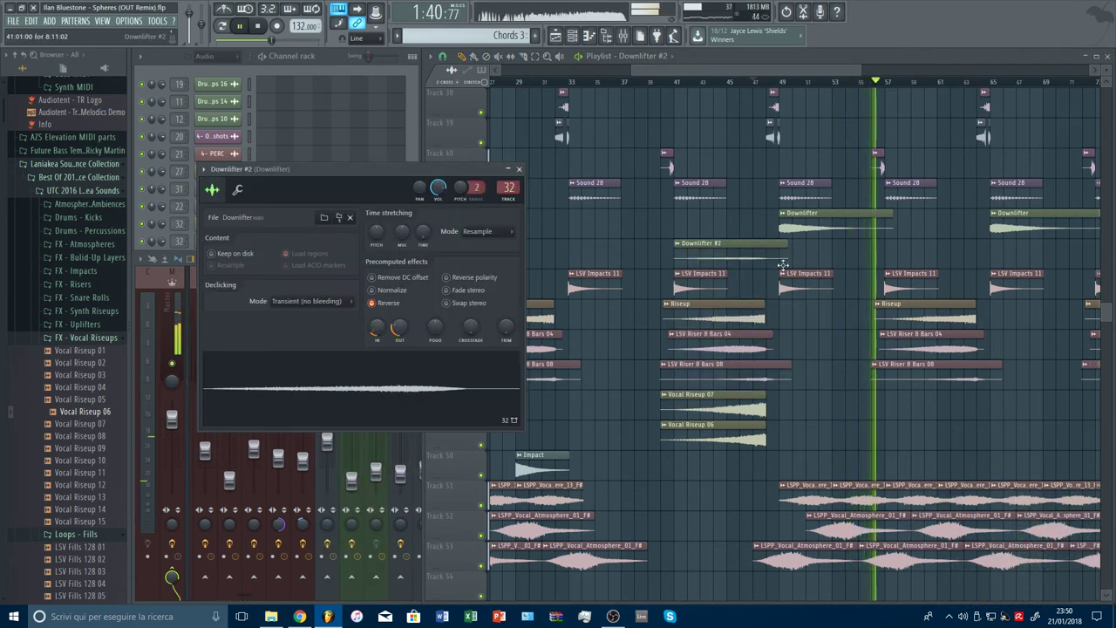
mouse_move(407, 331)
left_mouse_down()
mouse_move(399, 346)
mouse_move(399, 315)
left_mouse_up()
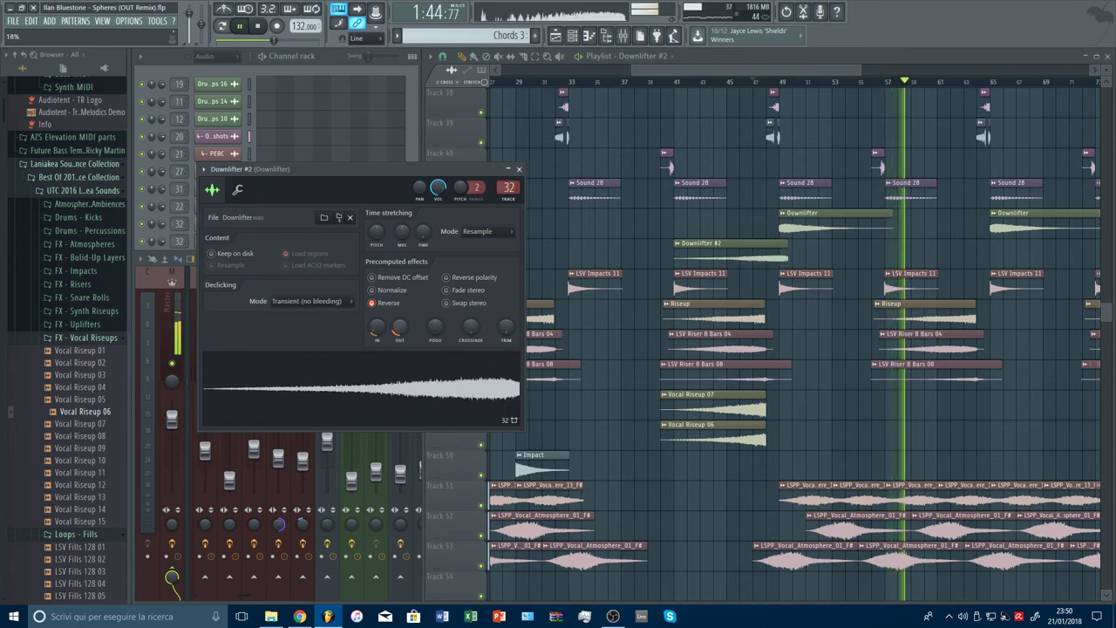
left_click(518, 169)
Shift the reversed Downlifter clip slightly earlier so that it ends exactly at bar 49.
scroll(774, 85, "up", 6)
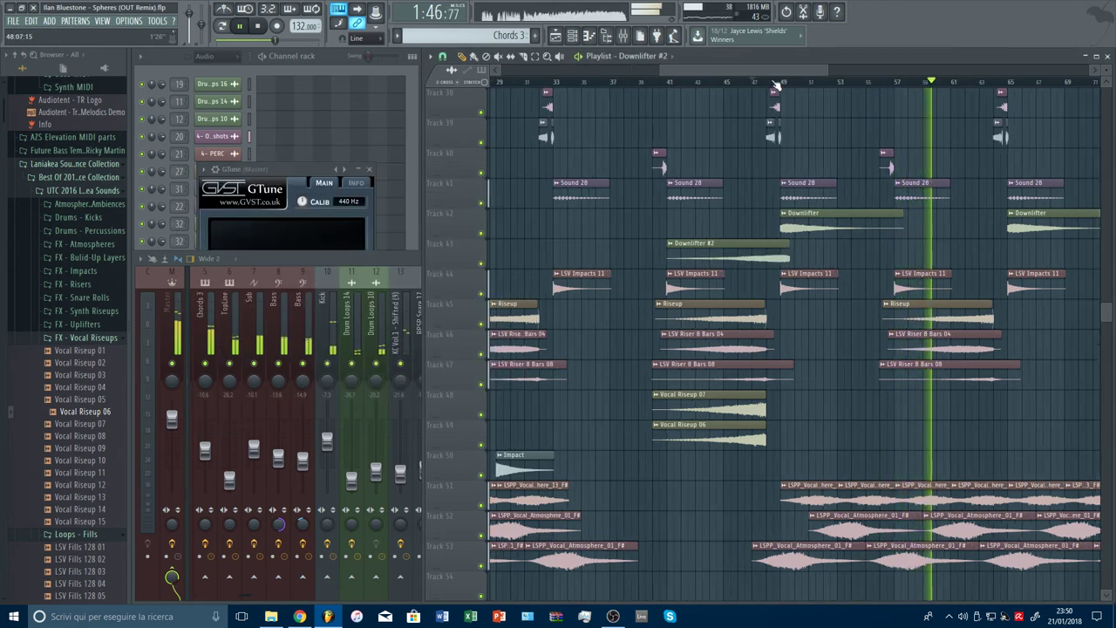
left_click_drag(808, 254, 775, 254)
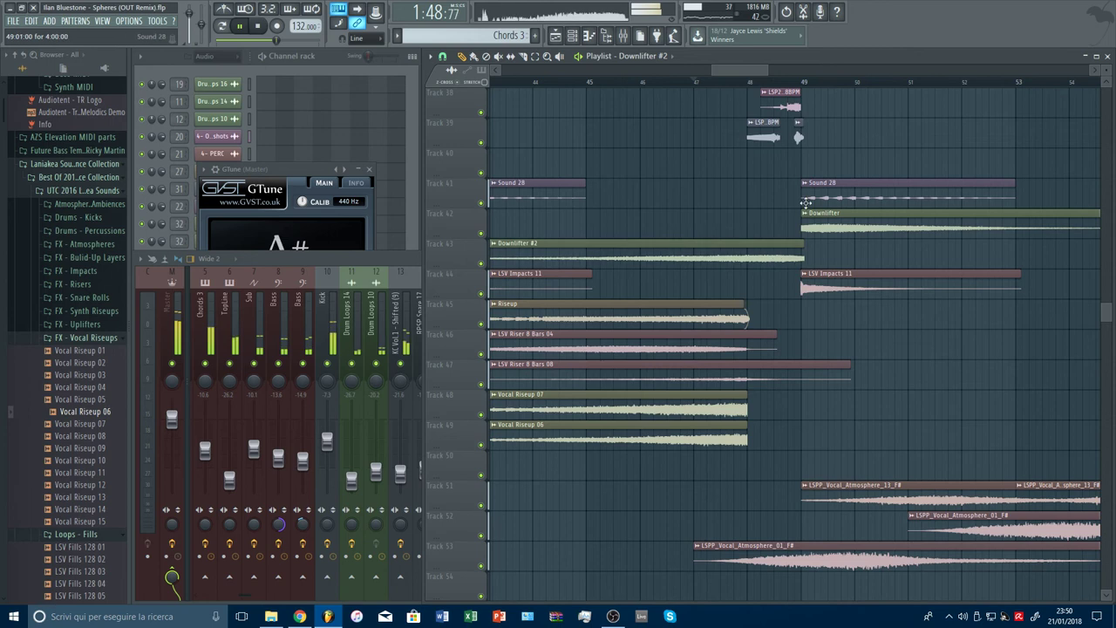
scroll(804, 98, "up", 4)
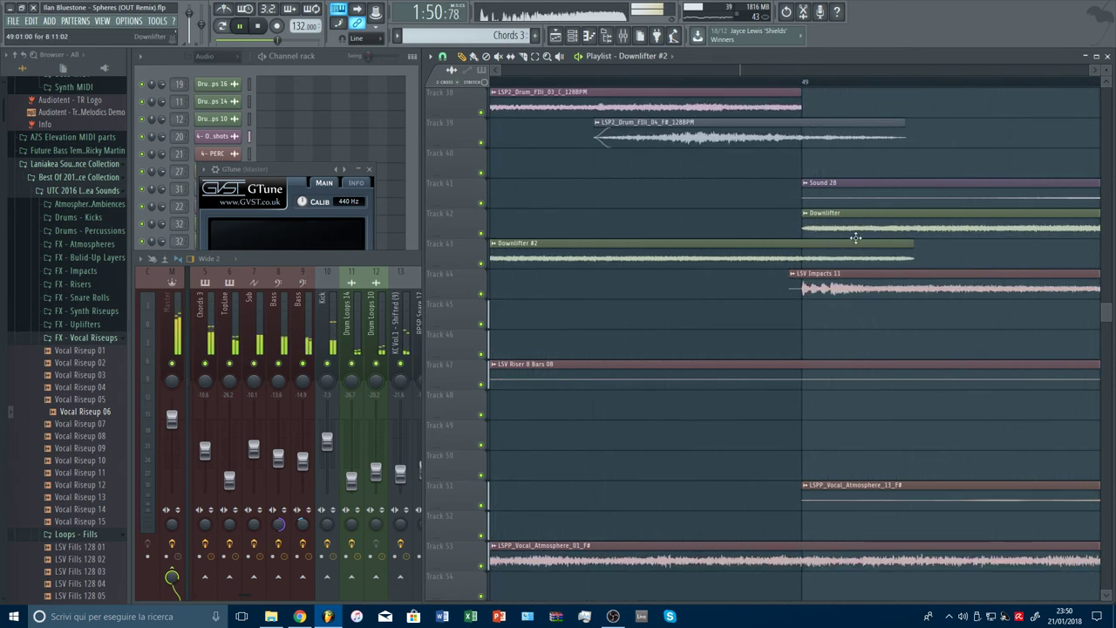
scroll(802, 83, "up", 1)
left_click_drag(779, 247, 769, 245)
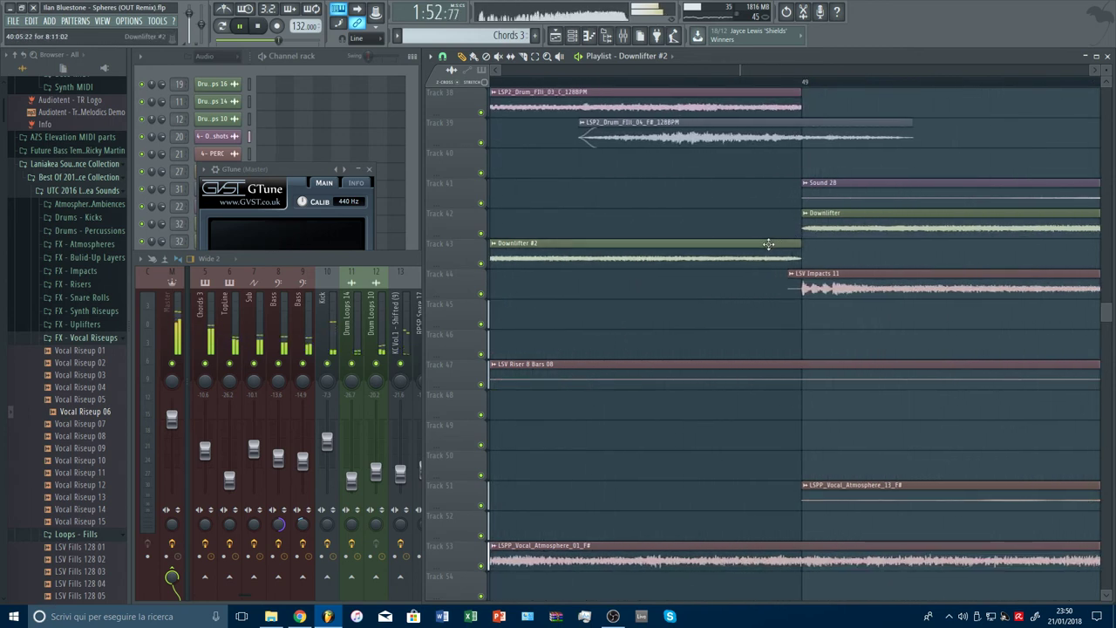
Copy the reversed Downlifter clip along Track 43, with one copy ending at about bar 32 and another ending at bar 65.
scroll(771, 105, "down", 5)
scroll(781, 90, "down", 7)
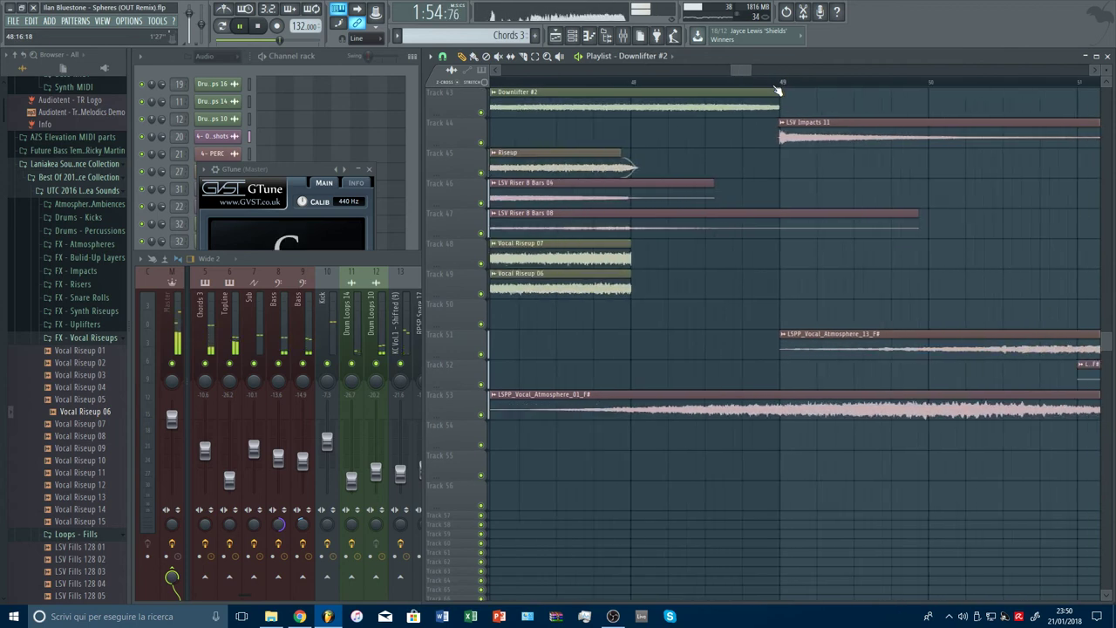
scroll(778, 94, "up", 4)
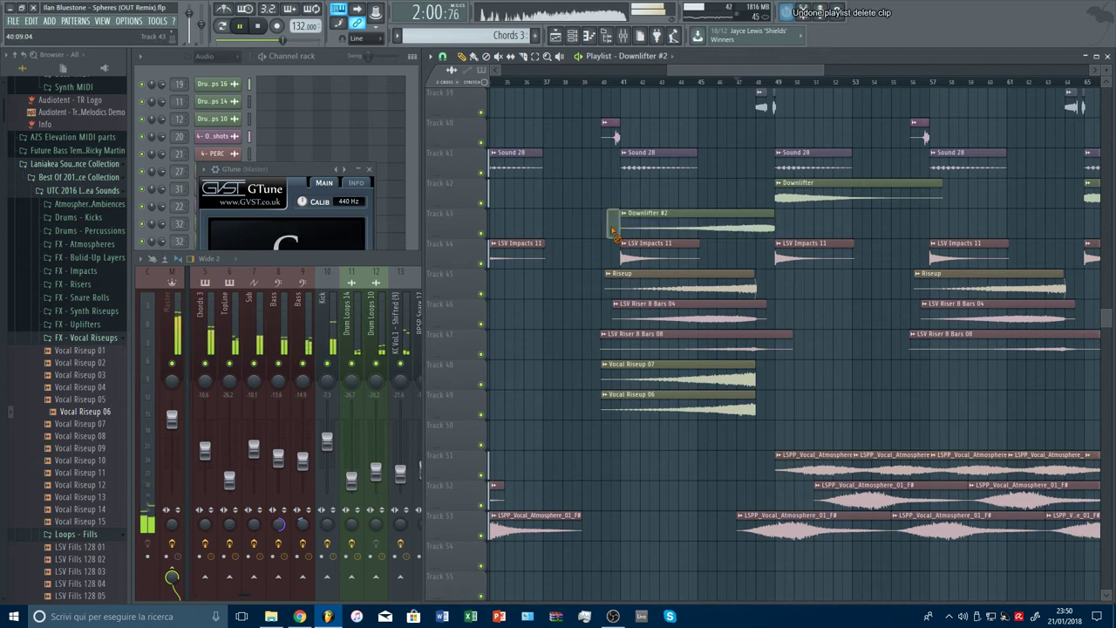
scroll(737, 228, "down", 3)
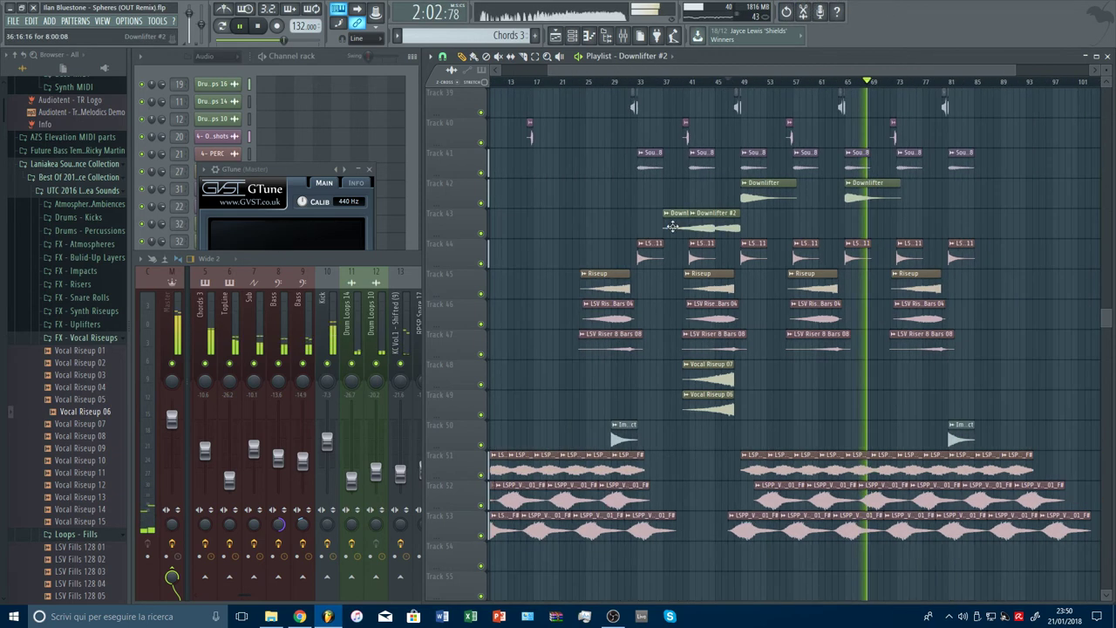
left_click_drag(602, 227, 770, 228)
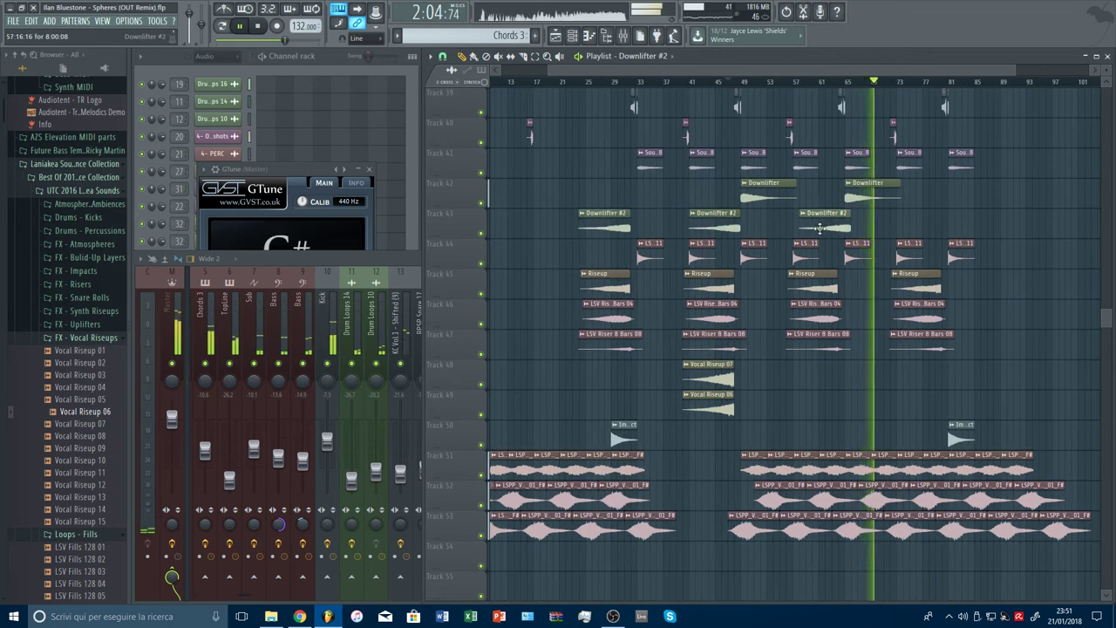
Play the transition around bars 31 to 33 repeatedly to hear how the reversed Downlifter works there.
left_click(622, 81)
scroll(629, 83, "up", 2)
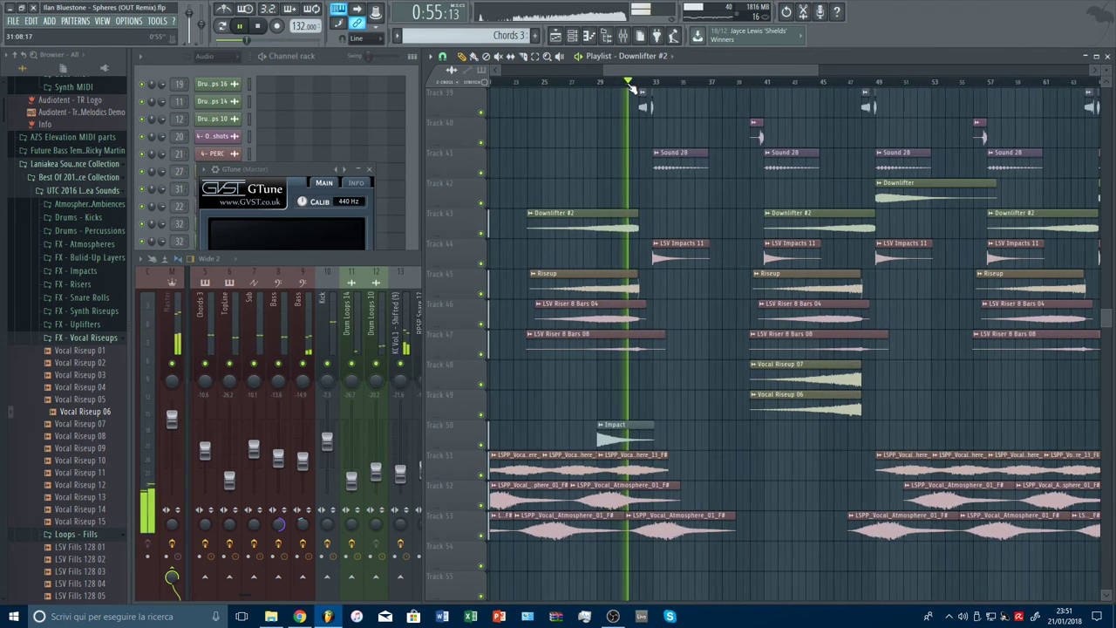
scroll(630, 83, "down", 2)
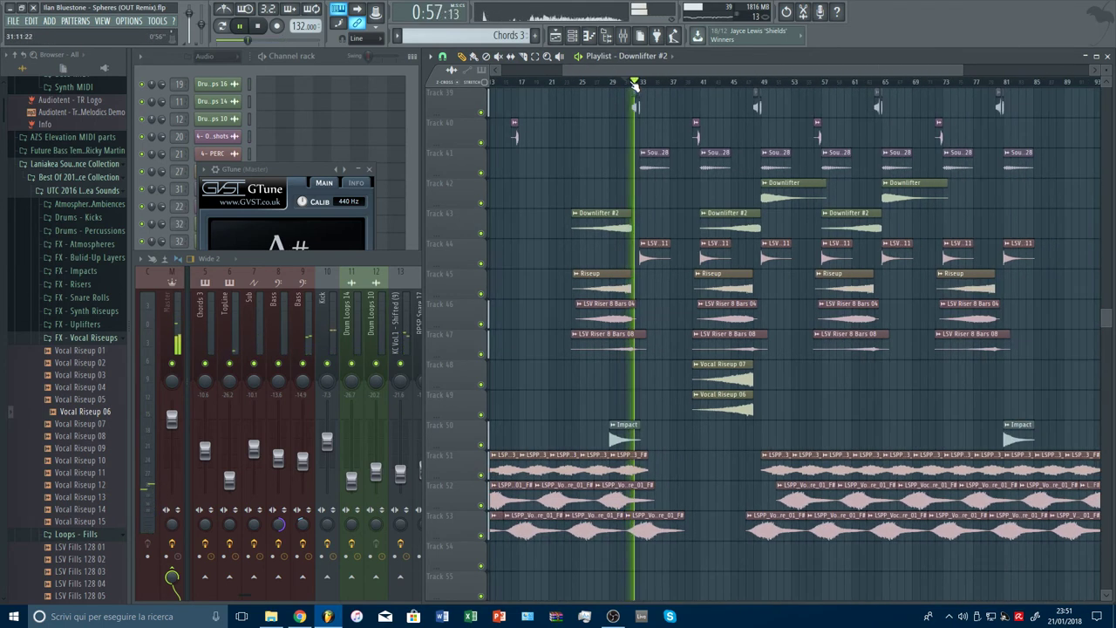
left_click(629, 82)
scroll(629, 82, "up", 3)
left_click(626, 81)
scroll(630, 85, "up", 1)
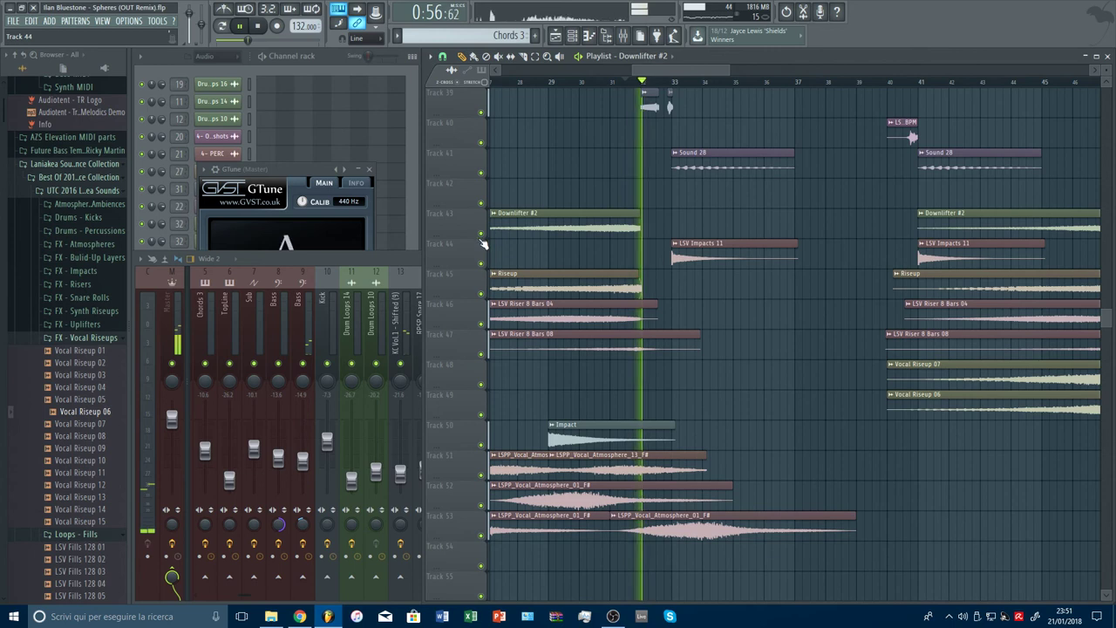
left_click(624, 83)
left_click(480, 233)
key("space")
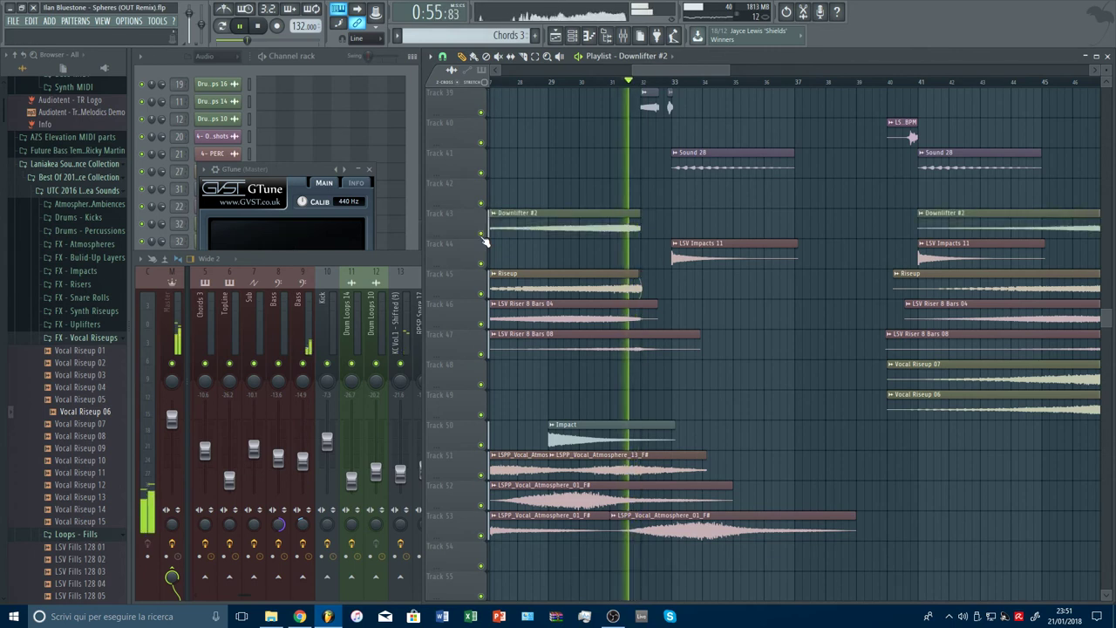
Play the transition into the drop from just before bar 49 and look over the effect tracks across the whole arrangement.
left_click_drag(736, 69, 839, 70)
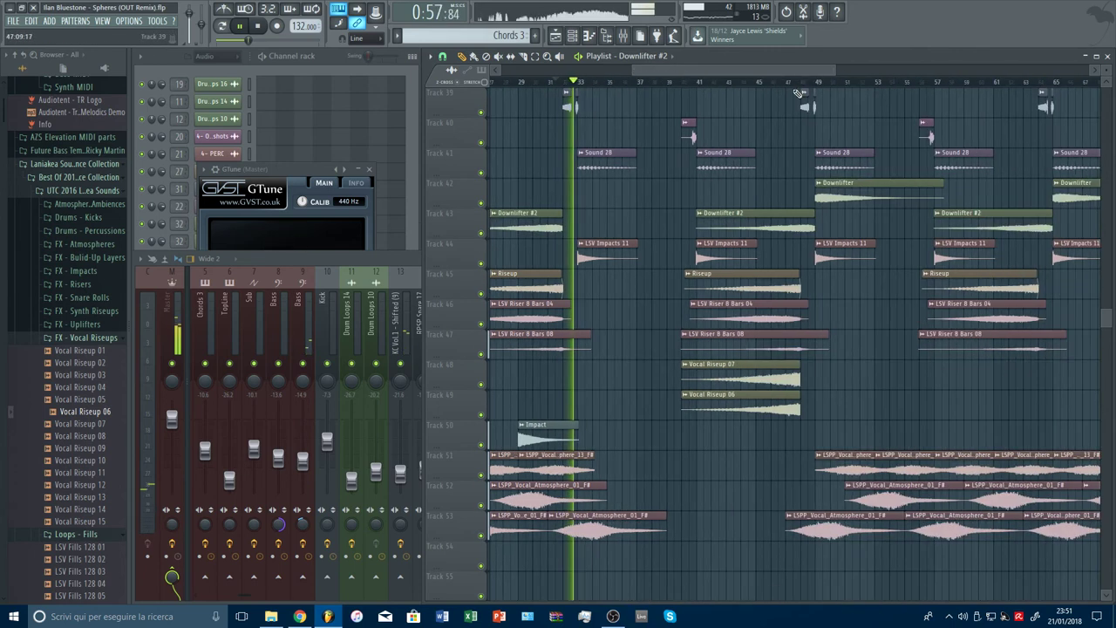
left_click(800, 82)
scroll(832, 87, "down", 4)
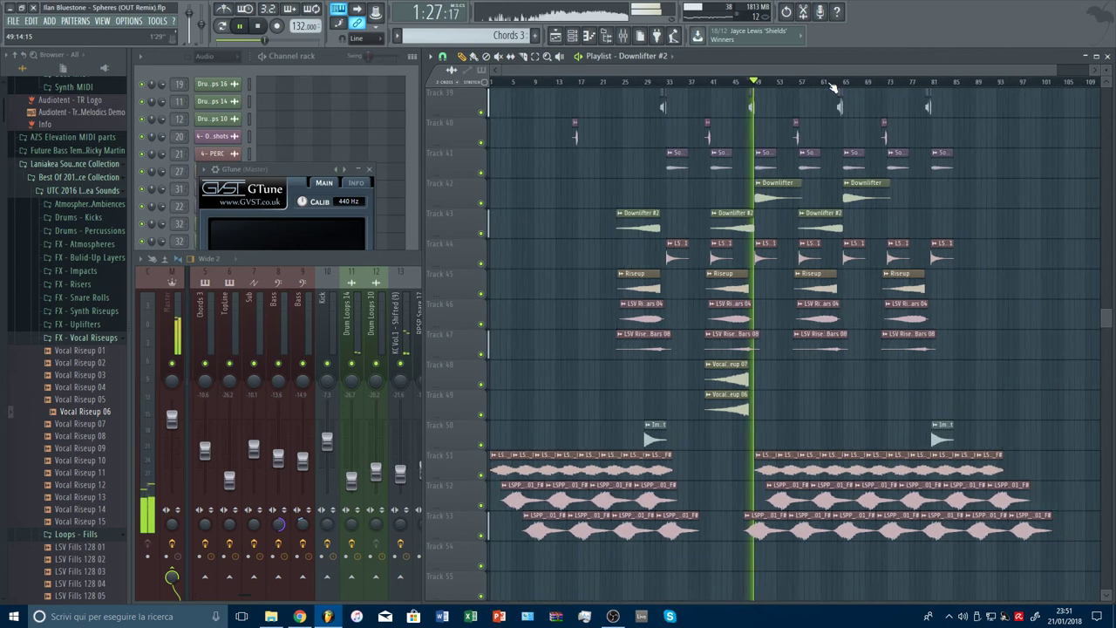
scroll(914, 232, "up", 5)
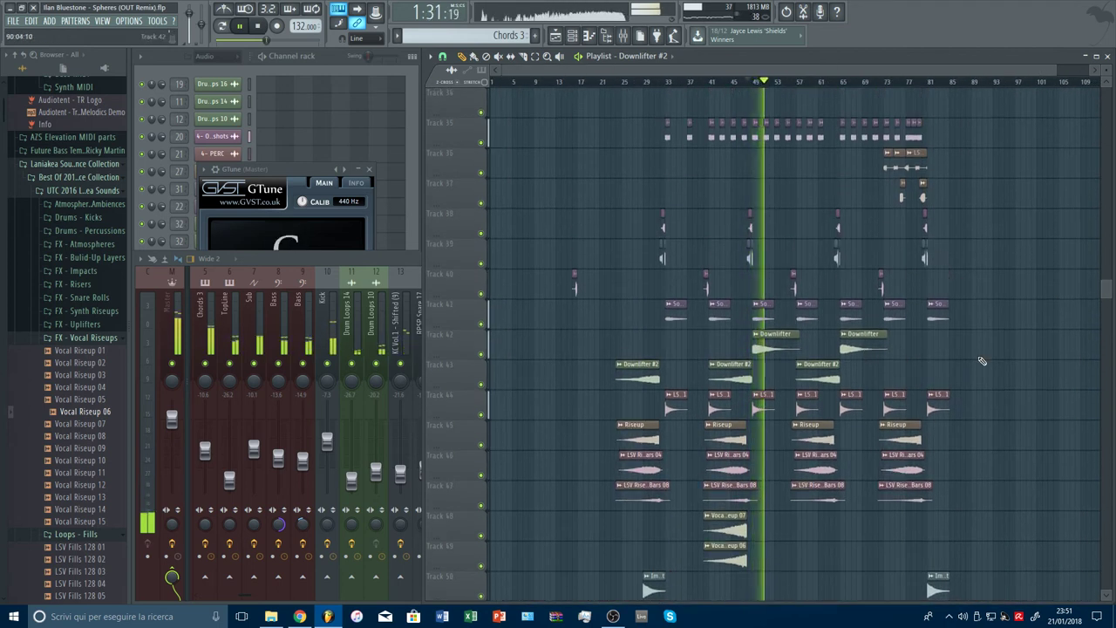
Pan the RPSP Snare 17 mixer track to the right and select the RPSP FX Shot 24_2 track.
scroll(981, 360, "up", 19)
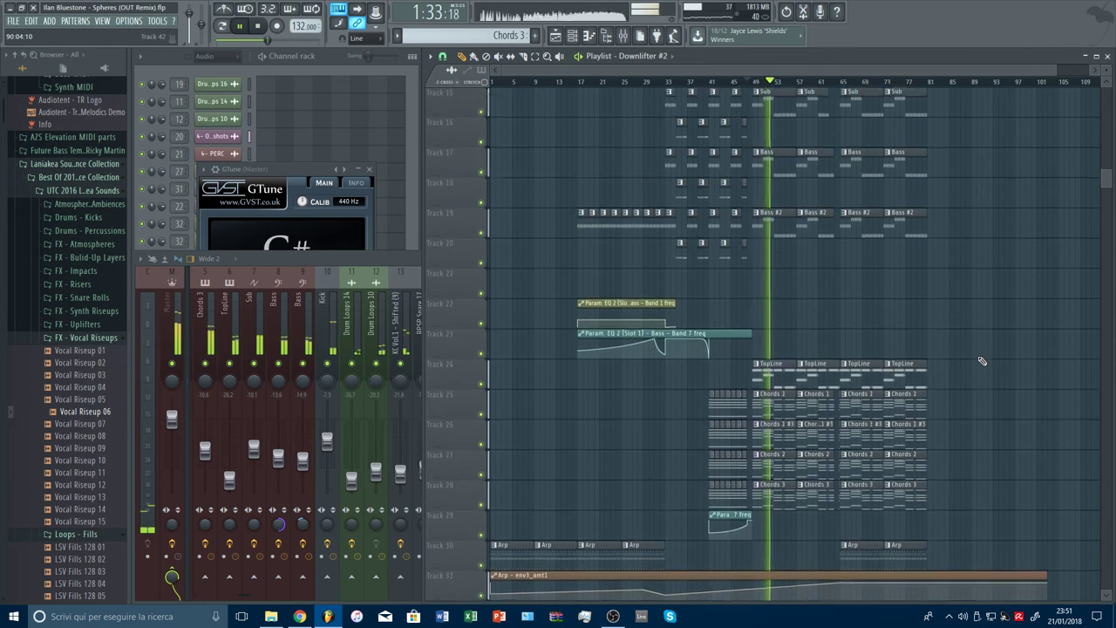
scroll(982, 360, "up", 6)
left_click(397, 255)
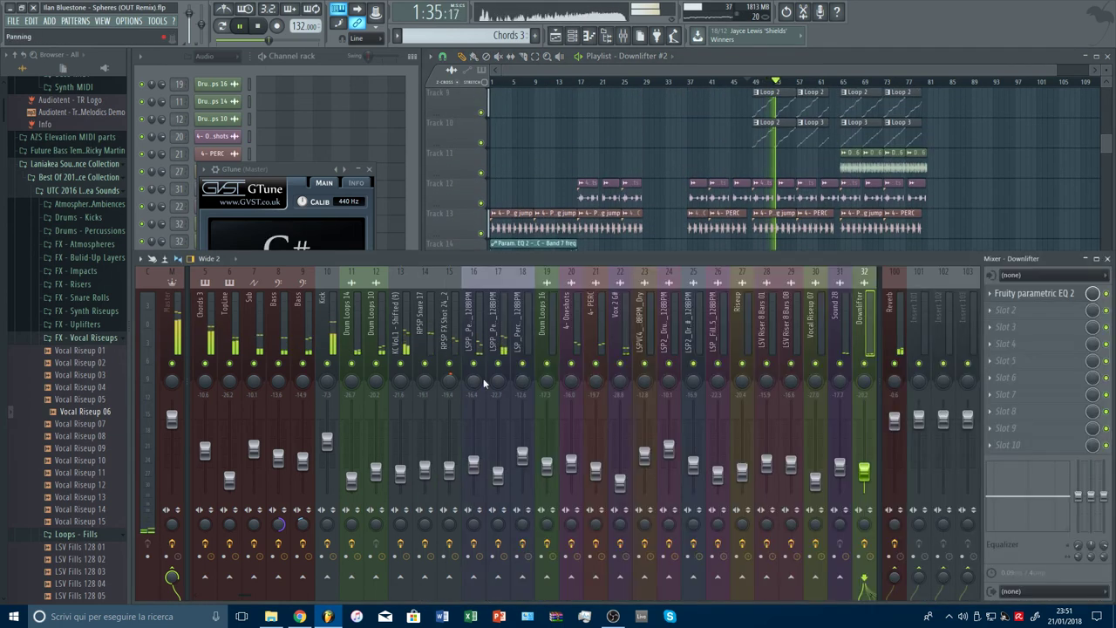
left_click(424, 475)
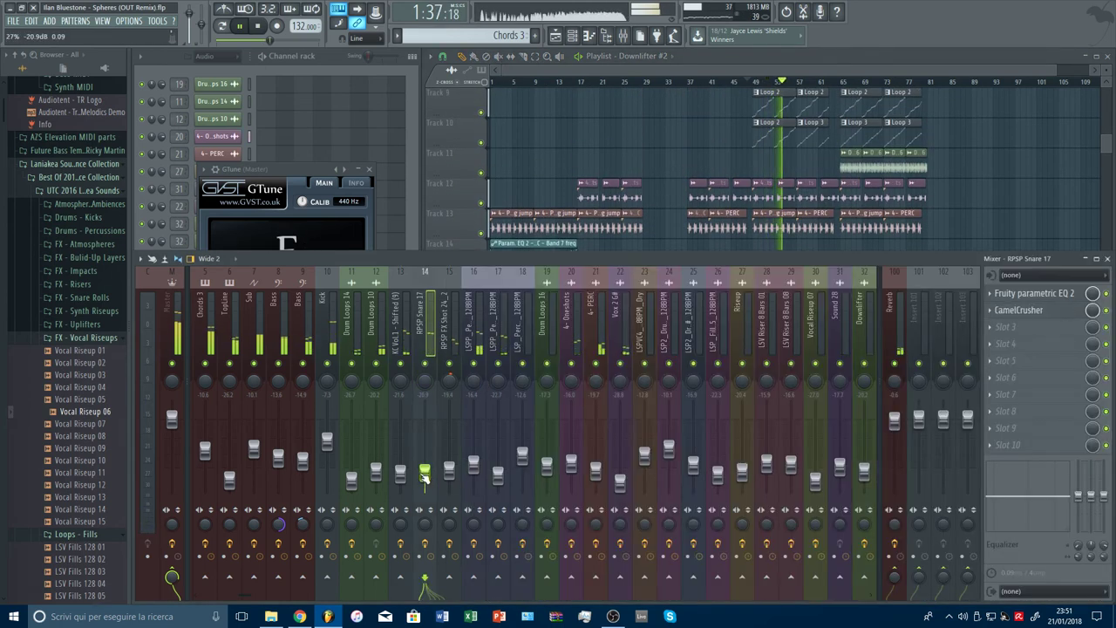
left_click_drag(422, 386, 439, 384)
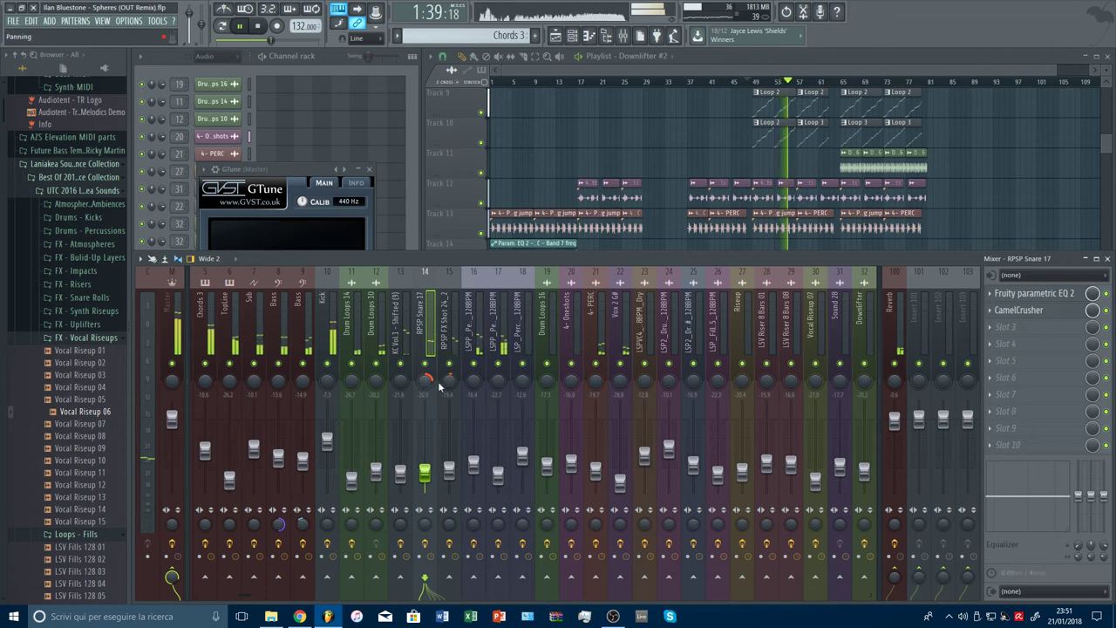
left_click(449, 471)
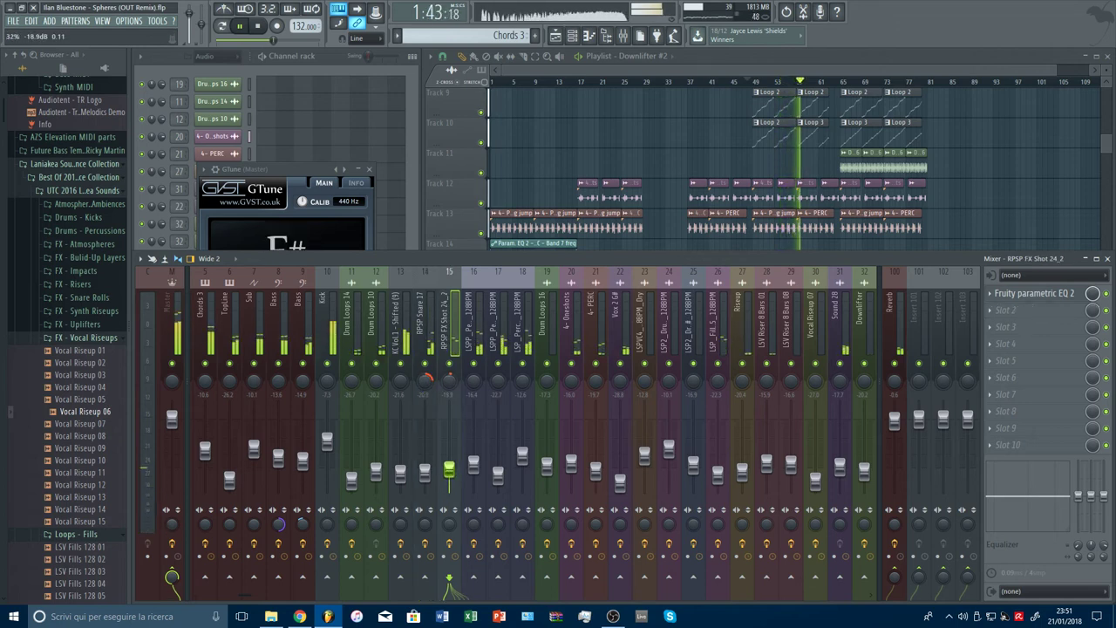
Close the GTune tuner window and reduce the playlist track height to show most of the arrangement at once.
key("F9")
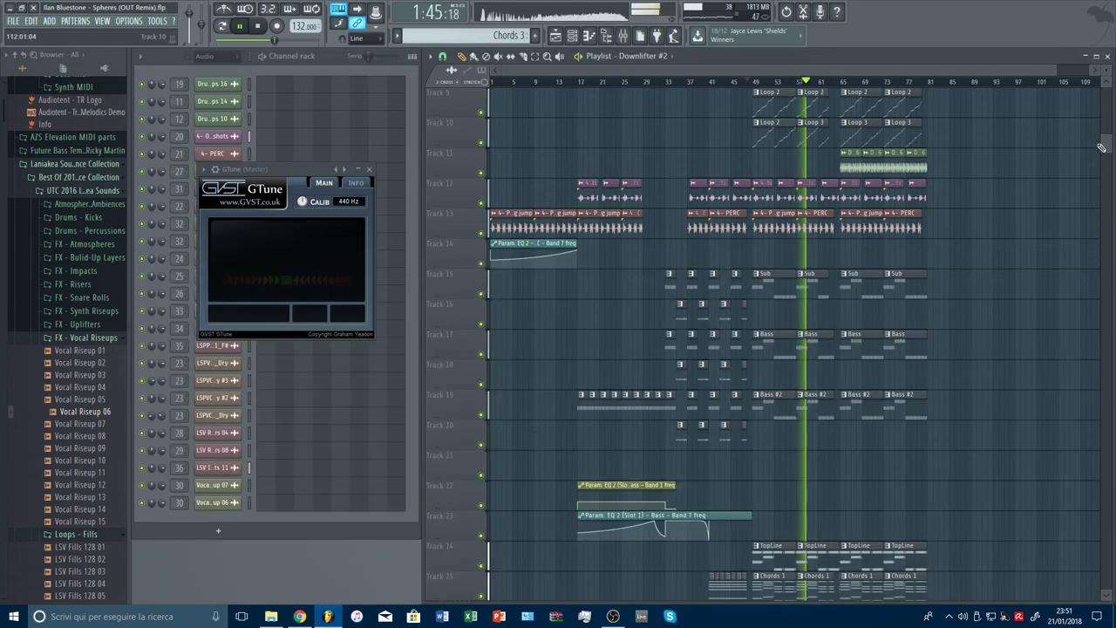
left_click(334, 176)
left_click_drag(1108, 154, 1105, 126)
scroll(1011, 218, "down", 2)
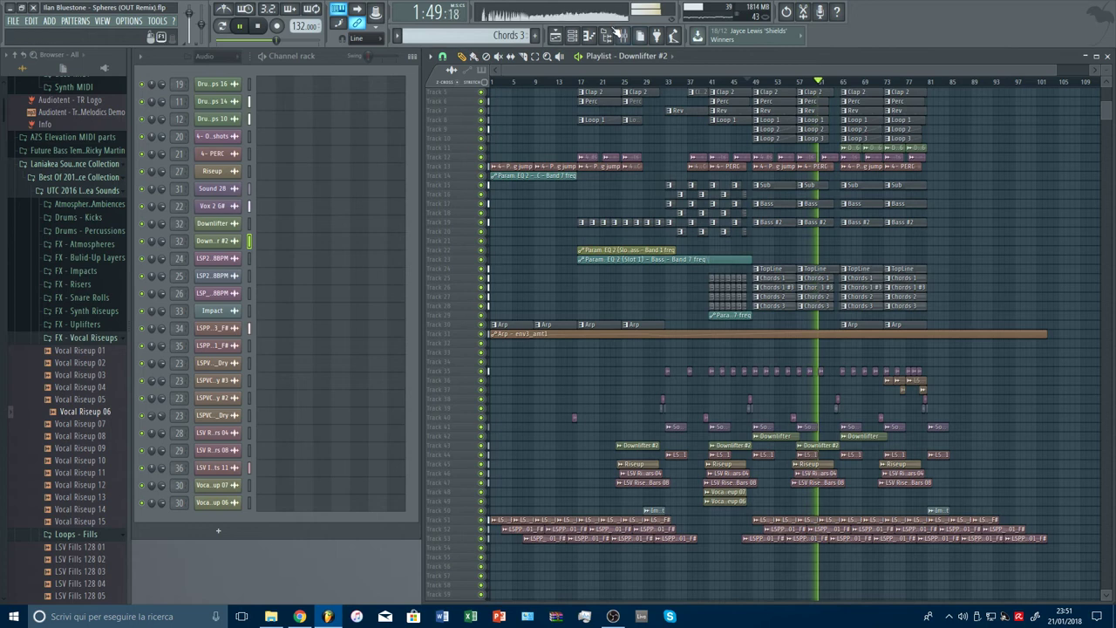
Replace the Kickstart effect on the Chords BUS mixer track with LFOTool, placed after the two Fruity parametric EQ 2 effects.
key("F9")
scroll(267, 324, "up", 1)
left_click(227, 322)
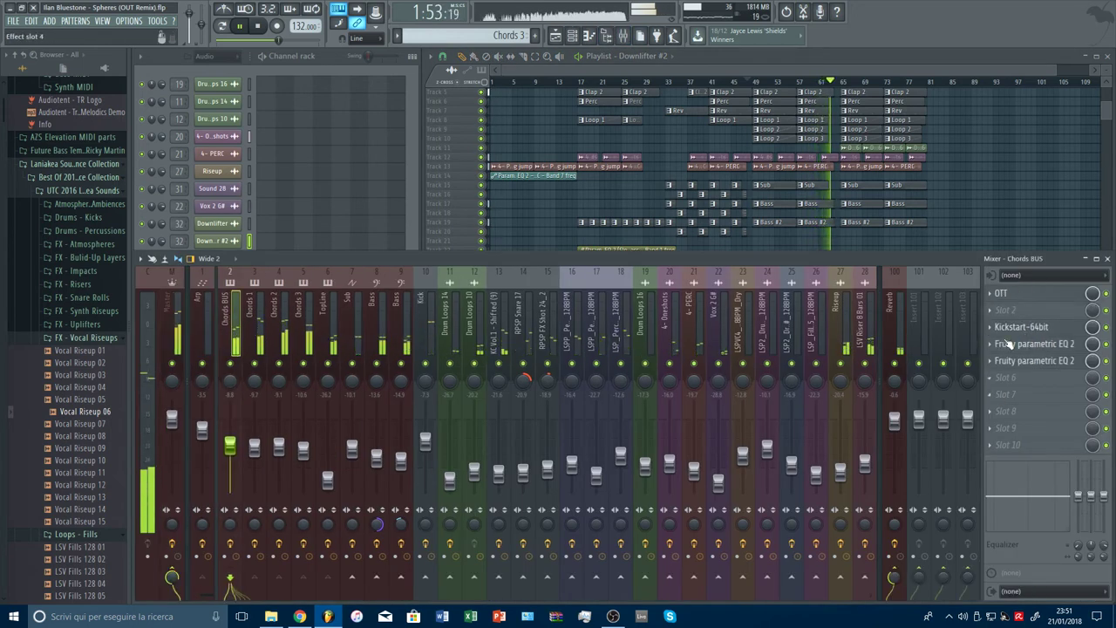
left_click(1005, 366)
mouse_move(1015, 373)
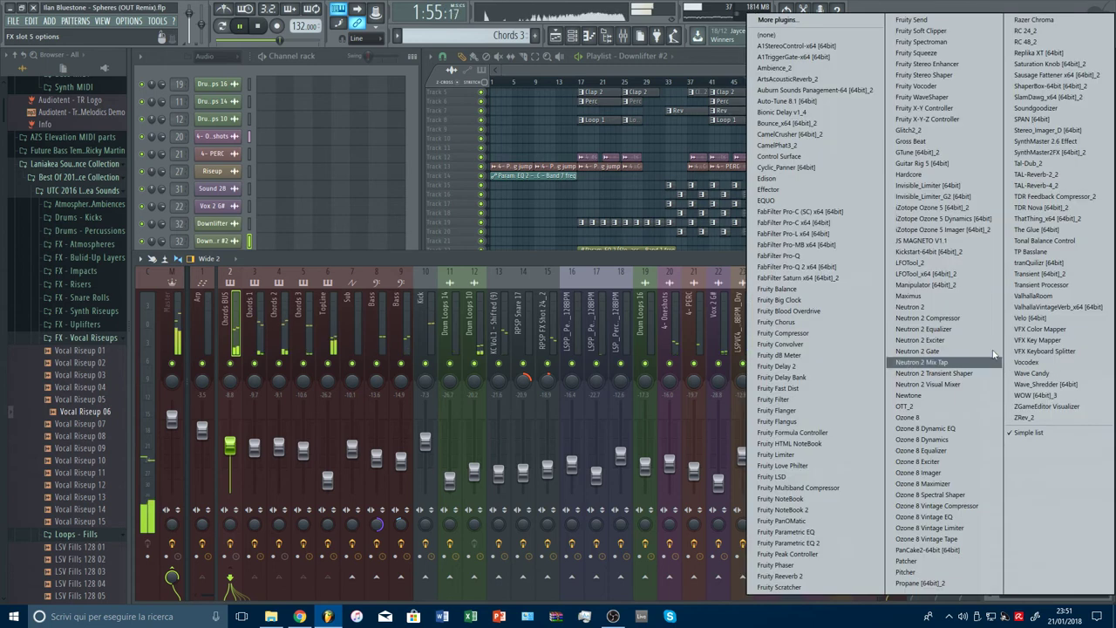
left_click(754, 315)
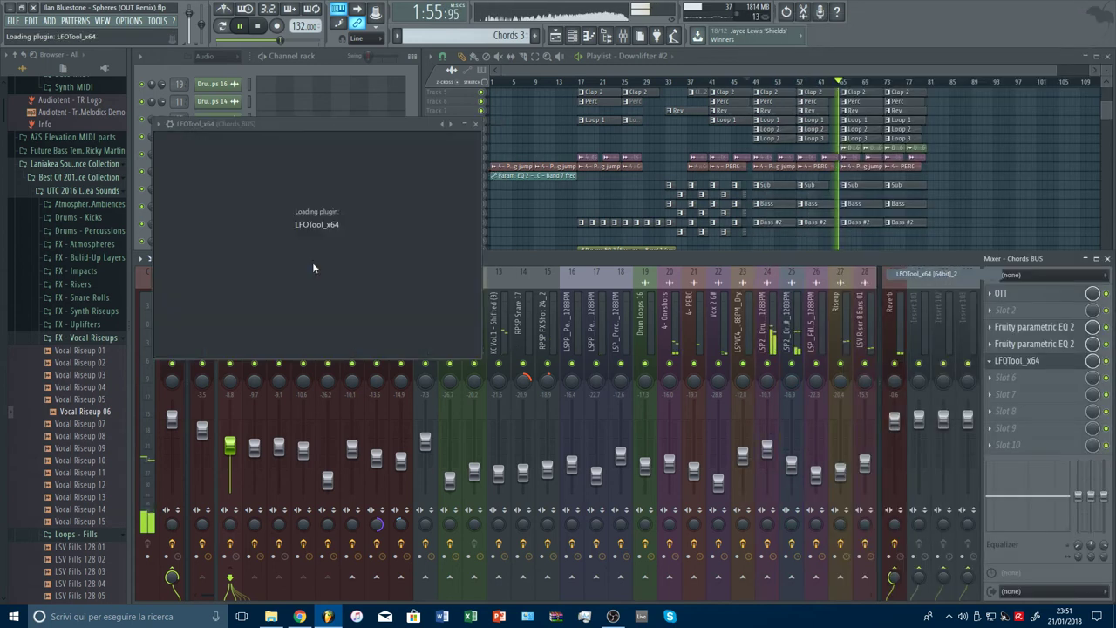
Shape the LFOTool curve on the Chords BUS into a steep initial dip followed by a smooth S-shaped rise to full level.
left_click_drag(241, 238, 252, 269)
double_click(243, 233)
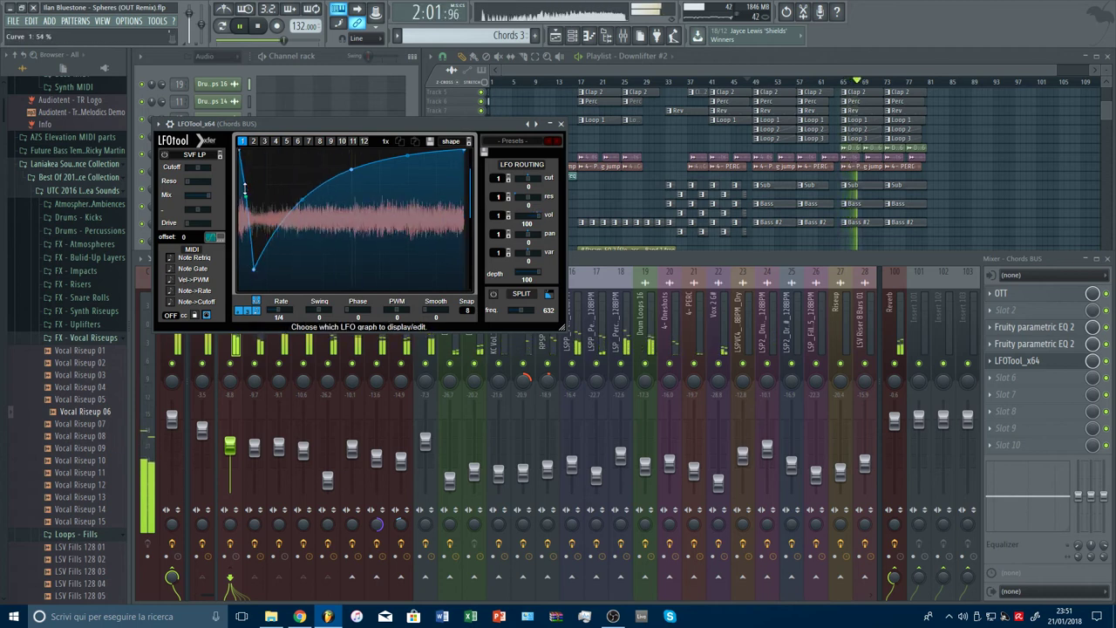
left_click_drag(296, 203, 305, 232)
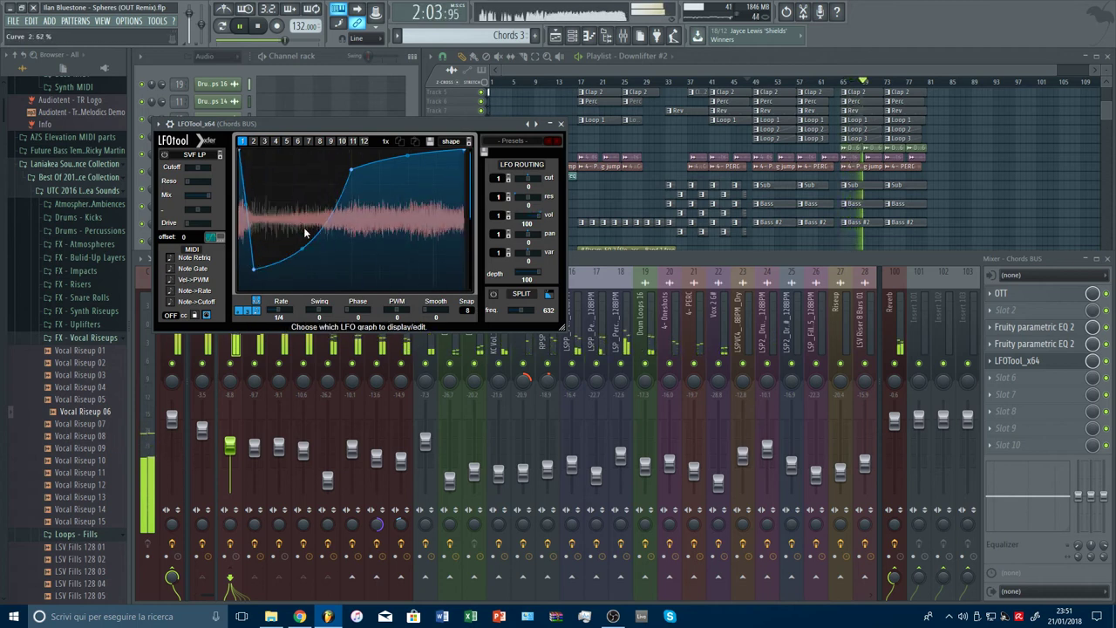
left_click_drag(259, 270, 258, 263)
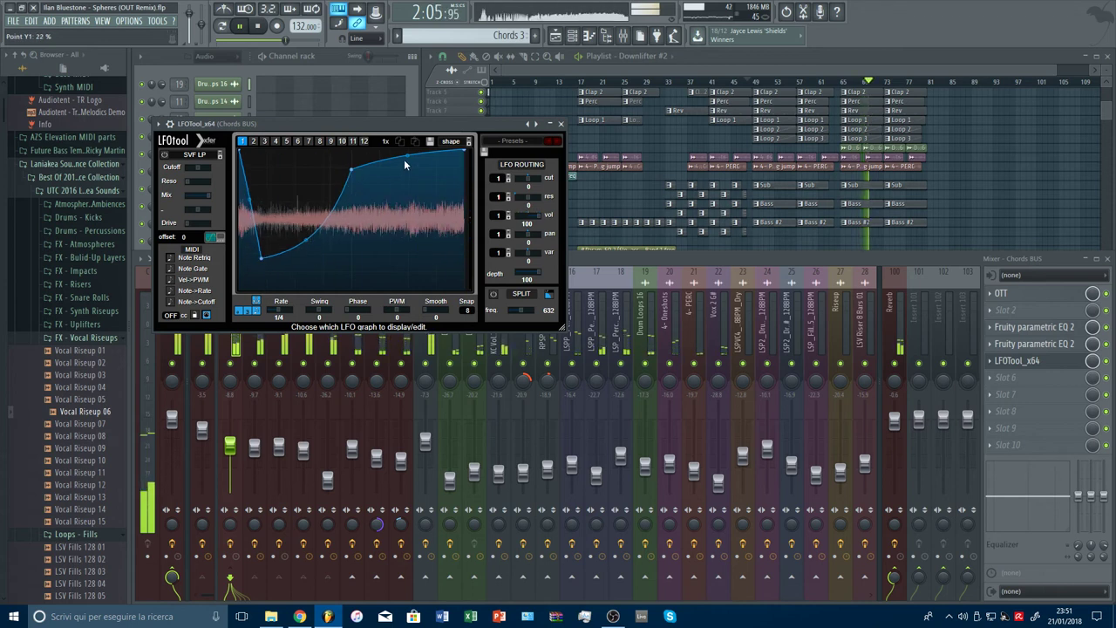
left_click_drag(406, 156, 409, 145)
left_click_drag(351, 170, 333, 190)
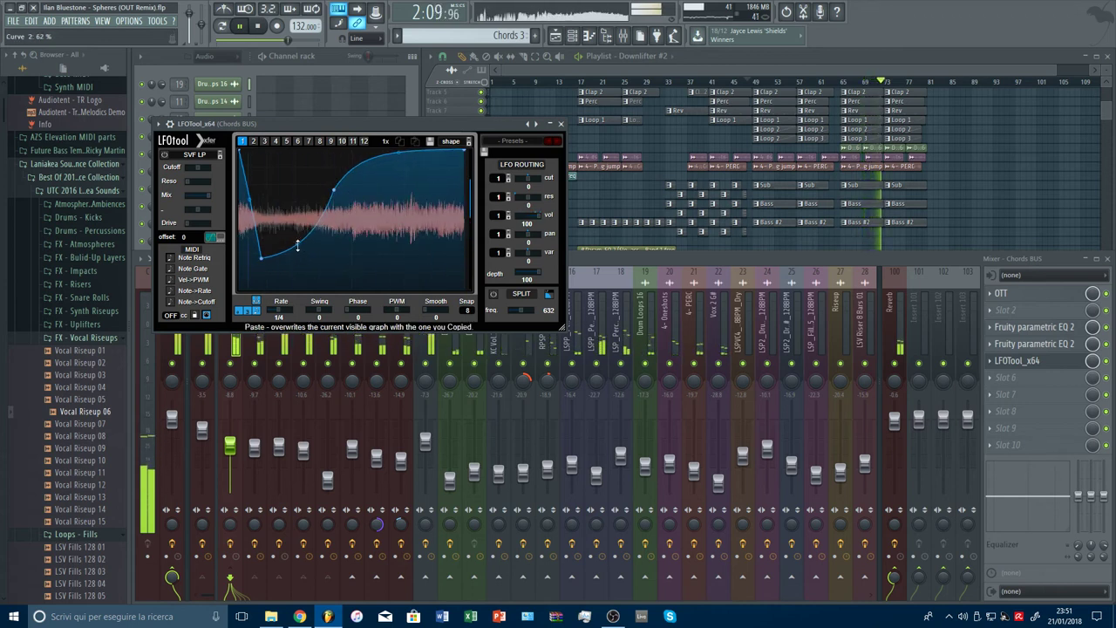
left_click_drag(396, 154, 398, 147)
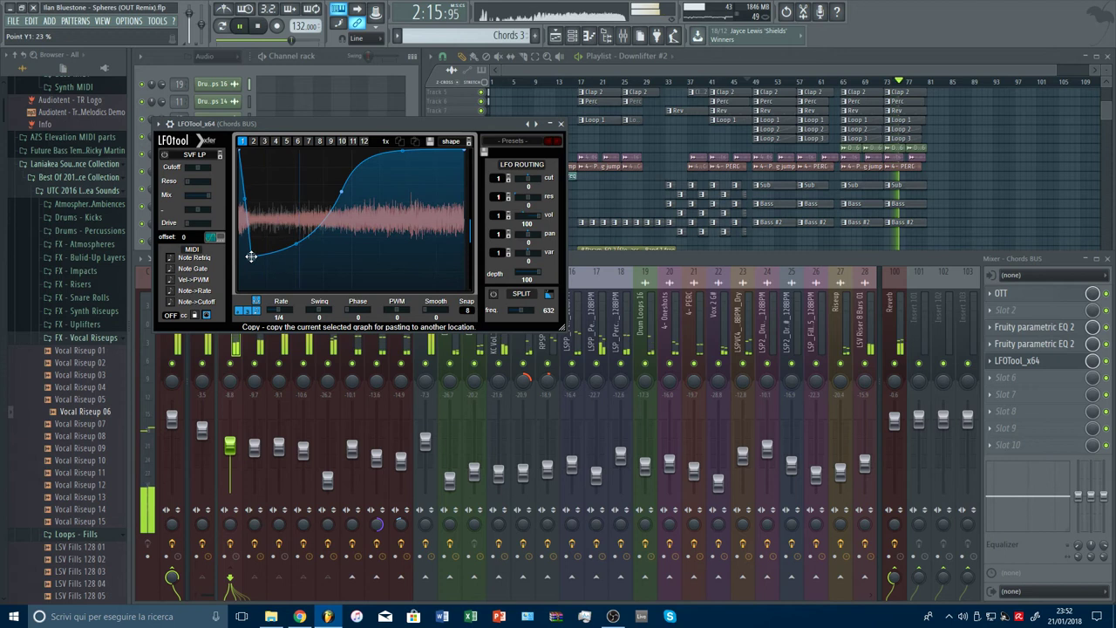
left_click_drag(247, 264, 249, 272)
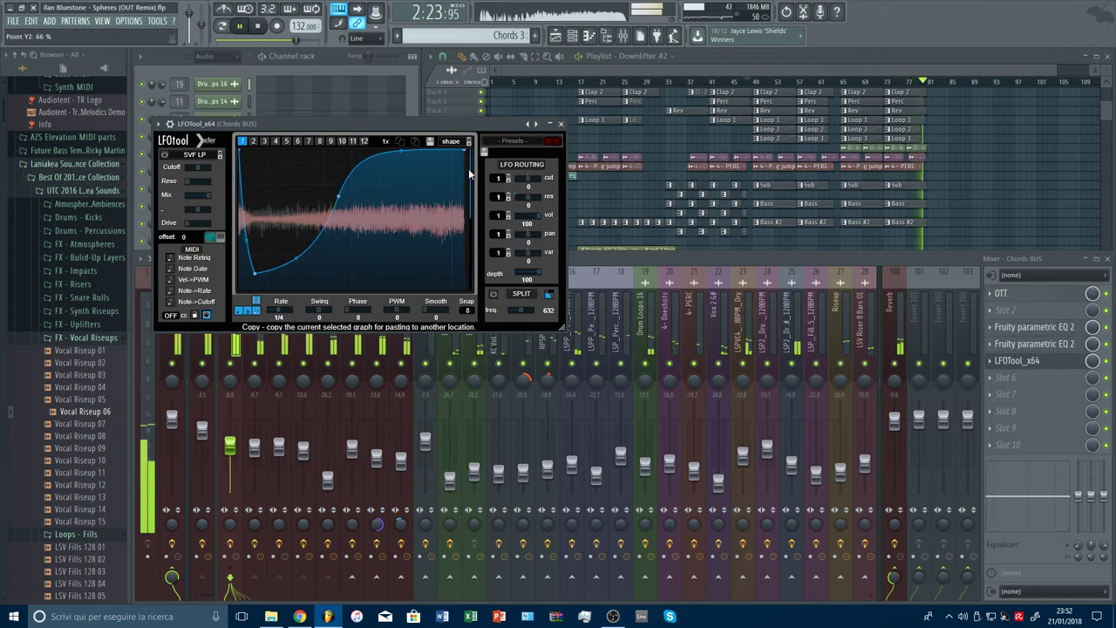
Play the drop from about bar 48 to hear the LFOTool ducking, close the plugin and mixer, and look over the arrangement.
left_click(560, 123)
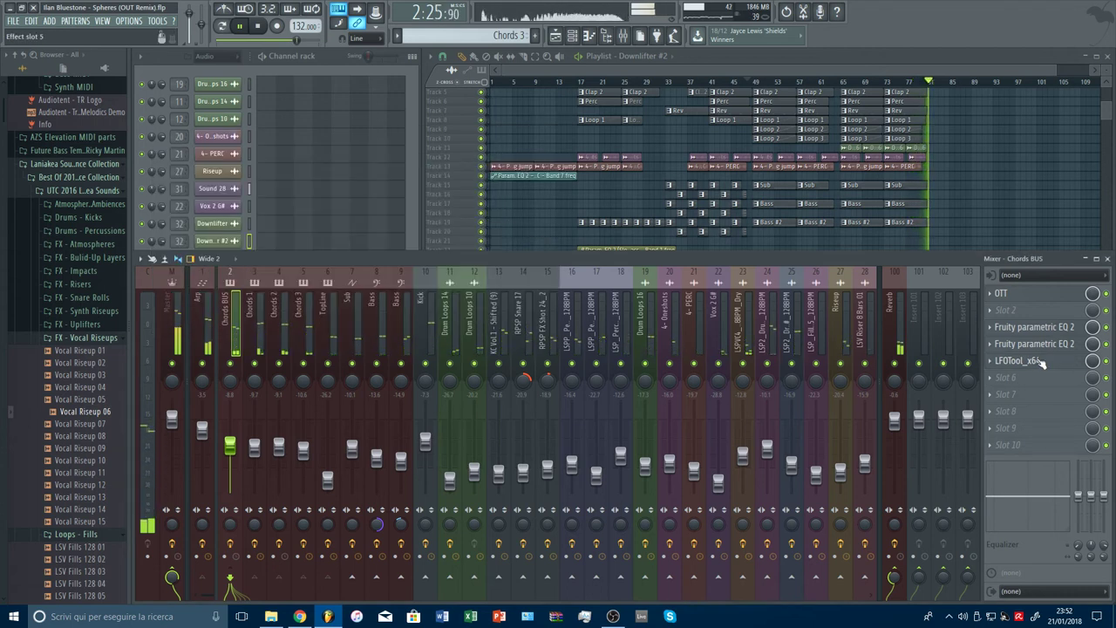
left_click(1019, 360)
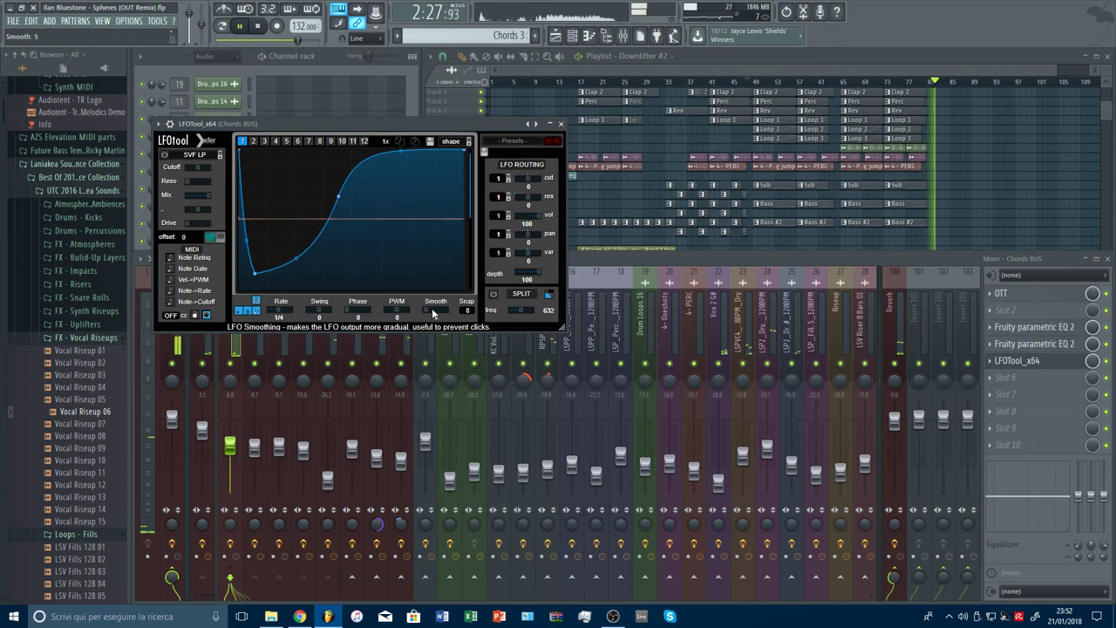
left_click(749, 84)
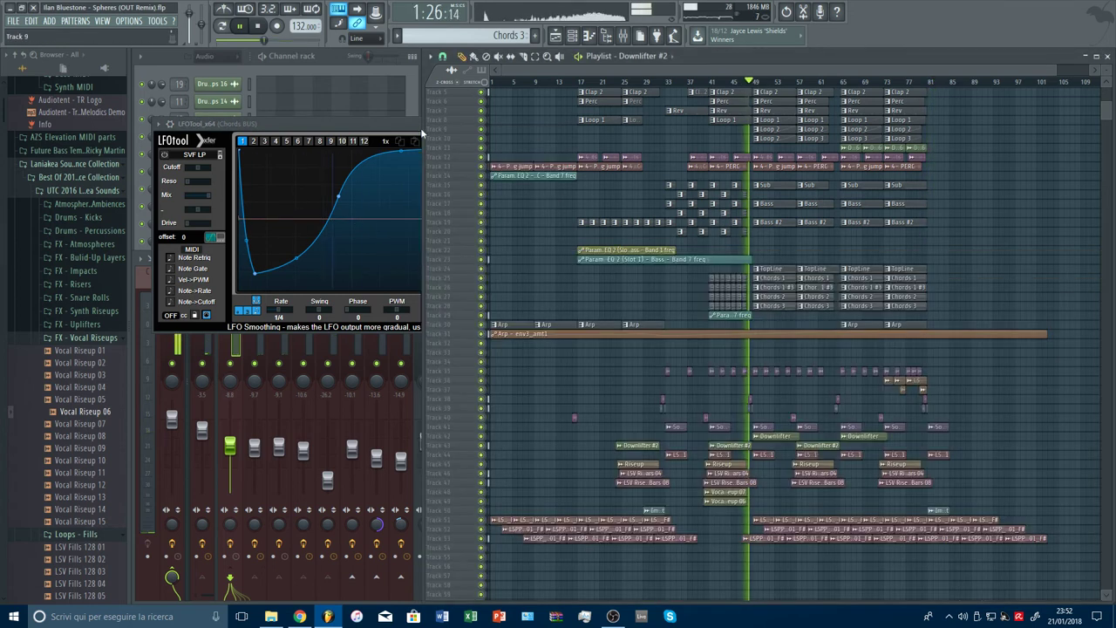
key("Escape")
scroll(1078, 136, "up", 2)
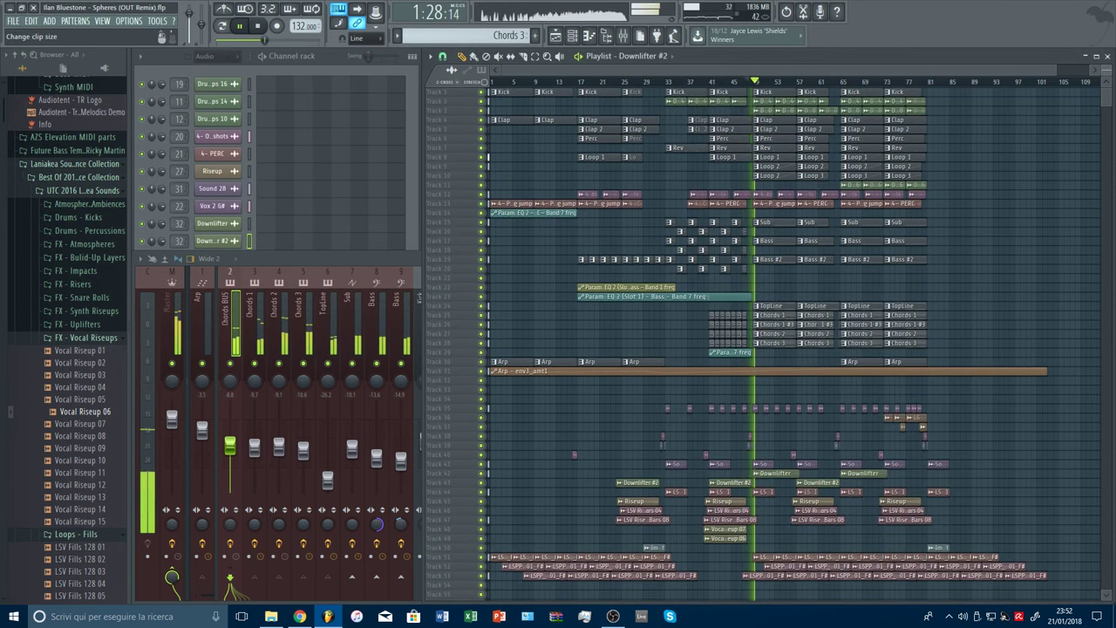
left_click(365, 257)
key("Escape")
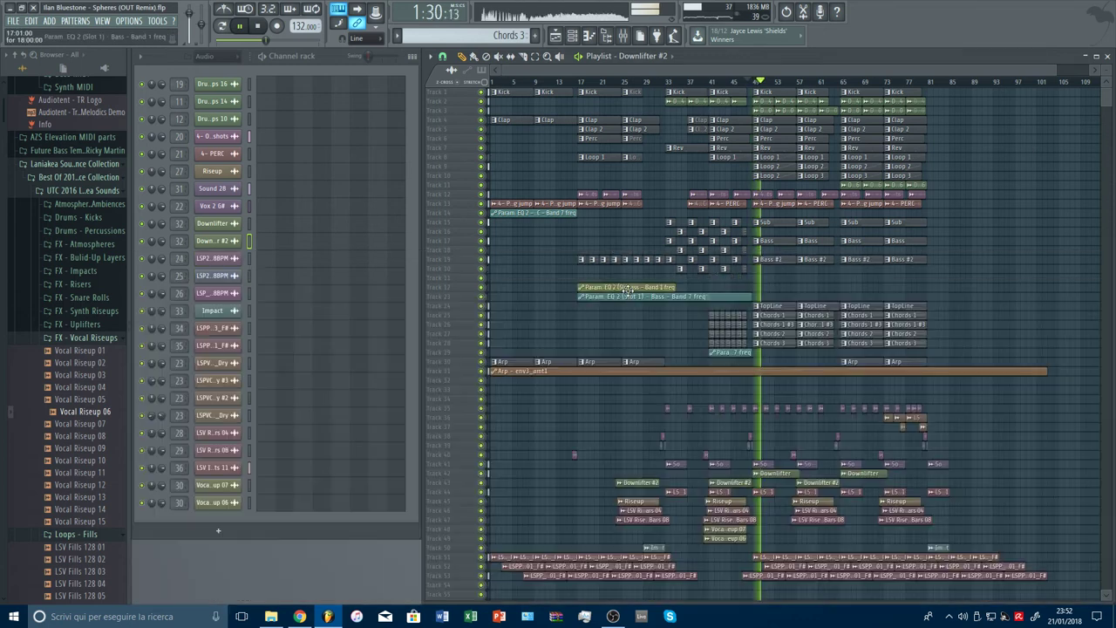
scroll(996, 239, "down", 4)
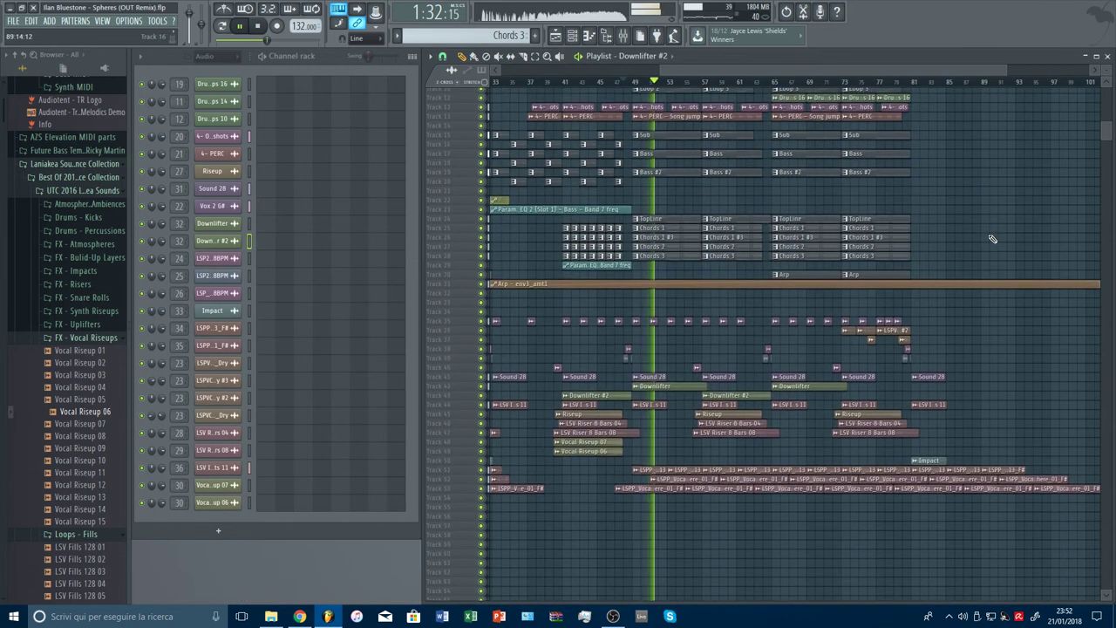
scroll(983, 248, "up", 1)
scroll(982, 248, "up", 4)
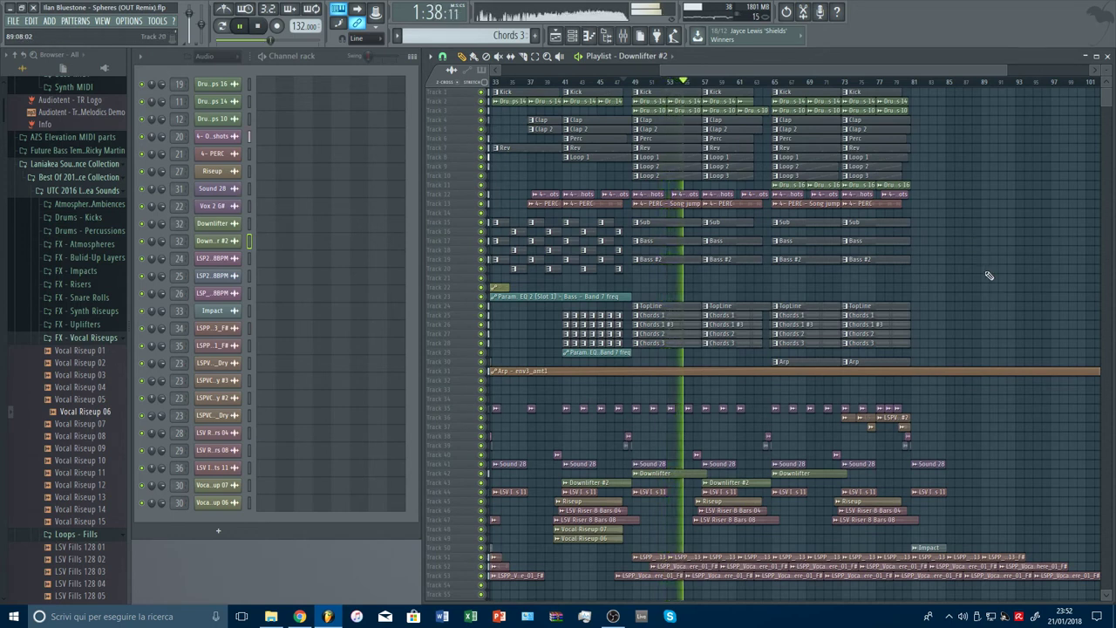
Slice the Sub, Bass and Bass #2 clips between bars 54 and 55 and delete the slices under the two rests in the chords.
scroll(686, 84, "up", 5)
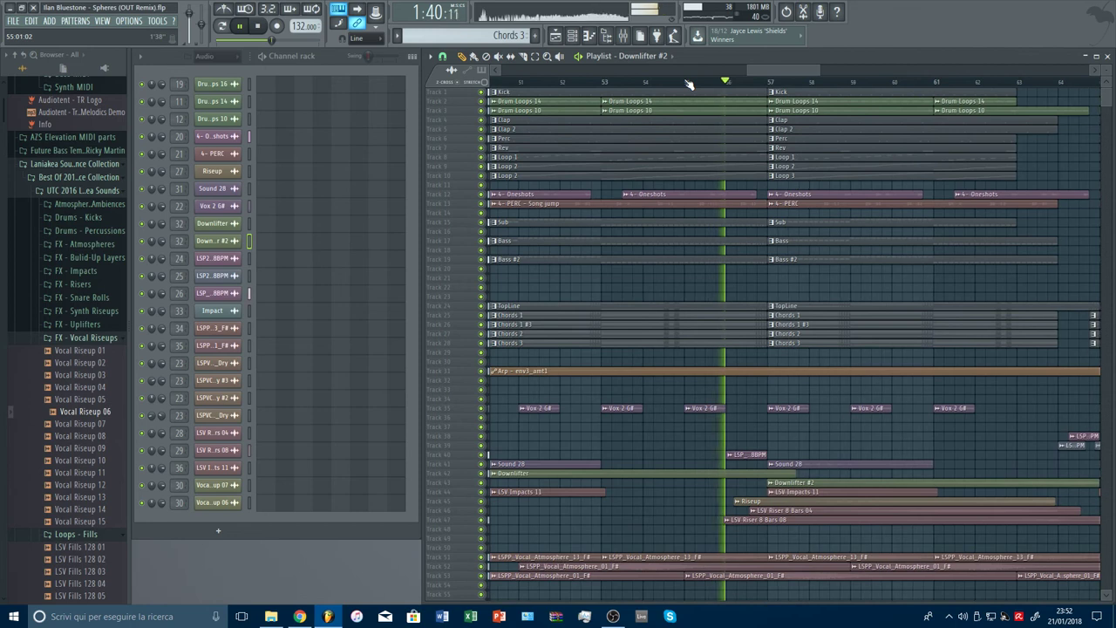
scroll(723, 252, "up", 6)
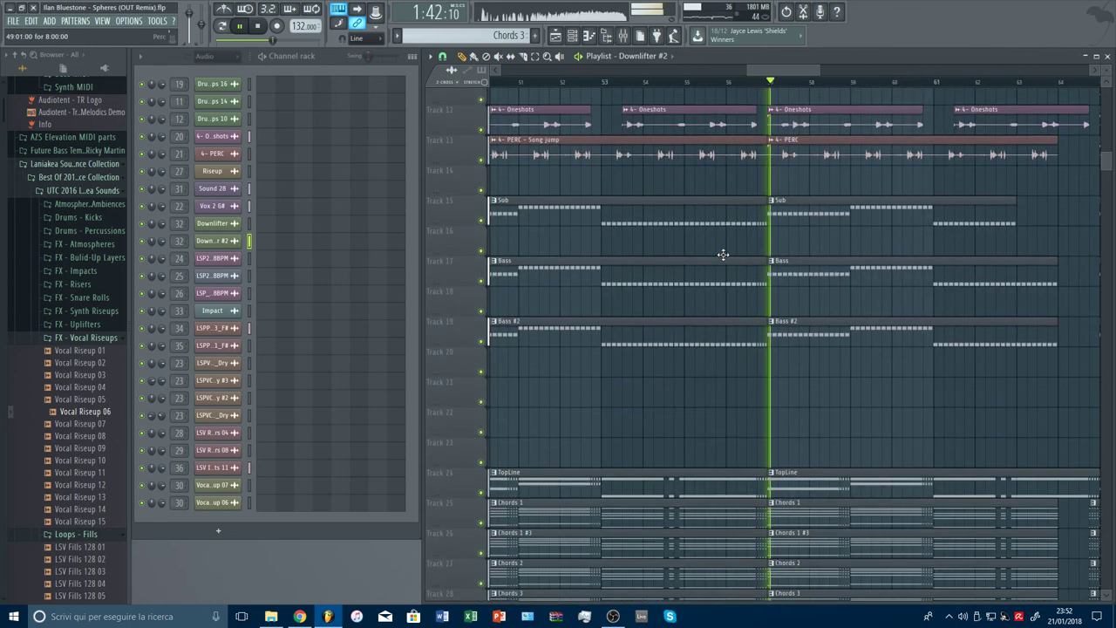
scroll(677, 82, "down", 4)
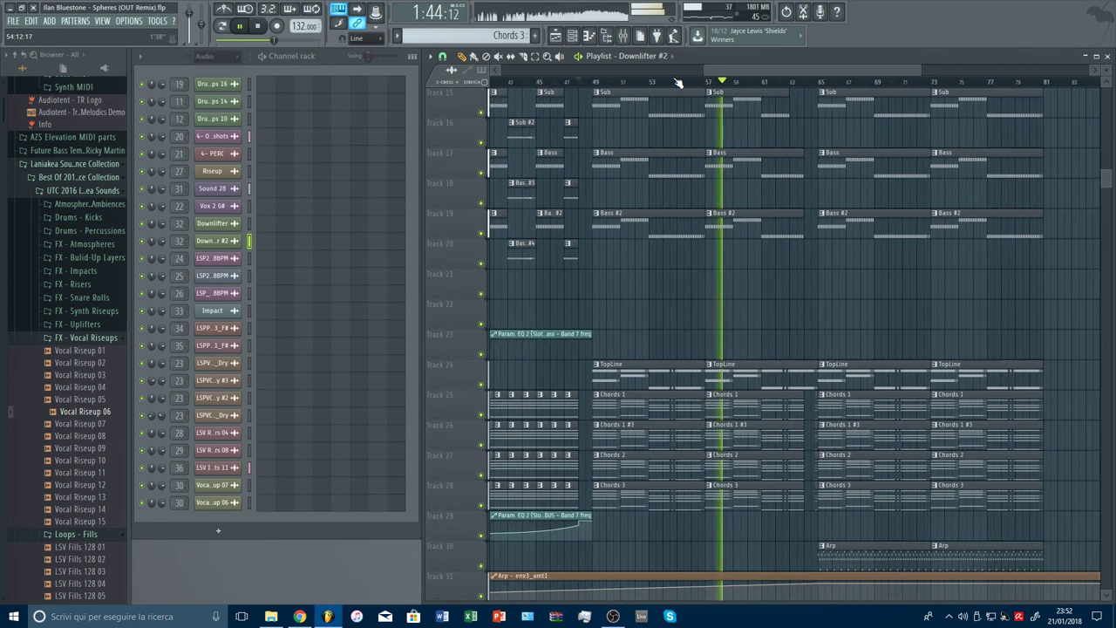
scroll(678, 82, "up", 4)
scroll(678, 83, "up", 3)
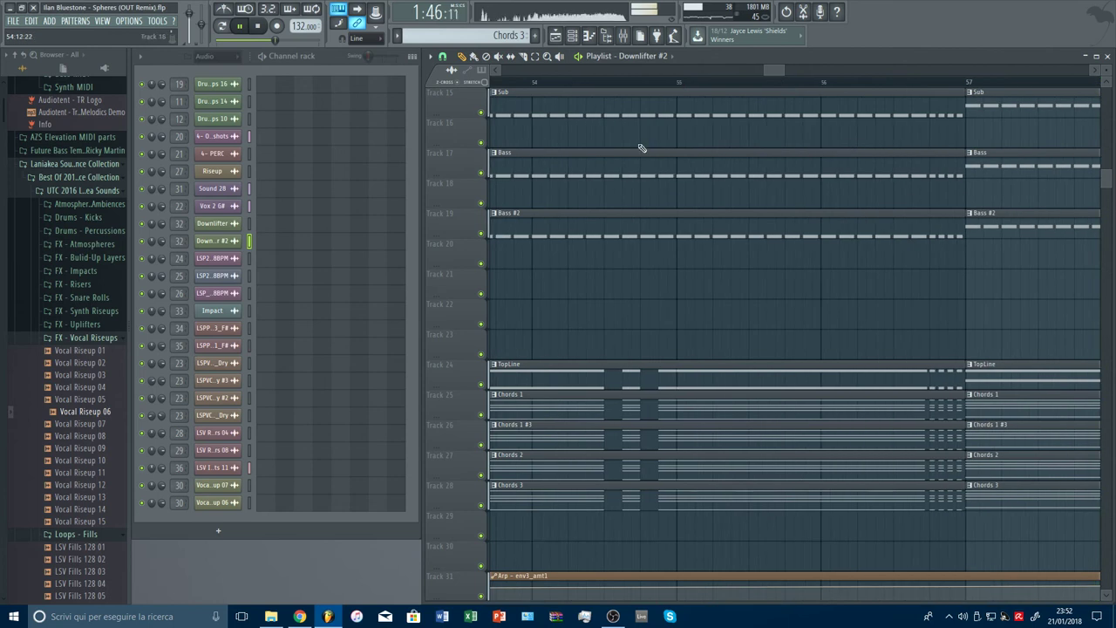
scroll(593, 154, "up", 2)
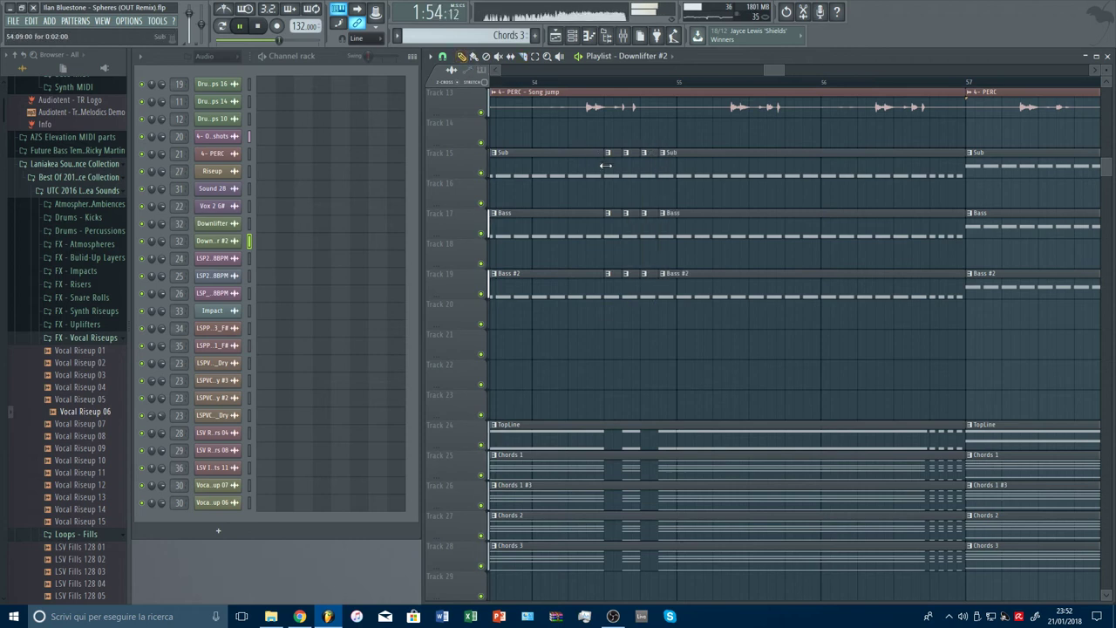
right_click(646, 225)
right_click(649, 165)
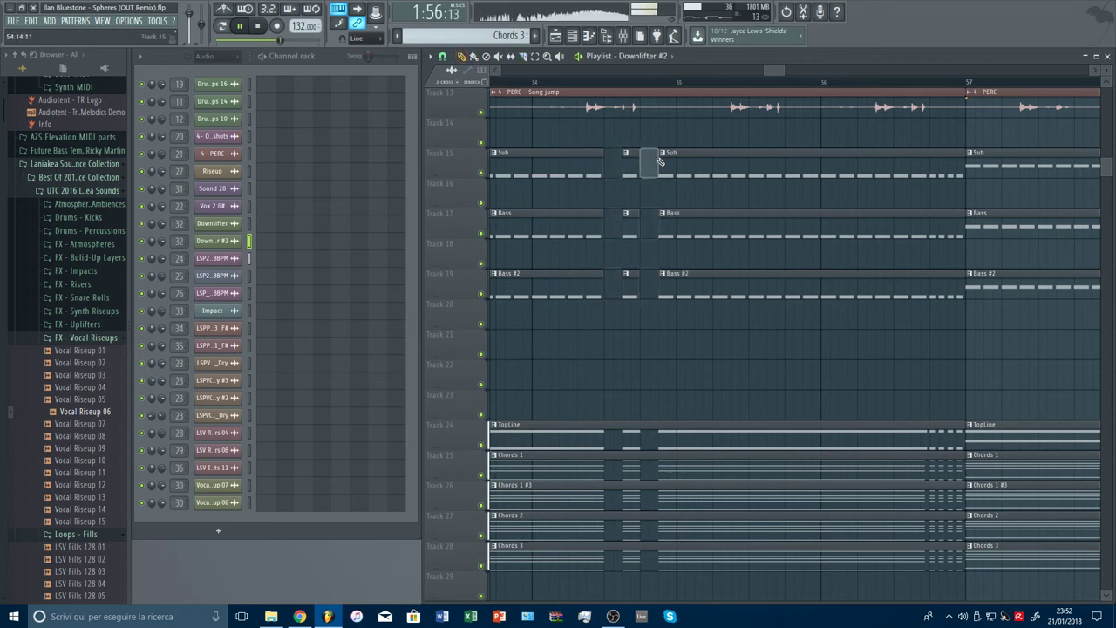
Delete the old Sub, Bass and Bass #2 clips in the second drop, from bar 65 to bar 81.
scroll(699, 91, "down", 5)
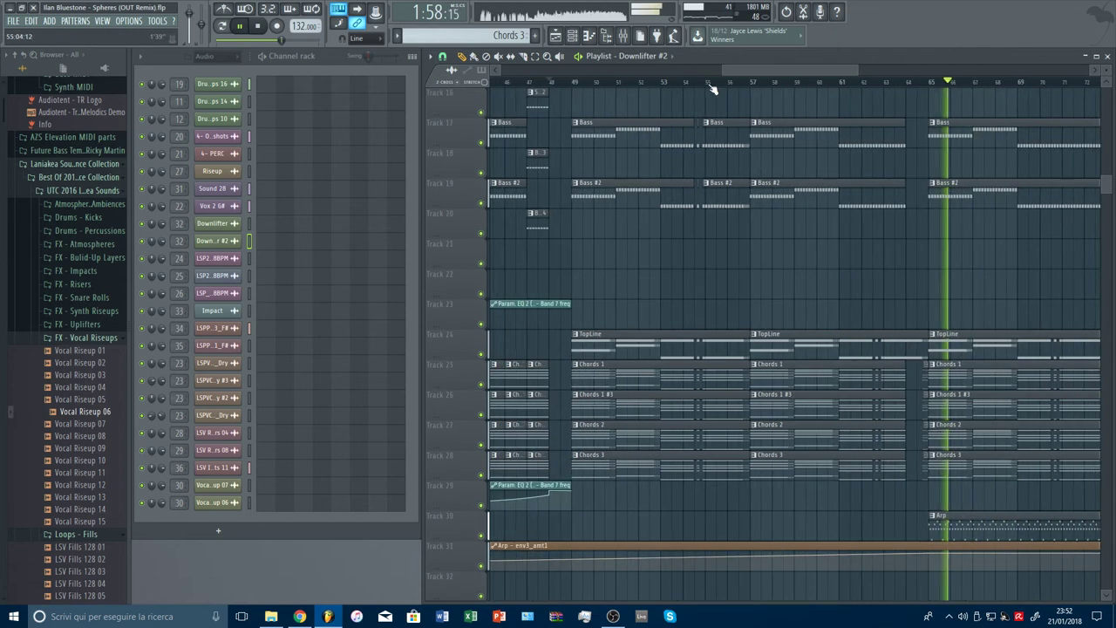
scroll(792, 91, "down", 3)
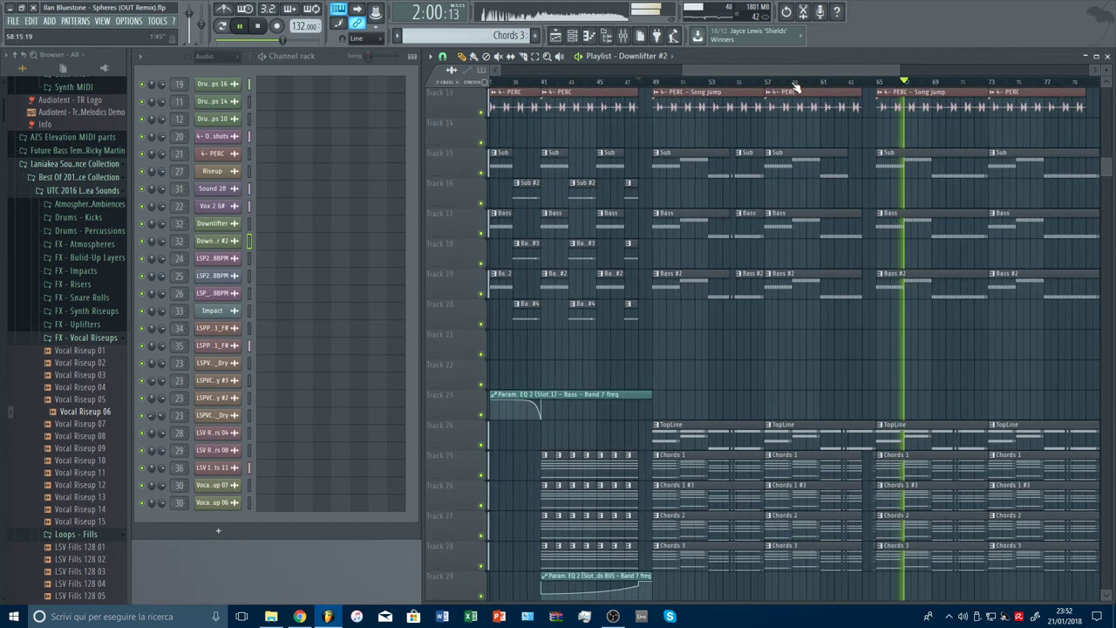
left_click_drag(806, 72, 835, 75)
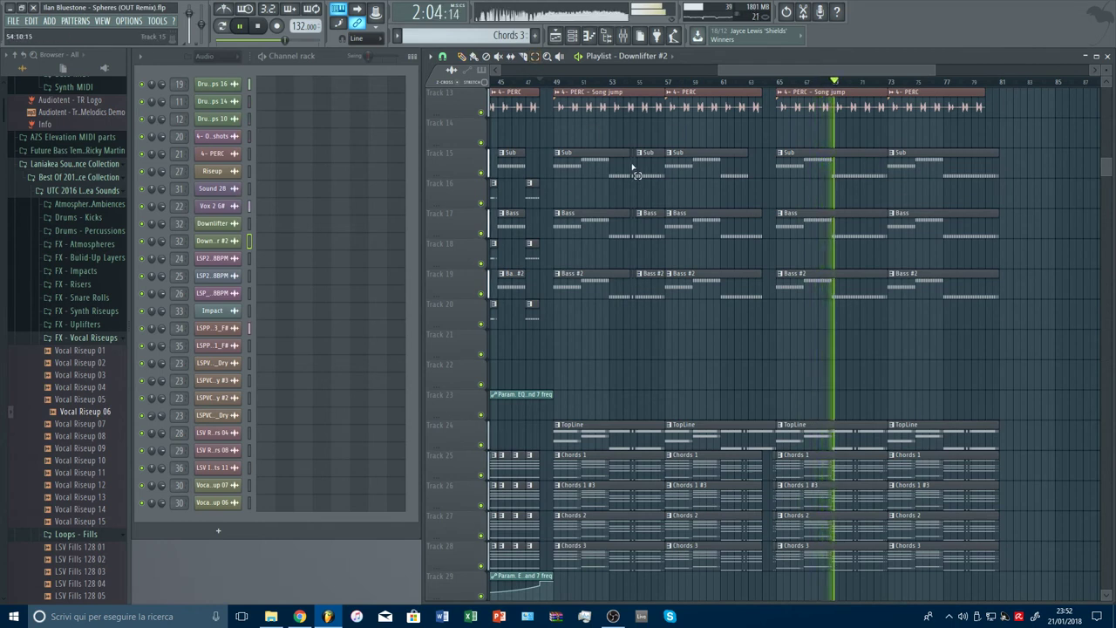
left_click_drag(646, 166, 591, 305)
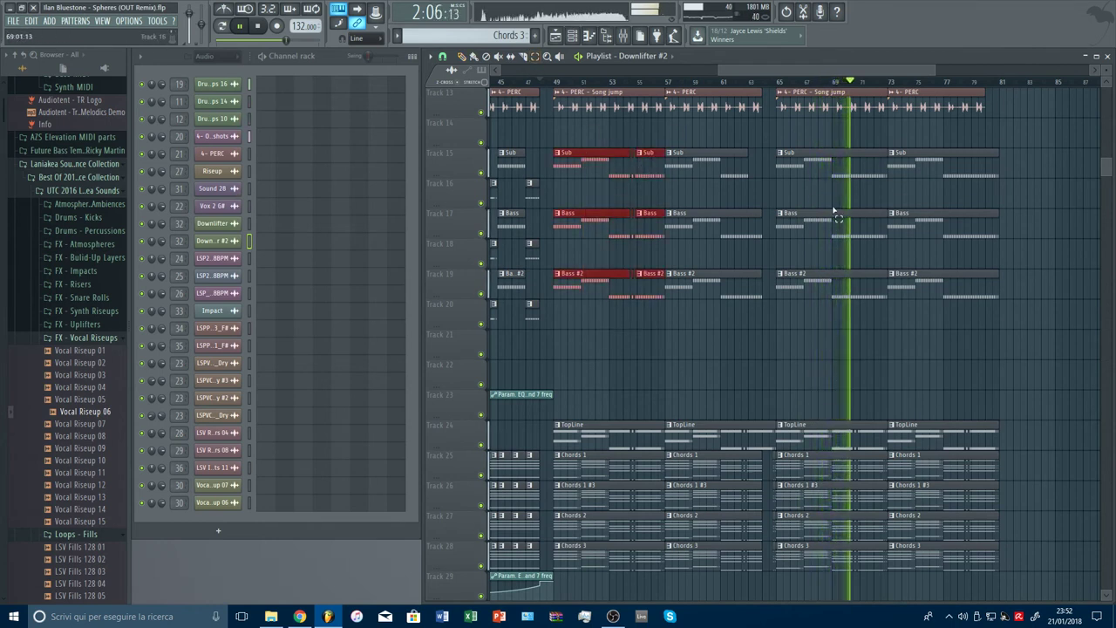
left_click_drag(826, 166, 845, 332)
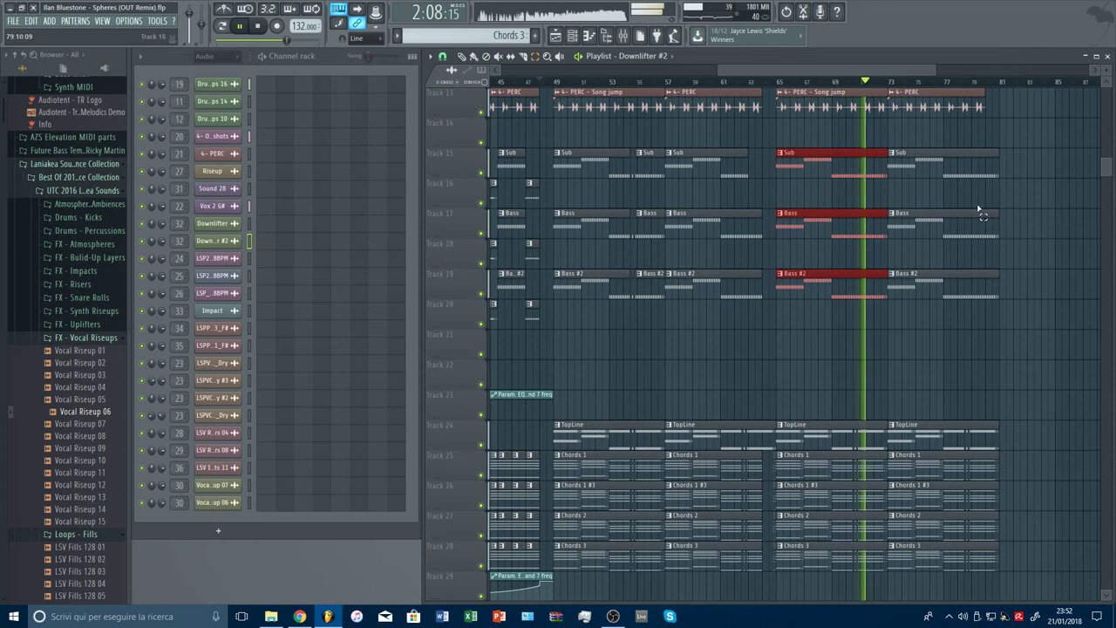
left_click_drag(931, 166, 969, 341)
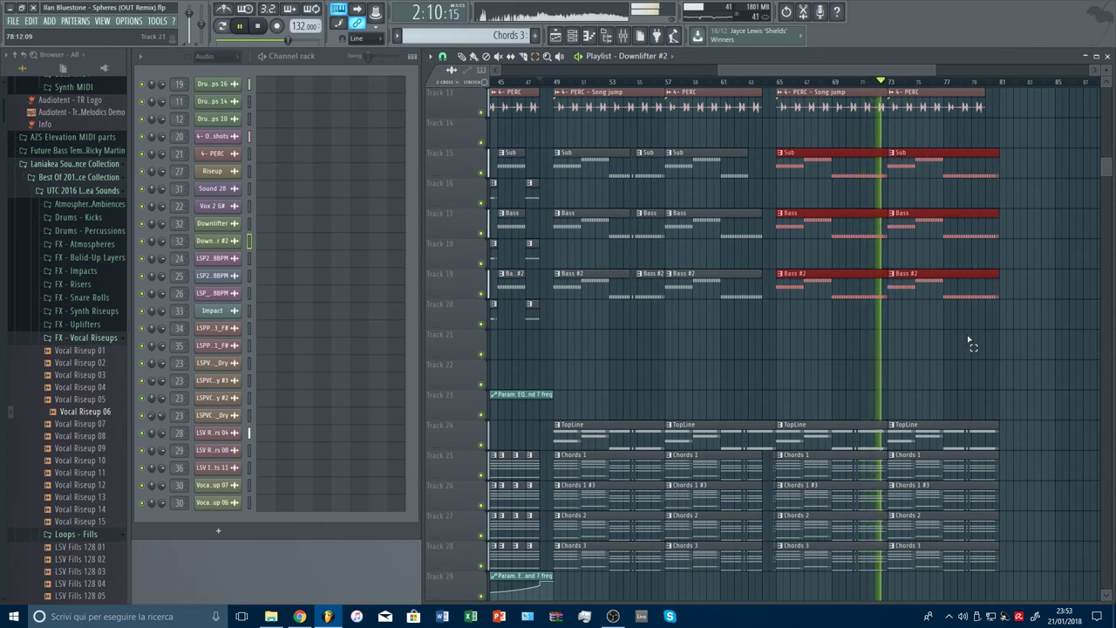
key("Delete")
Copy the gapped Sub, Bass and Bass #2 clips from bar 49 to bars 65 and 73, and trim the last Sub clip to bar 80.
left_click_drag(575, 149, 654, 308)
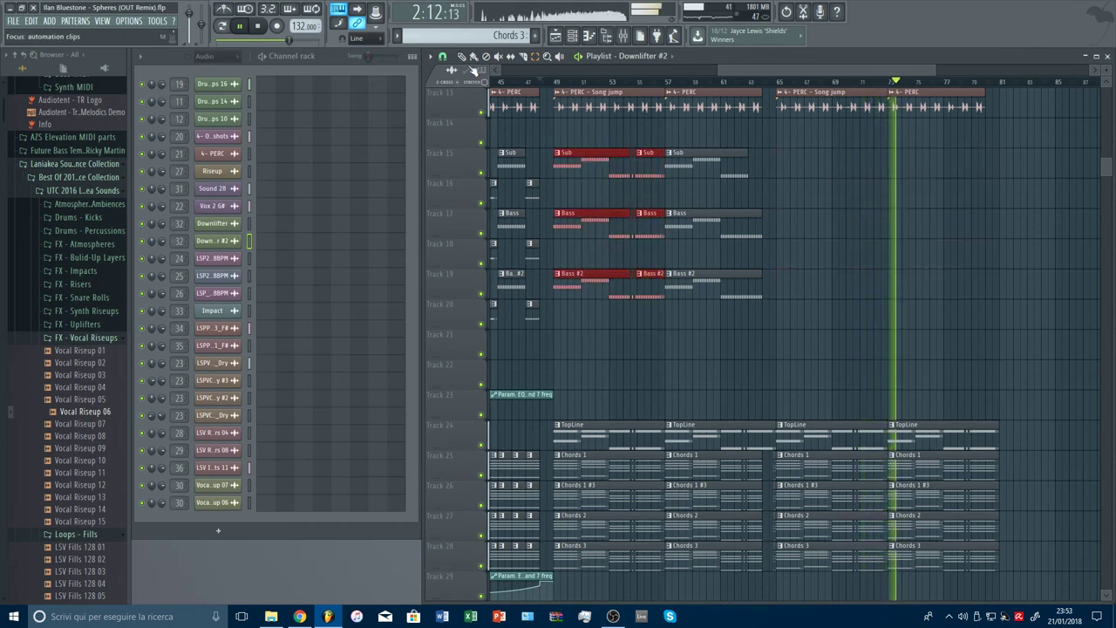
left_click_drag(583, 162, 919, 171)
left_click_drag(1028, 268, 1057, 310)
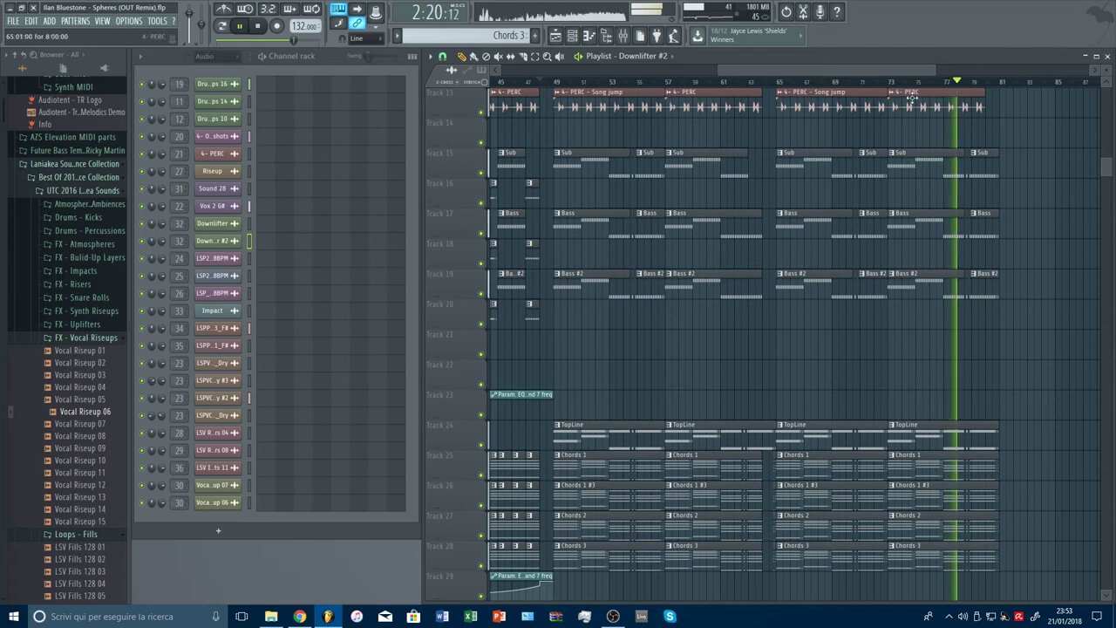
scroll(1039, 159, "up", 1)
scroll(1038, 158, "up", 3)
left_click_drag(1001, 193, 986, 204)
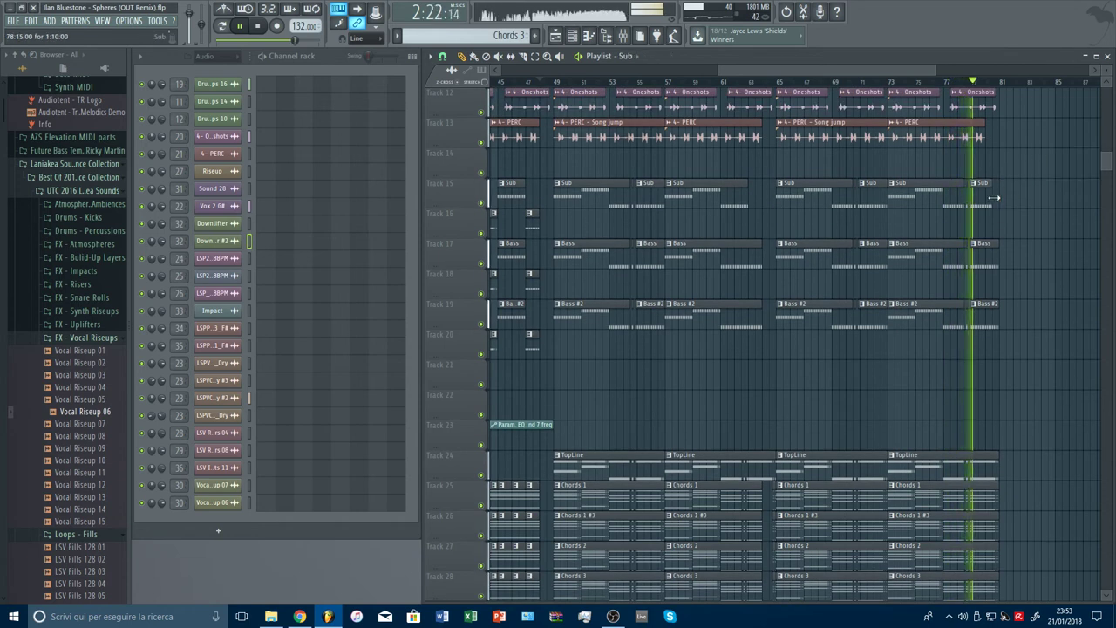
Slice the Sub, Bass and Bass #2 clips around bars 62 to 63, delete the slices under the chord rests and play that passage.
scroll(1034, 219, "up", 6)
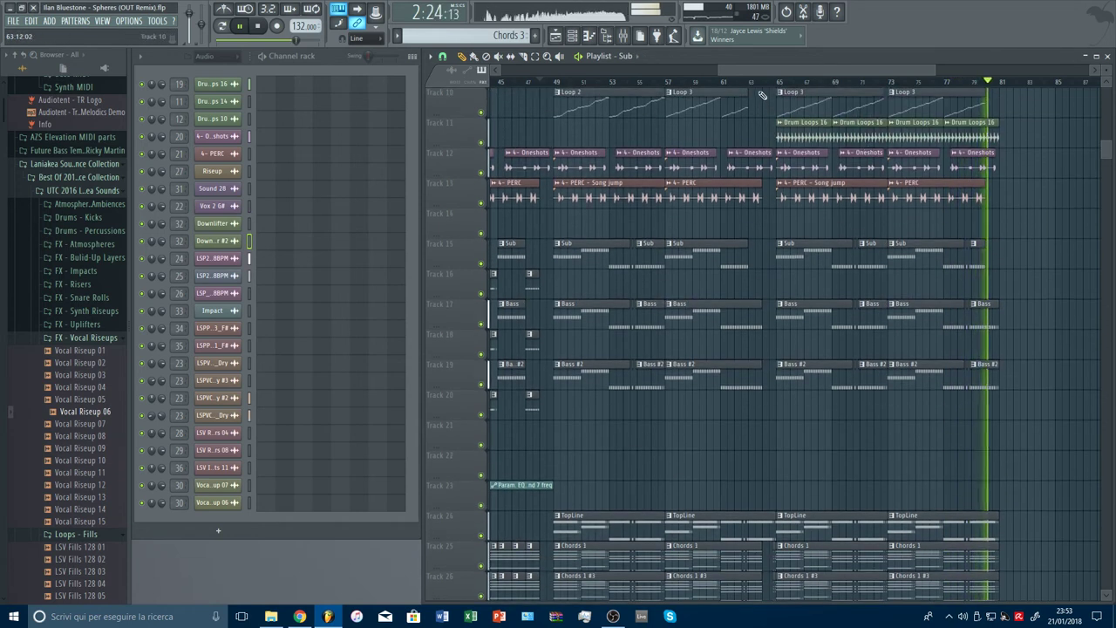
scroll(776, 89, "up", 3)
scroll(776, 89, "up", 3)
scroll(703, 301, "down", 3)
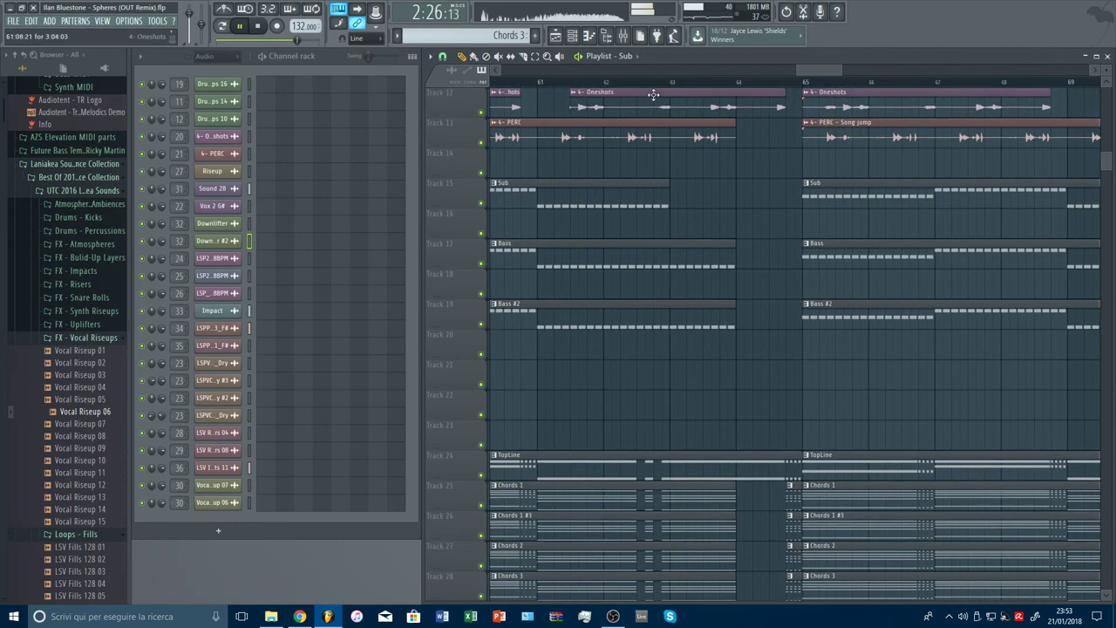
scroll(654, 89, "up", 2)
scroll(655, 88, "up", 1)
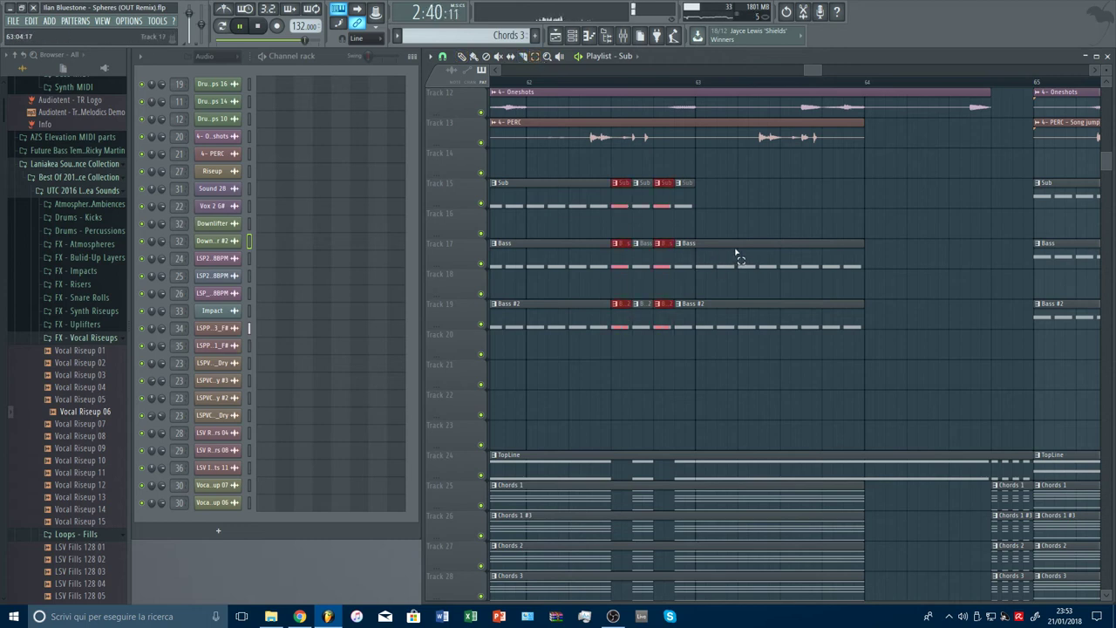
key("Delete")
left_click_drag(581, 82, 558, 83)
Extend the Bass Band 1 freq automation clip to the end of the second drop at bar 81.
scroll(602, 91, "down", 3)
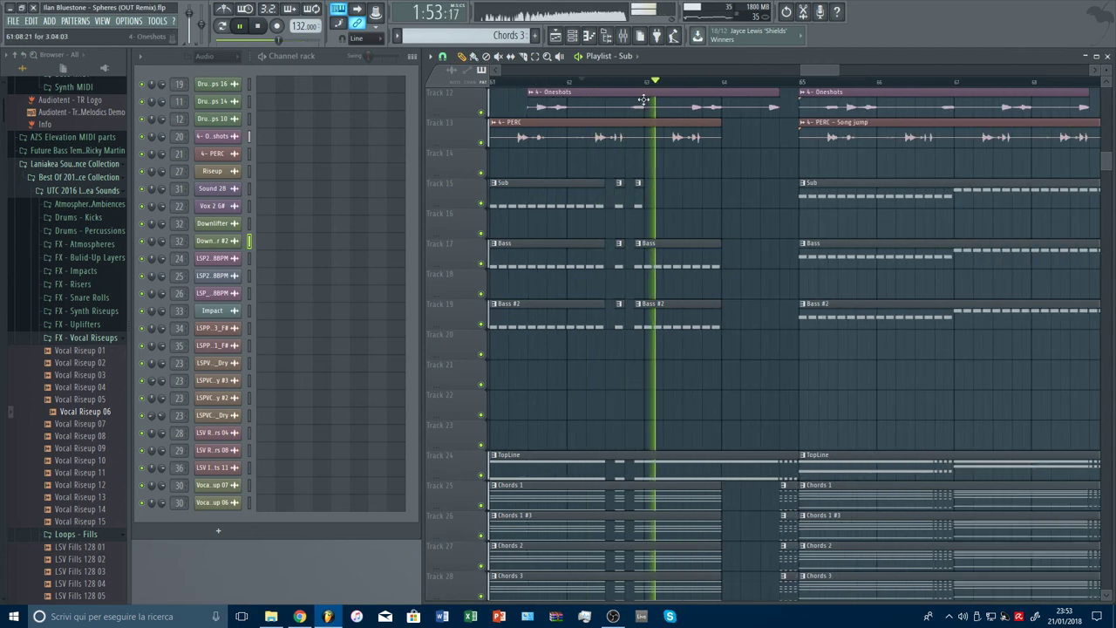
scroll(771, 83, "down", 6)
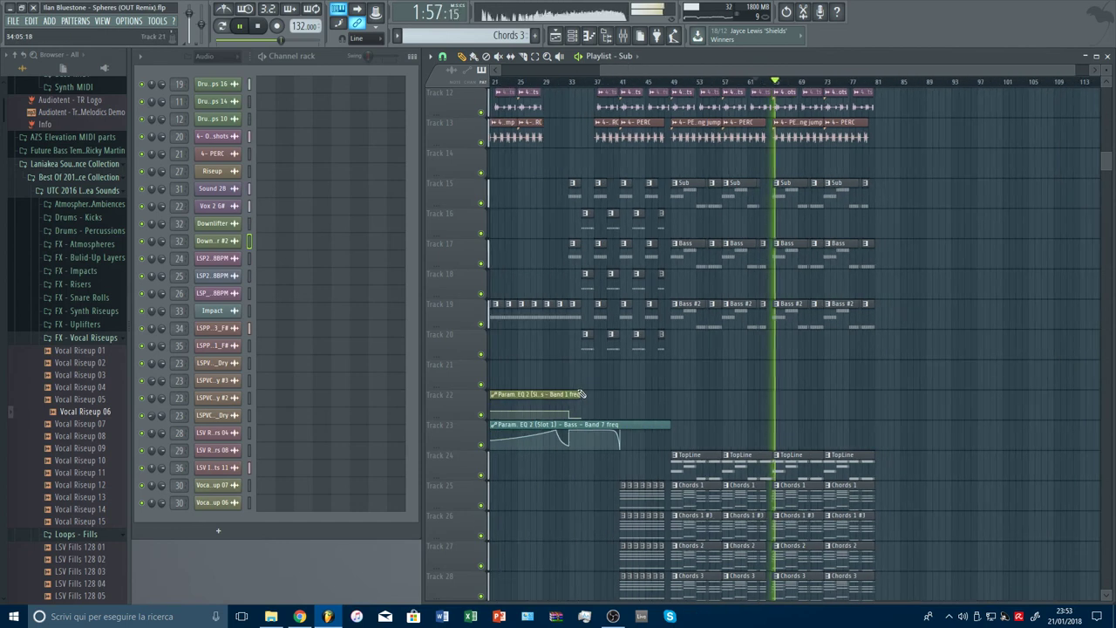
left_click_drag(586, 394, 874, 394)
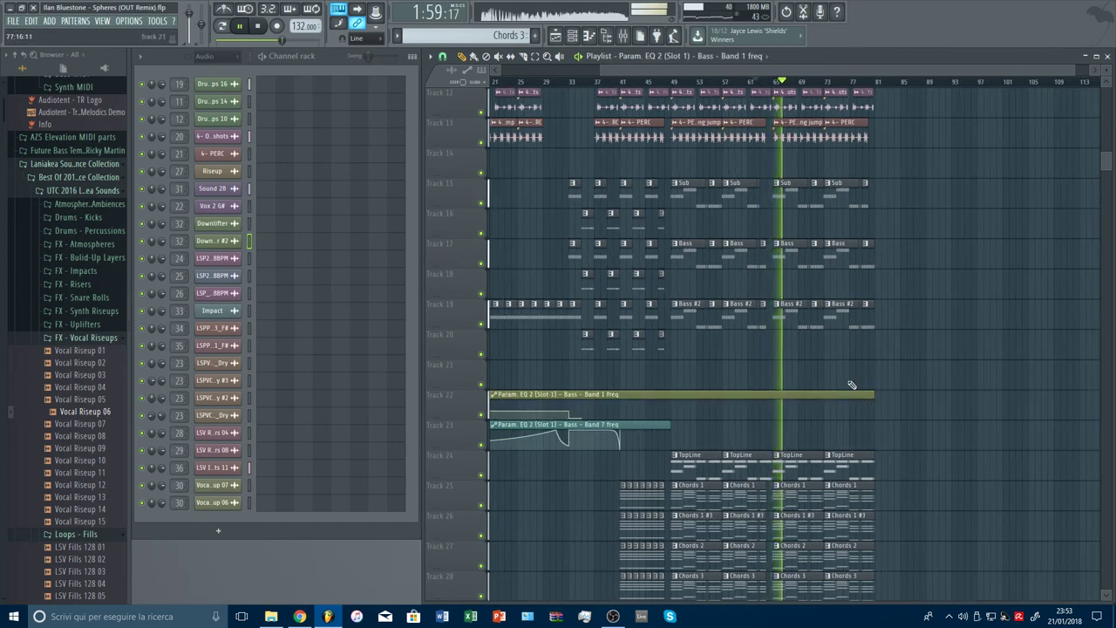
left_click_drag(739, 71, 640, 72)
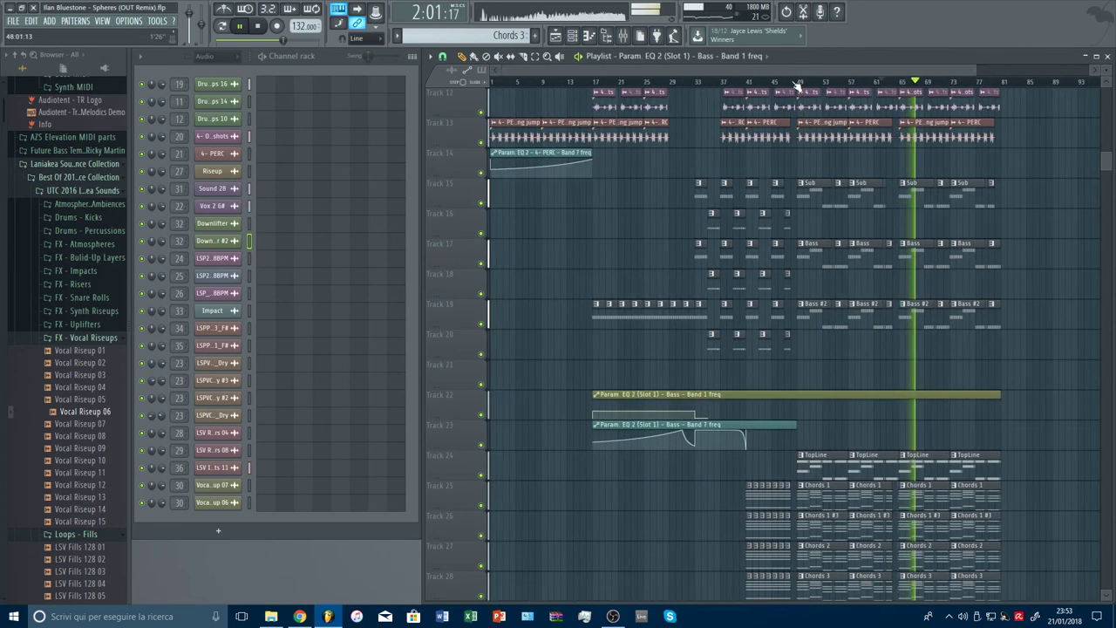
Add a point near bar 63 in the Bass Band 1 freq automation and match it to the low value at bar 49.
scroll(800, 85, "up", 2)
scroll(804, 84, "up", 2)
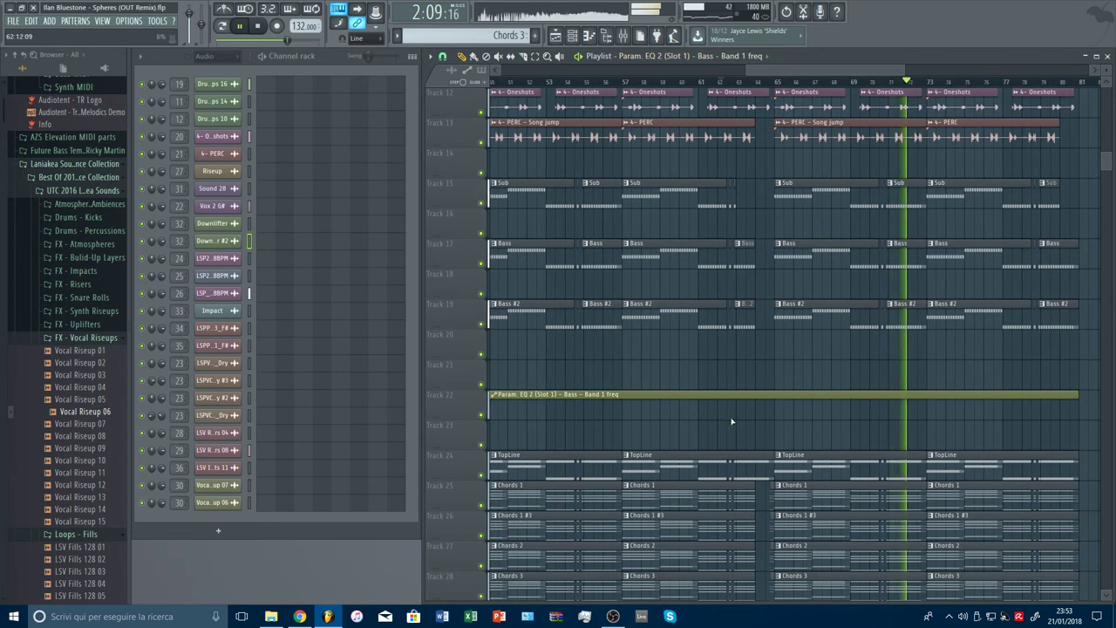
left_click(729, 419)
right_click(729, 417)
left_click(751, 582)
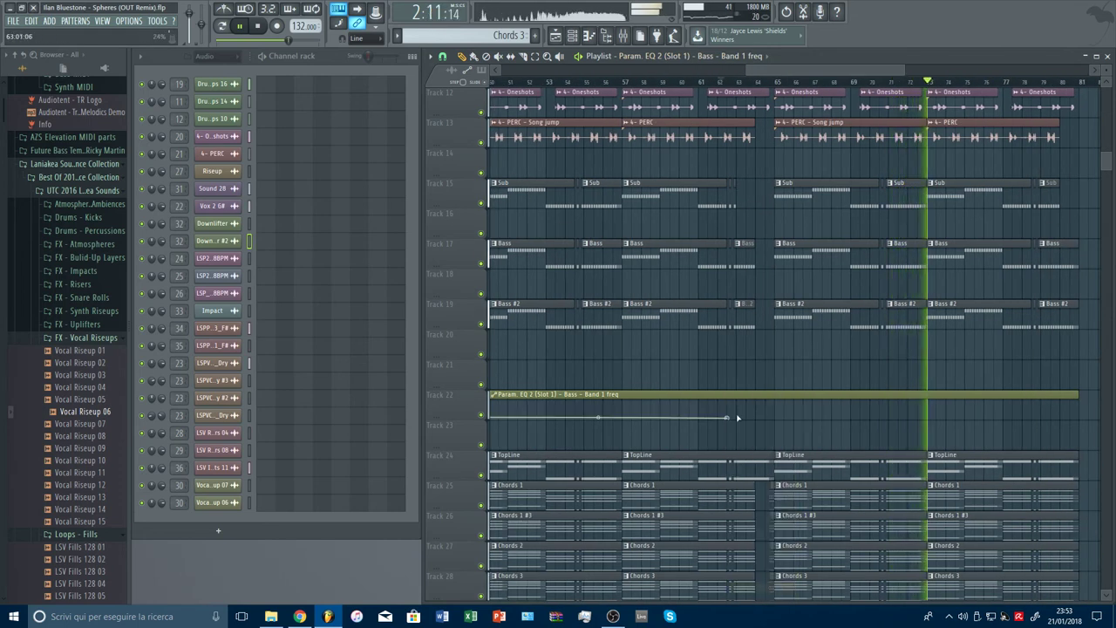
scroll(715, 87, "down", 5)
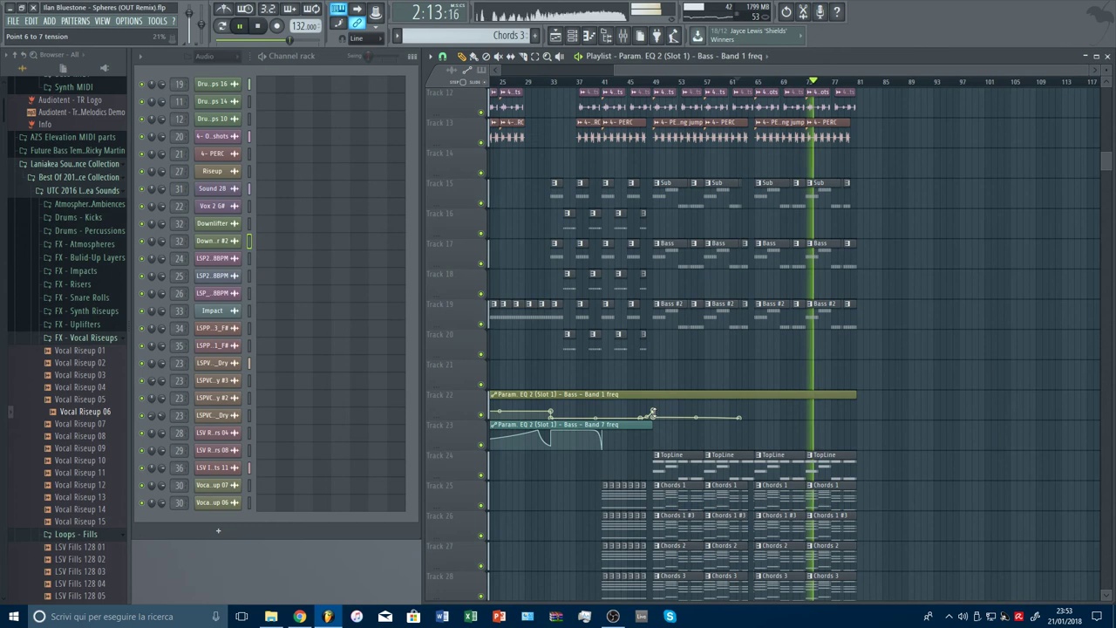
right_click(655, 418)
left_click(692, 576)
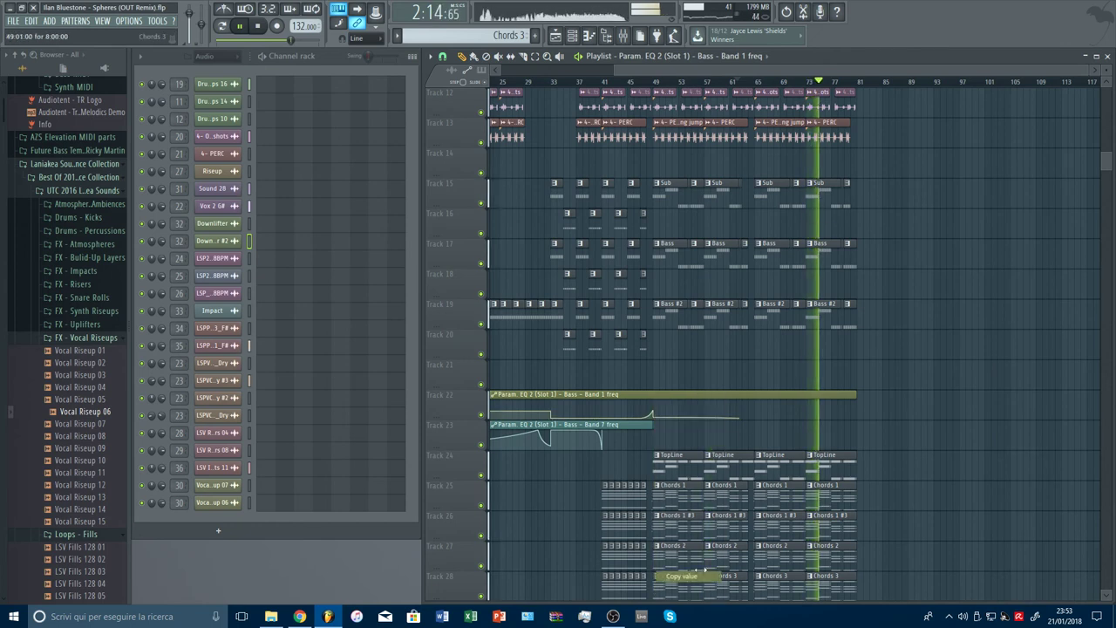
right_click(740, 419)
left_click(746, 428)
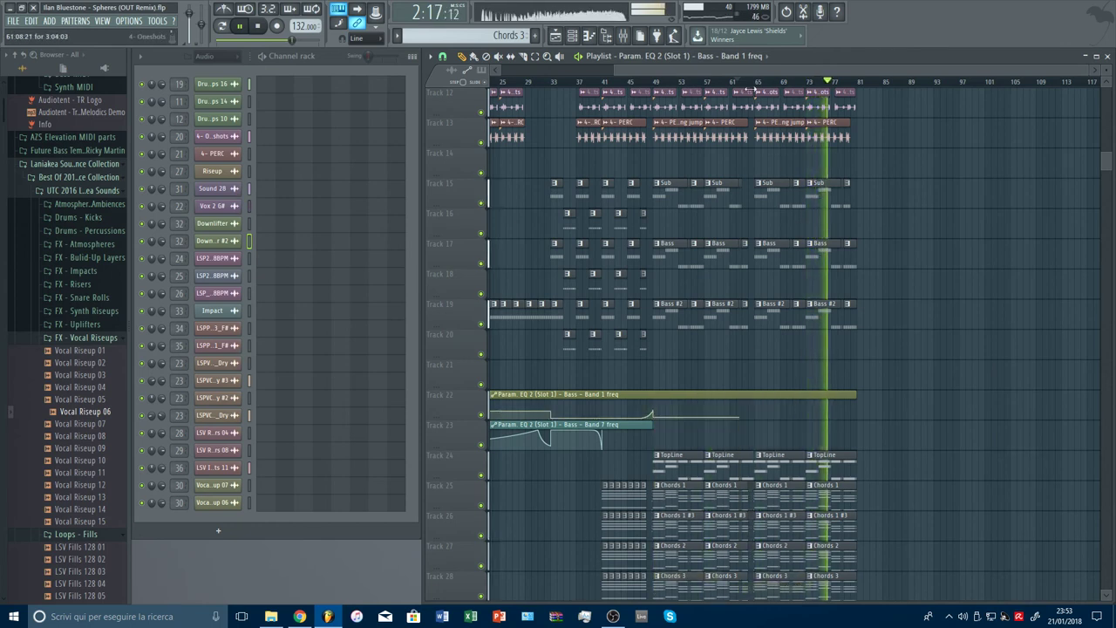
Shape a curved rise from bar 63 to 64 in the Bass Band 1 freq automation, falling back to the copied value at bar 65.
scroll(755, 90, "up", 5)
scroll(755, 91, "up", 4)
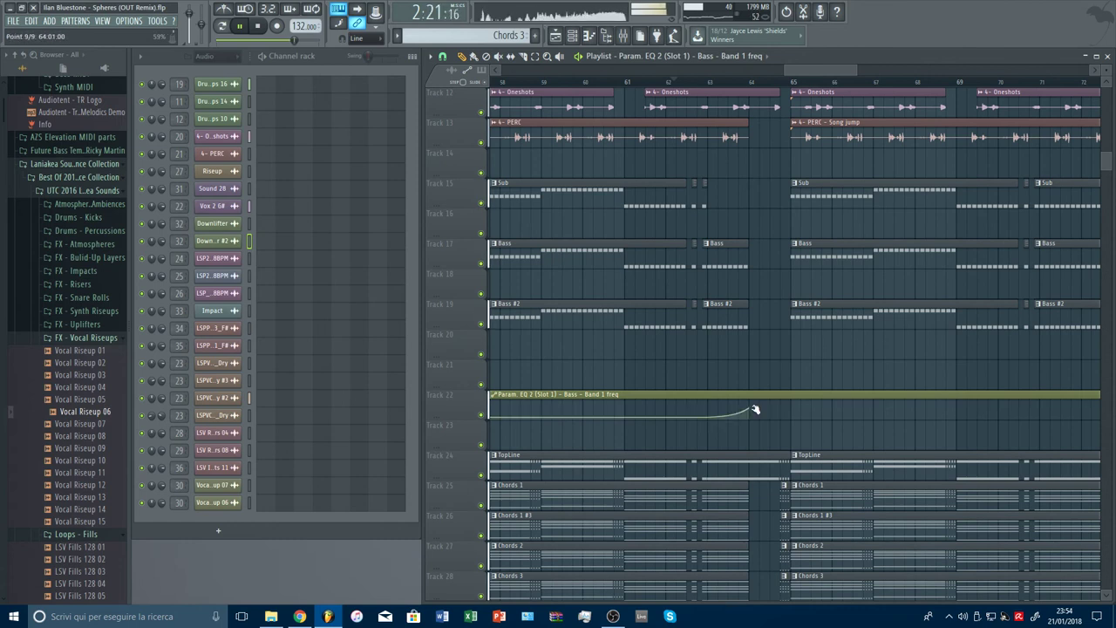
left_click(710, 81)
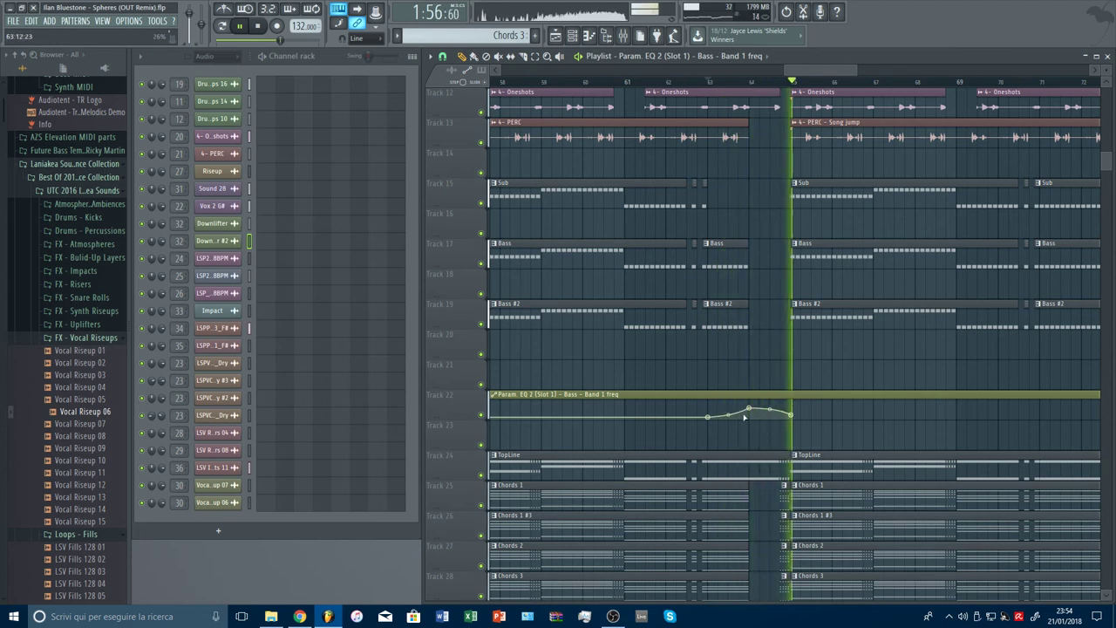
right_click(792, 415)
left_click(827, 587)
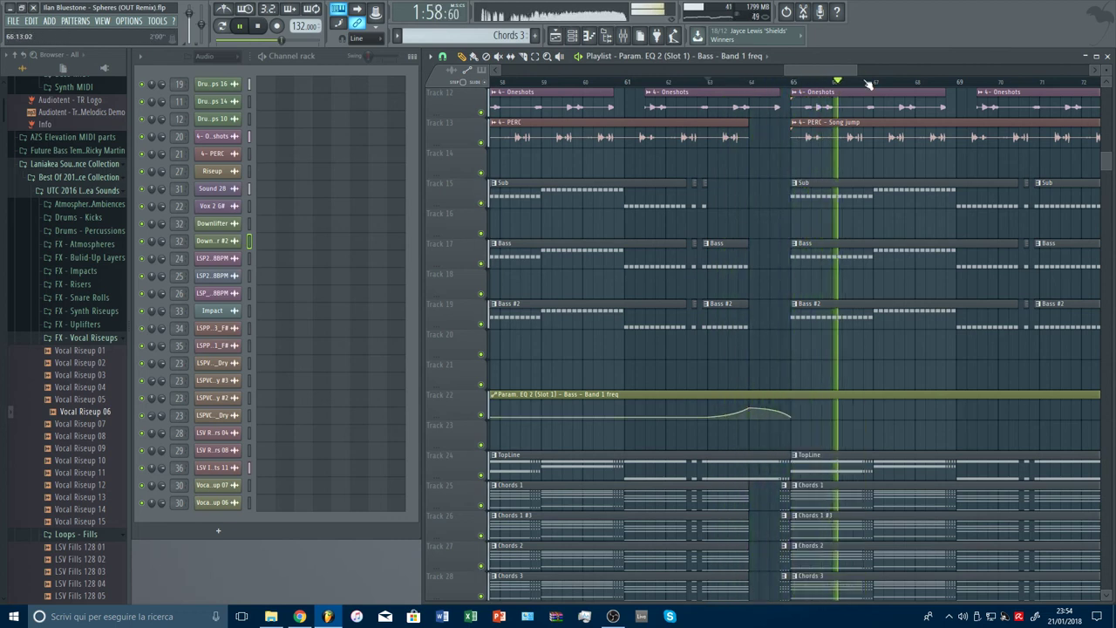
Extend the Bass Band 1 freq automation to bar 85, rising from bar 77 to 81 and falling back to the copied value.
scroll(868, 83, "down", 5)
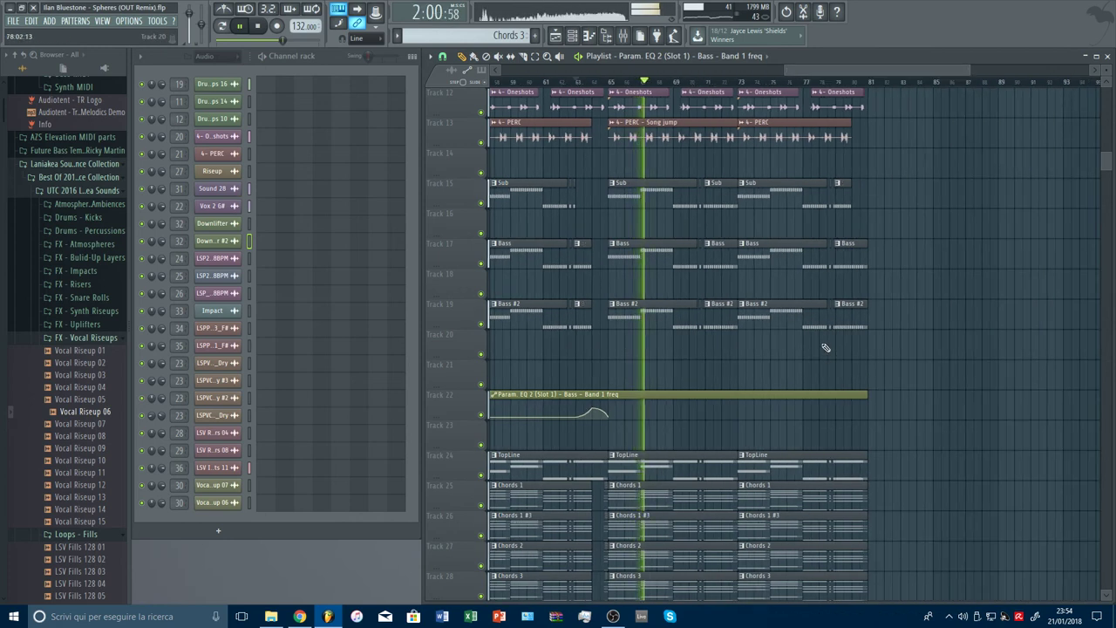
right_click(806, 415)
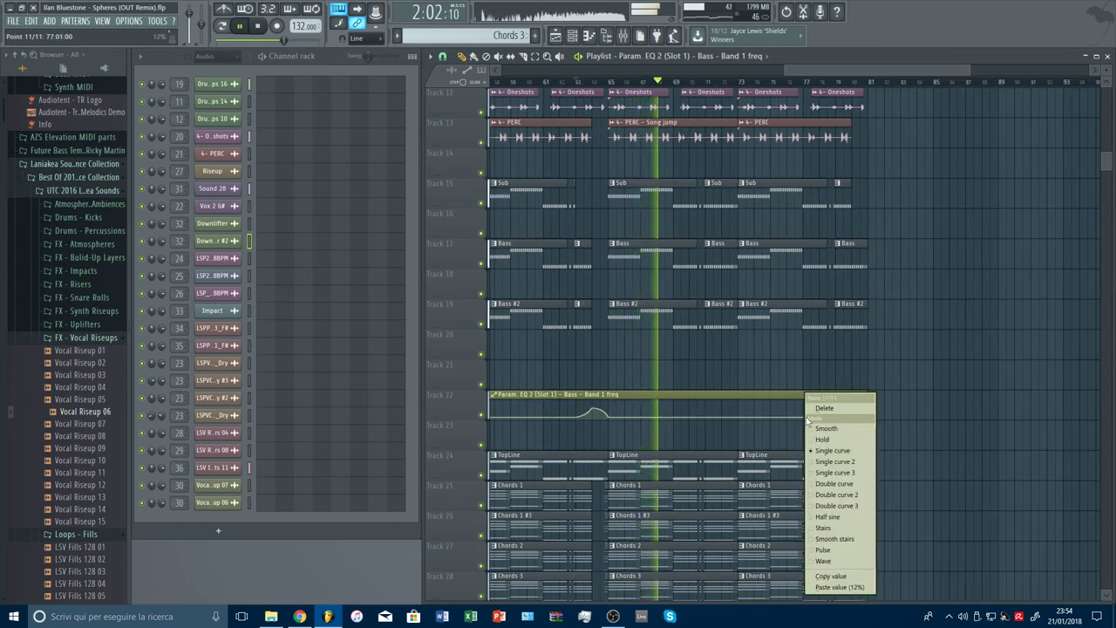
left_click(841, 588)
right_click(868, 407)
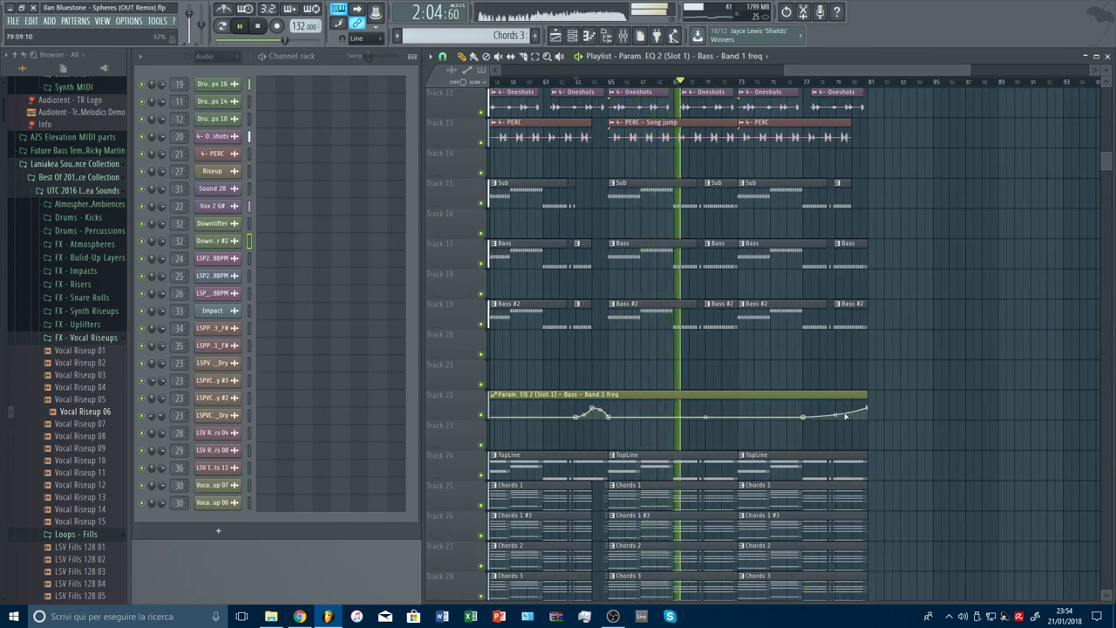
left_click_drag(866, 415, 930, 421)
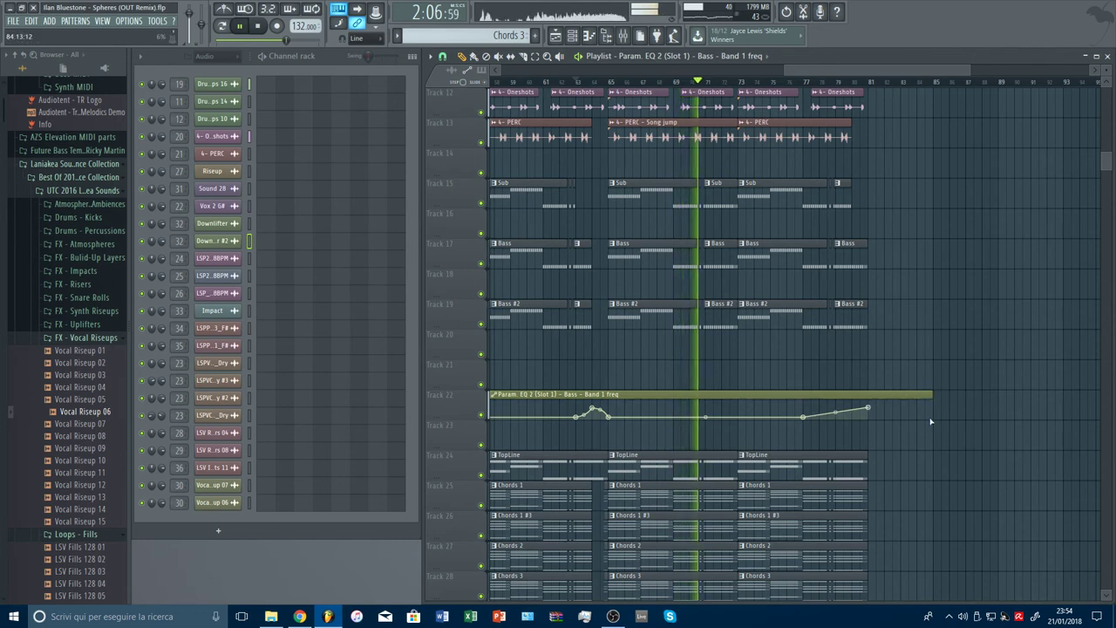
right_click(930, 422)
left_click(968, 580)
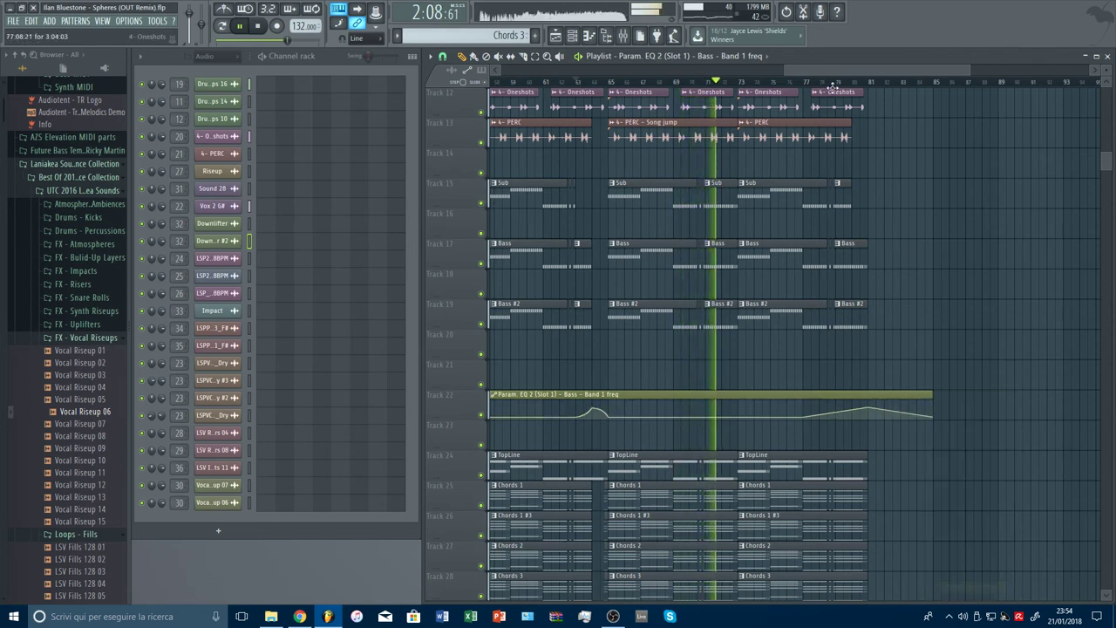
Play the end of the second drop from about bar 78 and raise the automation peak at bar 81 slightly.
left_click(831, 84)
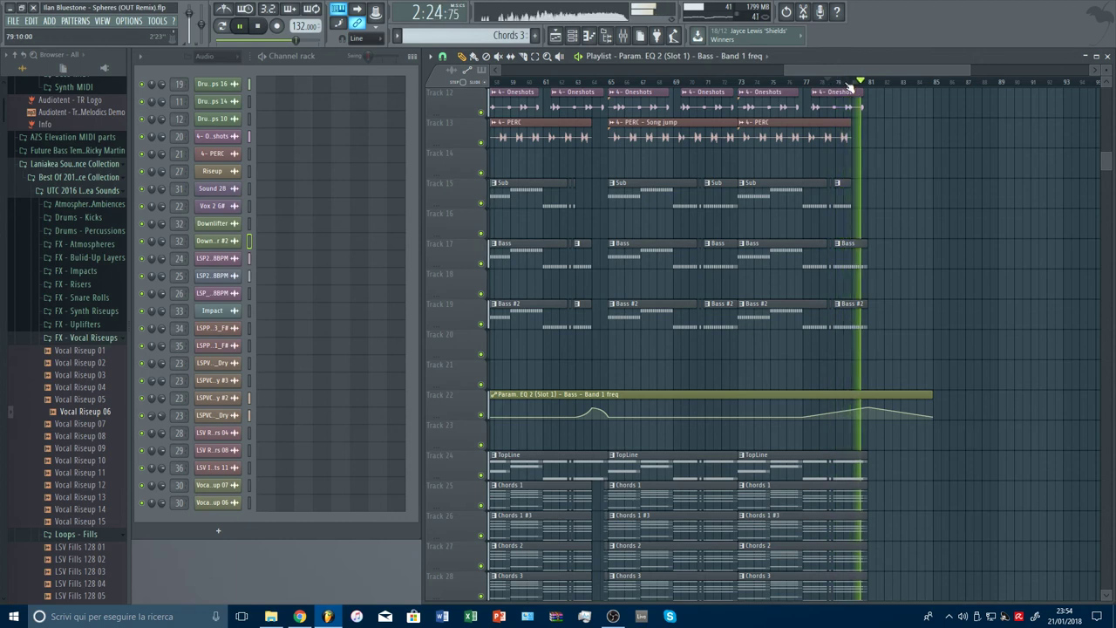
left_click_drag(868, 407, 868, 405)
key("space")
key("space")
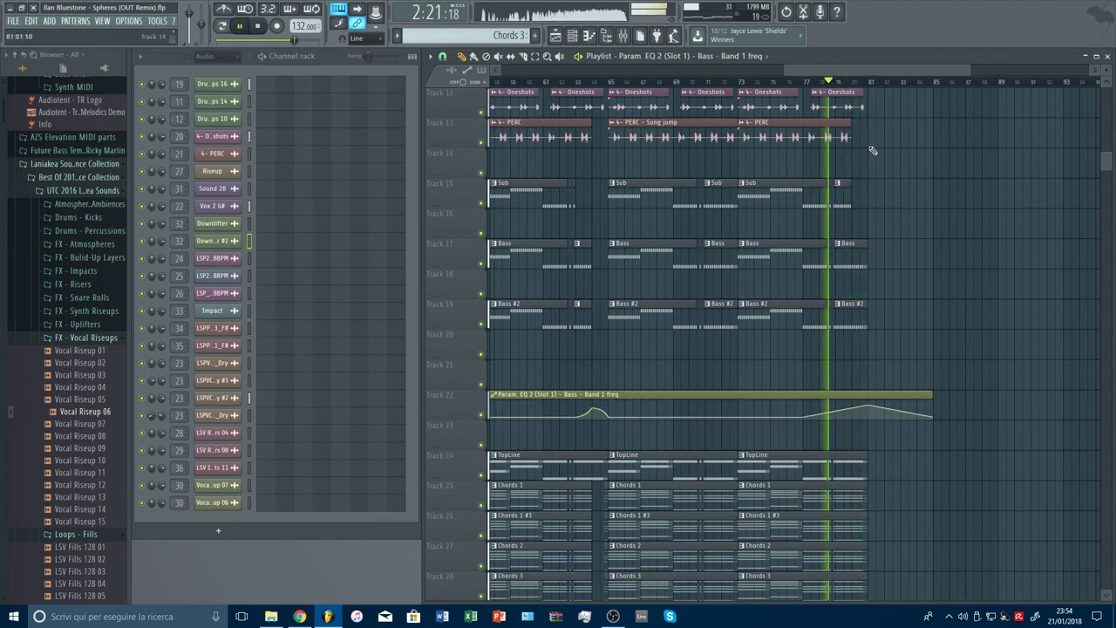
left_click(854, 83)
Shorten the last Bass clip of the second drop to end at bar 80 and play the ending.
scroll(856, 82, "down", 2)
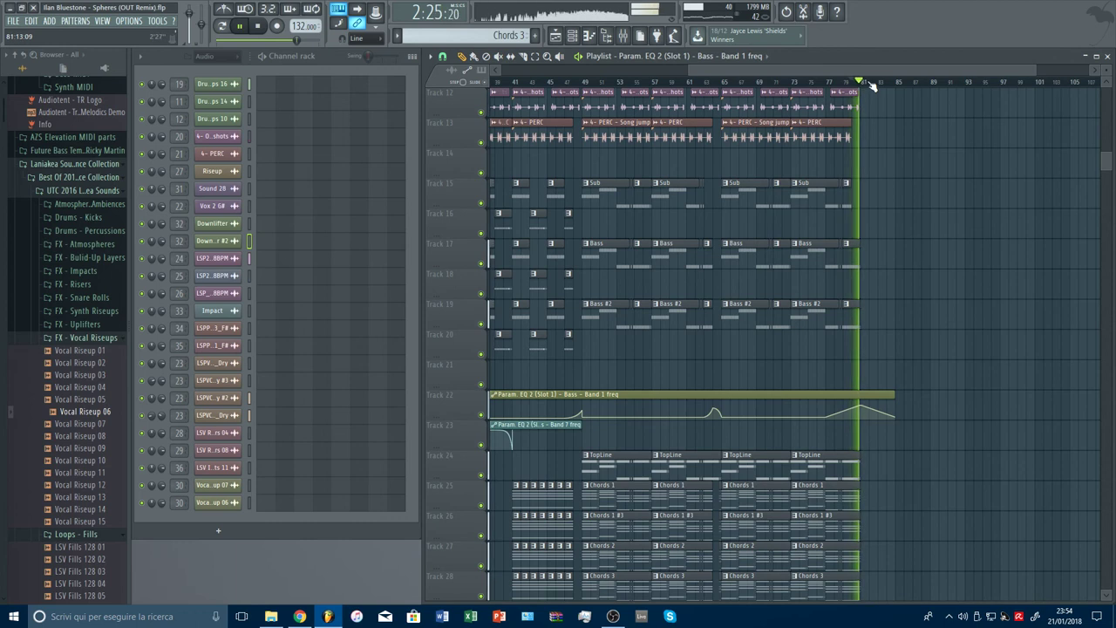
scroll(870, 84, "up", 5)
left_click(783, 82)
left_click_drag(825, 259, 788, 258)
key("space")
key("space")
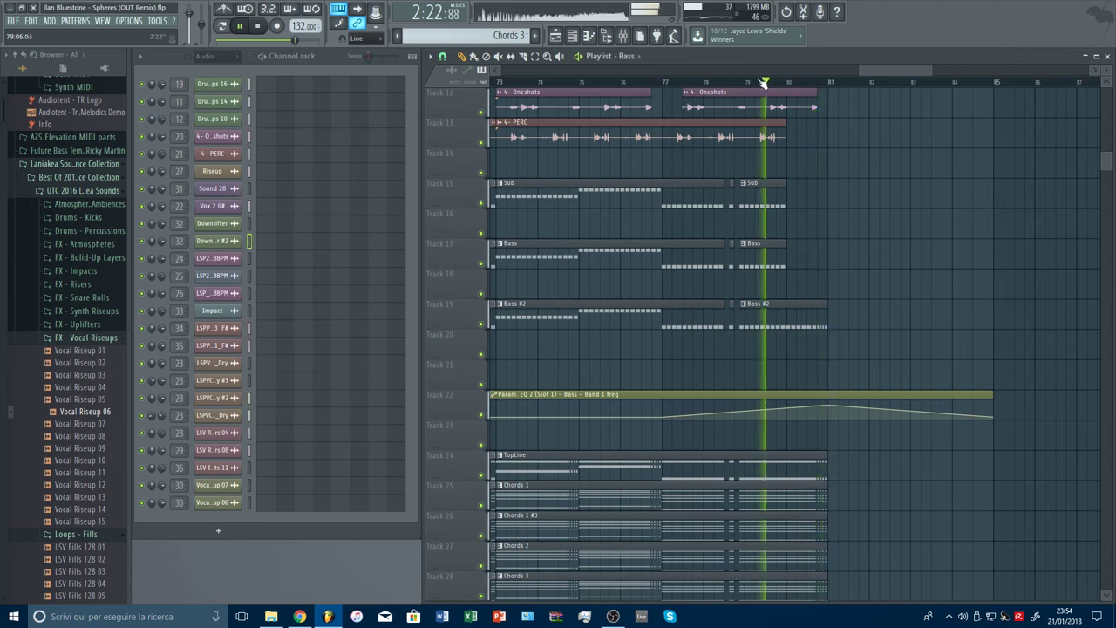
scroll(785, 109, "down", 5)
left_click(896, 192)
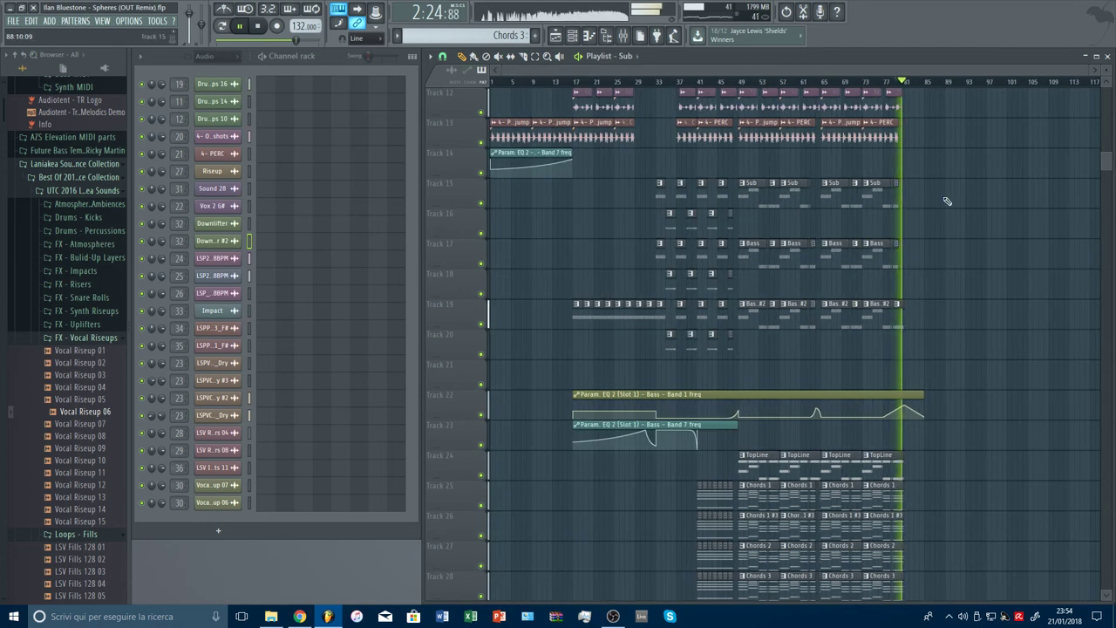
left_click(947, 192)
right_click(948, 193)
left_click_drag(1107, 161, 1106, 132)
scroll(1105, 132, "down", 4)
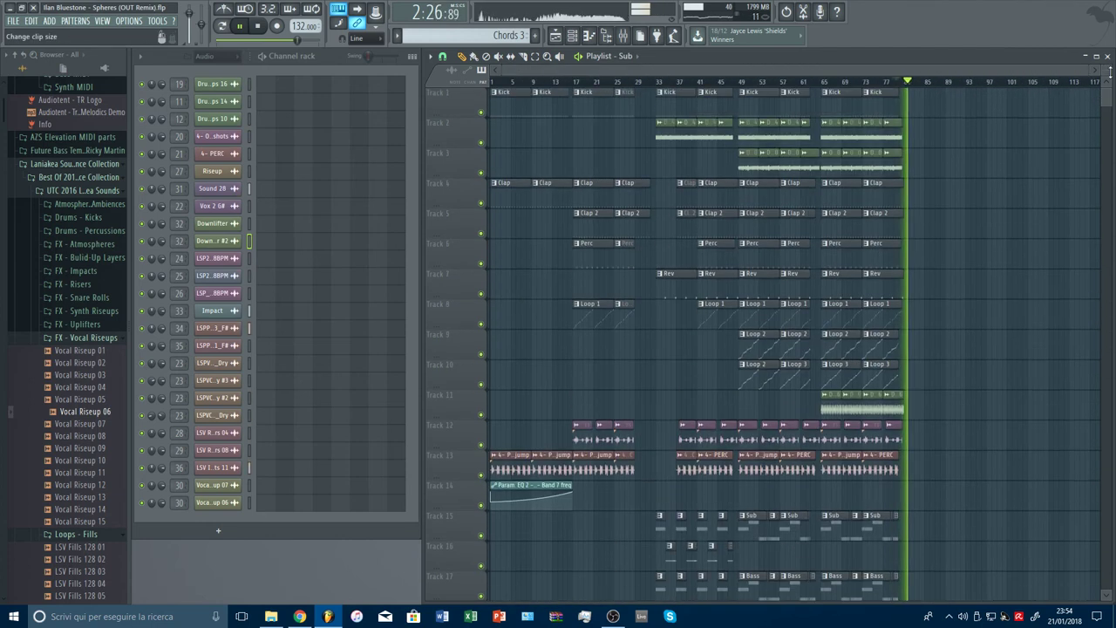
Extend the Chords BUS Band 7 freq automation back to bar 33 and shape a curved fall toward its point at bar 41.
left_click(641, 81)
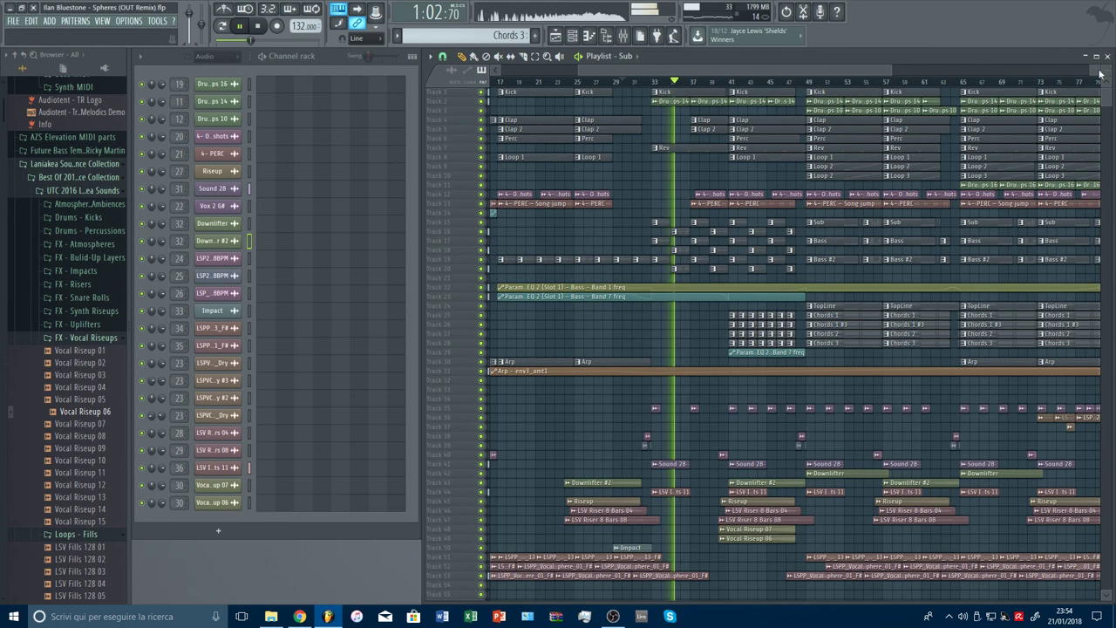
scroll(664, 83, "up", 3)
scroll(763, 342, "down", 6)
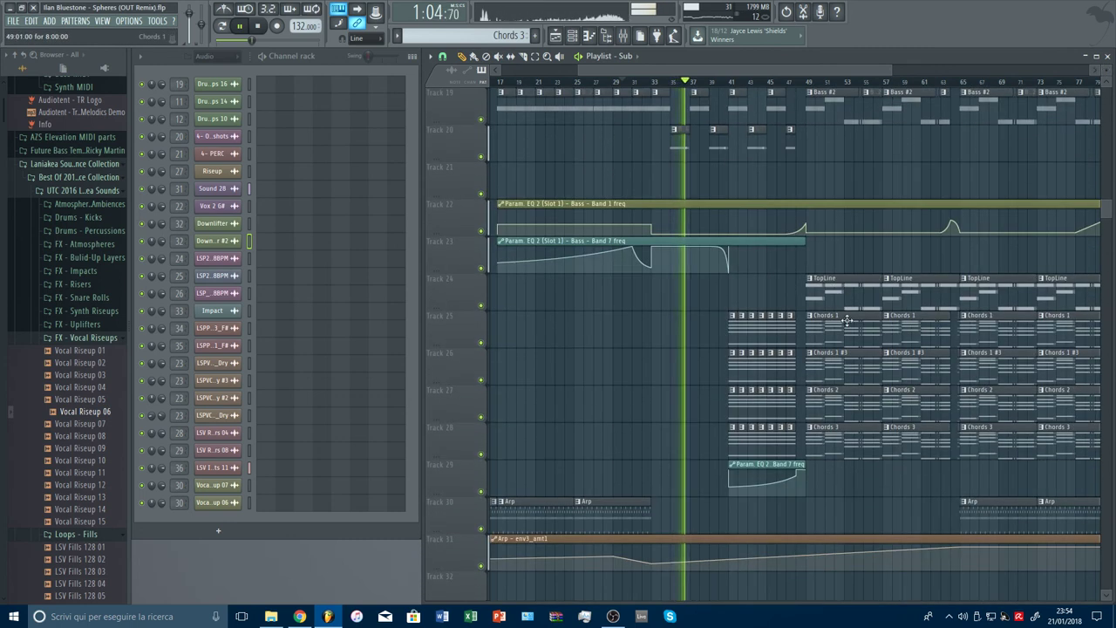
mouse_move(735, 484)
left_mouse_down()
mouse_move(658, 486)
mouse_move(729, 486)
left_mouse_up()
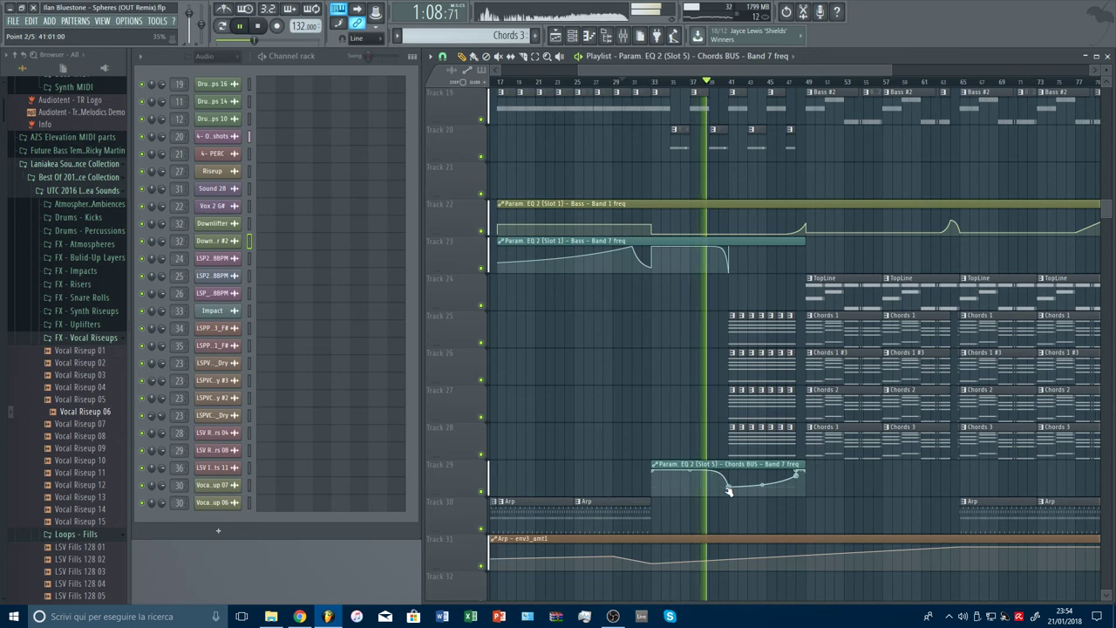
right_click(691, 473)
Copy the first four chord clips on Tracks 25 to 28 from bar 41 to bar 33 and play the passage.
left_click(534, 56)
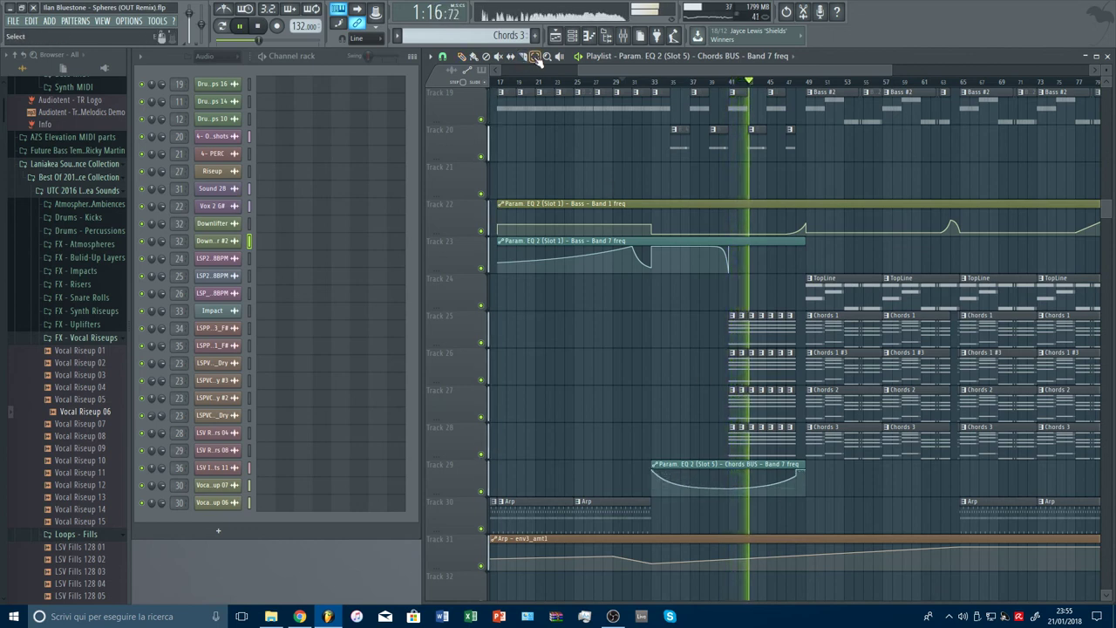
left_click_drag(723, 335, 760, 448)
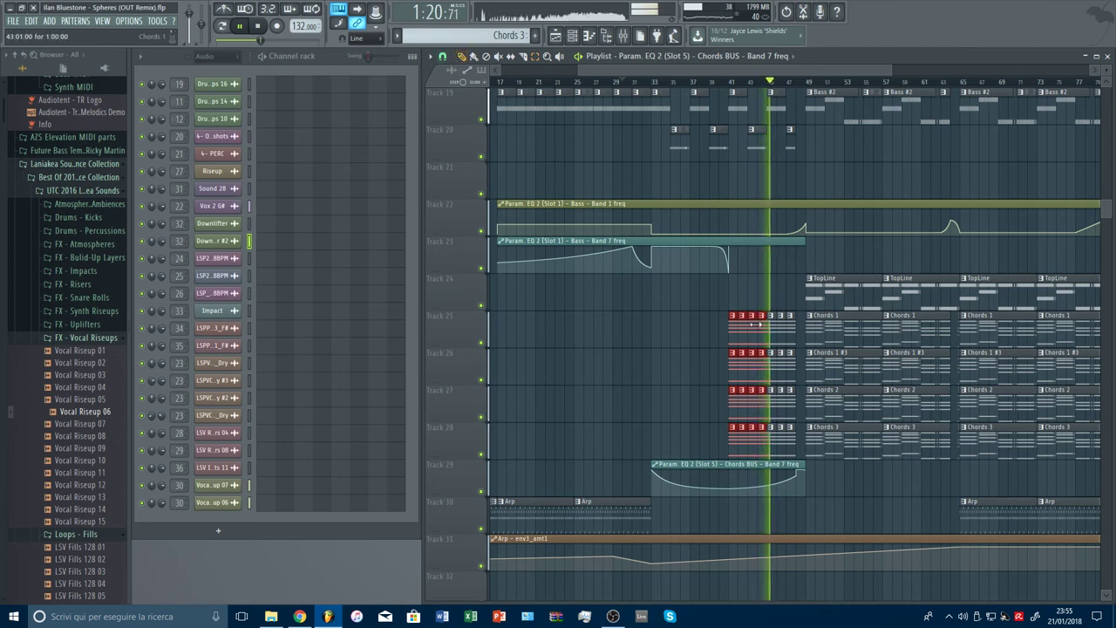
left_click_drag(750, 330, 674, 330)
left_click(644, 87)
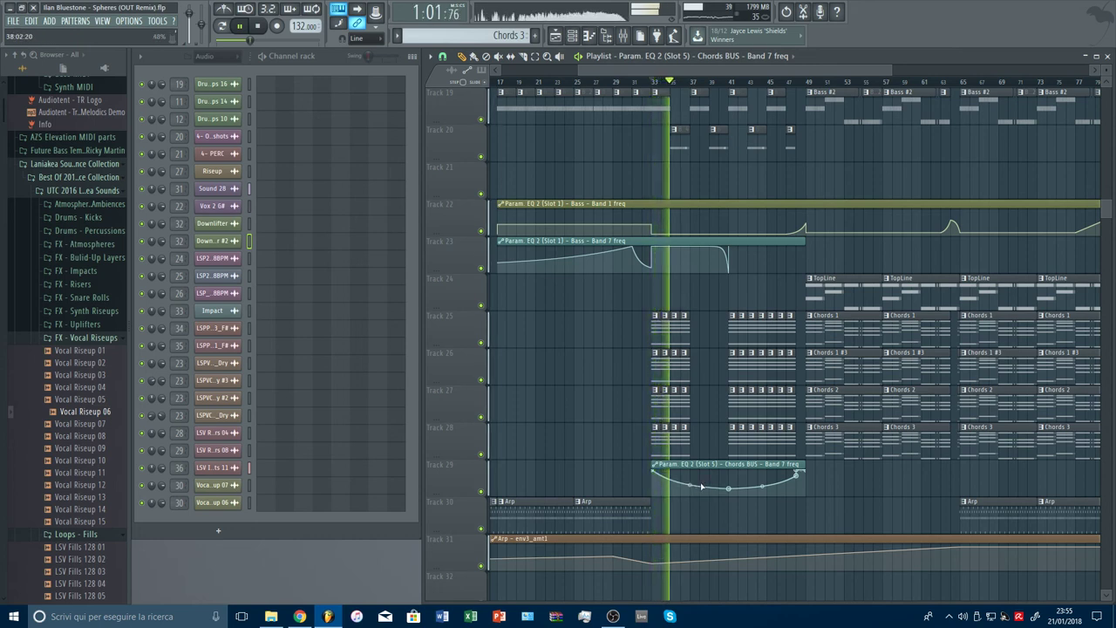
Copy the Chords BUS automation value at bar 41 onto bar 37, curve the fall from bar 33 and play it.
right_click(731, 488)
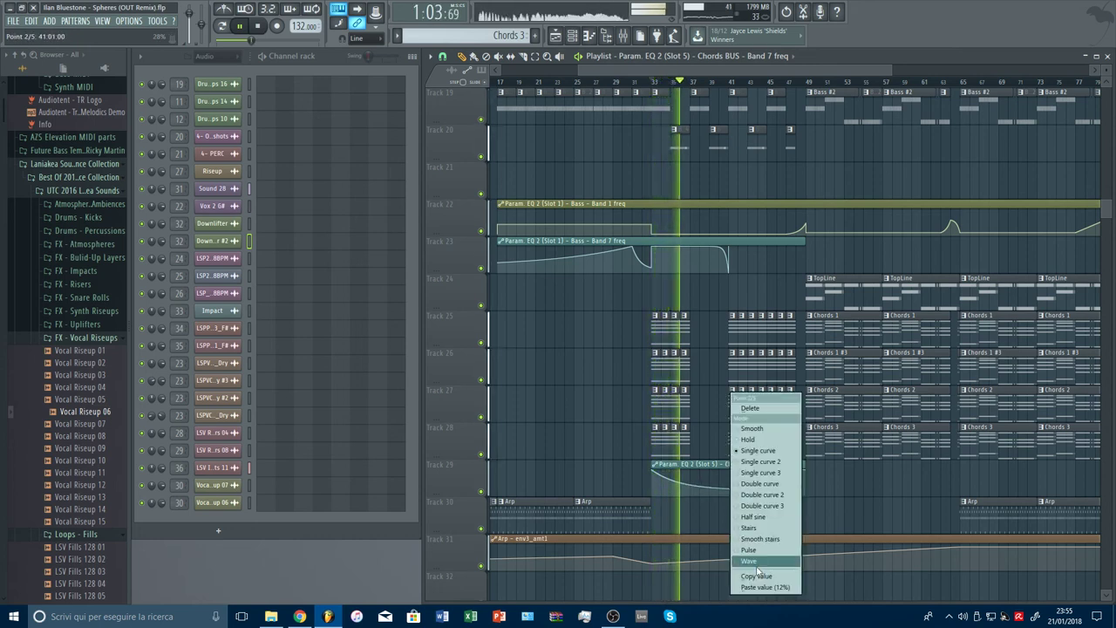
left_click(757, 575)
right_click(692, 496)
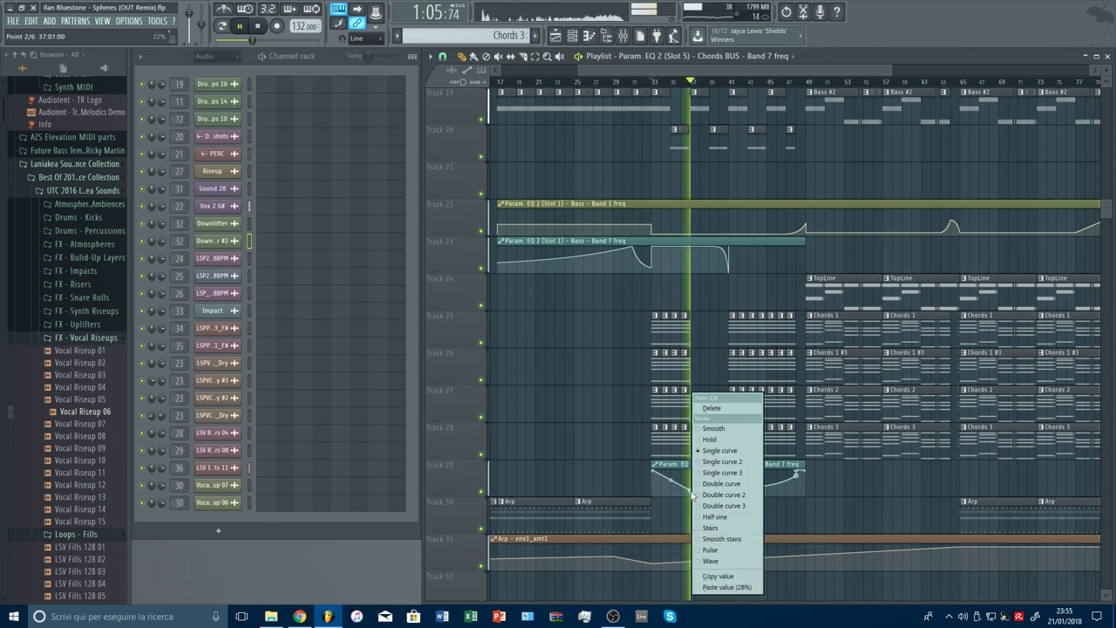
left_click(717, 586)
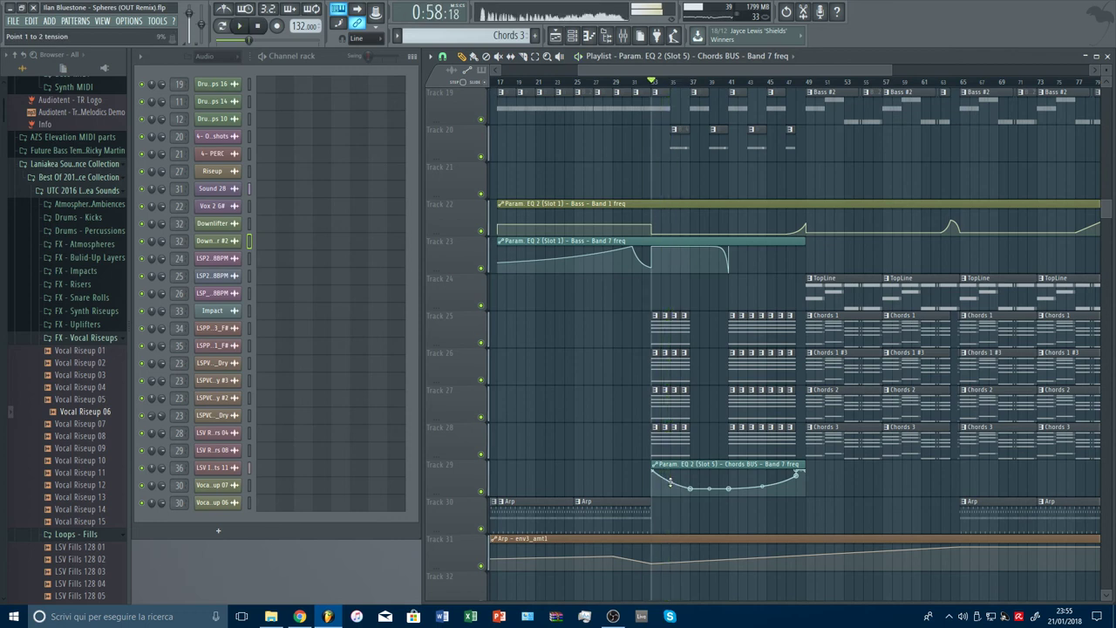
key("space")
scroll(1011, 198, "down", 5)
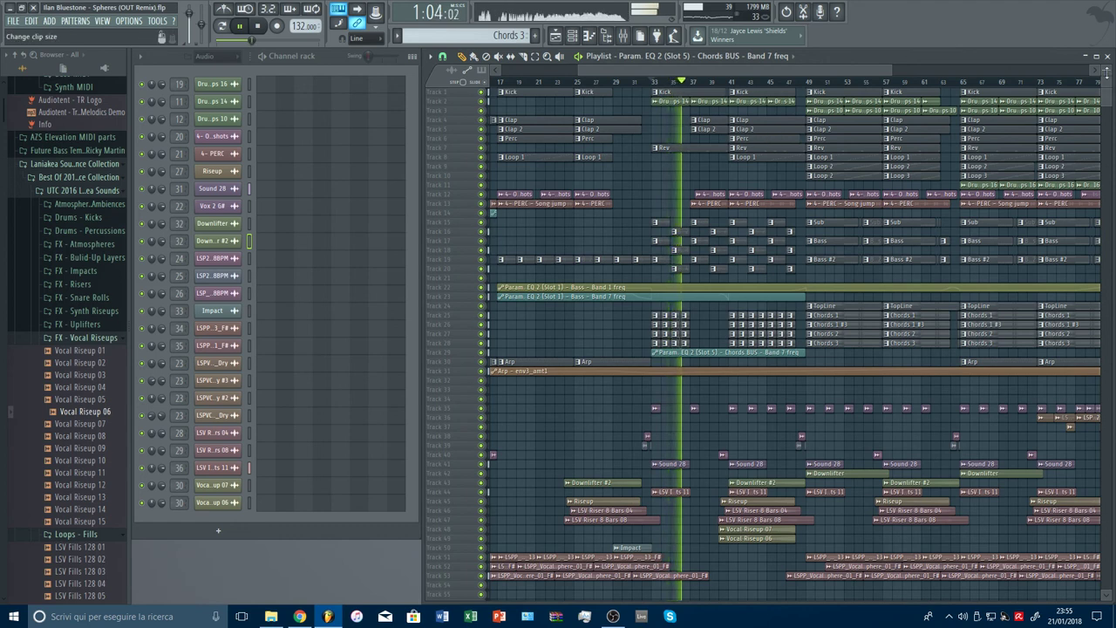
scroll(705, 299, "up", 5)
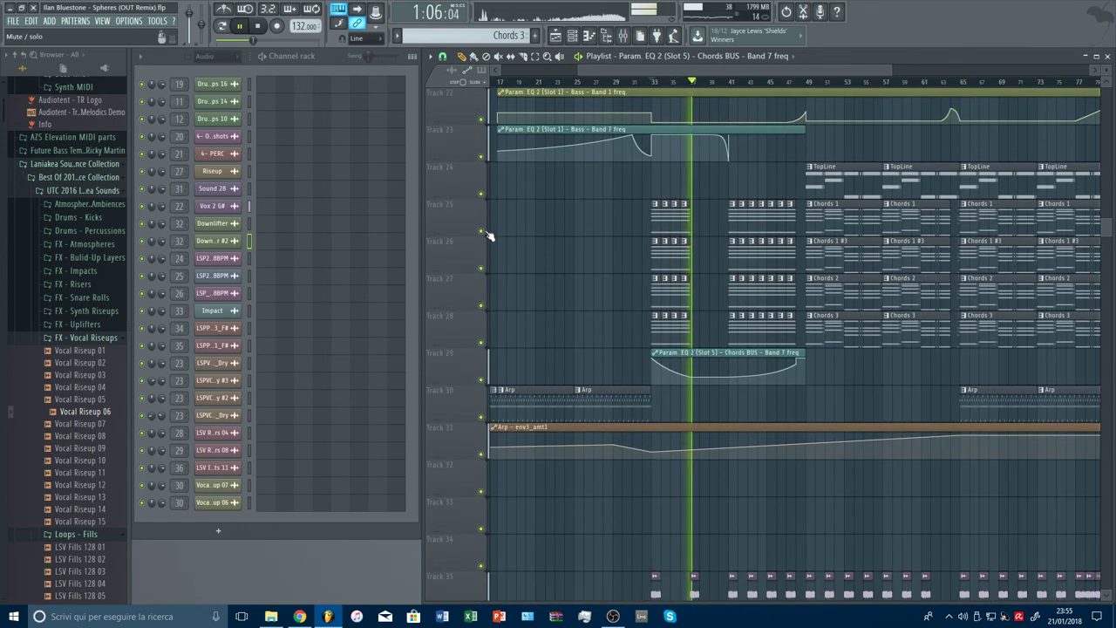
Solo chord Tracks 25 to 28 one at a time from bar 33 and remove the four Chords 3 clips there.
right_click(486, 232)
right_click(482, 270)
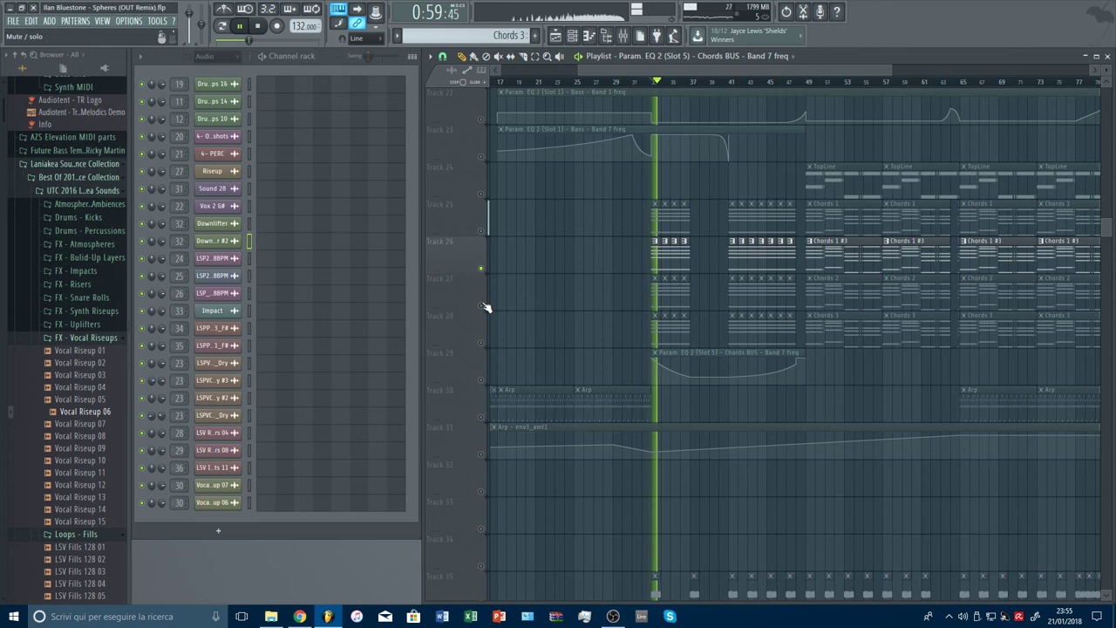
right_click(482, 306)
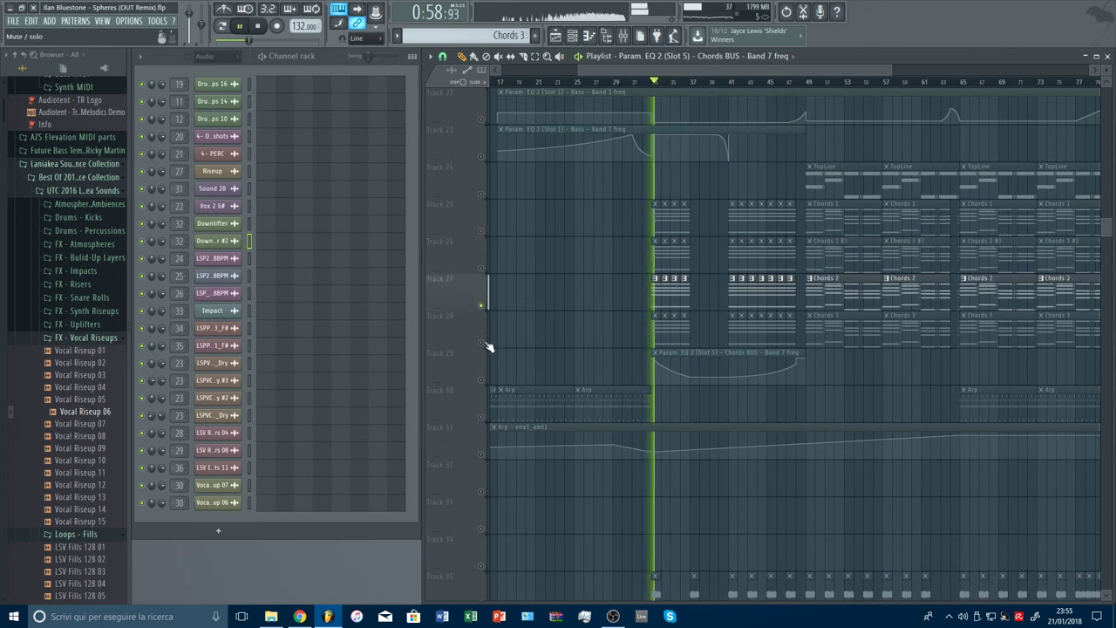
right_click(482, 343)
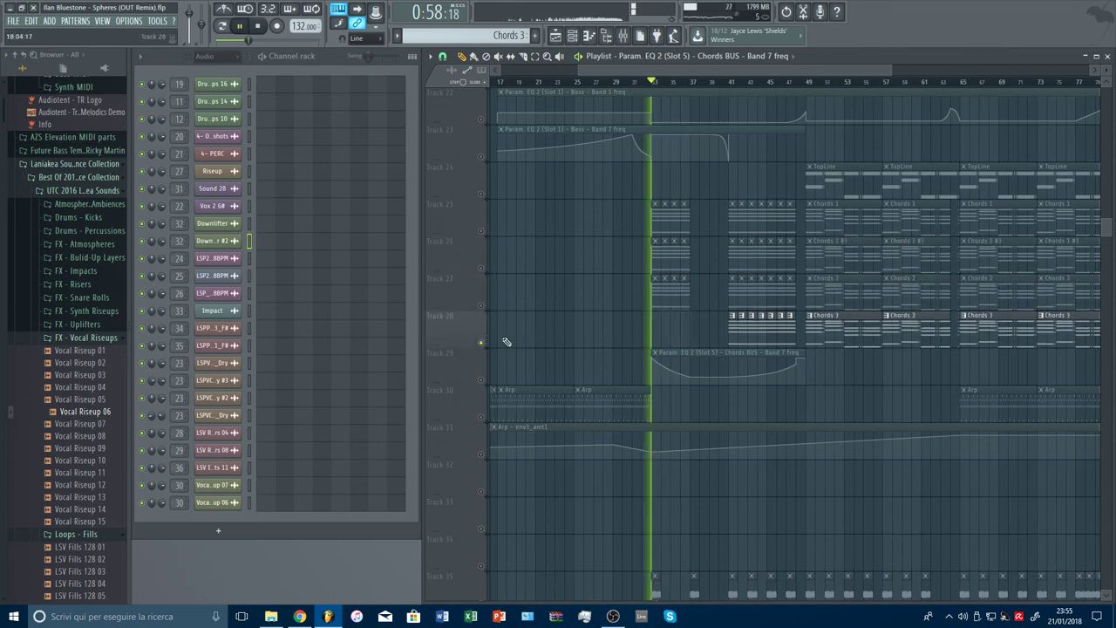
Unmute Tracks 25, 26, 27 and 29 alongside Track 28 and audition the remaining chord layers from bar 33.
left_click(482, 306)
left_click(482, 269)
left_click(482, 232)
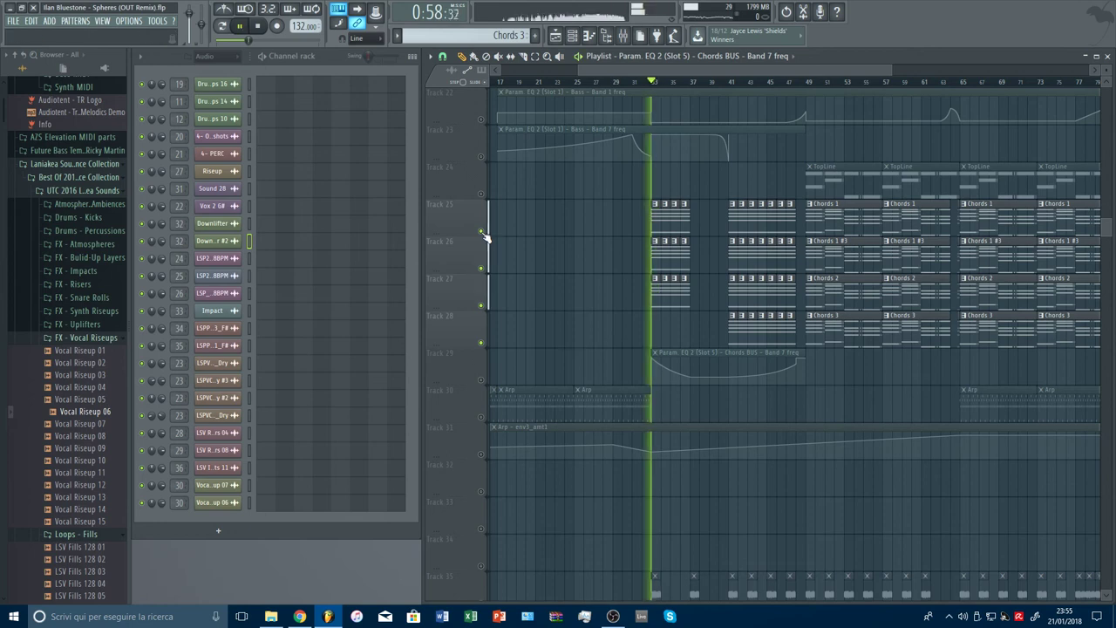
left_click(481, 378)
key("space")
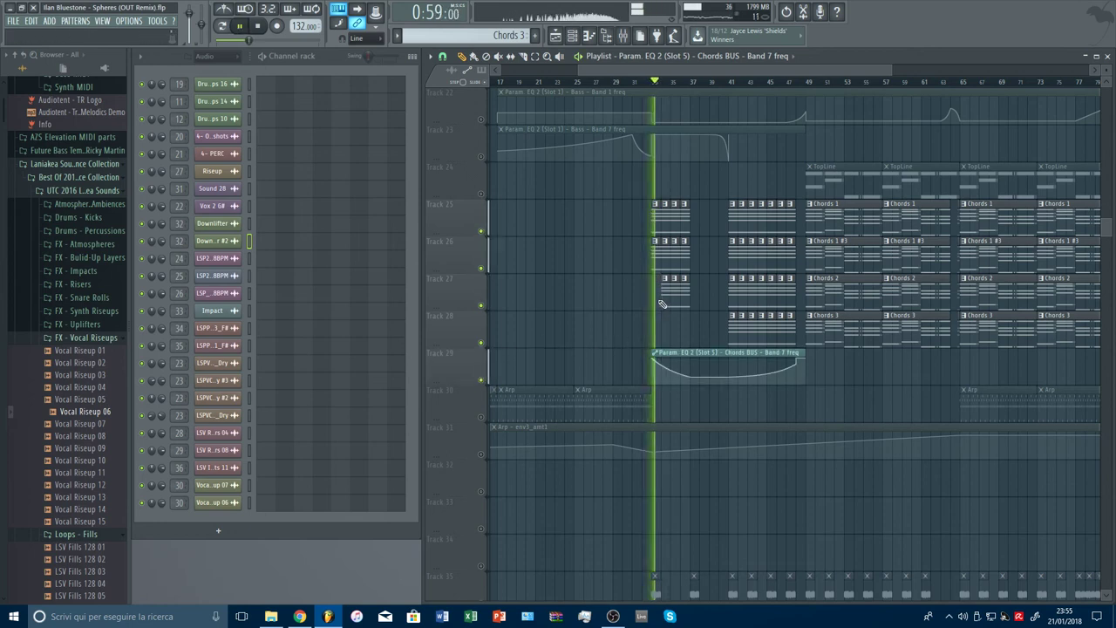
key("space")
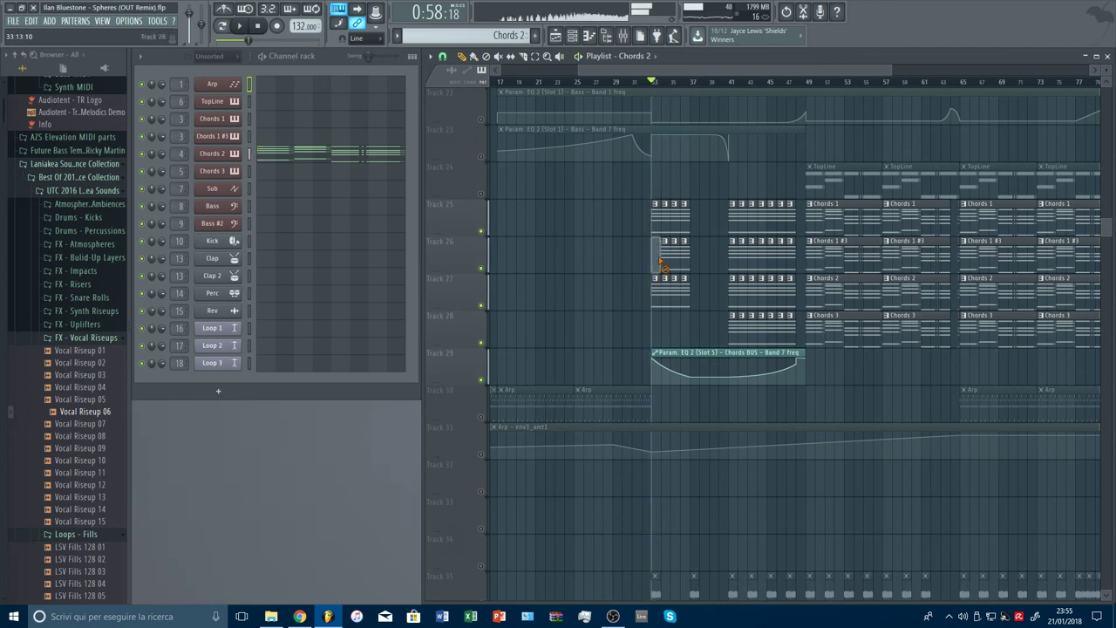
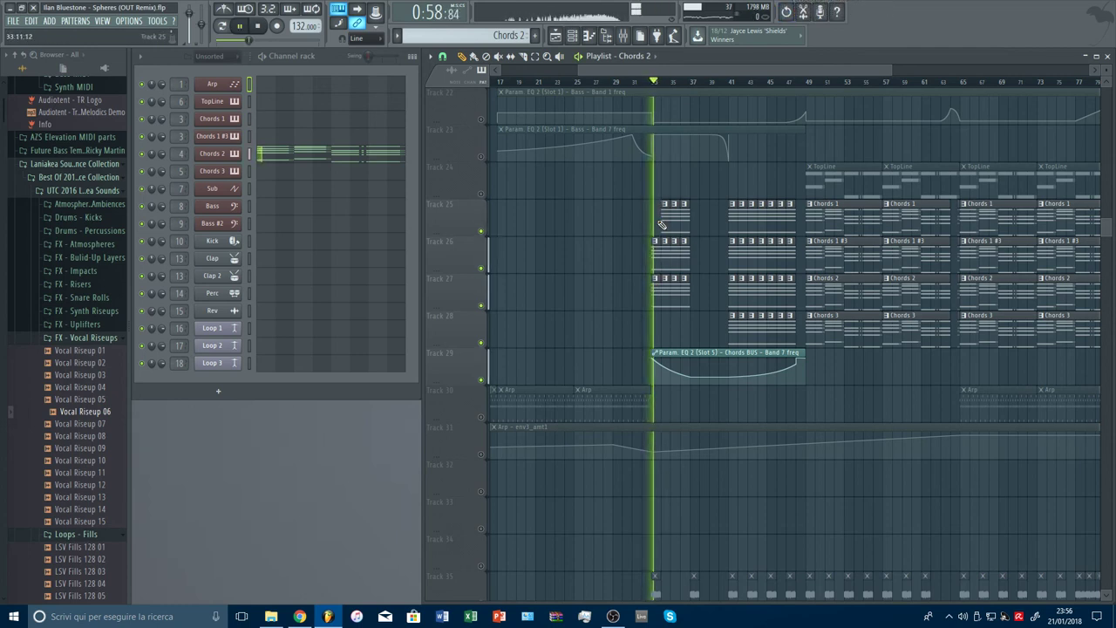
left_click(742, 328)
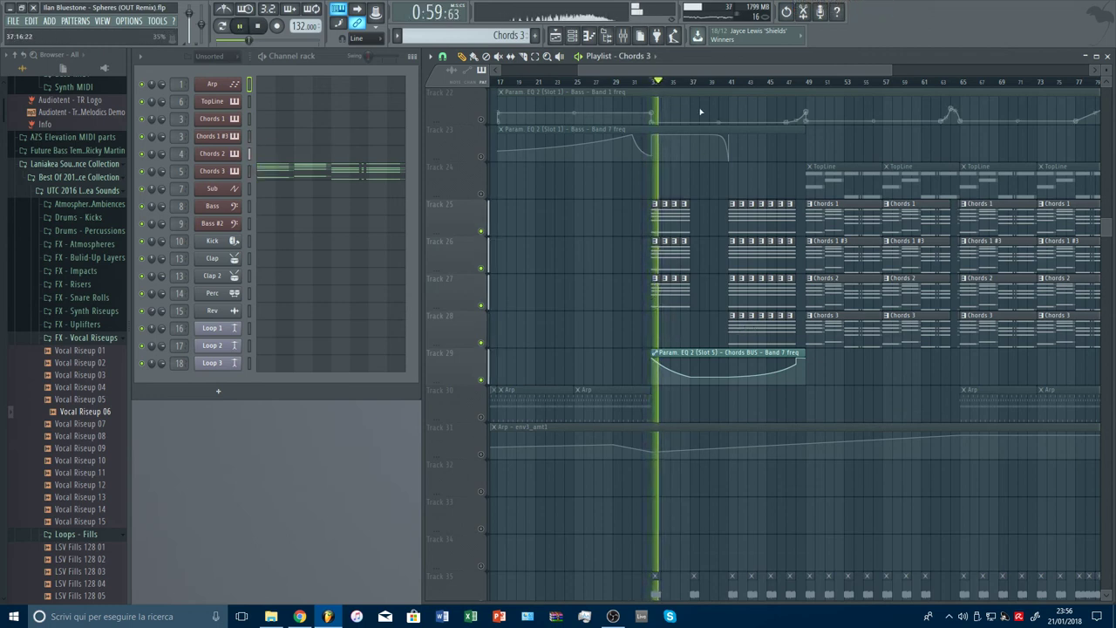
End the track solo so that all playlist tracks play again.
scroll(697, 88, "down", 2)
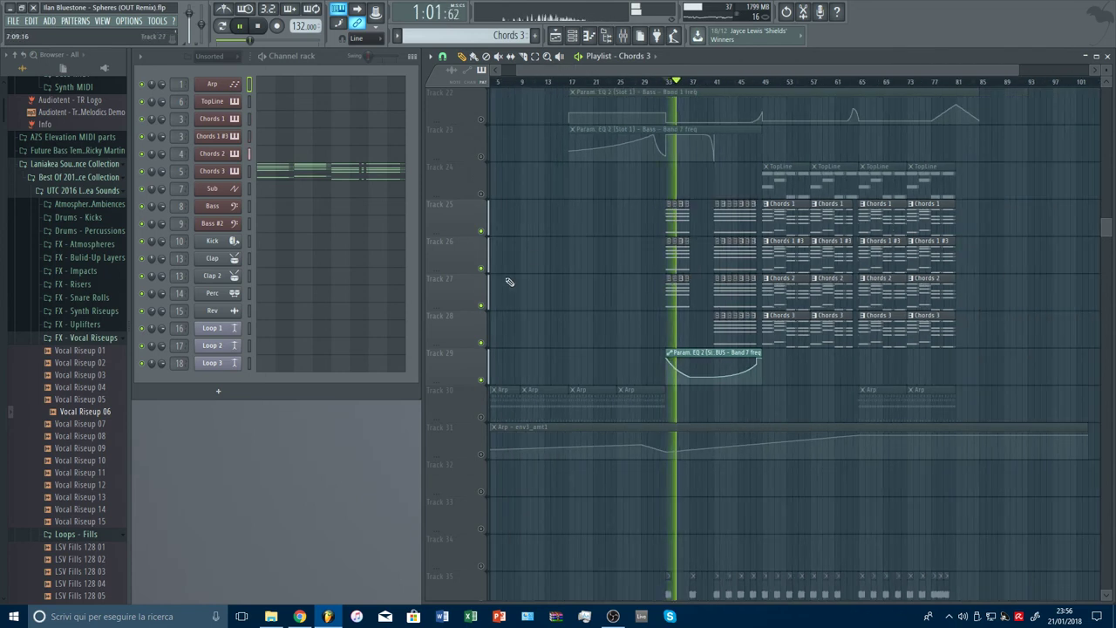
right_click(482, 306)
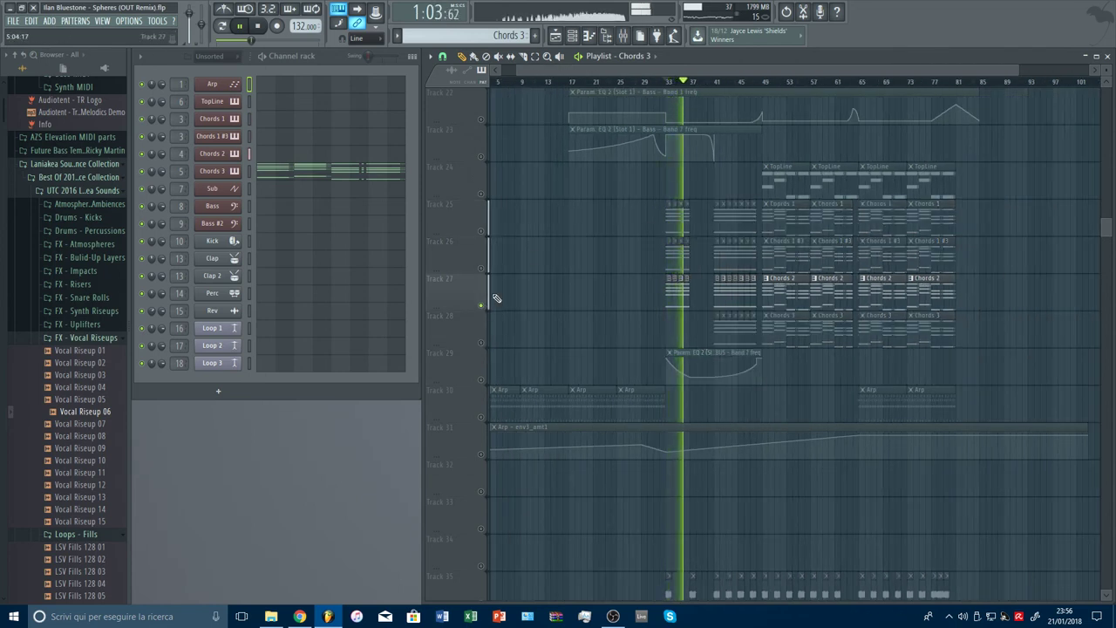
right_click(480, 306)
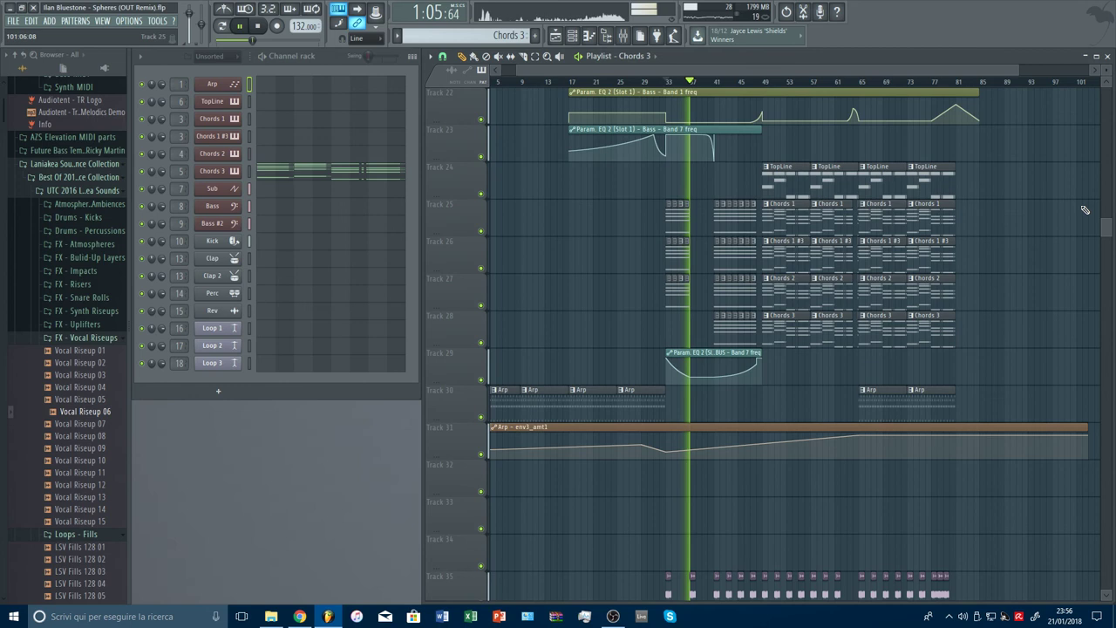
left_click_drag(1105, 228, 1105, 94)
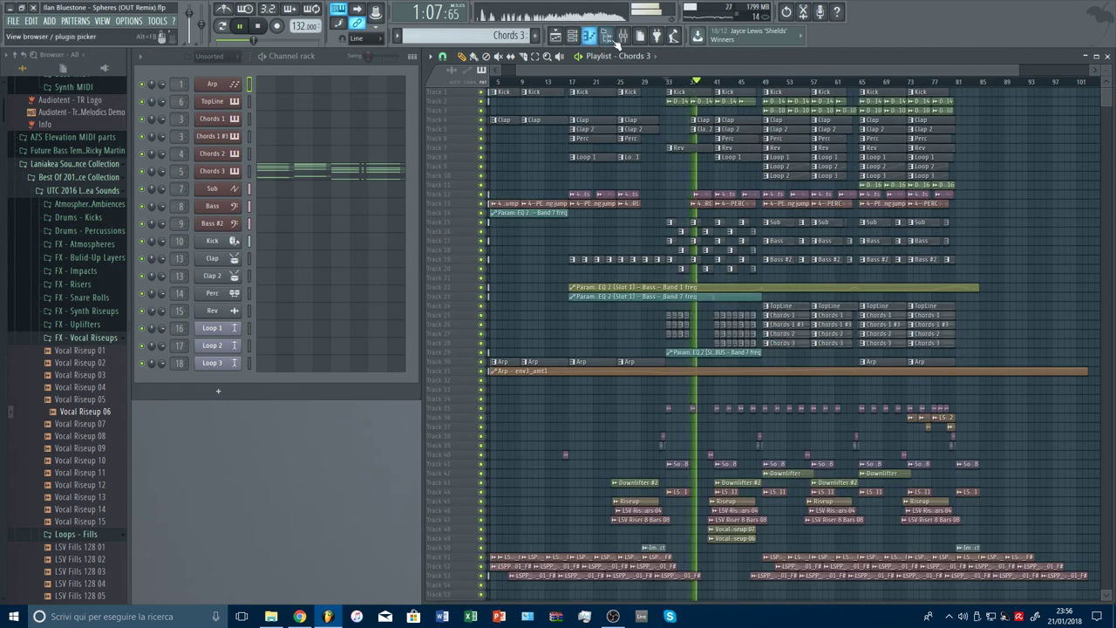
Show the mixer and check the Bass and Kick channels while the build-up after bar 41 plays.
left_click(622, 35)
left_click(394, 327)
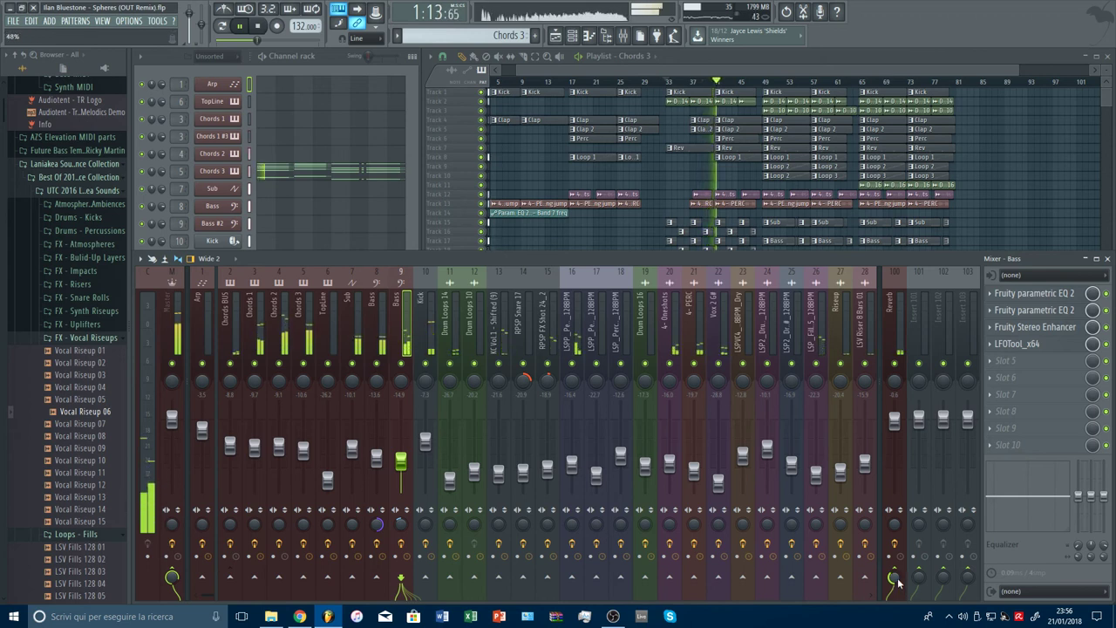
left_click(728, 83)
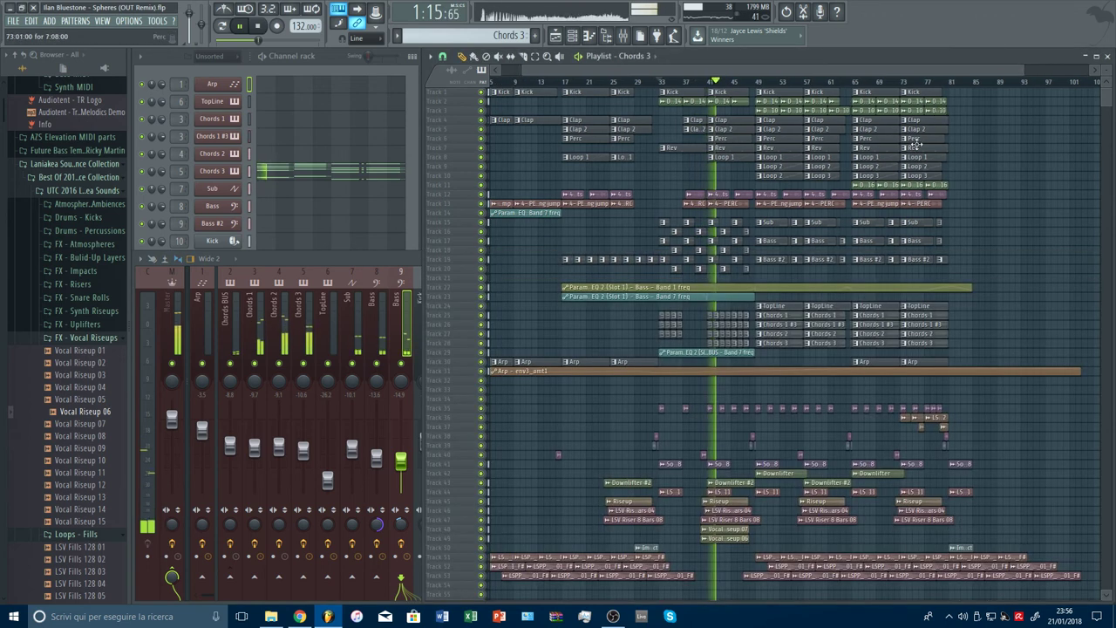
scroll(755, 83, "up", 5)
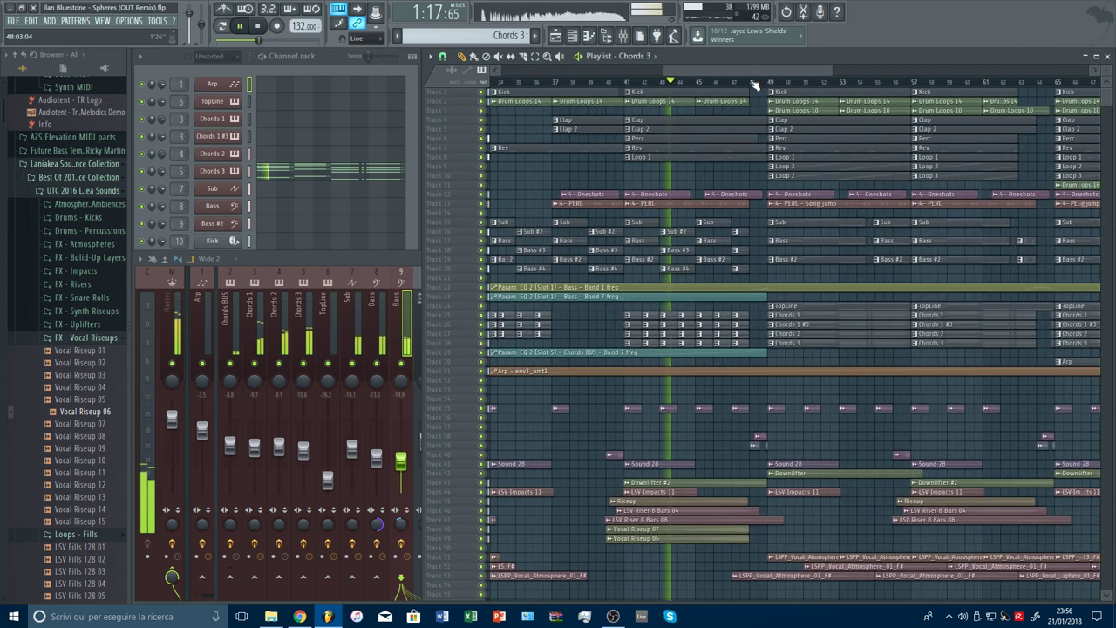
left_click(413, 338)
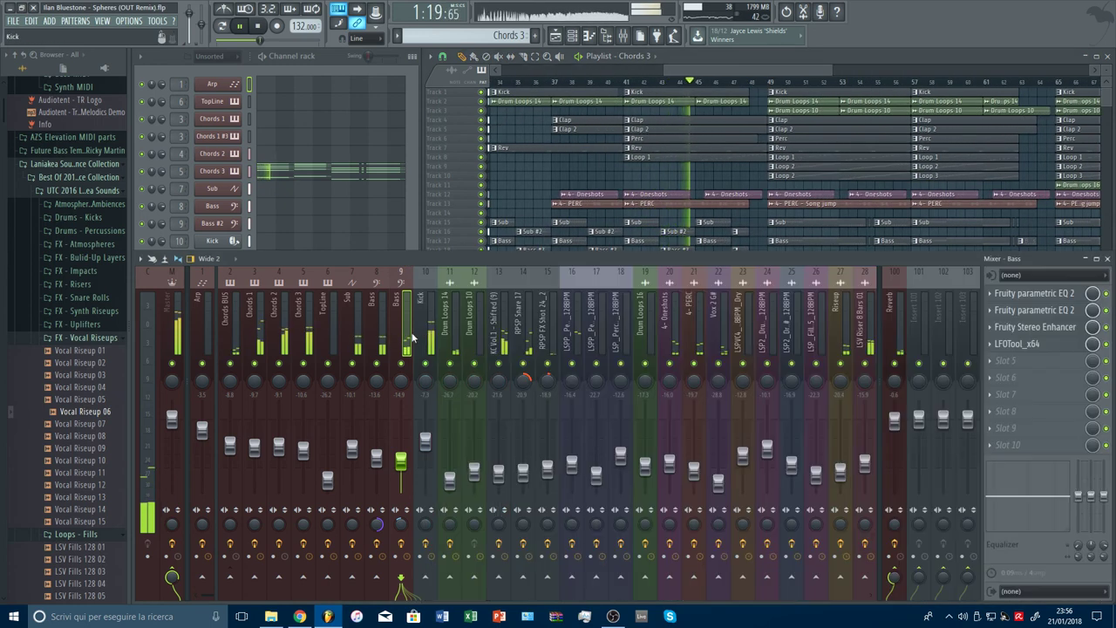
left_click(426, 441)
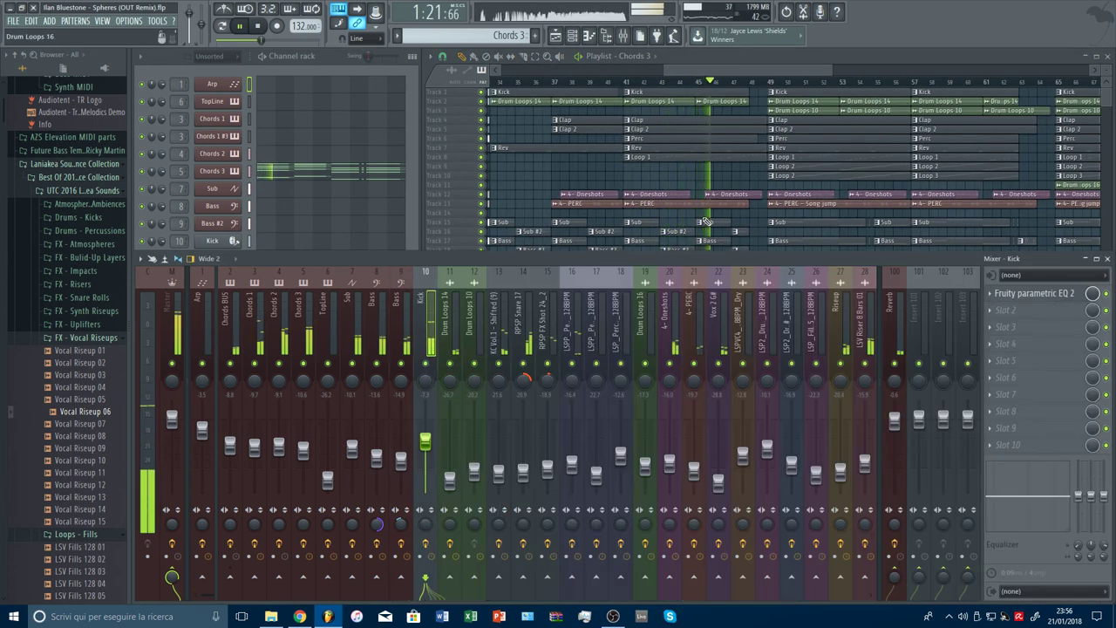
left_click_drag(748, 72, 756, 74)
Copy the Vocal Riseup 07 and Vocal Riseup 06 clips to the build-ups leading into bars 33, 65 and 81.
scroll(764, 84, "down", 4)
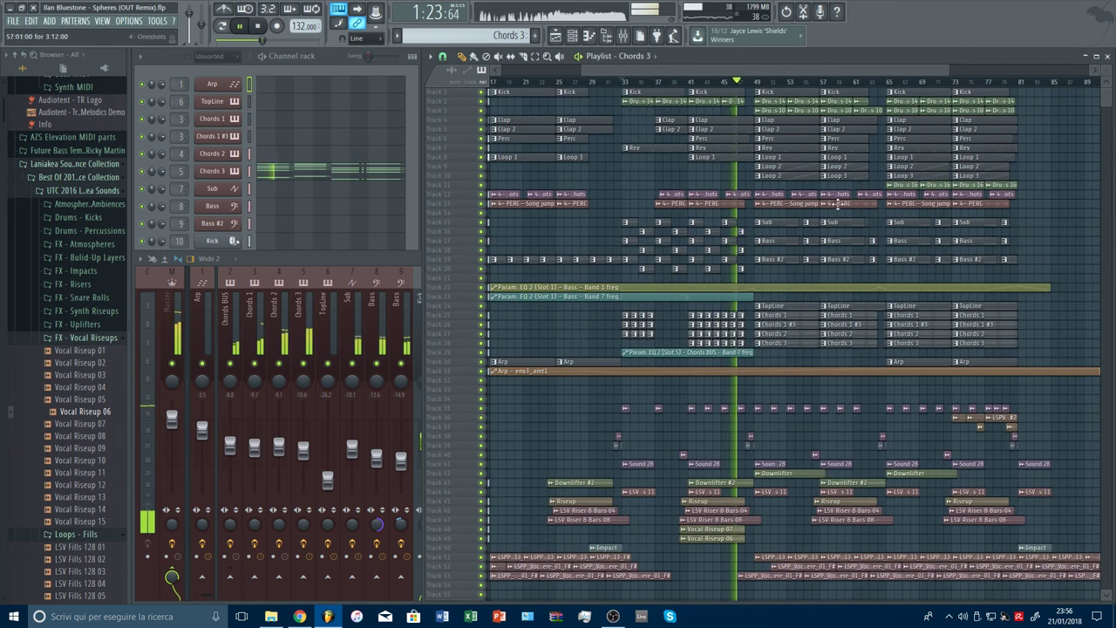
scroll(852, 245, "down", 4)
scroll(847, 245, "down", 5)
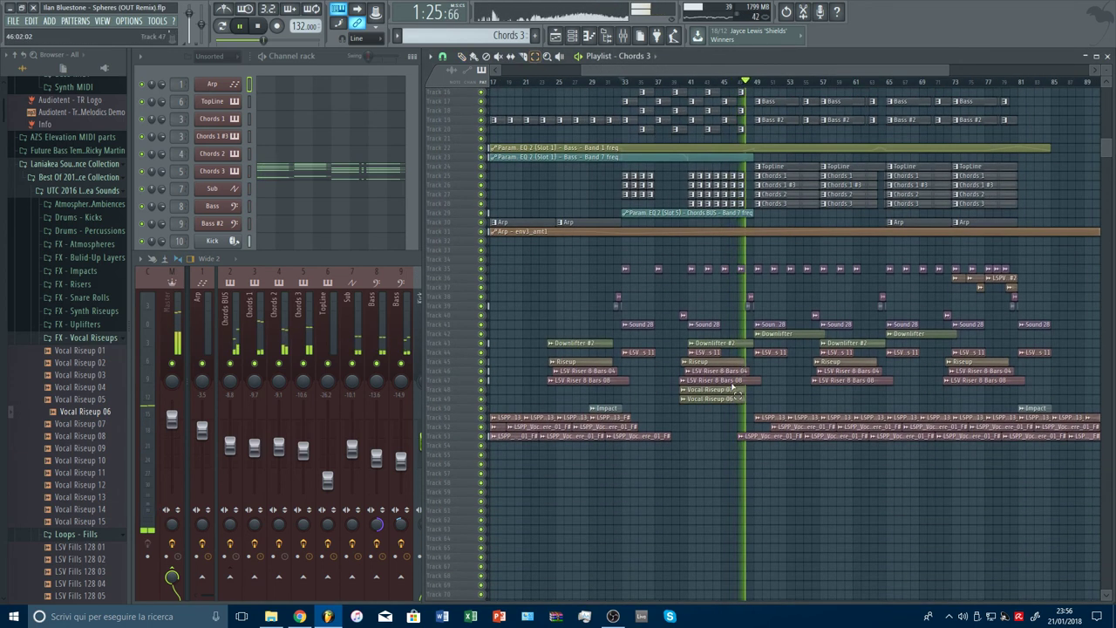
left_click_drag(732, 388, 995, 407)
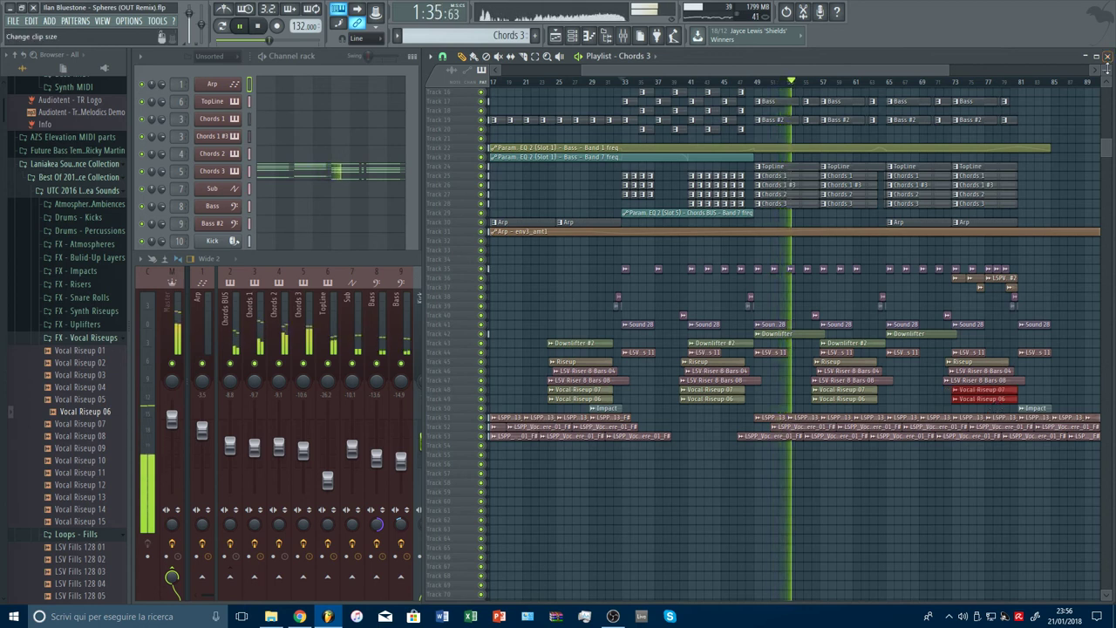
Move the last Riseup, LSV Riser 8 Bars 04 and LSV Riser 8 Bars 08 clips one bar later, toward the bar 81 impact.
scroll(1052, 91, "up", 4)
scroll(1052, 90, "up", 6)
scroll(970, 260, "down", 7)
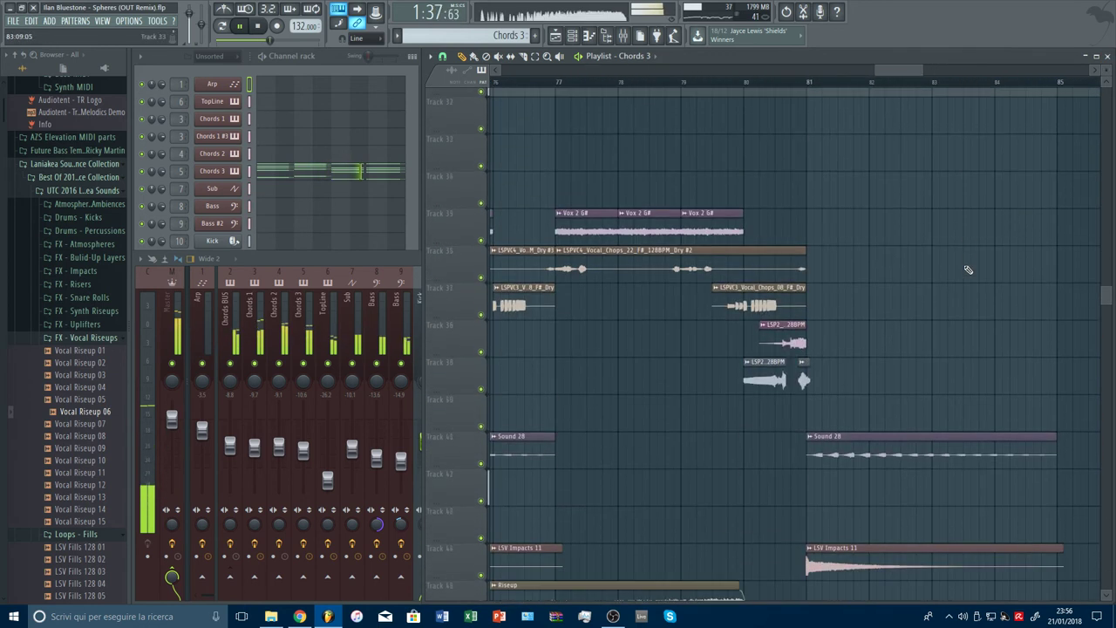
left_click(537, 59)
scroll(733, 351, "down", 3)
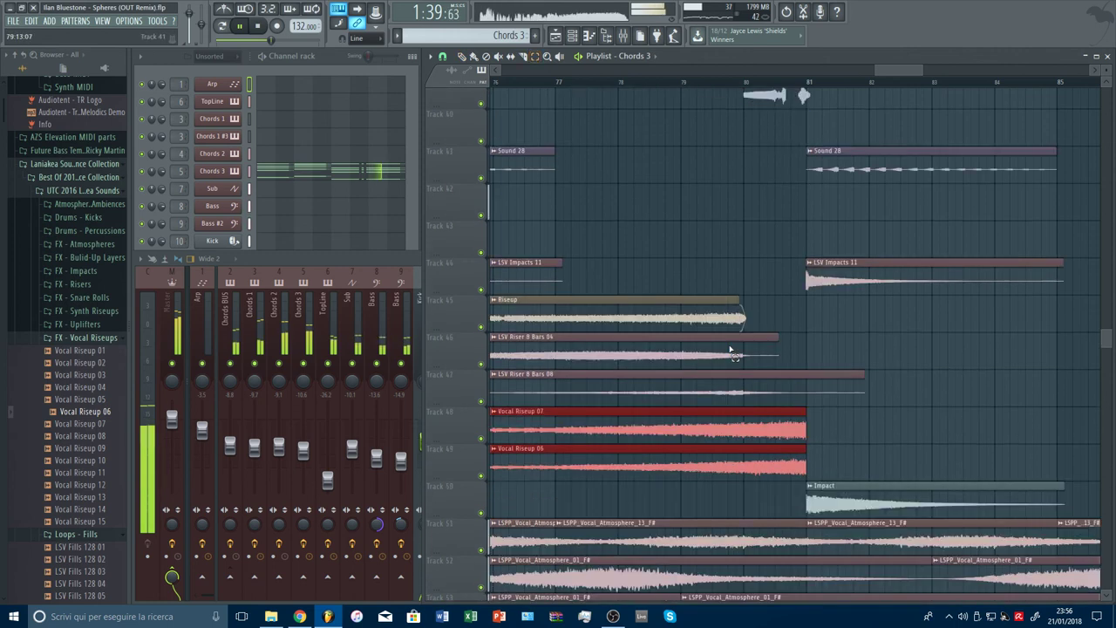
left_click_drag(733, 294, 680, 364)
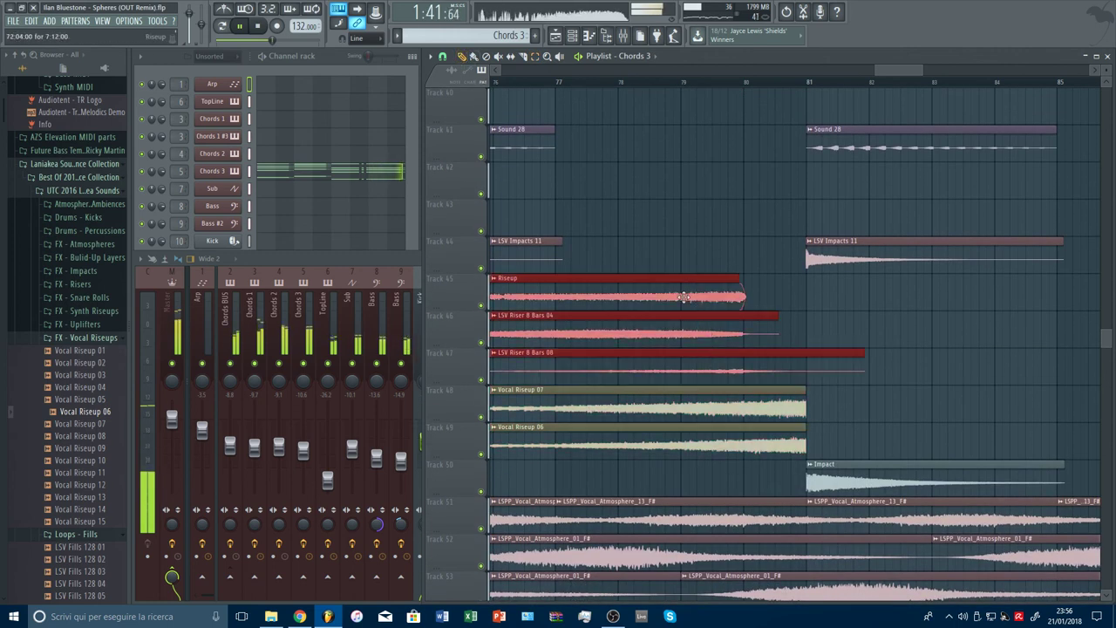
left_click_drag(684, 297, 742, 299)
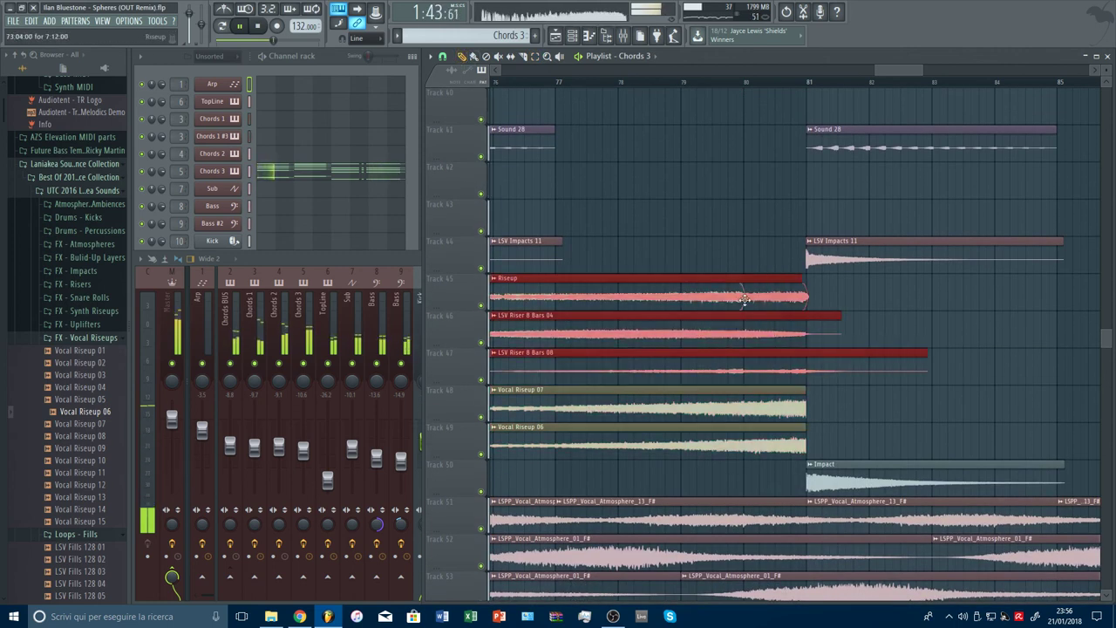
Undo the last small shift of the Riseup and LSV Riser clips before bar 81 and clear the selection.
key("ctrl+z")
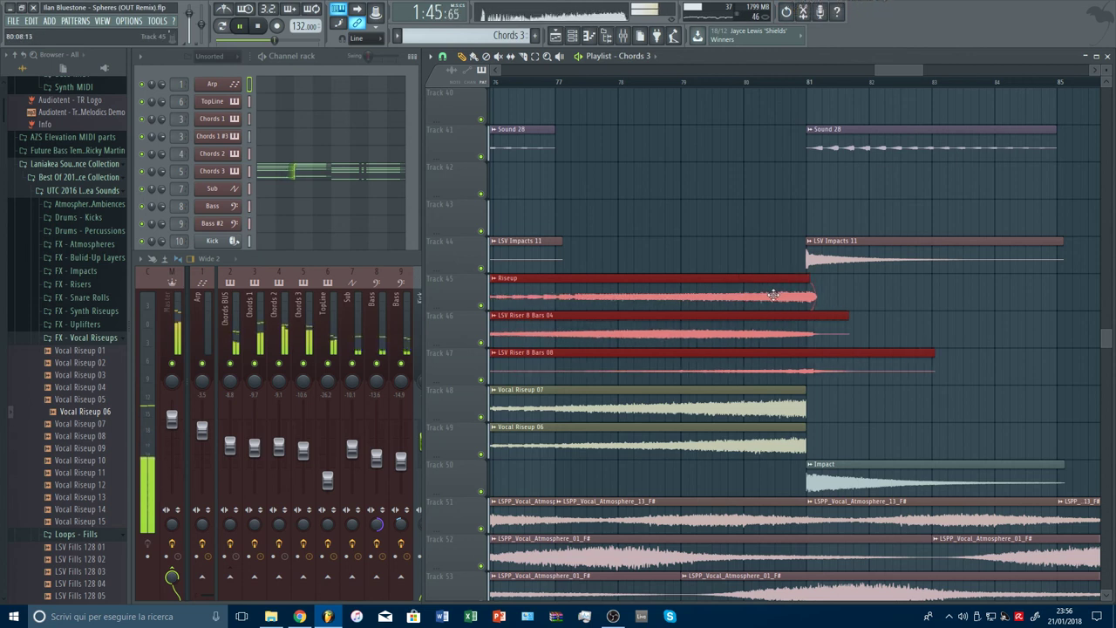
left_click_drag(851, 273, 909, 307)
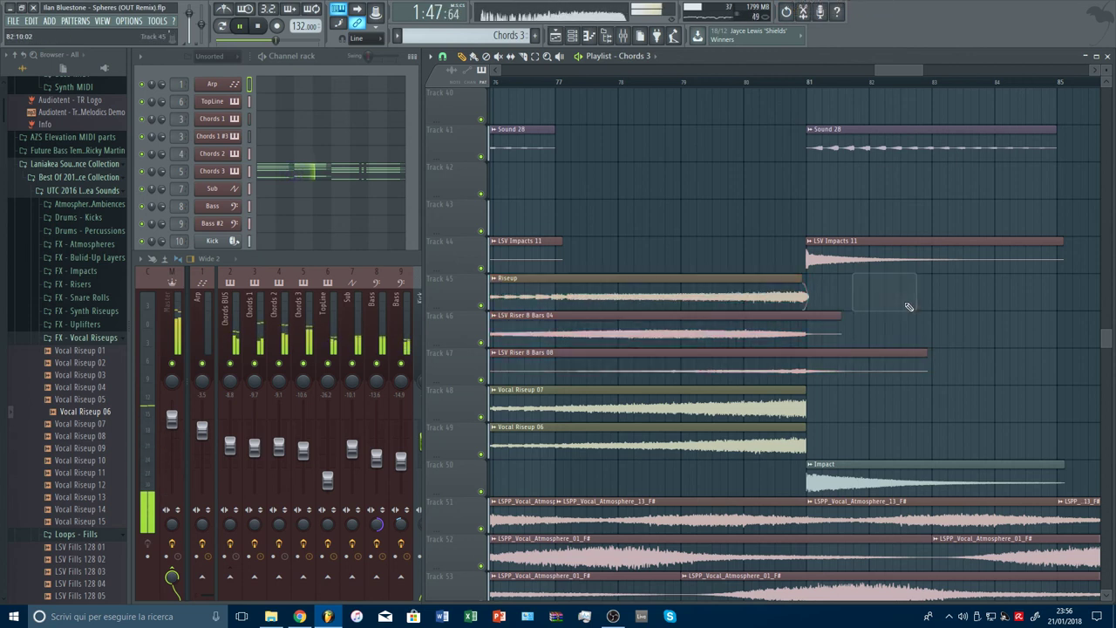
Copy the Downlifter #2 clip to bar 73 so that it leads into the impact at bar 81.
scroll(881, 89, "down", 7)
scroll(942, 261, "up", 4)
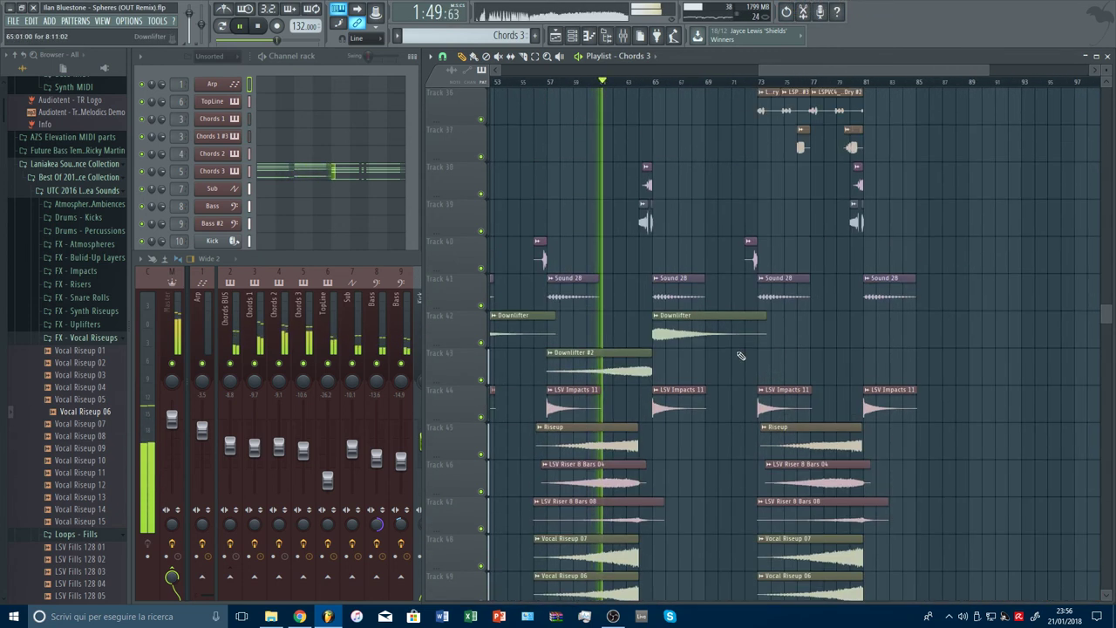
left_click_drag(620, 371, 829, 370)
left_click(924, 371)
right_click(929, 372)
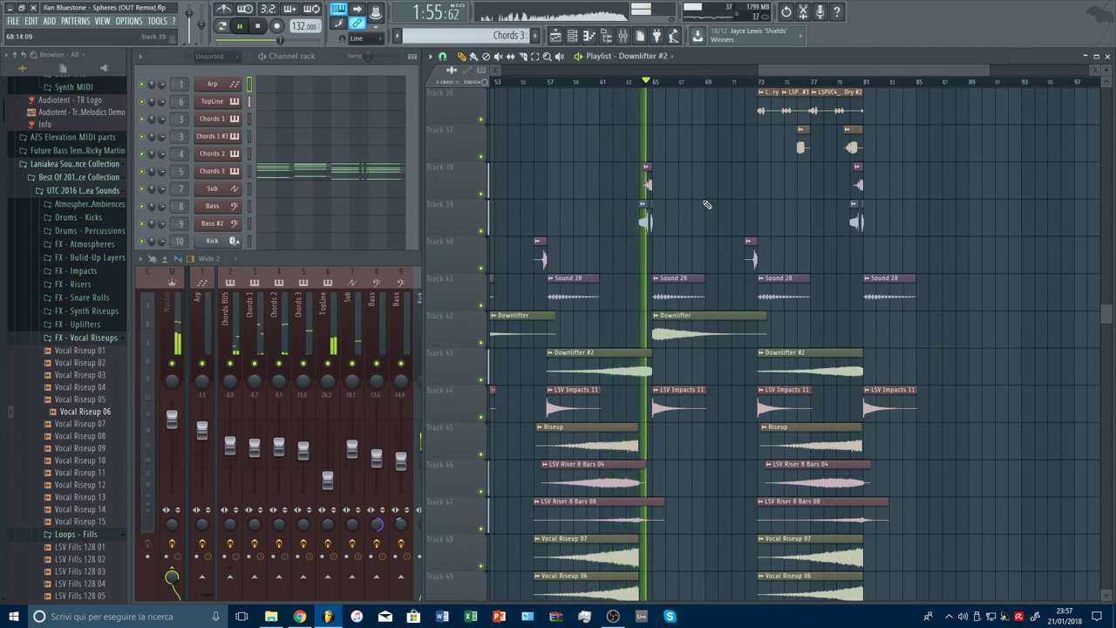
Adjust the quick fade-out of the Downlifter #2 sample and replay the transition into bar 65.
double_click(621, 367)
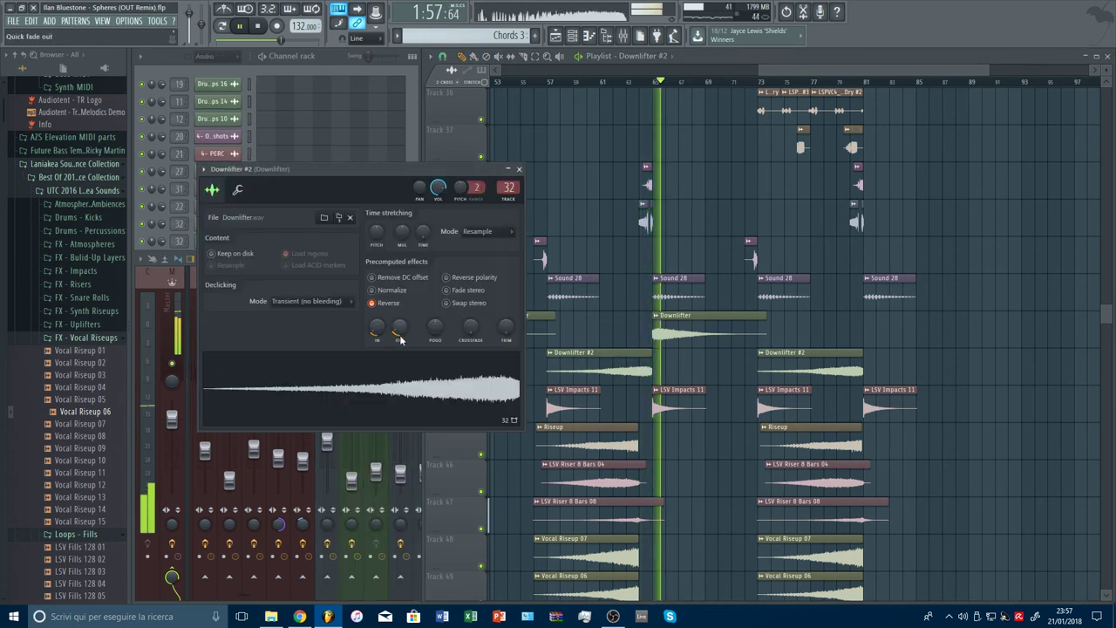
key("space")
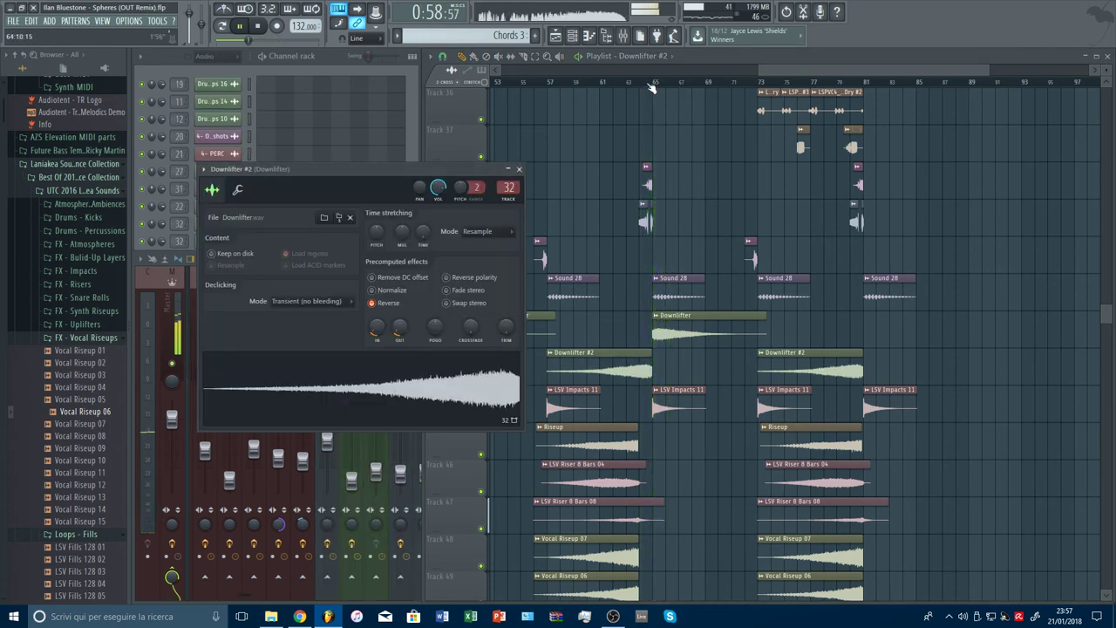
left_click(650, 88)
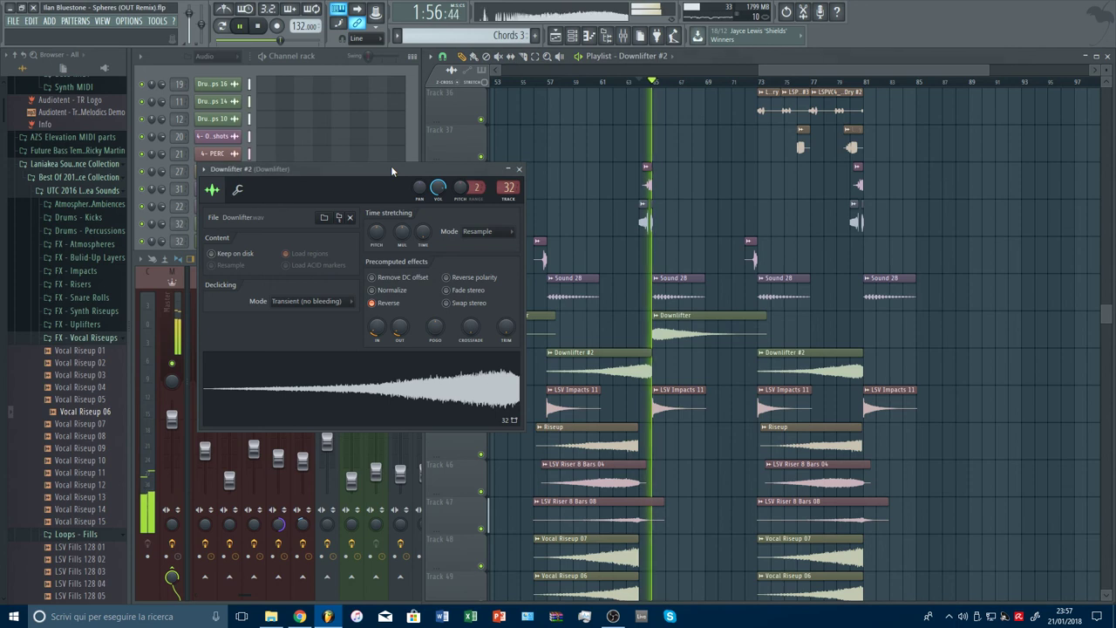
key("Escape")
Copy the LFOTool_x64 effect preset from the second Bass mixer channel onto the Downlifter channel, below its parametric EQ.
left_click(388, 260)
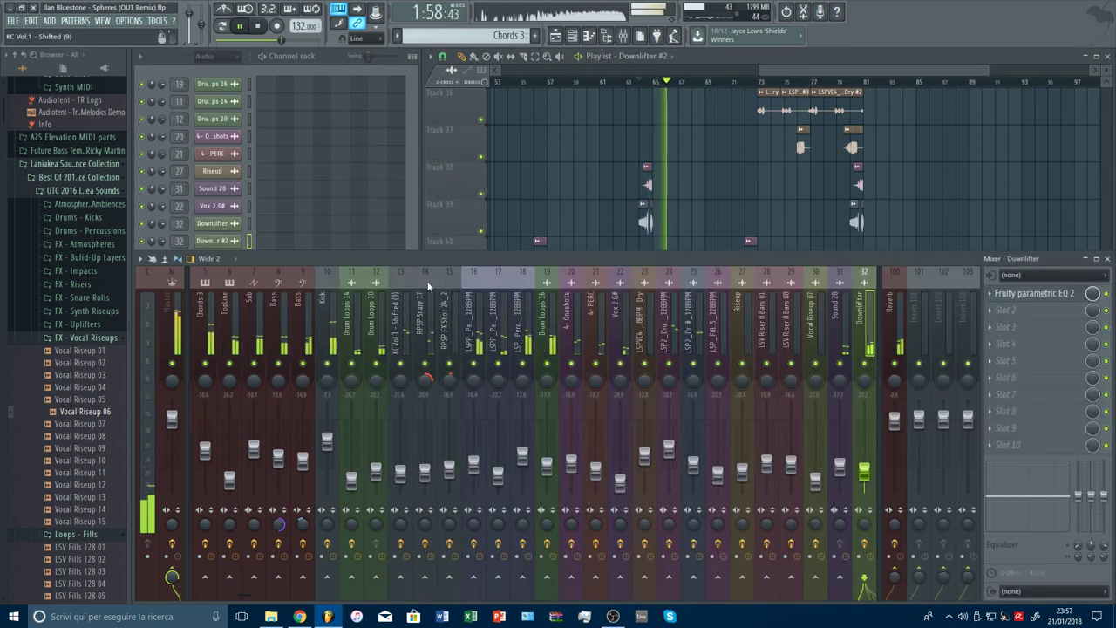
scroll(819, 333, "down", 3)
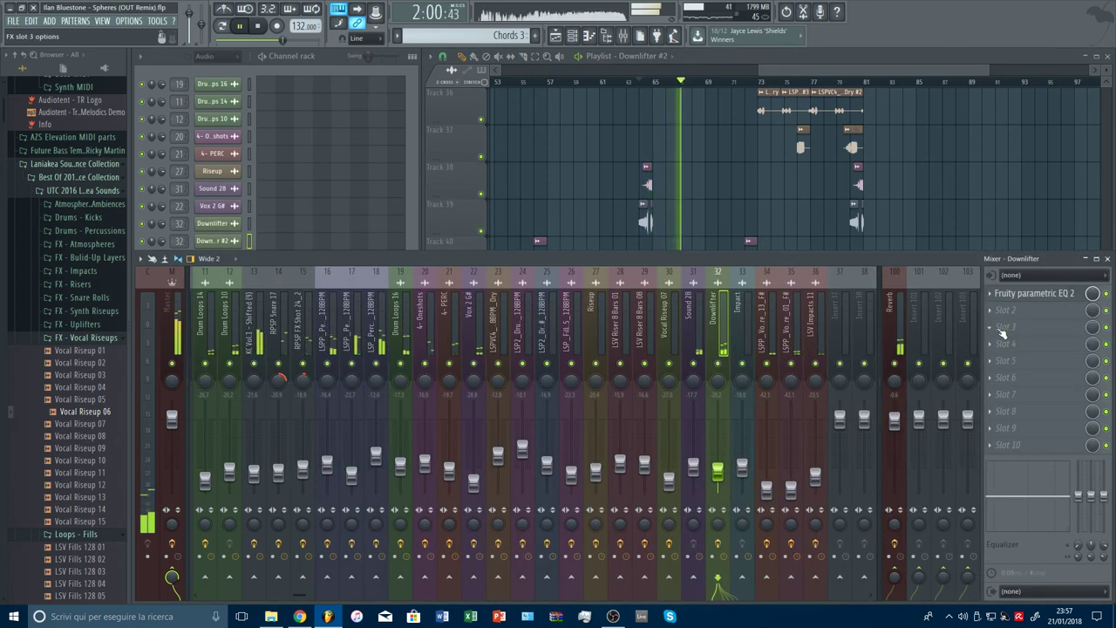
left_click(694, 322)
scroll(237, 319, "up", 3)
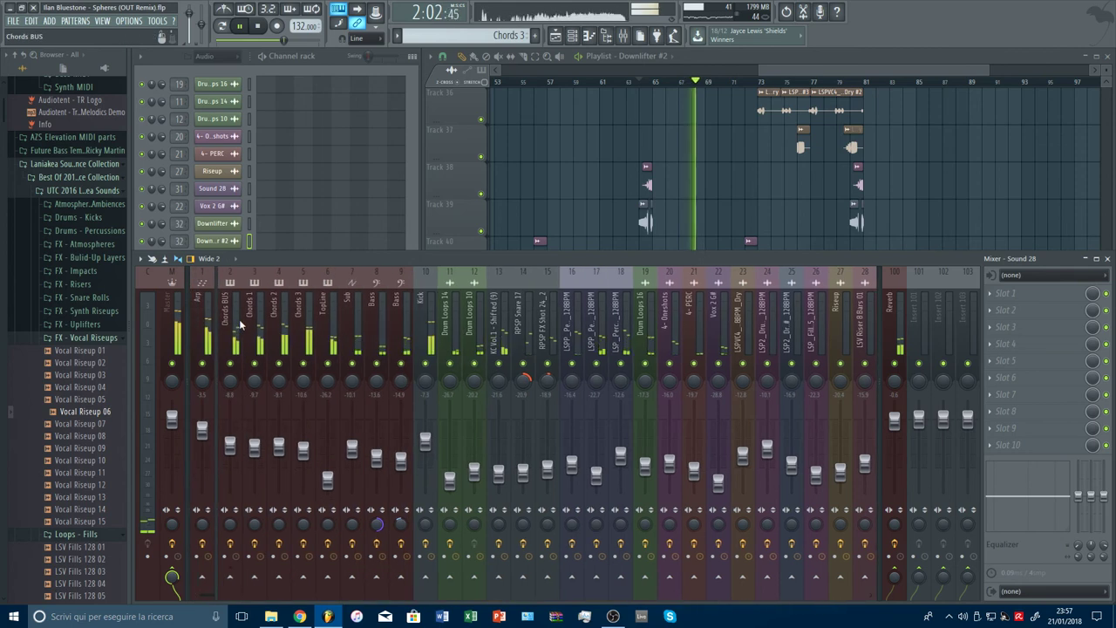
left_click(239, 319)
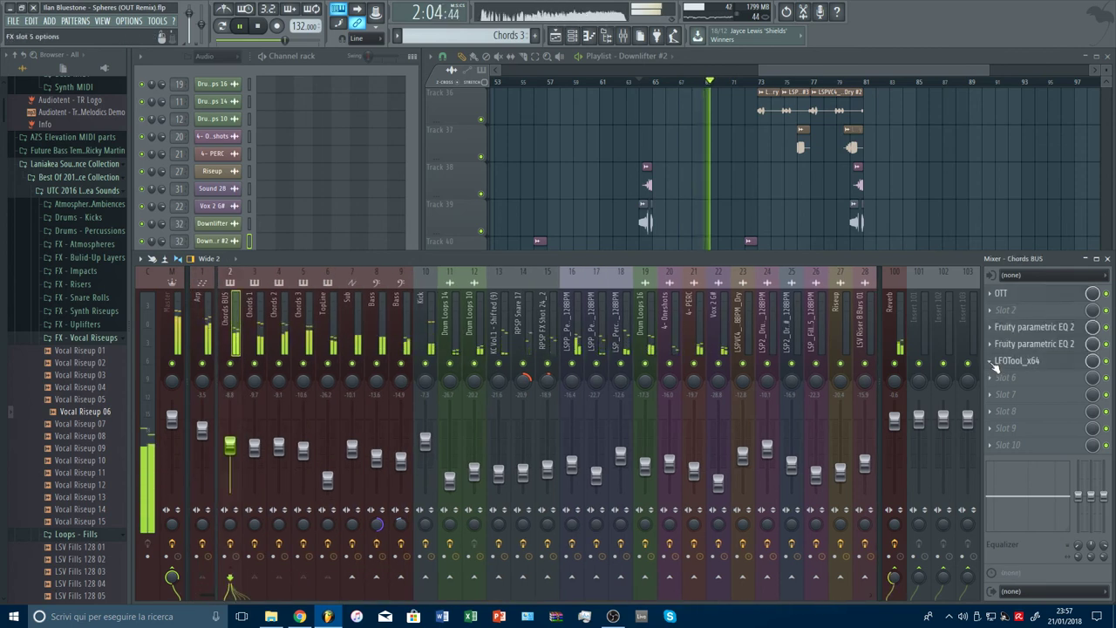
left_click(399, 317)
scroll(507, 323, "down", 3)
scroll(506, 323, "down", 3)
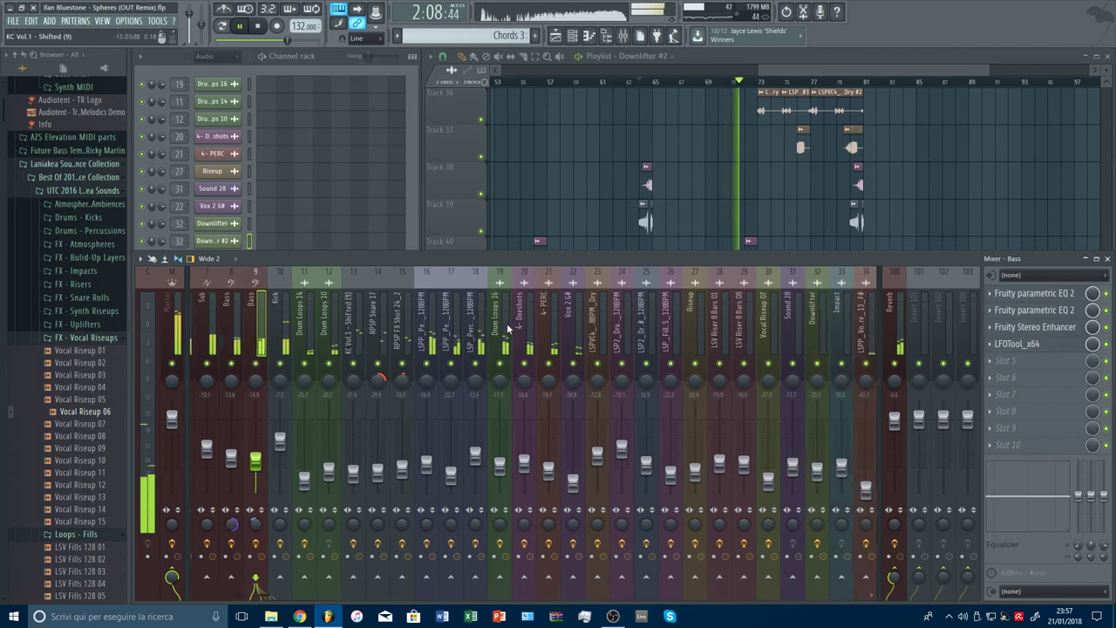
left_click(990, 344)
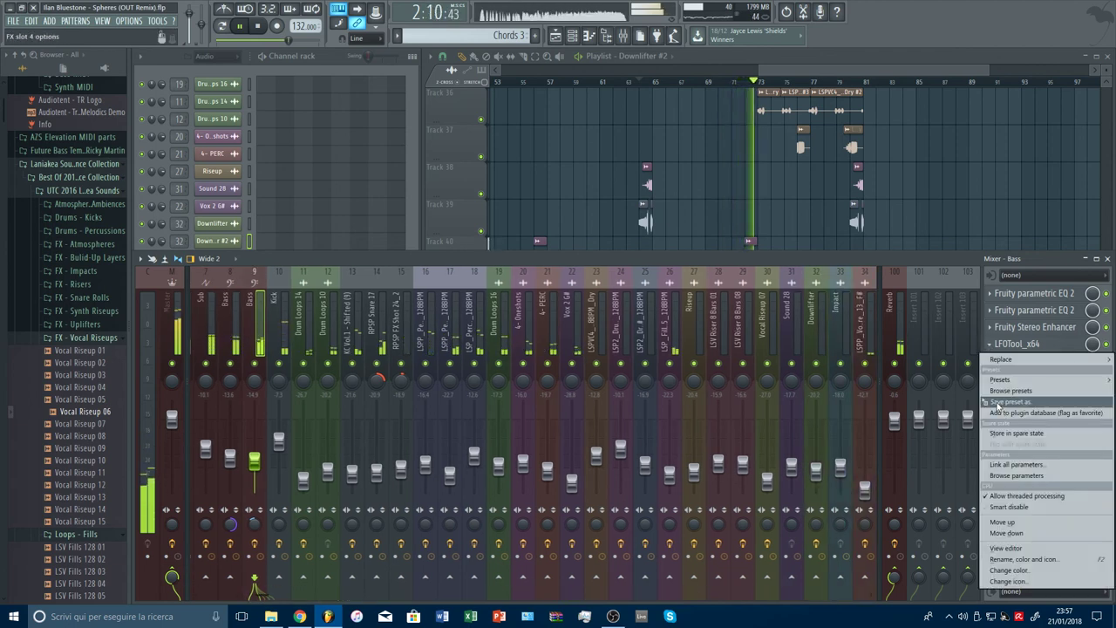
left_click_drag(1008, 401, 817, 324)
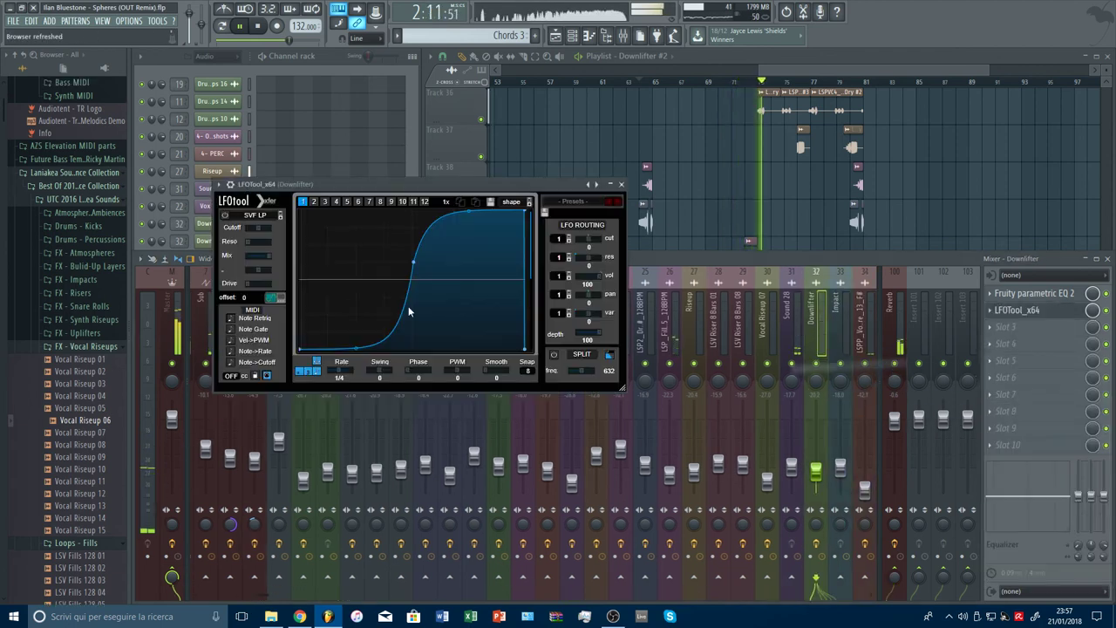
Reshape the Downlifter's LFOTool curve into a shallower dip with a raised start point and set Smooth to about 18.
left_click_drag(355, 322, 393, 259)
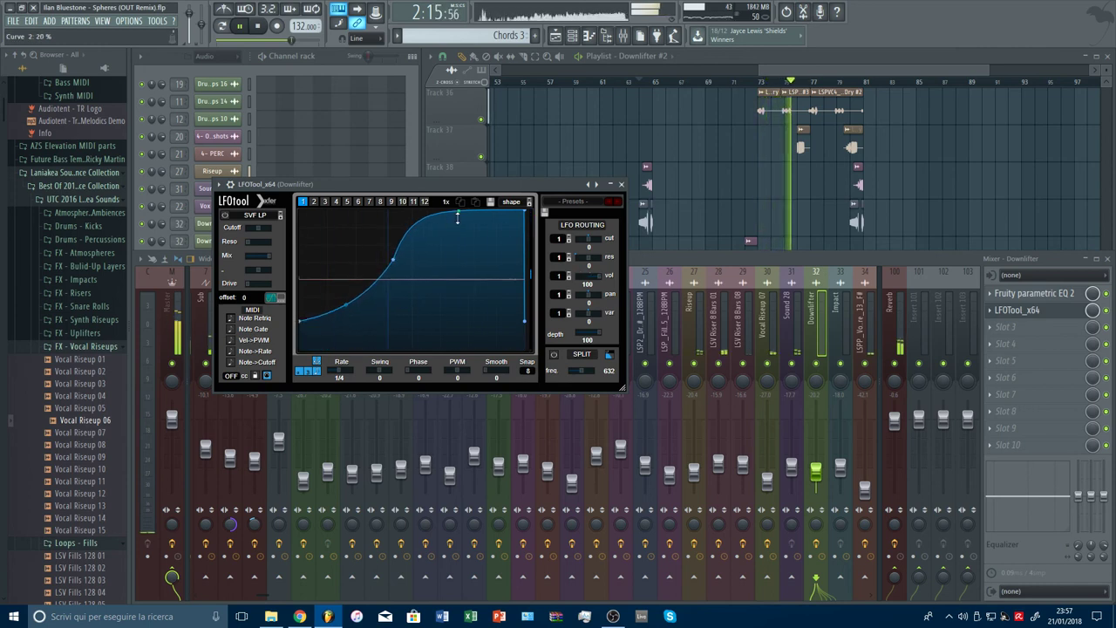
left_click_drag(457, 216, 515, 212)
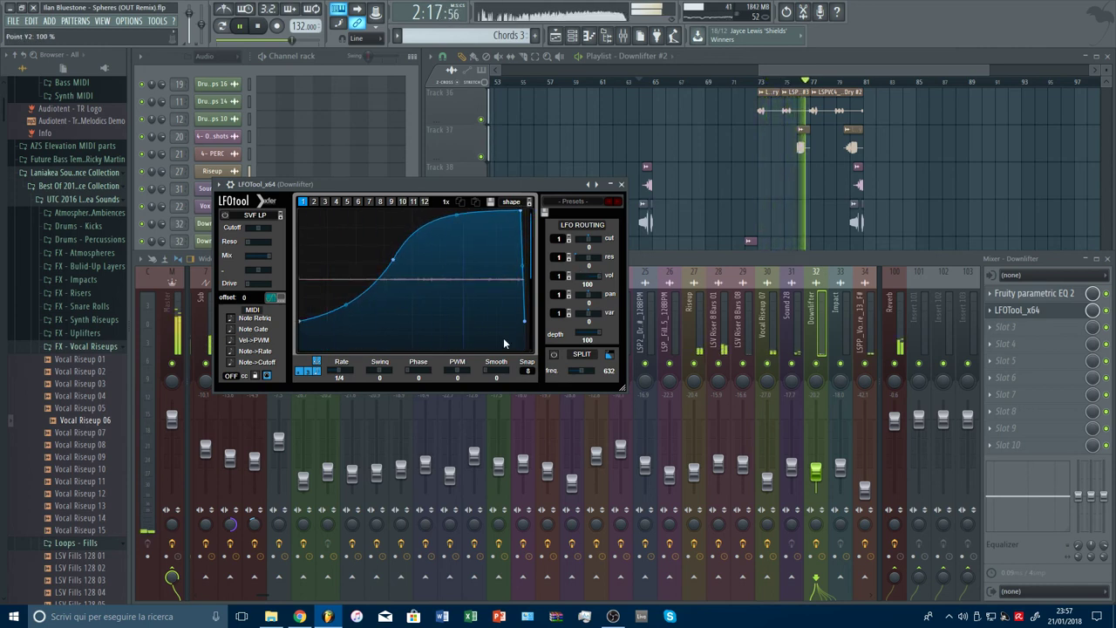
left_click_drag(493, 370, 515, 328)
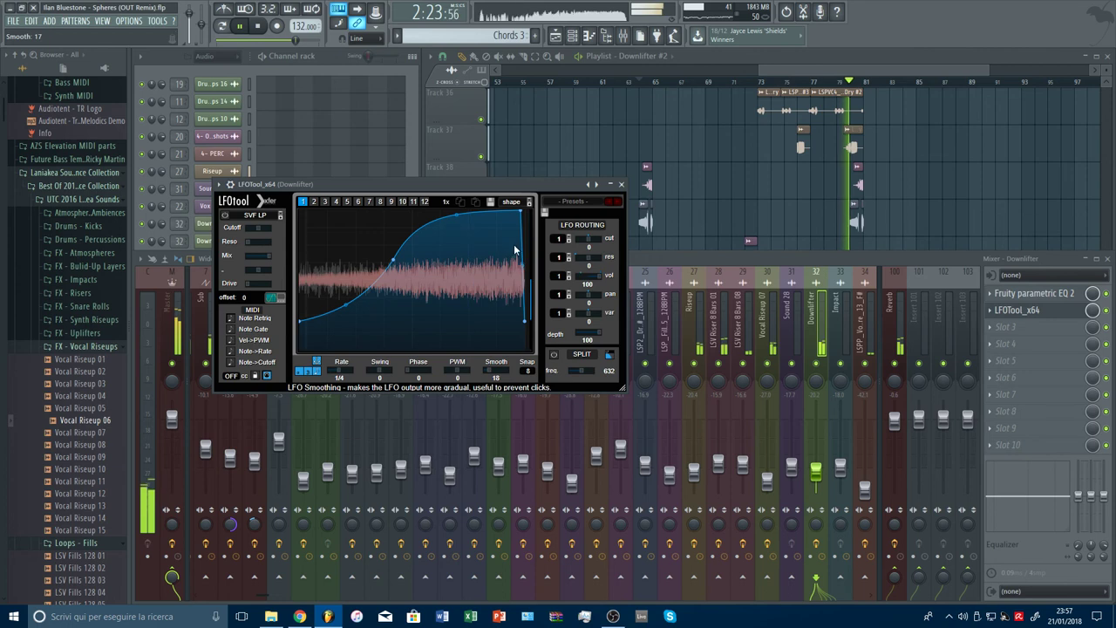
left_click_drag(302, 322, 299, 335)
left_click(621, 184)
key("F9")
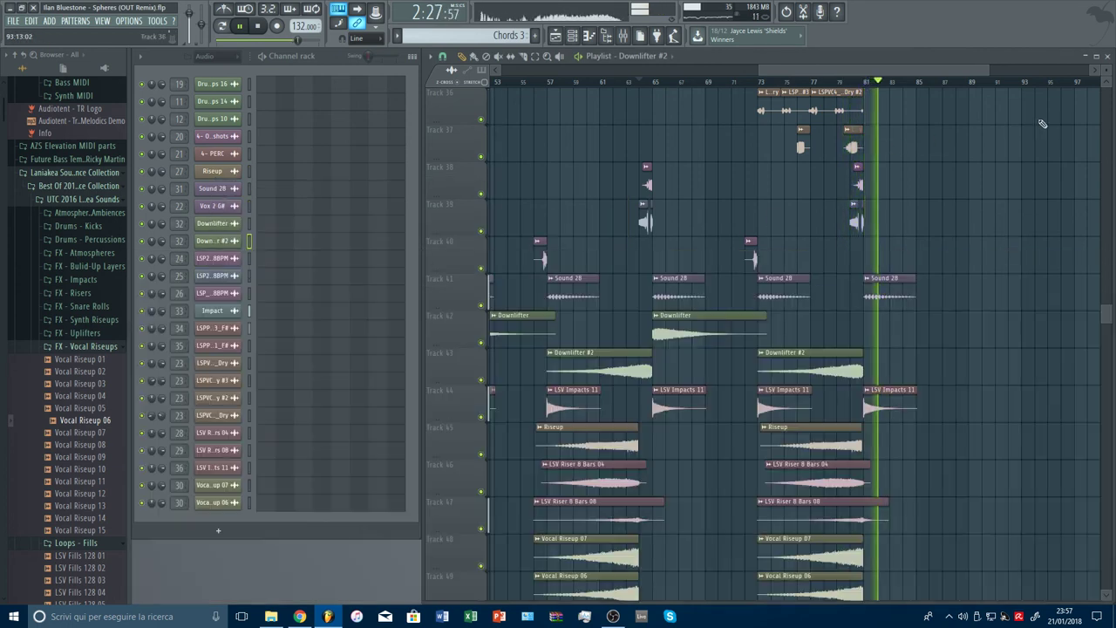
Replay the transition into bar 81 and slightly raise the volume of the LSV Impacts 11 mixer channel.
left_click_drag(1105, 82, 1099, 116)
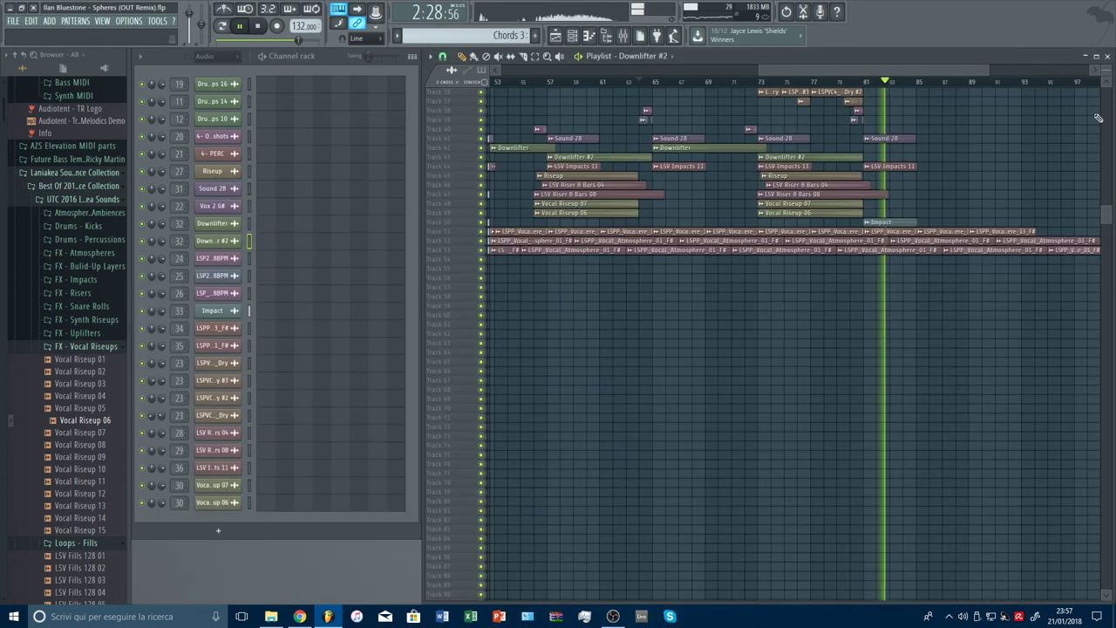
left_click(862, 82)
left_click(845, 82)
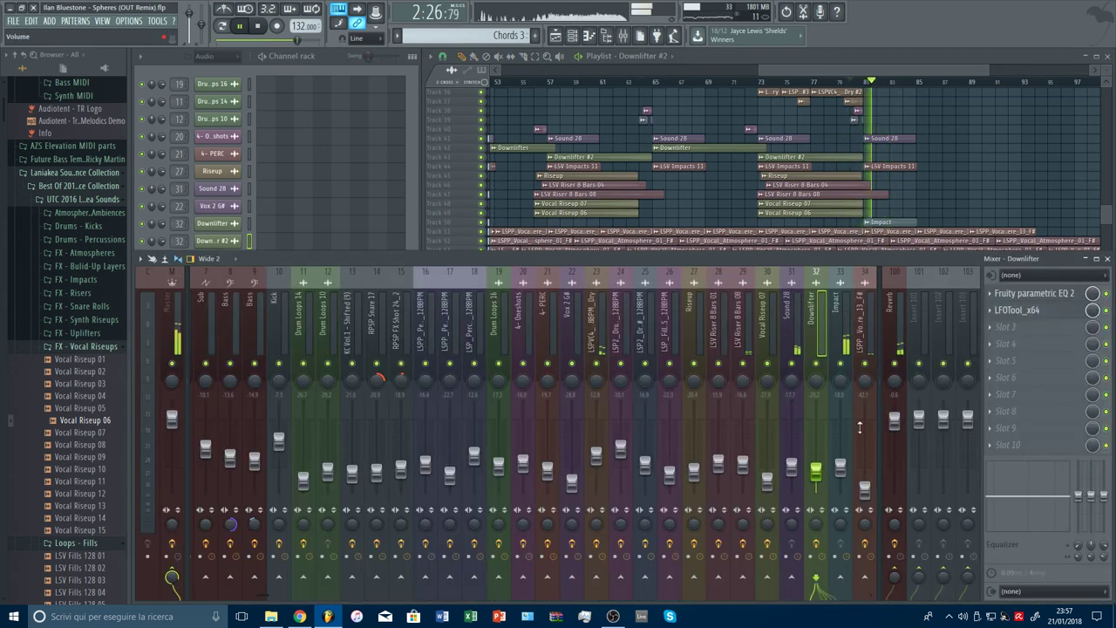
scroll(848, 323, "down", 5)
left_click_drag(695, 478, 699, 473)
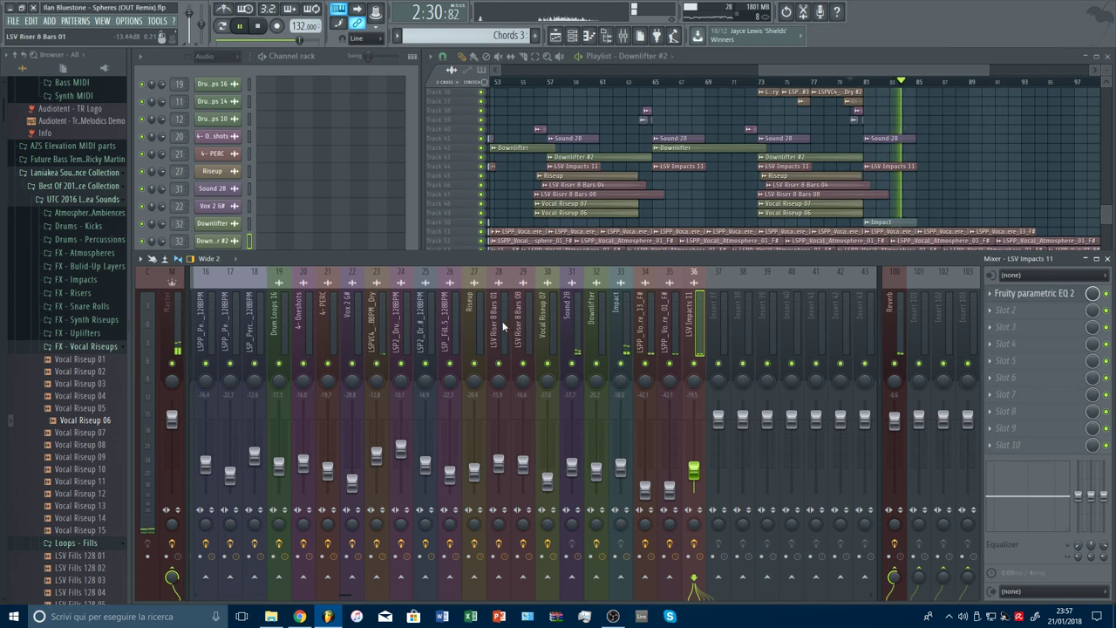
Solo the Vocal Riseup 07 channel, set its send to the Reverb channel to about 71%, and end the solo.
key("space")
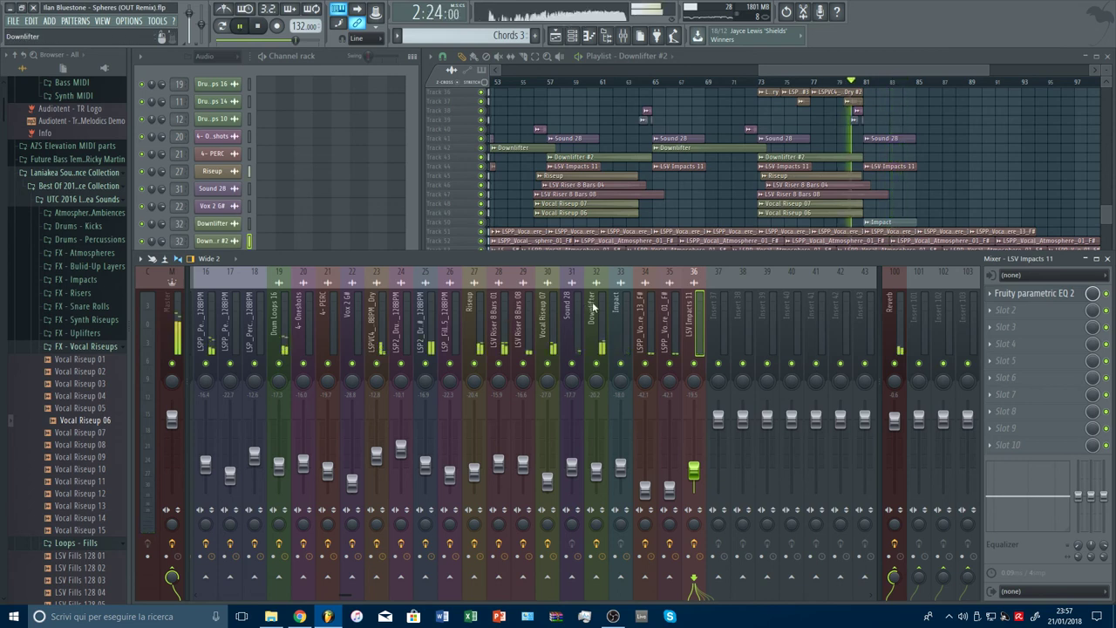
left_click(548, 366)
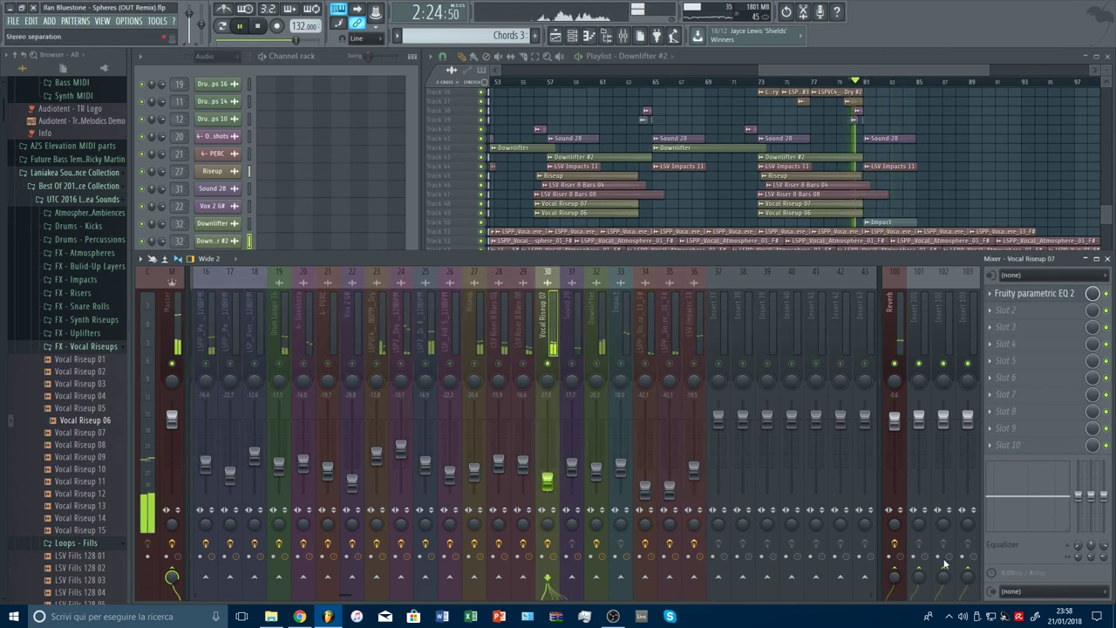
left_click_drag(894, 577, 895, 560)
key("space")
key("space")
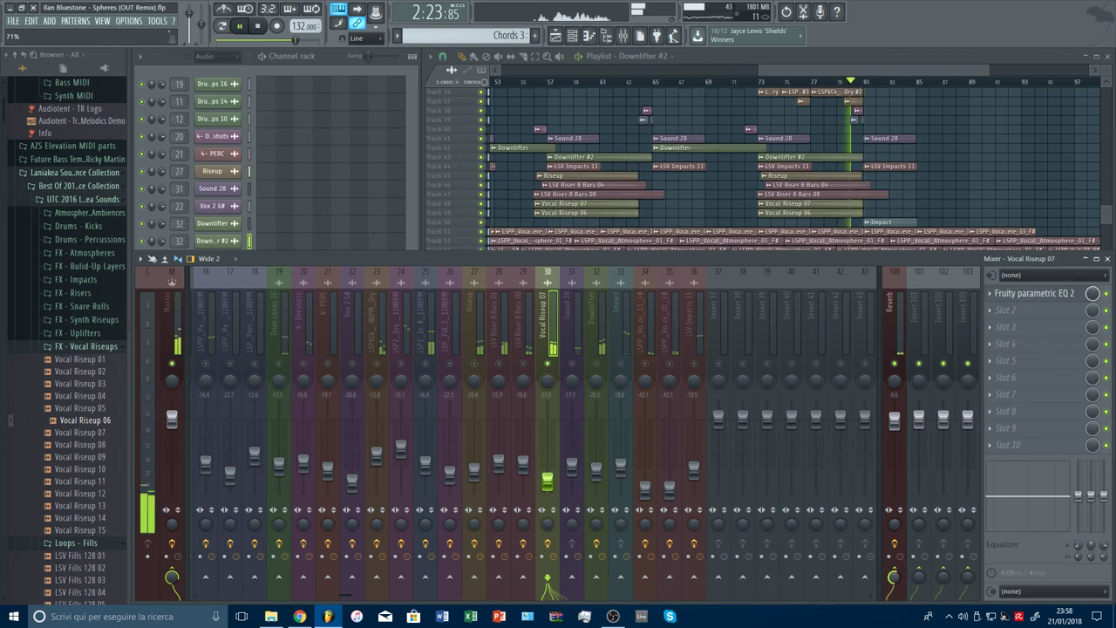
scroll(893, 576, "down", 1)
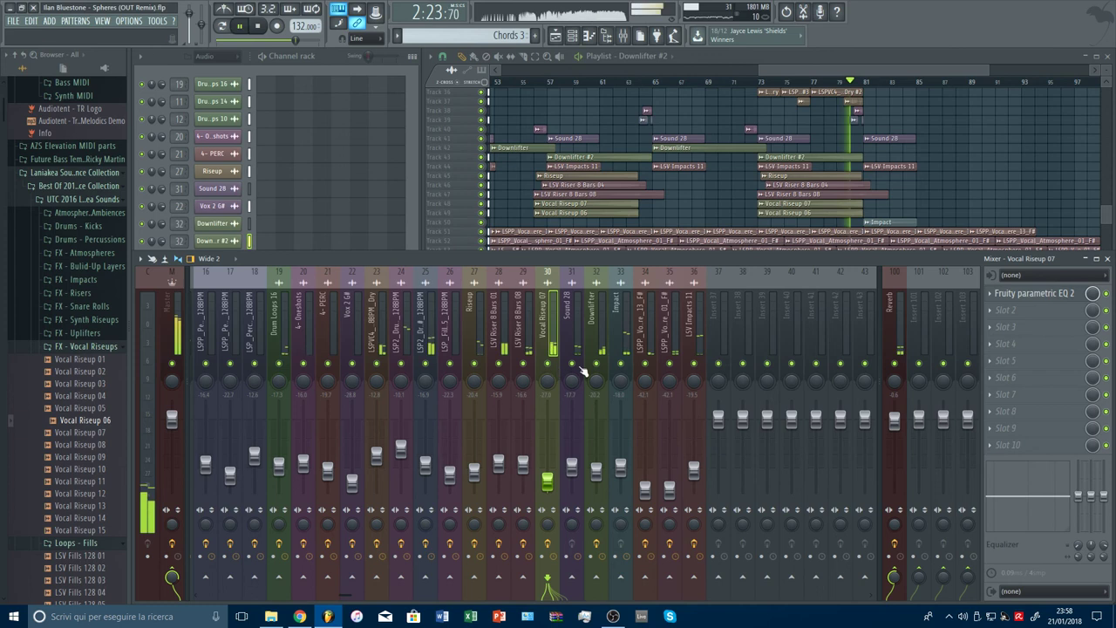
Slice off and delete the last beat of the Kick clip just before bar 37 while playing from bar 33.
key("F9")
left_click_drag(1106, 215, 1107, 73)
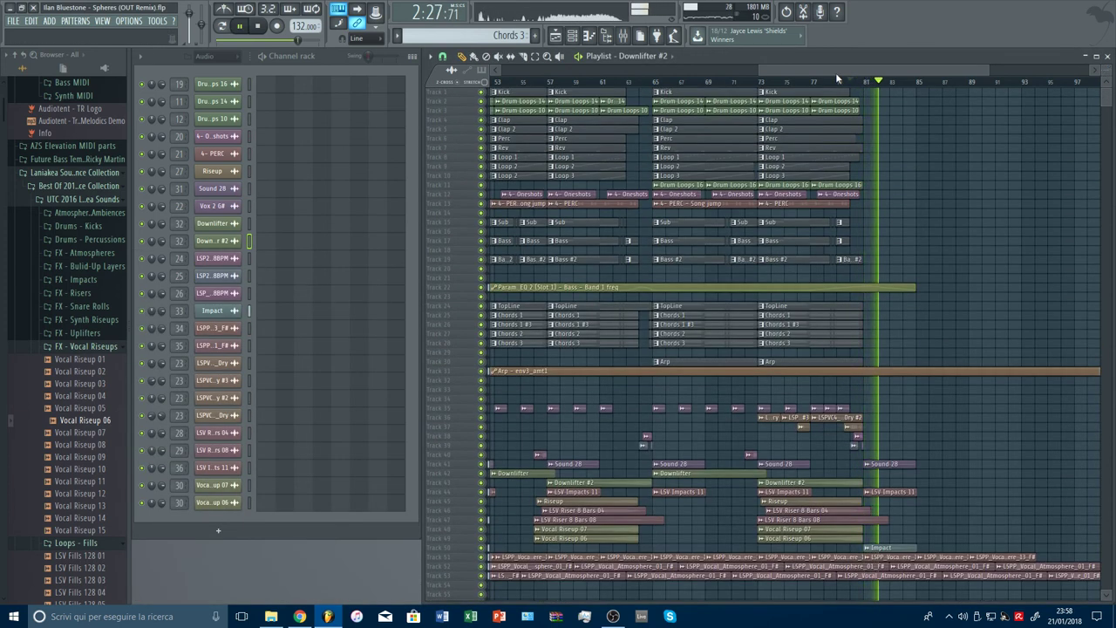
scroll(834, 78, "down", 4)
left_click(657, 81)
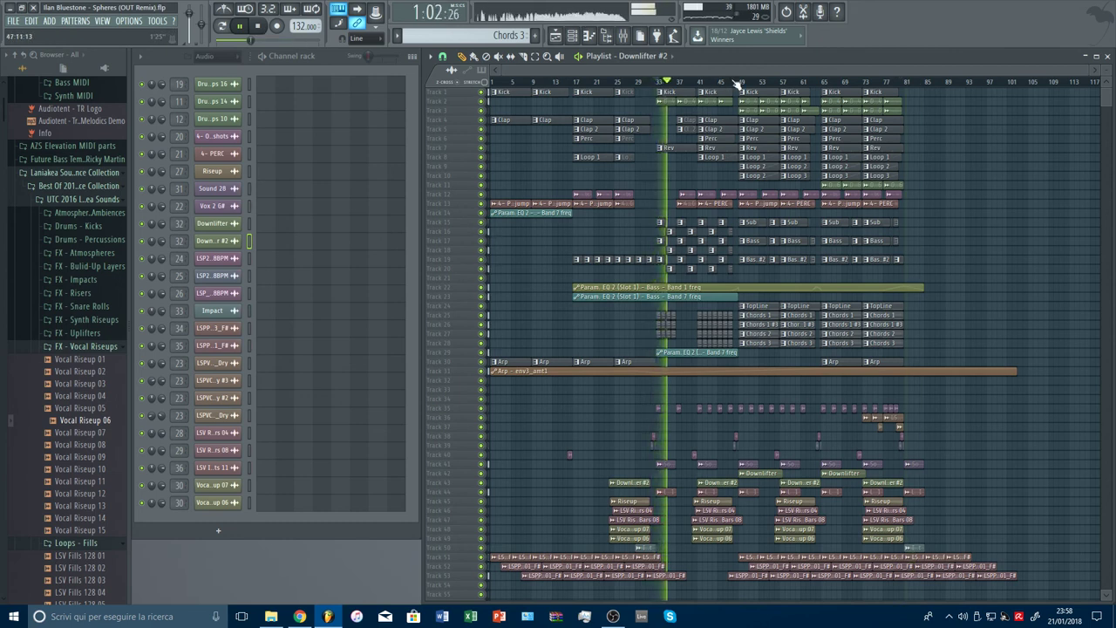
scroll(686, 82, "up", 5)
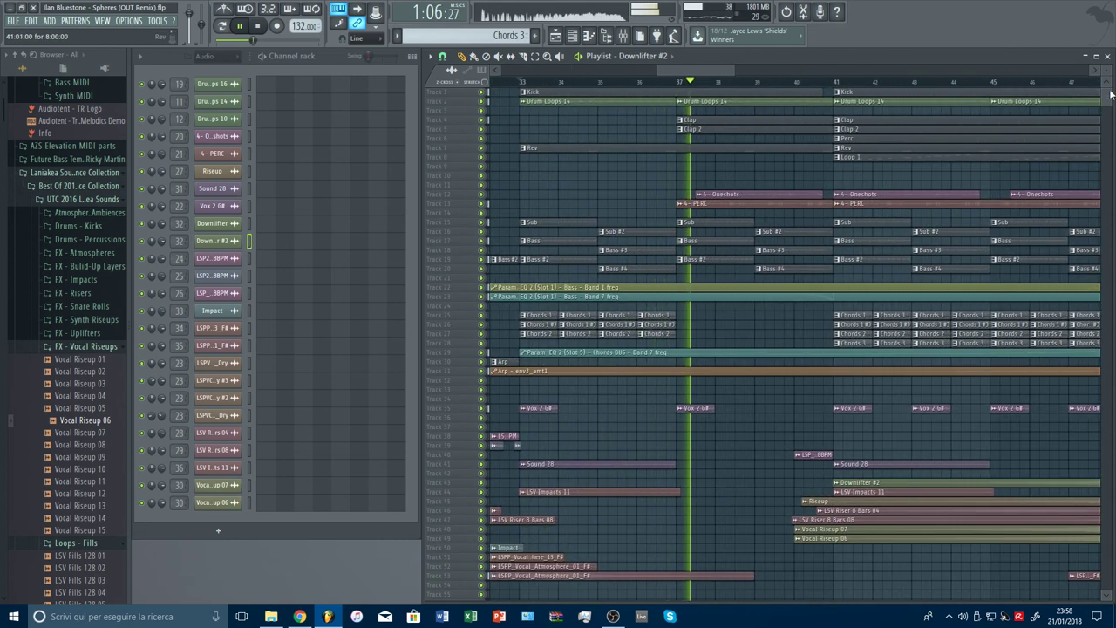
scroll(682, 106, "up", 5)
left_click(523, 58)
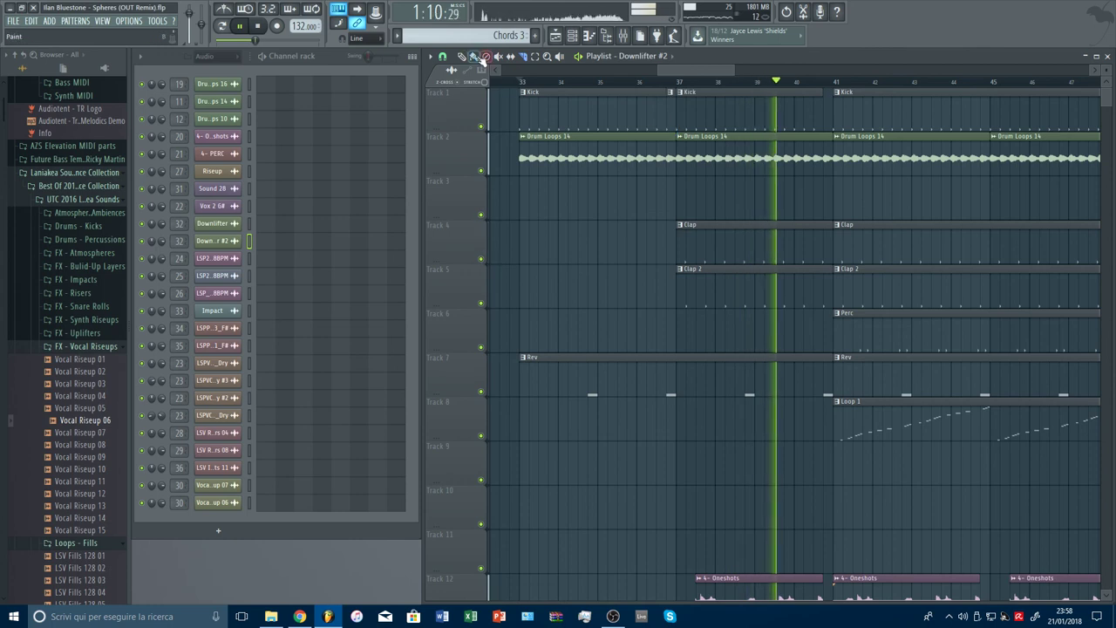
left_click(463, 58)
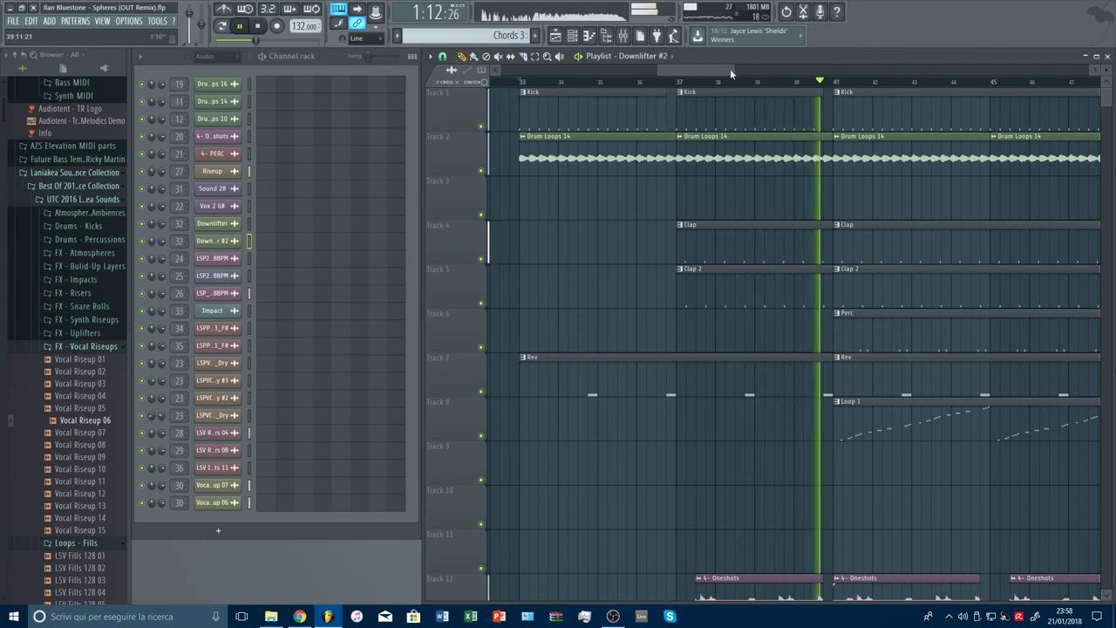
Slightly raise the low point of the Bass Band 7 freq automation at bar 41.
left_click_drag(732, 70, 774, 70)
scroll(954, 342, "down", 6)
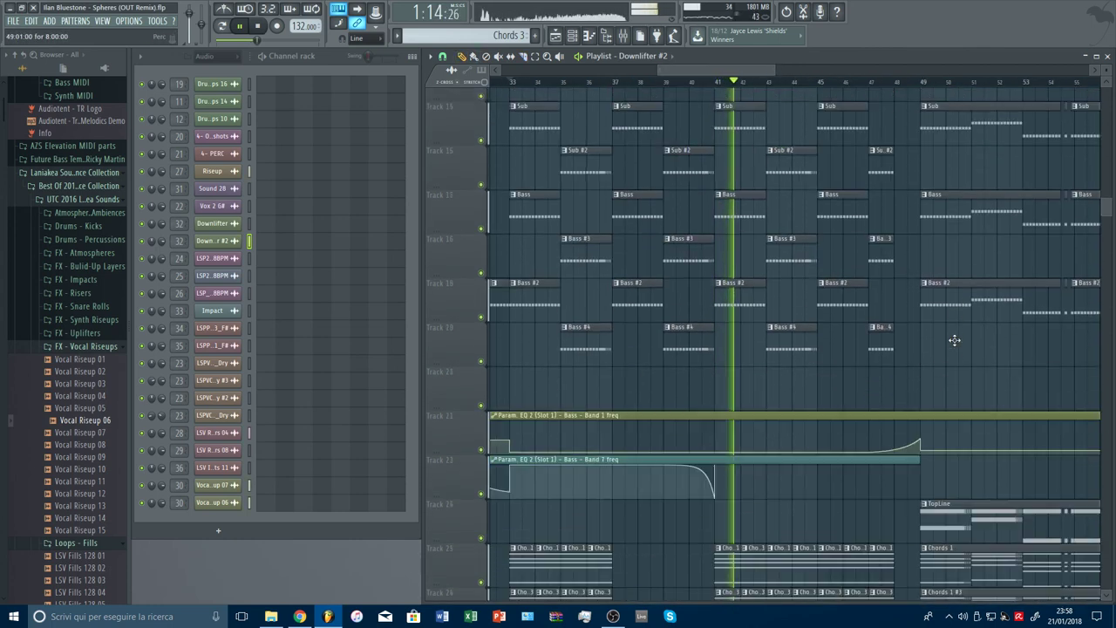
scroll(837, 311, "up", 2)
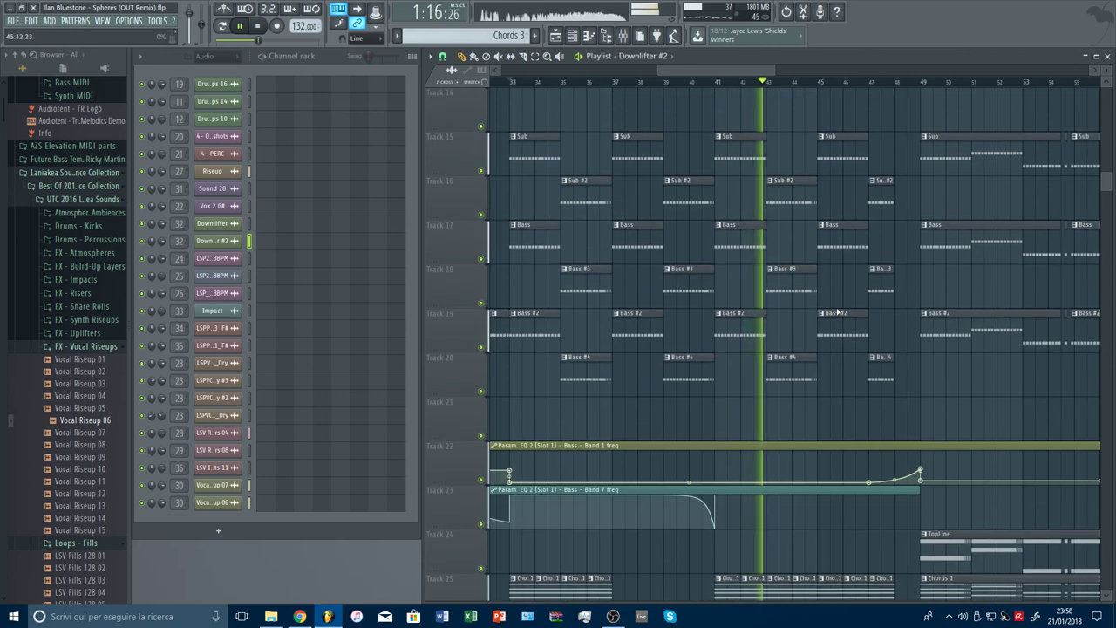
left_click(717, 522)
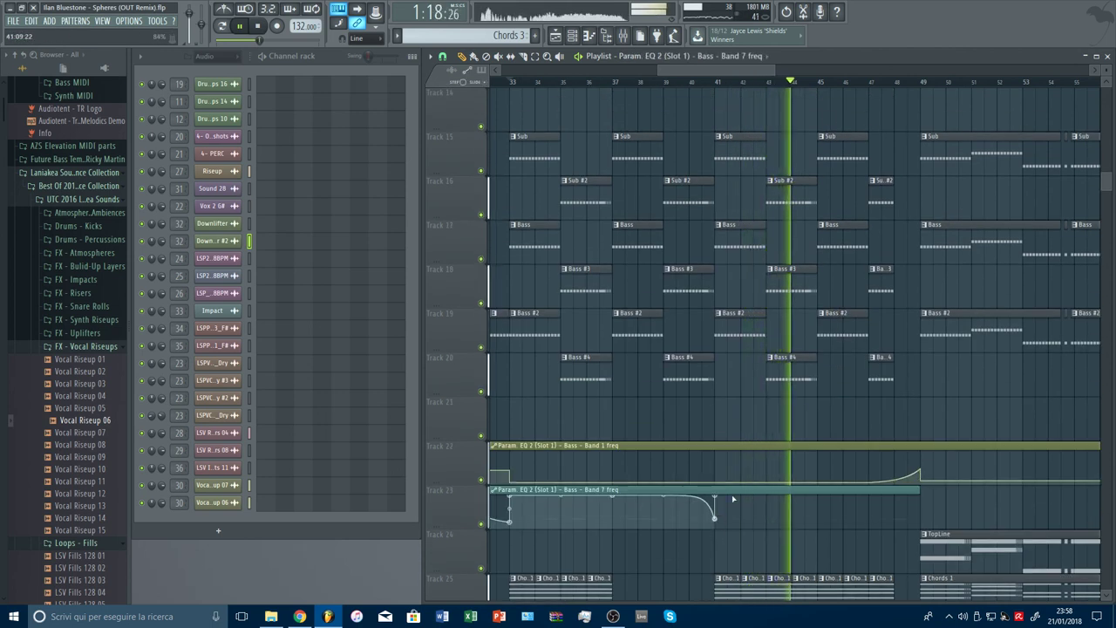
Play through the section from bar 43 to bar 53 and examine the drum, bass, automation and chord tracks around bar 49.
left_click_drag(773, 73, 799, 74)
scroll(839, 231, "up", 11)
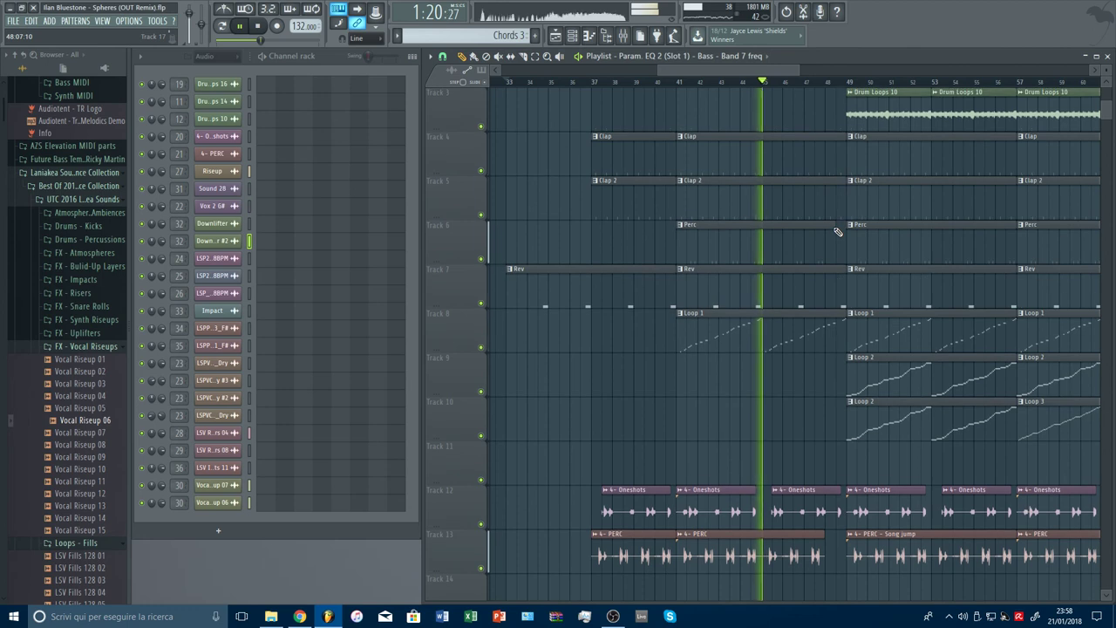
scroll(897, 254, "up", 1)
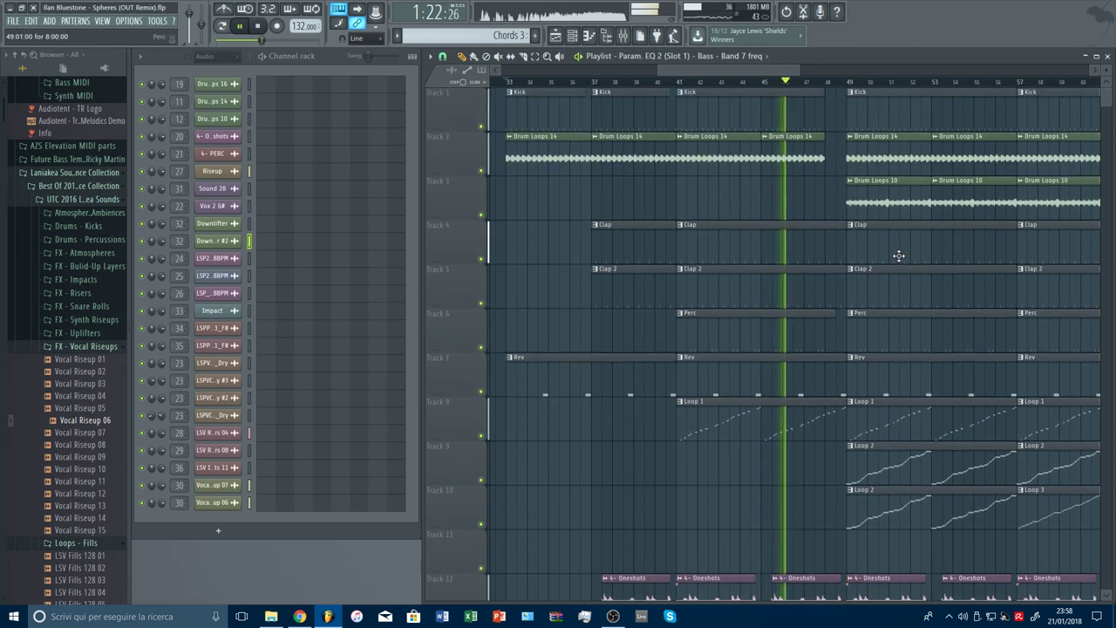
scroll(803, 77, "down", 1)
scroll(875, 226, "down", 12)
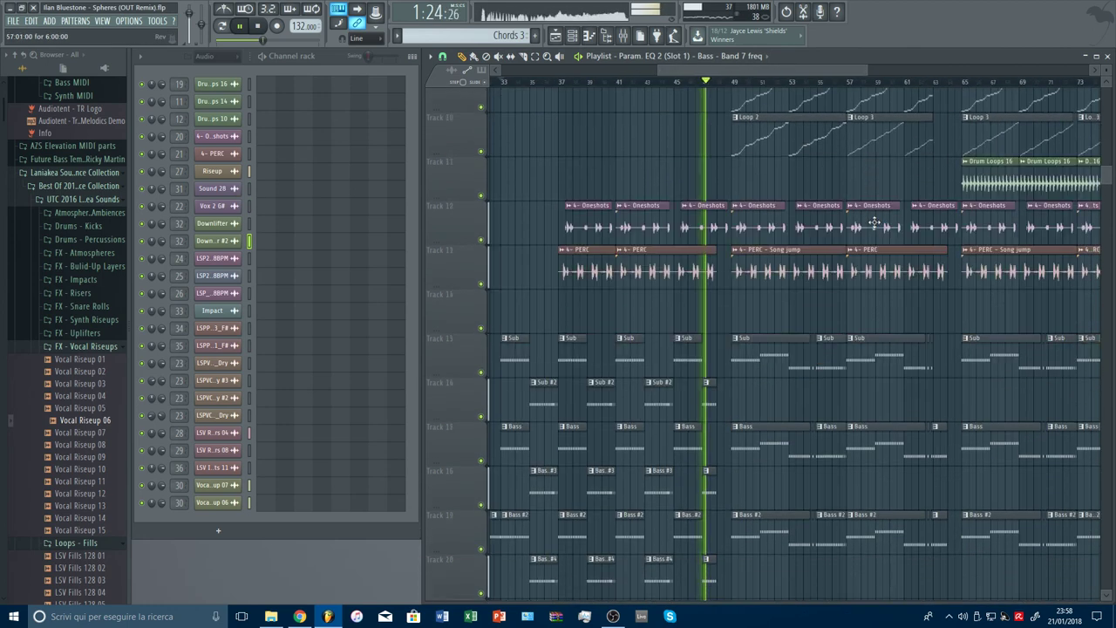
scroll(874, 226, "up", 5)
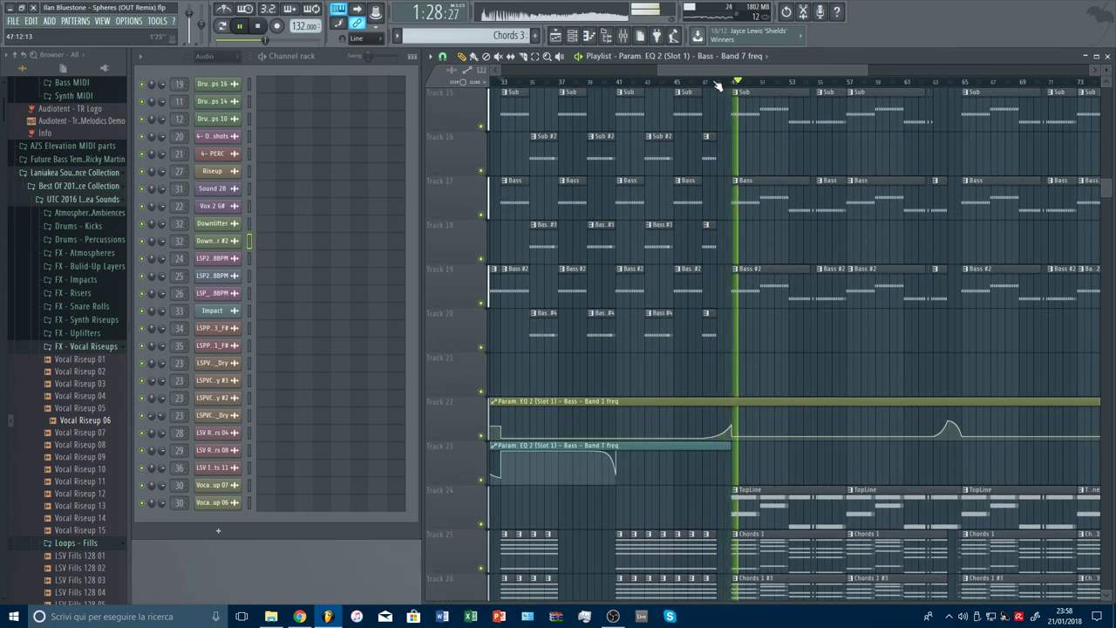
scroll(716, 85, "down", 1)
scroll(720, 186, "up", 1)
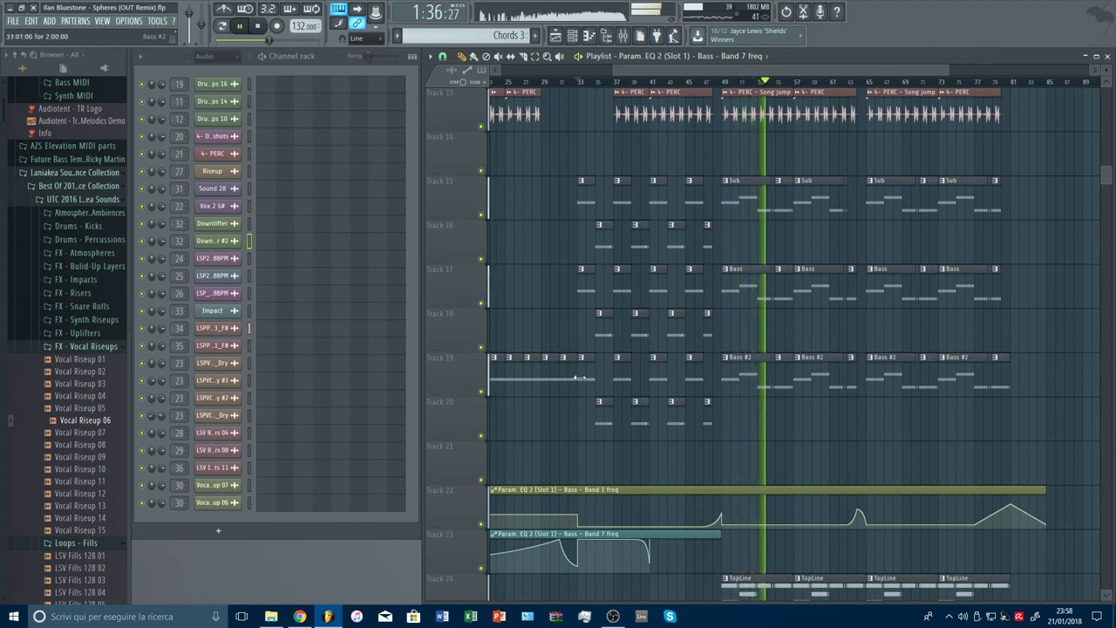
Switch to pattern playback, select Pattern 2 and remove its Arp, drum and Loop 1 channel notes.
scroll(493, 32, "up", 4)
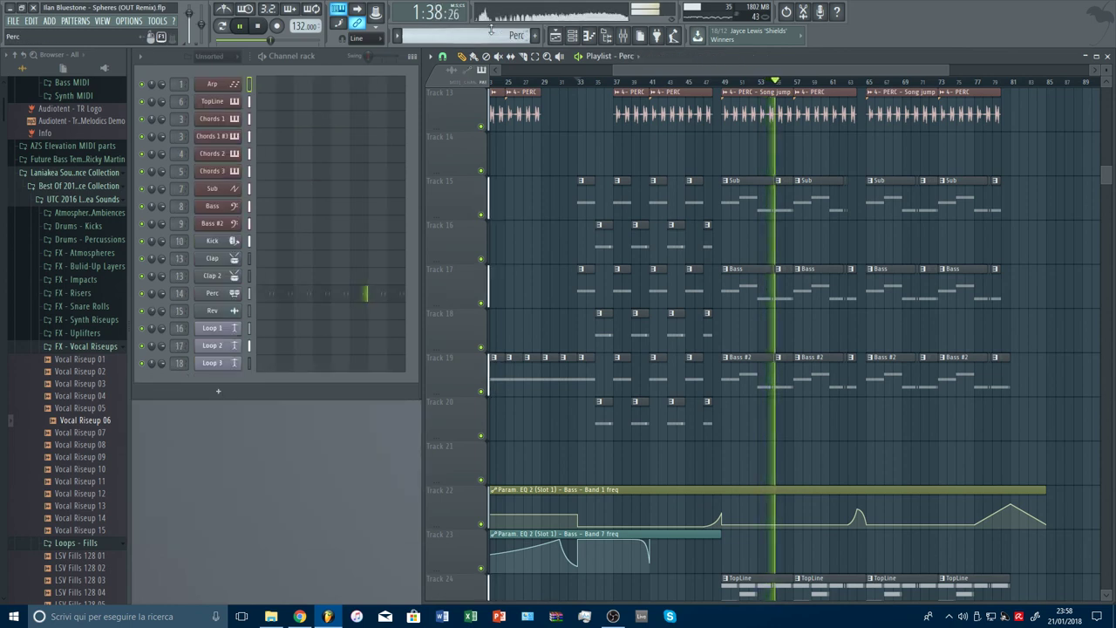
key("l")
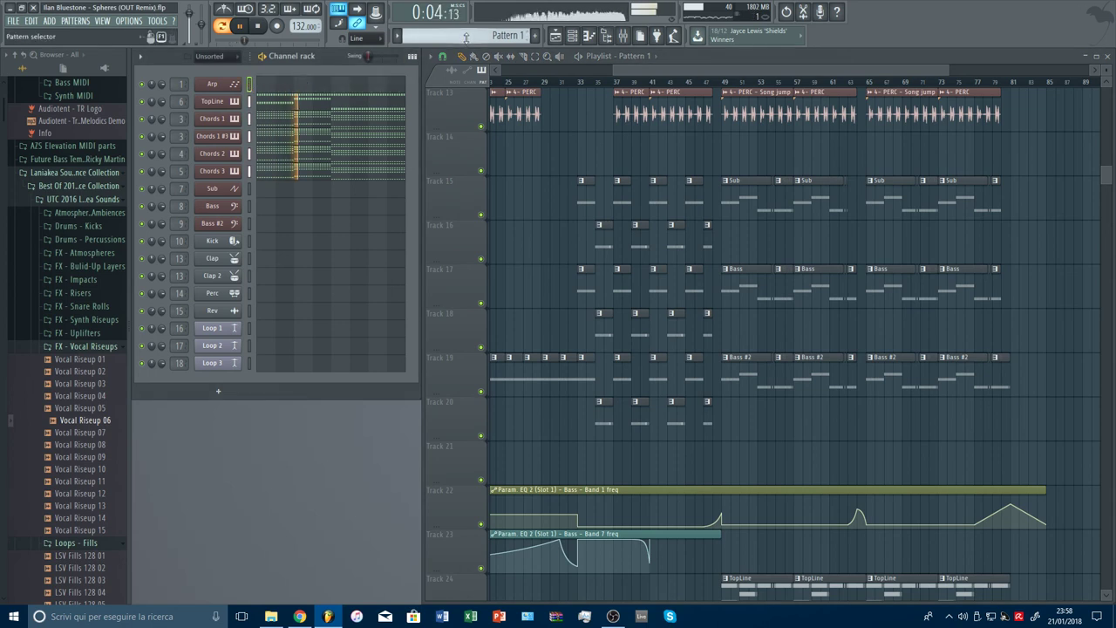
scroll(465, 37, "down", 1)
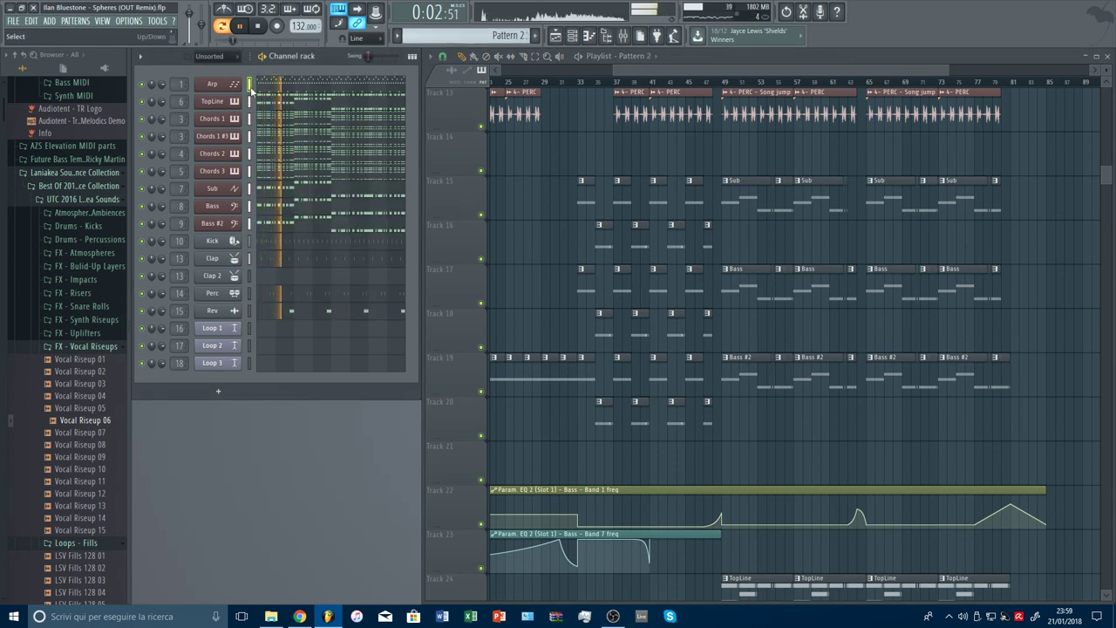
key("ctrl+x")
left_click_drag(251, 241, 250, 328)
key("ctrl+x")
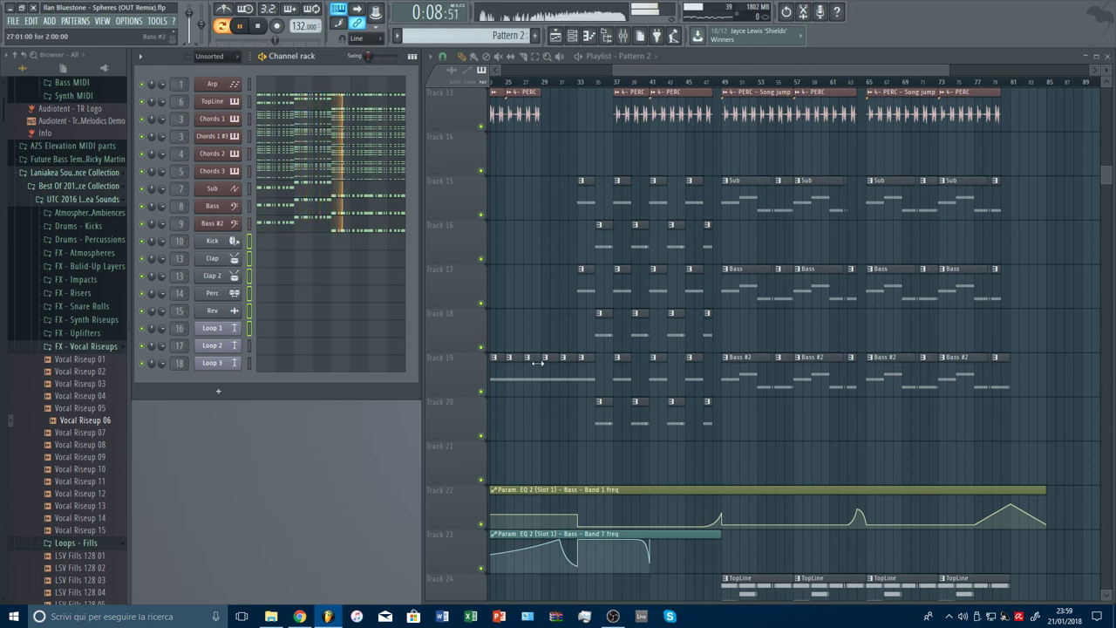
Move the TopLine, Chords 1, Chords 1 #3, Chords 2 and Chords 3 notes from Pattern 2 into Pattern 3.
left_click_drag(249, 171, 249, 101)
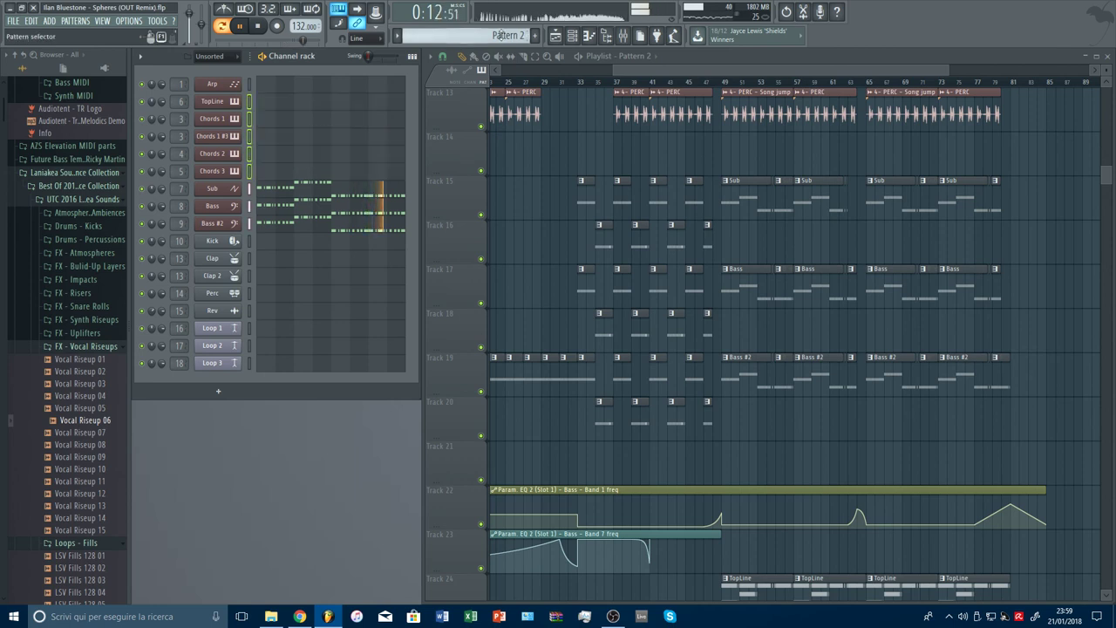
left_click(510, 35)
left_click(524, 65)
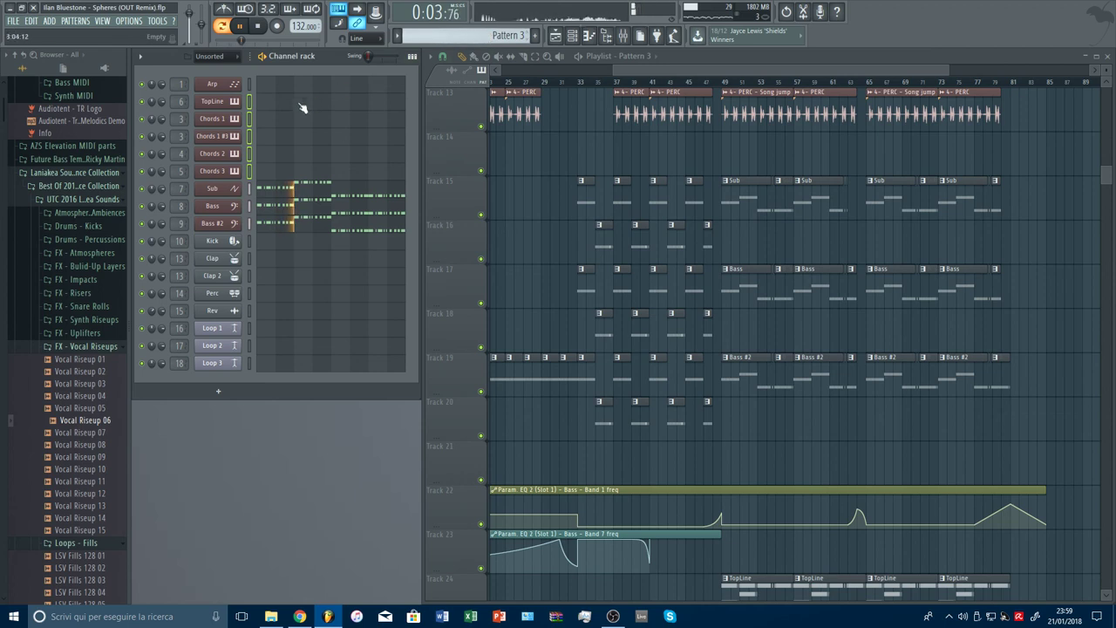
Rename Pattern 3 as Chords 2 Version and remove its Sub, Bass and Bass #2 notes.
left_click(510, 35)
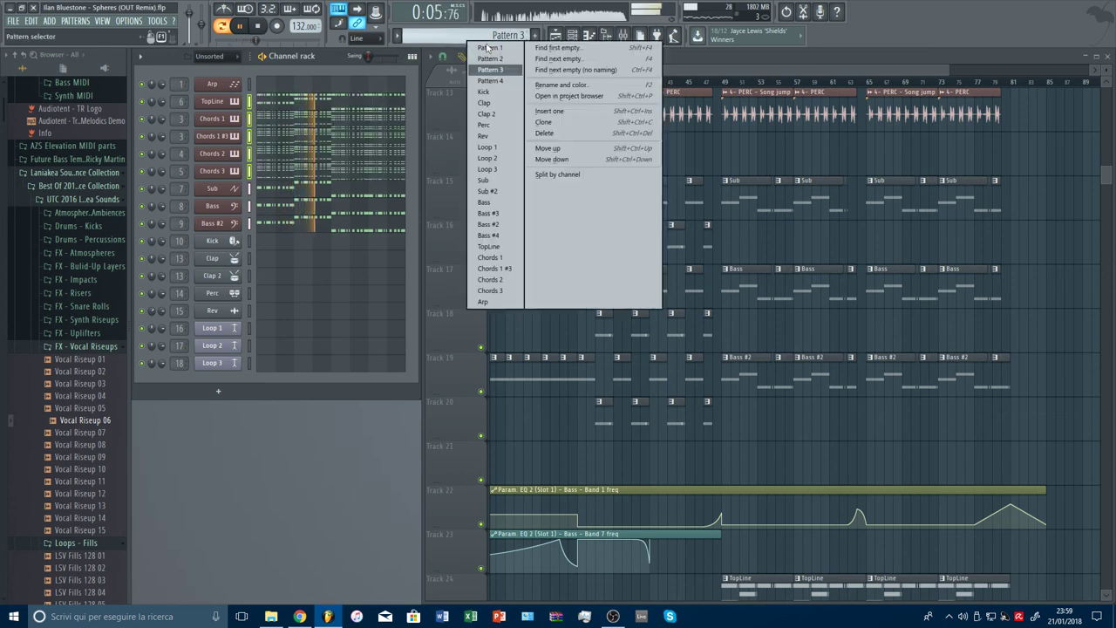
left_click(551, 83)
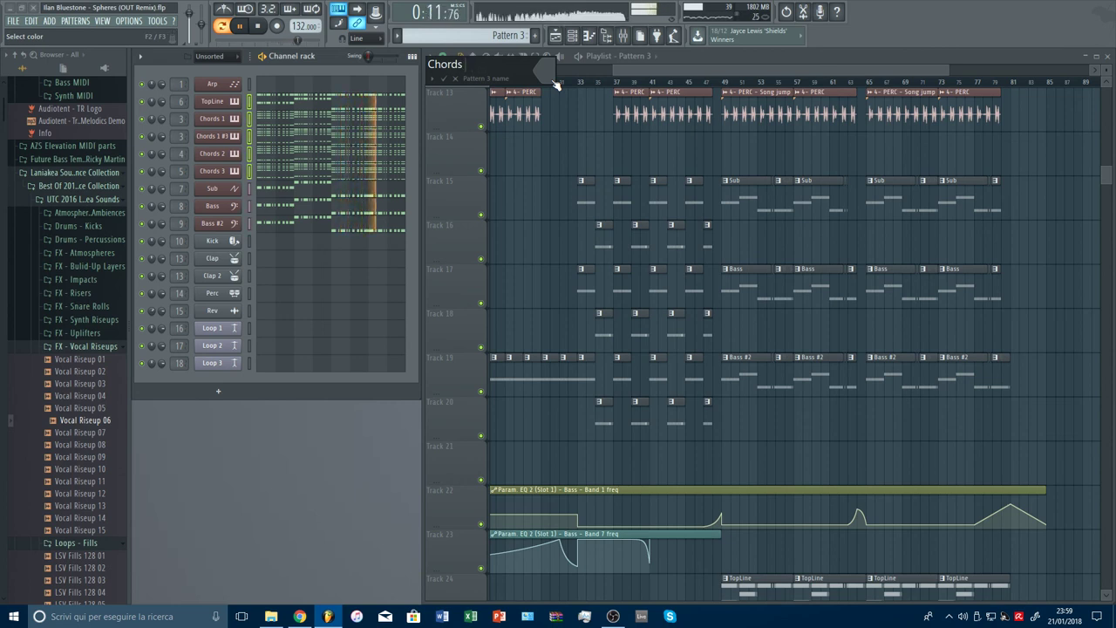
type("Chords 2 Versi")
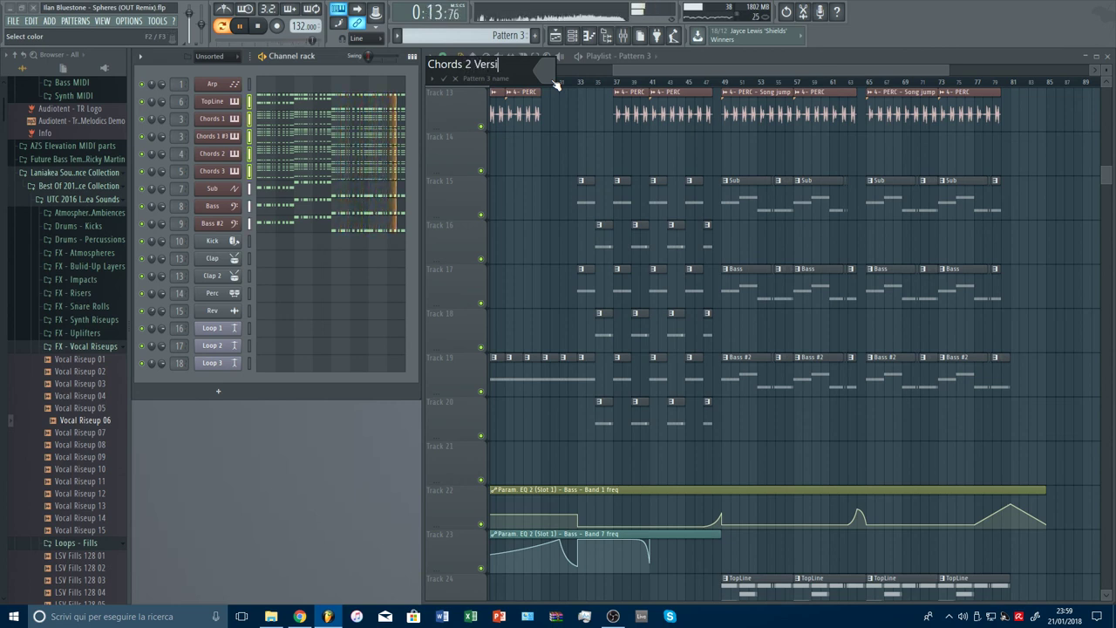
type("on")
key("Return")
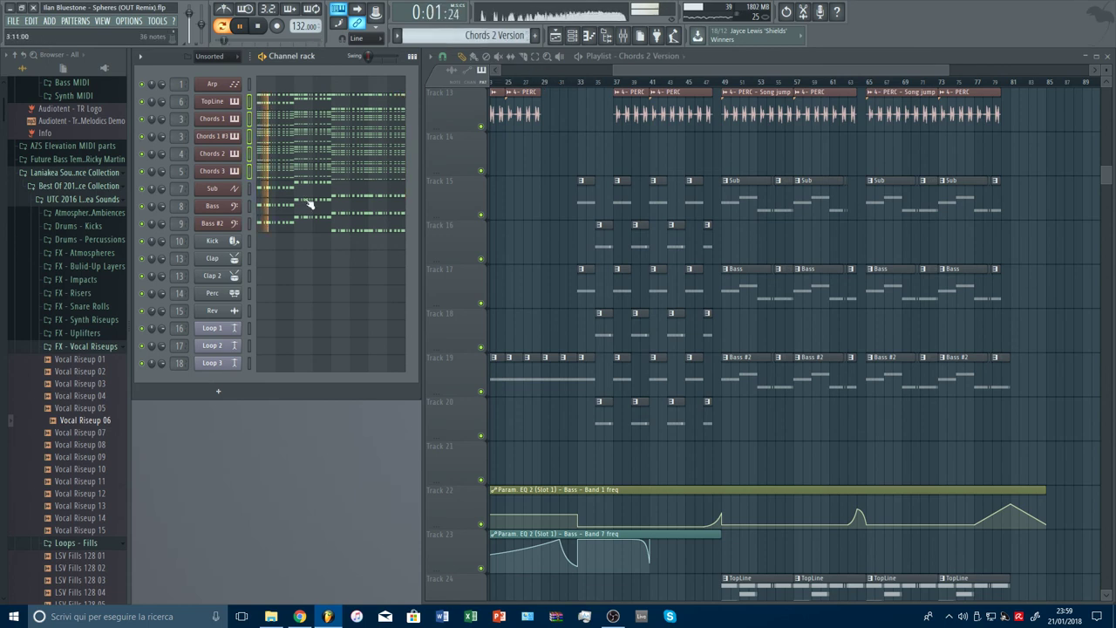
left_click_drag(249, 192, 250, 225)
key("ctrl+x")
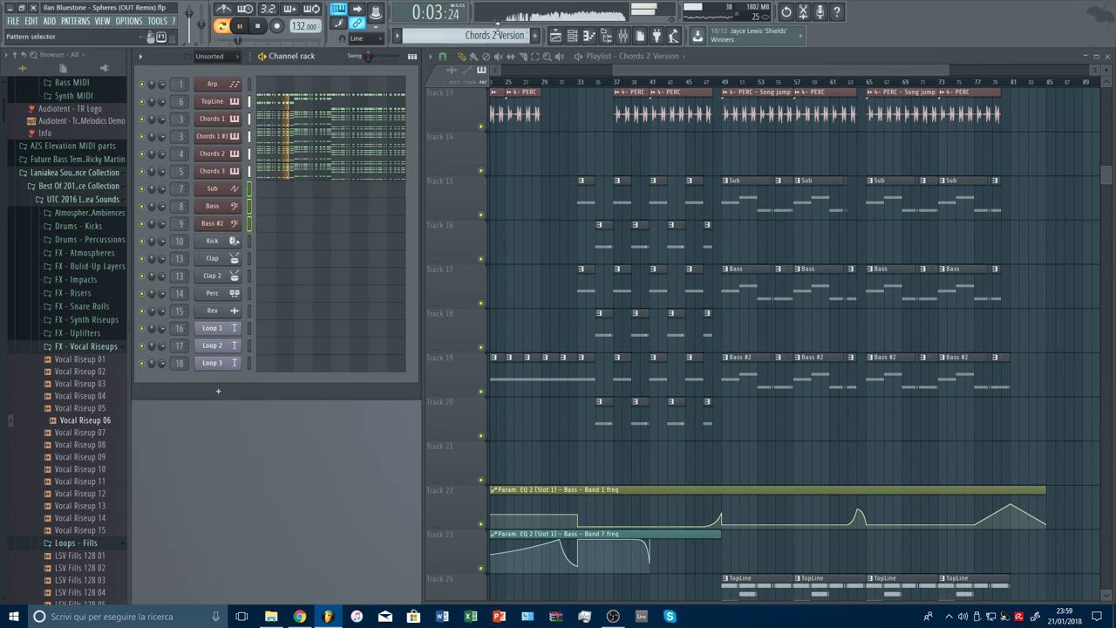
Rename Pattern 2 as Bass 2 Version.
scroll(496, 35, "down", 1)
left_click(454, 36)
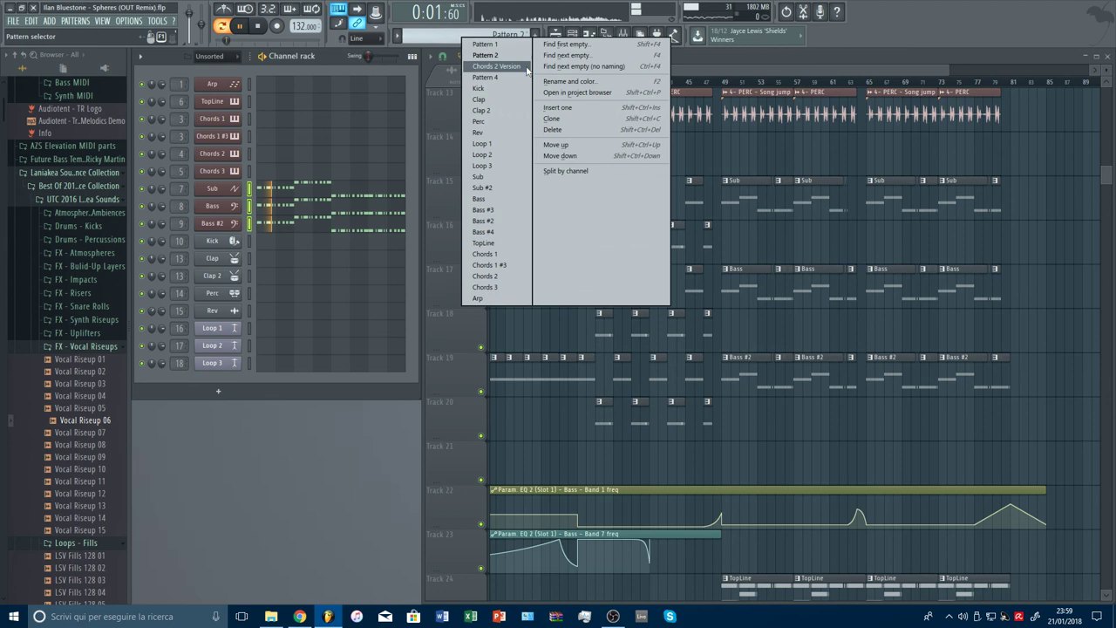
left_click(558, 82)
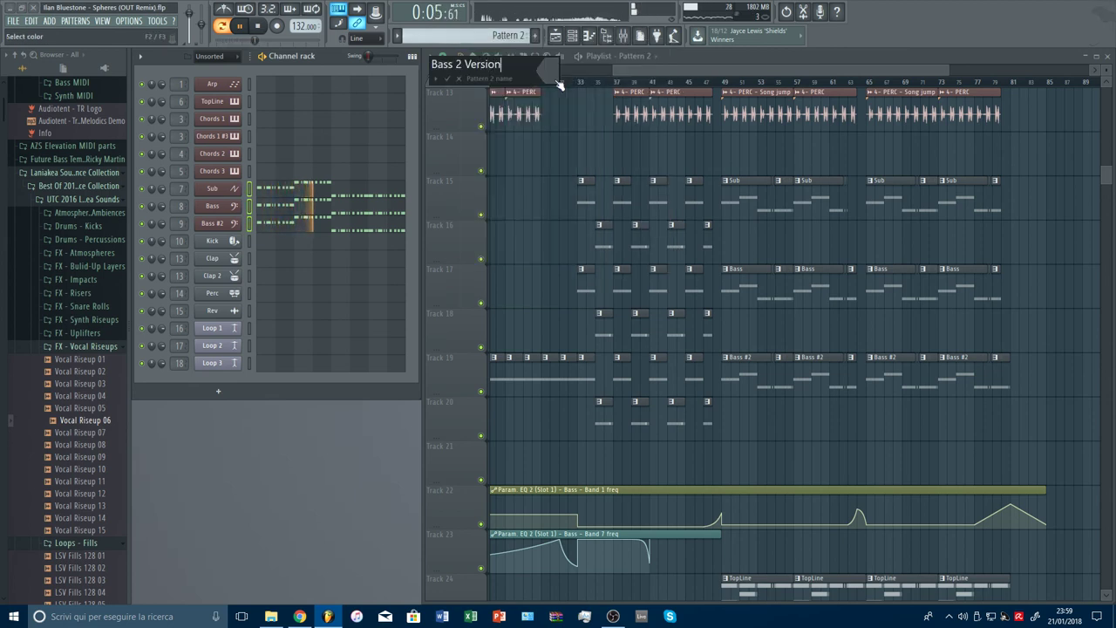
key("Return")
Rename Pattern 1 as Chords 1 Version.
scroll(514, 35, "up", 2)
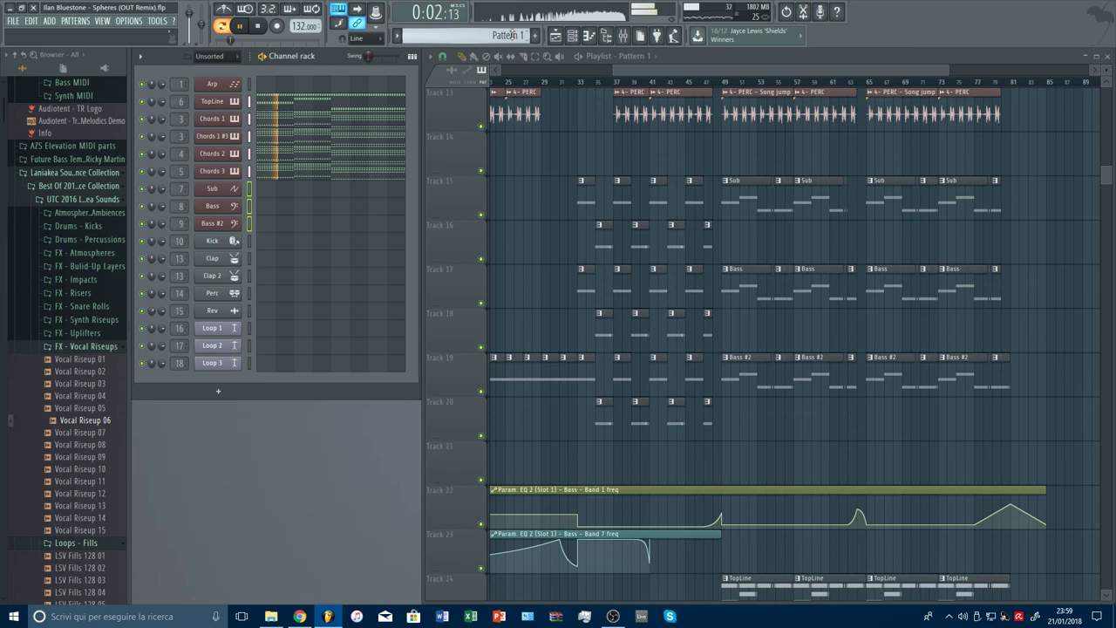
left_click(497, 36)
left_click(605, 80)
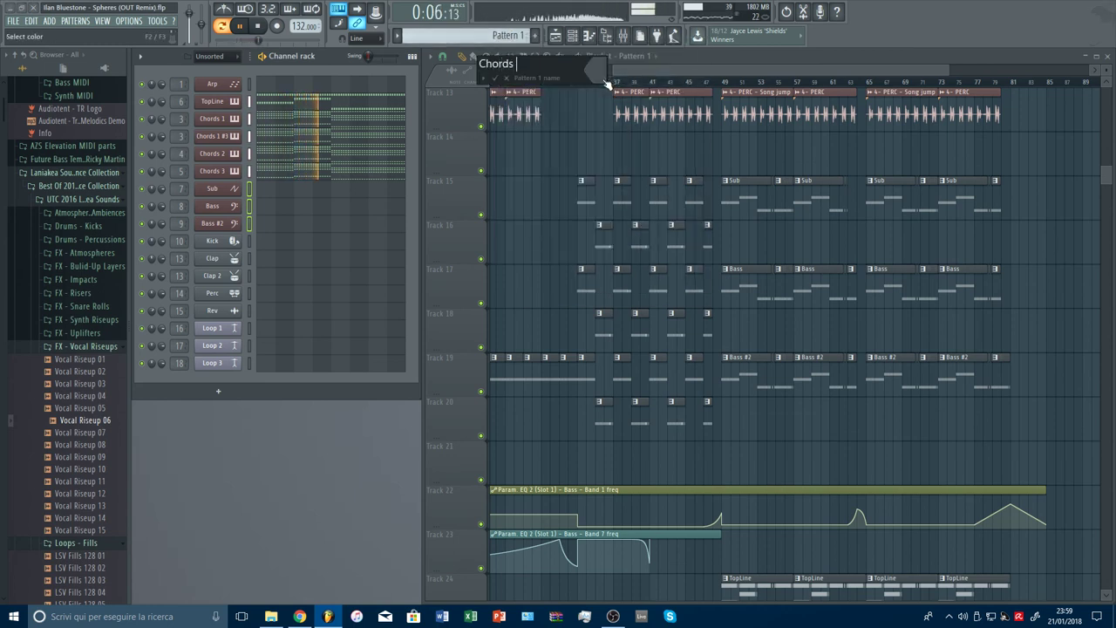
type("Chords 1 Version")
key("Return")
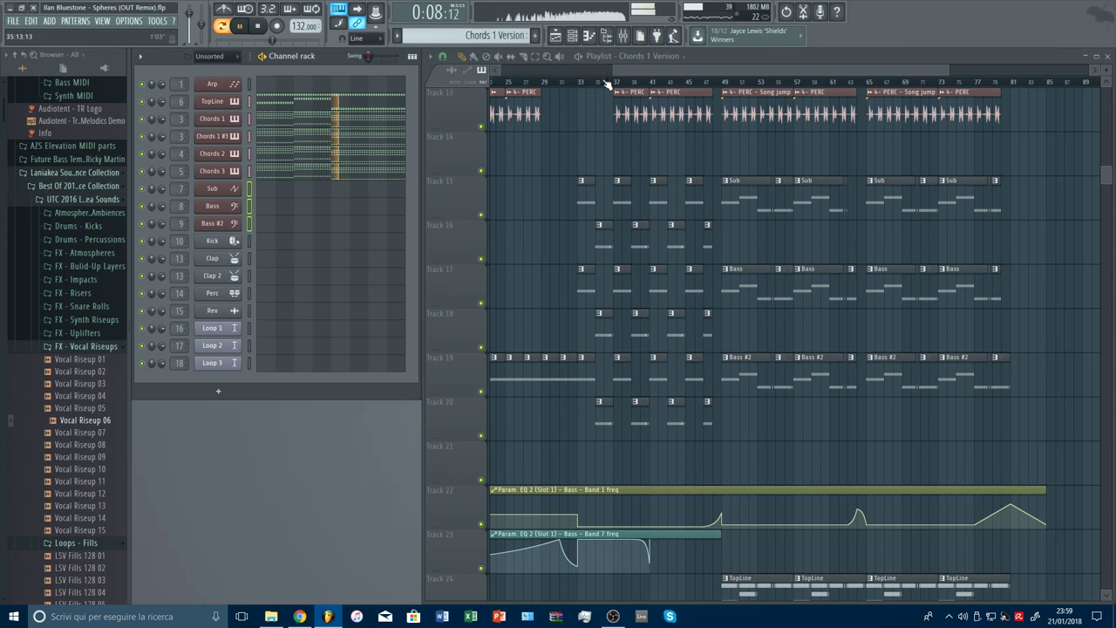
Replace the Sub #2, Bass #3 and Bass #4 clips at bar 43 with a two-bar Bass 2 Version clip on Track 21 and replay the passage.
scroll(504, 37, "down", 2)
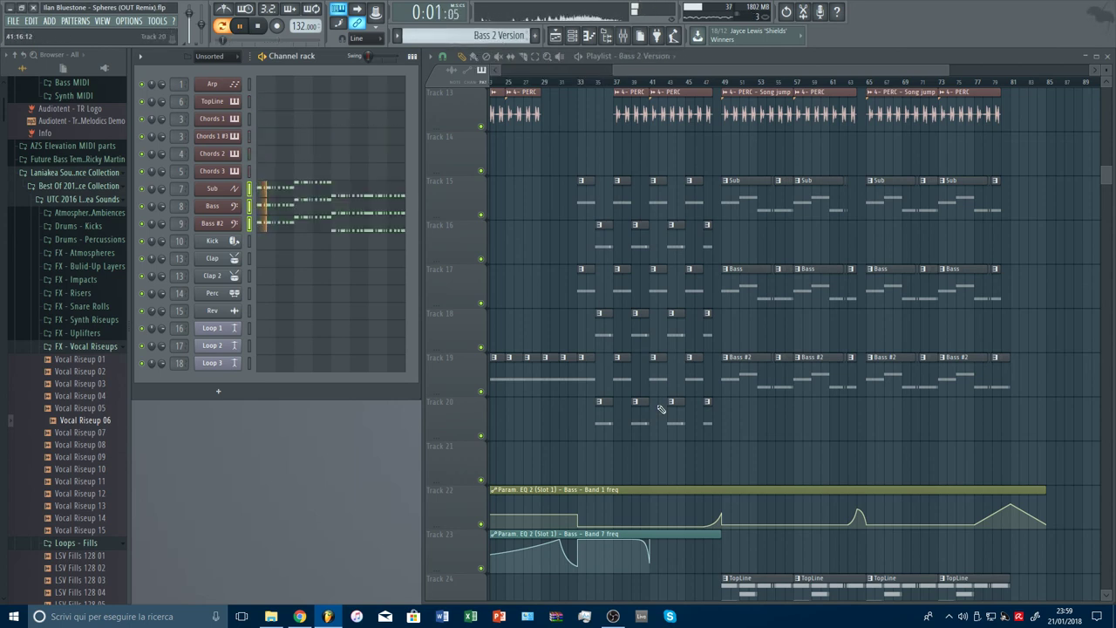
scroll(691, 115, "up", 3, "ctrl")
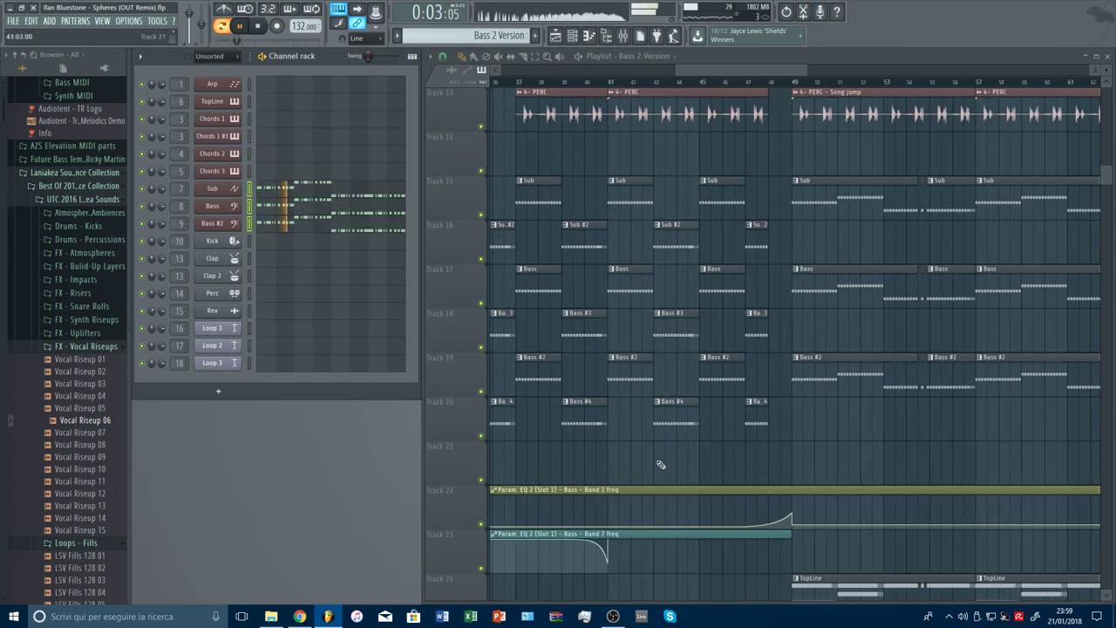
left_click(660, 464)
left_click_drag(837, 460, 709, 468)
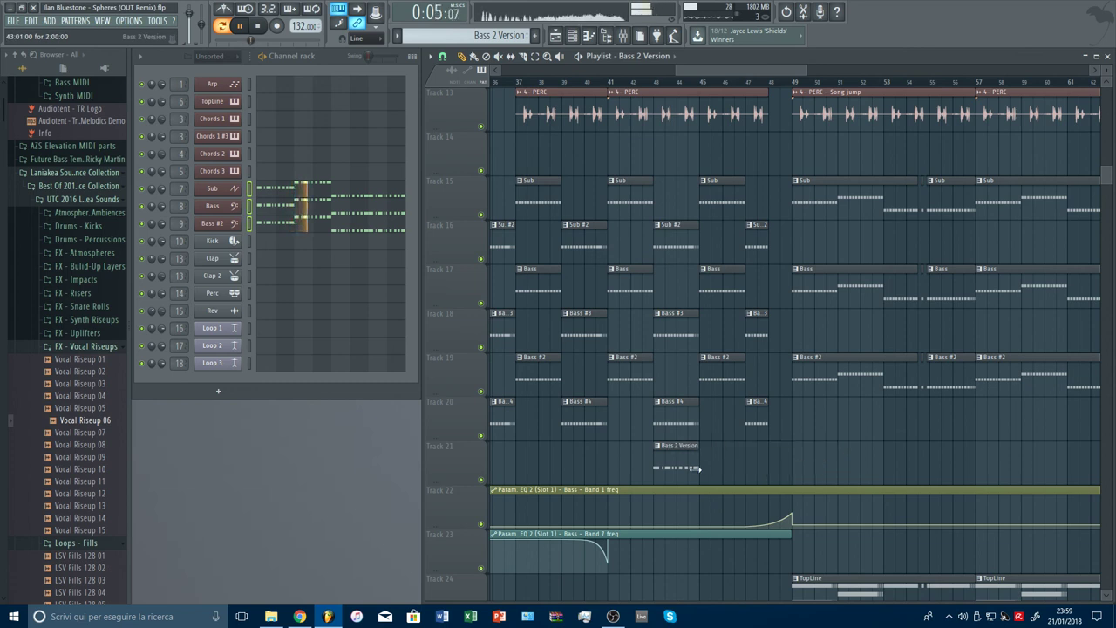
left_click(634, 94)
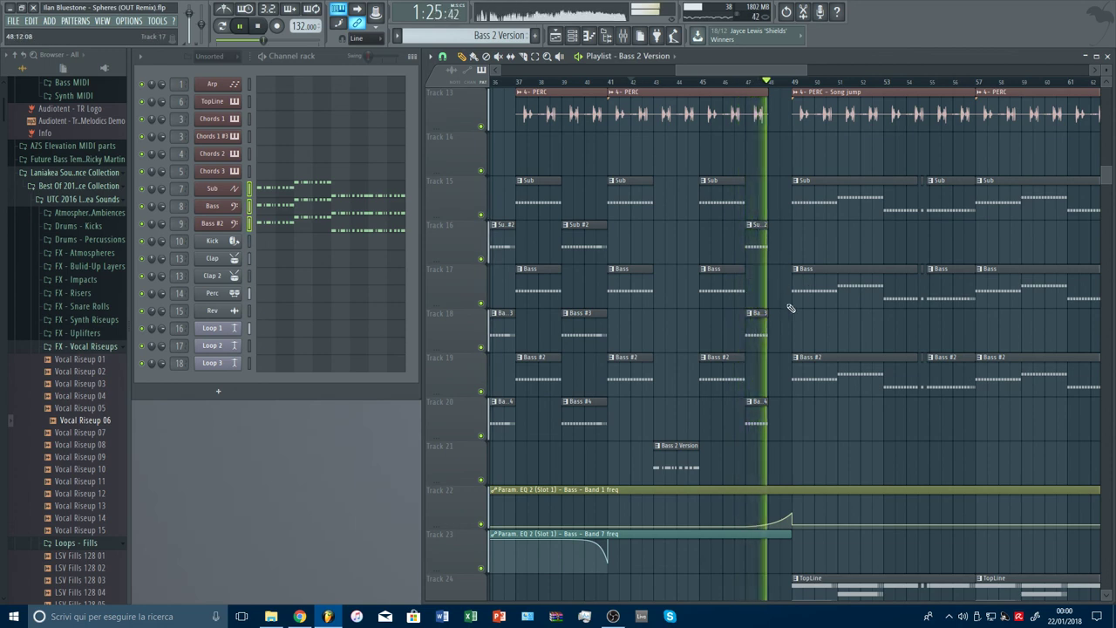
Play on past bar 49 and examine the bass, automation, chord and arp tracks up to bar 81.
left_click_drag(808, 70, 890, 73)
scroll(897, 253, "down", 3)
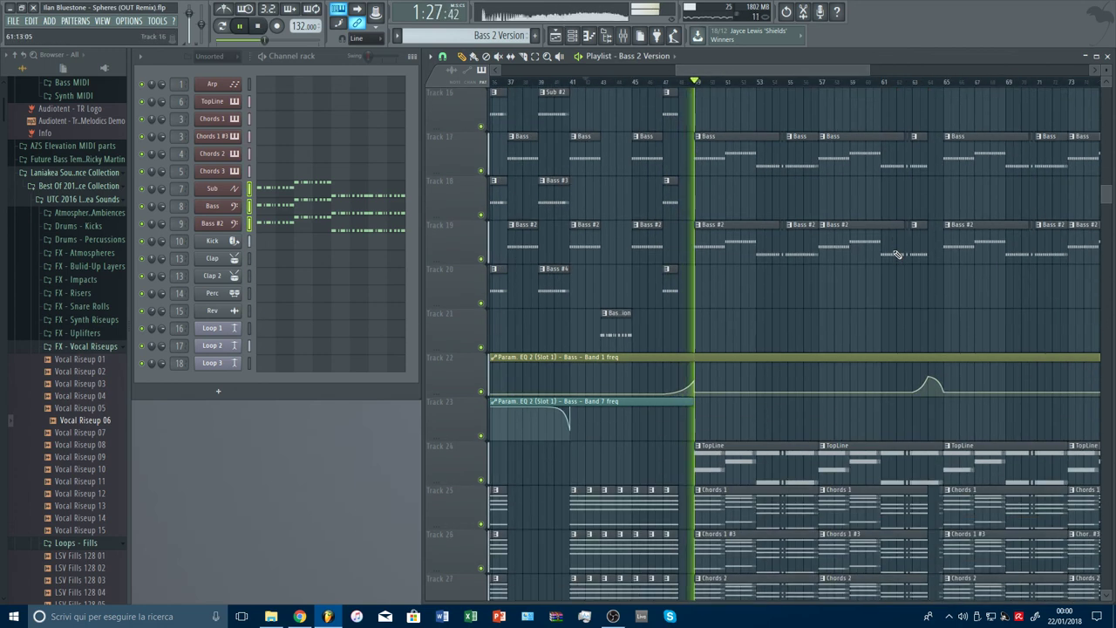
scroll(781, 85, "down", 3)
scroll(780, 85, "down", 2)
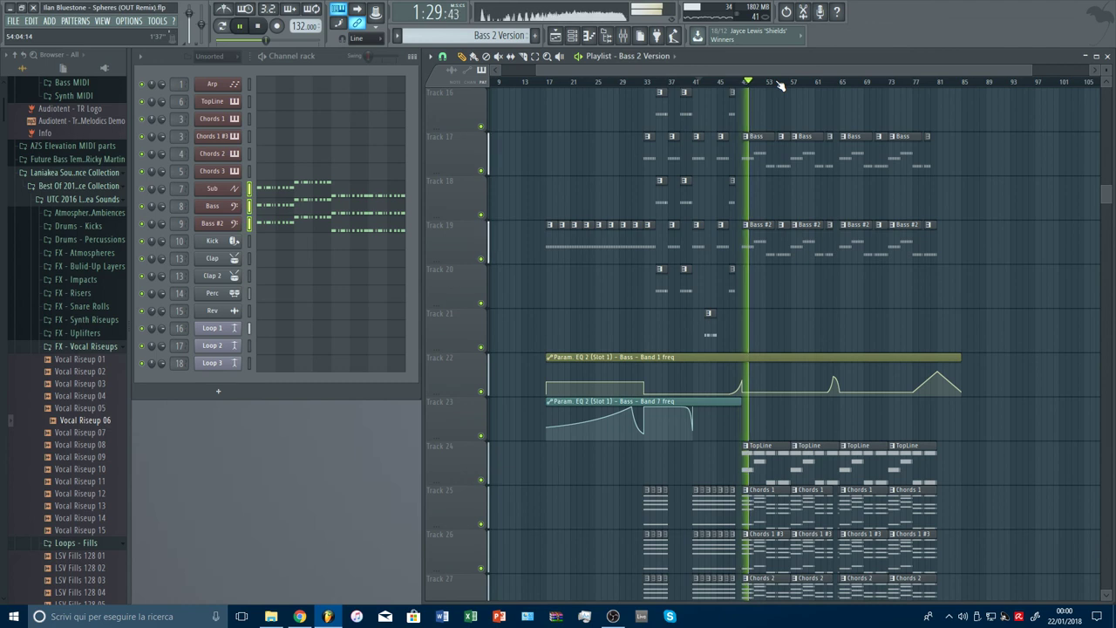
scroll(967, 85, "up", 3)
scroll(936, 142, "down", 9)
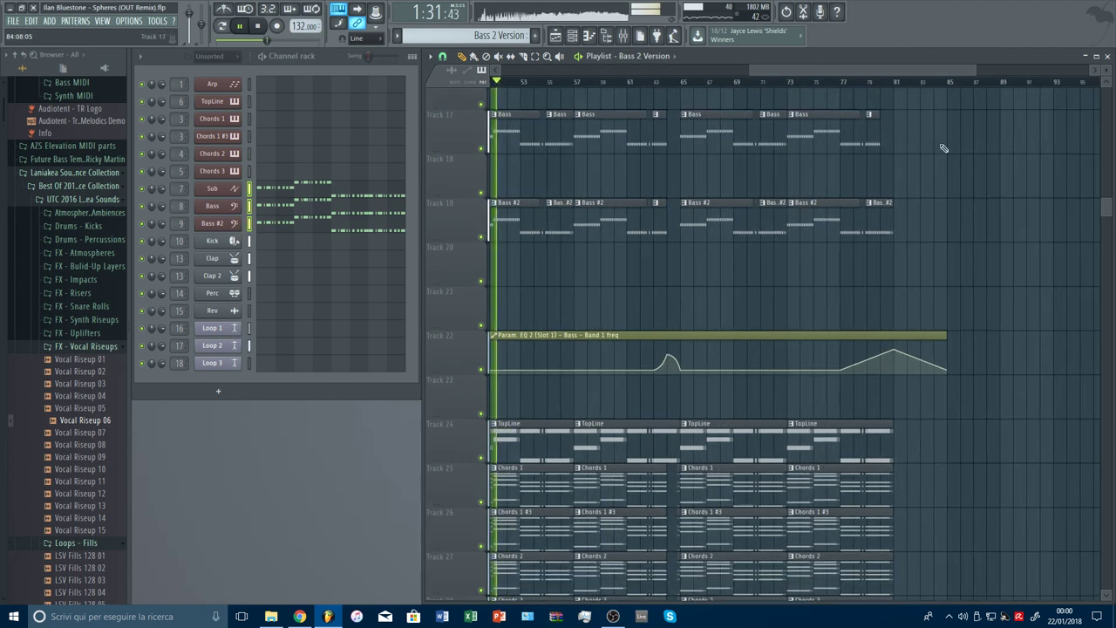
scroll(942, 148, "up", 2)
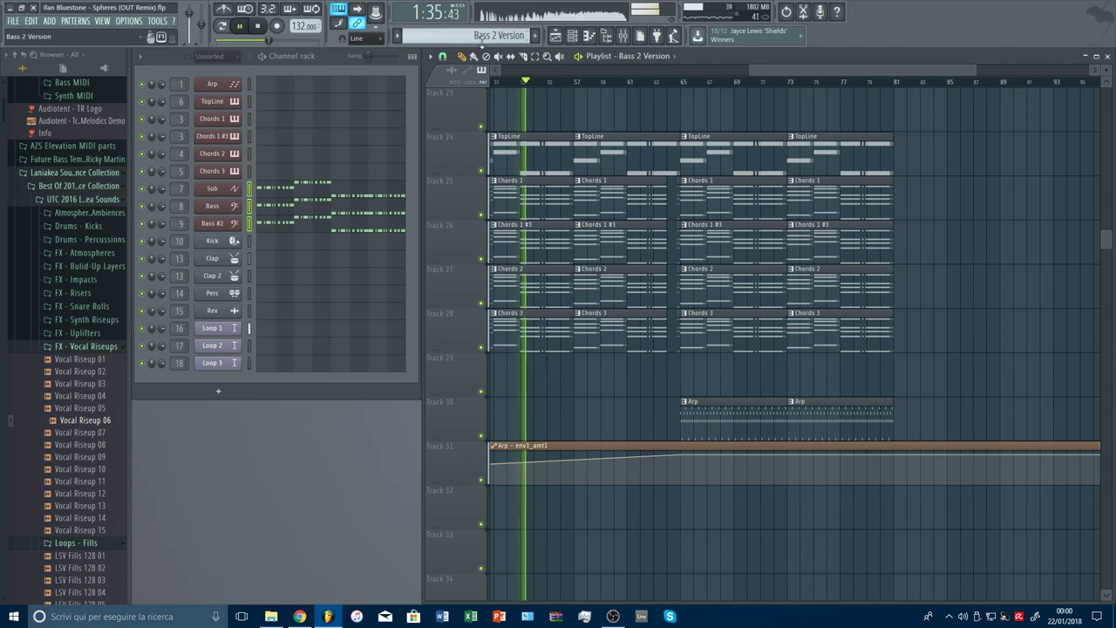
Select Pattern 4, audition it in pattern playback and remove its Arp notes.
scroll(479, 40, "up", 3)
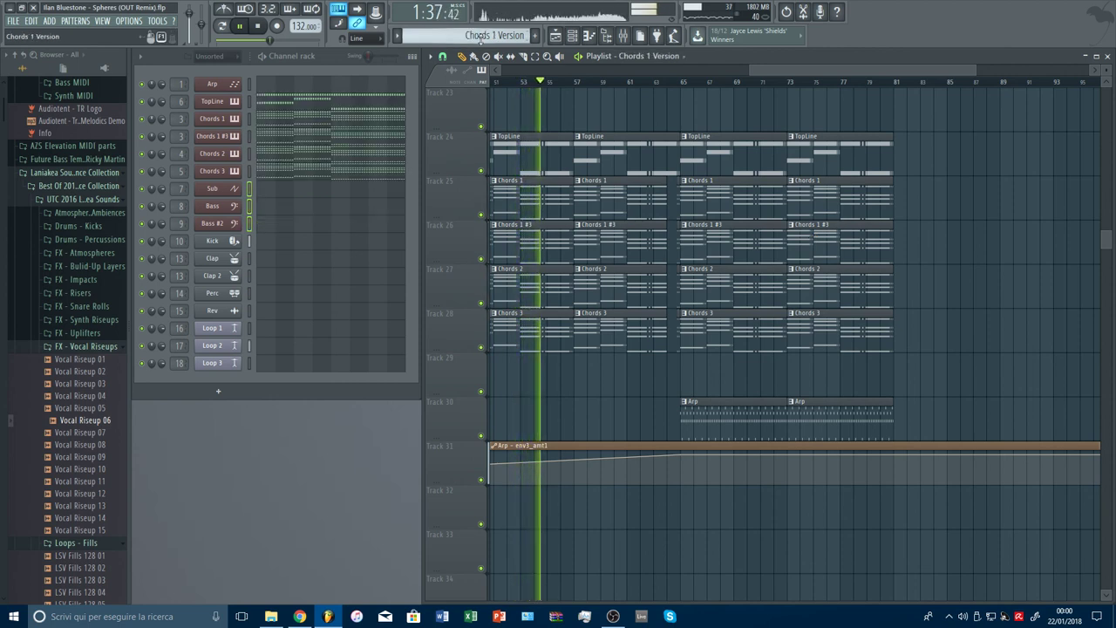
scroll(480, 39, "up", 1)
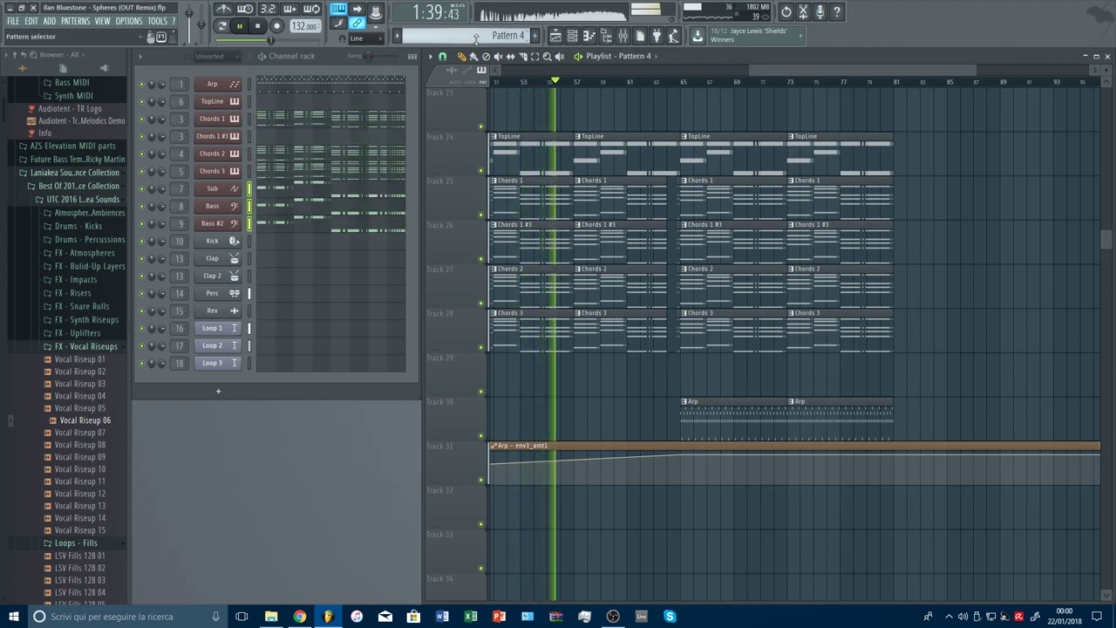
left_click(223, 27)
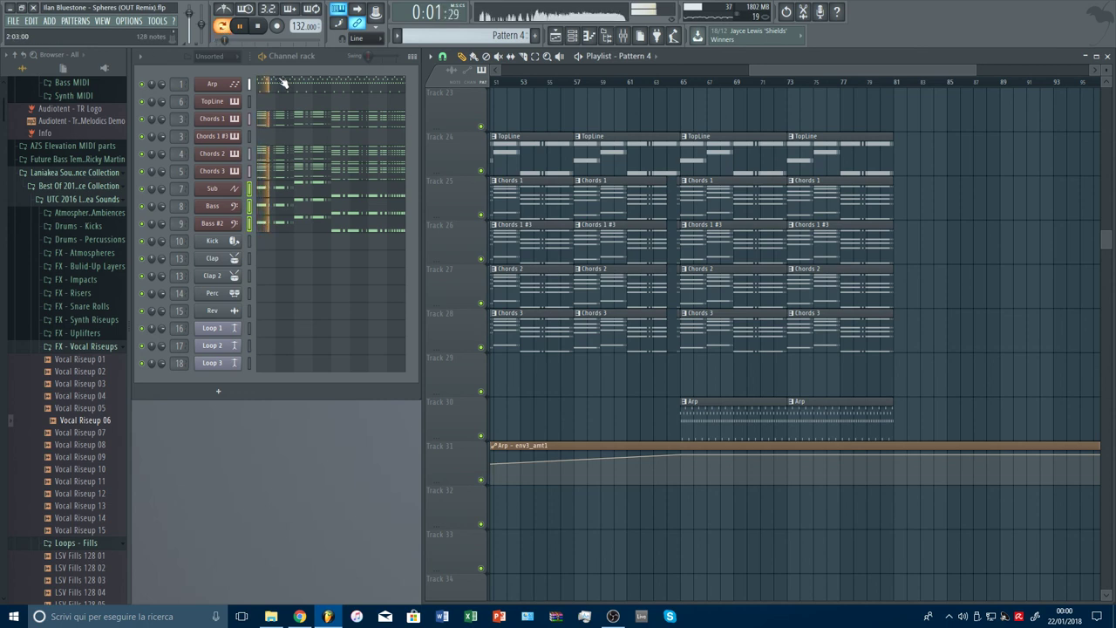
scroll(643, 81, "down", 6)
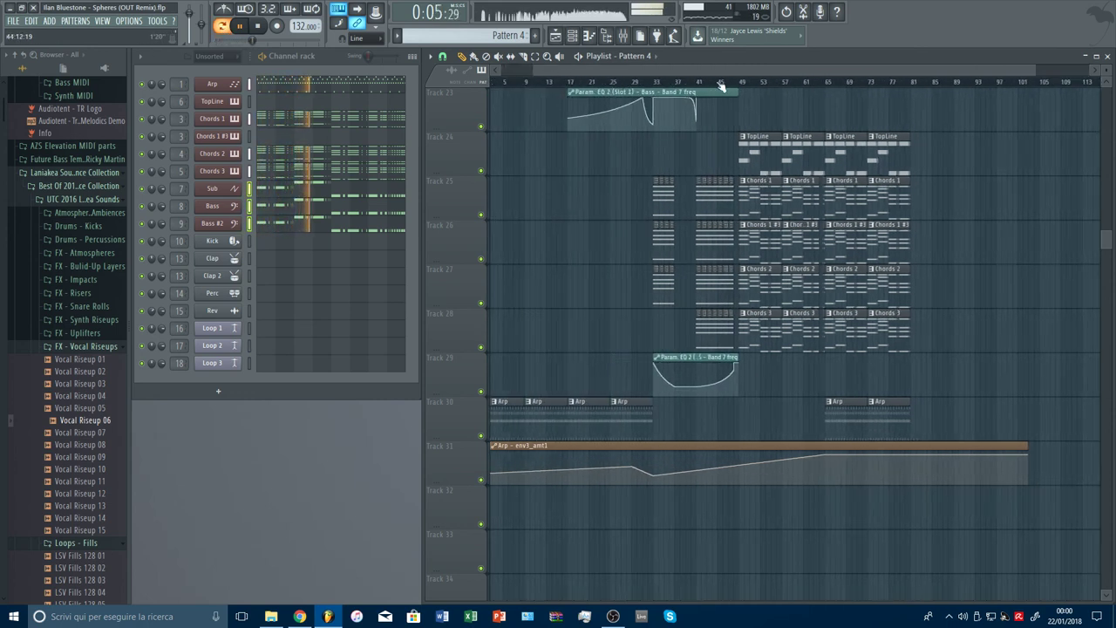
scroll(662, 82, "up", 4)
scroll(763, 273, "up", 3)
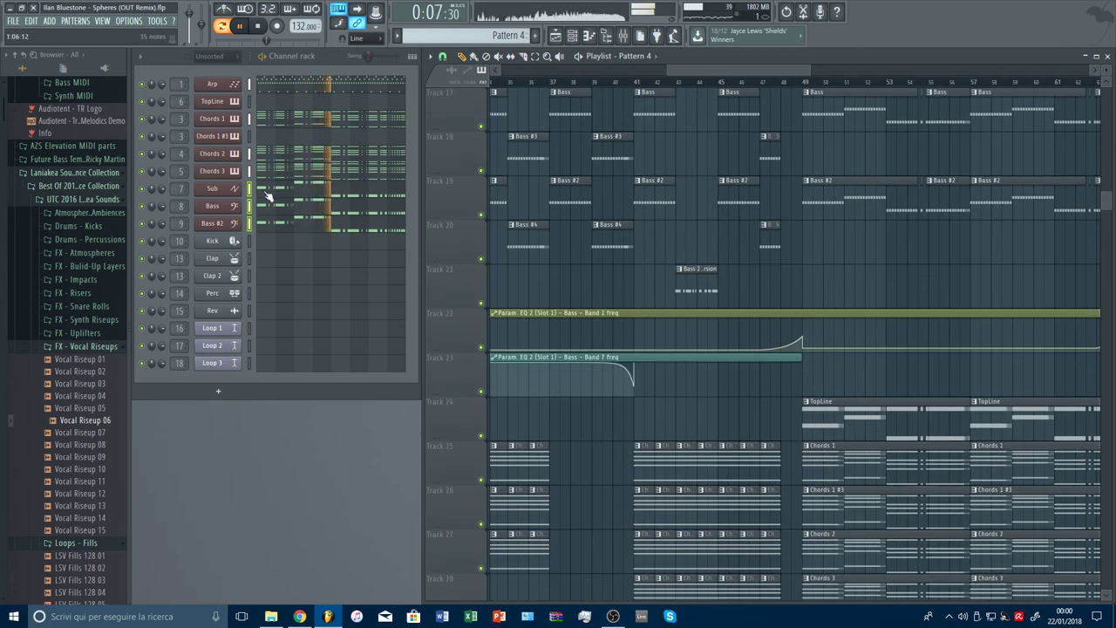
left_click(249, 84)
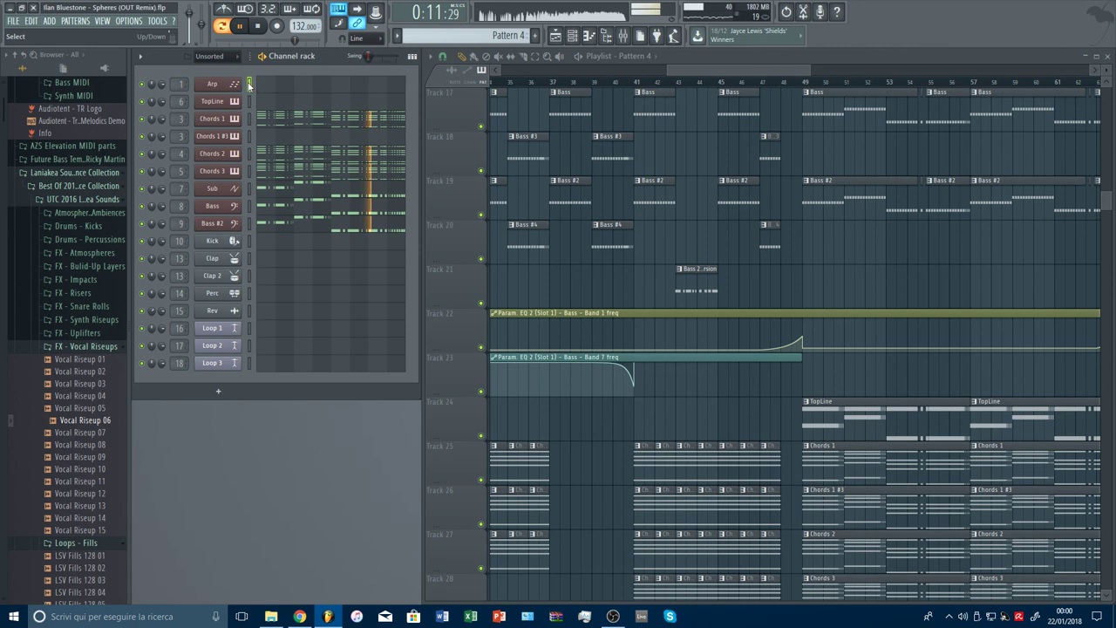
Paste the copied chord notes into the Chords 1 #3 and TopLine channels of Pattern 4.
left_click(250, 136)
key("ctrl+v")
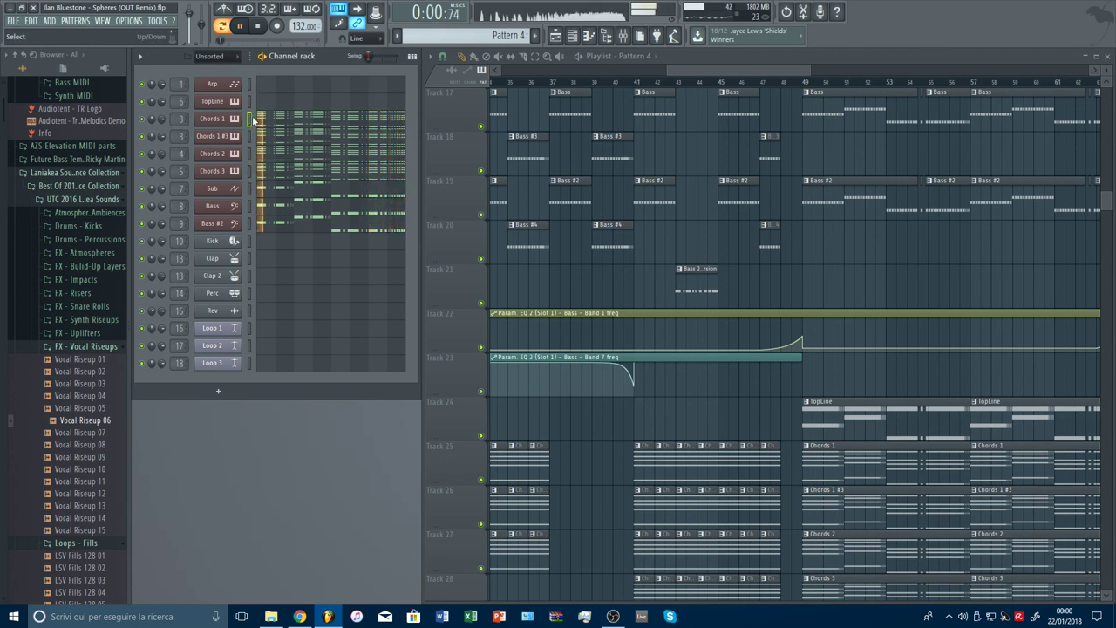
left_click(250, 101)
Mute the lower chord notes of TopLine in the piano roll, leaving only the two highest voices of each chord.
left_click(272, 105)
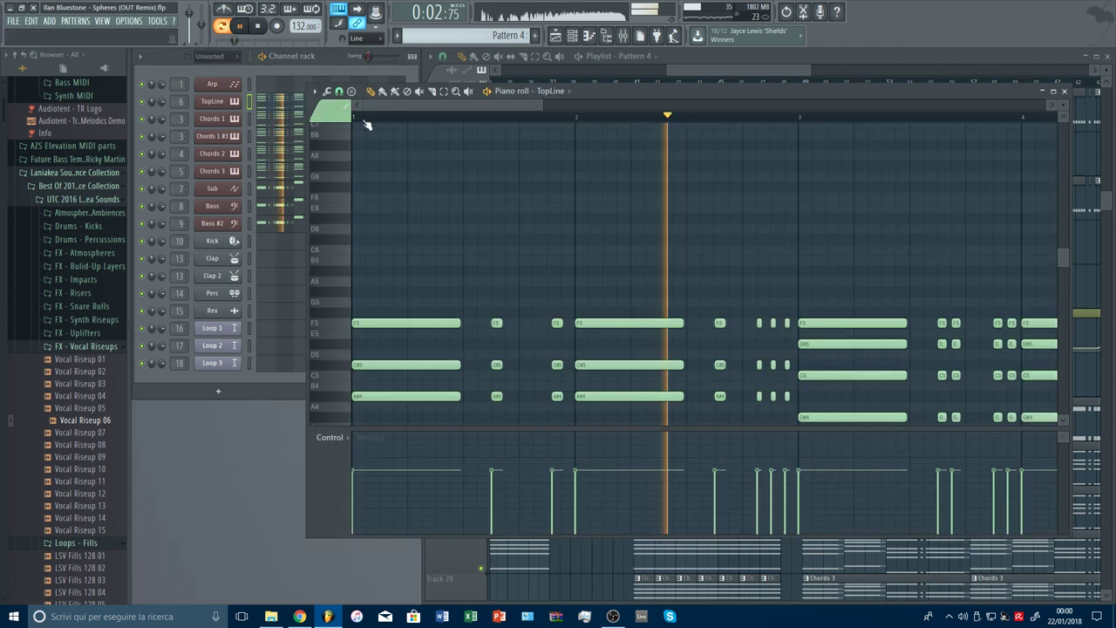
scroll(524, 193, "down", 3)
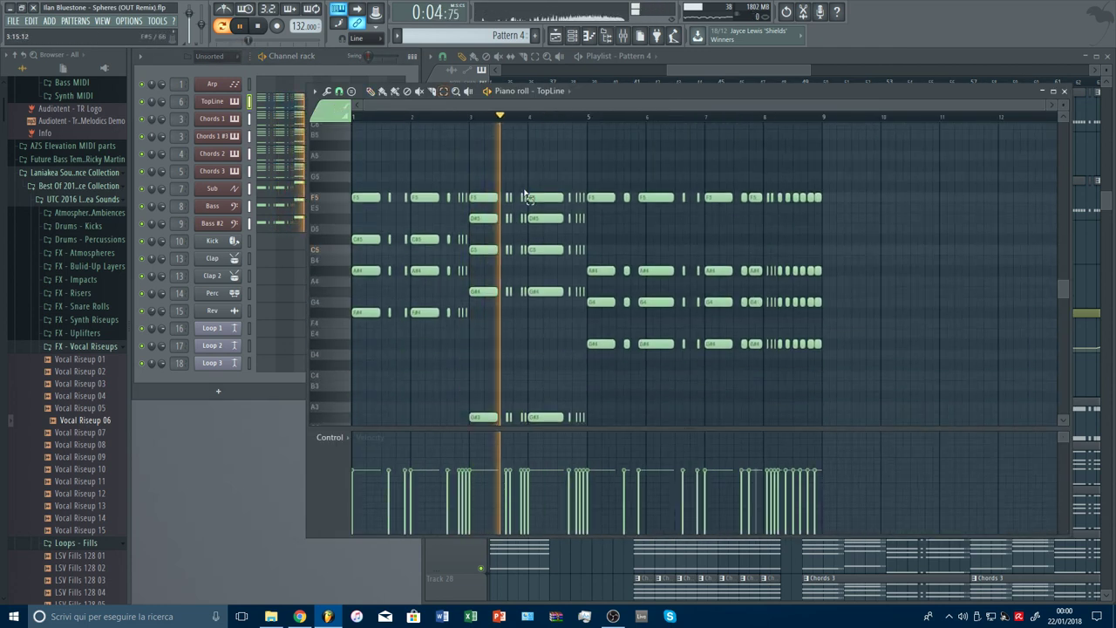
left_click_drag(349, 203, 354, 555)
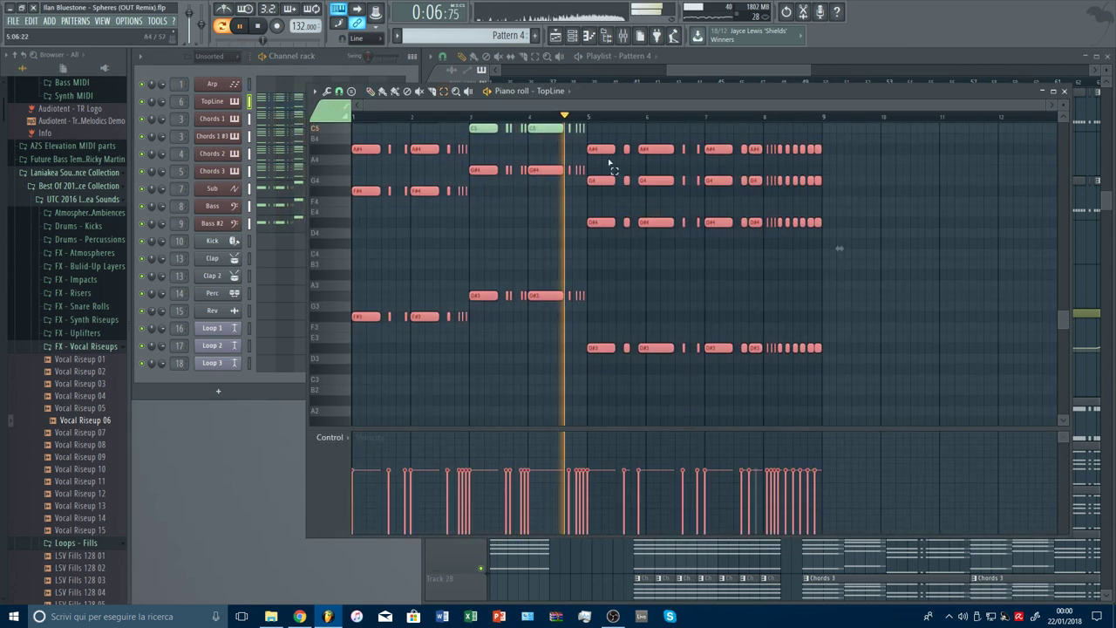
left_click_drag(607, 161, 949, 147)
key("alt+m")
scroll(859, 202, "up", 2)
scroll(860, 205, "up", 2)
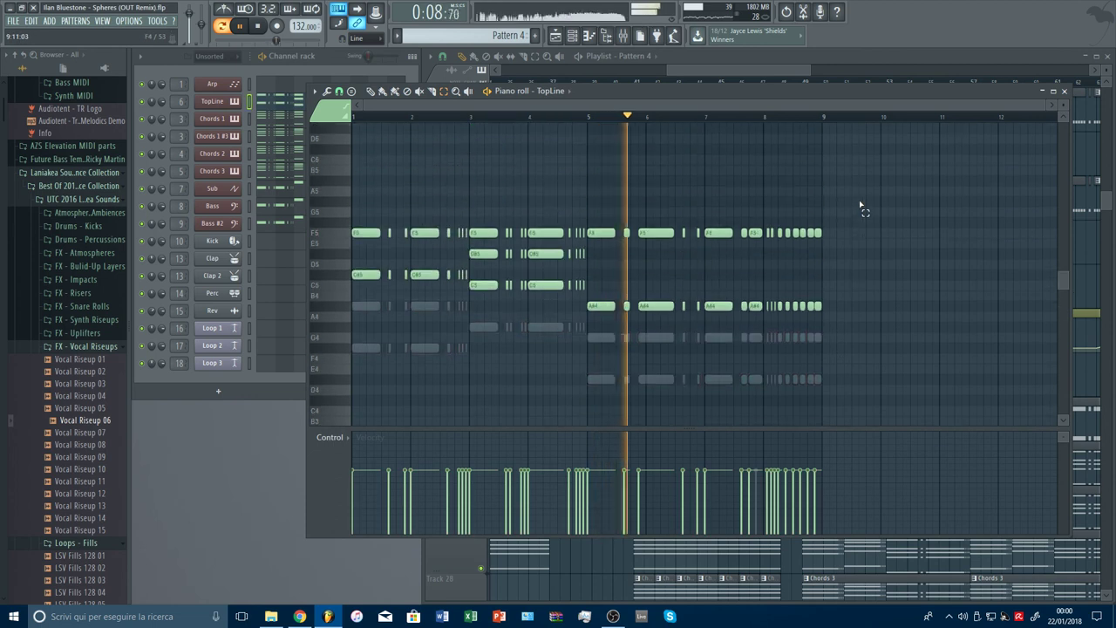
left_click_drag(464, 280, 641, 293)
key("alt+m")
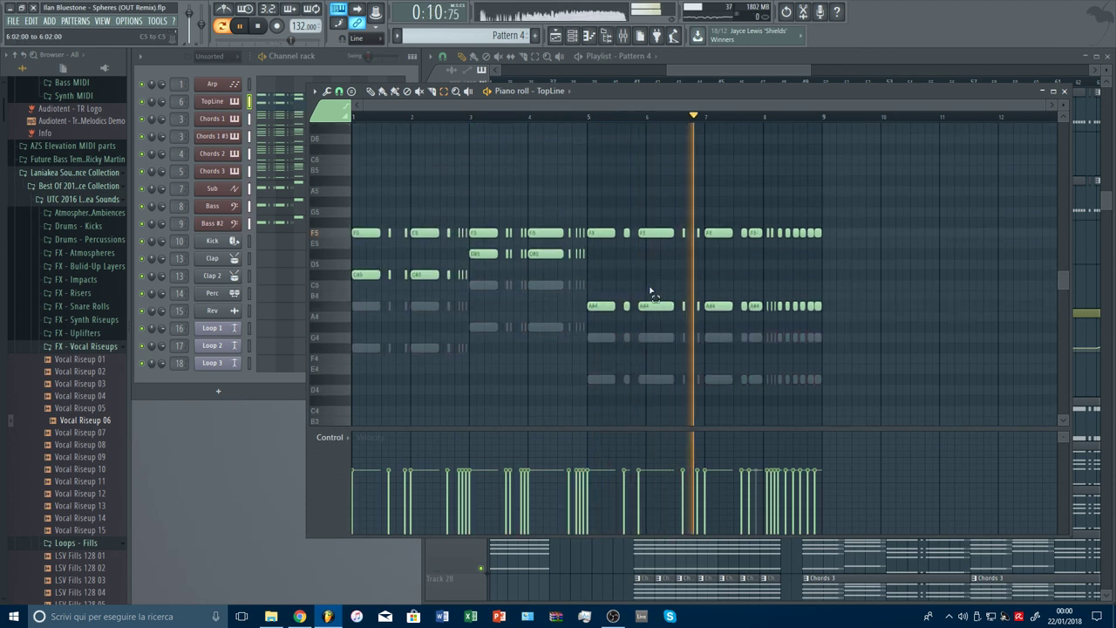
key("F7")
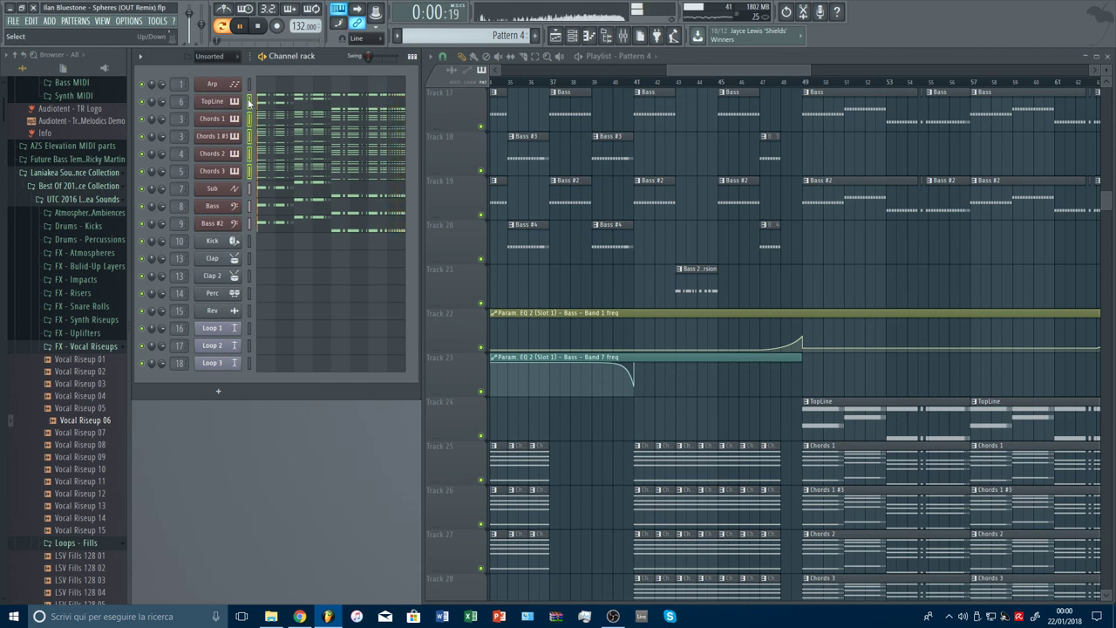
left_click(502, 39)
left_click(549, 84)
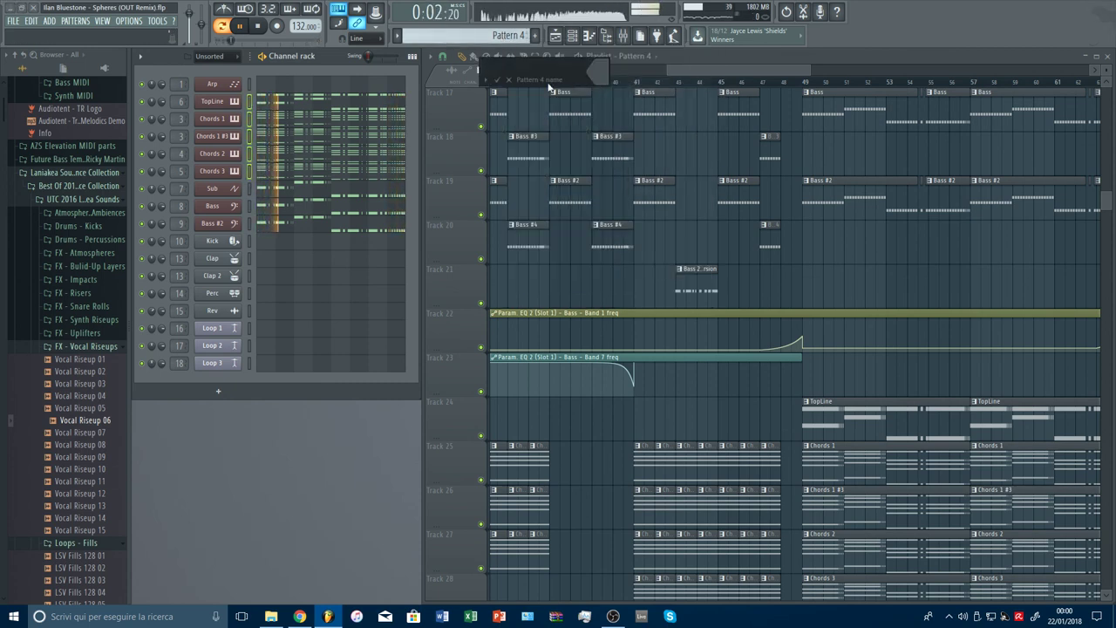
left_click(508, 36)
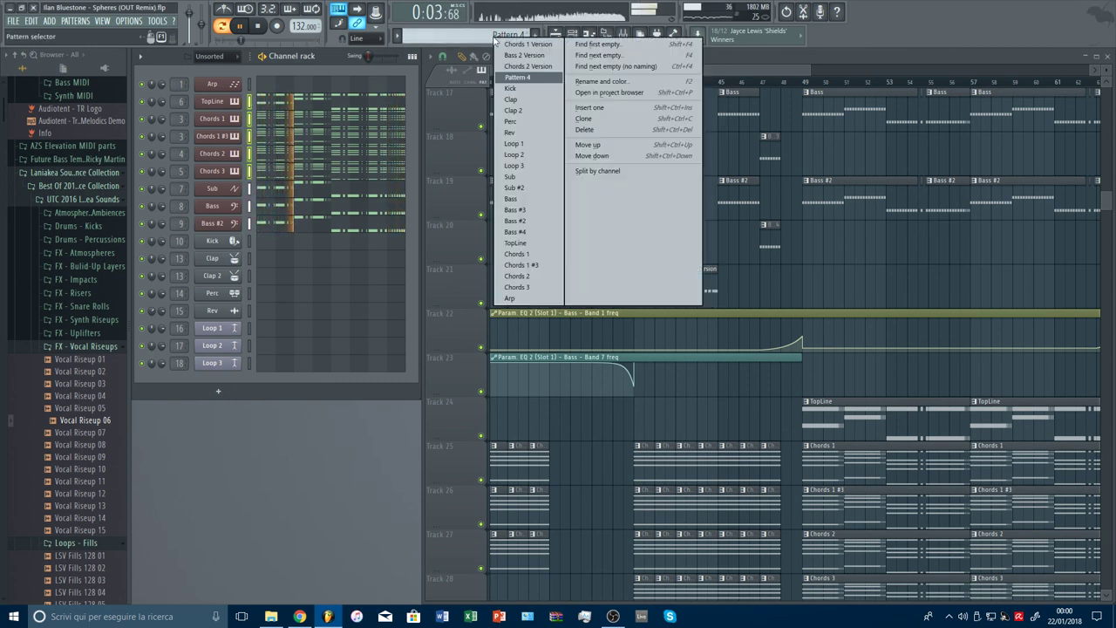
left_click(631, 144)
left_click(615, 338)
Clone Pattern 4, removing the TopLine and chord notes from the copy and the Sub, Bass and Bass #2 notes from the original.
left_click(508, 36)
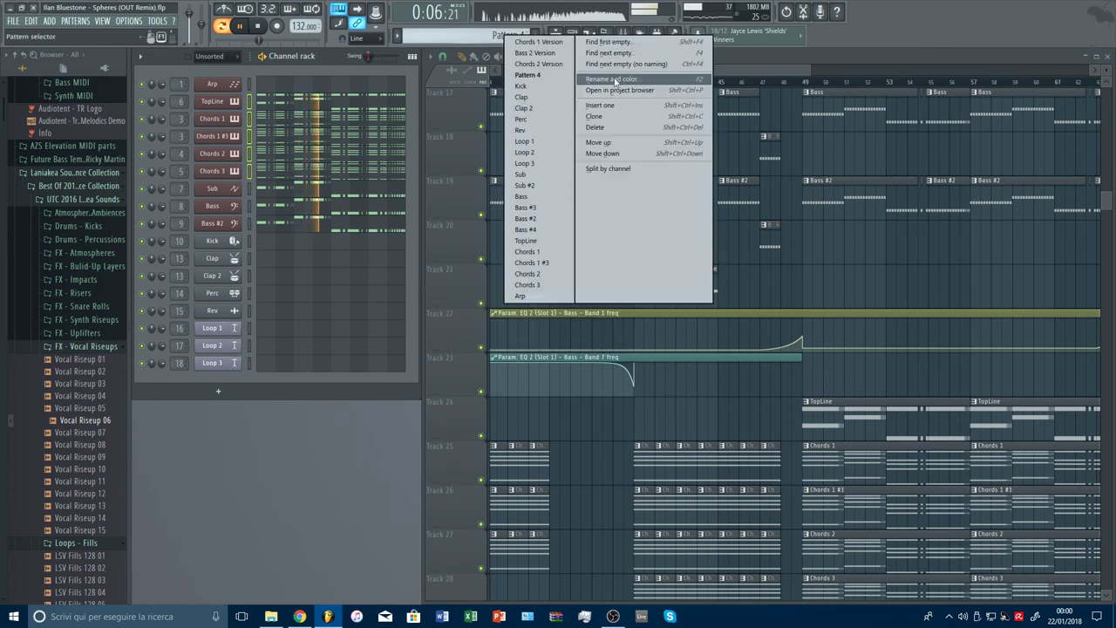
left_click(636, 119)
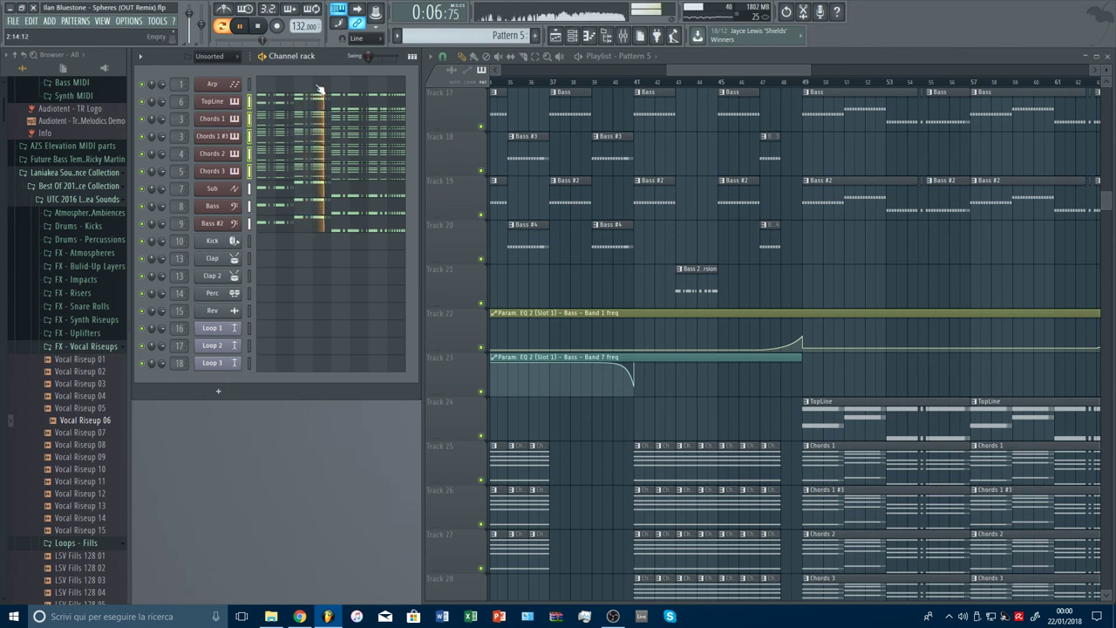
key("ctrl+x")
scroll(480, 38, "up", 1)
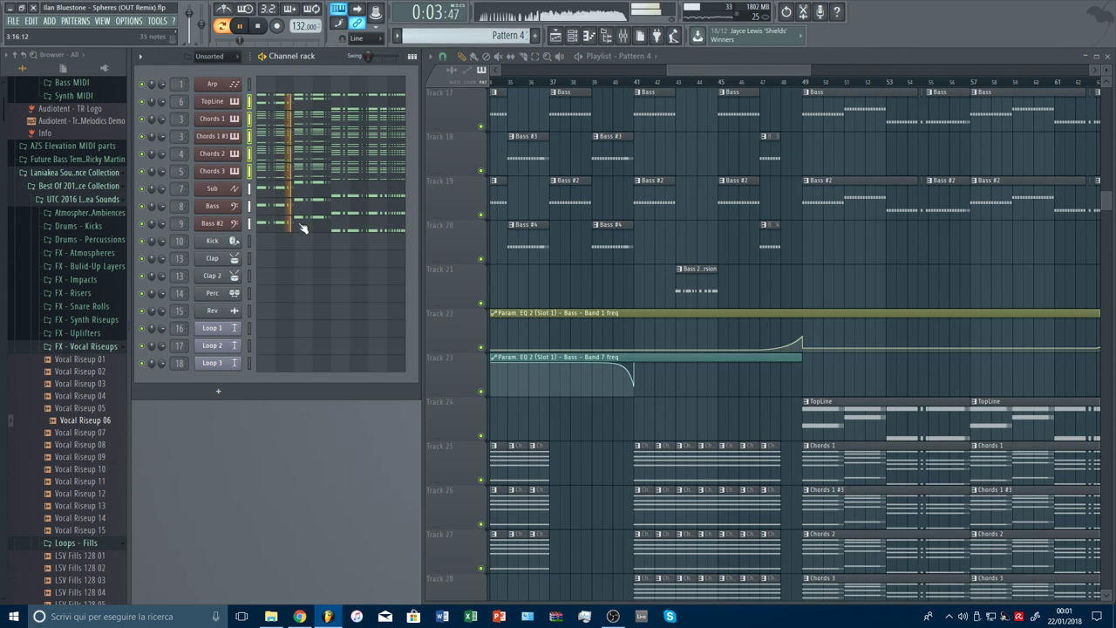
Rename Pattern 4 as Chords 3 Version.
right_click(499, 35)
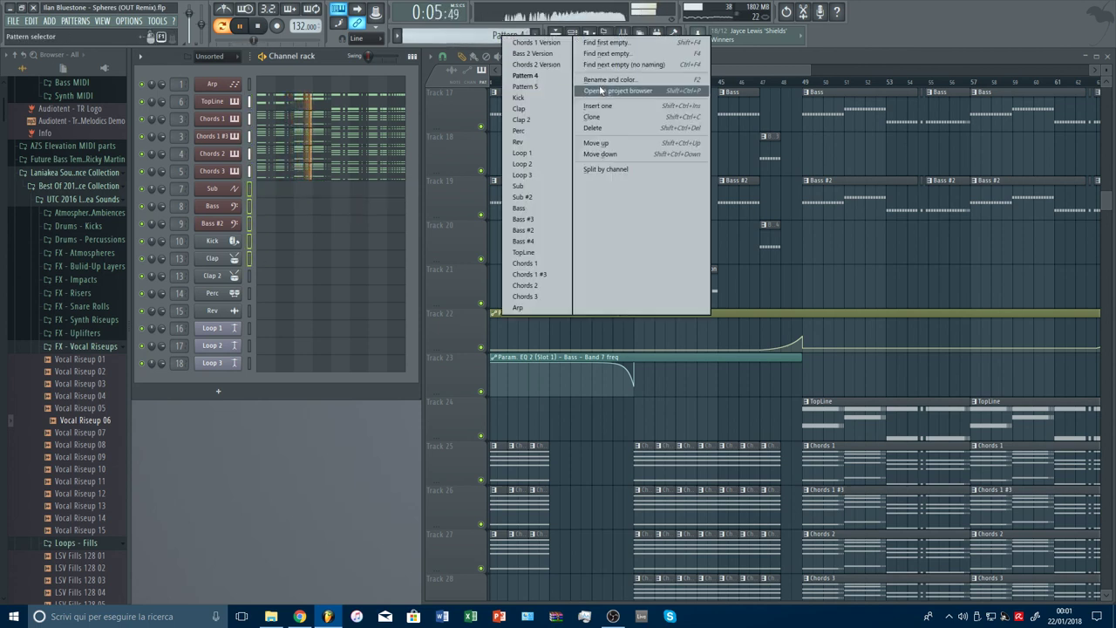
left_click(605, 82)
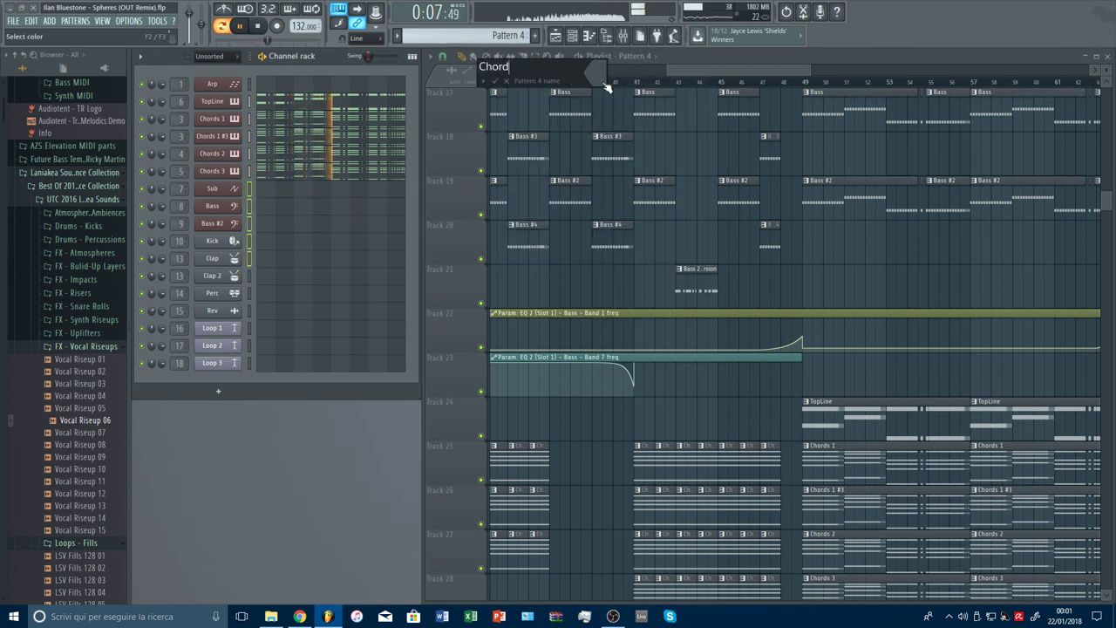
type("Chords 3 Version")
key("Return")
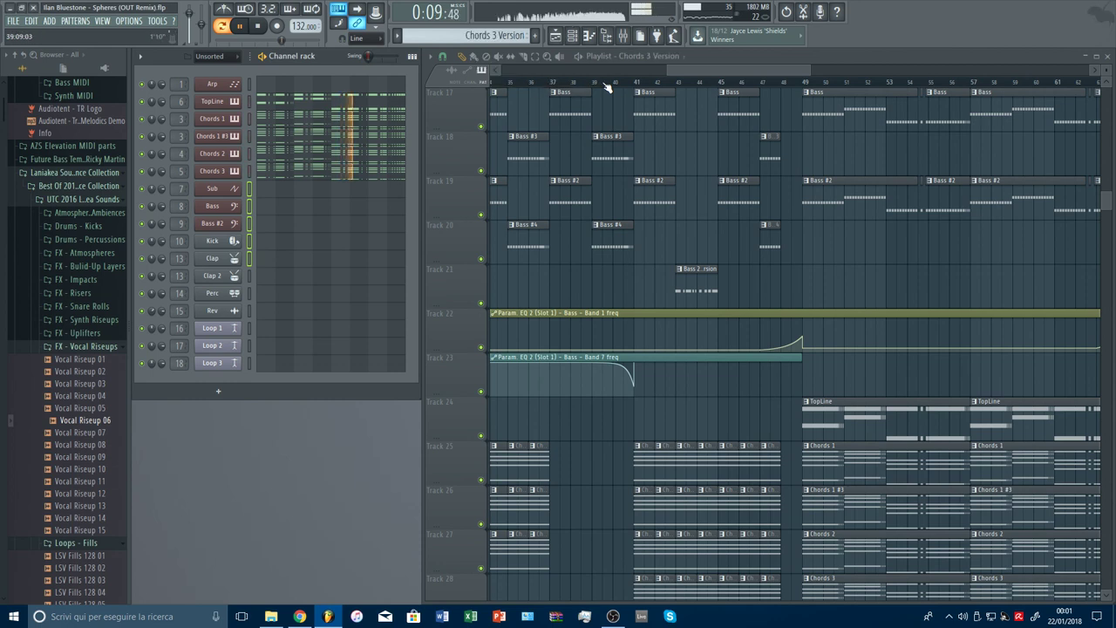
Rename Pattern 5 as Bass 3 version.
scroll(492, 37, "down", 1)
left_click(488, 35)
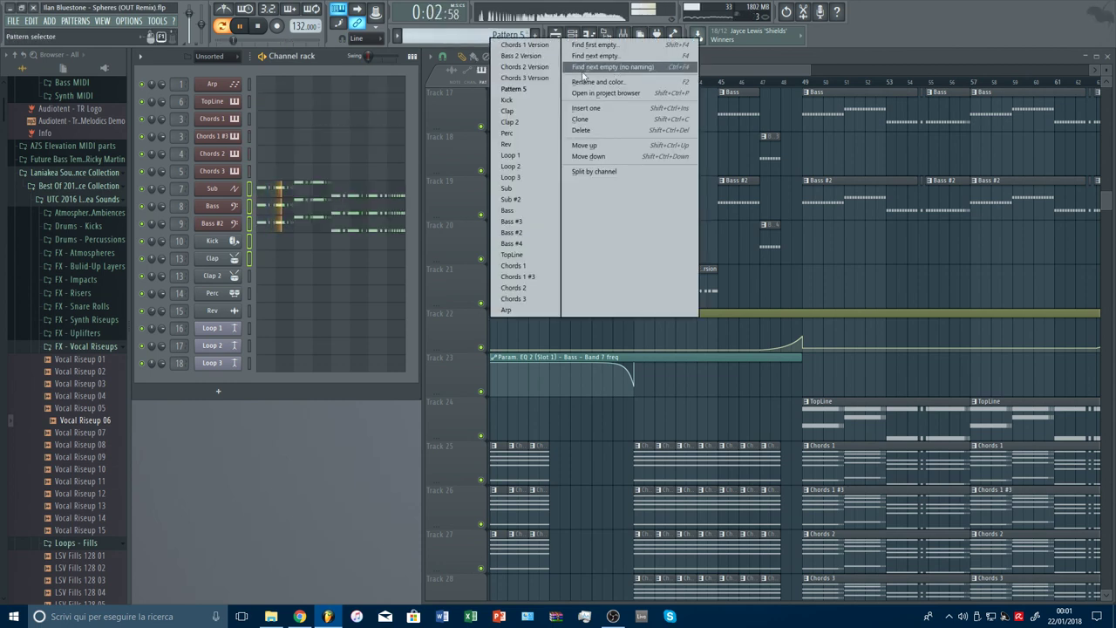
left_click(591, 84)
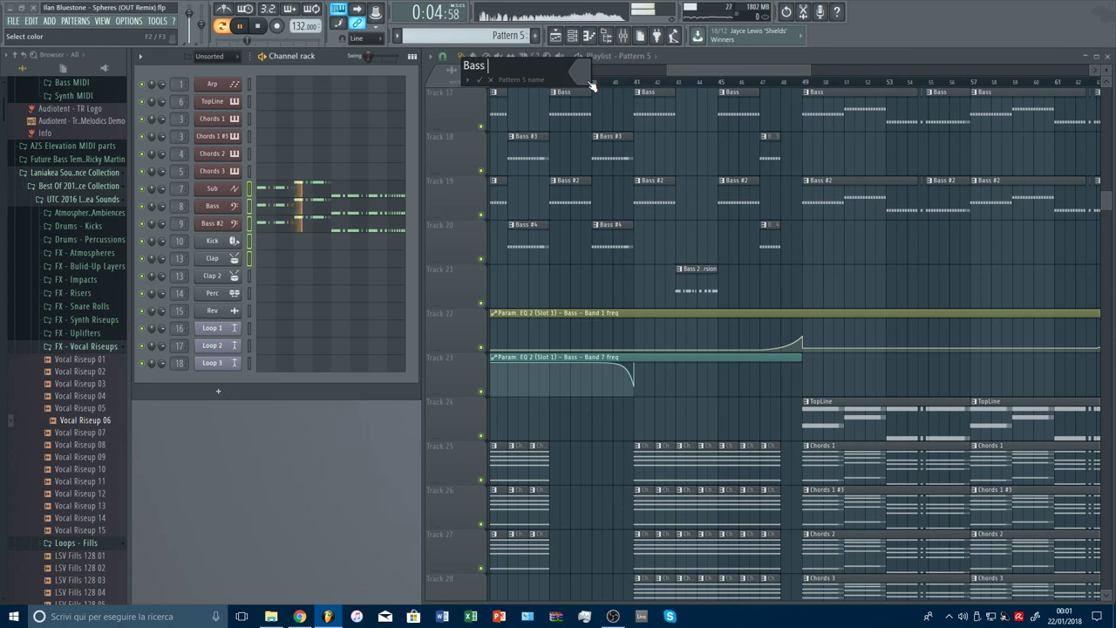
type("Bass 3 version")
key("Return")
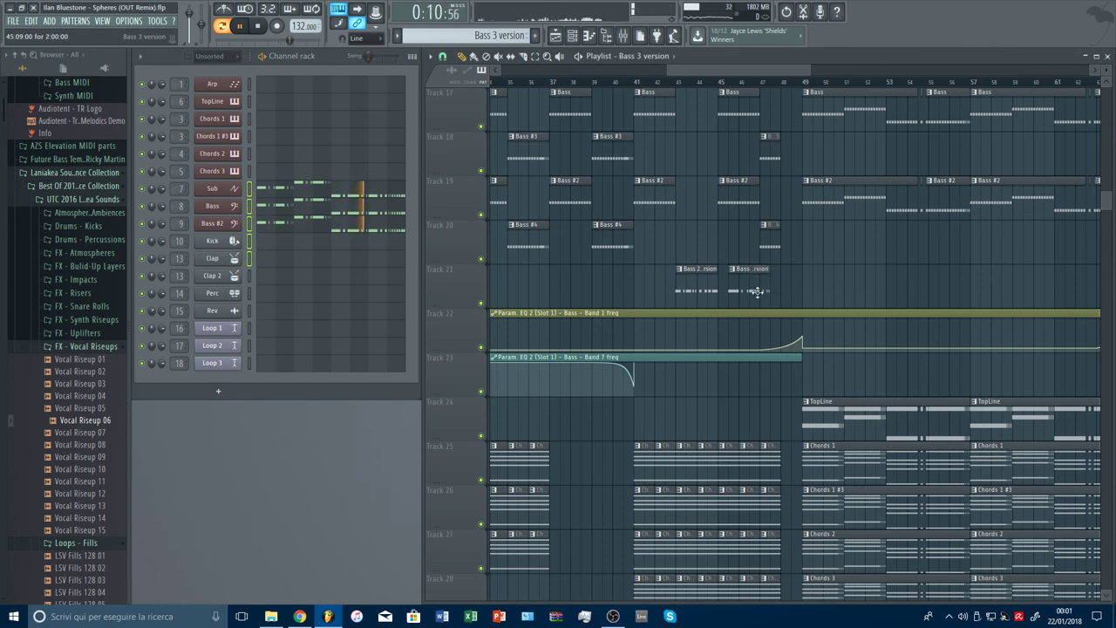
Replace the Sub, Bass and Bass #2 clips at bar 45 with a two-bar Bass 3 version clip on Track 21 and play from bar 43.
scroll(741, 226, "up", 2)
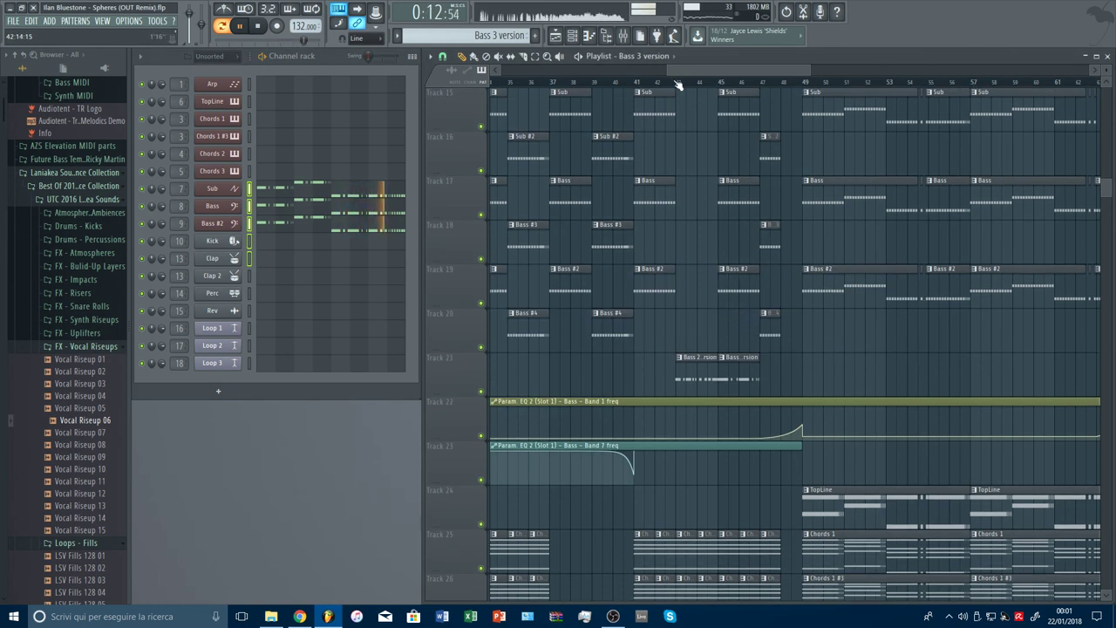
left_click(677, 83)
scroll(758, 209, "up", 3)
scroll(759, 213, "down", 2)
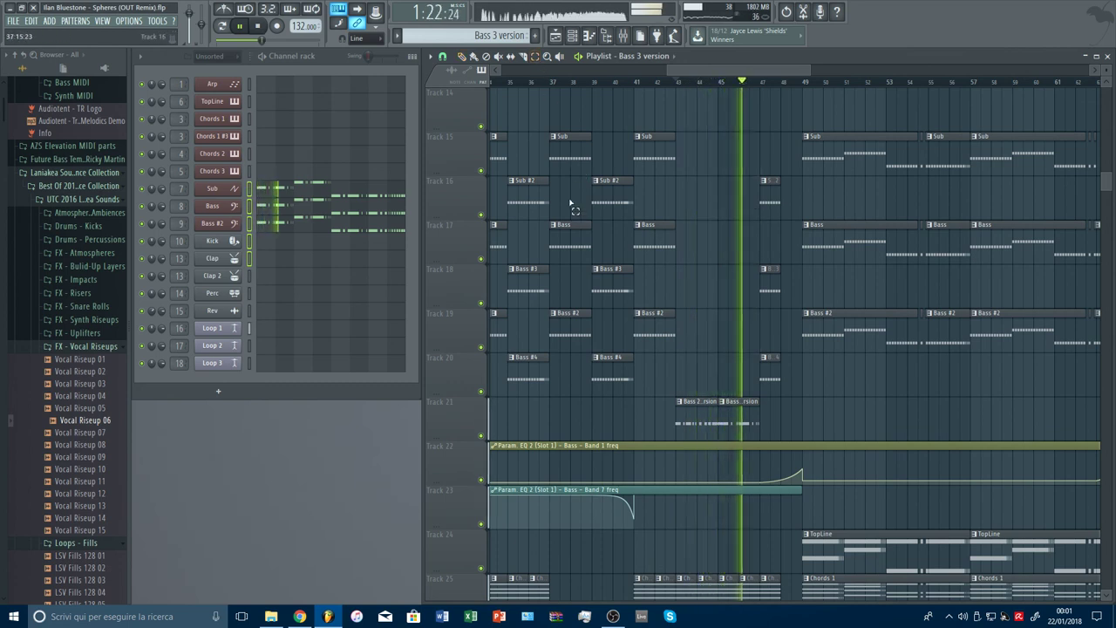
Copy the sub and bass clips of bars 35 to 38 on Tracks 15 to 20 into bars 43 to 46.
left_click_drag(527, 134, 562, 398)
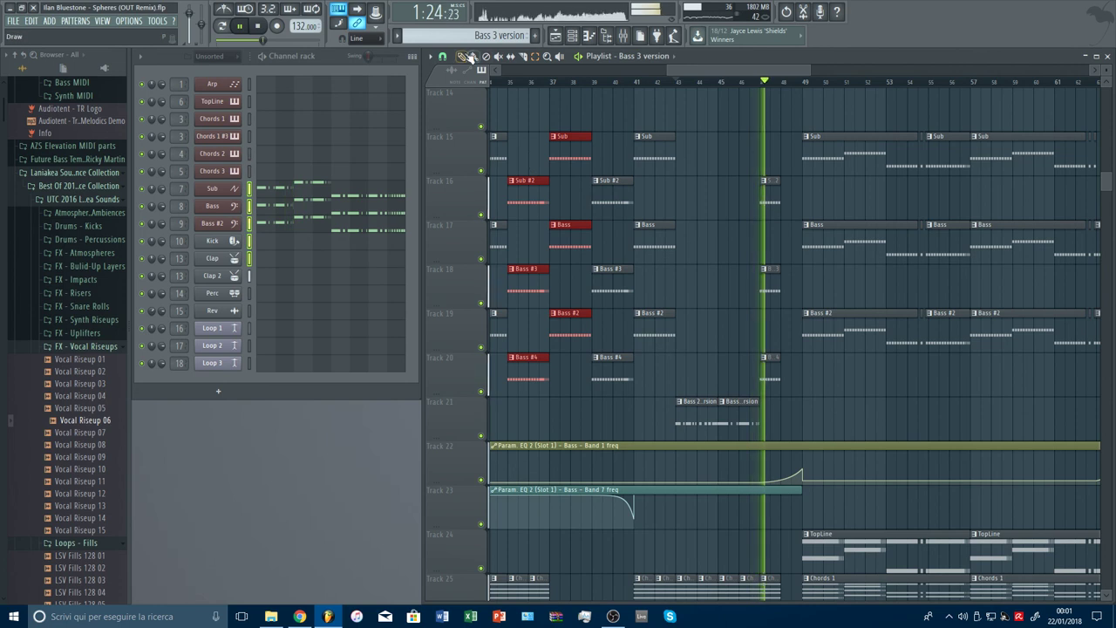
left_click(666, 84)
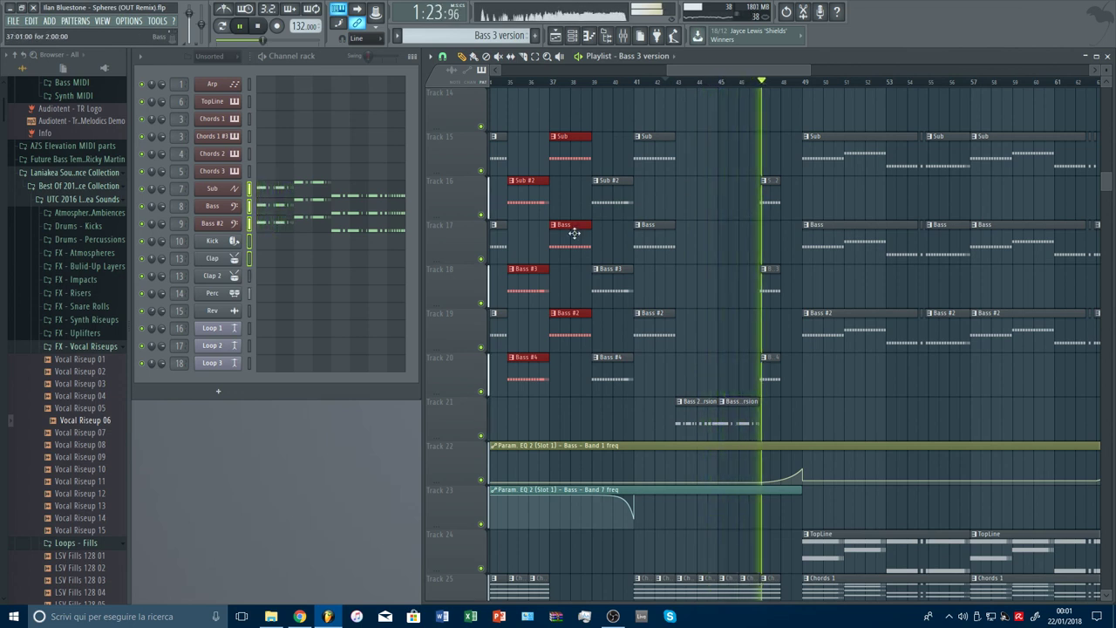
left_click_drag(574, 233, 738, 262)
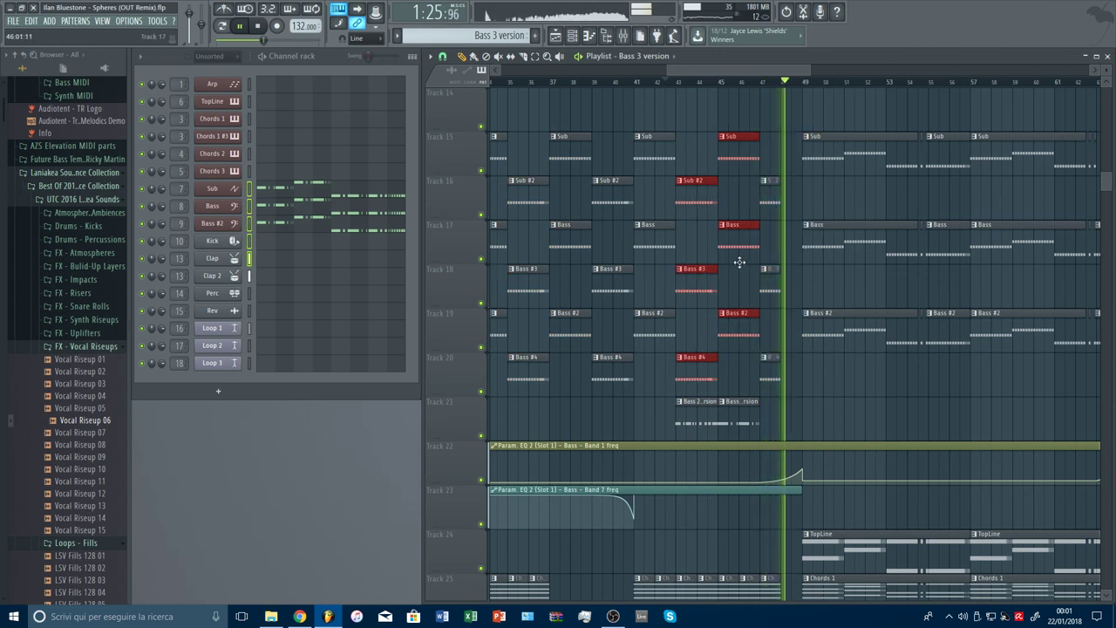
Delete the Bass 2 Version, Sub #2, Bass #3 and Bass #4 clips at bar 43 and move the Bass 3 version clip there.
right_click(695, 410)
right_click(696, 375)
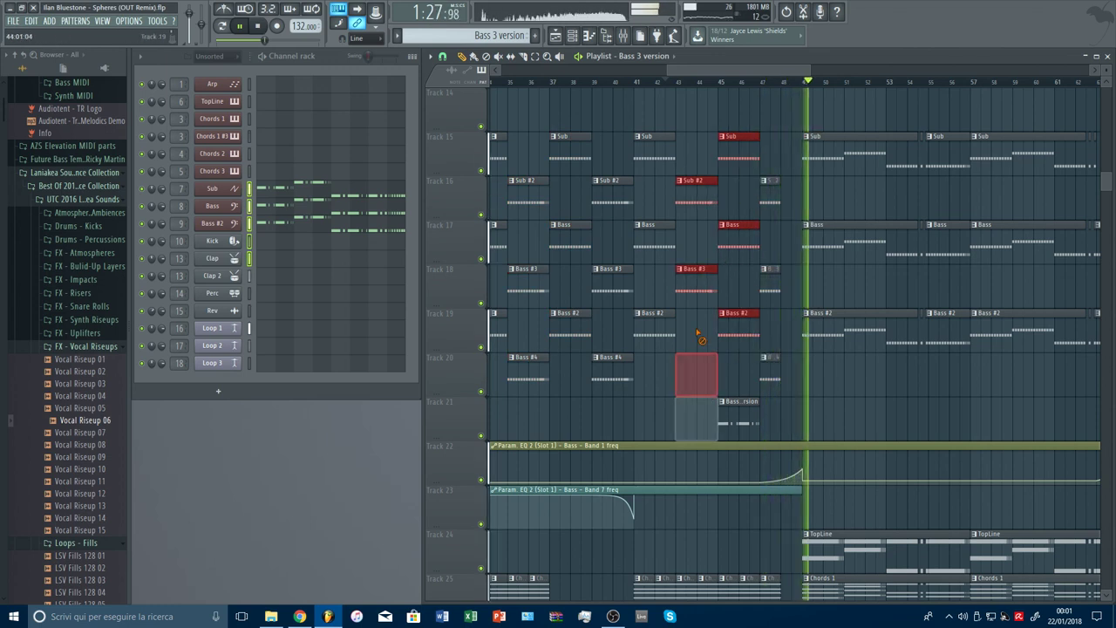
right_click(696, 283)
right_click(696, 196)
left_click_drag(730, 423, 695, 422)
Place a one-bar Bass 3 version clip at bar 47 on Track 21.
left_click(761, 419)
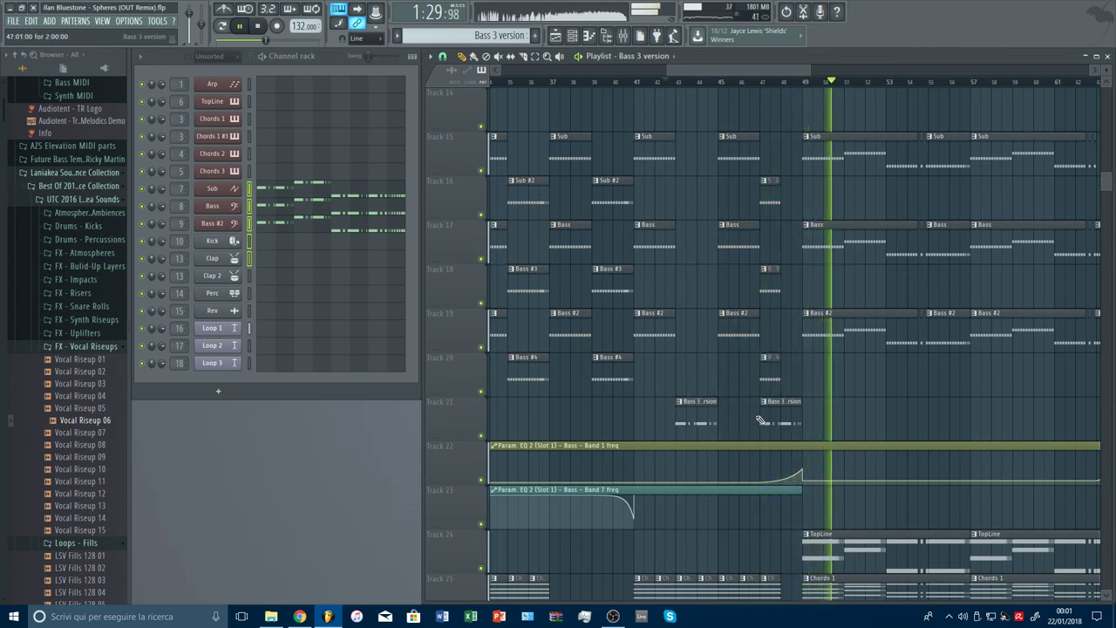
right_click(760, 420)
scroll(673, 88, "down", 2)
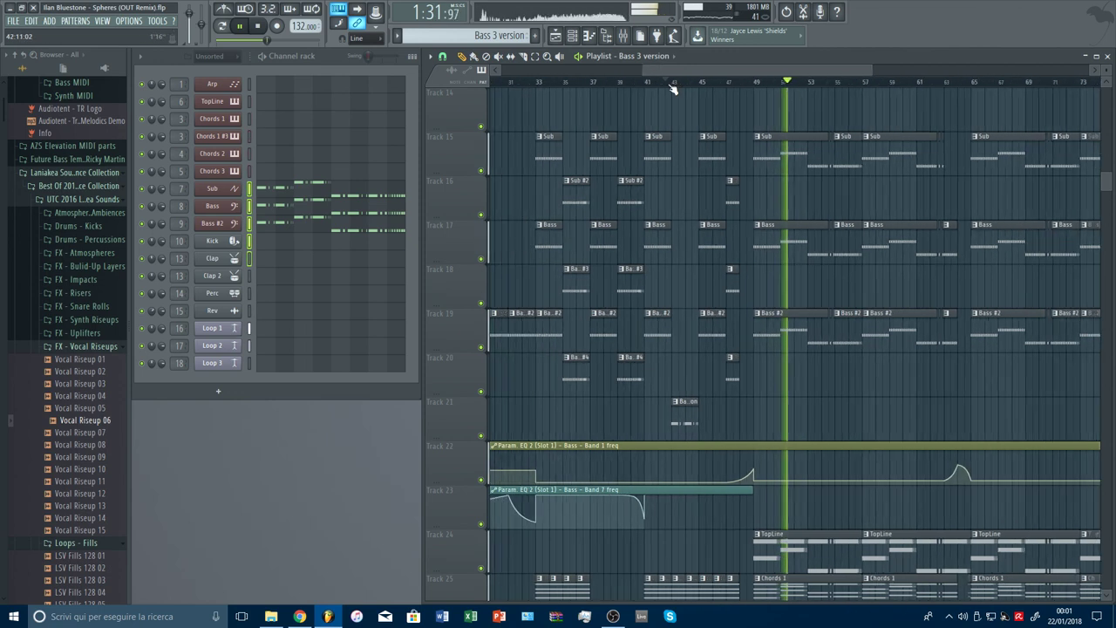
scroll(673, 88, "up", 3)
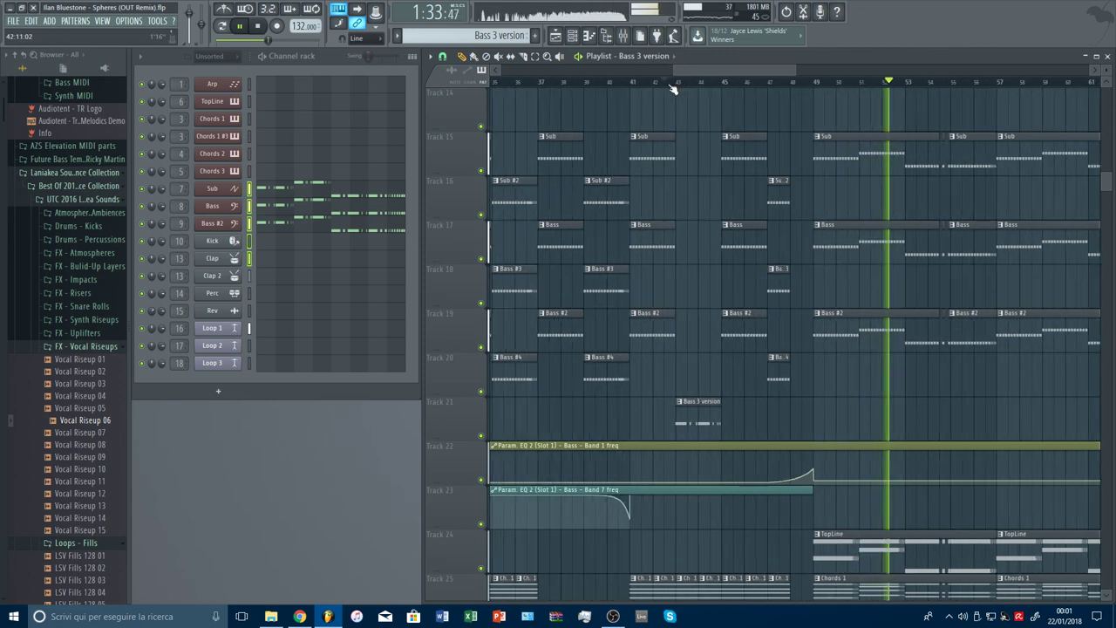
left_click(785, 418)
left_click_drag(824, 426, 804, 430)
left_click(827, 427)
right_click(827, 427)
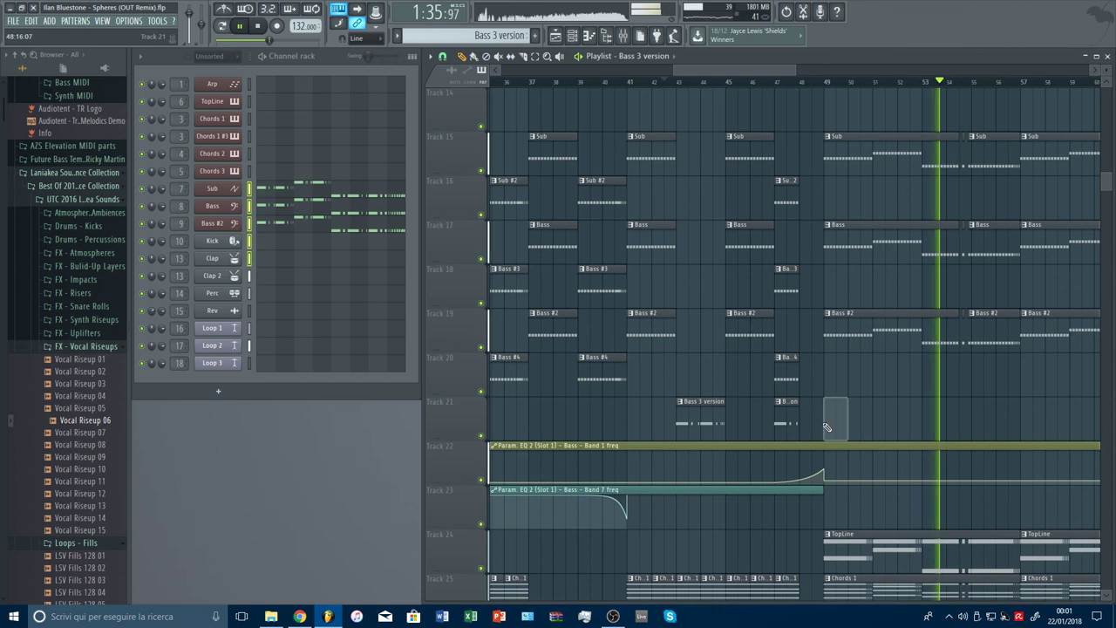
Delete the Sub #2, Bass #3 and Bass #4 clips at bar 47 and replay the passage from bar 43.
right_click(791, 374)
right_click(793, 290)
right_click(787, 201)
left_click(673, 85)
scroll(677, 87, "down", 3)
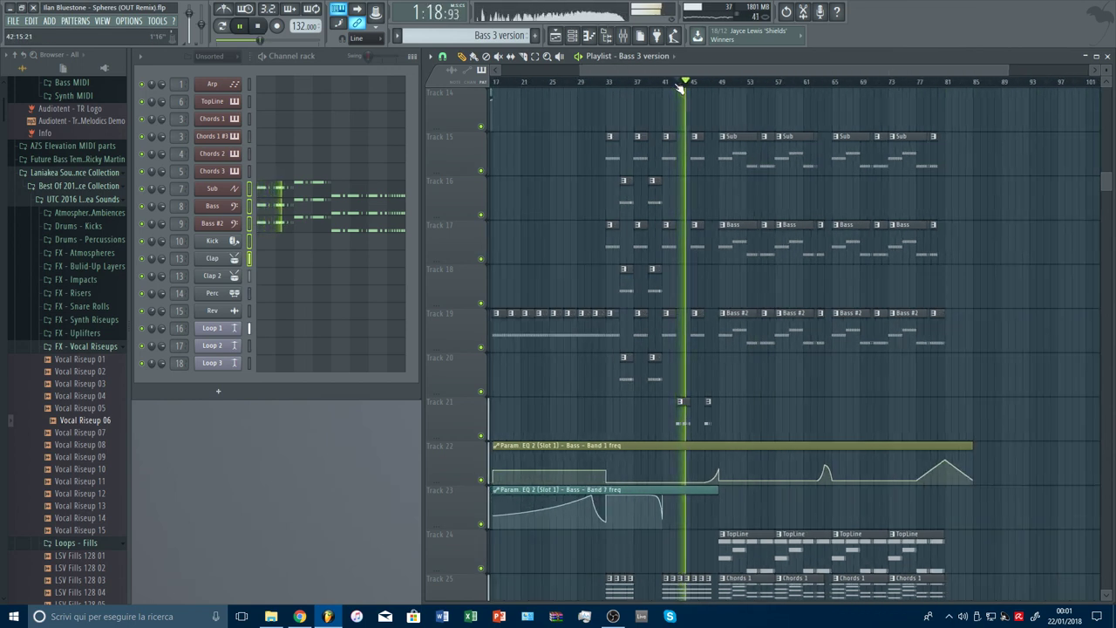
scroll(684, 87, "up", 4)
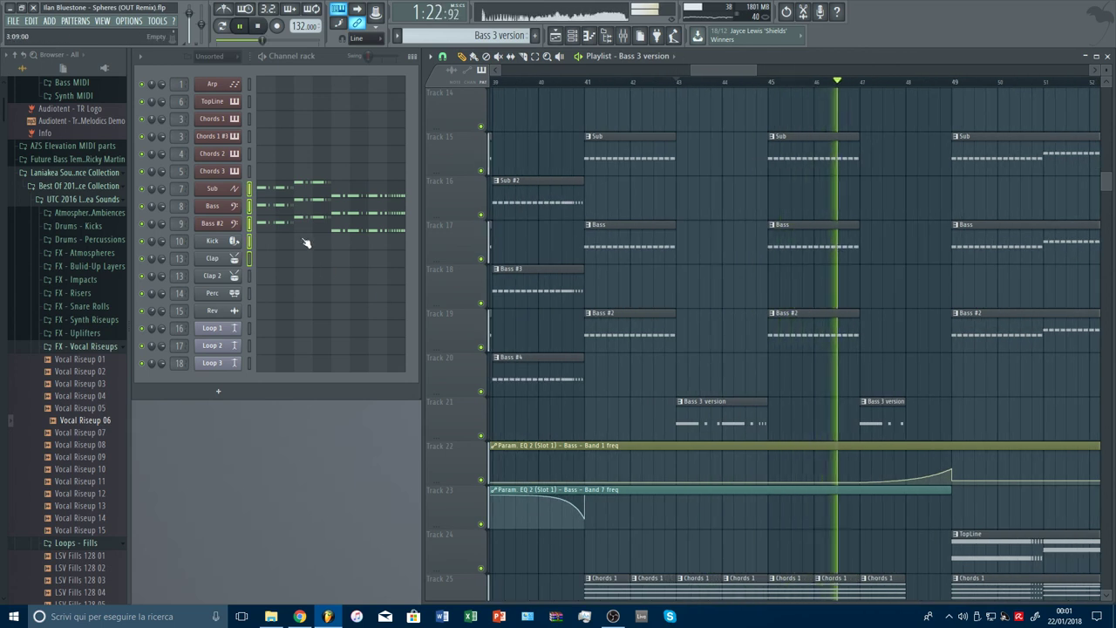
Examine the timing of the Sub notes around bar 2 of Bass 3 version in the piano roll while the song plays.
left_click(270, 193)
scroll(427, 260, "down", 7)
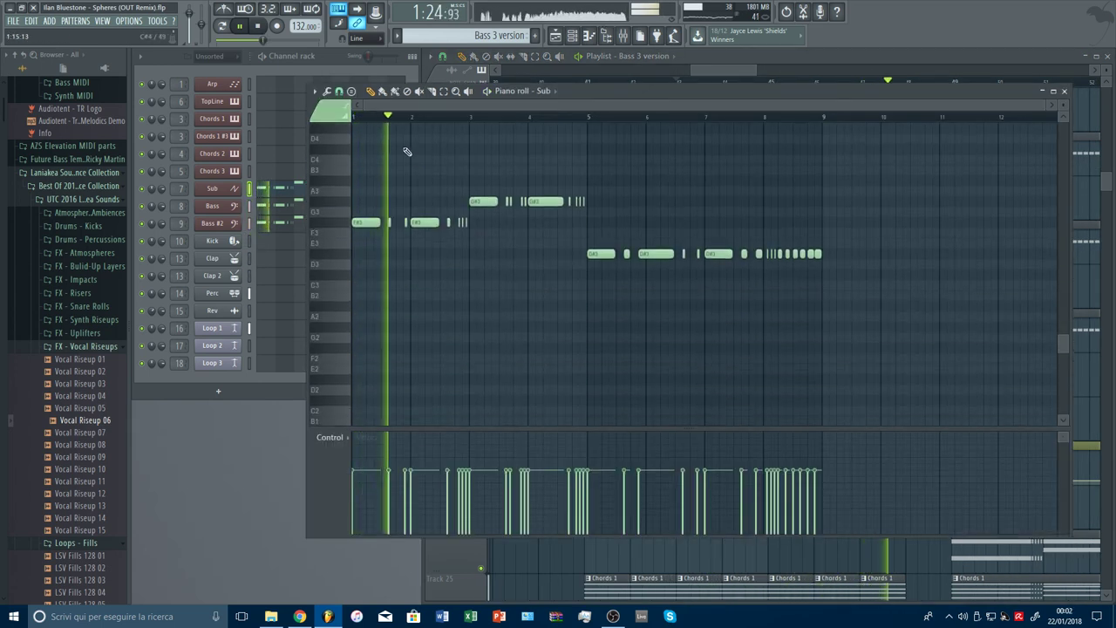
scroll(394, 121, "up", 4)
scroll(393, 118, "up", 2)
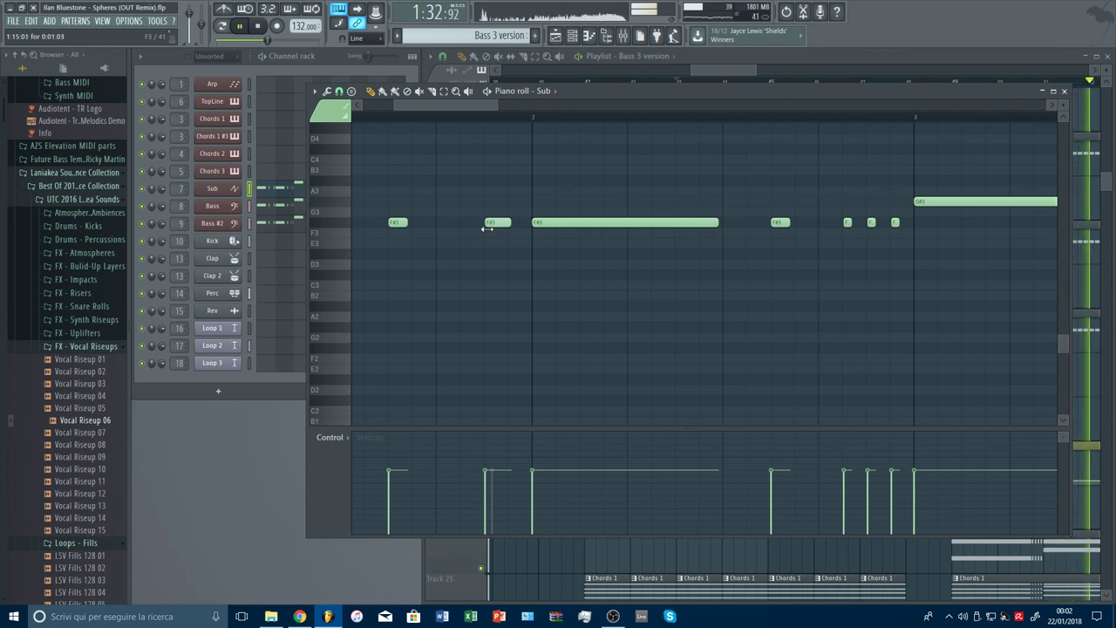
scroll(481, 129, "up", 4)
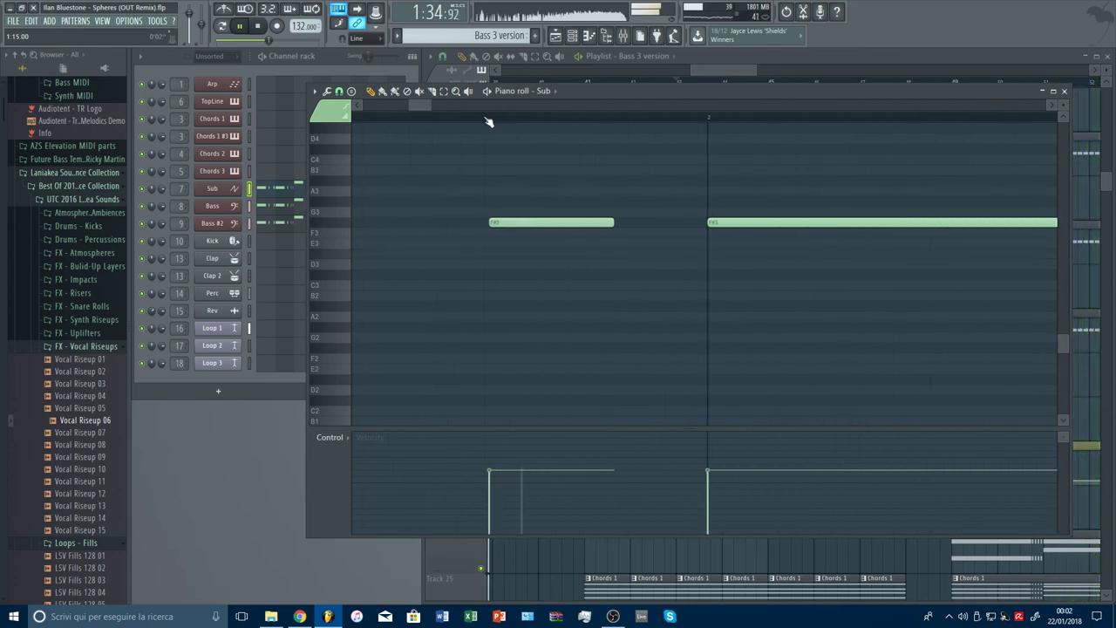
scroll(484, 128, "down", 7)
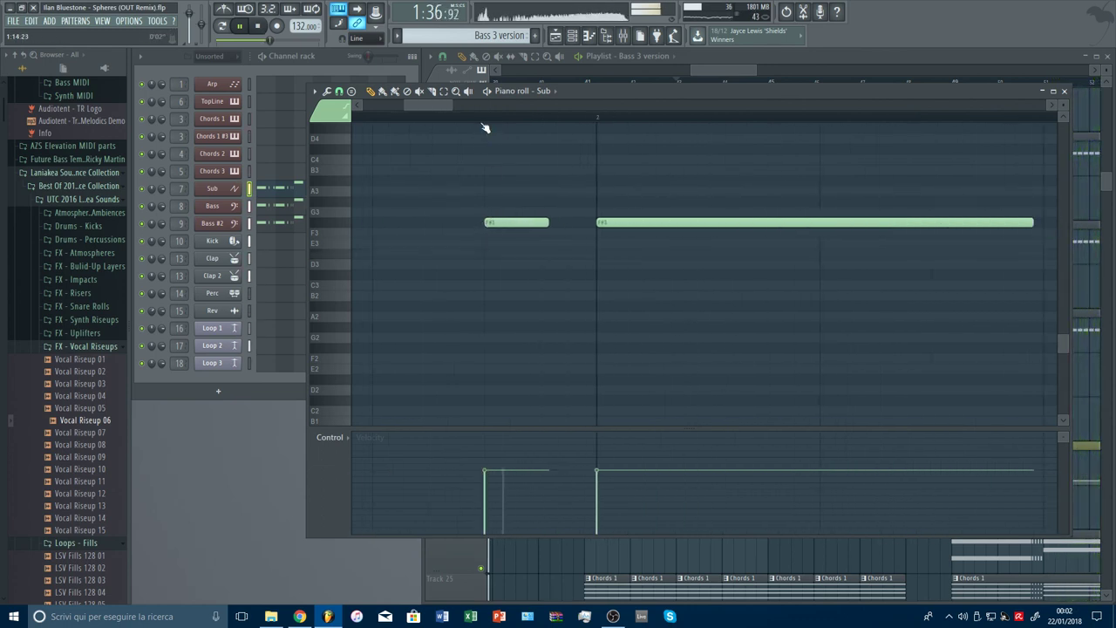
left_click(260, 192)
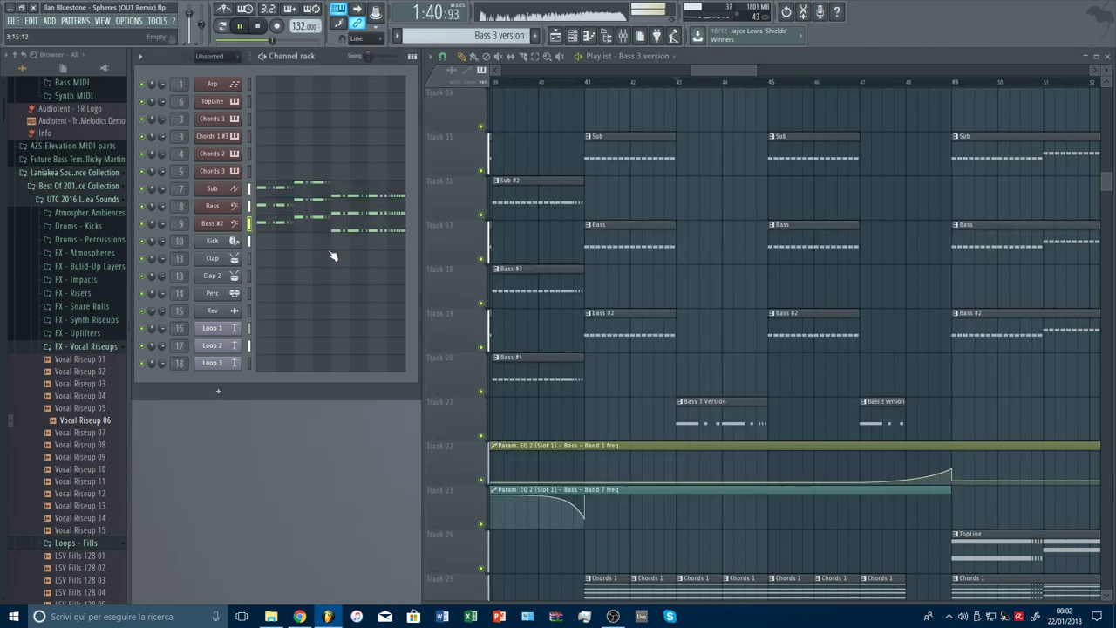
Play the song from bar 43 and check how the Bass 3 version clips lead into the drop at bar 49.
left_click(666, 83)
scroll(700, 85, "down", 3)
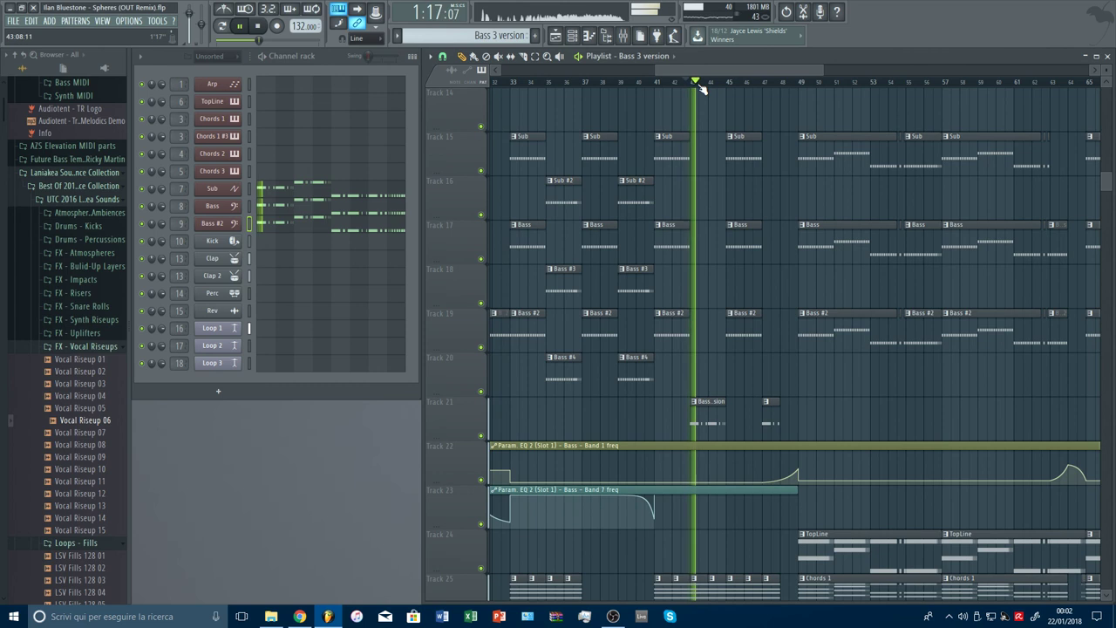
scroll(701, 85, "up", 5)
scroll(702, 87, "down", 3)
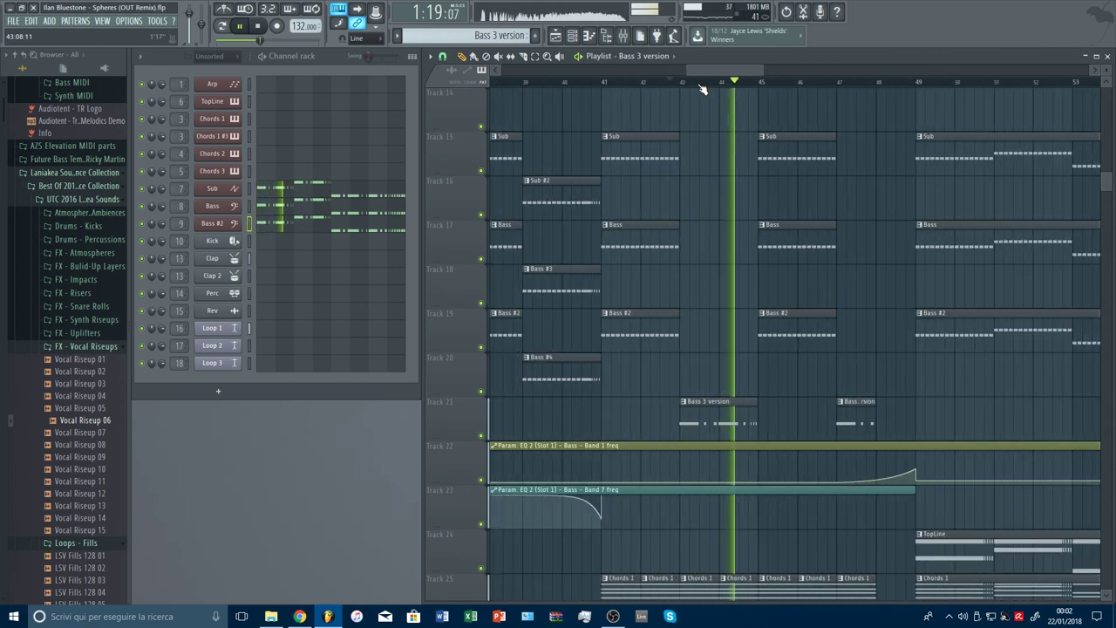
scroll(703, 87, "down", 5)
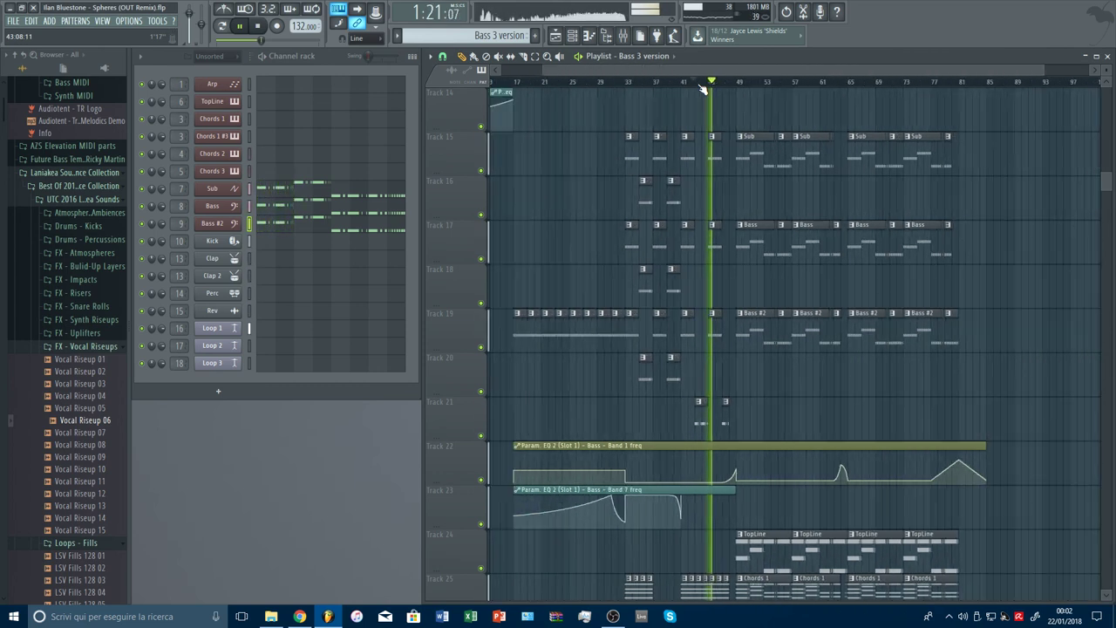
scroll(771, 90, "up", 5)
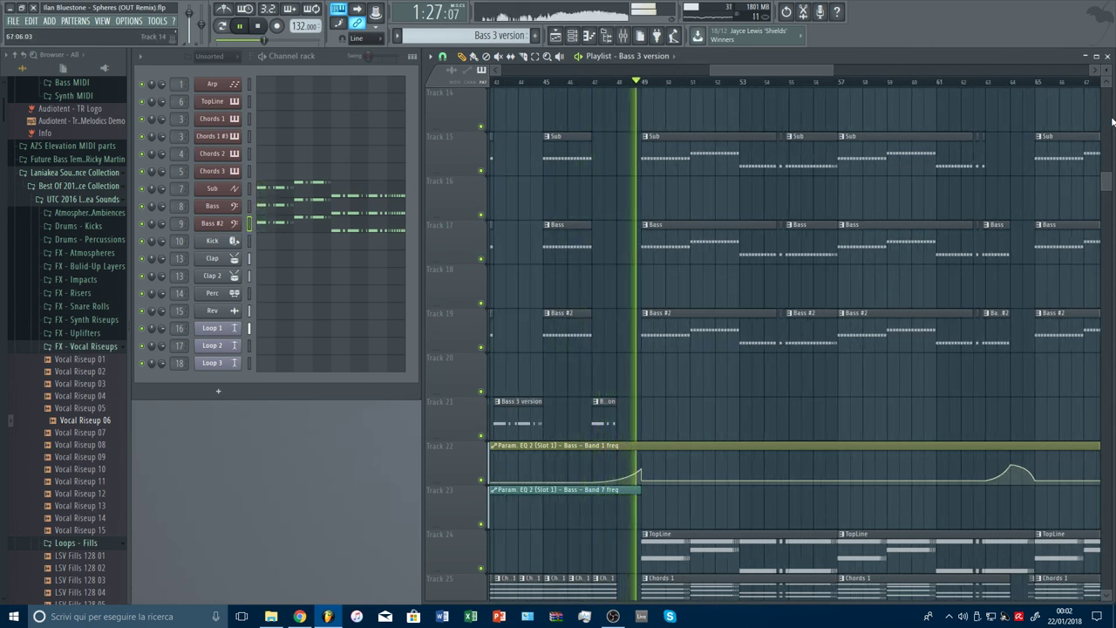
scroll(771, 261, "up", 5)
left_click_drag(1108, 71, 1108, 109)
scroll(667, 88, "down", 4)
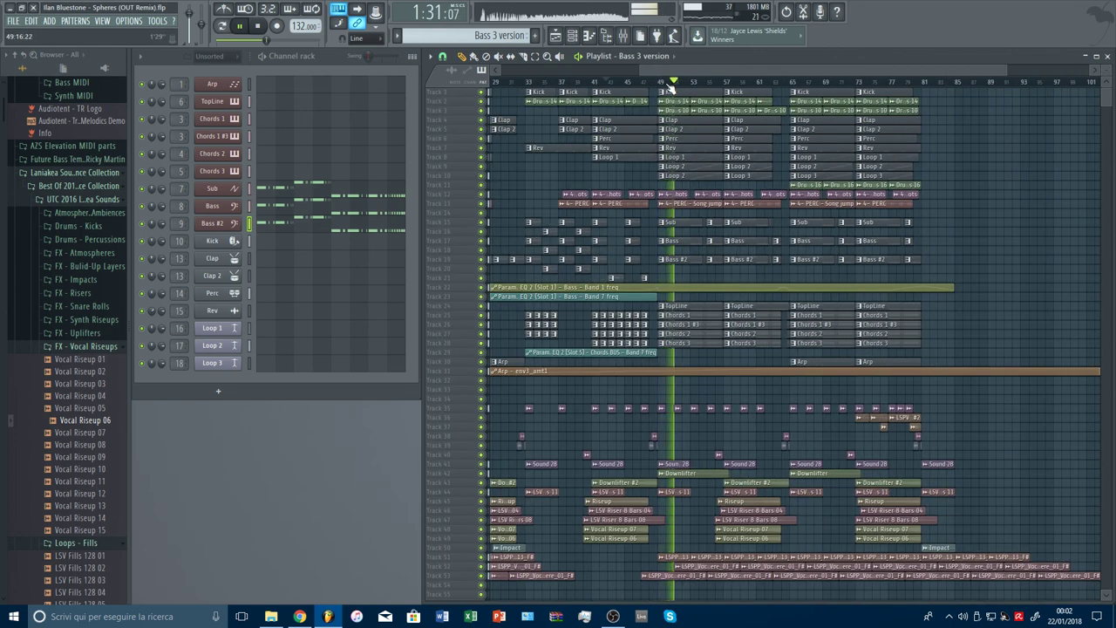
Replay the transition from bar 47 into the drop and review the layering of the whole arrangement in the playlist.
left_click(650, 87)
scroll(658, 87, "up", 6)
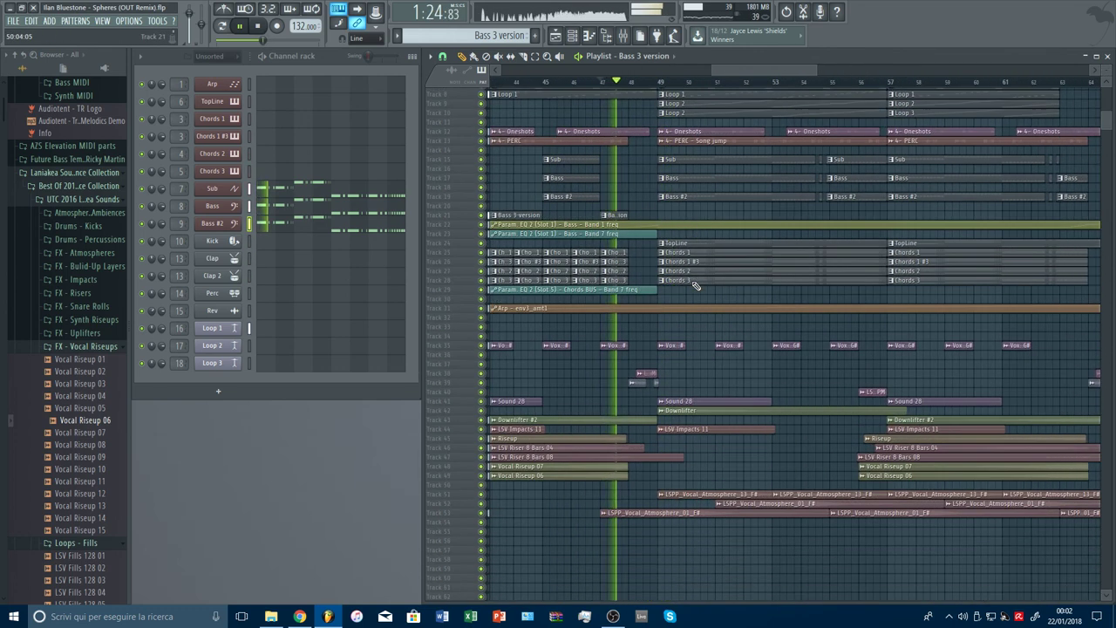
scroll(696, 286, "down", 5)
scroll(696, 286, "up", 6)
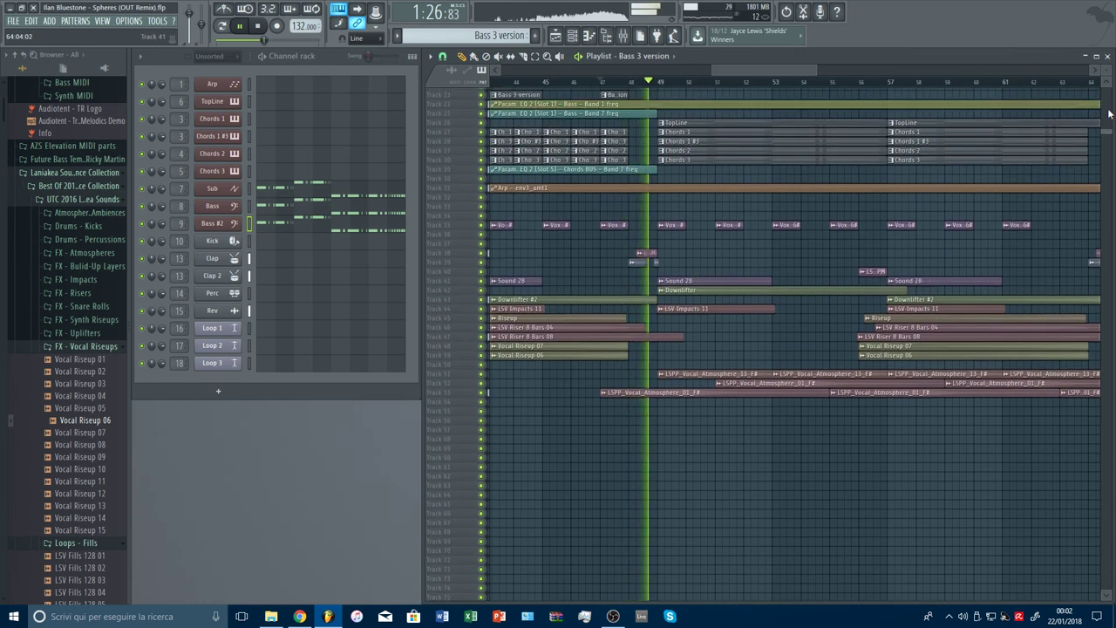
scroll(702, 83, "down", 2)
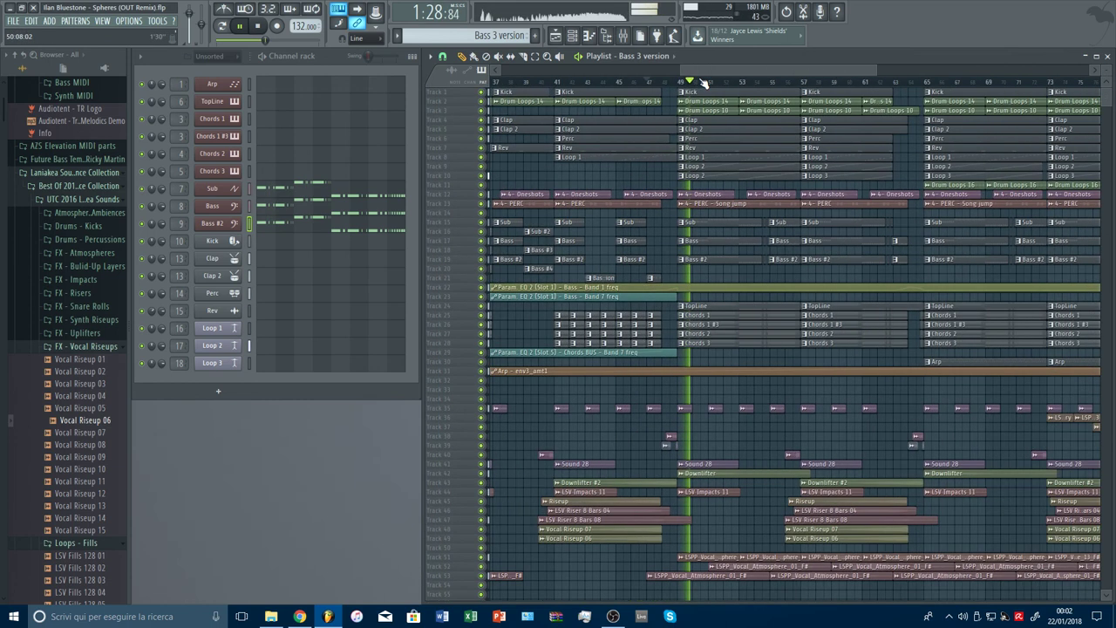
scroll(702, 83, "down", 3)
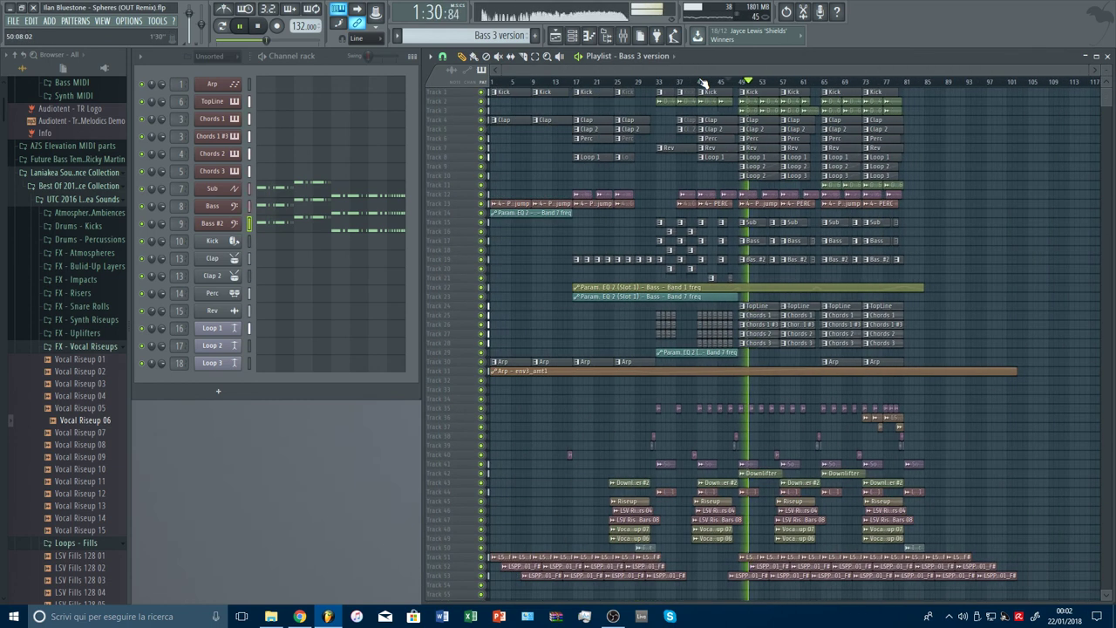
scroll(613, 339, "down", 2)
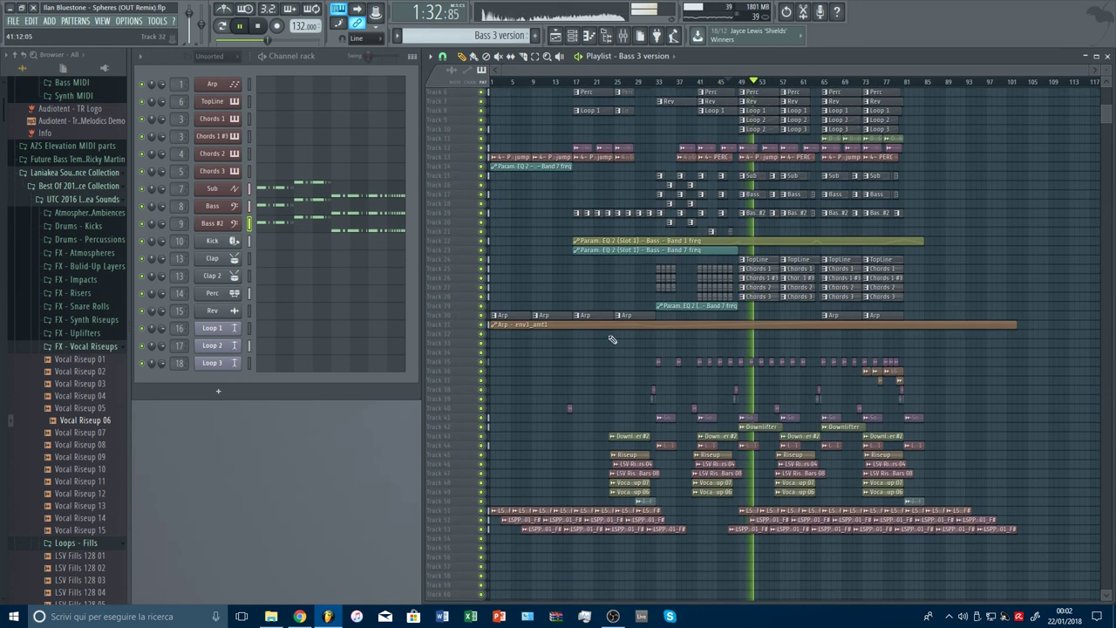
Collapse the FX - Vocal Riseups folder, audition Uplifter 09 and Uplifter 21 in FX - Uplifters, and collapse that folder too.
left_click(110, 348)
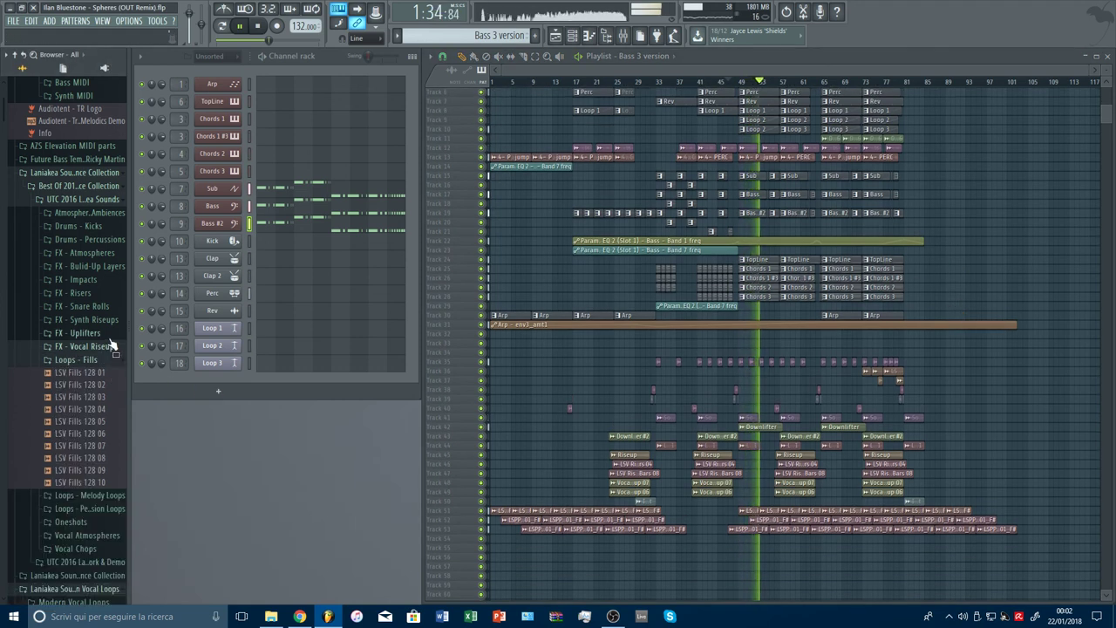
left_click(109, 335)
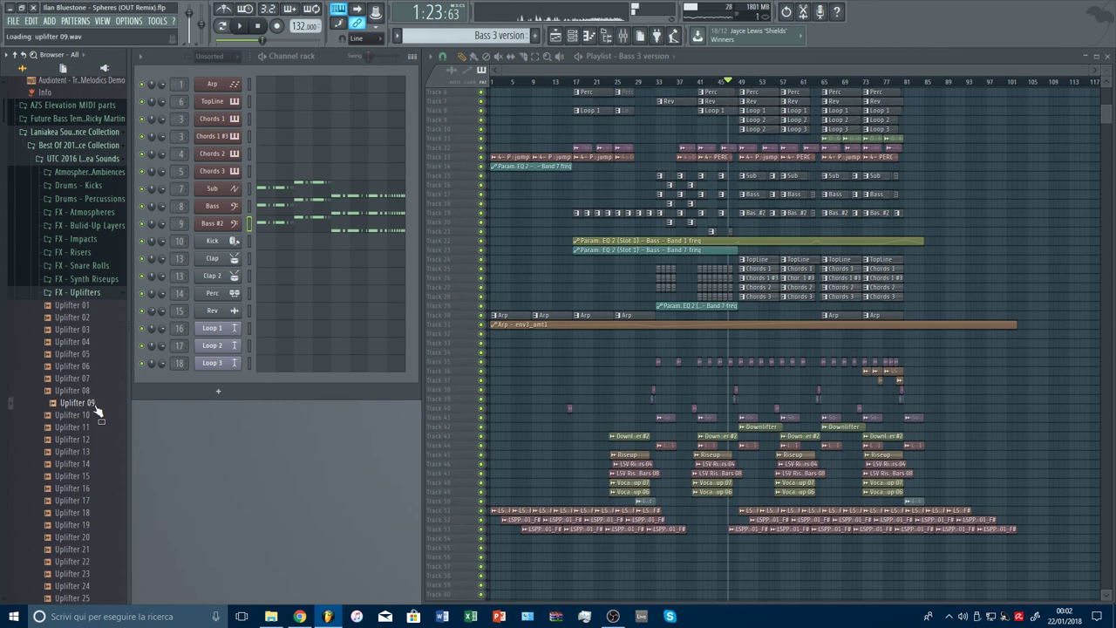
scroll(99, 408, "down", 3)
left_click(98, 407)
scroll(98, 407, "up", 3)
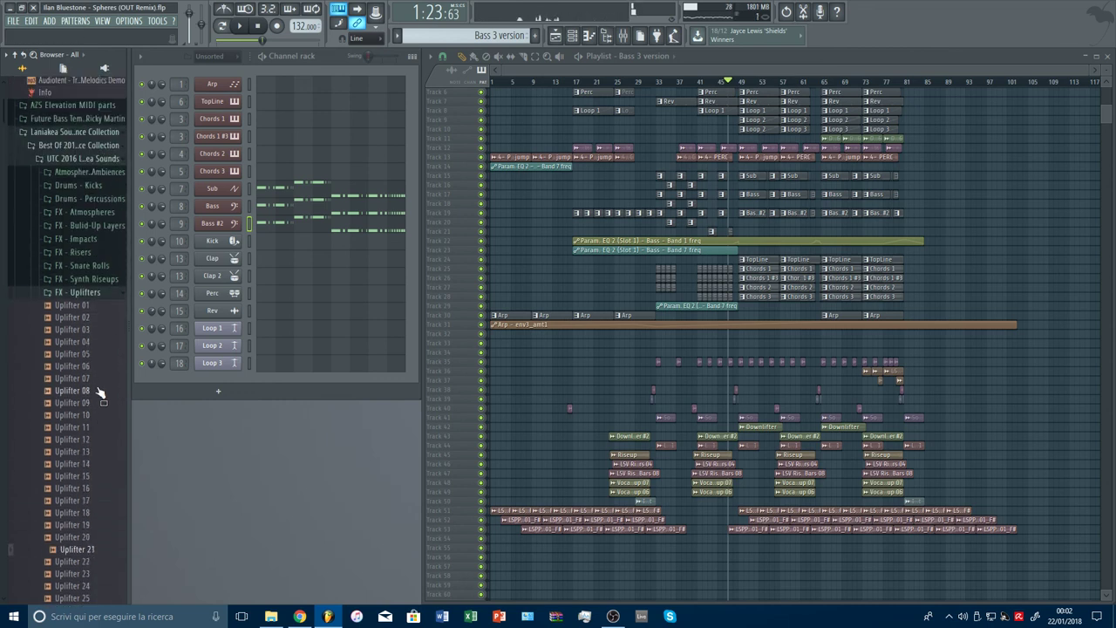
left_click(102, 294)
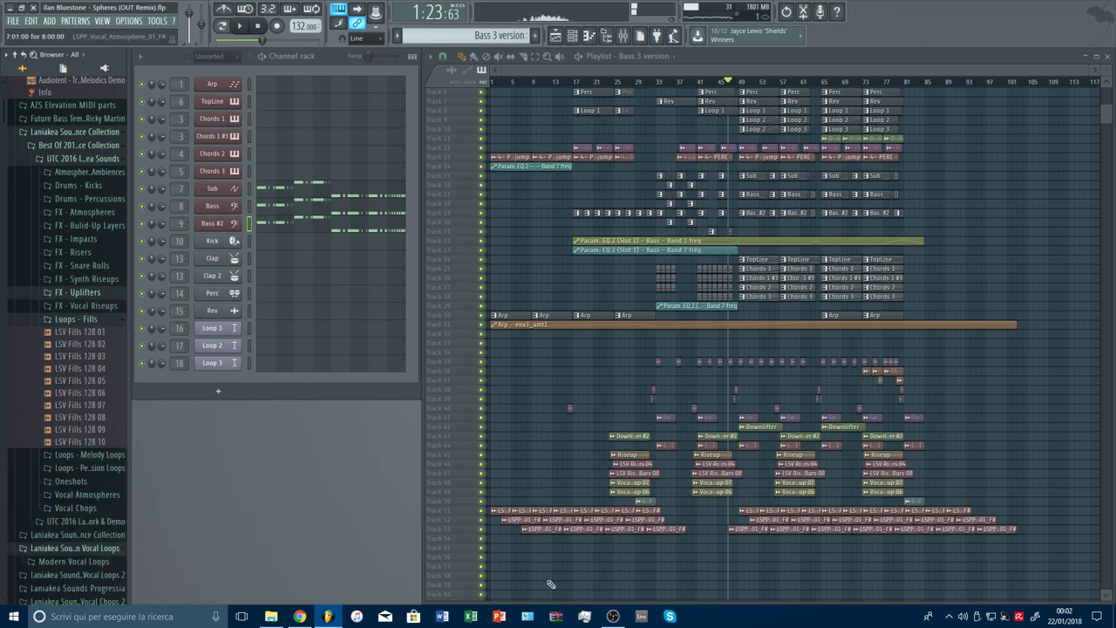
mouse_move(613, 619)
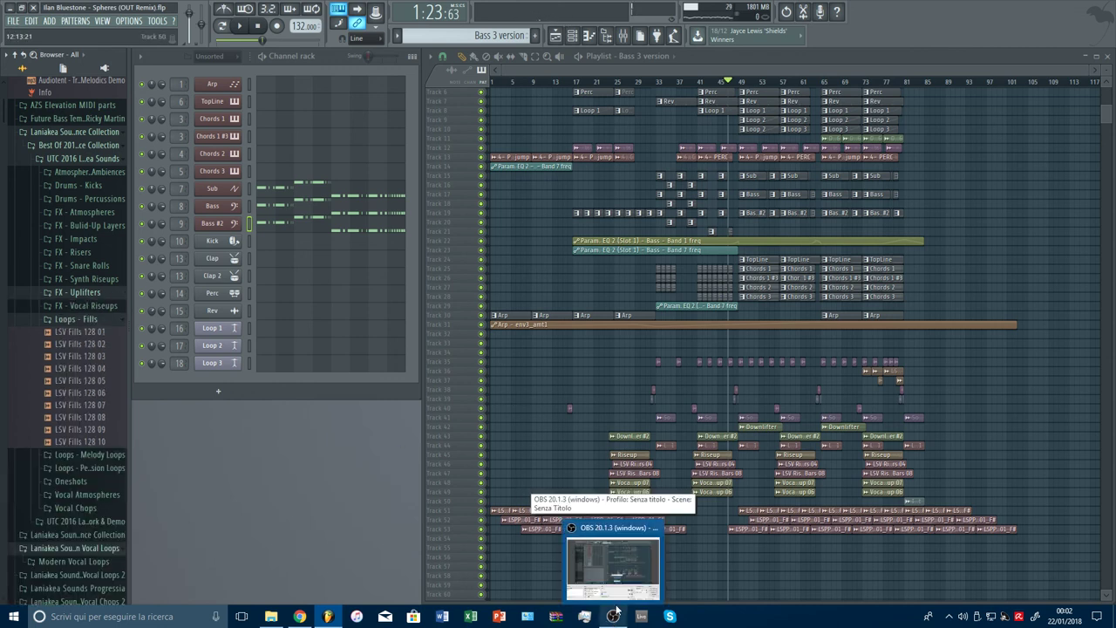
mouse_move(617, 590)
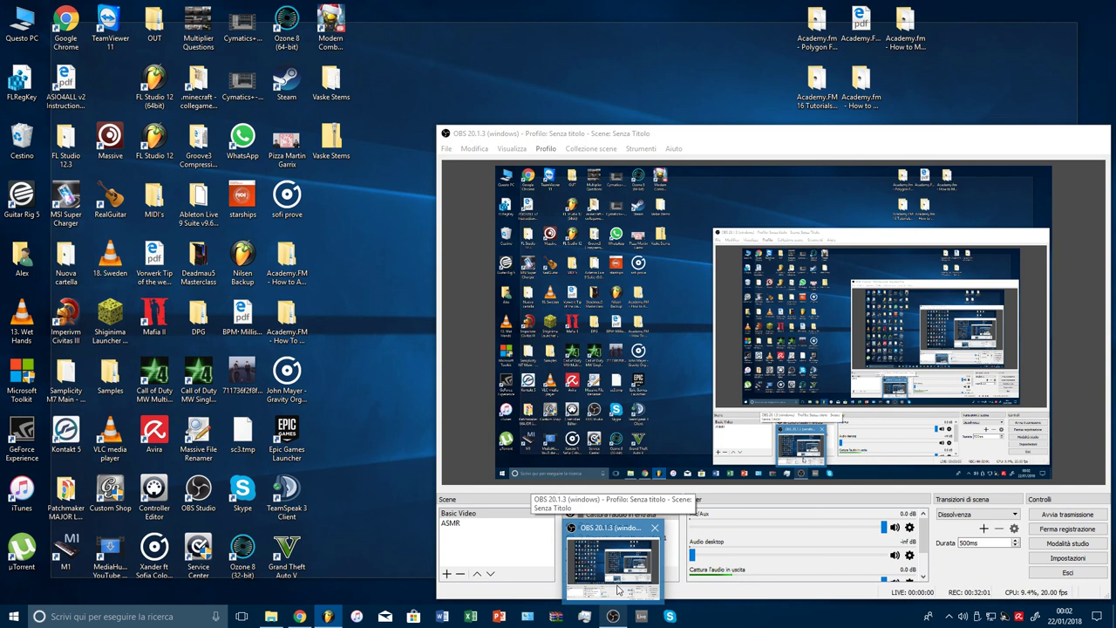